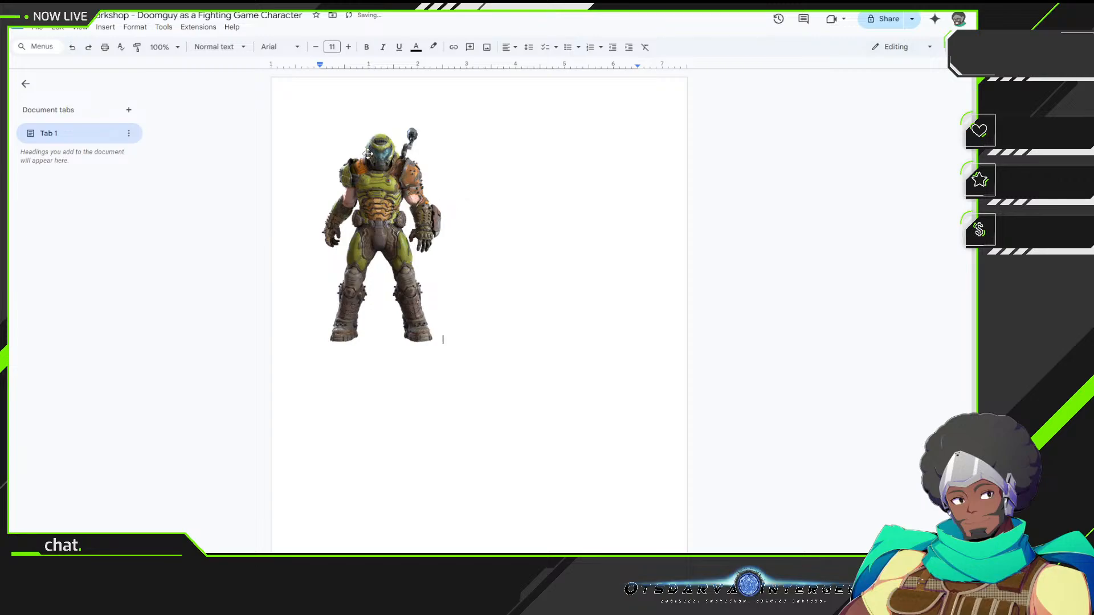
Step: Center the Doomguy character image horizontally on the page
left_click(336, 126)
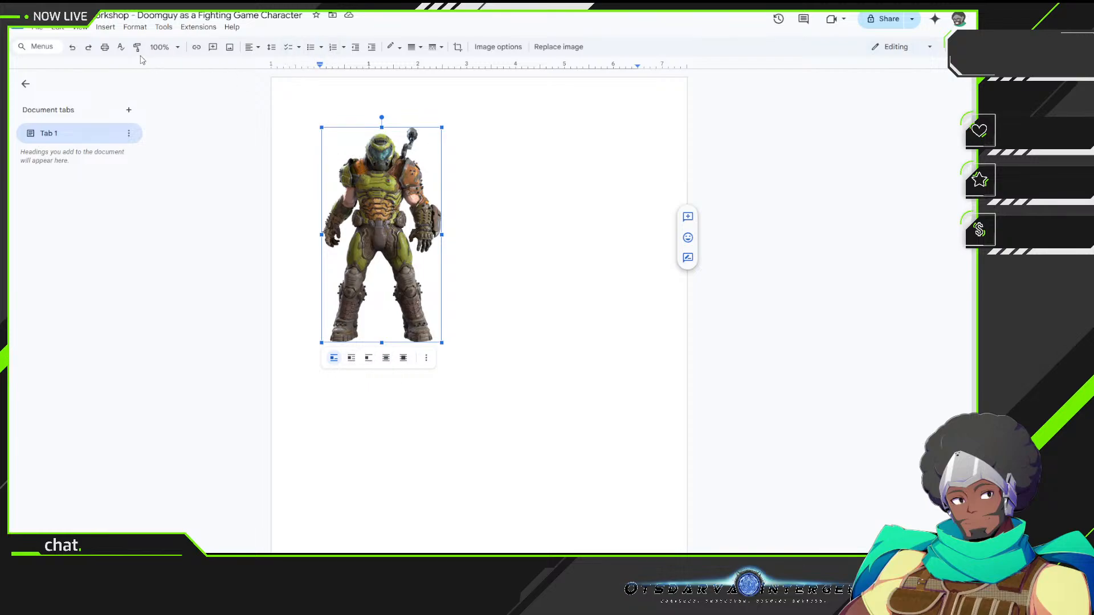
left_click(254, 46)
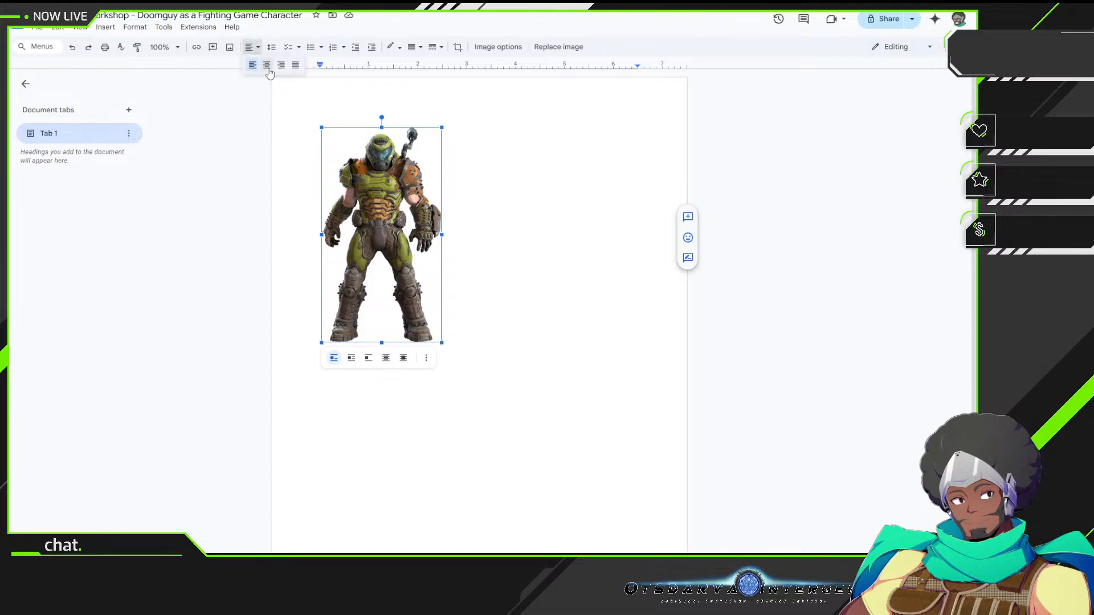
left_click(269, 67)
left_click(553, 169)
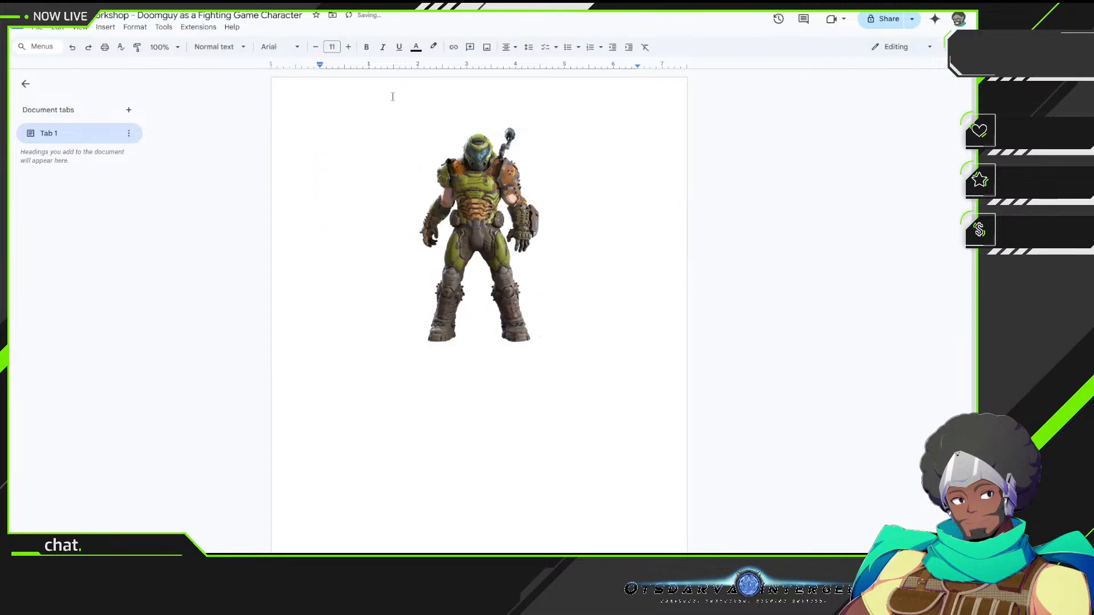
left_click(428, 112)
left_click(605, 335)
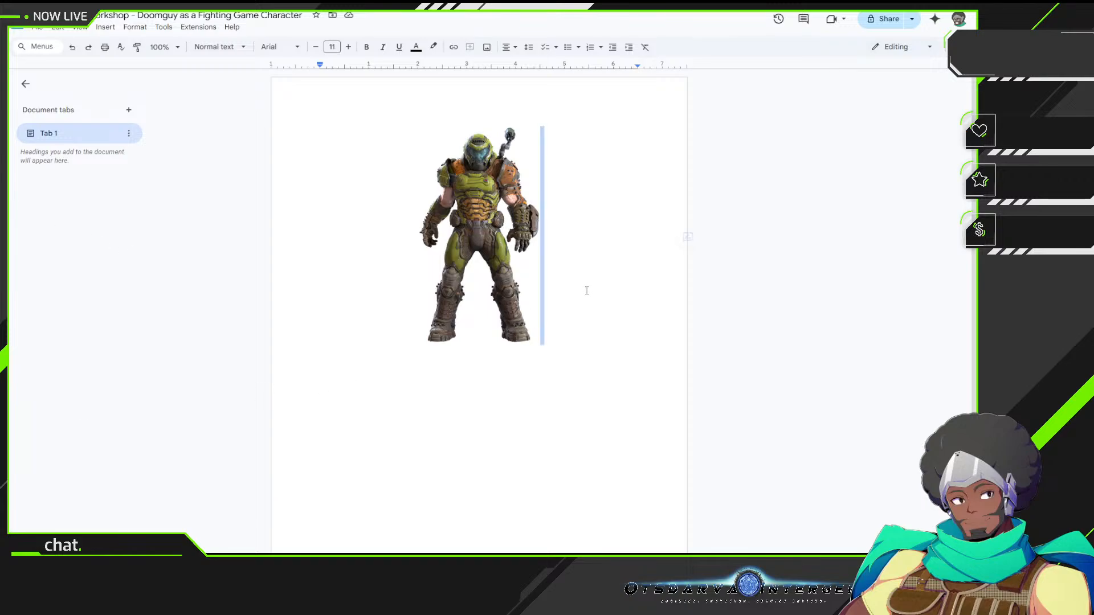
Step: Shrink the Doomguy image proportionally to about 2 inches wide
scroll(518, 337, "down", 2)
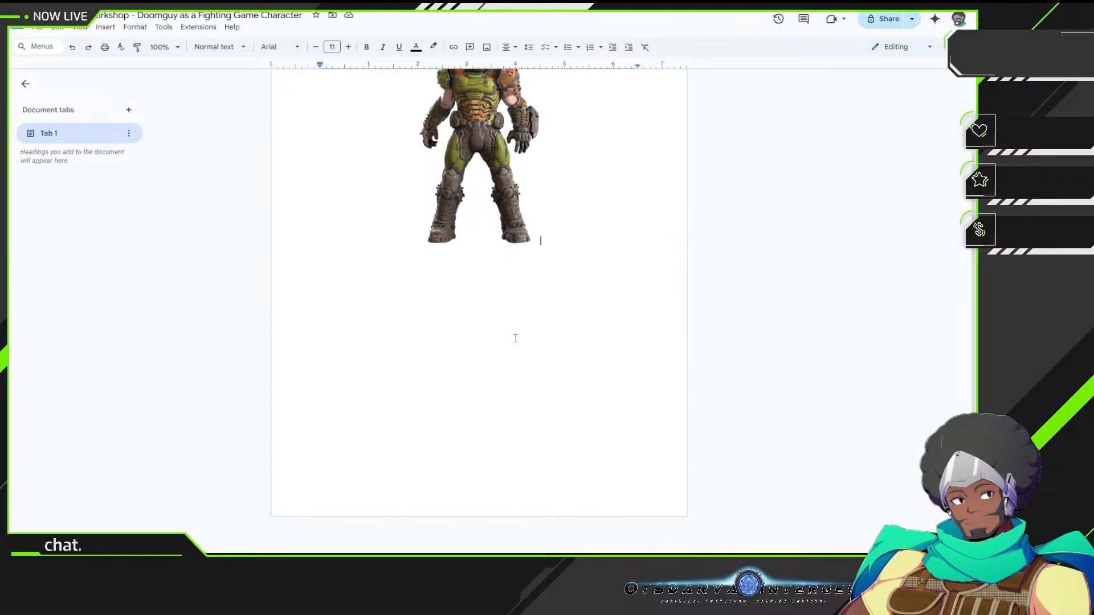
scroll(515, 338, "up", 2)
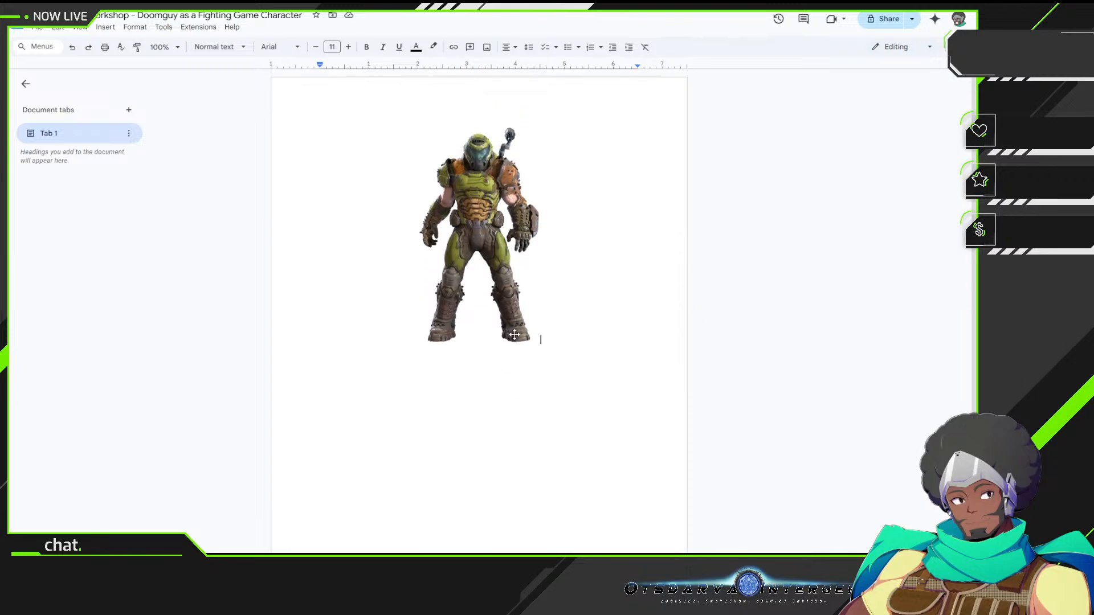
left_click(493, 315)
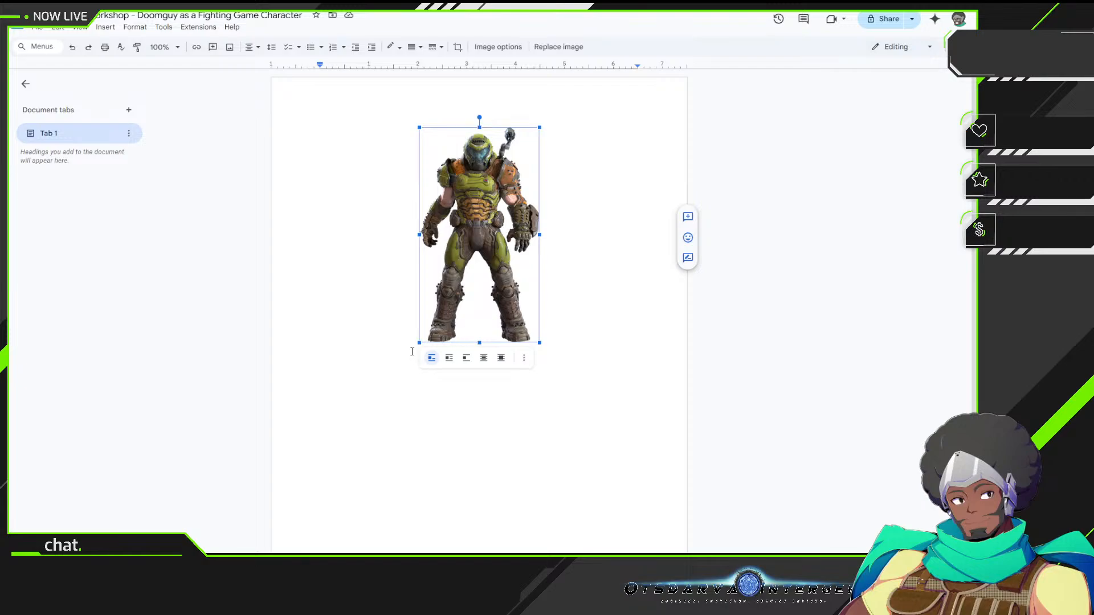
left_click_drag(416, 344, 438, 308)
left_click(558, 264)
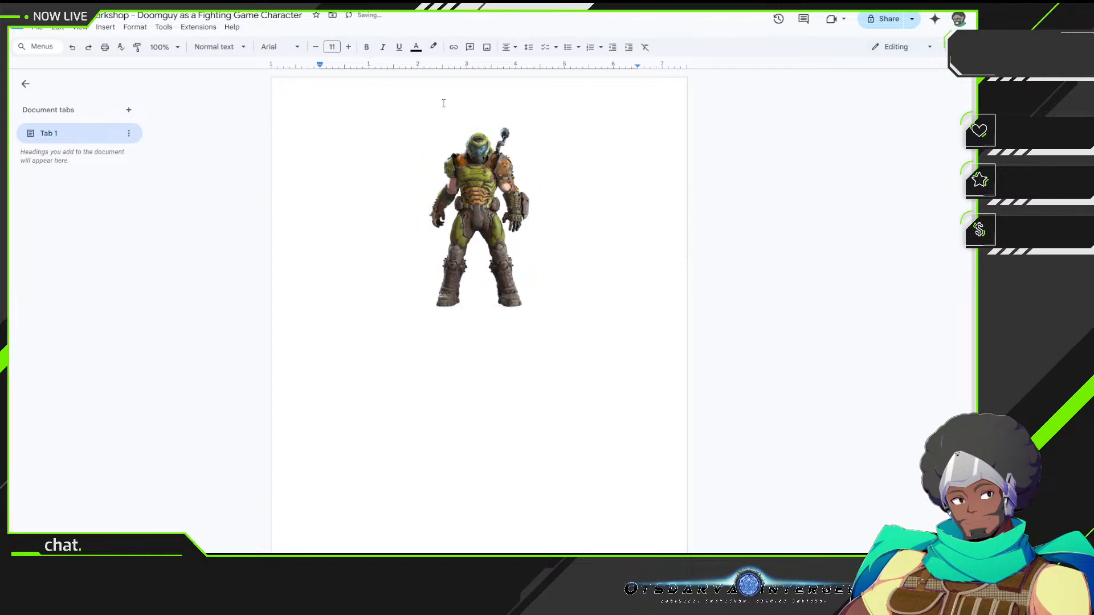
Step: Insert an empty line above the Doomguy image and place the text cursor on it
key("Return")
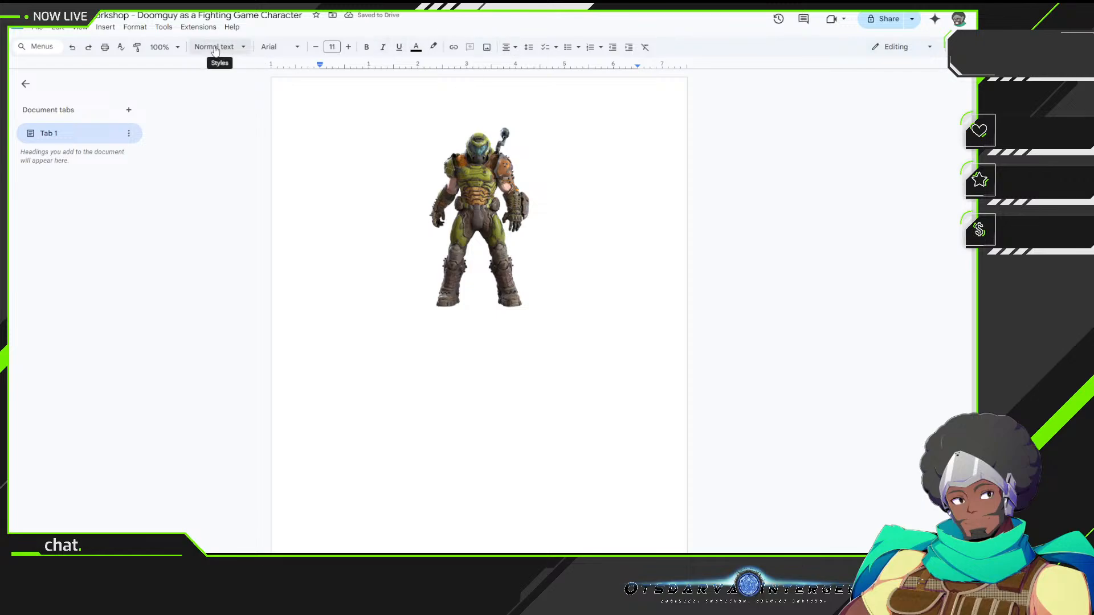
left_click(449, 111)
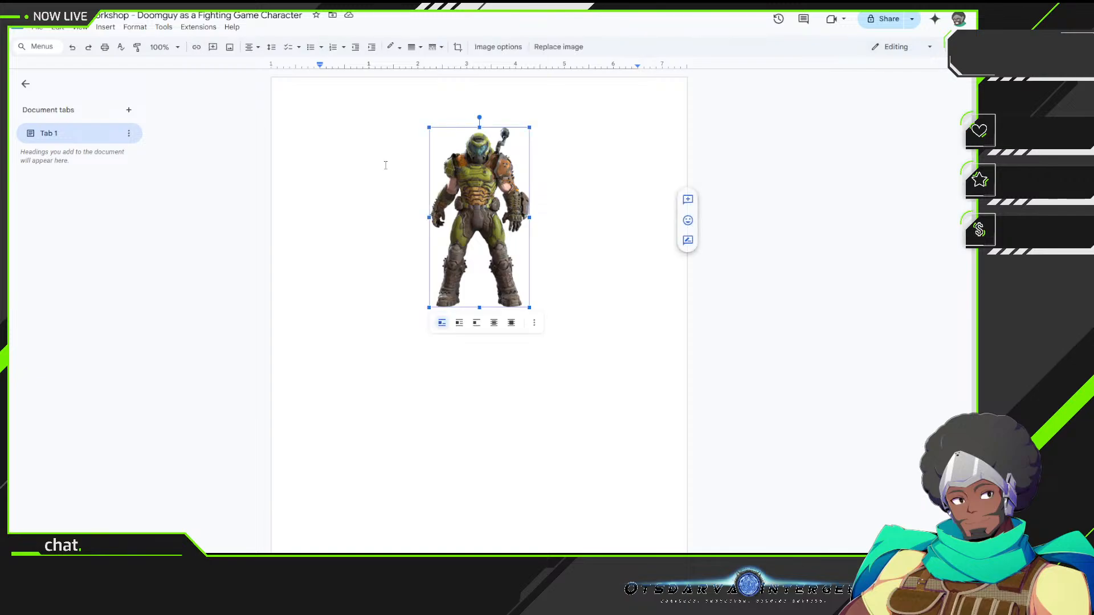
left_click(401, 197)
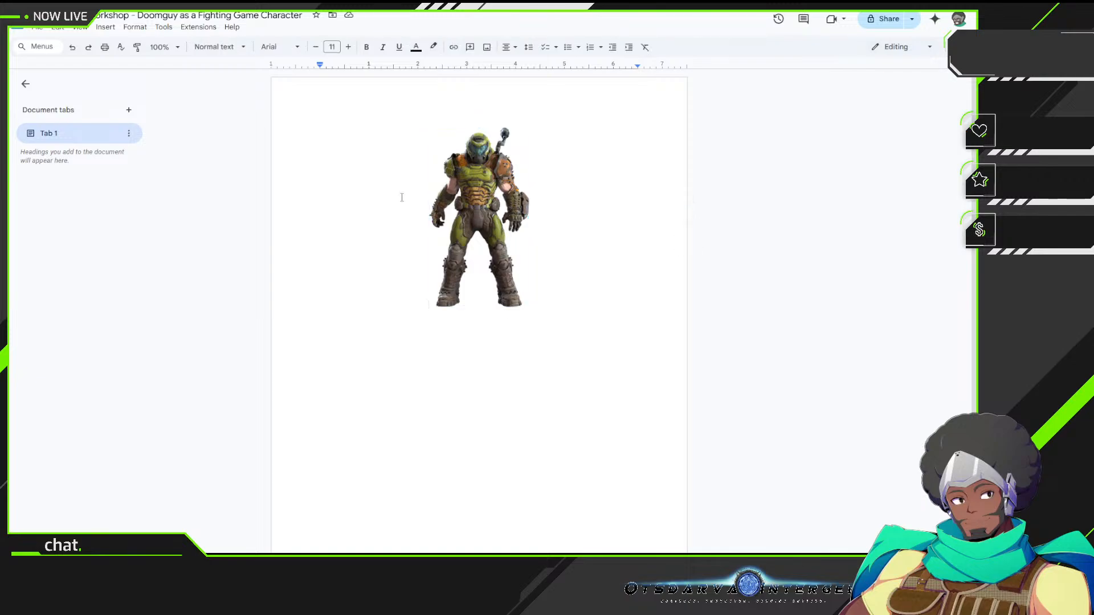
key("Return")
key("Up")
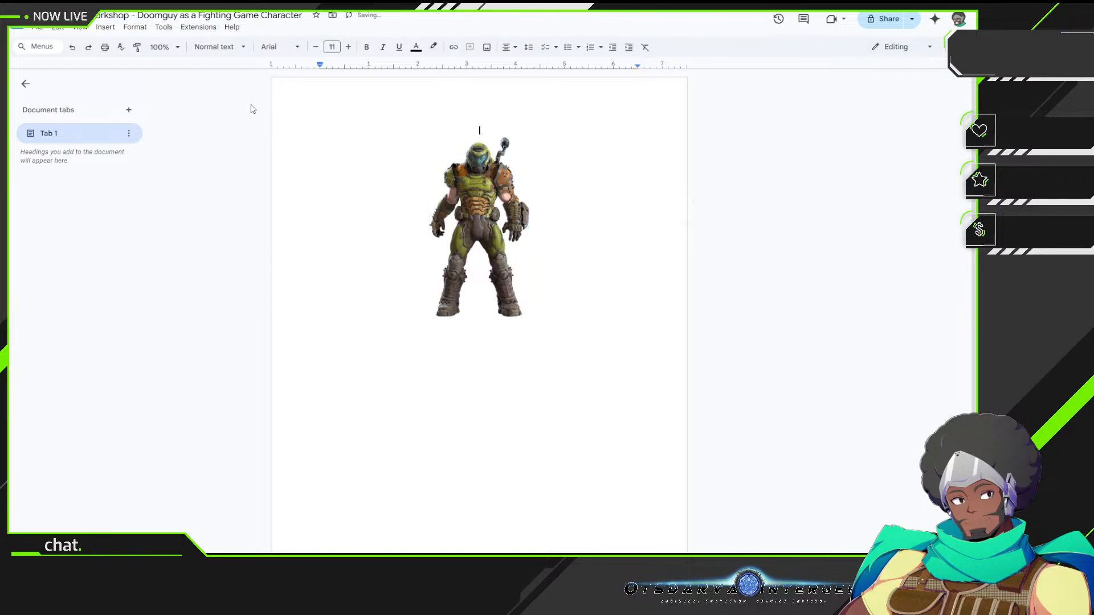
Step: Apply the Title style to the line above the image and write "Project DOOMGUY" on it
left_click(217, 46)
left_click(219, 111)
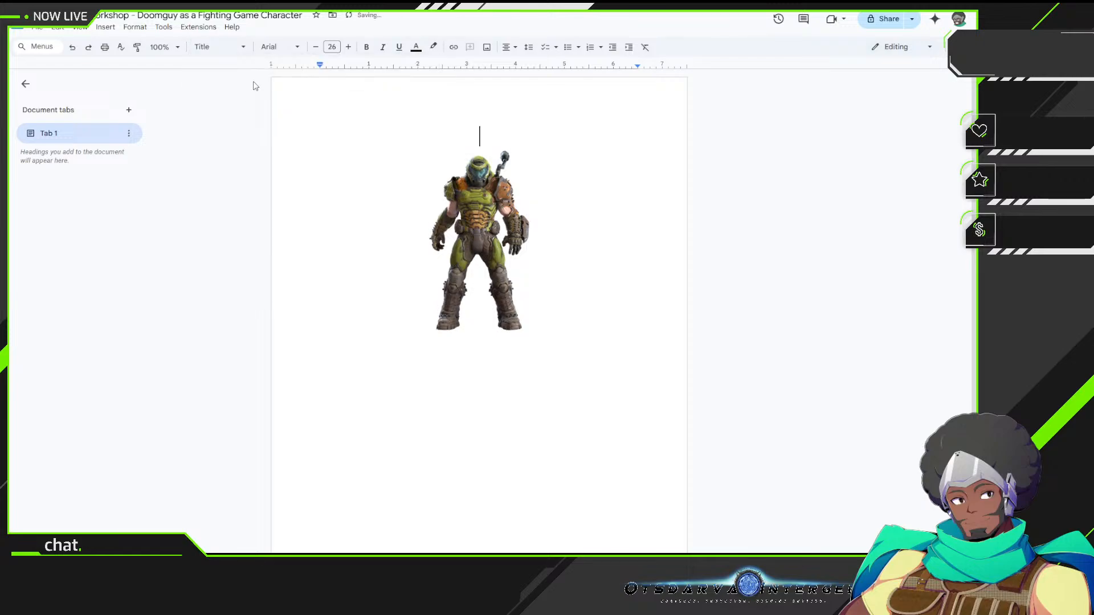
type("Project ")
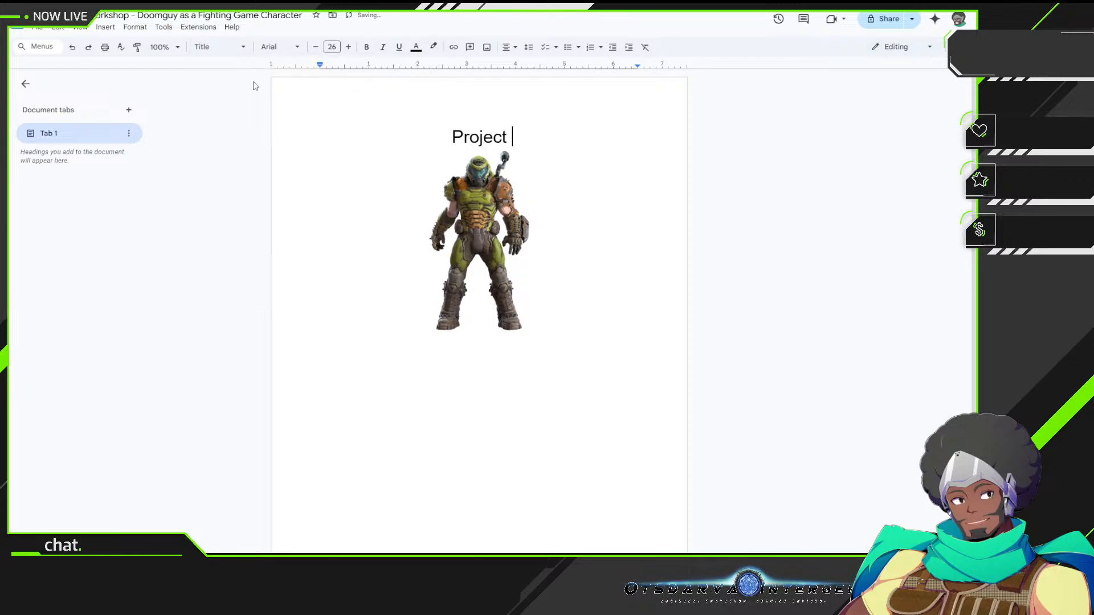
type("DOOMGUY")
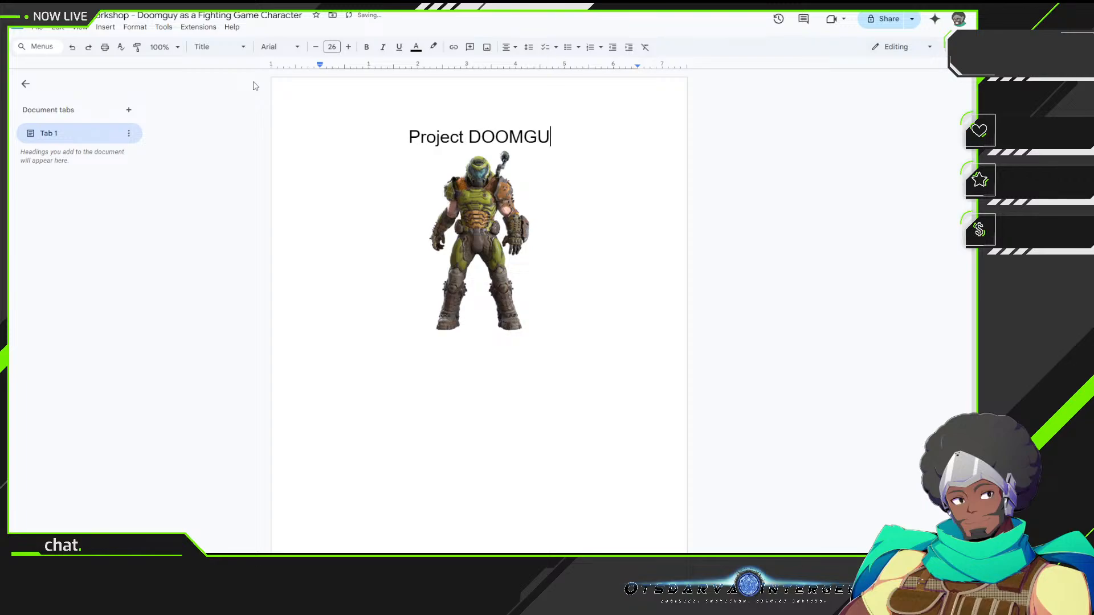
Step: Write "Objective: Incorporate as many elements of DOOMGUY that would make sense in a fighting game environment" in Subtitle style below the image
key("Down")
key("Down")
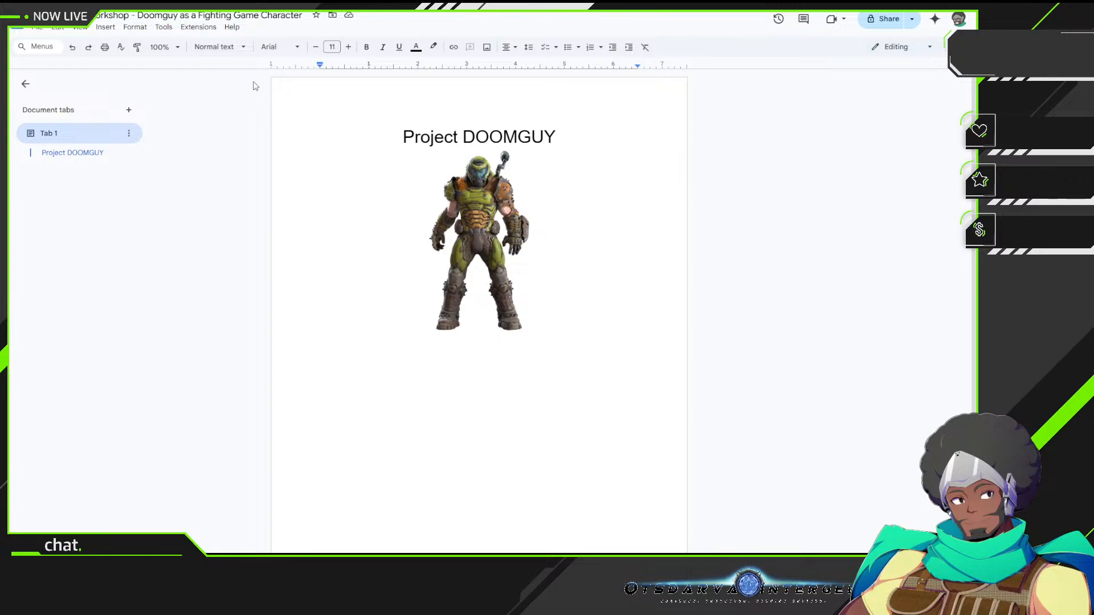
left_click(230, 54)
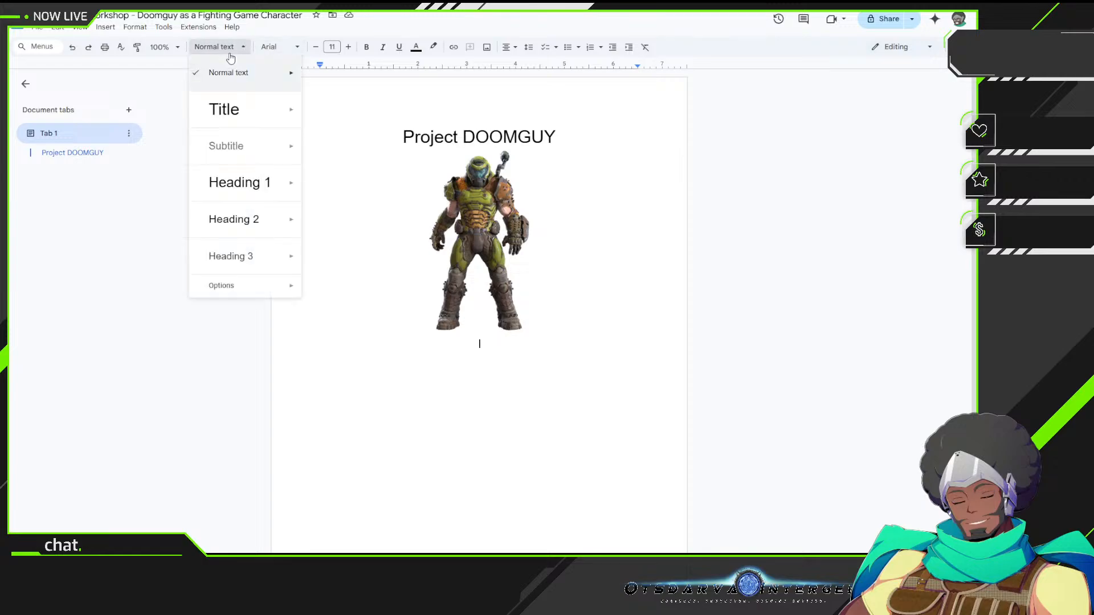
left_click(214, 158)
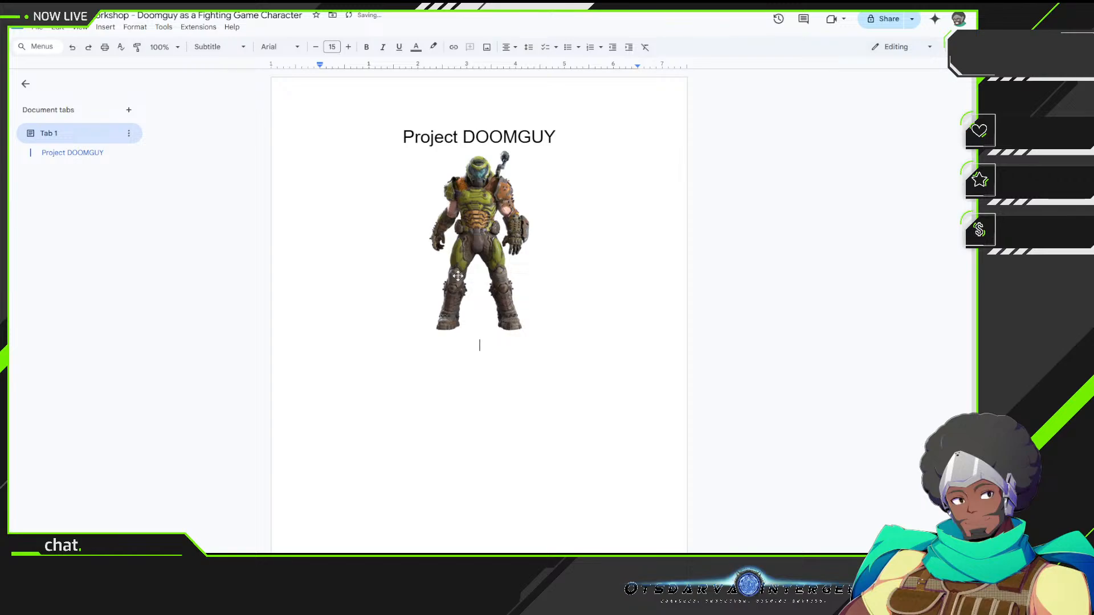
type("Objective:")
type("Incorporate as ma")
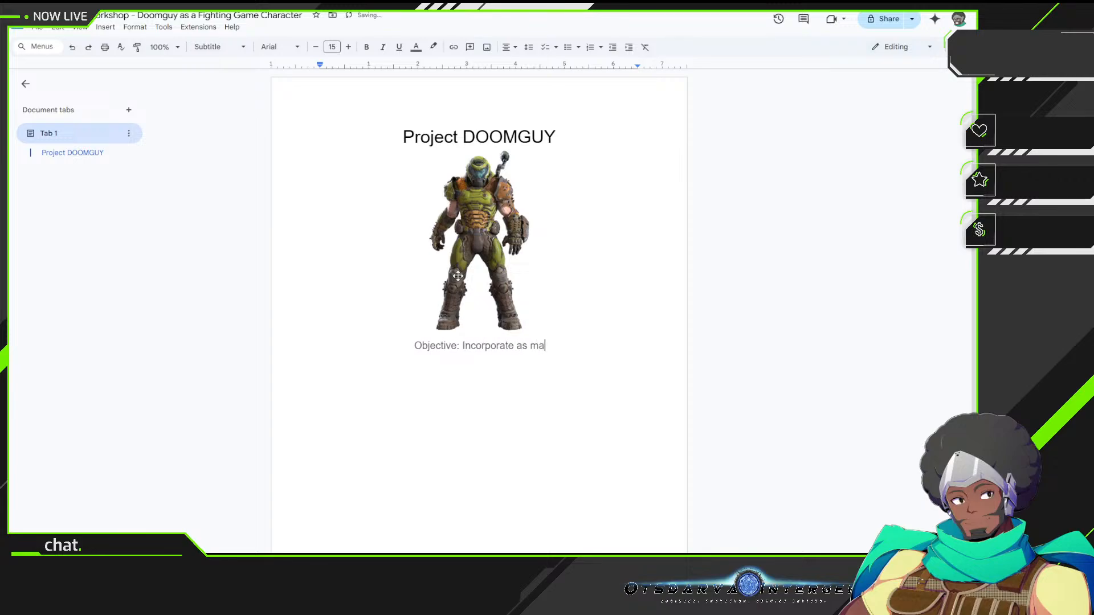
type("ny elements ")
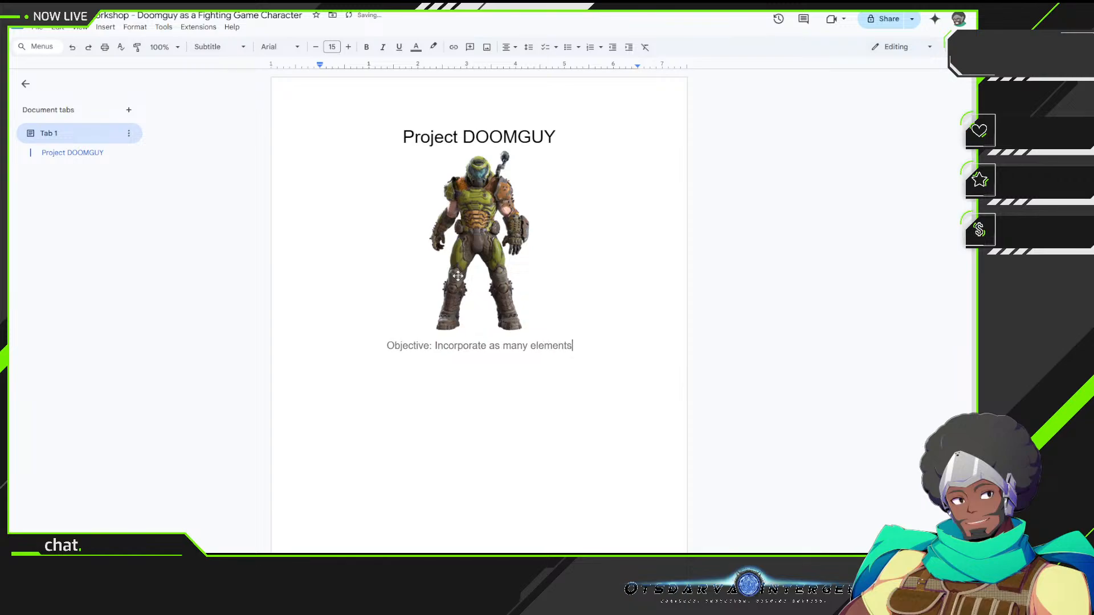
type("of D")
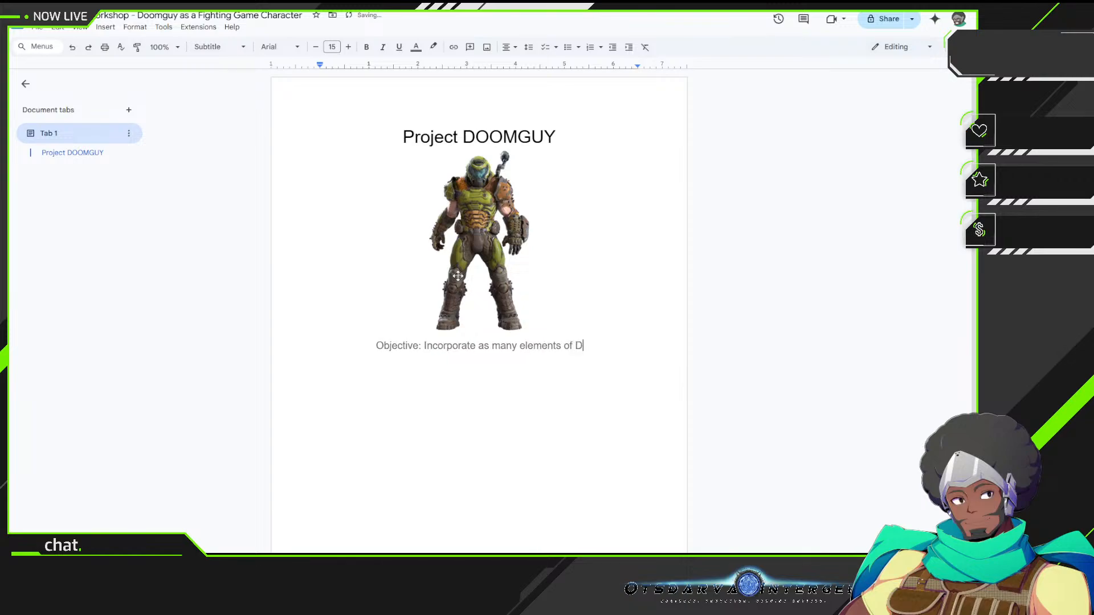
type("OOMGUY ")
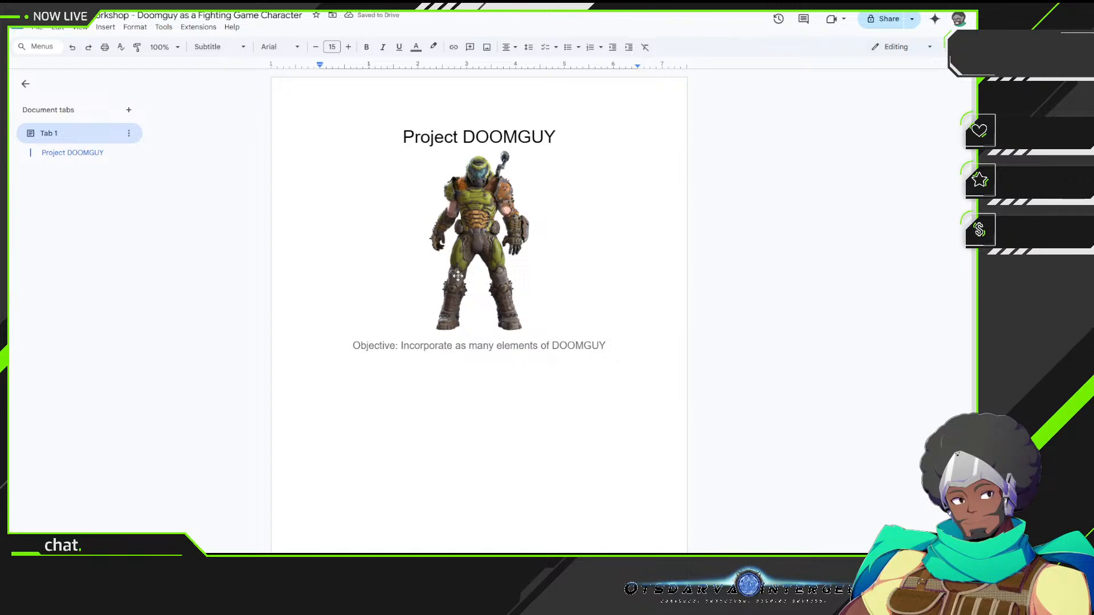
type("that would ")
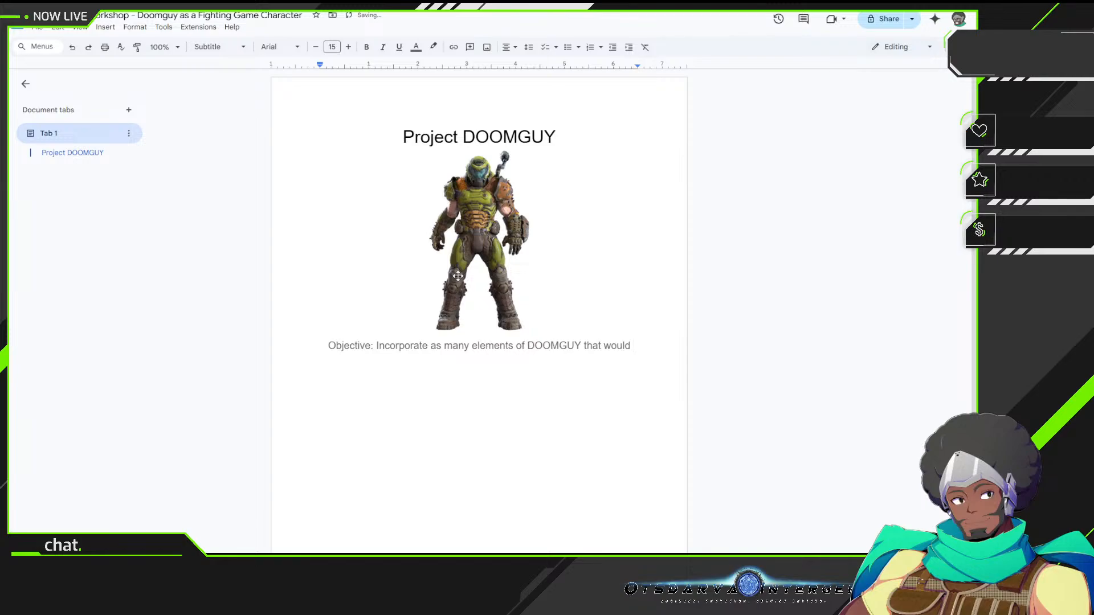
type("make sense in a fighting game ")
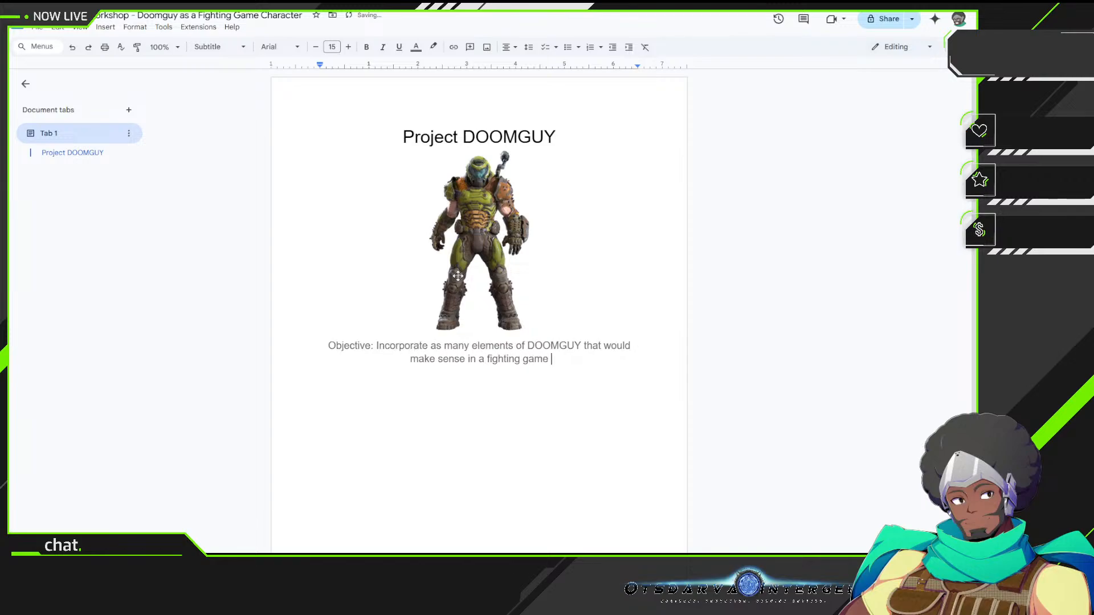
type("environmen")
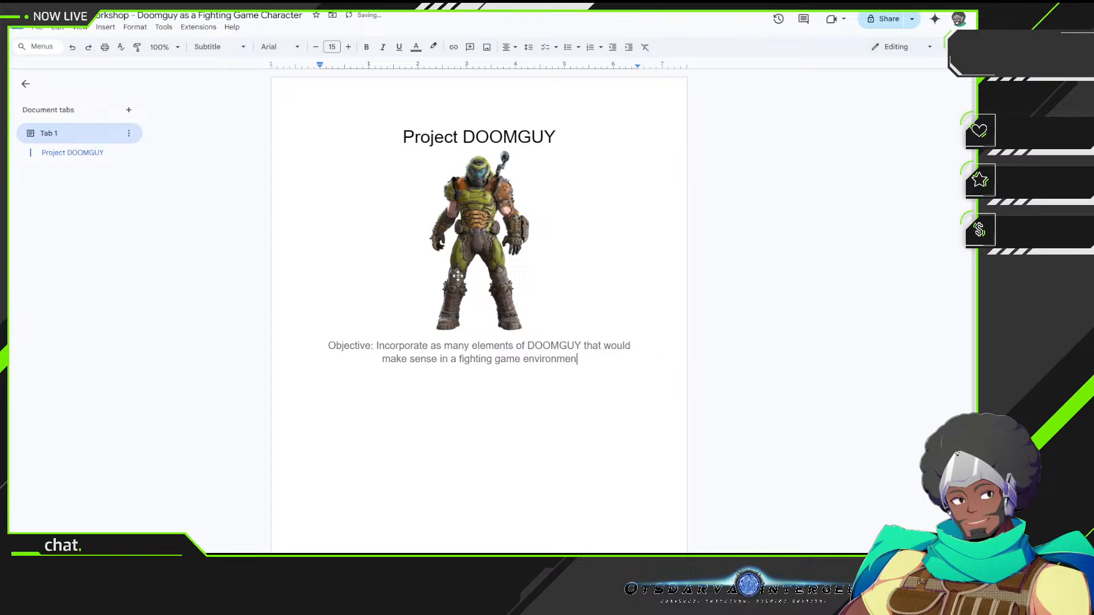
type("t")
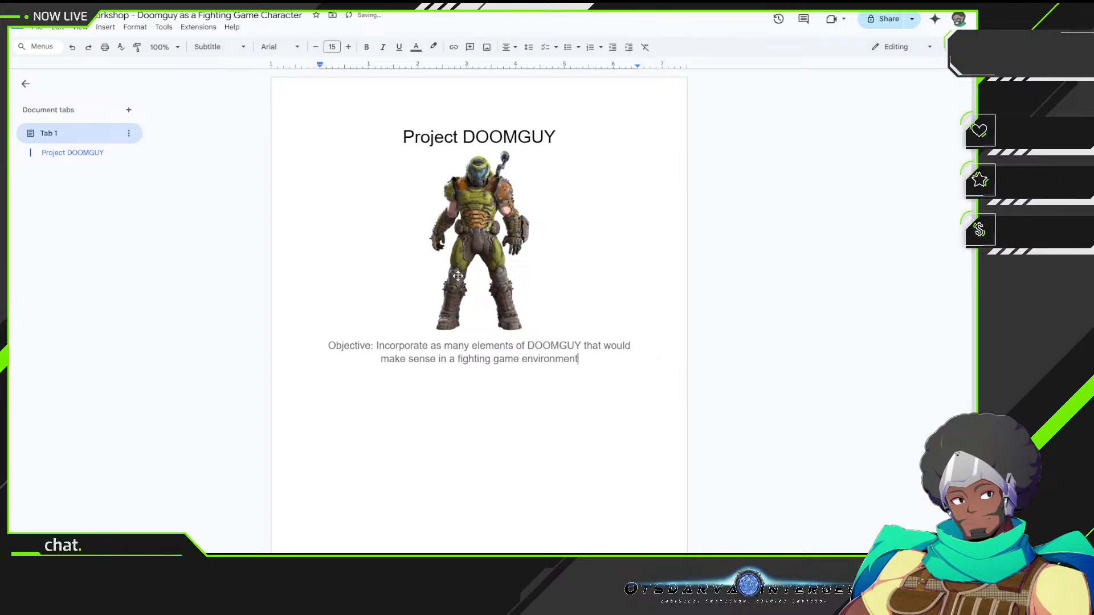
Step: Extend the objective with ". Everything from weapons to functions that were utilized in the games he comes from are fair game approach"
type(". E")
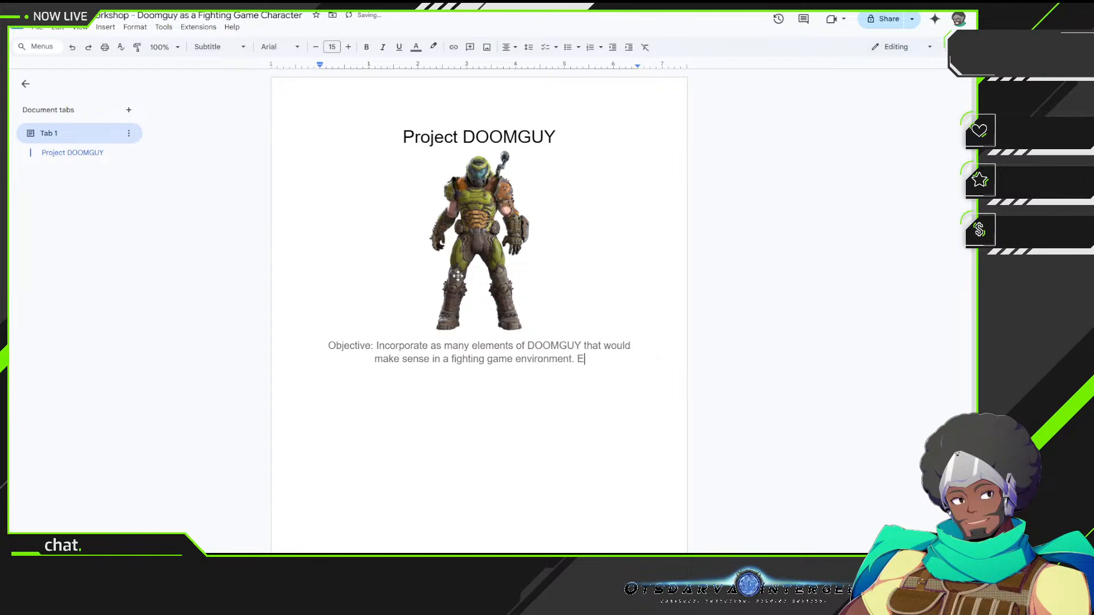
type("verything fd")
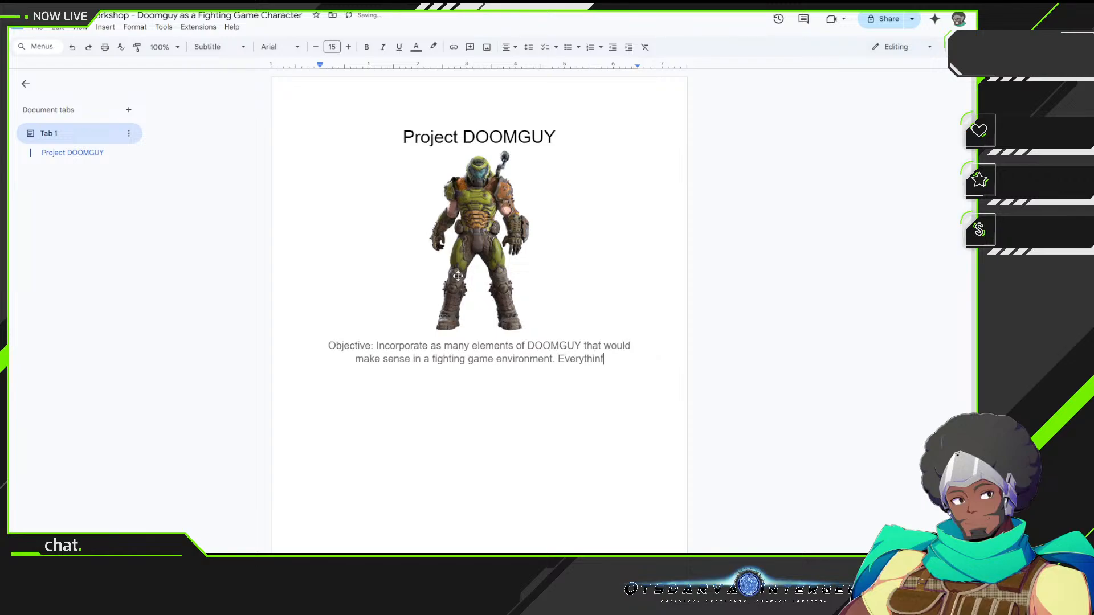
key("BackSpace")
type("rom w")
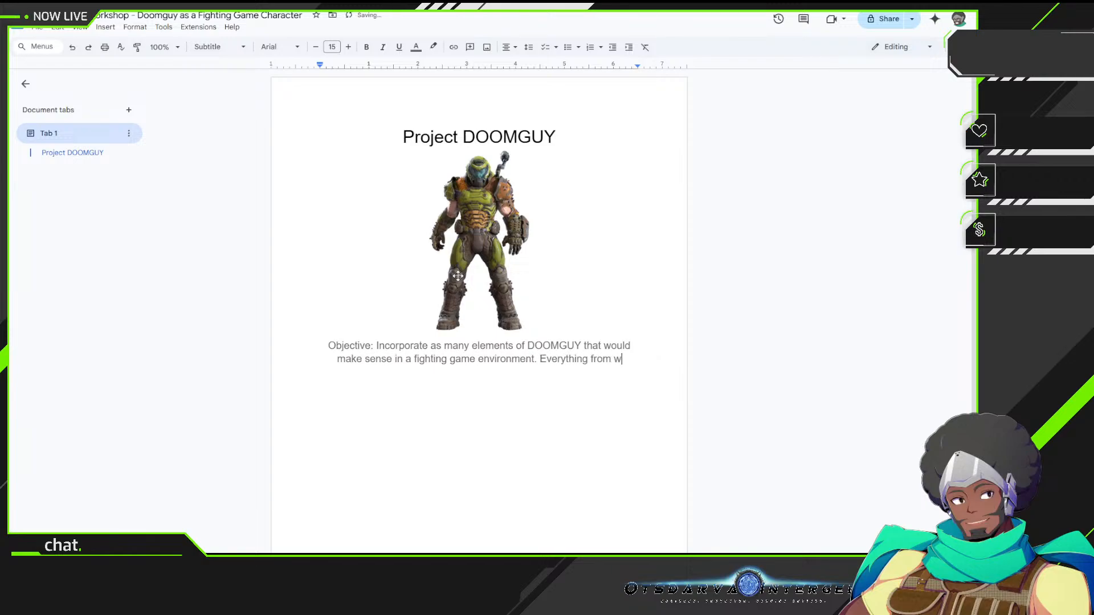
type("eapons to functi")
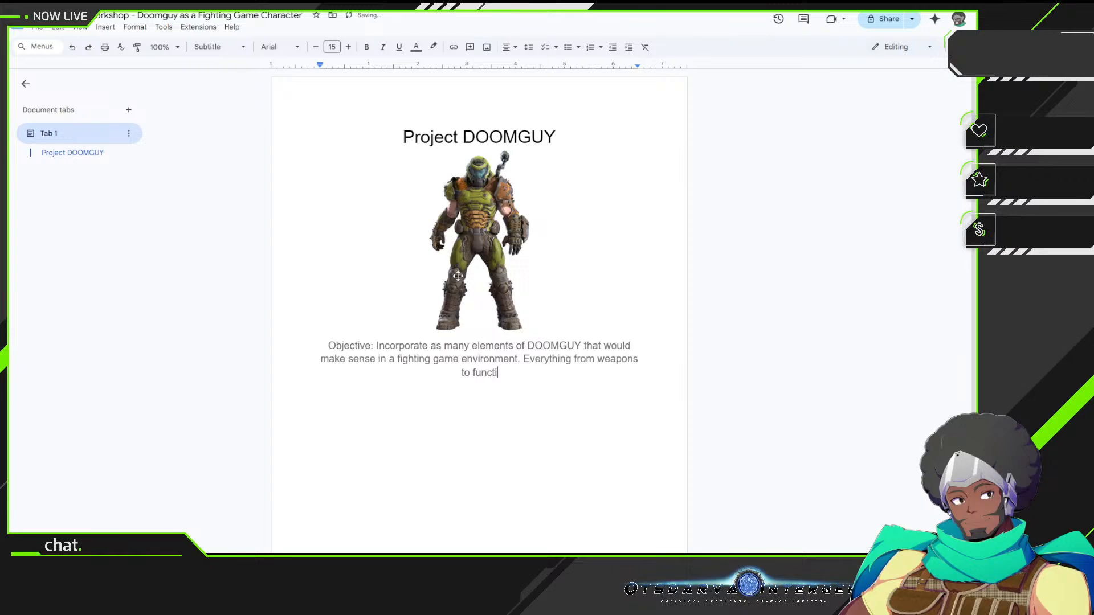
type("ons that were ")
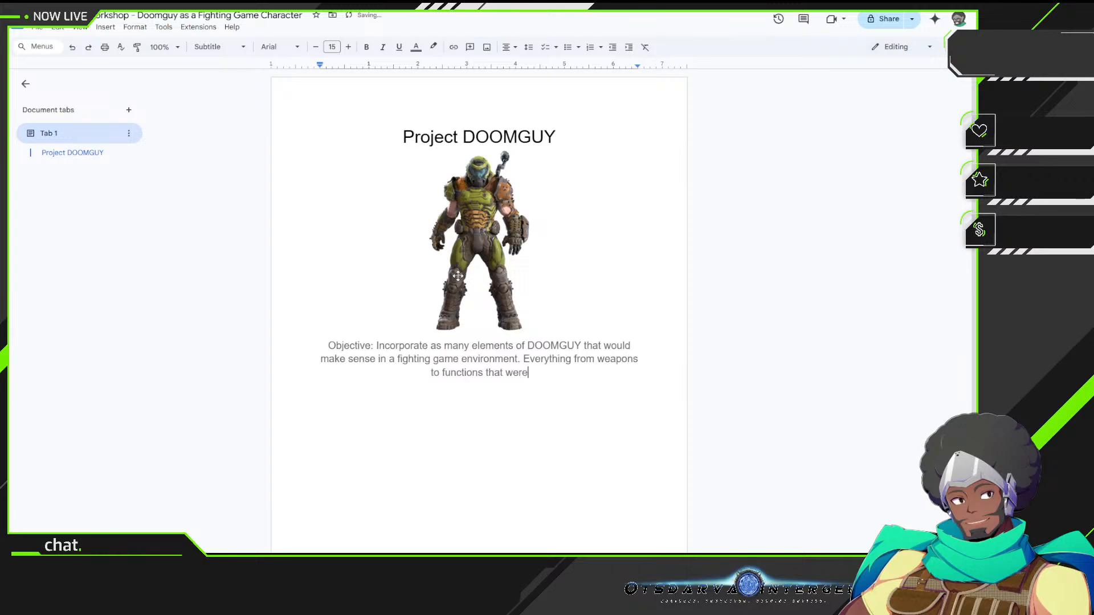
type("utilize")
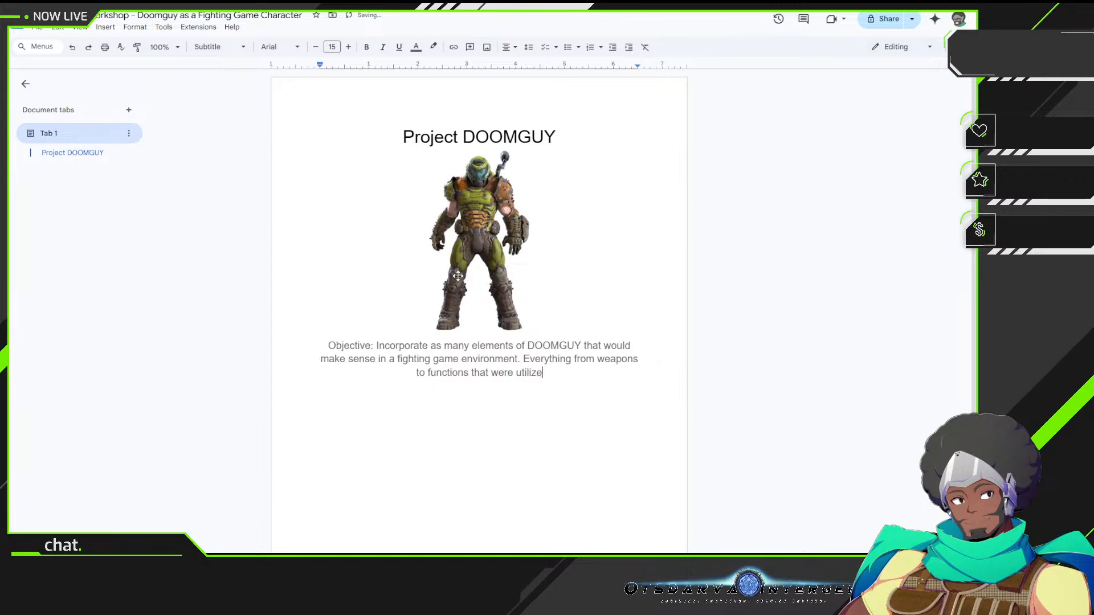
type("d in the game")
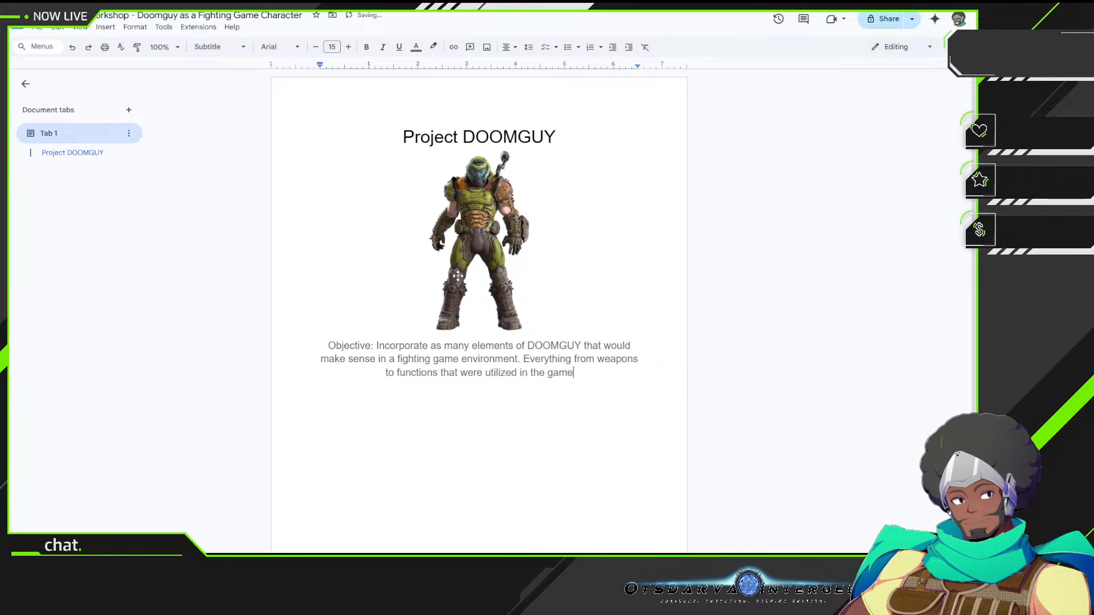
type("s ")
type("he come")
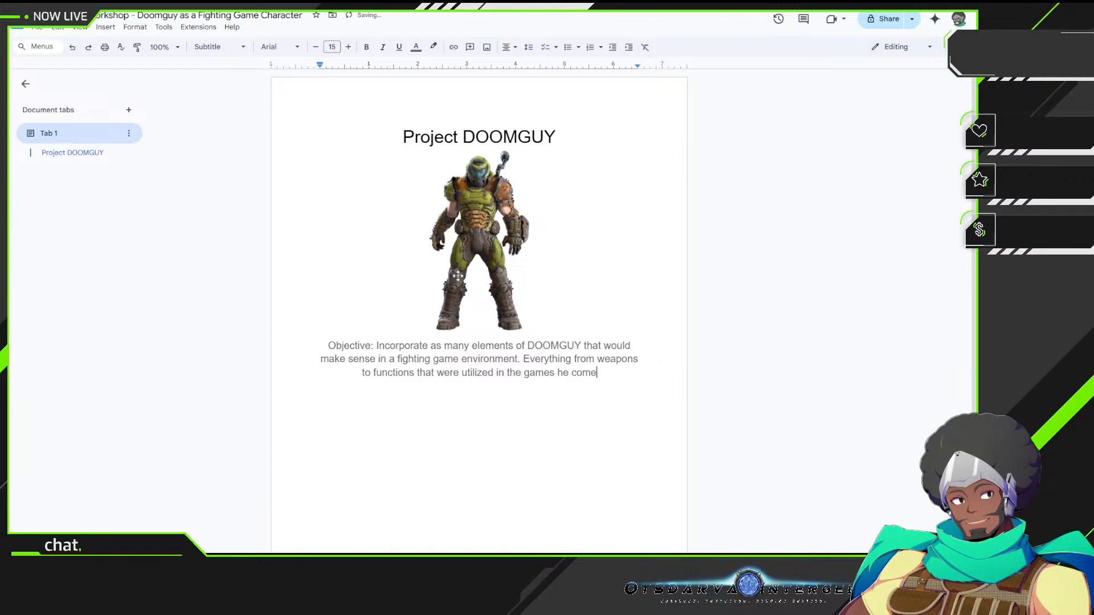
type("s from are fai")
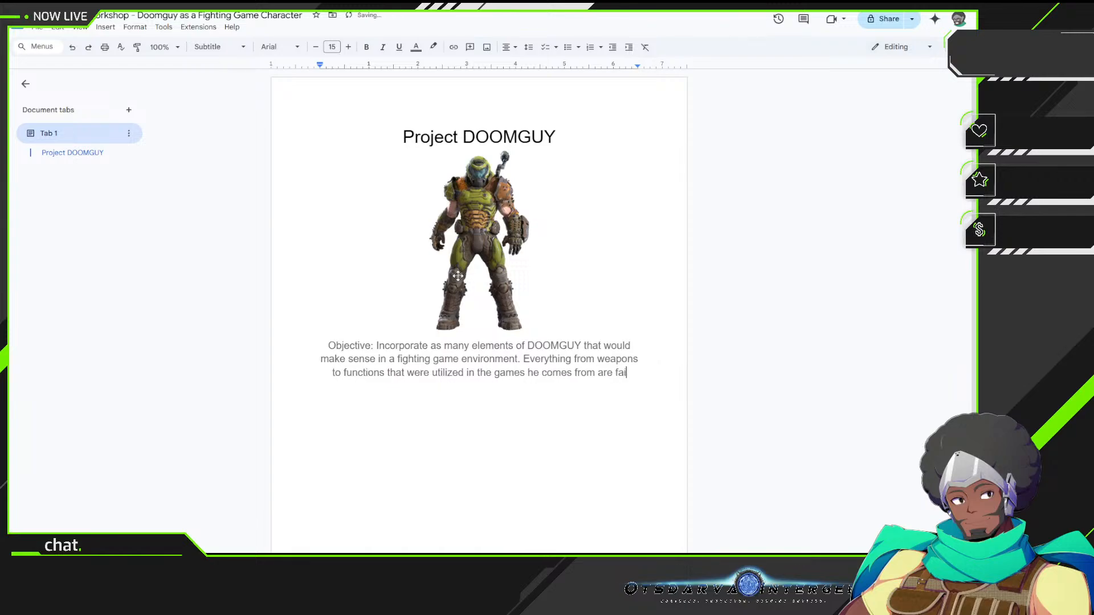
type("r game approach")
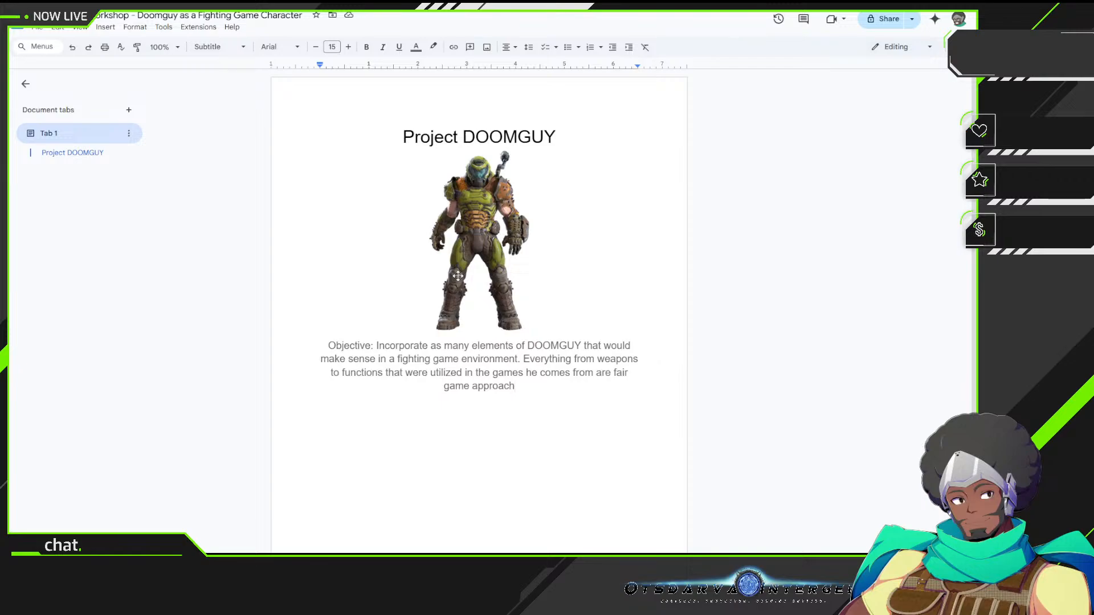
Step: Insert the word "a" before "fair game approach" in the objective
key("Up")
key("End")
key("Left")
key("Left")
key("Left")
key("Left")
key("Left")
key("Left")
key("BackSpace")
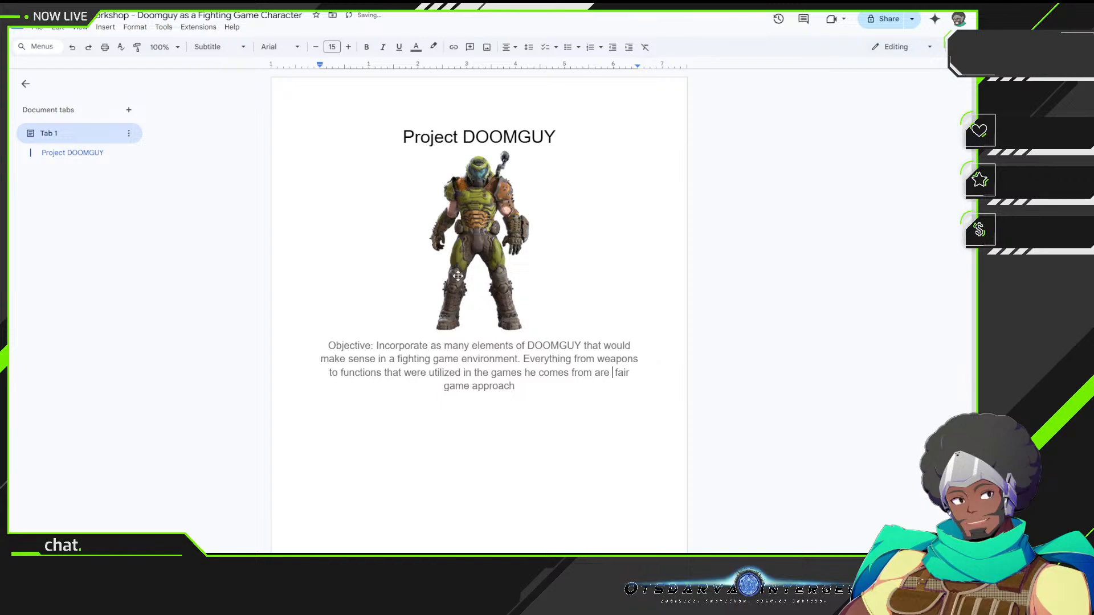
type("a")
key("ctrl+End")
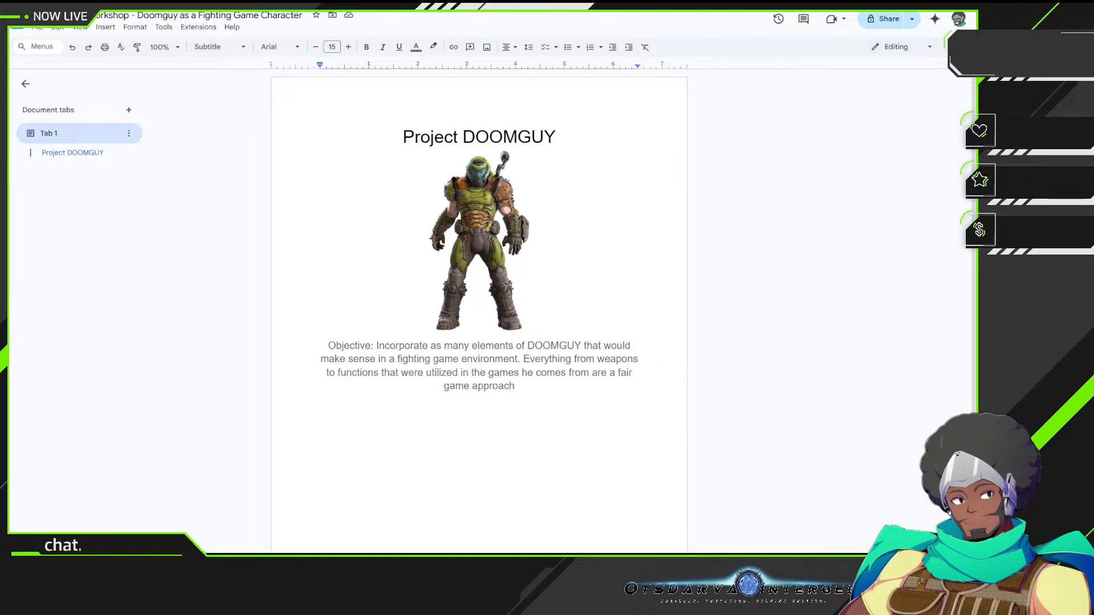
Step: Add a Heading 1 line reading "BASE Iteration:" below the objective and start a new line under it
left_click(575, 402)
key("Return")
left_click(227, 47)
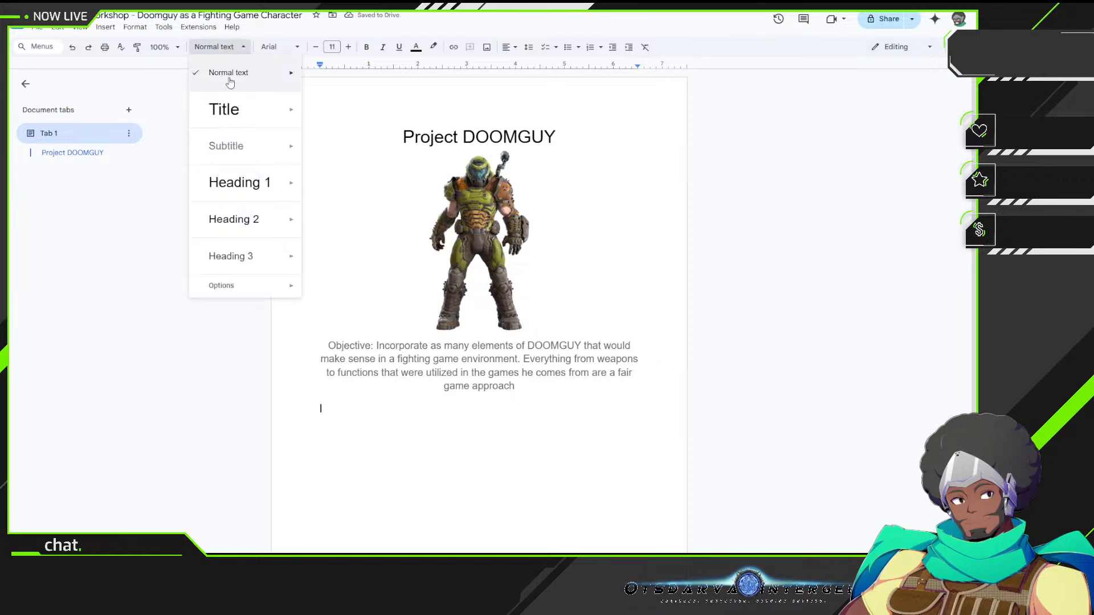
left_click(257, 193)
type("BASE:")
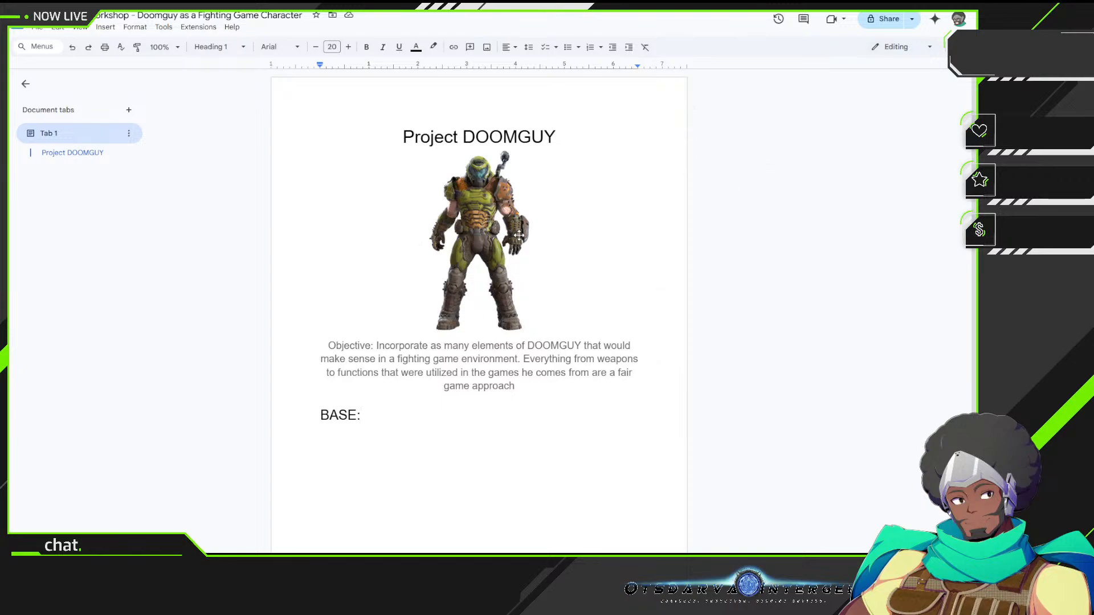
key("BackSpace")
type("Itera")
type(":")
key("Return")
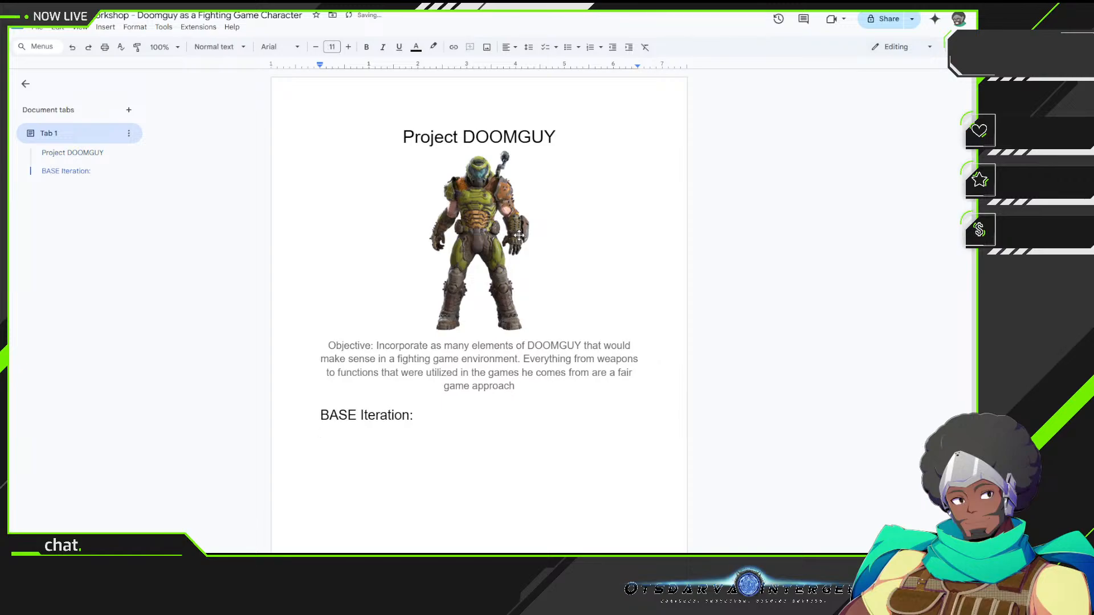
Step: Write "DOOM Eternal. Has the most definitive loadout (so far) out of all the iterations currently available." under the BASE Iteration heading
type("DOOM Eternal")
key("BackSpace")
type("Has the")
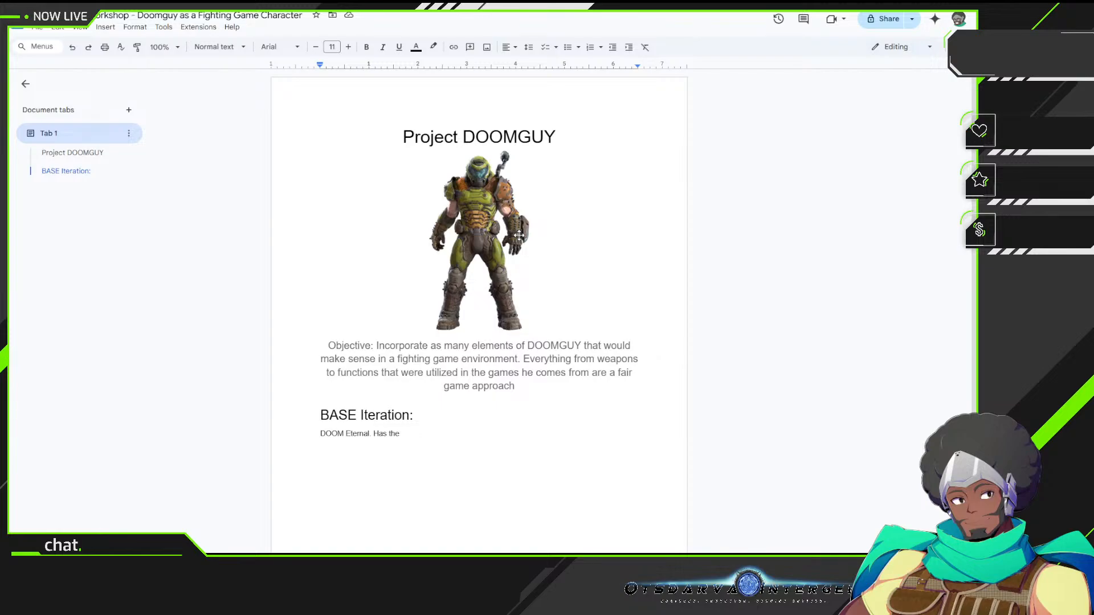
type("most definitive loadout(so far")
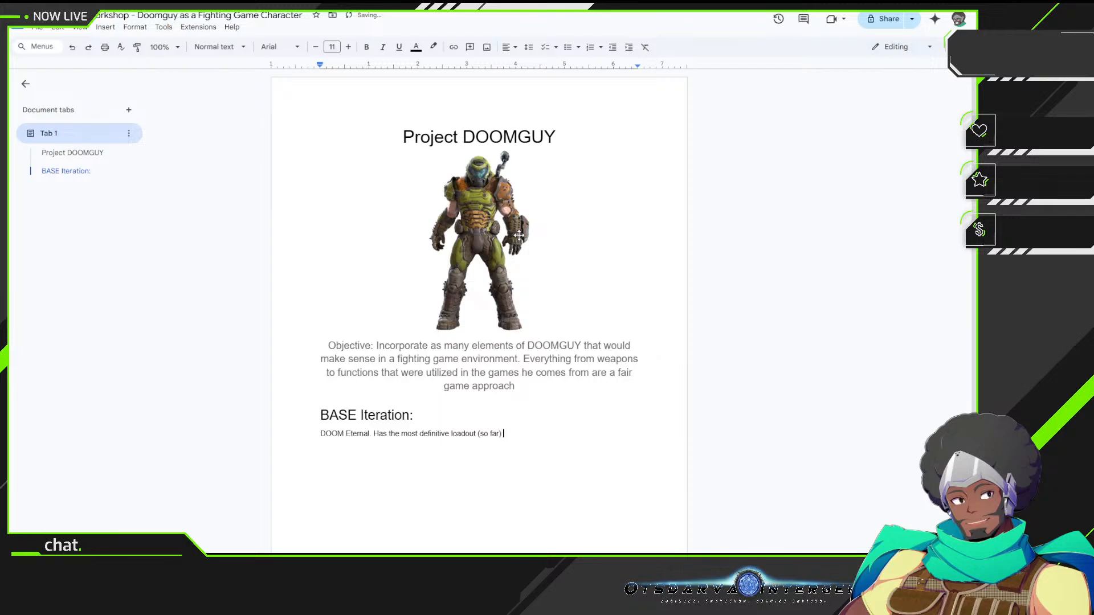
type(") out of all the iterations currently available")
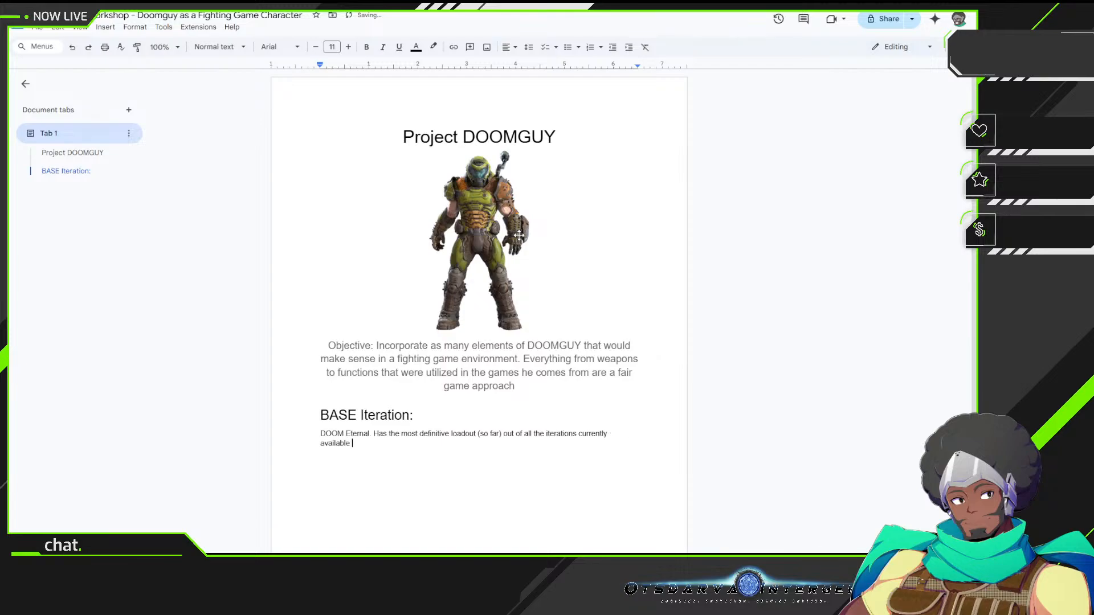
key("BackSpace")
type(".")
left_click(394, 452)
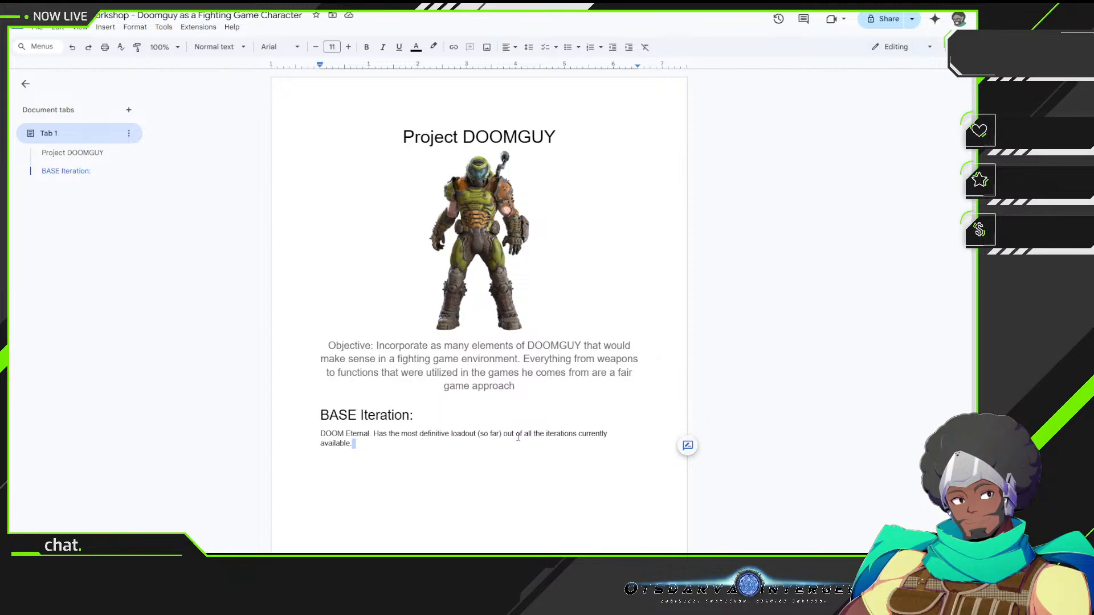
Step: Replace "DOOMGUY" in the objective with "Doom Slayer"
left_click(582, 345)
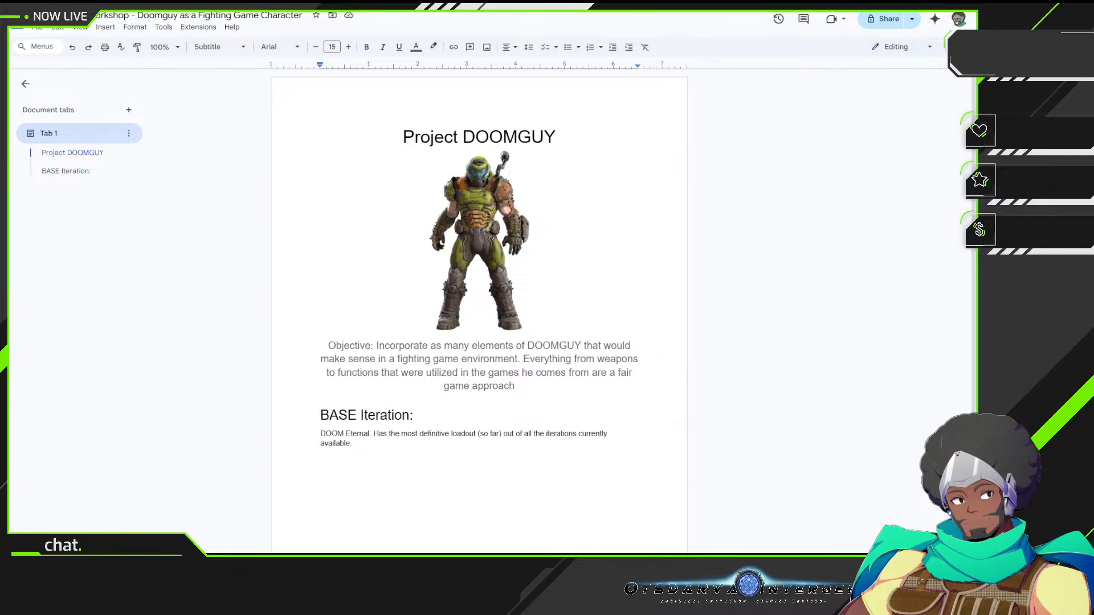
key("BackSpace")
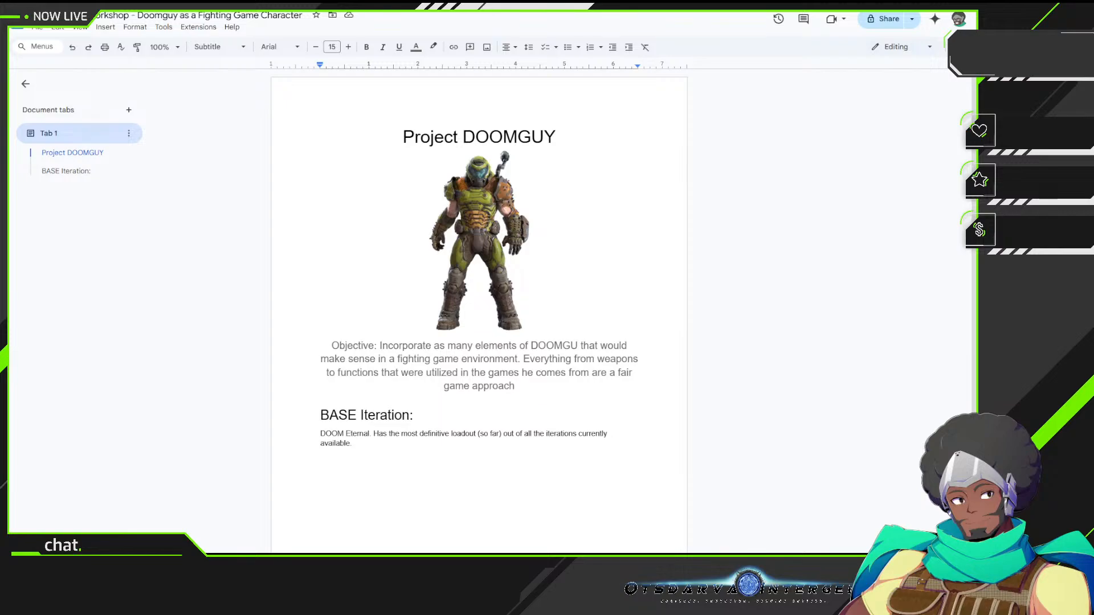
left_click(378, 445)
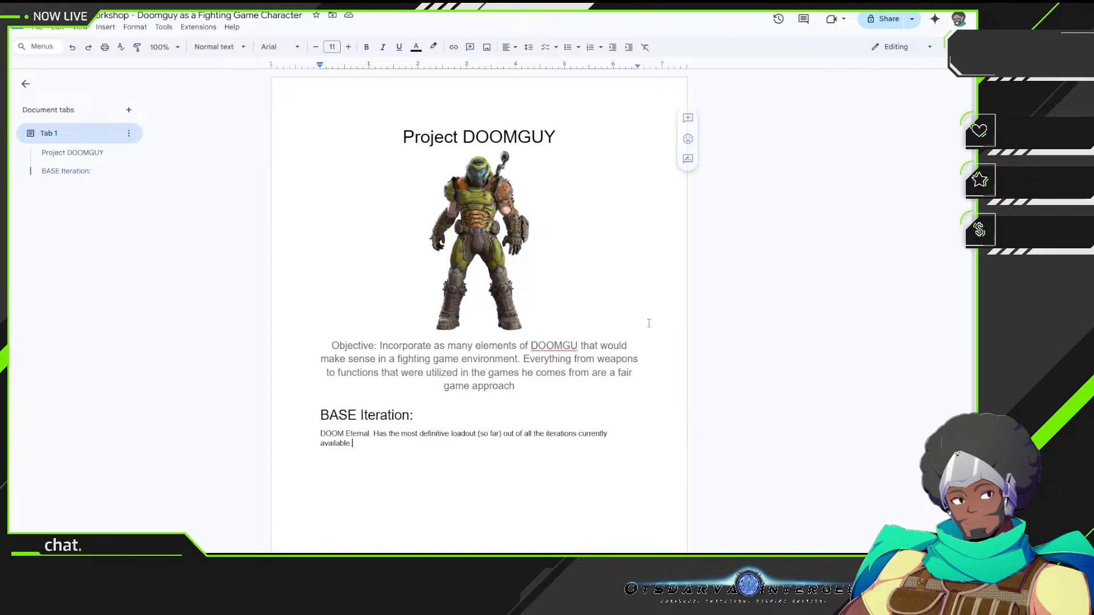
left_click(576, 346)
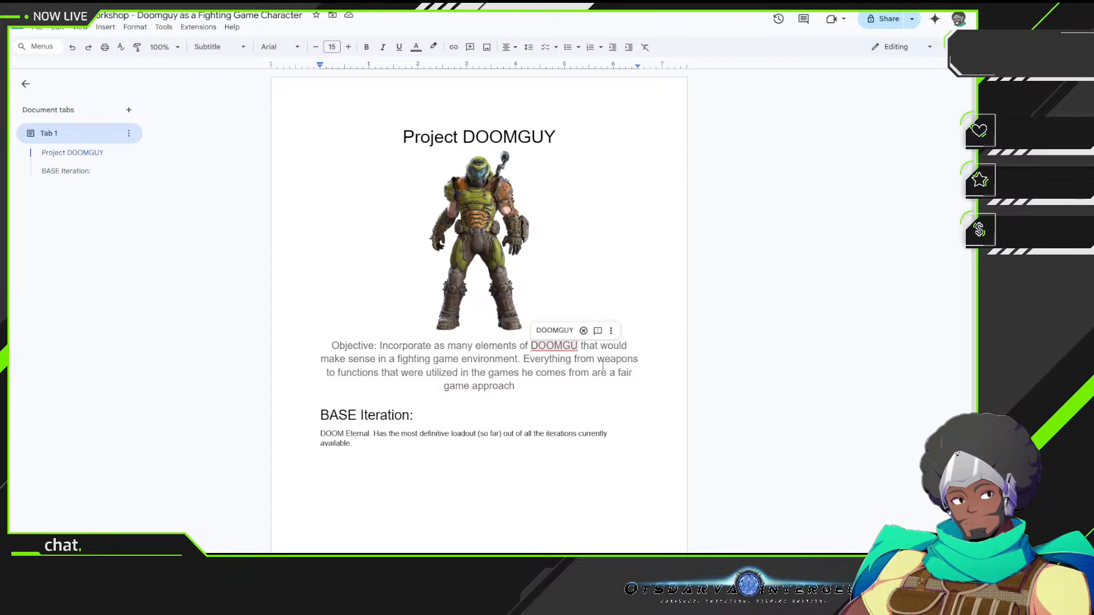
type("Y")
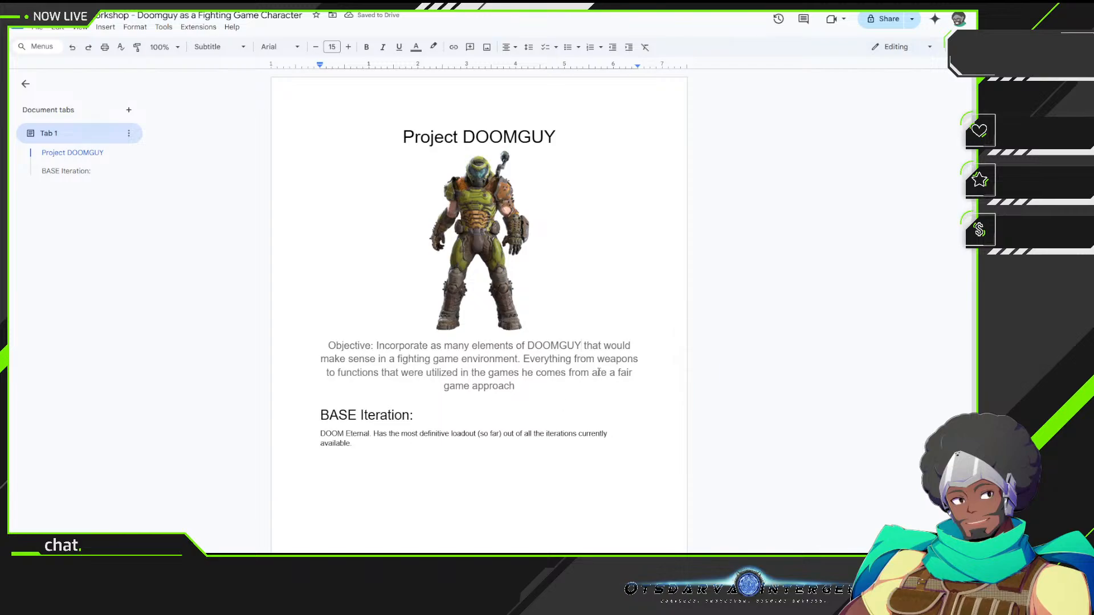
key("BackSpace")
key("BackSpace")
key("BackSpace")
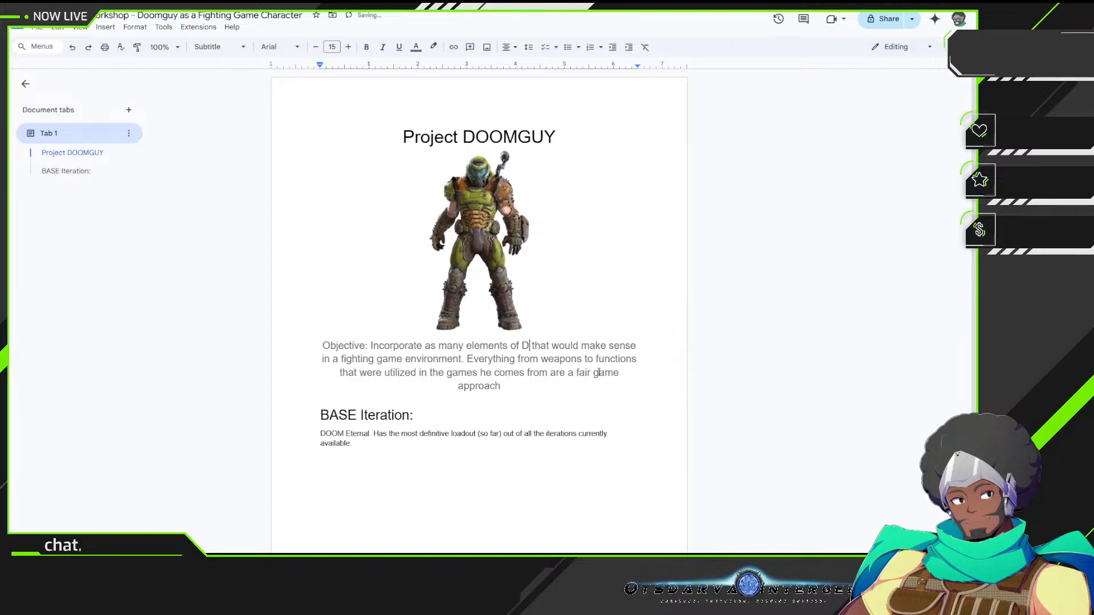
type("O")
key("BackSpace")
type("oom Slaye")
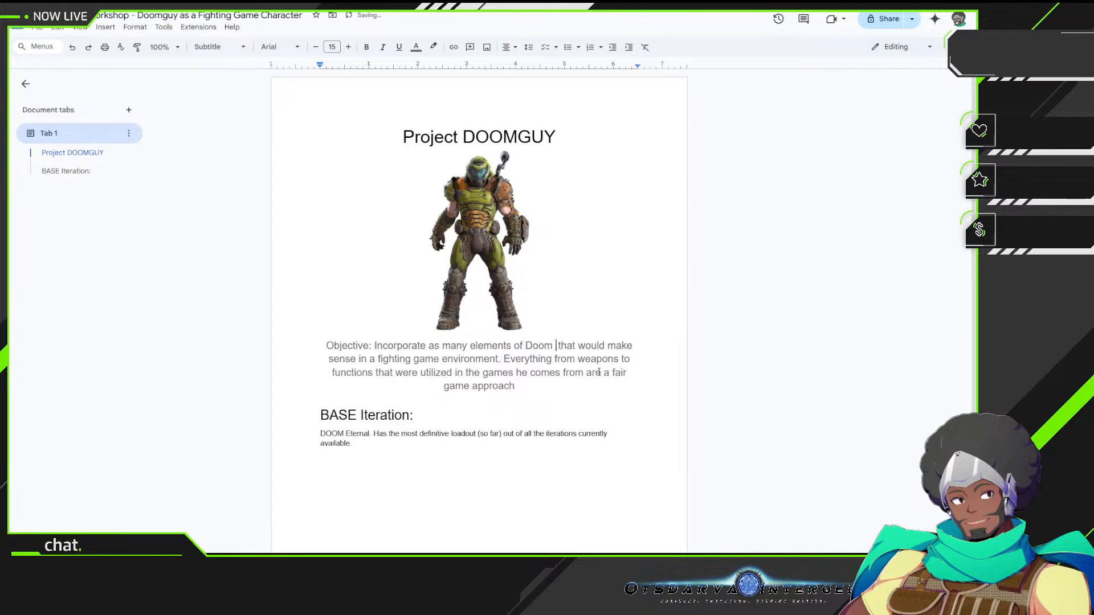
type("r")
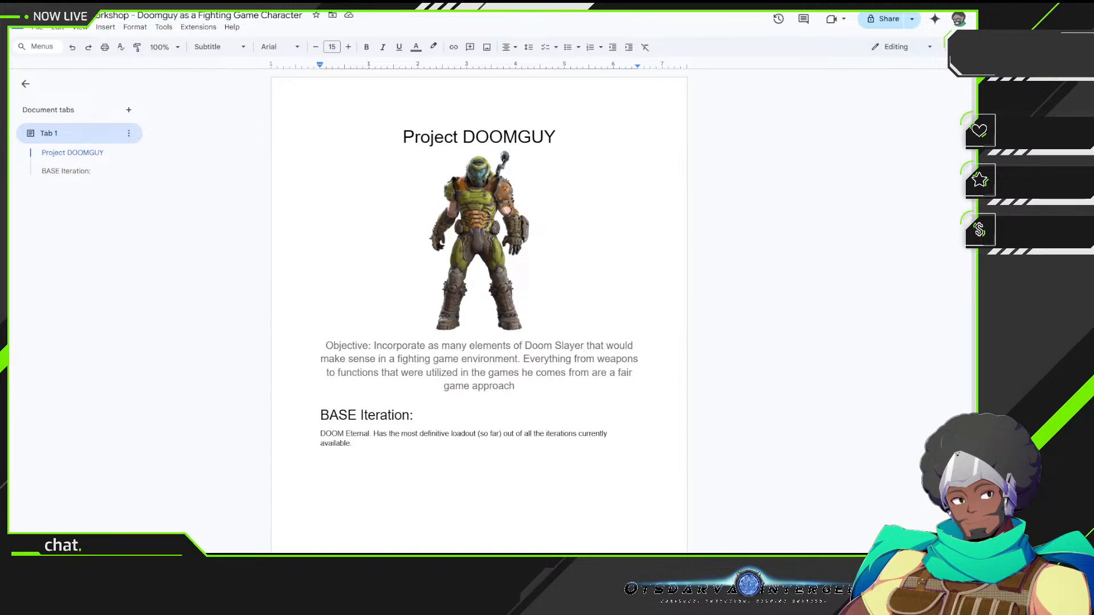
key("ctrl+f")
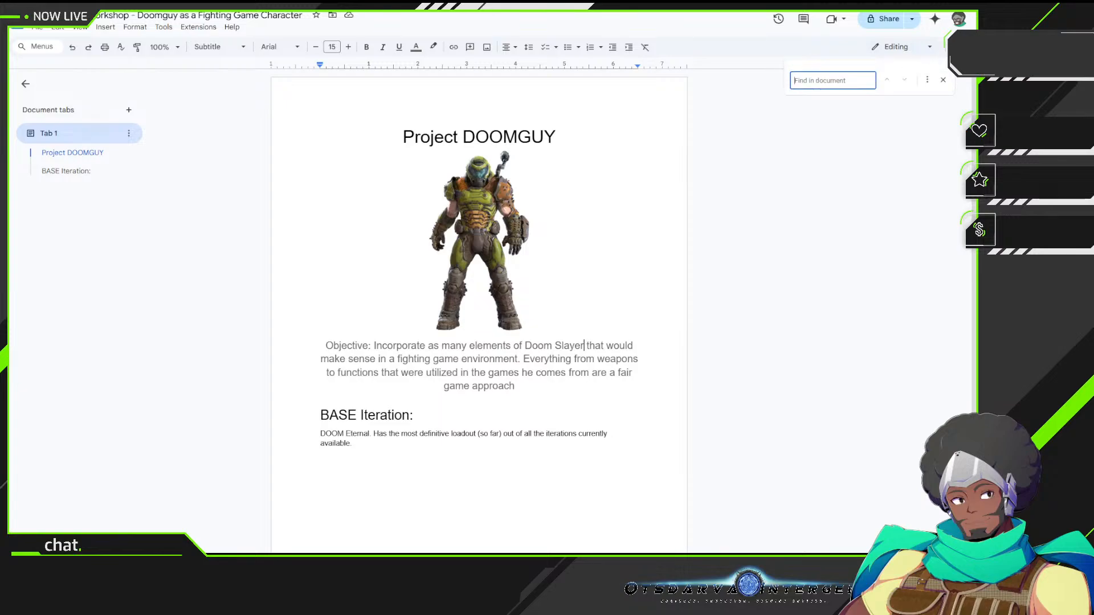
type("wea")
key("BackSpace")
key("BackSpace")
key("BackSpace")
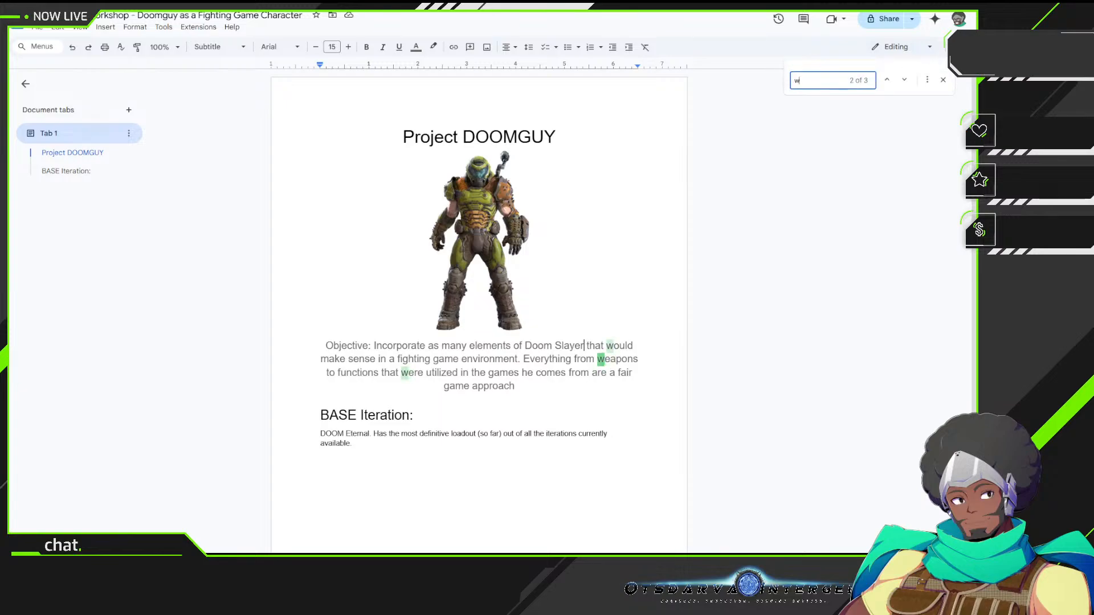
key("alt+Tab")
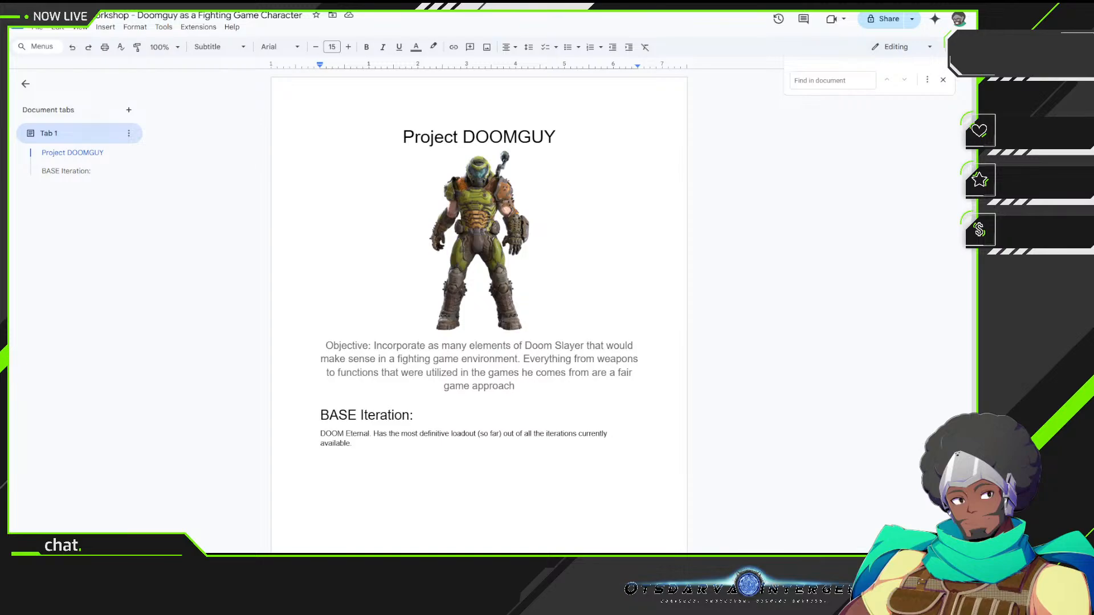
left_click(584, 346)
key("ctrl+f")
Step: Add a new line below the DOOM Eternal description and apply the Heading 1 style to it
left_click(391, 455)
key("Return")
left_click(443, 459)
key("Return")
key("BackSpace")
key("Return")
key("BackSpace")
left_click(215, 47)
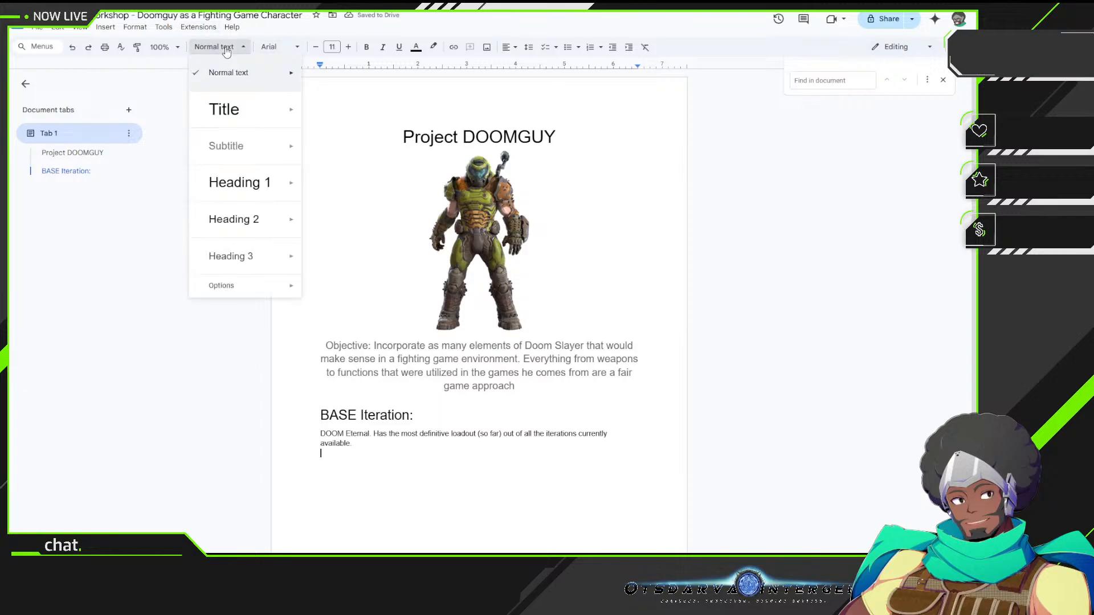
left_click(242, 186)
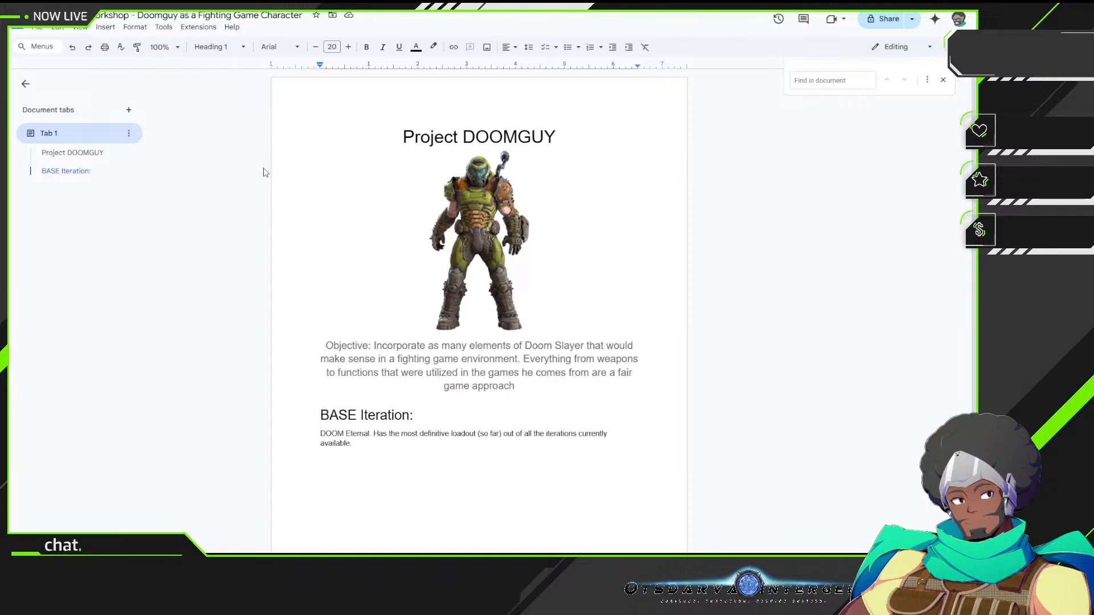
Step: Write the heading "Reference Characters (characters from previous fighting games)" below the DOOM Eternal description
type("Reference c")
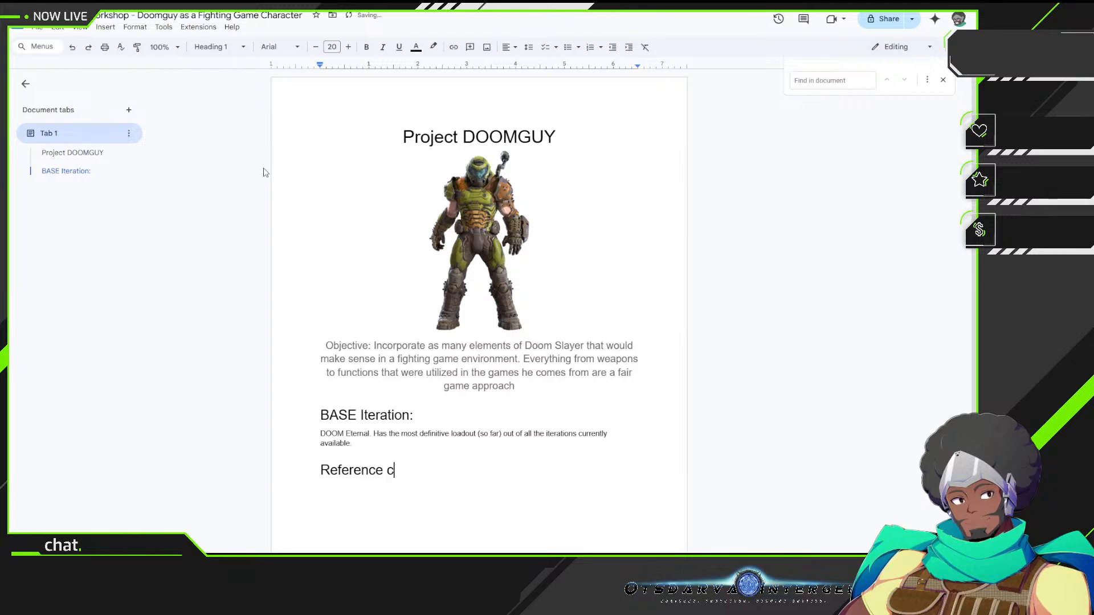
key("BackSpace")
type("Characters")
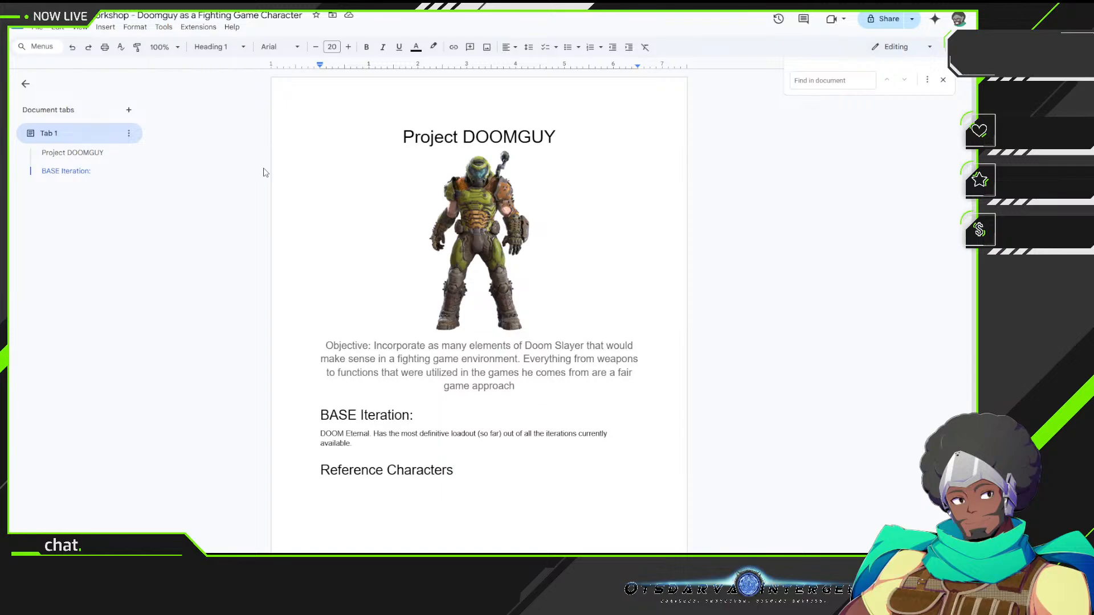
type("(characters from")
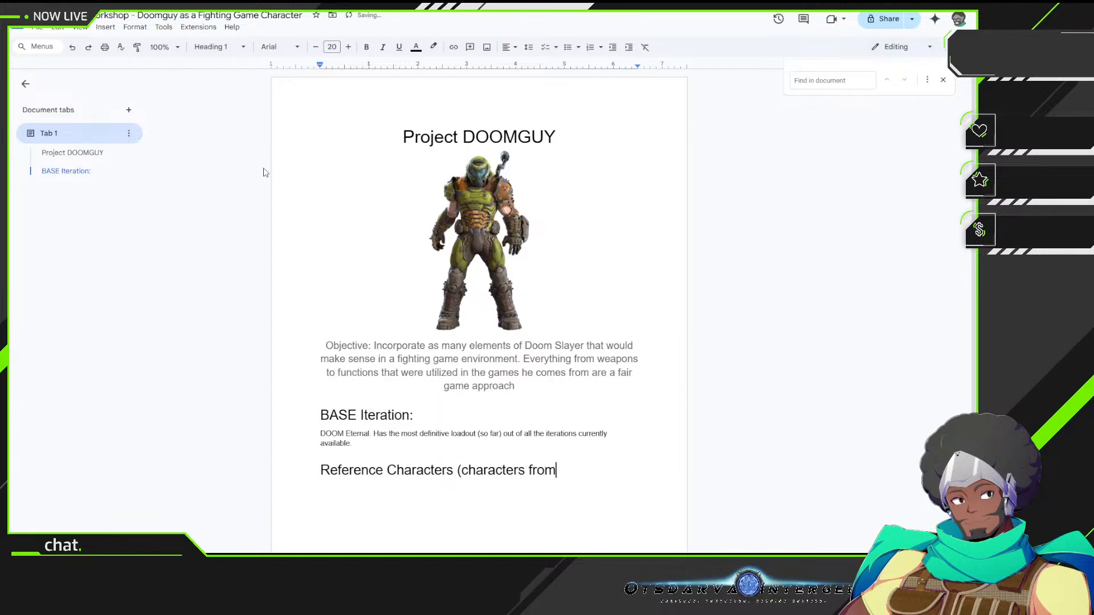
type(" previous fighr")
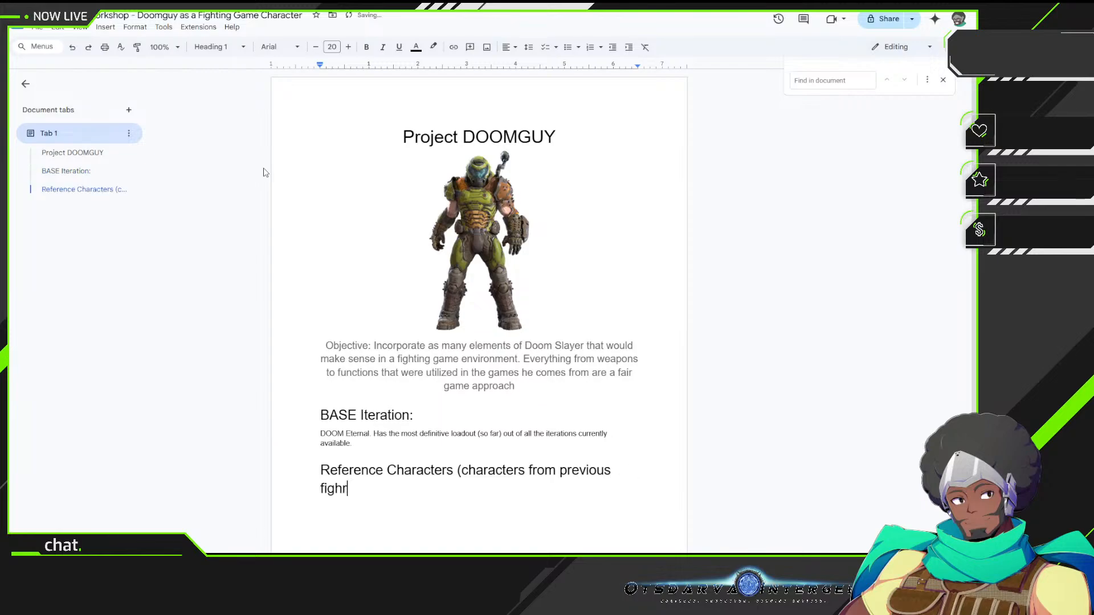
key("BackSpace")
type("ting games)")
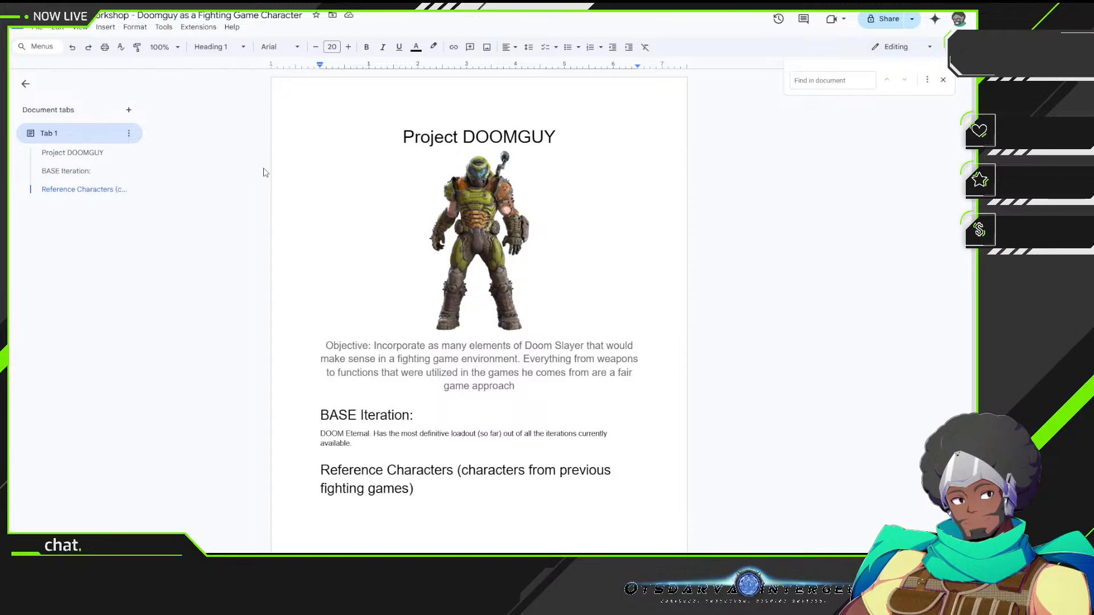
Step: Add a Heading 1 line reading "Character Loadout [in canon]" below the Reference Characters heading and start a new line under it
key("Return")
left_click(215, 47)
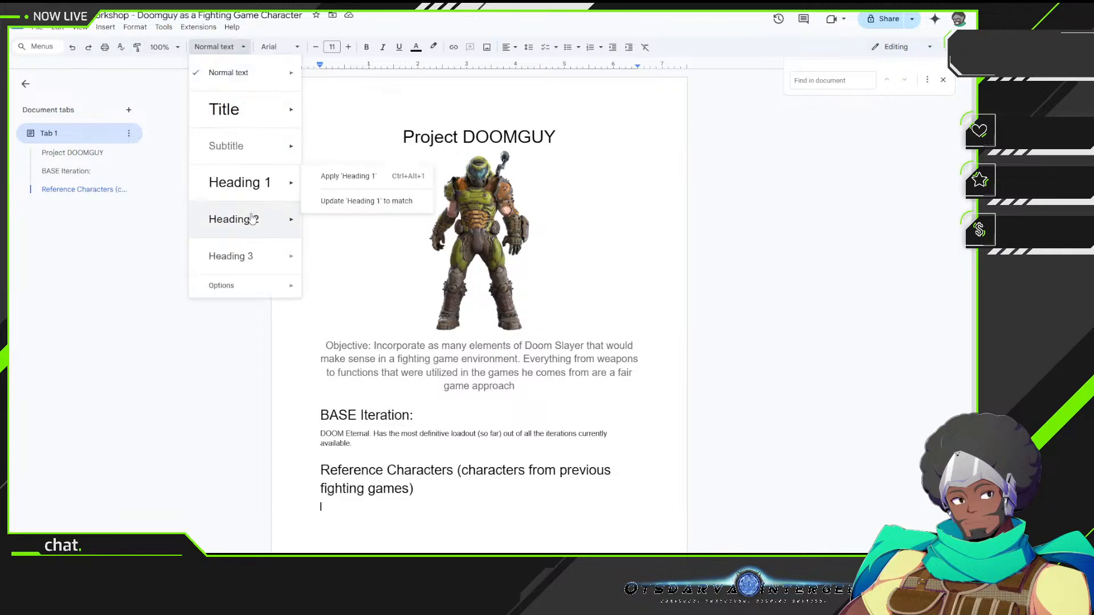
left_click(250, 199)
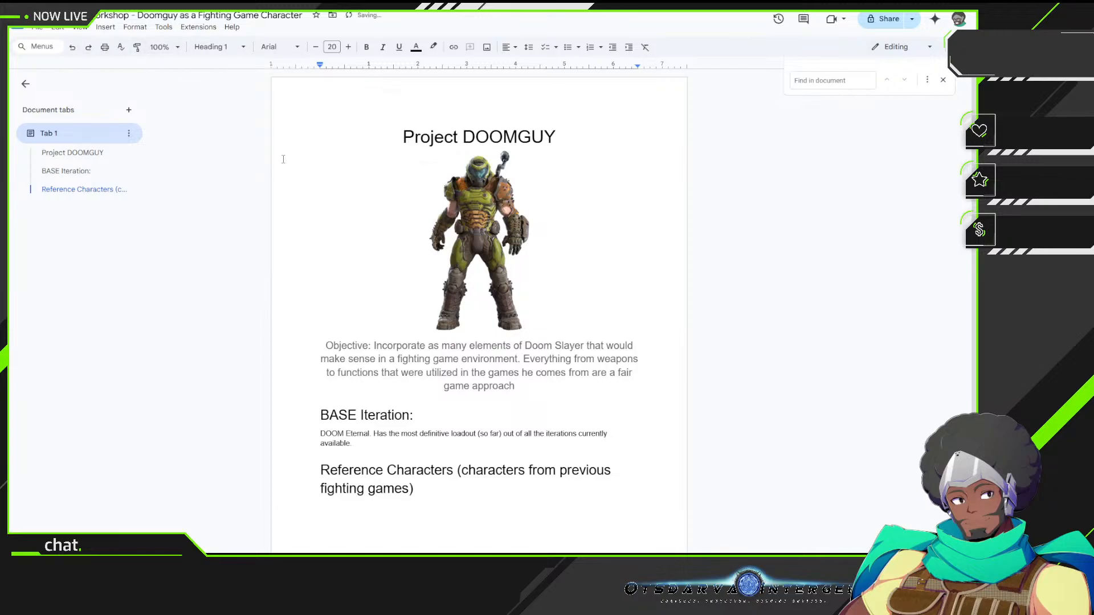
type("Character Loadout")
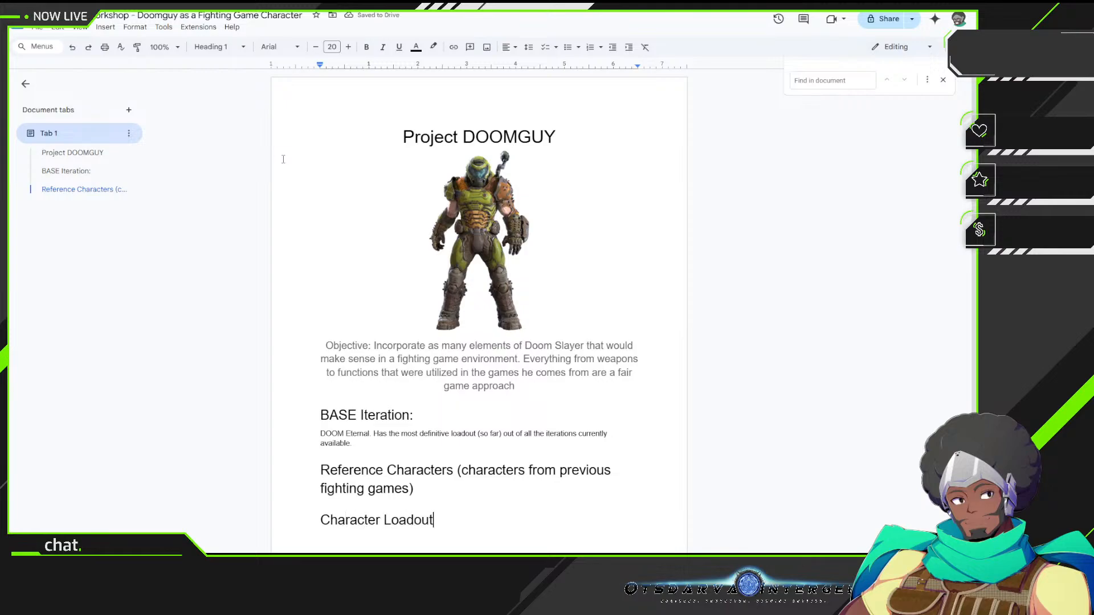
type(" [in canon]")
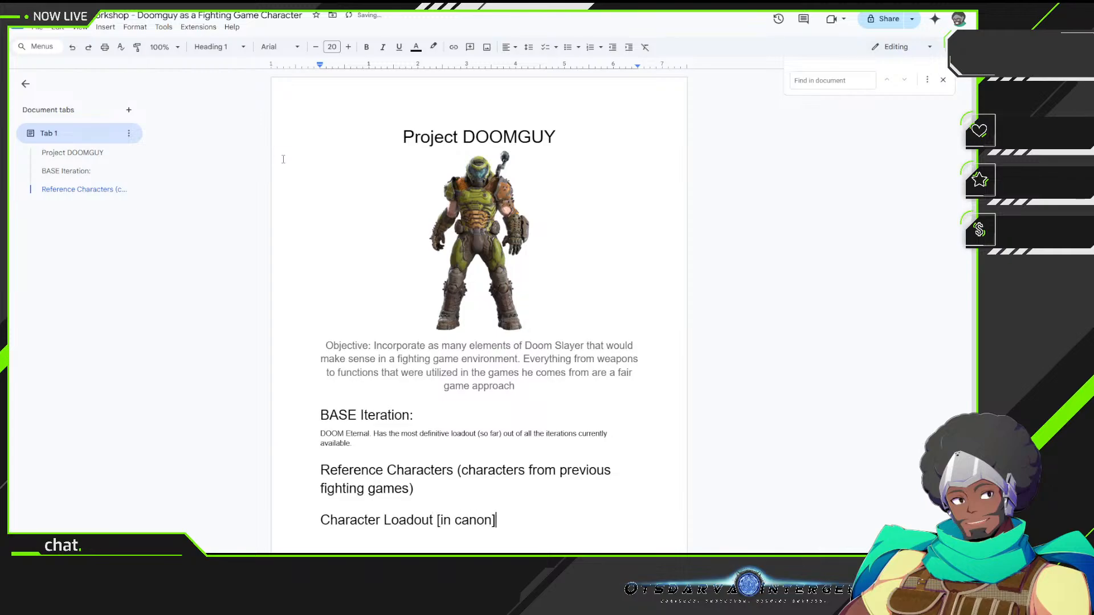
key("Return")
Step: Start a bulleted list under Character Loadout with the items "Combat Shotgun" and "Super Shotgun*"
scroll(464, 225, "down", 2)
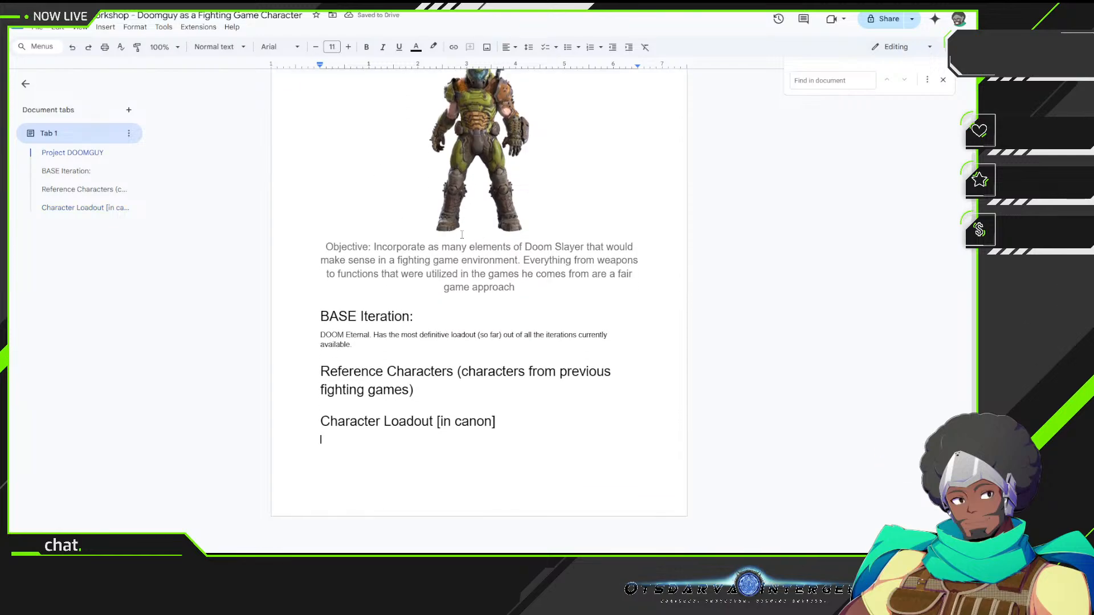
key("ctrl+shift+8")
type("Combat Shot")
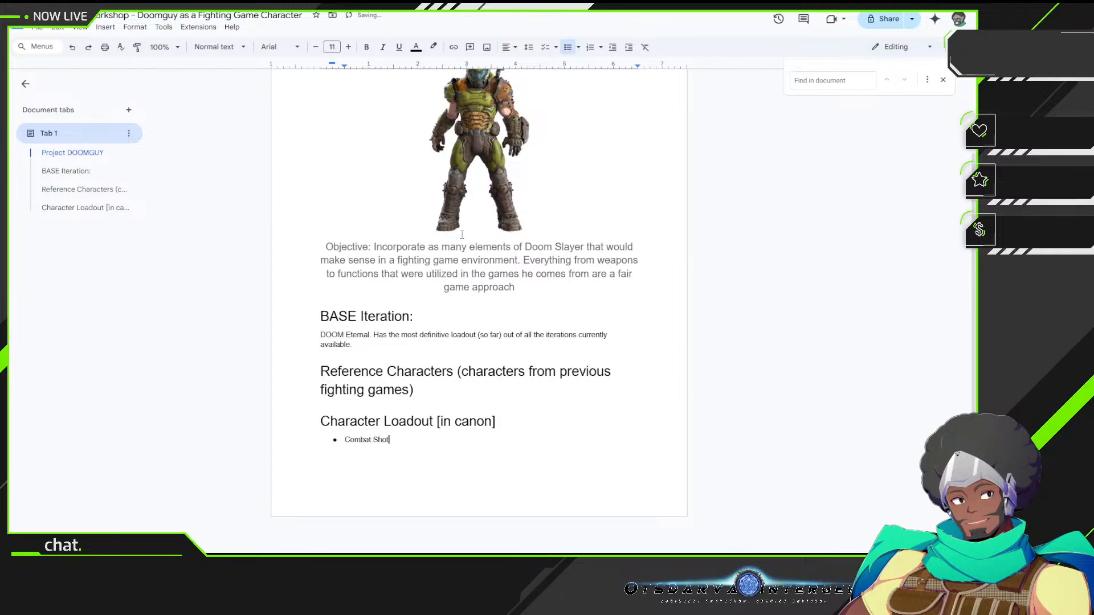
type("gun")
key("Return")
type("Super Shotgun")
key("BackSpace")
type("*")
key("Return")
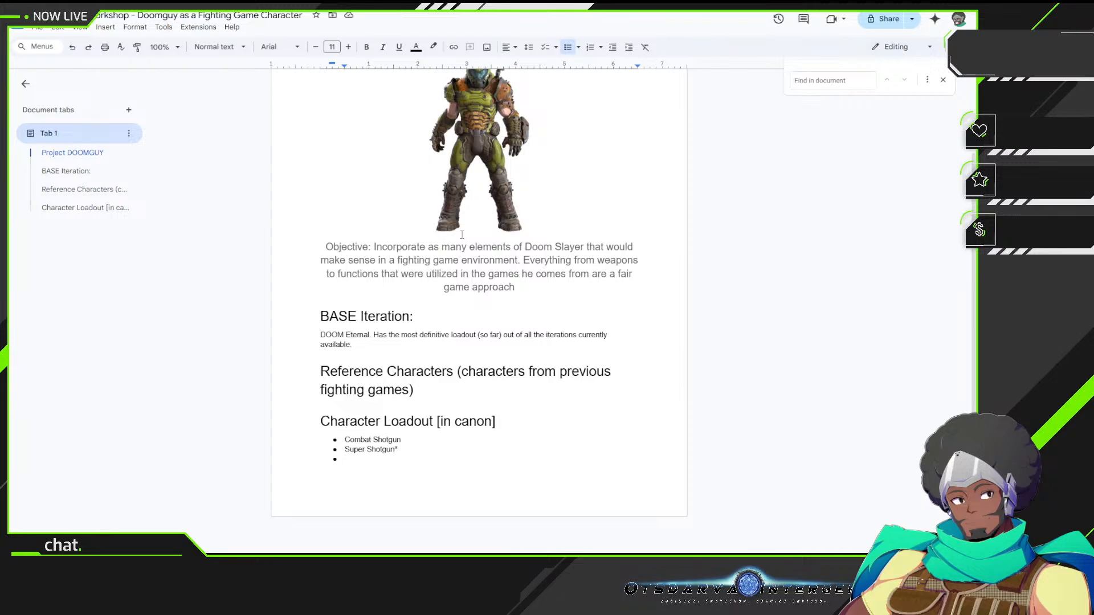
Step: Add the bullets "Plasma Rifle", "Heavy Autocannon" and "Ballista" to the loadout list
type("Plasma Rifle")
key("Return")
type("He")
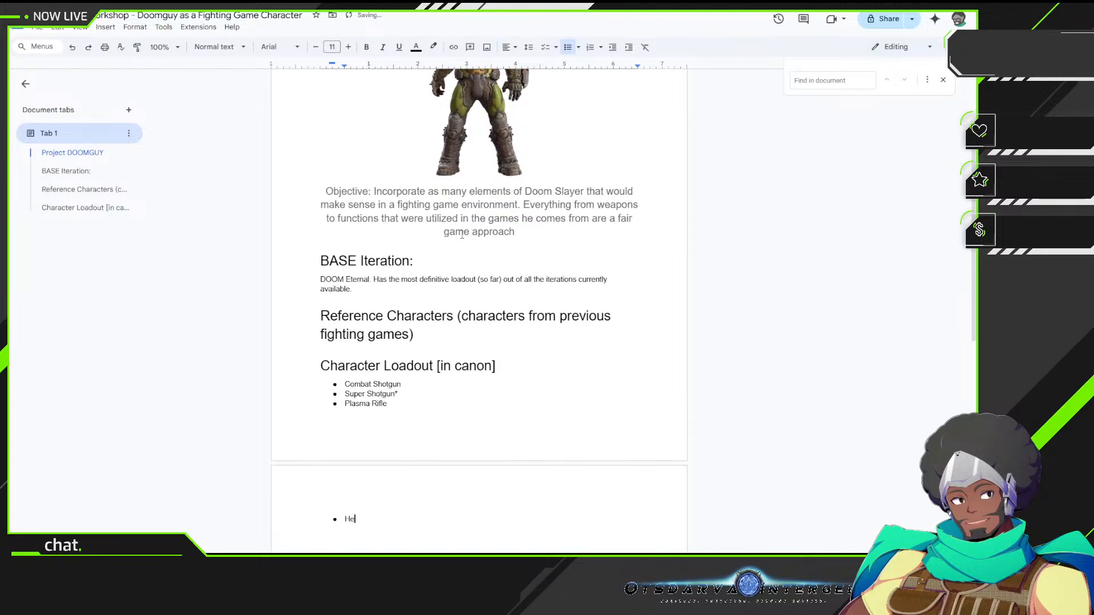
type("avy Autocannon")
key("BackSpace")
key("Return")
type("Balis")
key("BackSpace")
key("BackSpace")
type("lista")
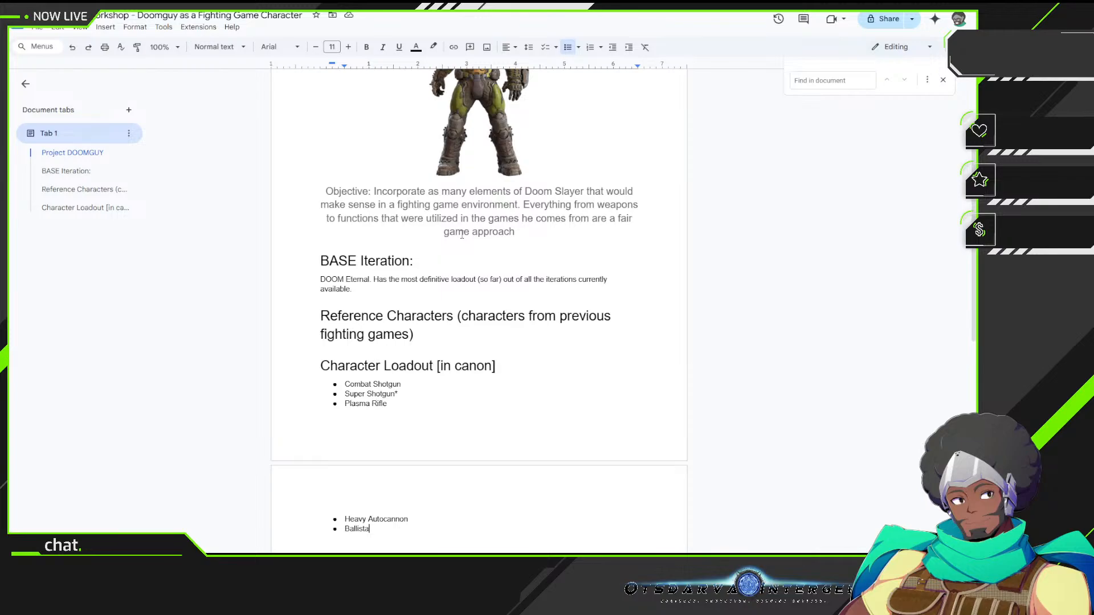
Step: Continue the loadout list with the bullets "Chaingun", "Rocket launcher" and "BFG 9000"
key("Return")
type("Chaingun")
key("Return")
scroll(461, 235, "down", 3)
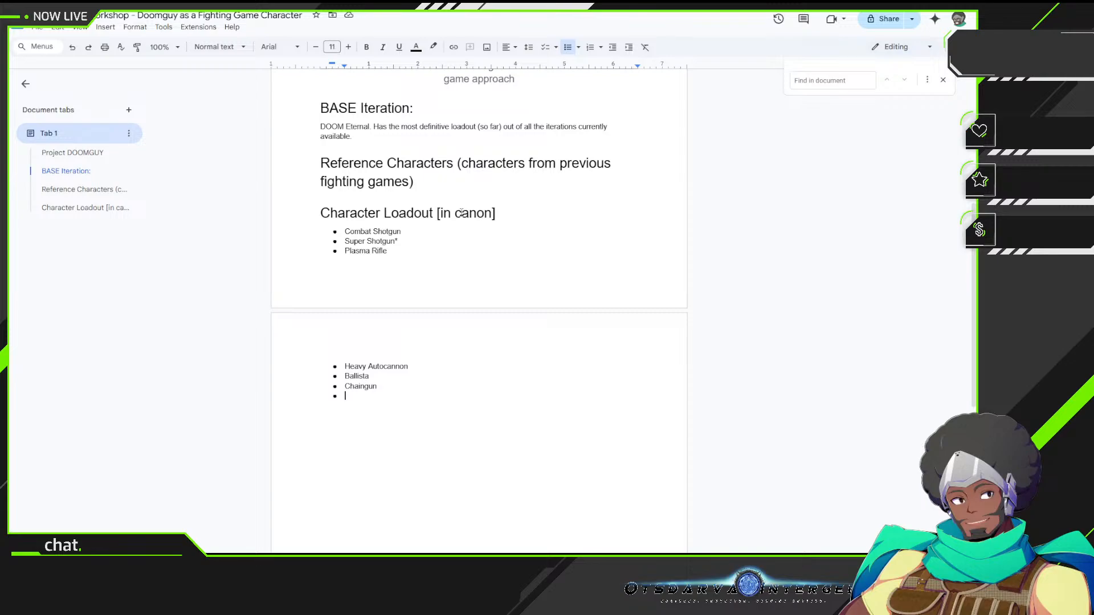
type("Rocket Launcher")
key("Return")
type("BFG 900")
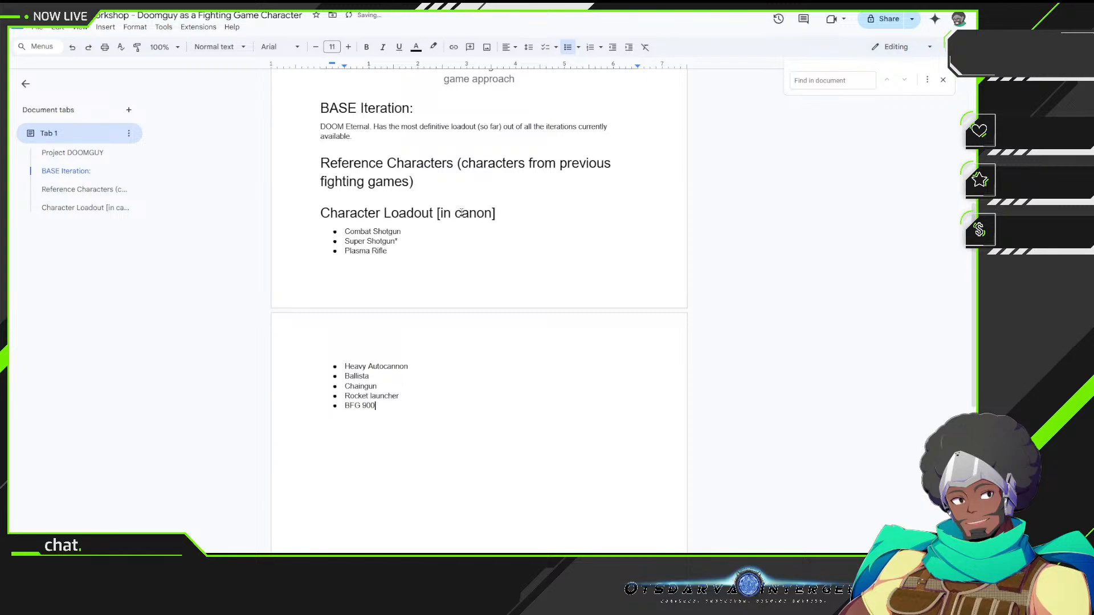
type("0")
key("Return")
Step: Add the bullet "Equipment Launcher * [Flame Belch, Ice Grenade, Frag Grenade]" to the loadout list
type("Equipment Launcher * [Flame Belch")
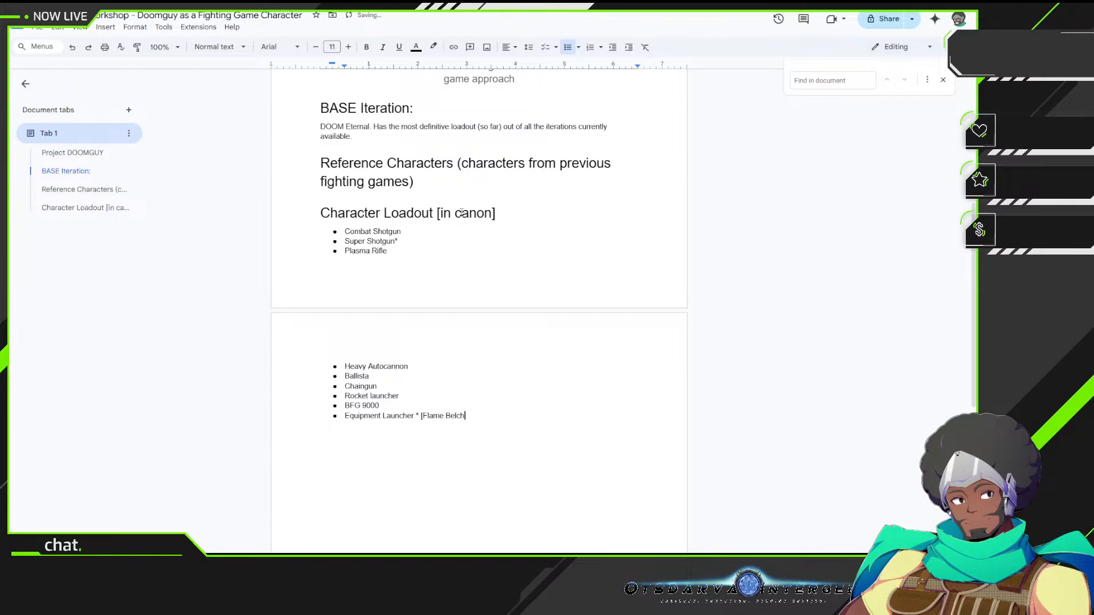
type(", Ice Grenade, Frag Grenade]")
key("Return")
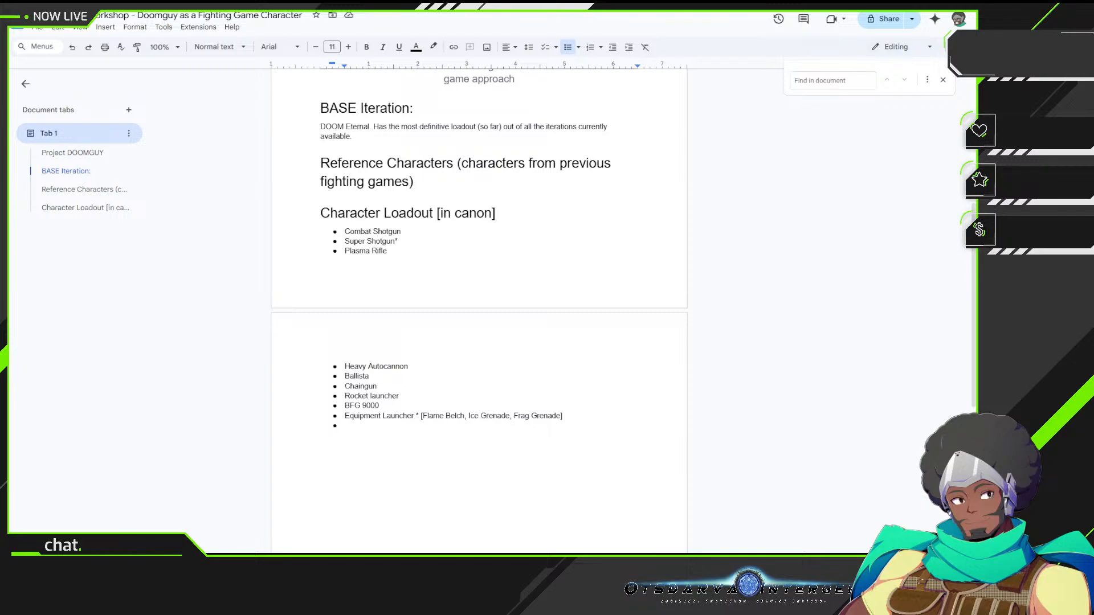
Step: Add the bullet "Crucible Weapons* [Sword and Hammer]" and end the loadout list with a plain line below it
left_click(426, 433)
type("Crucible Weapons")
key("BackSpace")
type("* [Sword")
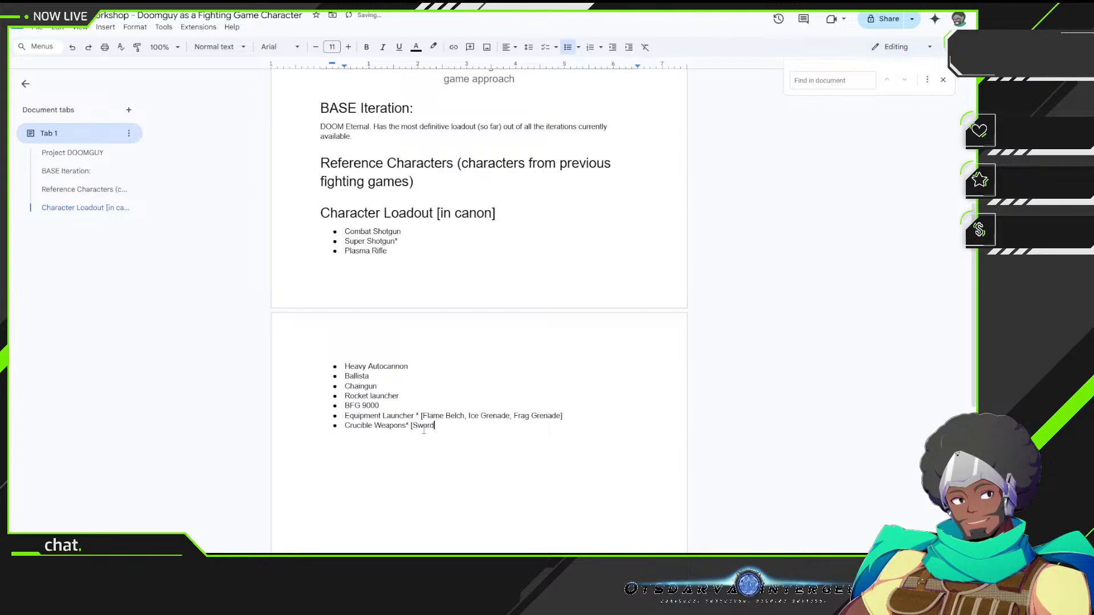
type(" and Hammer]")
left_click(527, 425)
key("Return")
key("Return")
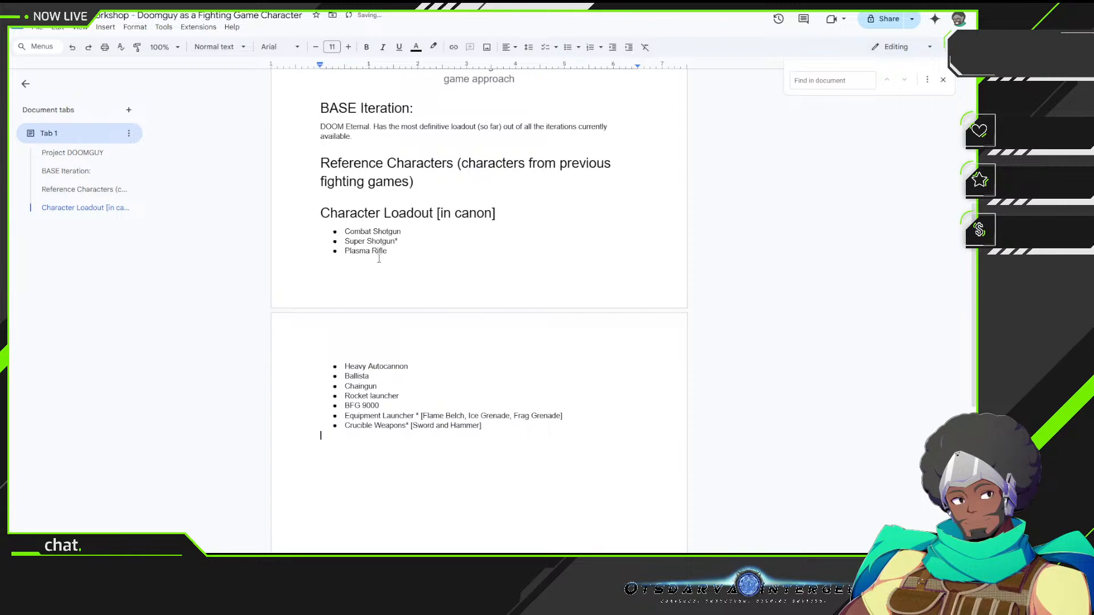
Step: Add a Heading 1 line reading "Abilities:" below the loadout list and start a new line under it
left_click(216, 47)
mouse_move(270, 164)
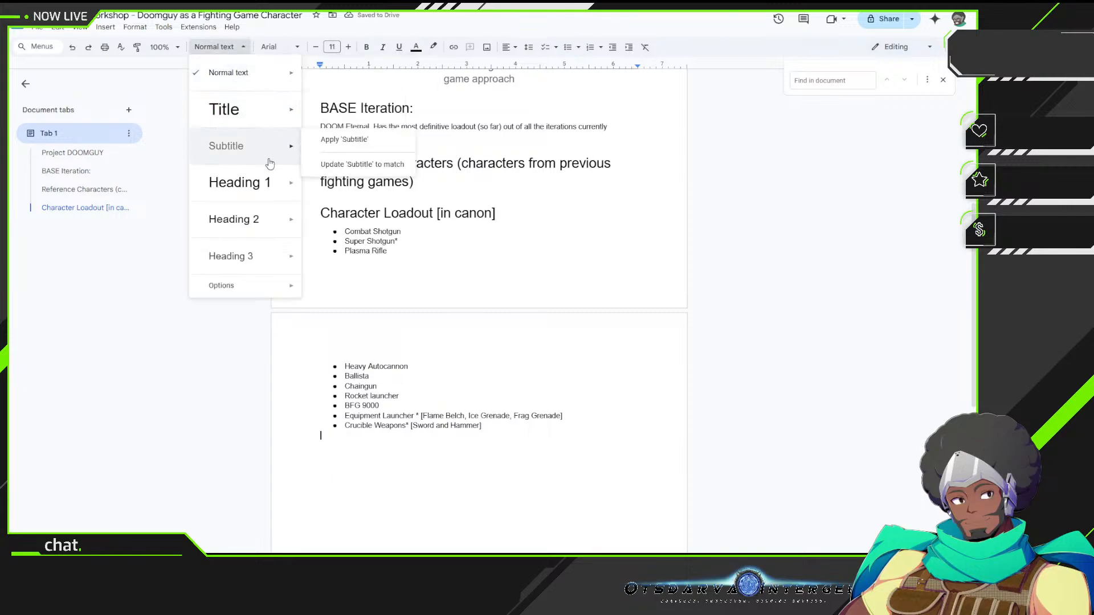
left_click(250, 193)
type("A")
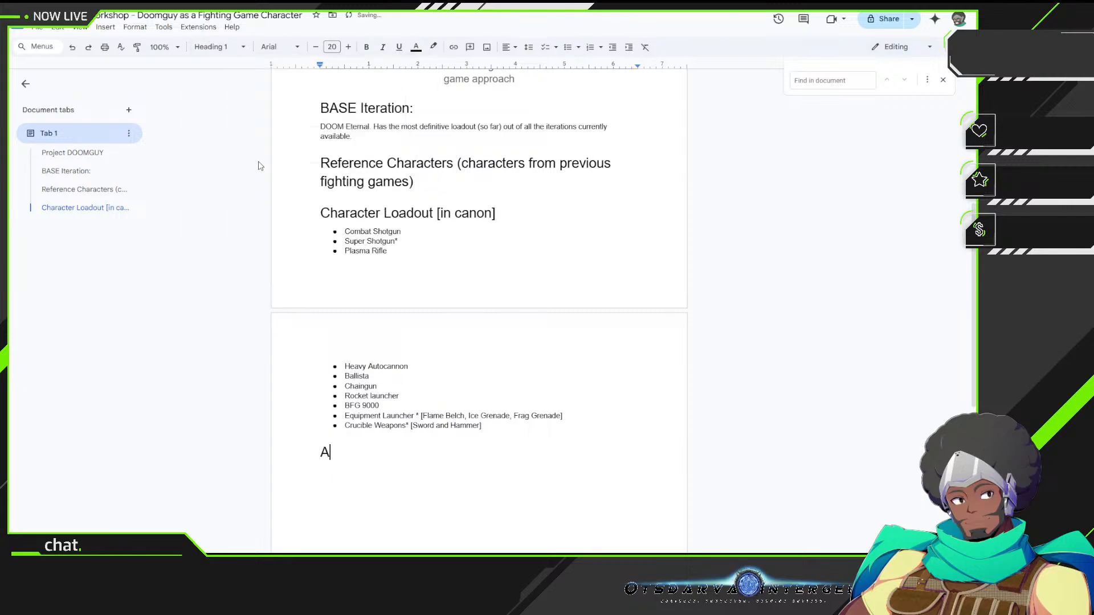
type("bilities")
key("BackSpace")
type(":")
key("Return")
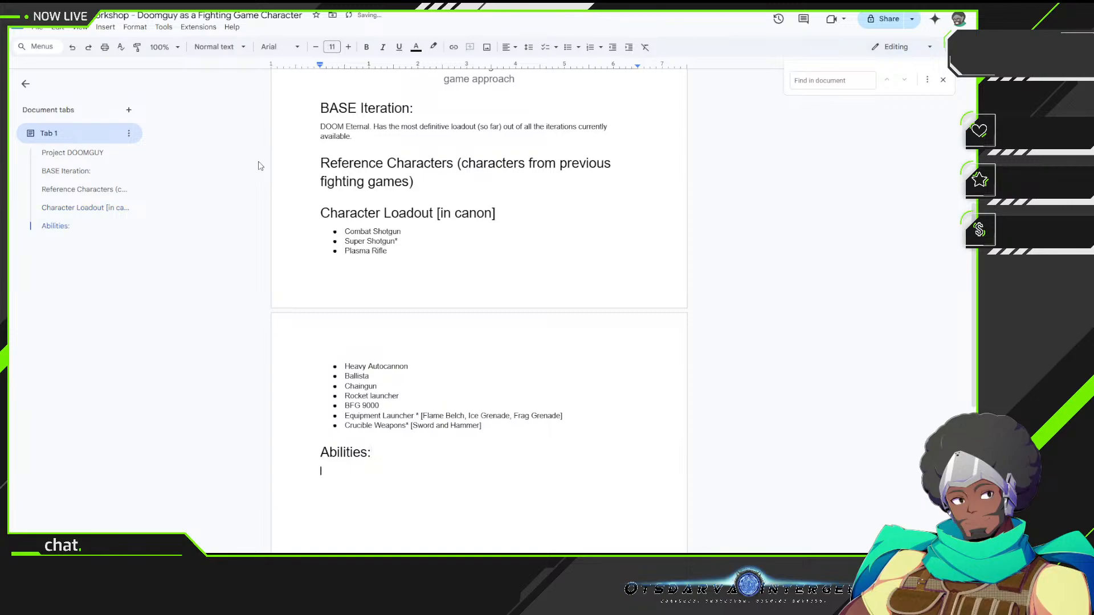
Step: Write "Health Regeneration via Glory Kills (will be reworked in a way that could translate in a fighting game sense)" as a bullet under Abilities
type("Health Regeneration via Glory Kills")
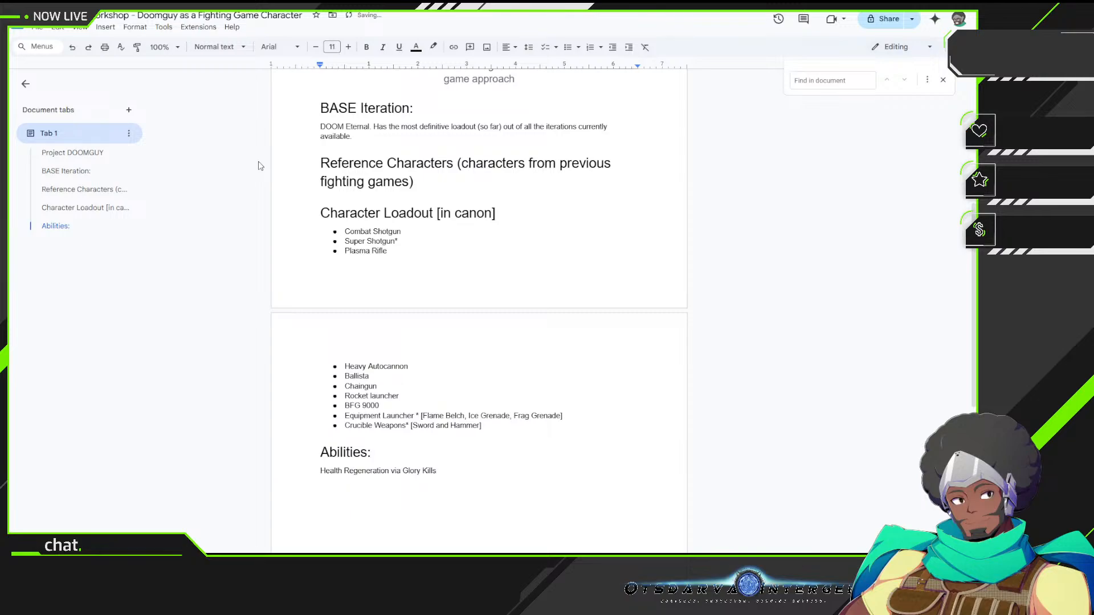
type(" (will be reworked in a way that y")
key("BackSpace")
type("could translate")
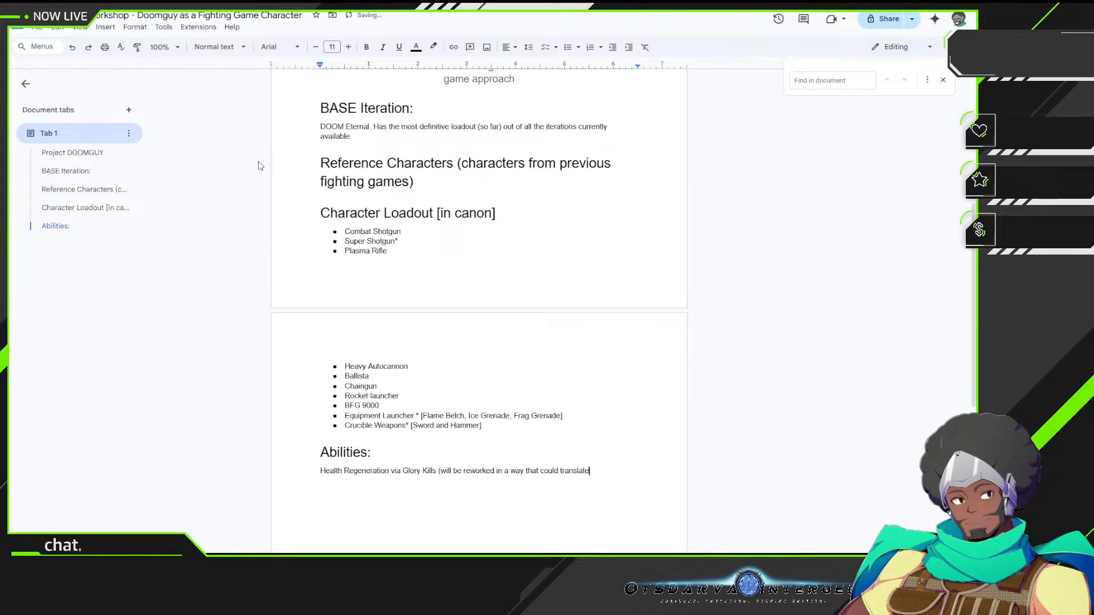
type(" in a fighting game sense)")
key("Up")
key("ctrl+shift+9")
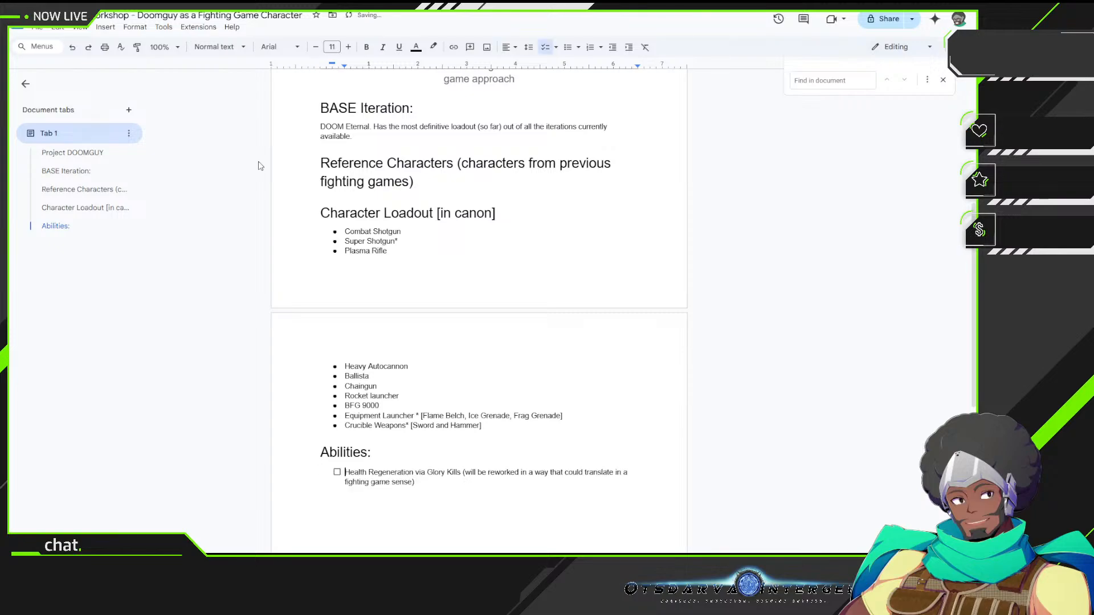
key("ctrl+z")
key("ctrl+shift+8")
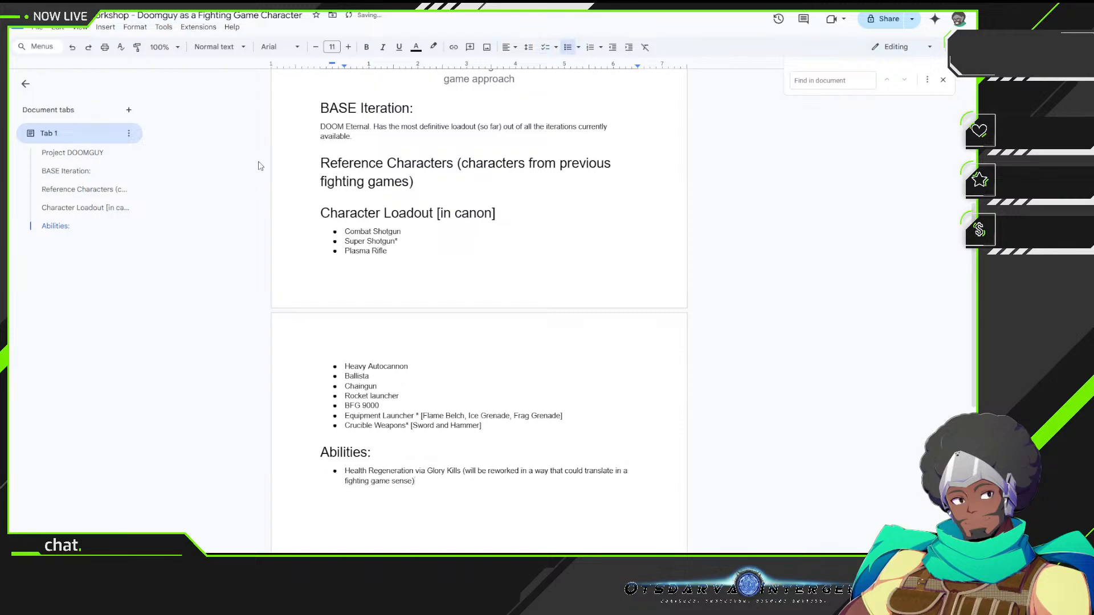
Step: Add the bullet "Armor Generation (attributed by Flame Belch)" to the Abilities list
key("Return")
type("Armor Generation")
type("(attributed by Fla")
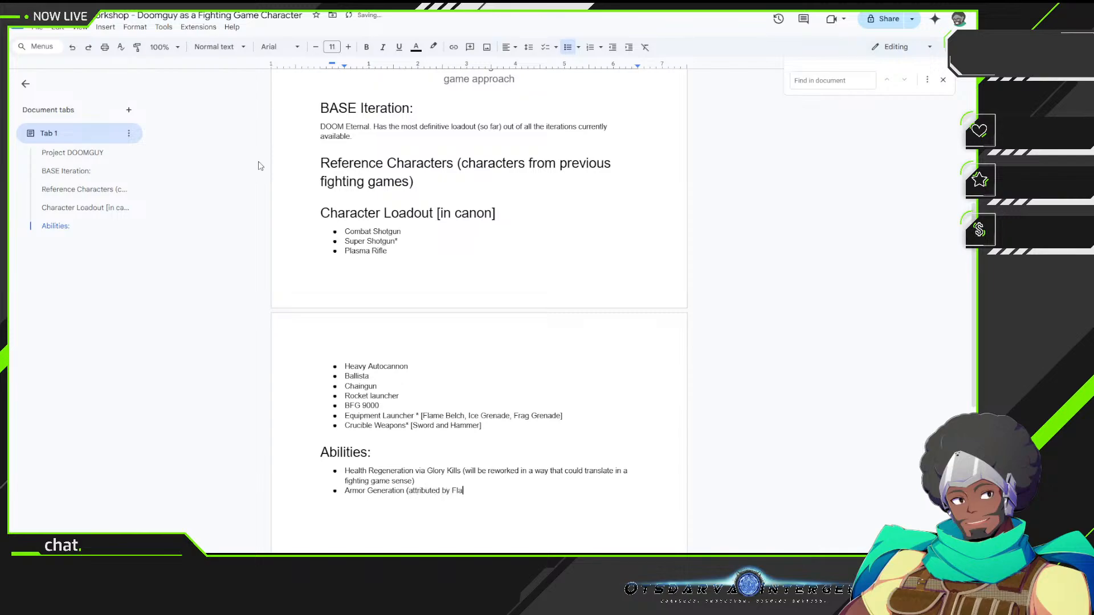
type("me Belch)")
Step: Add the bullet "Blood Punch (possible enhancement for certain attacks, or be a dedicated command move that is unlocked after a Glory Kill)"
key("Return")
type("Blood Punch (possible ")
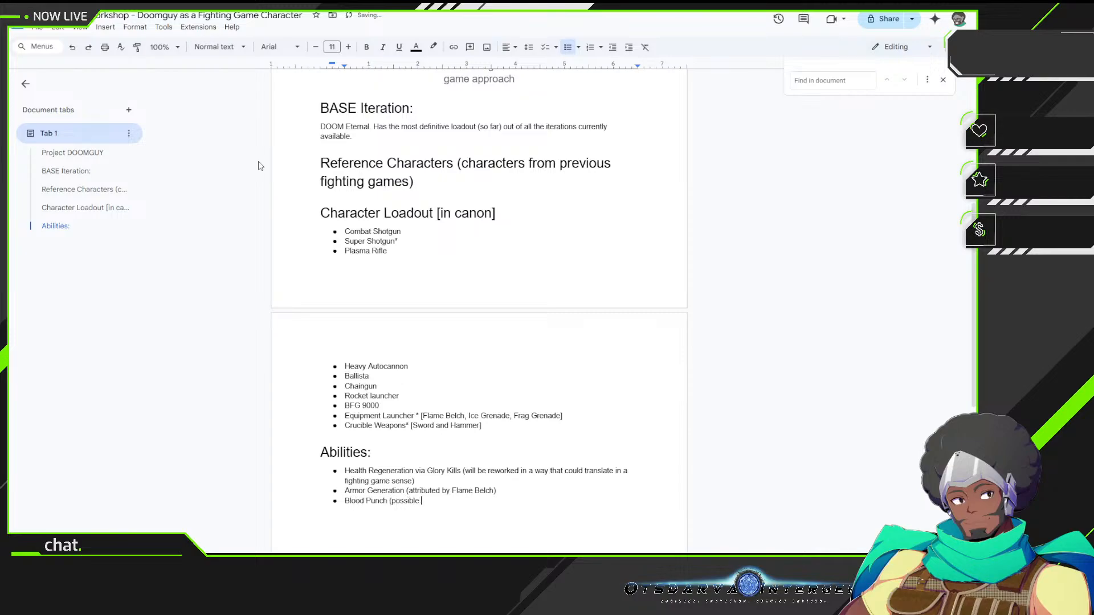
type("enhancement for certain attacks")
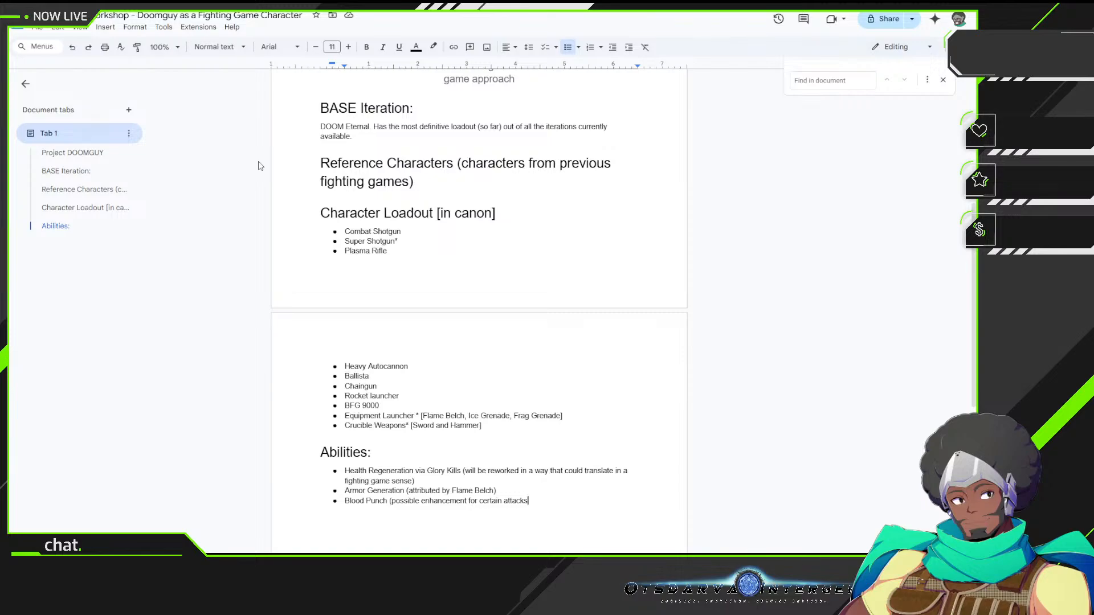
type(", or be a dedicated command move")
type("tha")
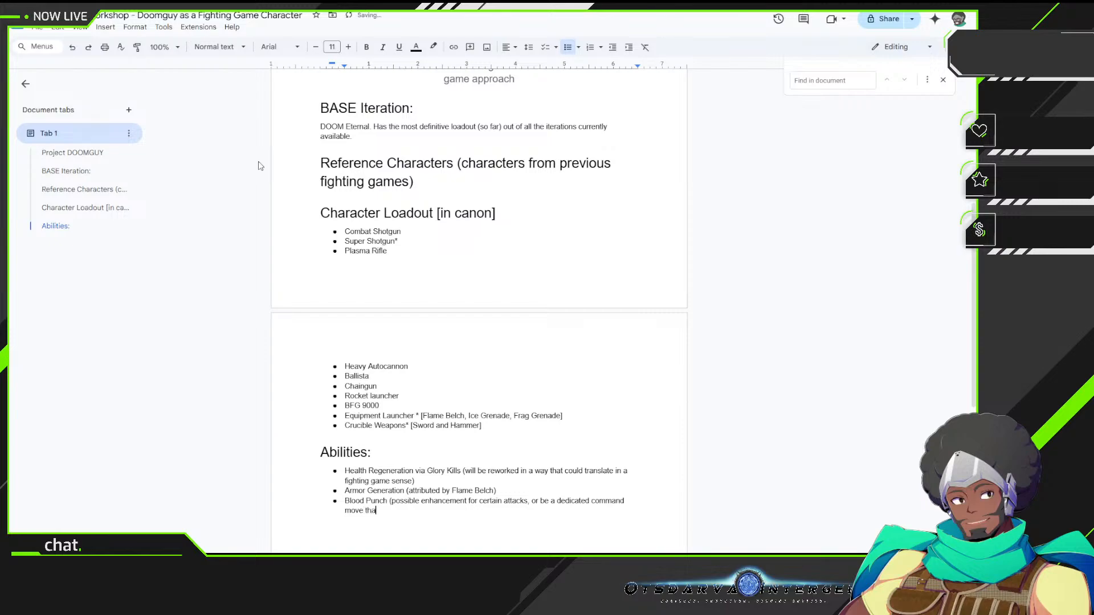
type("t is unlocked after a Glory Kill)")
key("Return")
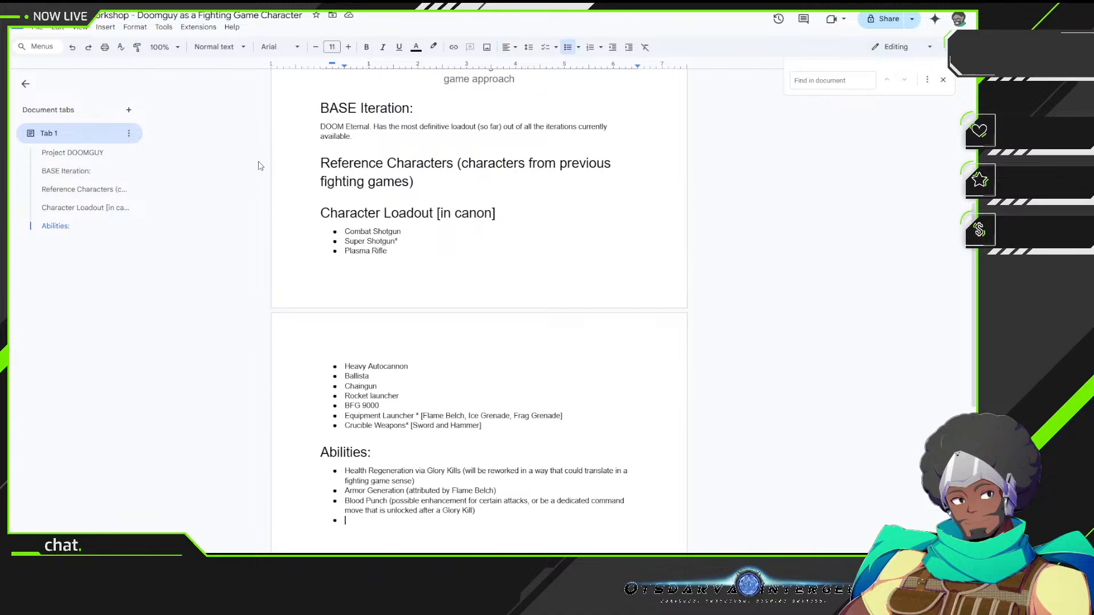
Step: Write "Doubled Mobility (air dashes and jumps)" as the last bullet of the Abilities list
type("Double Dash")
key("BackSpace")
key("BackSpace")
key("BackSpace")
key("BackSpace")
key("BackSpace")
type("Mobility")
key("BackSpace")
key("BackSpace")
key("BackSpace")
key("BackSpace")
key("BackSpace")
key("BackSpace")
key("BackSpace")
key("BackSpace")
key("BackSpace")
type("d Mobility (air d")
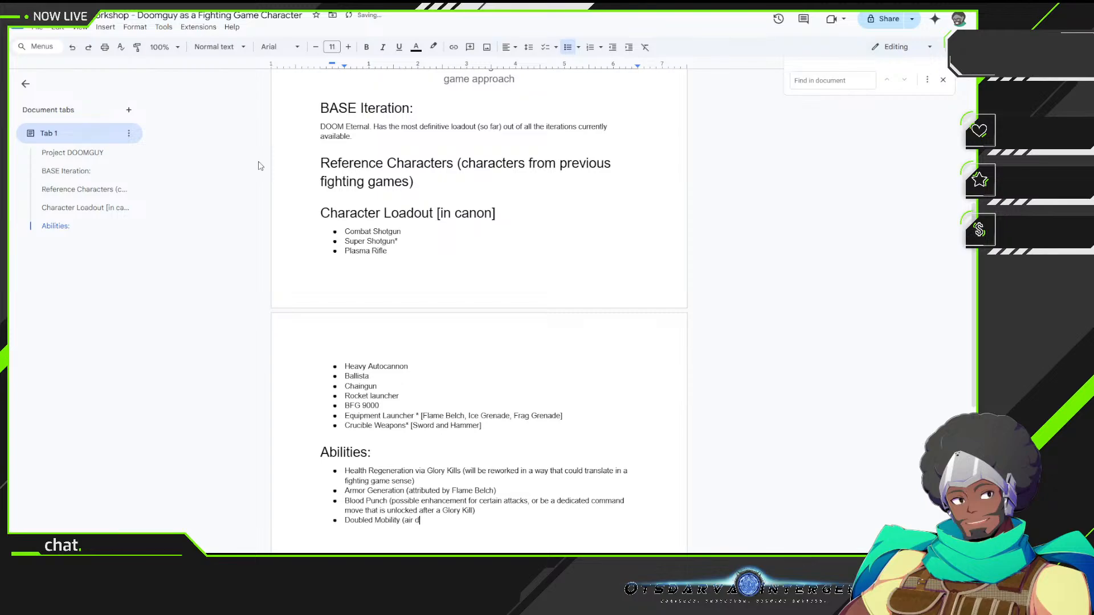
type("ashes and jumps)")
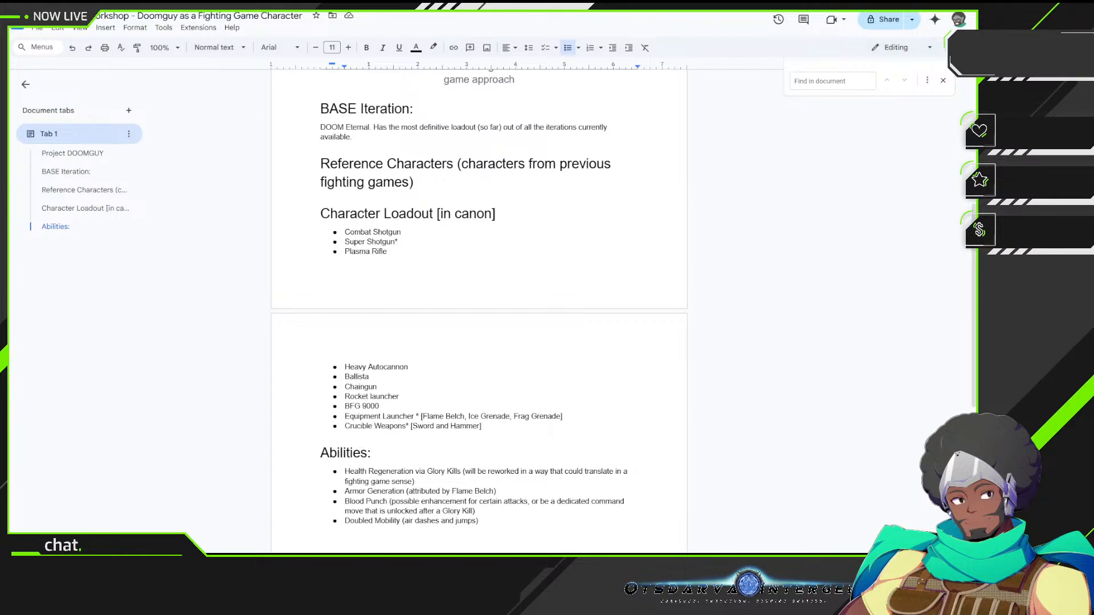
scroll(522, 520, "down", 4)
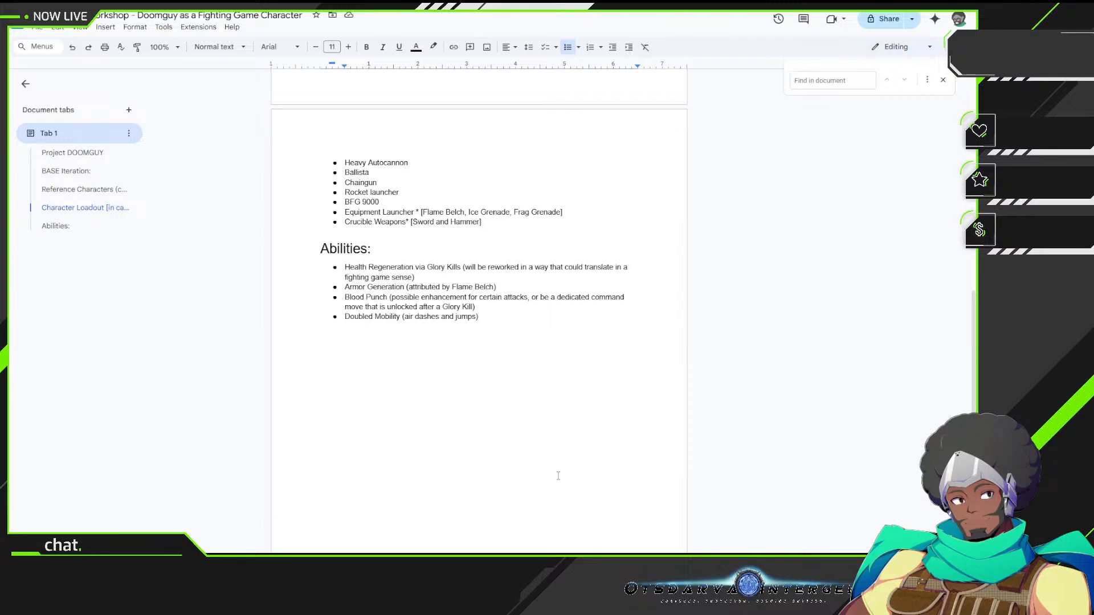
Step: Add the bullet "Glory Kills - Grants health and armor (if enemy is on fire). Amount greatly increases at lower health." to the Abilities list
key("Return")
type("Glory Kills - Grants health and")
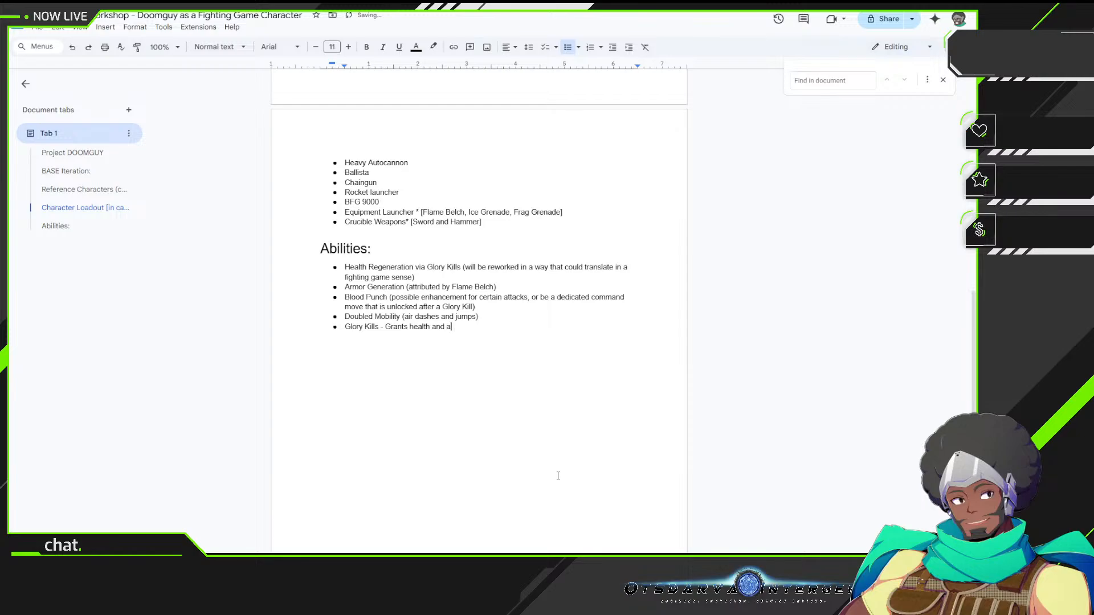
type("armor (if enemy is")
left_click(541, 333)
type("on fire)")
type(".")
type("Amount greatly increase")
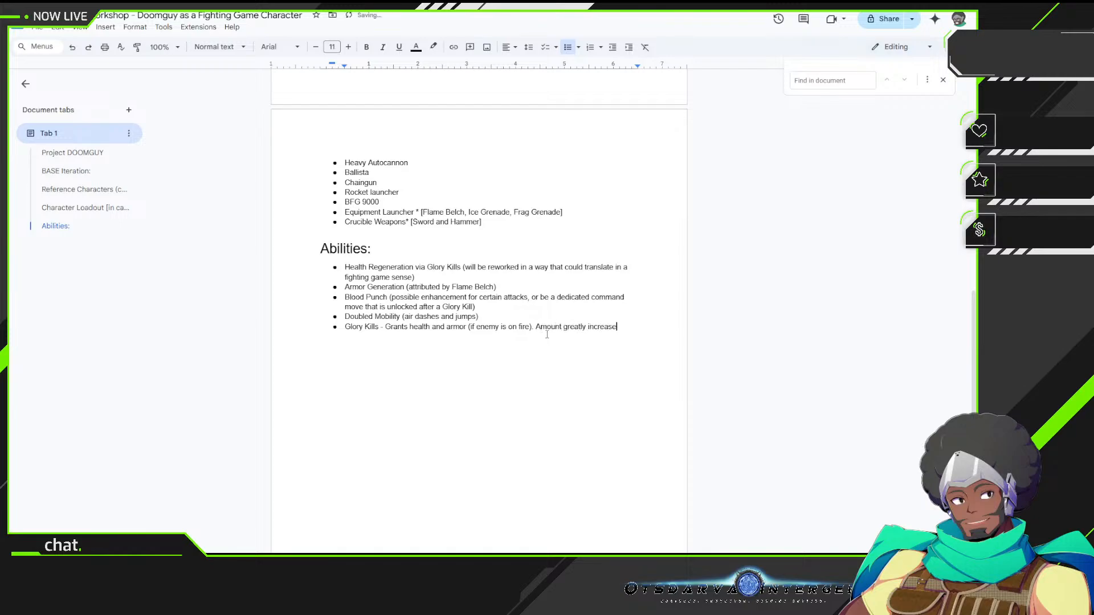
type("s at lower health")
type(". Wi")
key("BackSpace")
key("BackSpace")
Step: Insert "Chainsaw" as the first bullet of the Character Loadout list, above Combat Shotgun
scroll(517, 358, "up", 3)
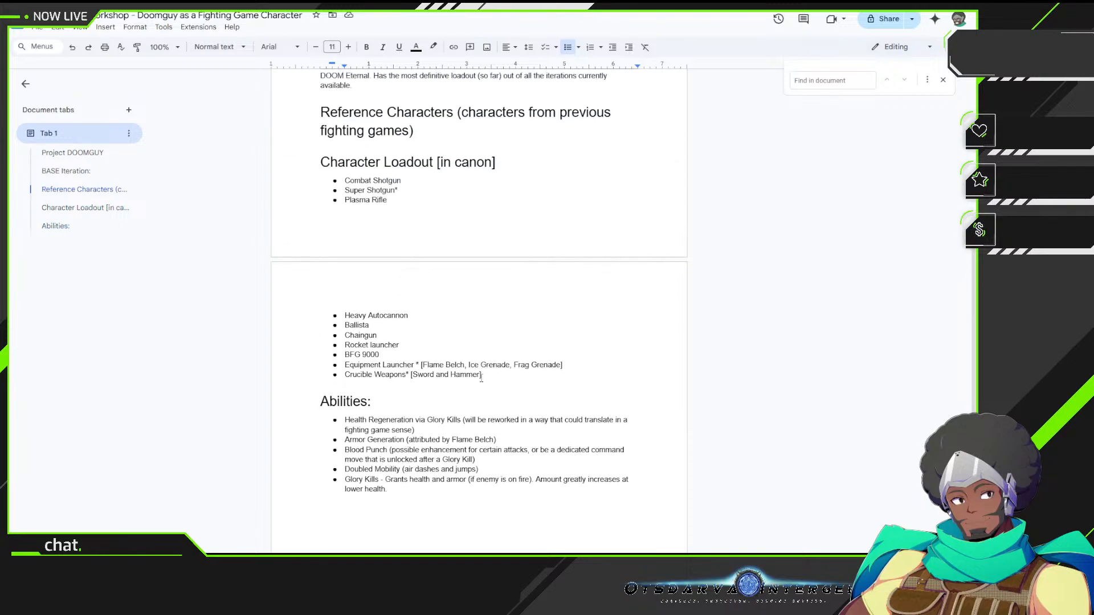
left_click(497, 373)
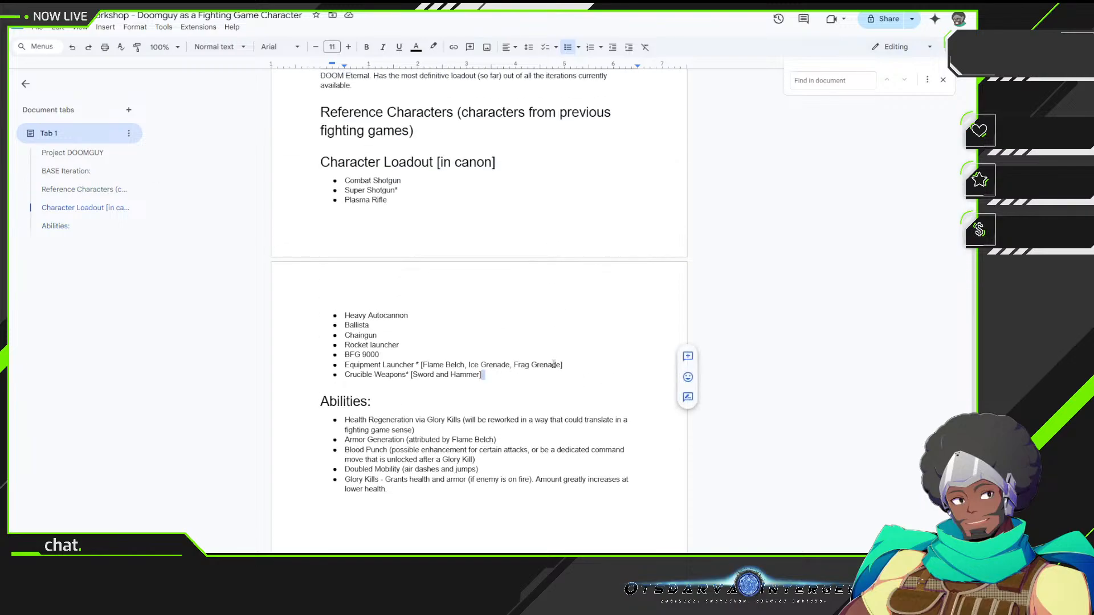
key("Down")
key("Up")
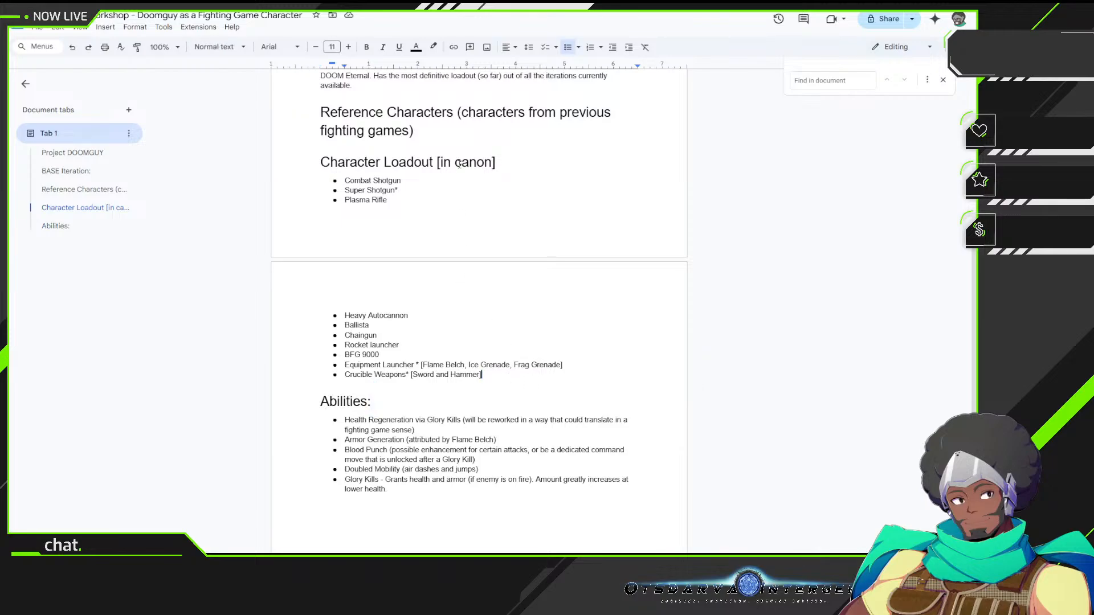
left_click(406, 181)
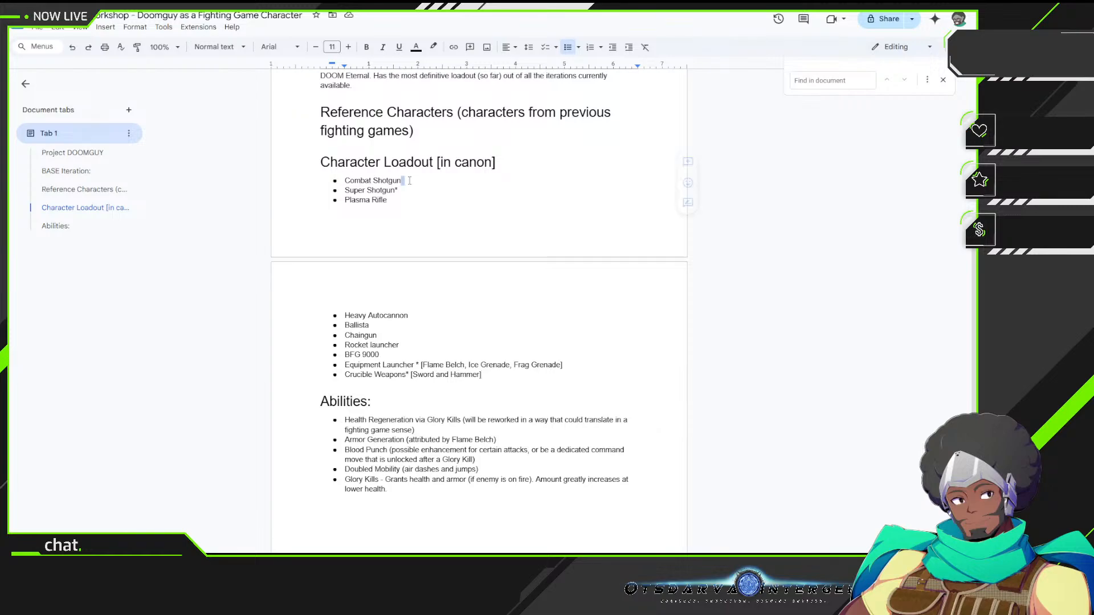
left_click(346, 180)
key("Return")
key("Up")
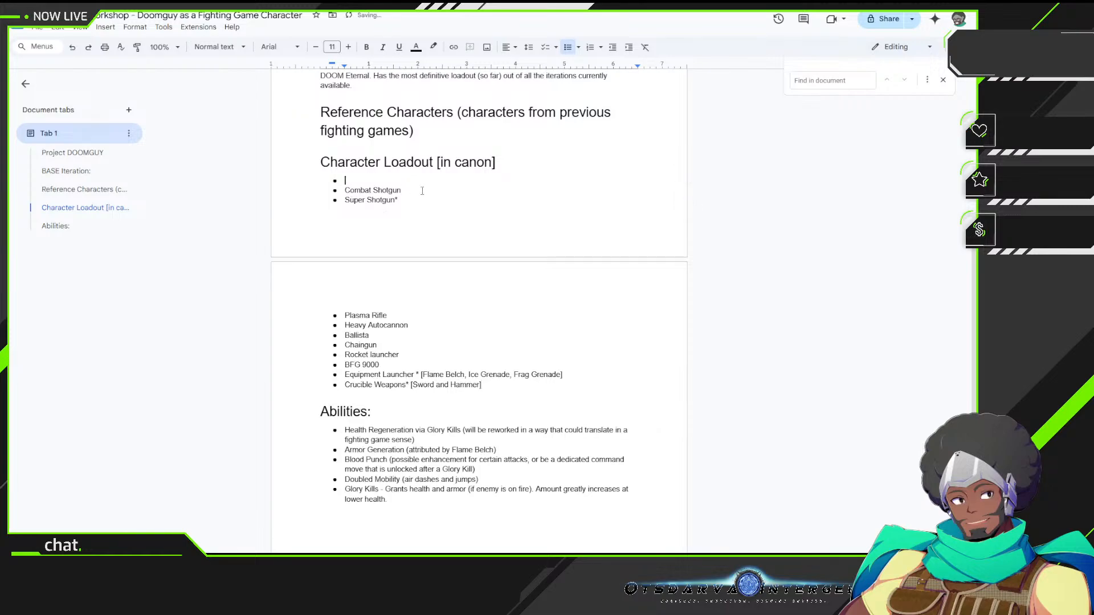
type("Chainsaw")
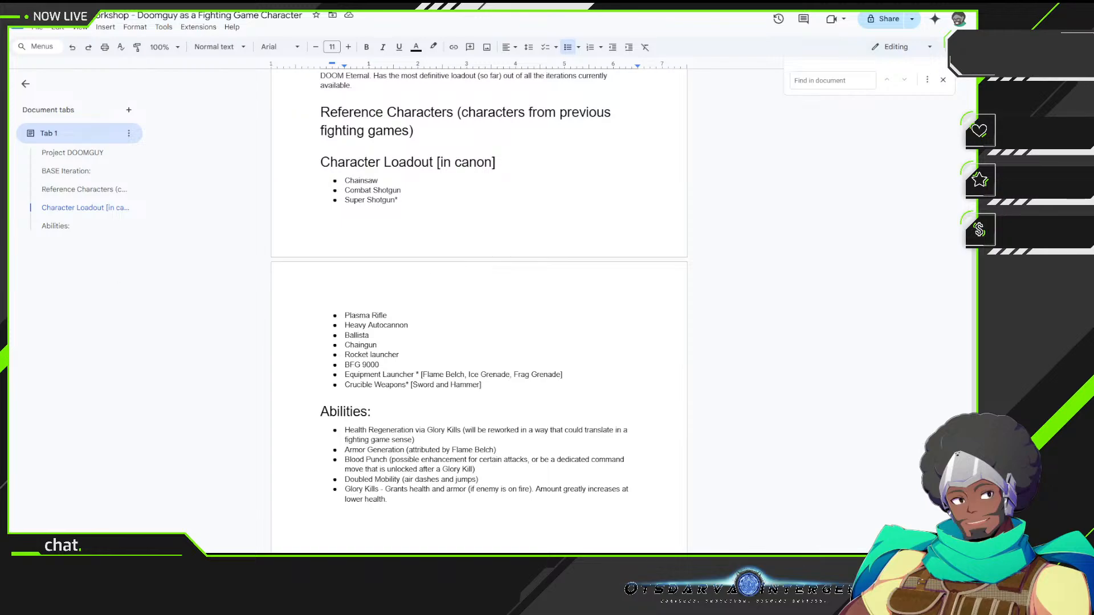
Step: End the Abilities bullet list after the Glory Kills entry and start an unbulleted line below it
scroll(552, 342, "down", 4)
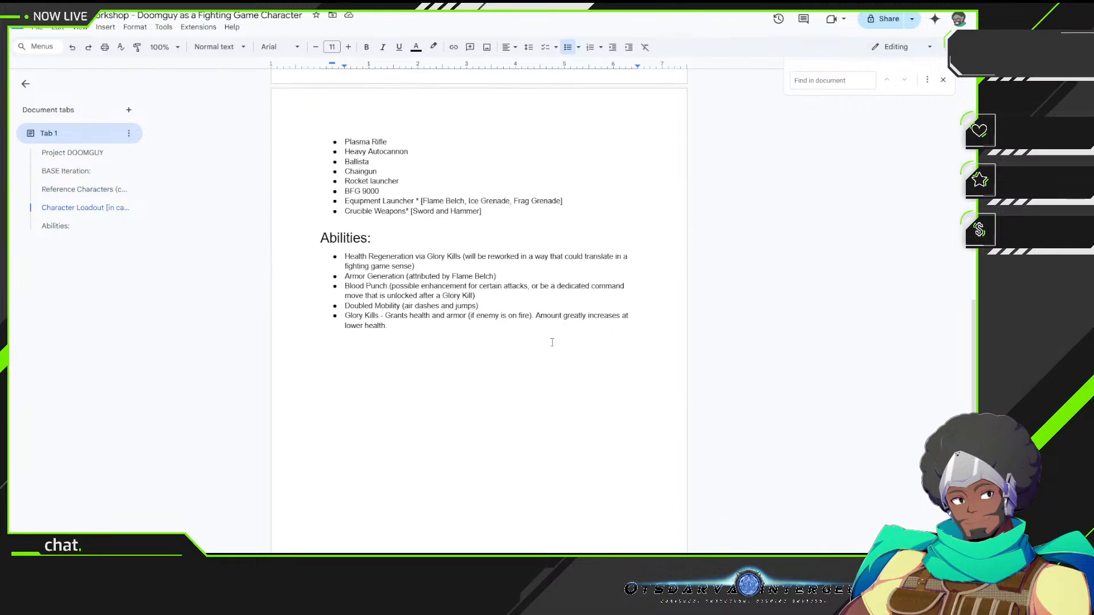
double_click(431, 311)
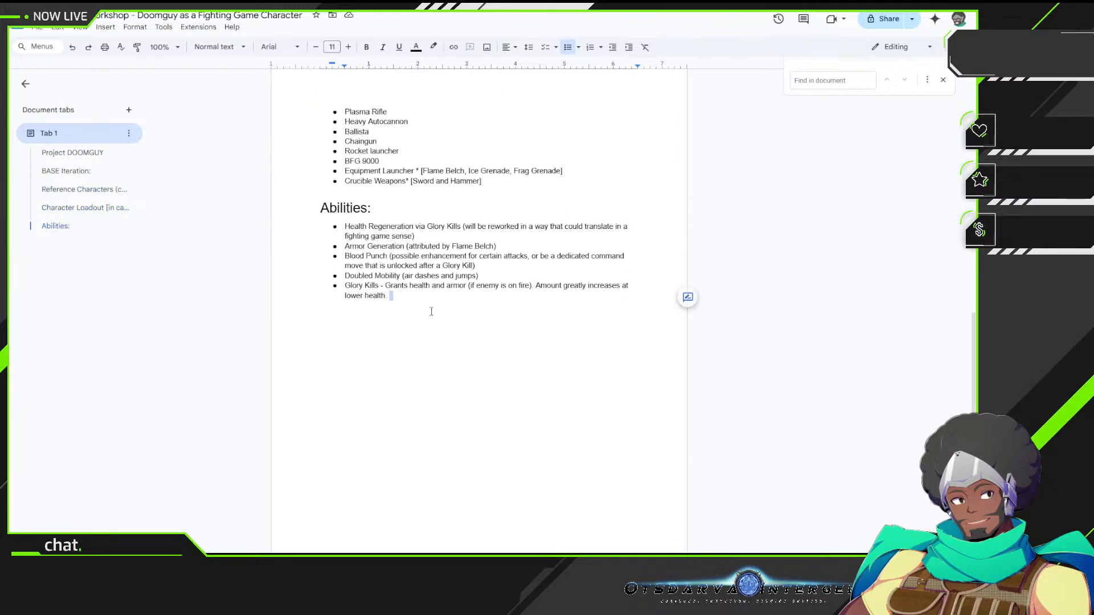
scroll(432, 311, "up", 3)
scroll(415, 230, "up", 1)
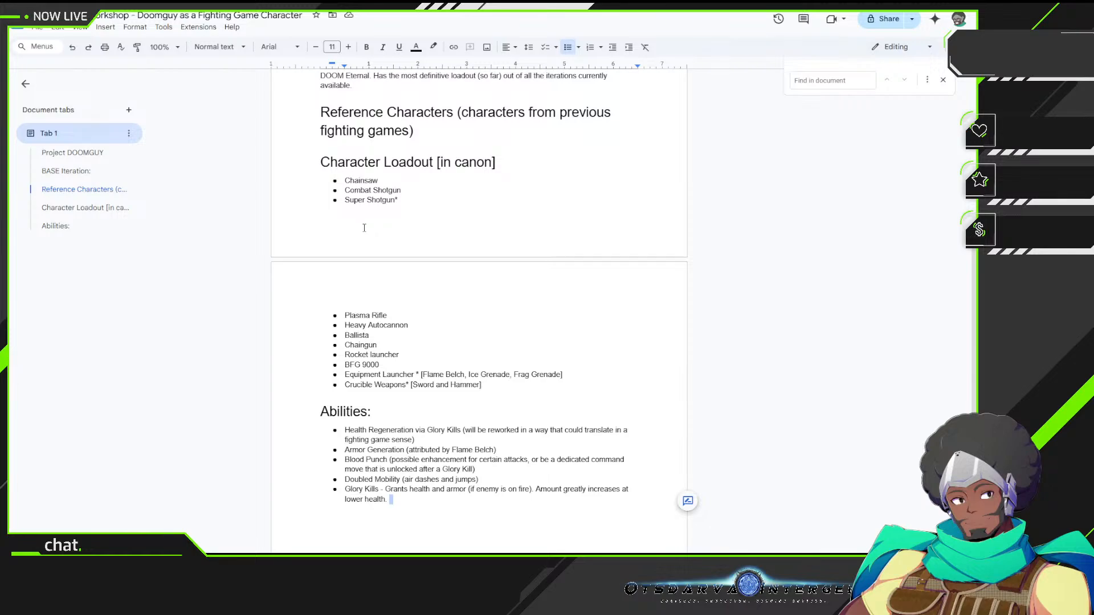
scroll(388, 302, "down", 2)
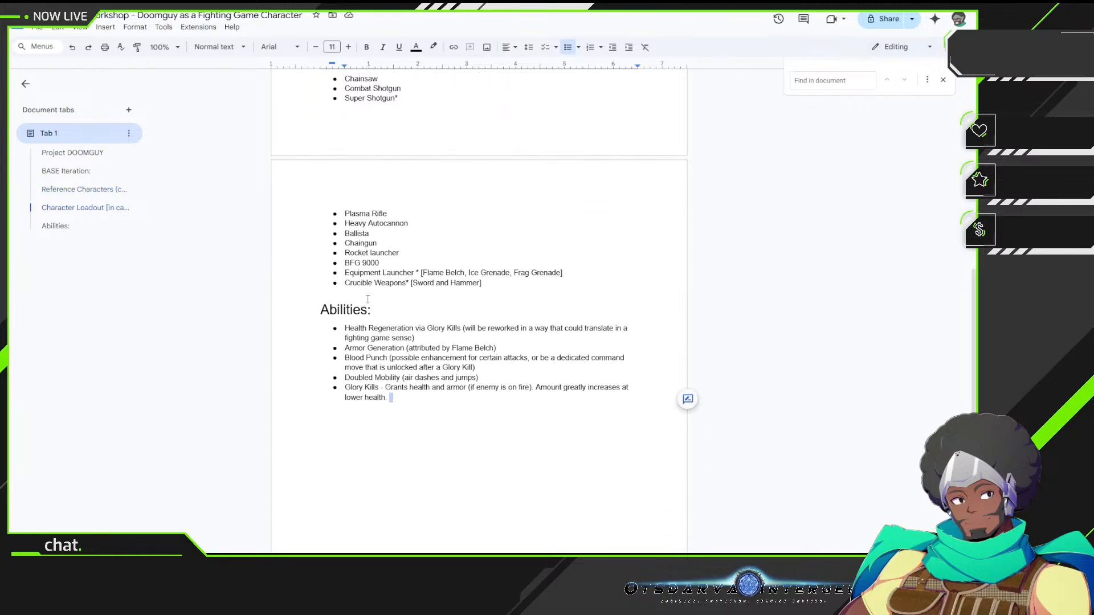
left_click(427, 399)
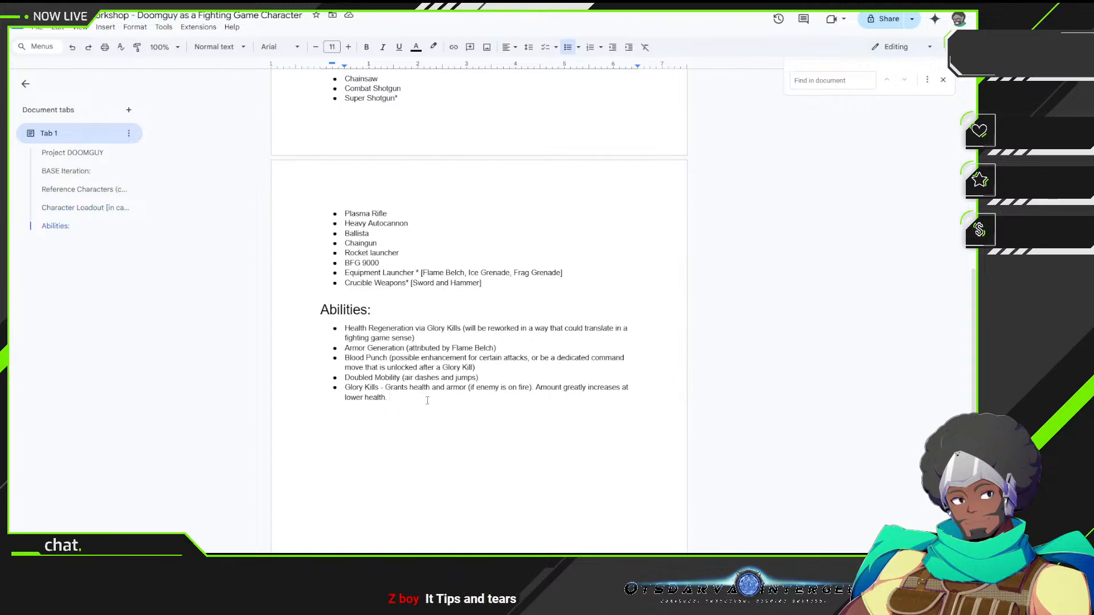
key("Return")
key("Return")
Step: Review the whole document, comparing the Character Loadout weapons with the entries under Abilities
scroll(355, 230, "up", 3)
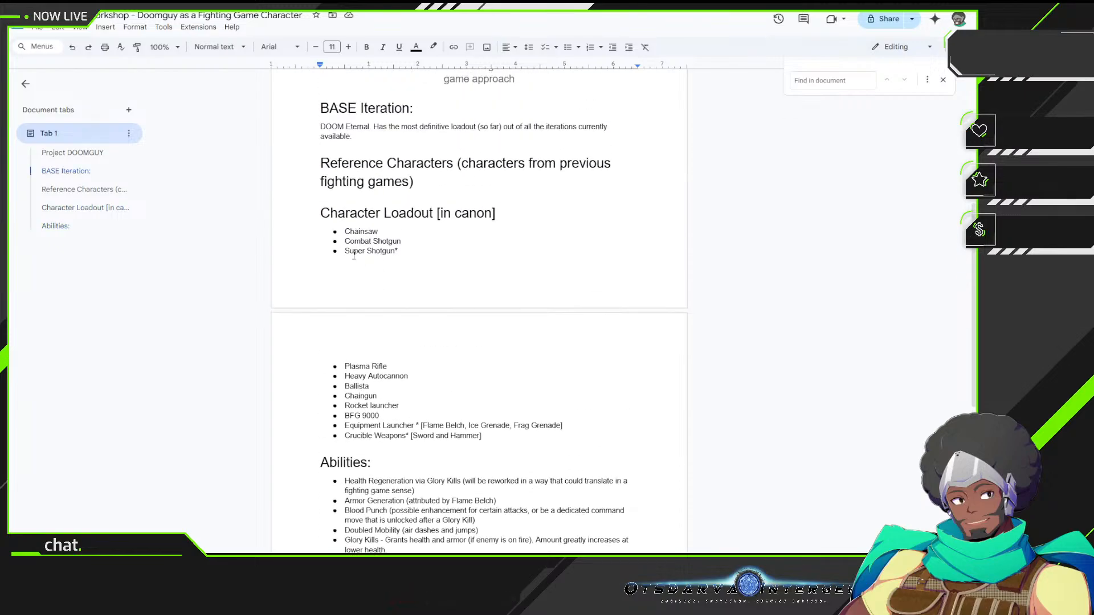
scroll(358, 231, "down", 4)
scroll(358, 230, "up", 2)
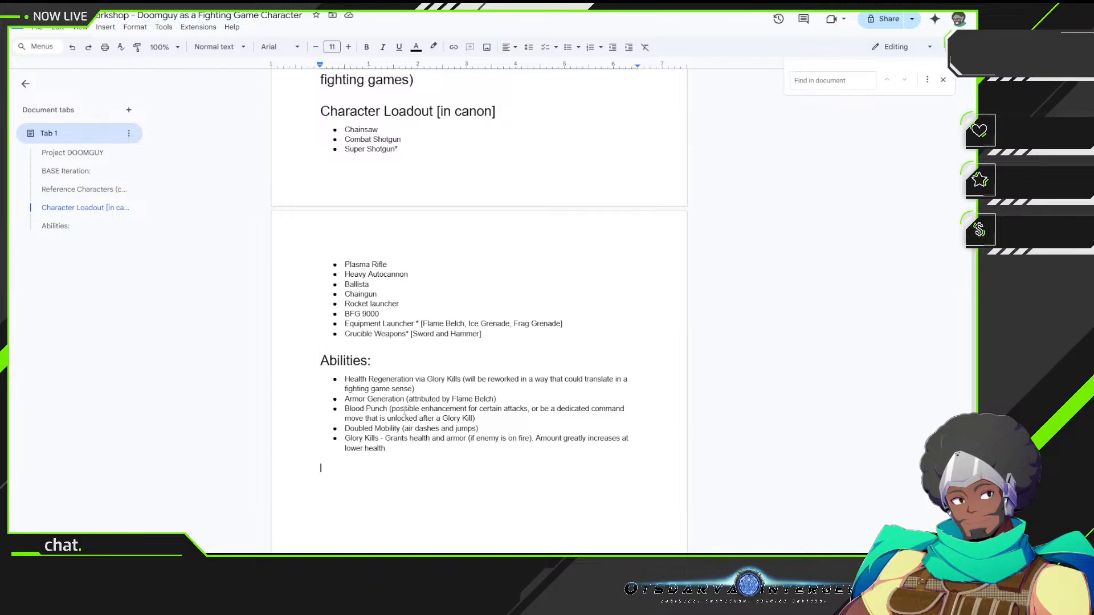
scroll(397, 216, "up", 4)
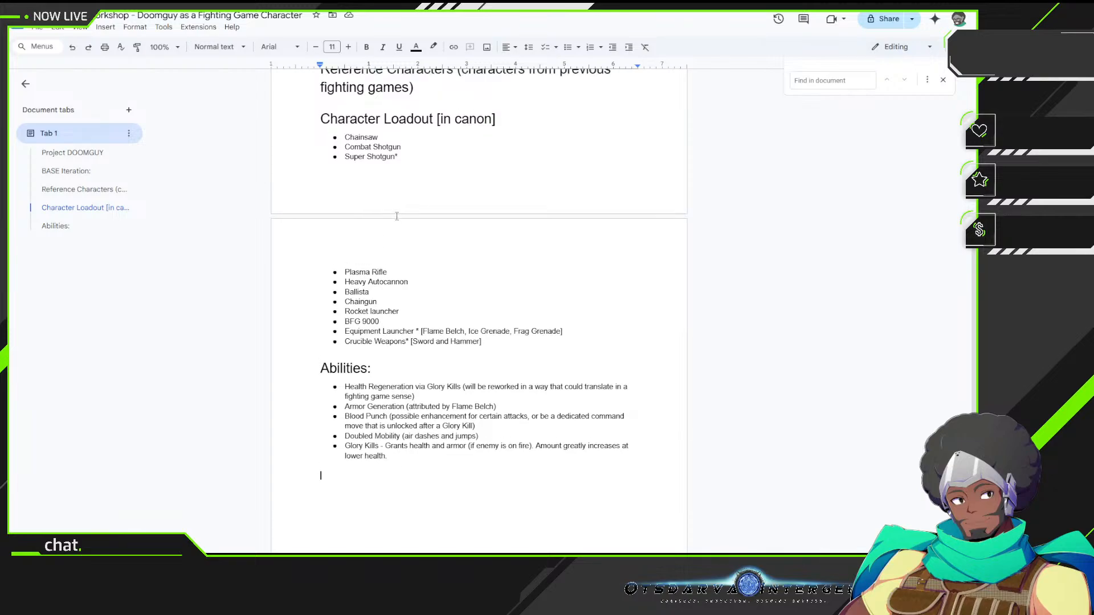
scroll(397, 216, "down", 4)
scroll(399, 217, "down", 2)
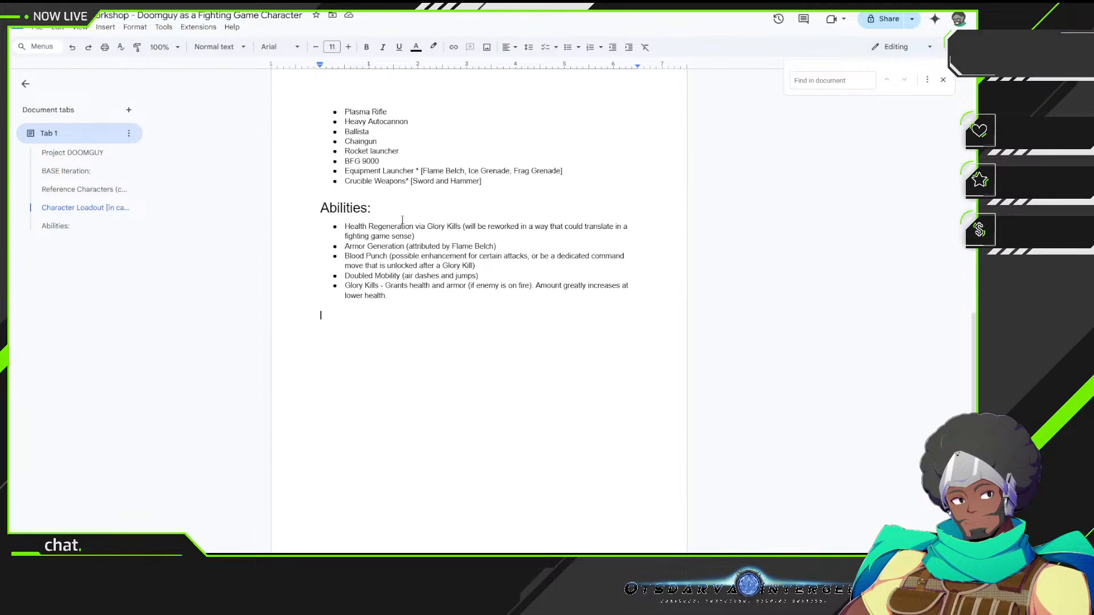
scroll(402, 219, "up", 3)
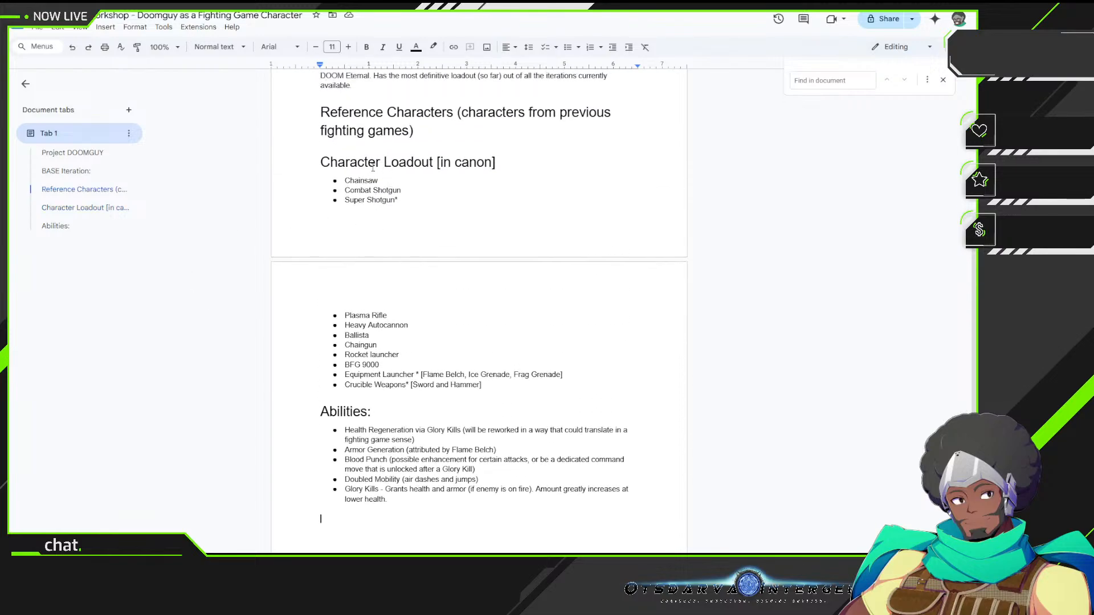
left_click_drag(332, 190, 411, 213)
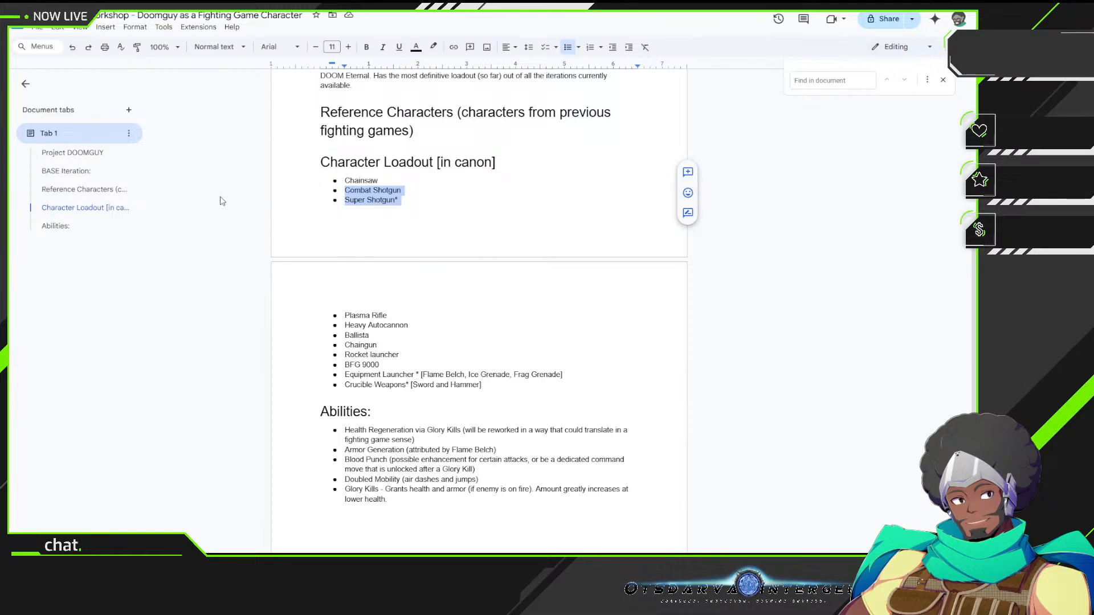
scroll(305, 174, "up", 6)
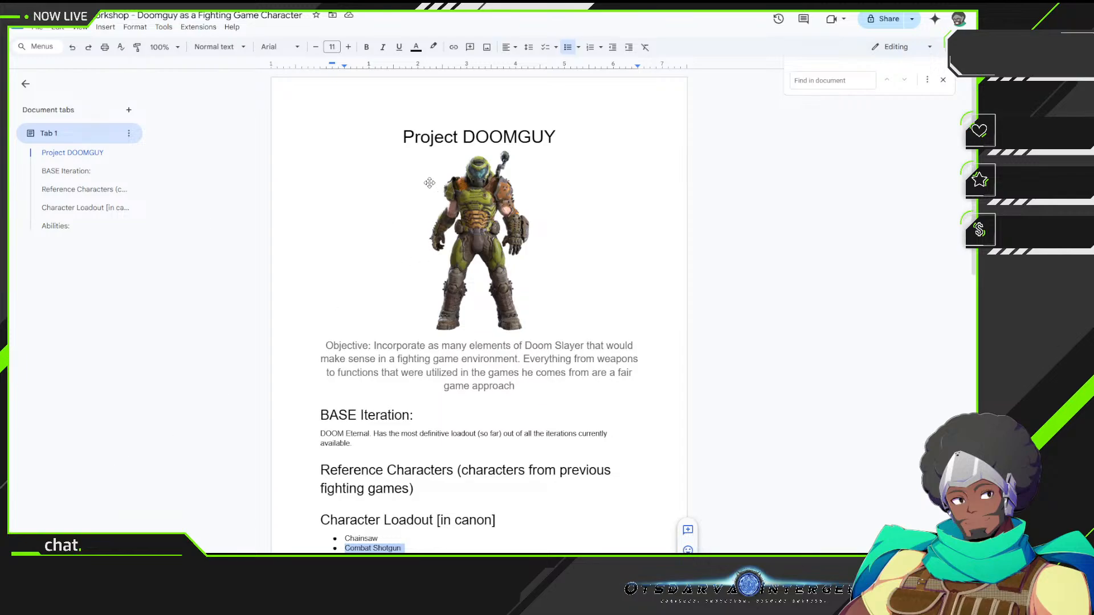
scroll(429, 183, "down", 6)
scroll(423, 169, "down", 4)
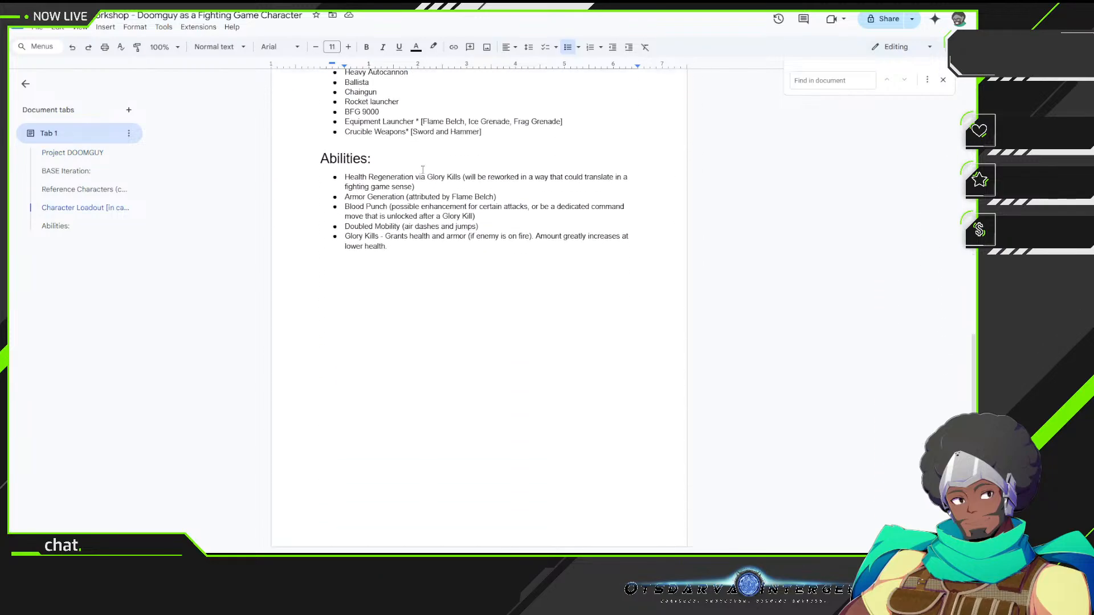
scroll(419, 162, "up", 2)
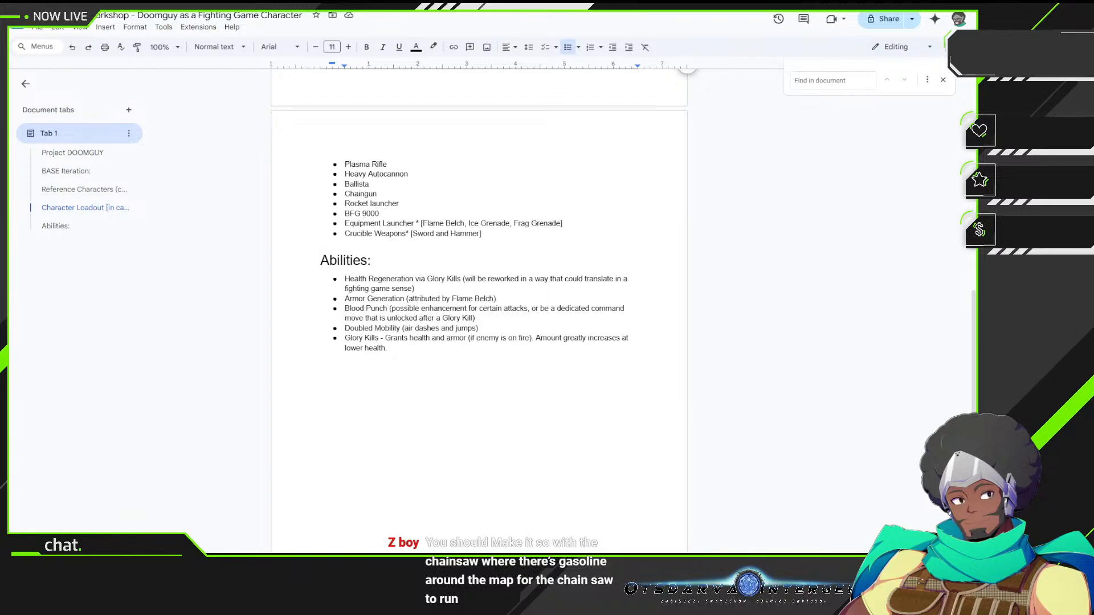
left_click(506, 241)
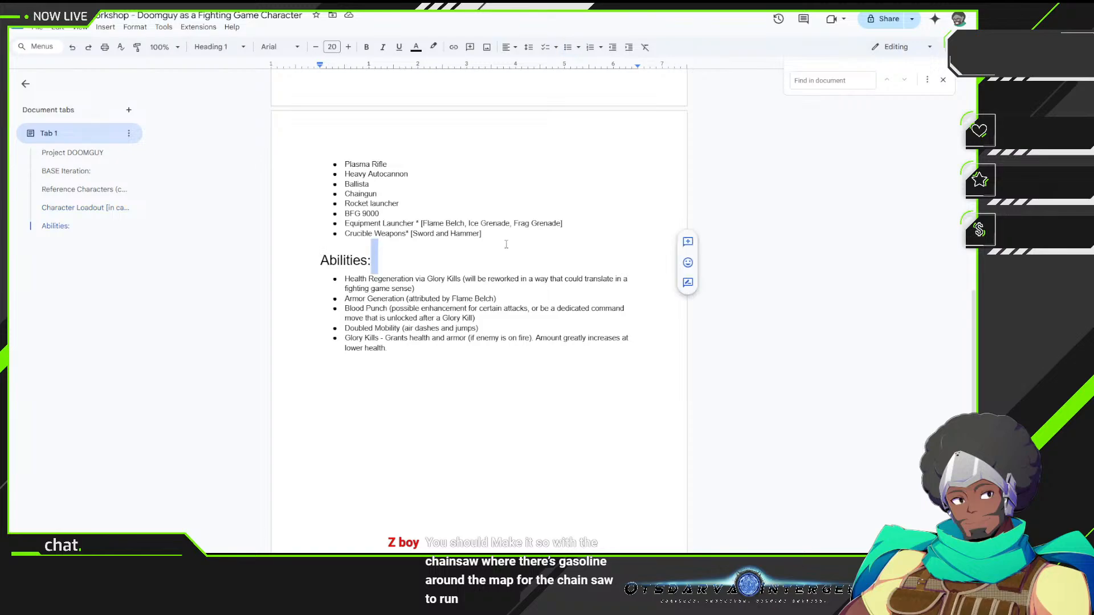
left_click(508, 240)
scroll(507, 240, "up", 4)
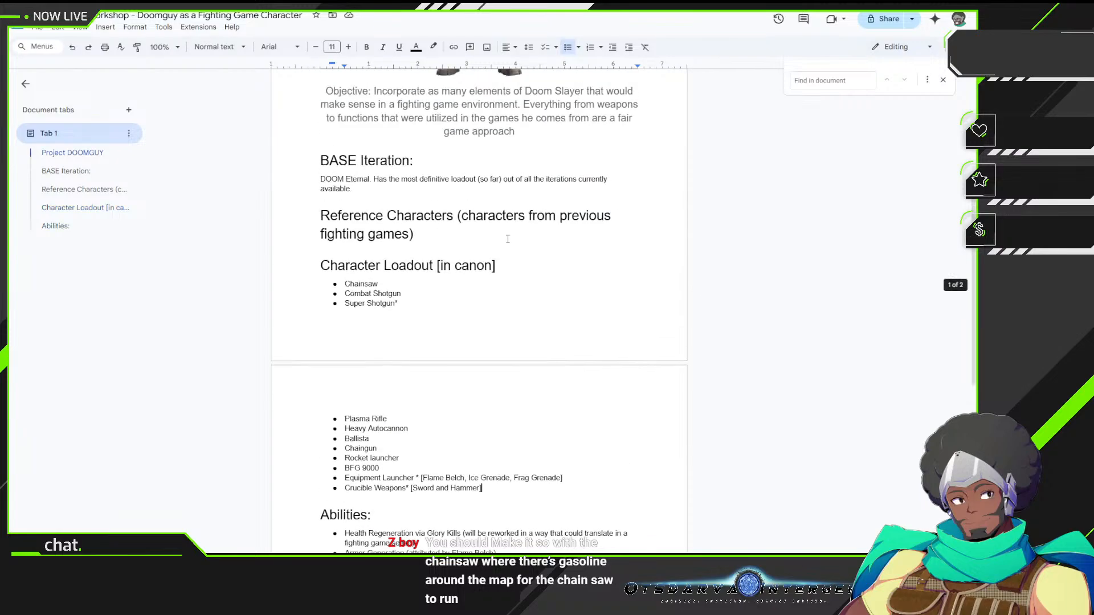
scroll(482, 328, "down", 5)
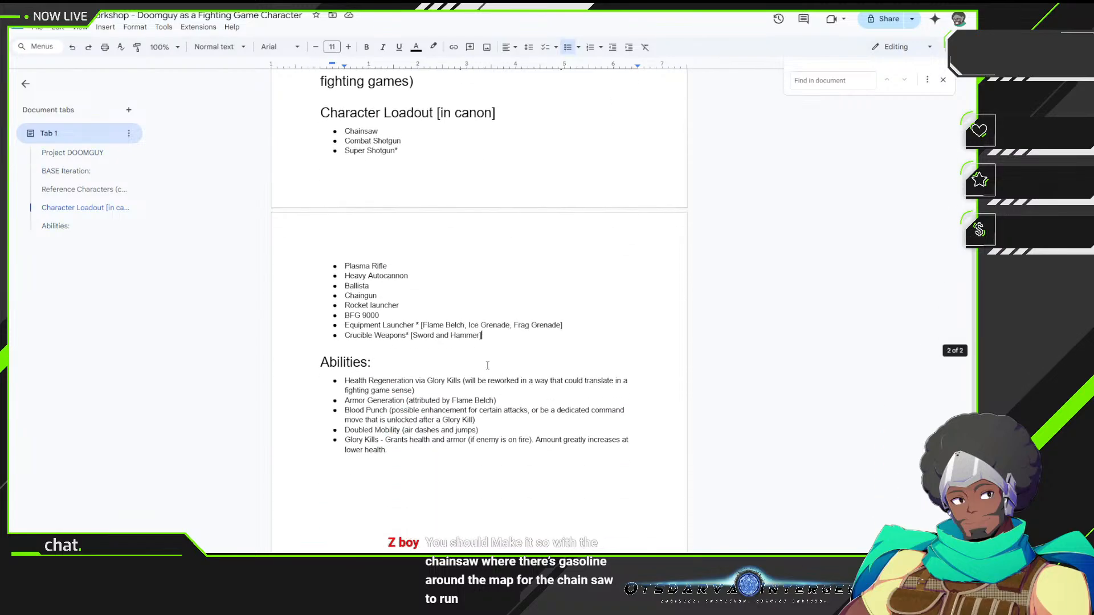
left_click(409, 458)
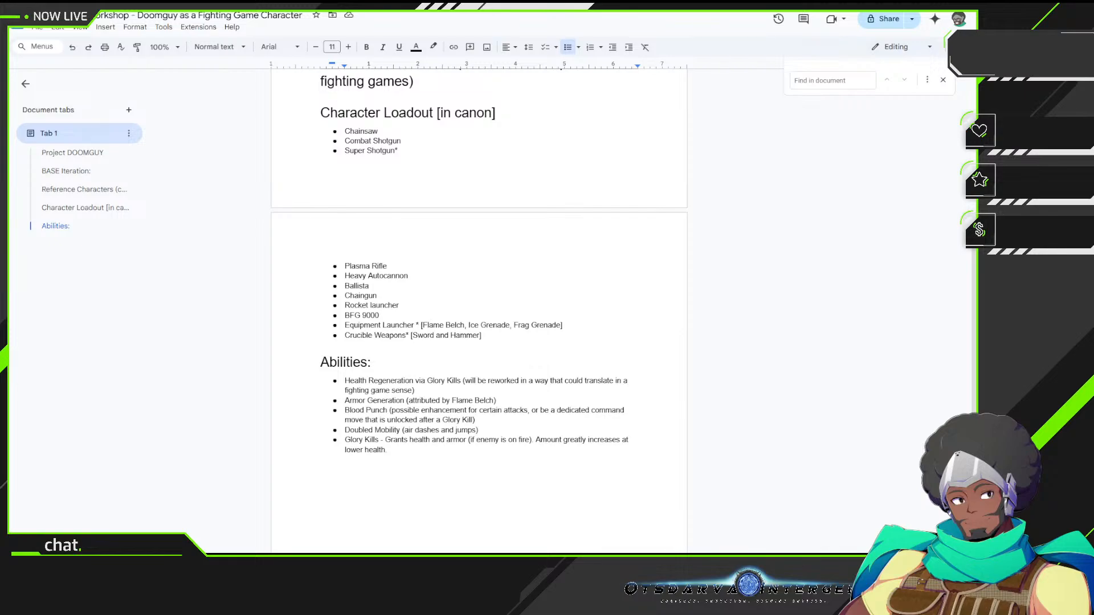
left_click(434, 459)
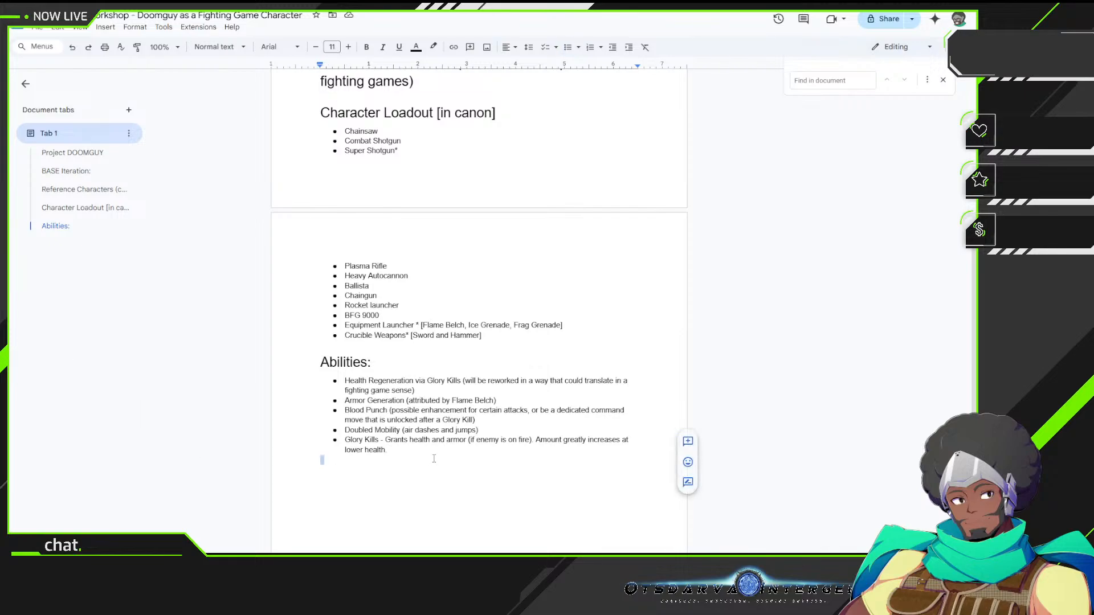
scroll(433, 459, "down", 3)
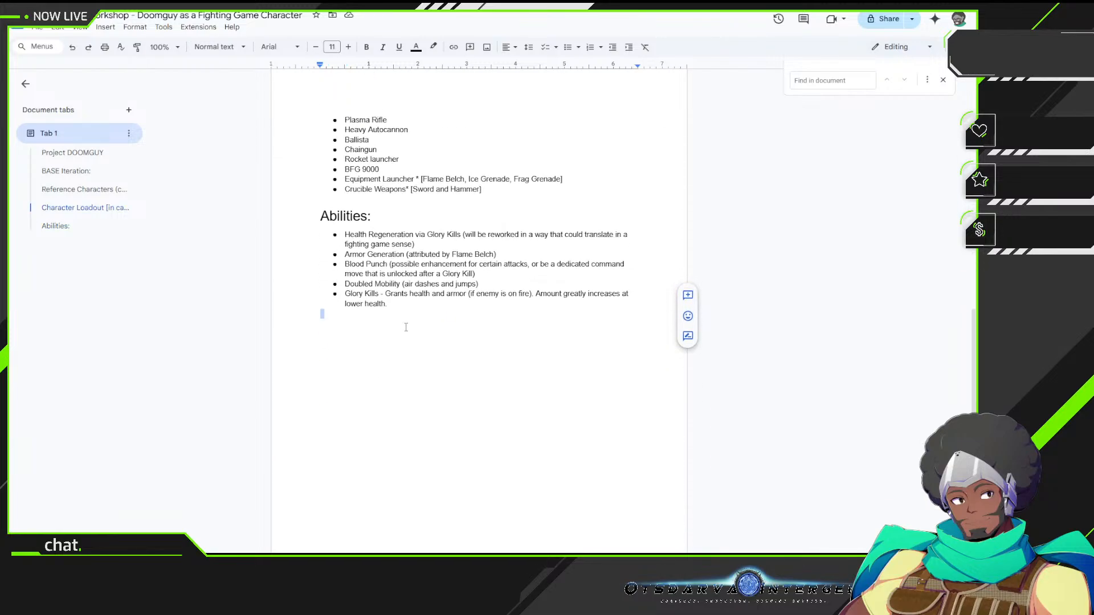
scroll(406, 327, "up", 5)
scroll(406, 327, "up", 2)
scroll(388, 273, "down", 2)
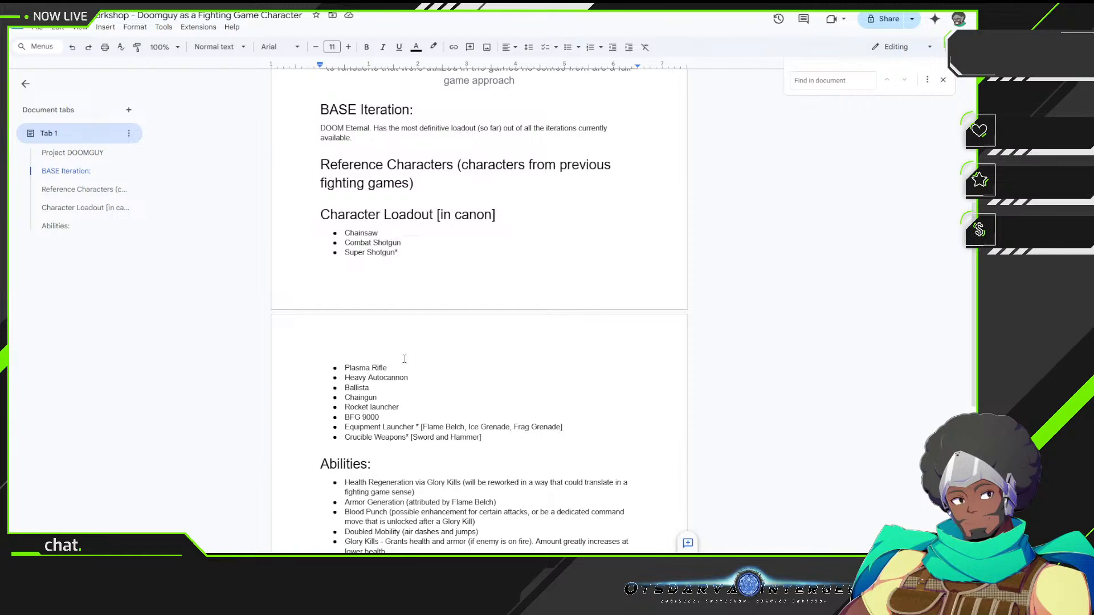
Step: Move Ballista to its own bullet directly below Plasma Rifle in the loadout list and remove the empty bullet left behind
double_click(357, 388)
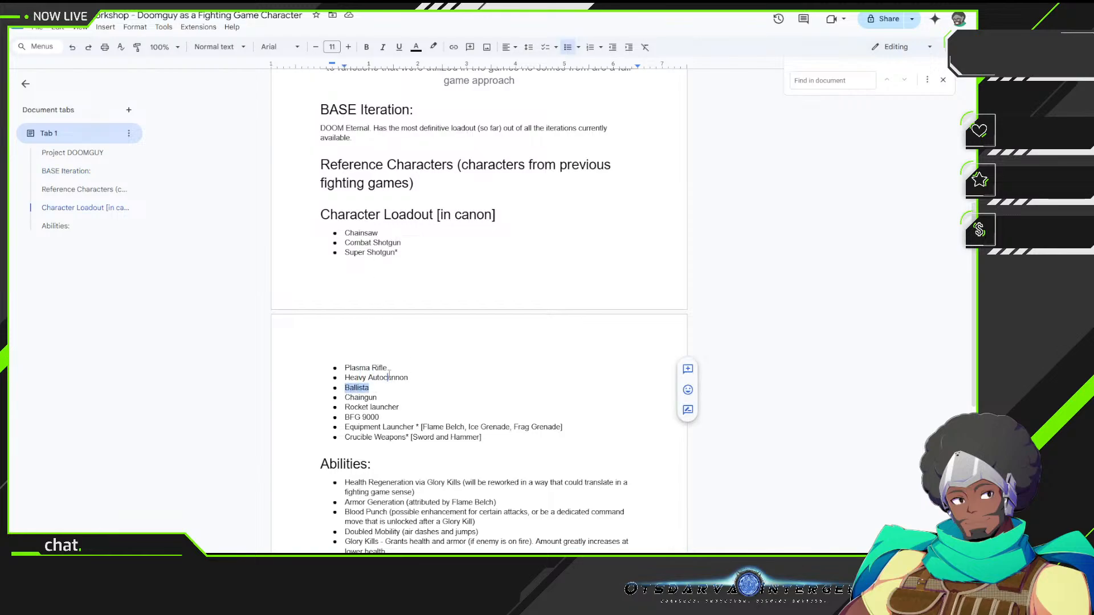
left_click_drag(393, 366, 393, 366)
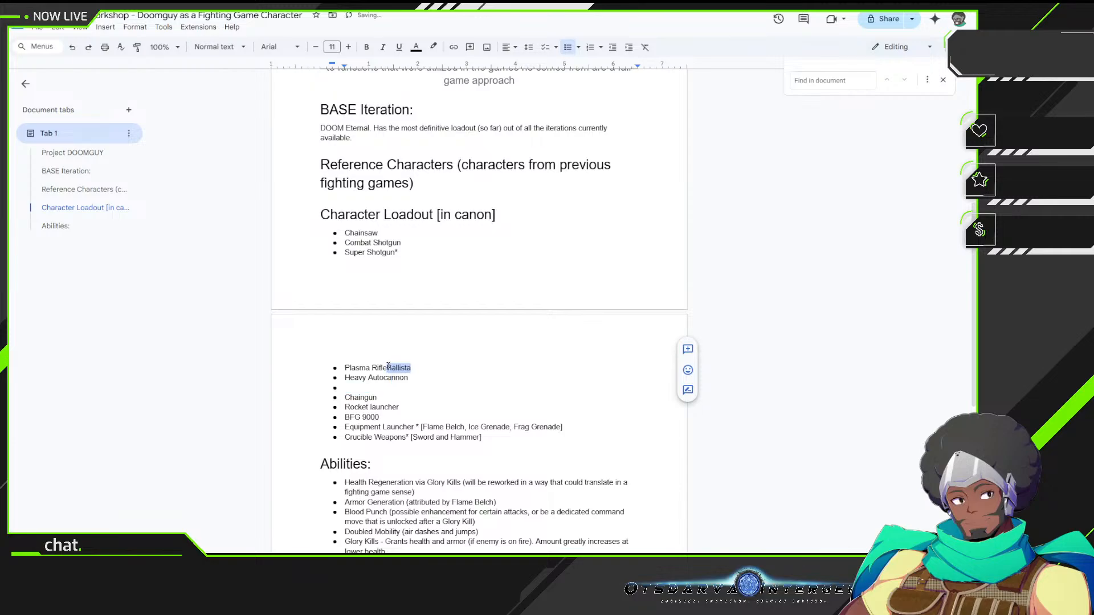
left_click(499, 376)
key("Return")
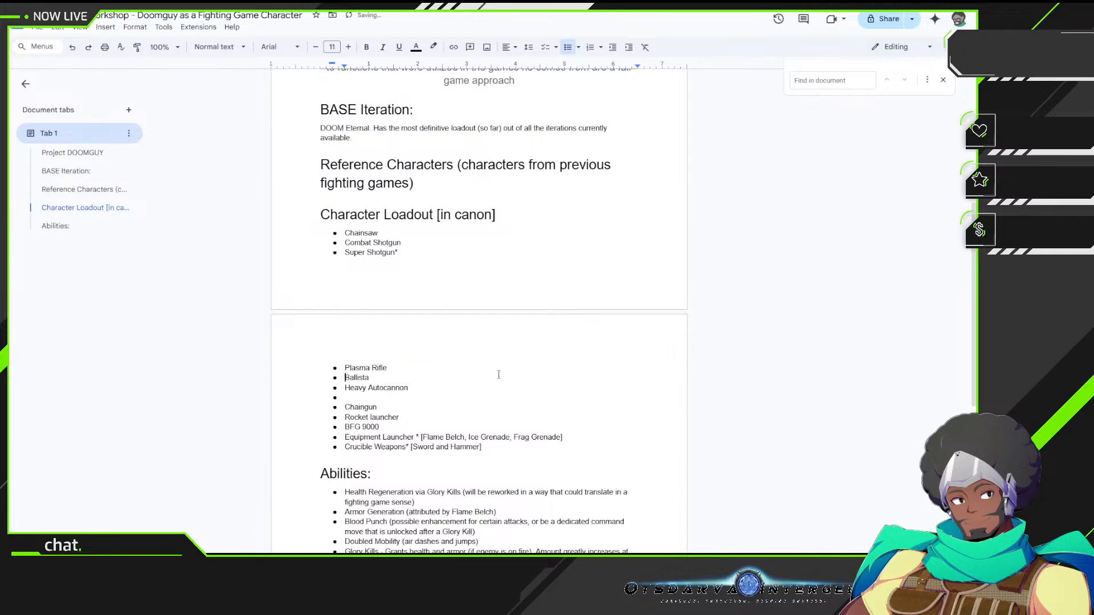
left_click(378, 397)
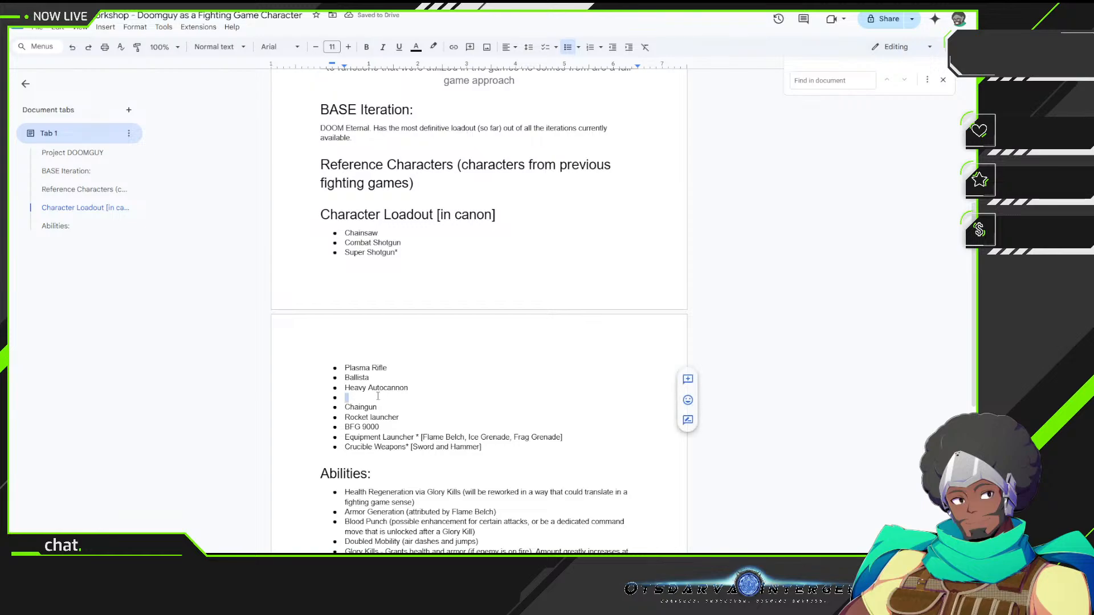
key("Delete")
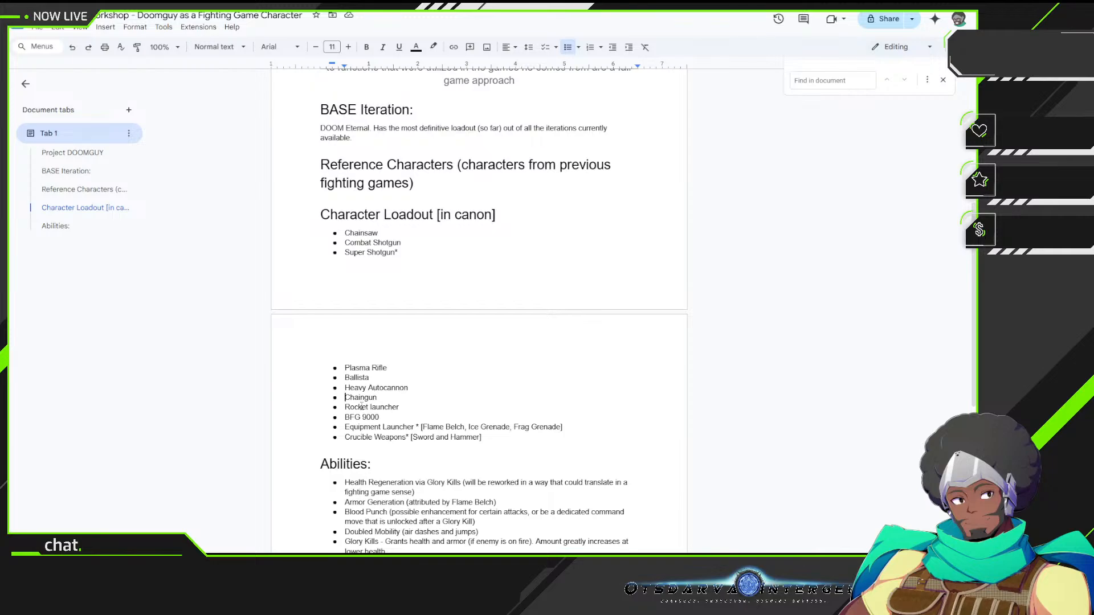
scroll(492, 395, "down", 4)
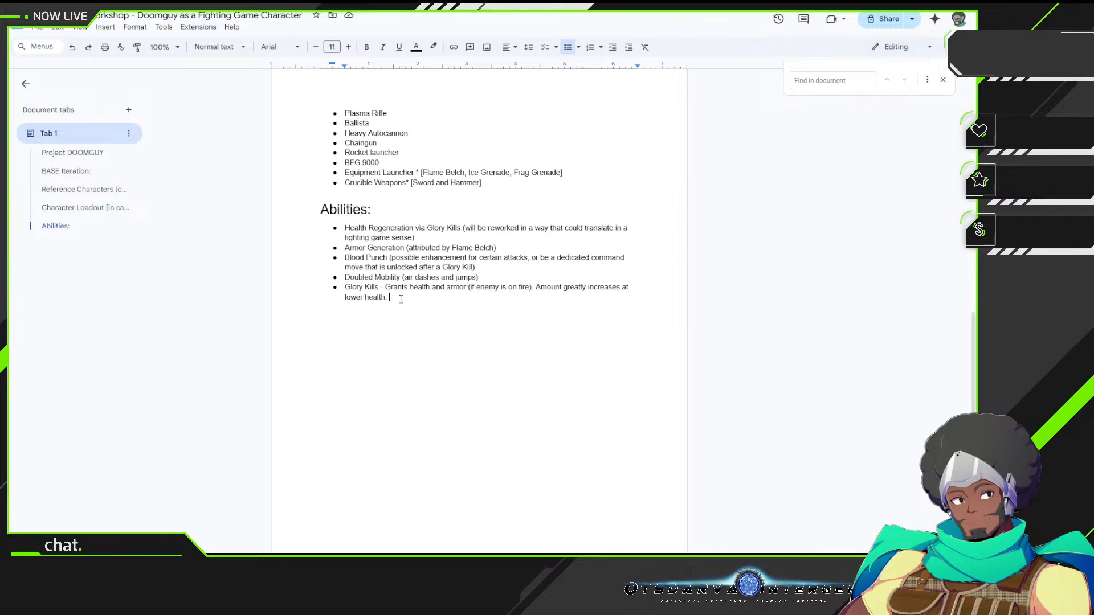
Step: Start a plain unbulleted line directly below the Glory Kills bullet under Abilities
key("BackSpace")
key("Return")
key("Return")
key("BackSpace")
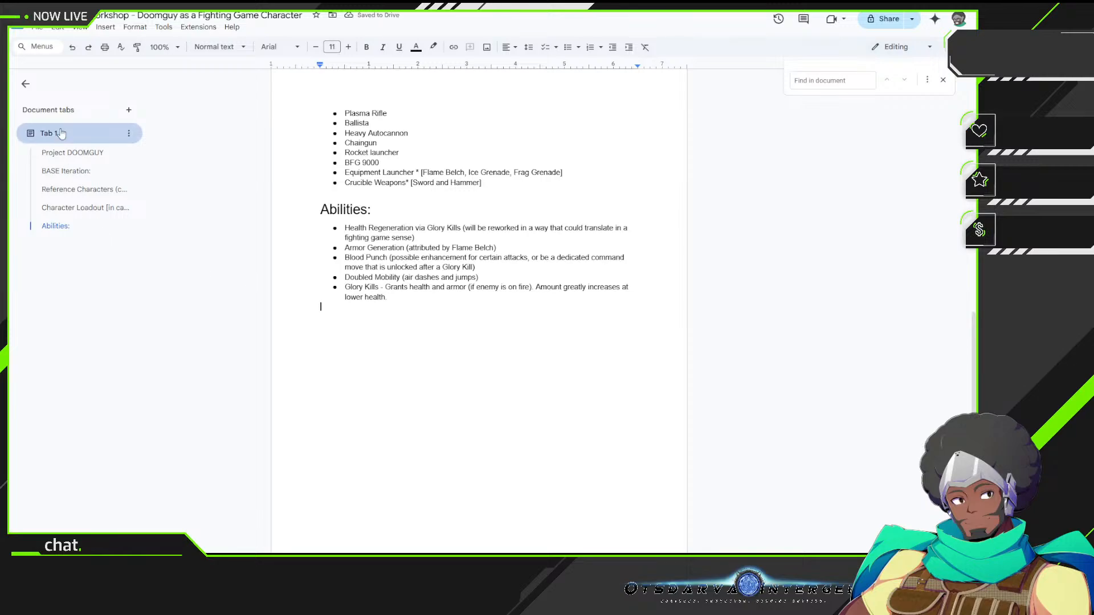
Step: Start a bulleted list on a new line below the Reference Characters heading
scroll(329, 160, "up", 4)
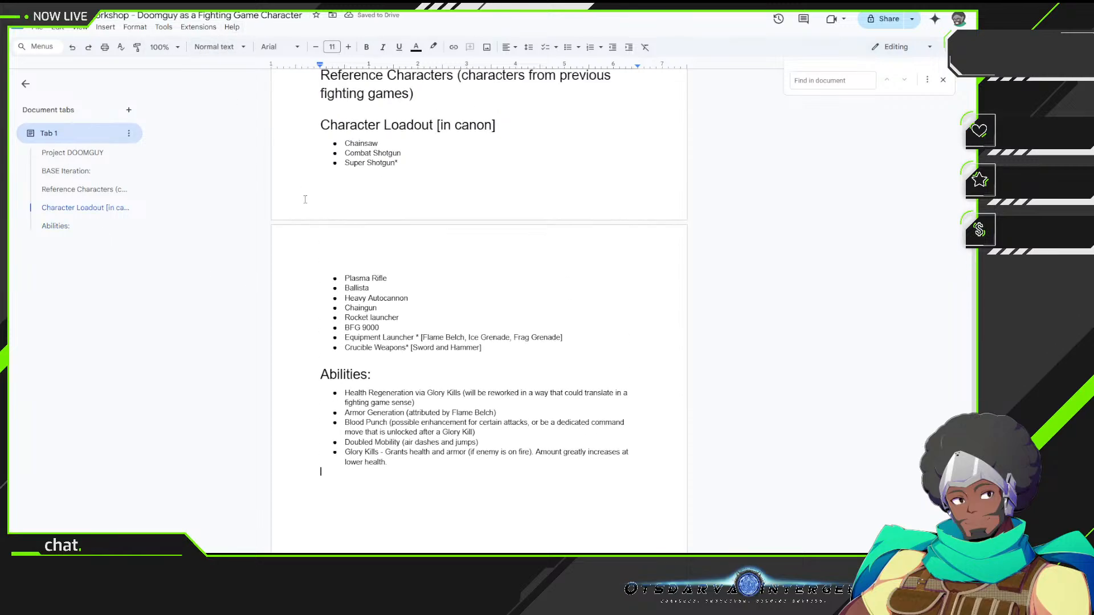
left_click(462, 127)
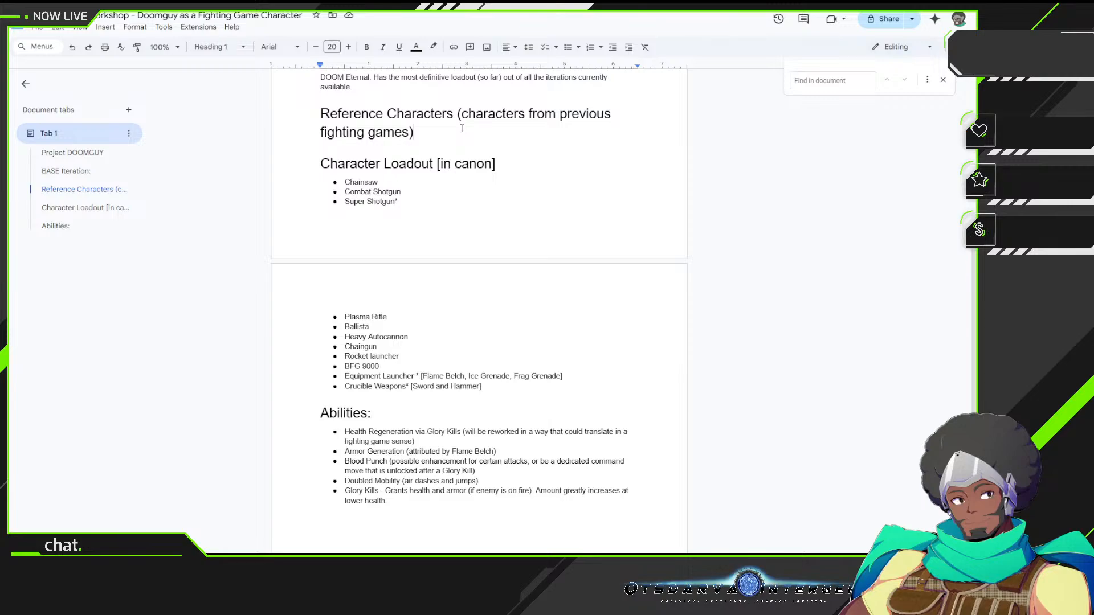
key("Return")
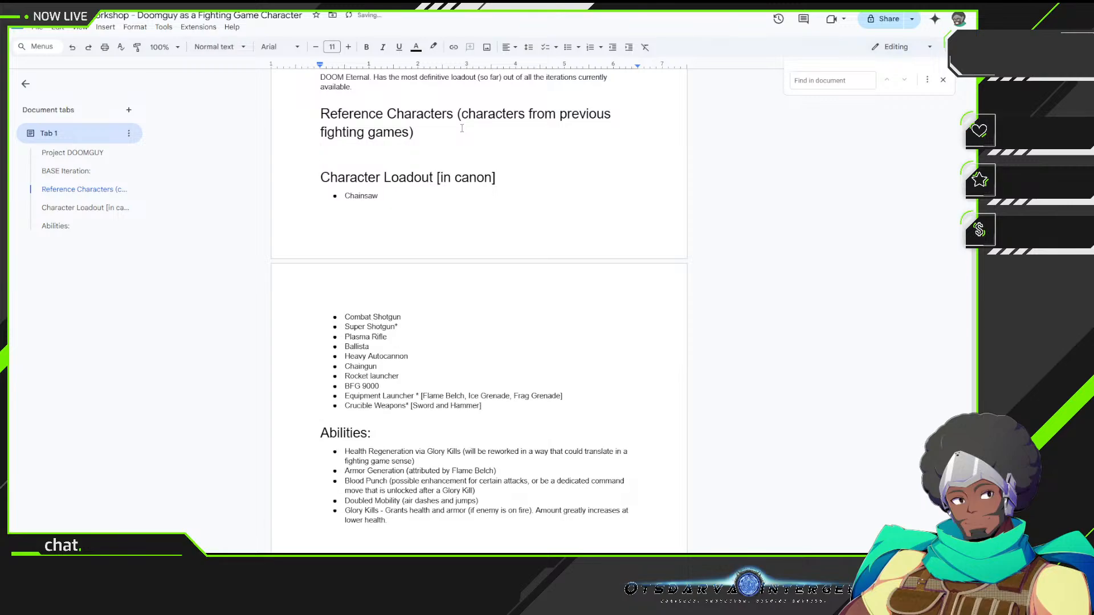
key("ctrl+shift+8")
type("Chris Redfield (")
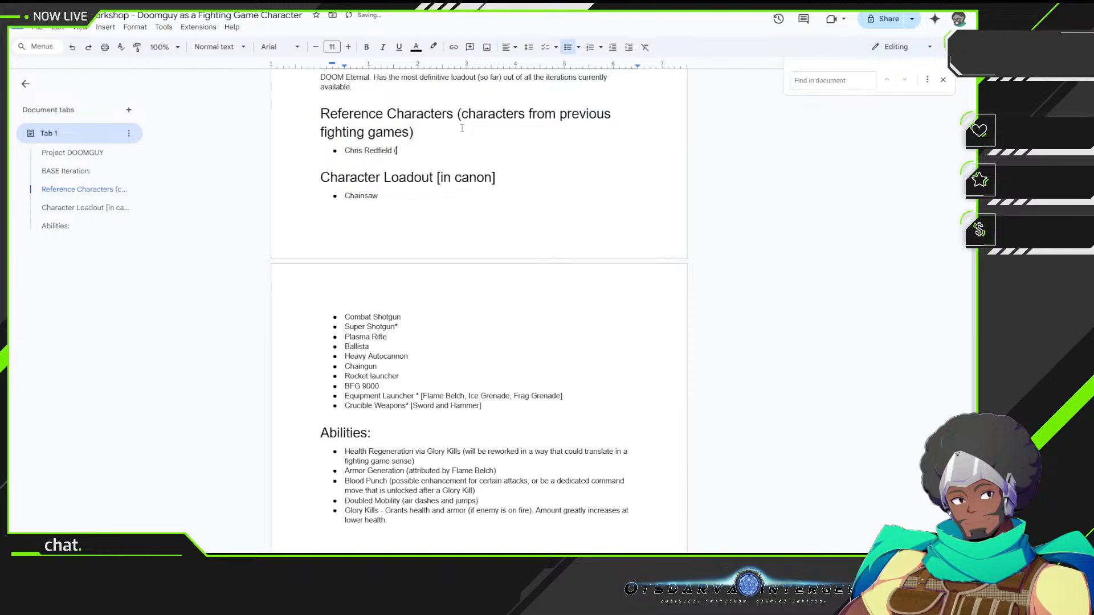
type("MVC3) - Large am")
key("BackSpace")
key("BackSpace")
key("BackSpace")
key("BackSpace")
key("BackSpace")
key("BackSpace")
key("BackSpace")
key("BackSpace")
key("BackSpace")
key("BackSpace")
key("BackSpace")
key("BackSpace")
key("BackSpace")
key("BackSpace")
key("BackSpace")
key("BackSpace")
key("BackSpace")
key("BackSpace")
key("BackSpace")
key("BackSpace")
key("BackSpace")
key("BackSpace")
key("BackSpace")
key("BackSpace")
Step: Enter "Ragna The Bloodedge - Gameplay revolving around life-steal and close-range fighting." as the first reference character bullet
type("Ragna The Blood E")
key("BackSpace")
key("BackSpace")
key("BackSpace")
type("dedge")
type("- Gameplay ")
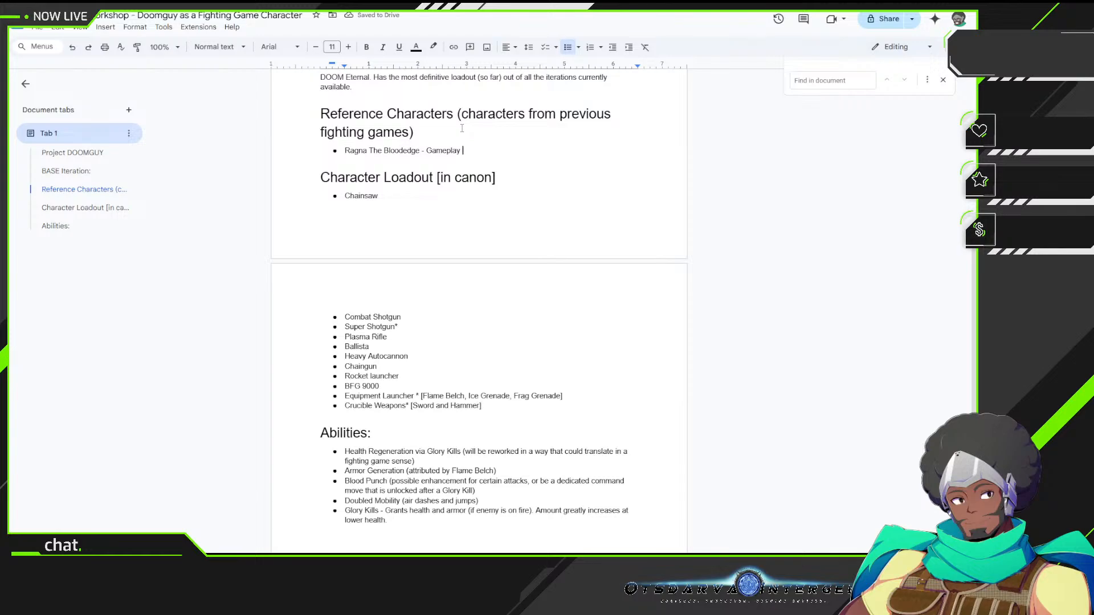
type("revolving around life-steal and up")
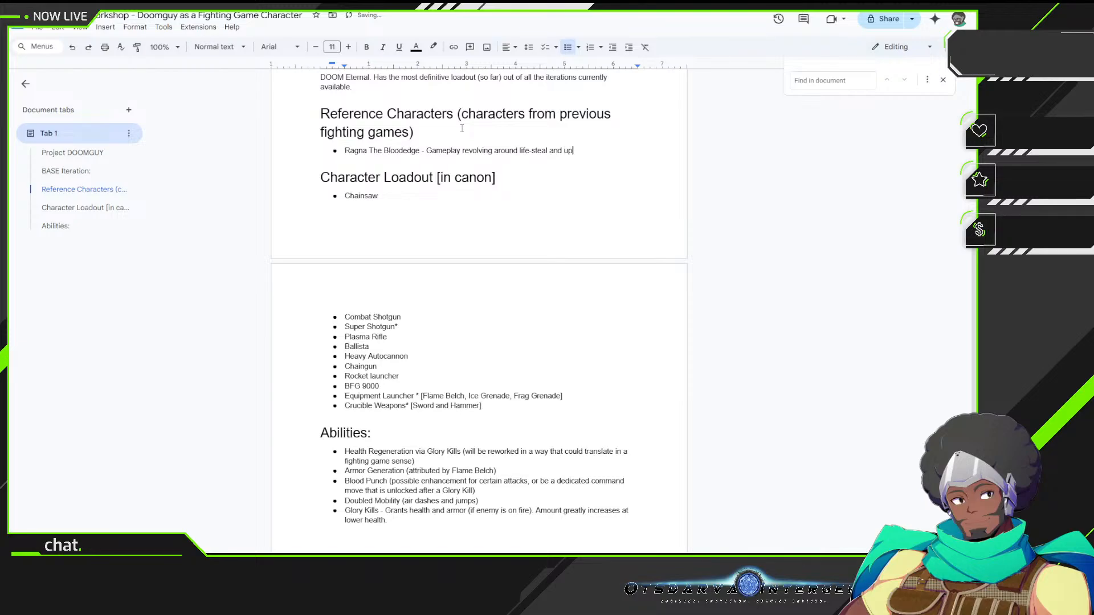
key("BackSpace")
key("BackSpace")
type("close-range fighting. Has small he")
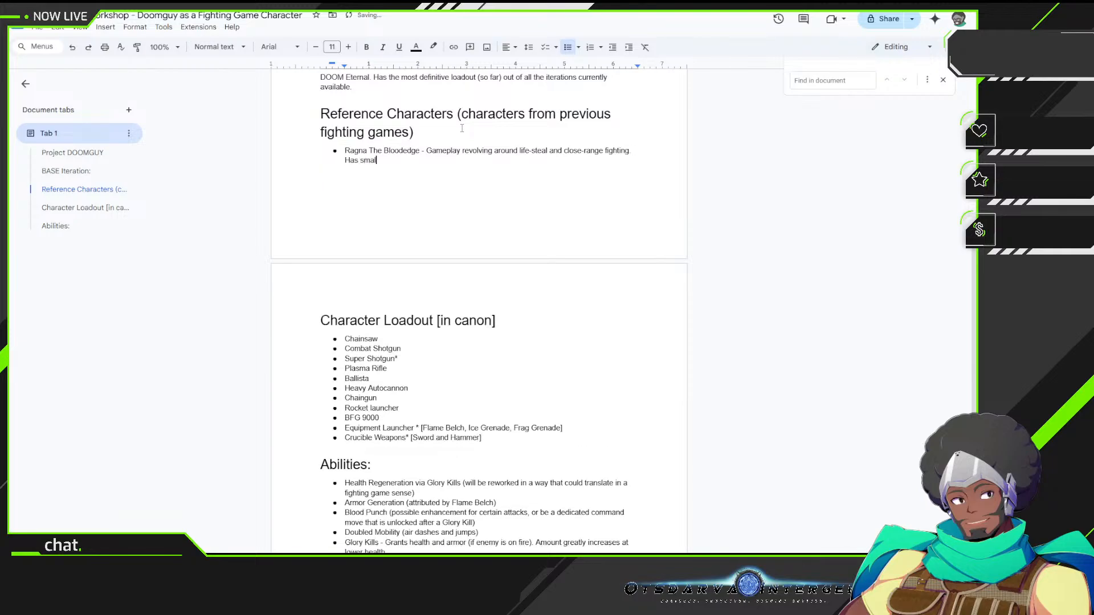
Step: Complete the Ragna entry's second sentence as "Has small health pool to warrant riskier investments of utilities to justify life steal attacks"
type("alth pool to warrant")
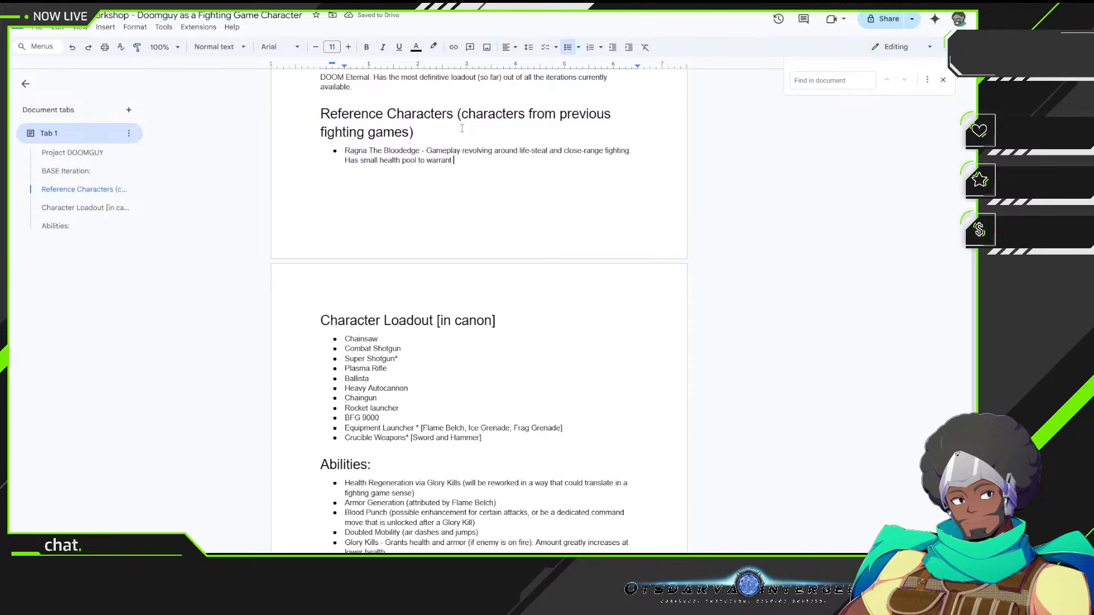
type(" riskier investments of ")
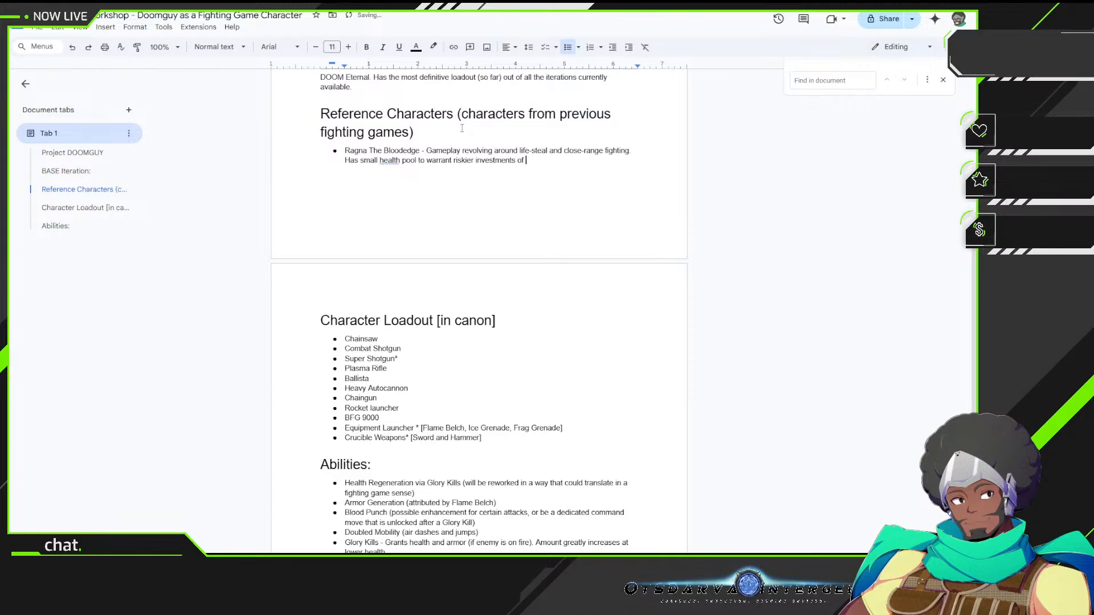
type("ui")
type("ilities ")
type("to ")
type("justify")
type(" life steal")
type(" attacks")
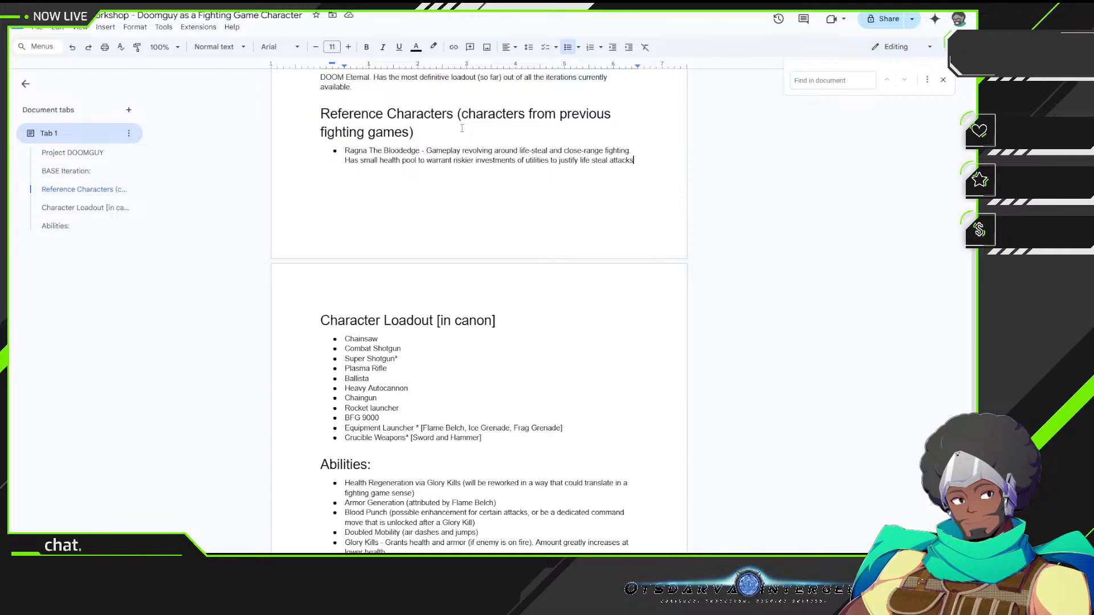
Step: Continue the Ragna entry with ". The most dangerous at low health due to Blood Kain (OD) granting access to"
type(". The most dangerous ")
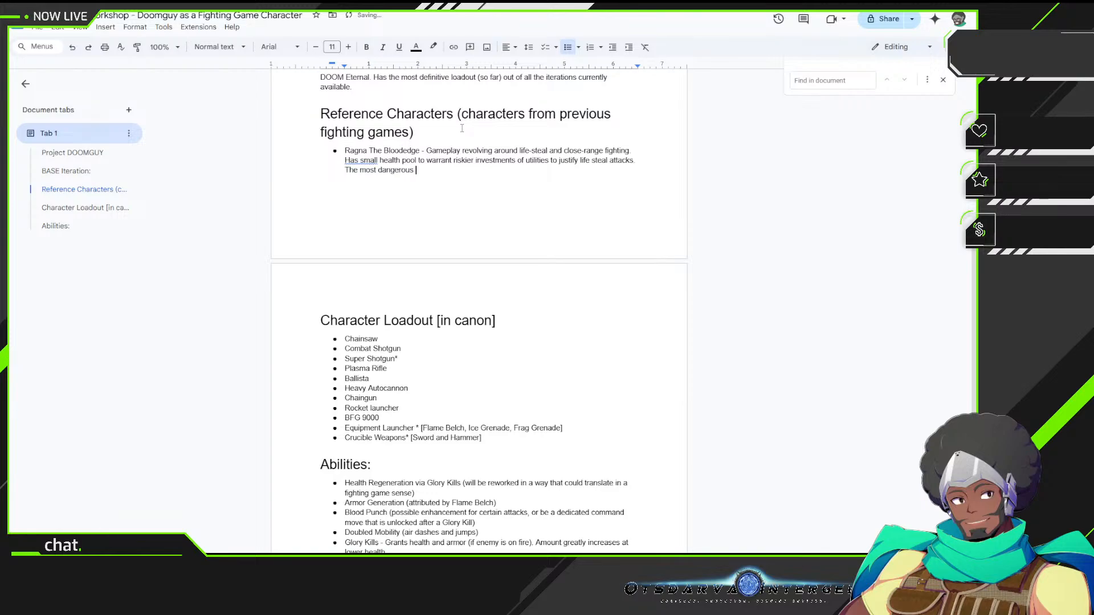
type("at low health due to Blood Kain")
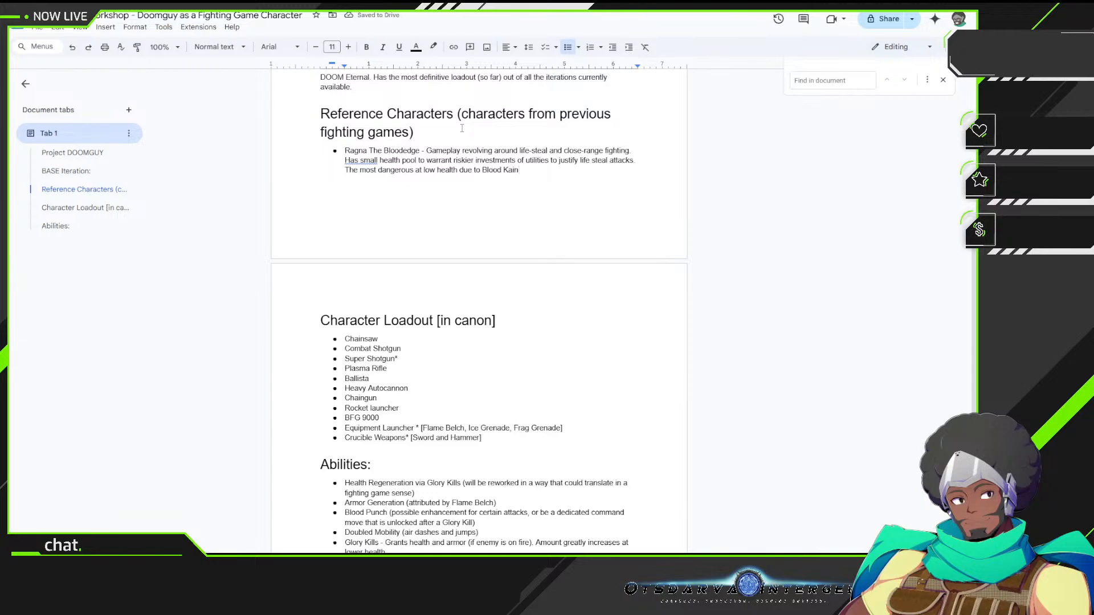
type(" (OD)")
type("gaining")
key("BackSpace")
key("BackSpace")
key("BackSpace")
key("BackSpace")
key("BackSpace")
key("BackSpace")
type("ranting access to ")
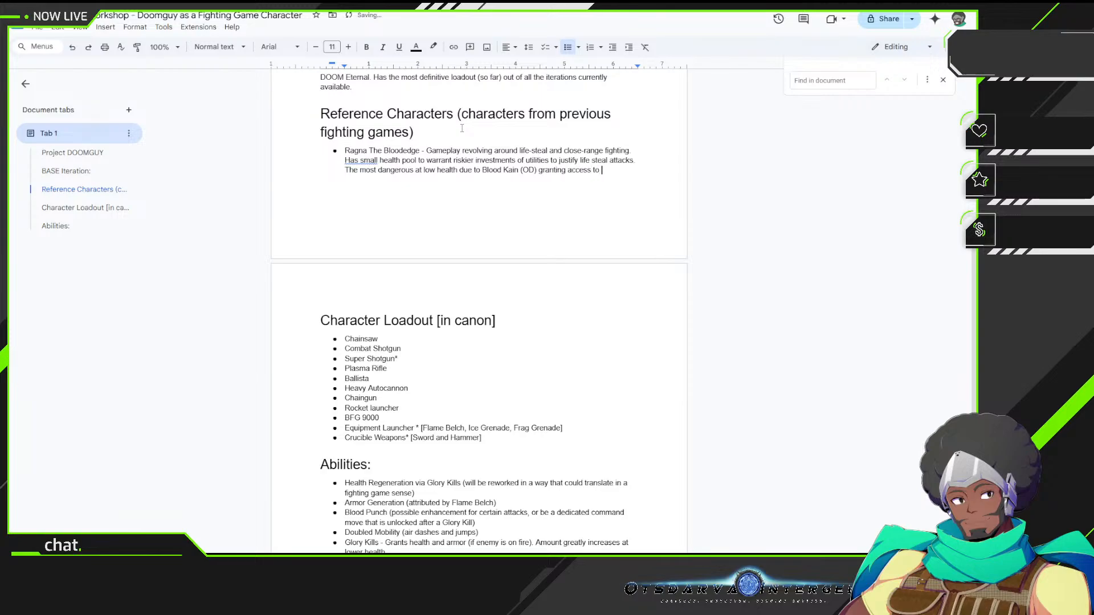
Step: Finish the Ragna entry with "higher return in life steal, and enhanced versions of special moves."
type("higher return in life steal")
type(", and ")
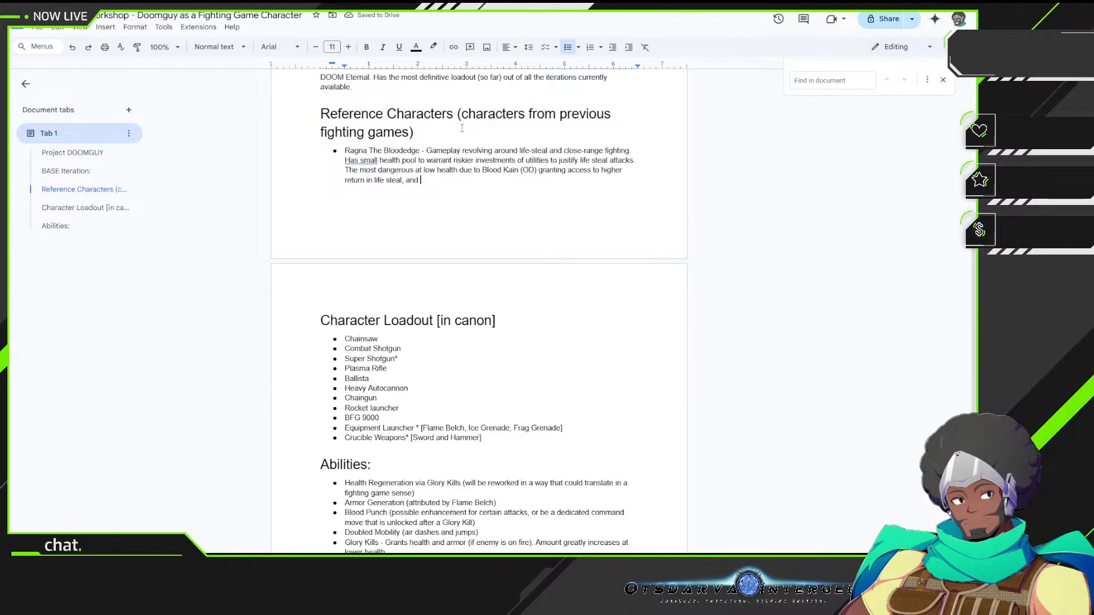
type("enhanced versions")
type("of ")
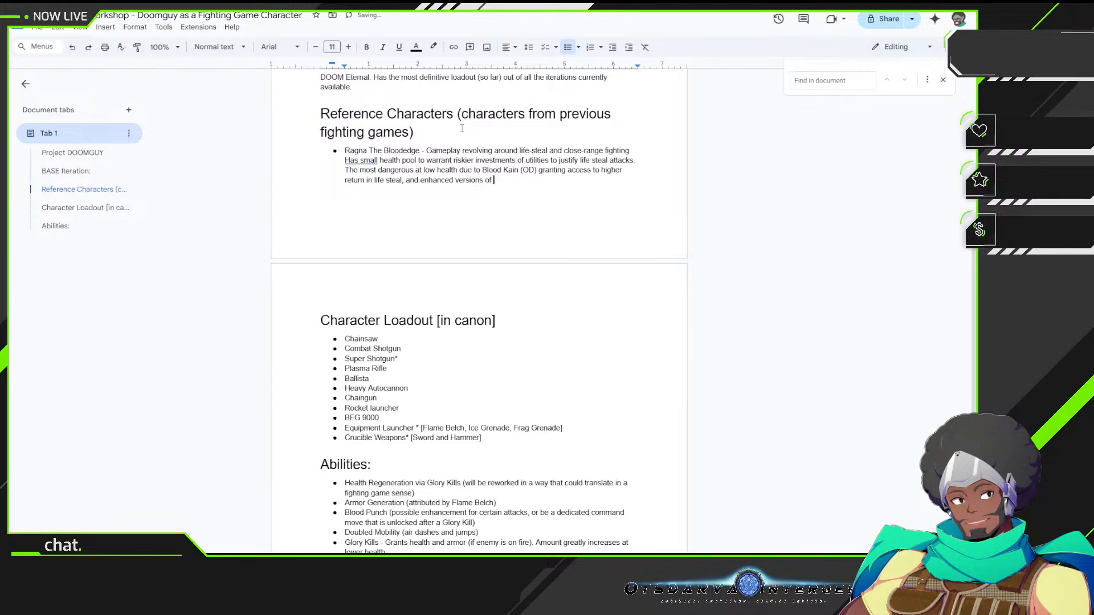
type("special moves.")
Step: Add "Spencer (MVC3)" as a second bullet below the Ragna entry
key("Down")
key("Up")
key("Return")
type("Spencer (MVC3)")
Step: Insert "(Blazblue)" after the name Ragna The Bloodedge in the first reference character bullet
key("Up")
key("Up")
key("Up")
key("Right")
key("Right")
key("Right")
key("Right")
key("Right")
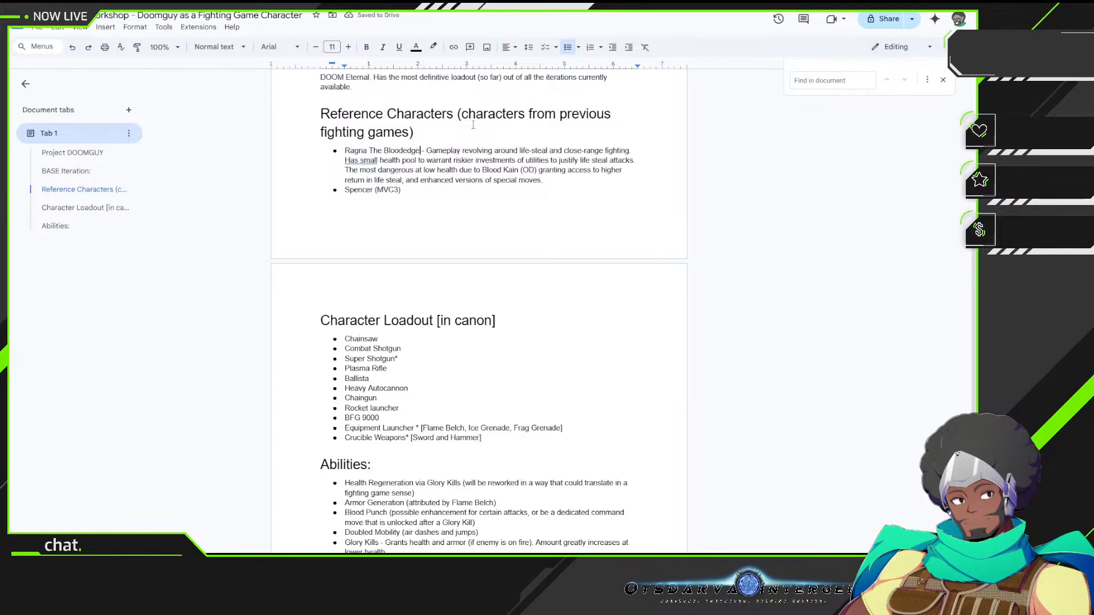
type("(")
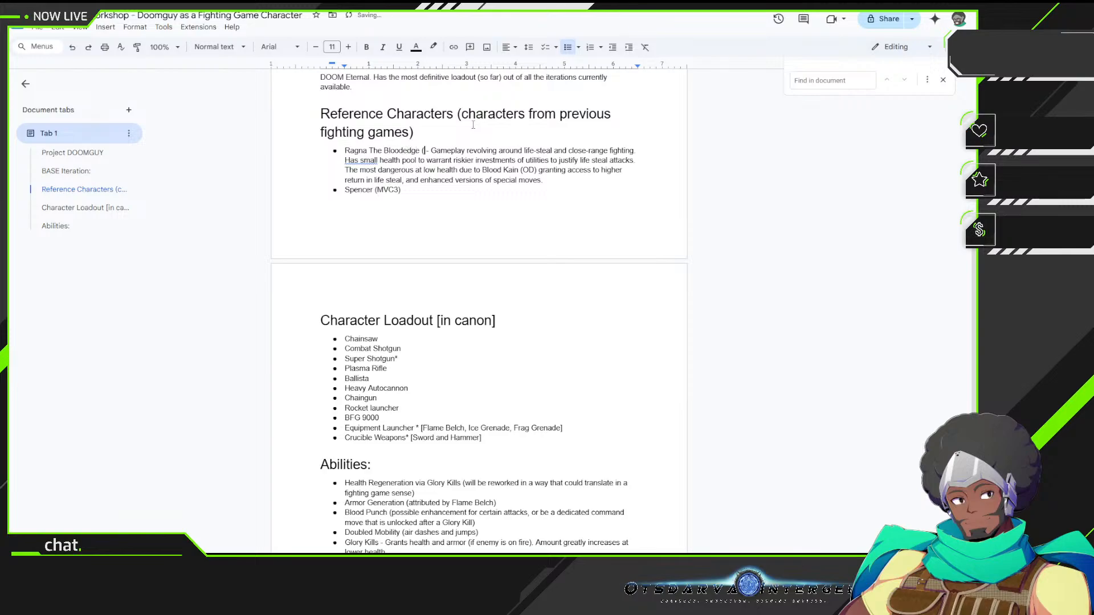
type("Blaz")
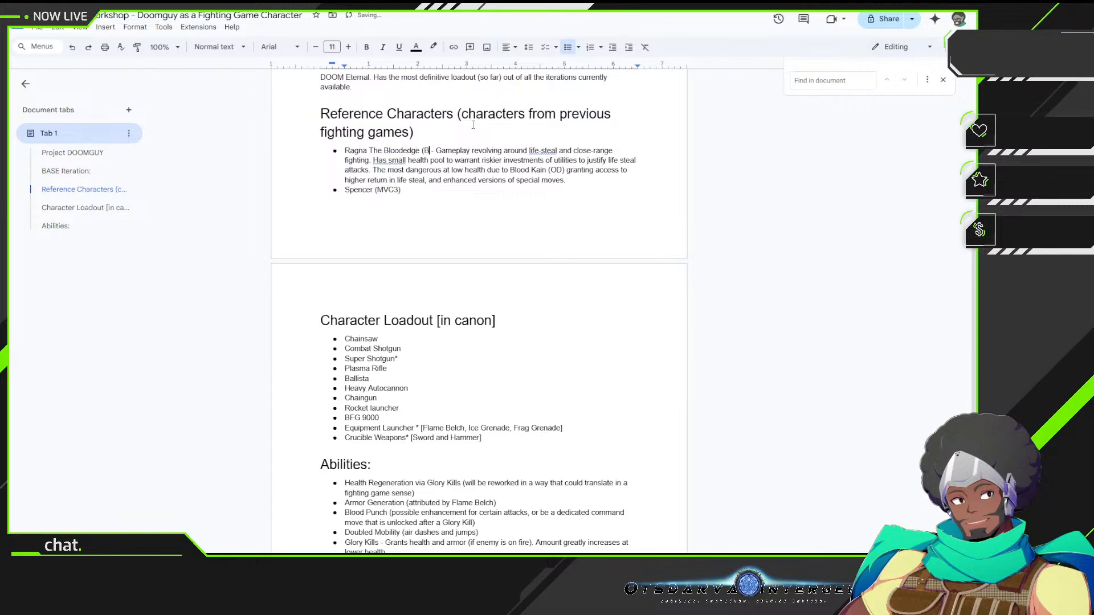
type("blue)")
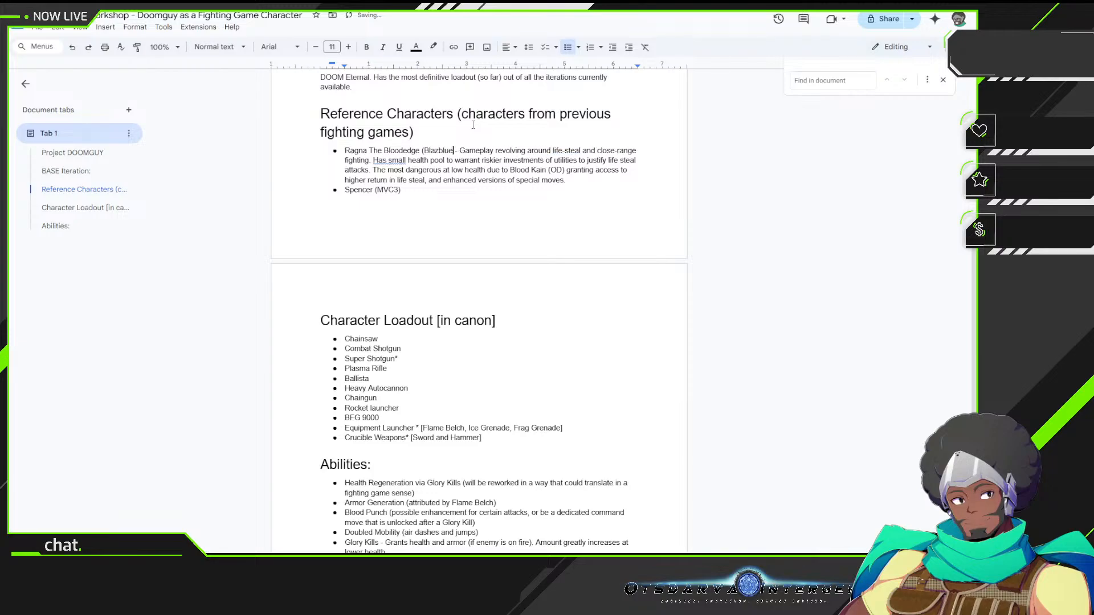
Step: Describe Spencer with "- Grappling mobility and utilizing wall-bounding moveset to keep opponents within range of play."
key("Down")
key("Down")
key("Down")
key("Down")
key("Down")
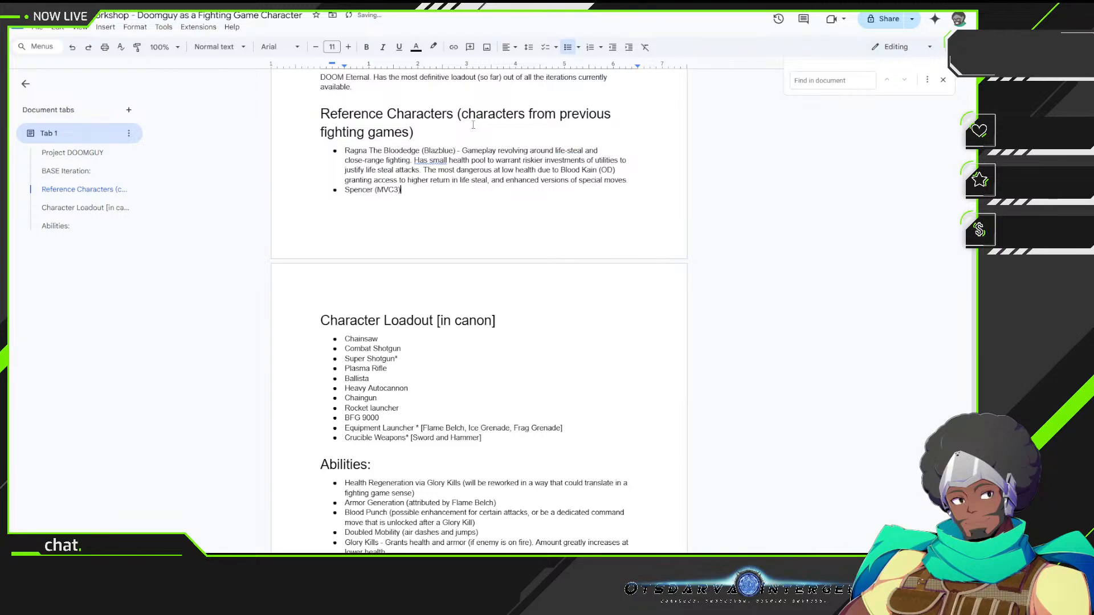
key("Up")
key("End")
type("- Grappling mobility")
type("and c")
key("BackSpace")
type("utilzi")
type("ng")
key("BackSpace")
key("BackSpace")
key("BackSpace")
key("BackSpace")
key("BackSpace")
type("izing wall-")
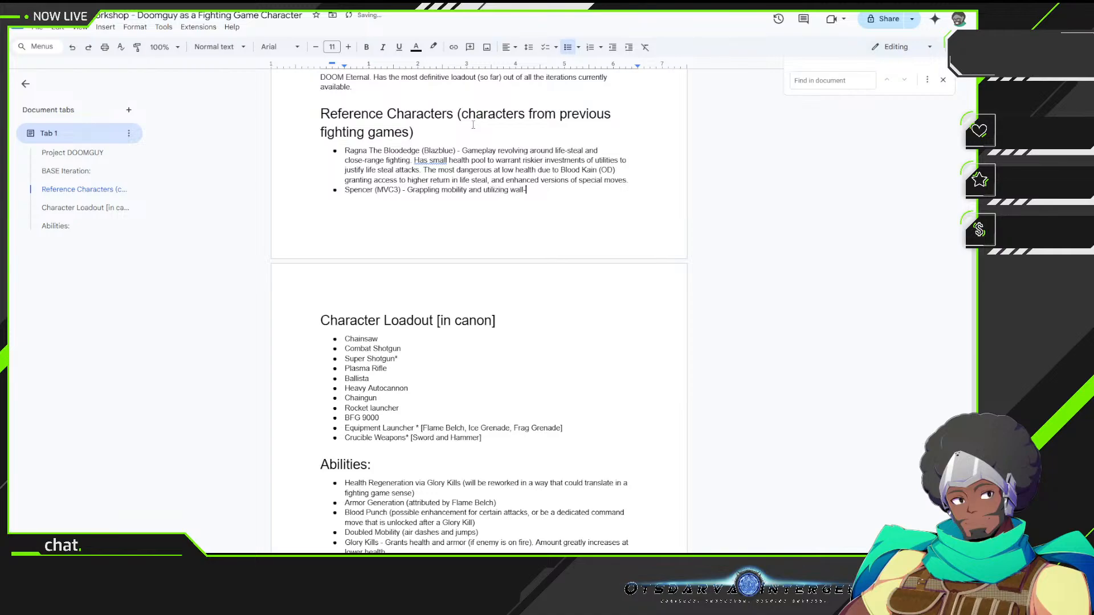
type("bounding moveset to keep opponents ")
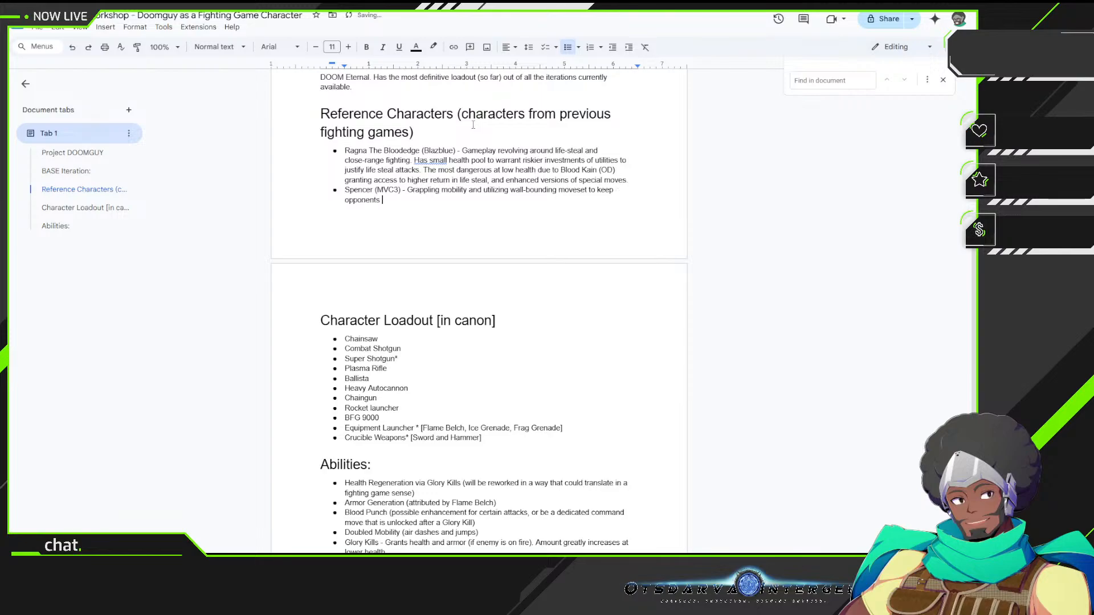
type("within range of")
type("play.")
Step: Add "Has access to command grabs to mix up offensive approach." to the end of the Spencer entry
type("Has some")
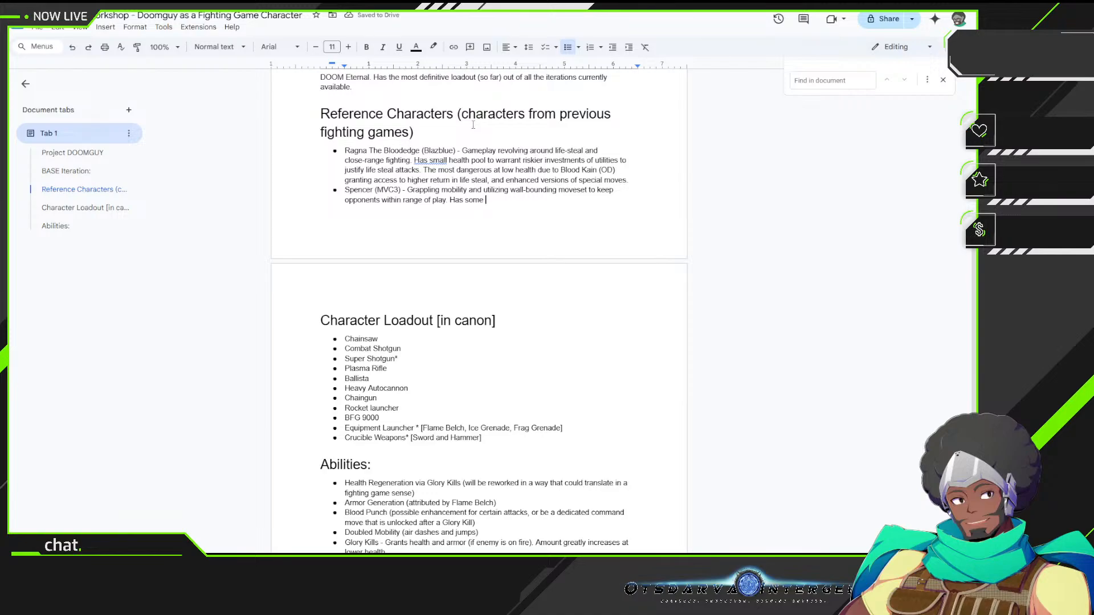
key("BackSpace")
key("BackSpace")
key("BackSpace")
key("BackSpace")
key("BackSpace")
type("access ot")
key("BackSpace")
key("BackSpace")
key("BackSpace")
type("to command grabs to mix up off")
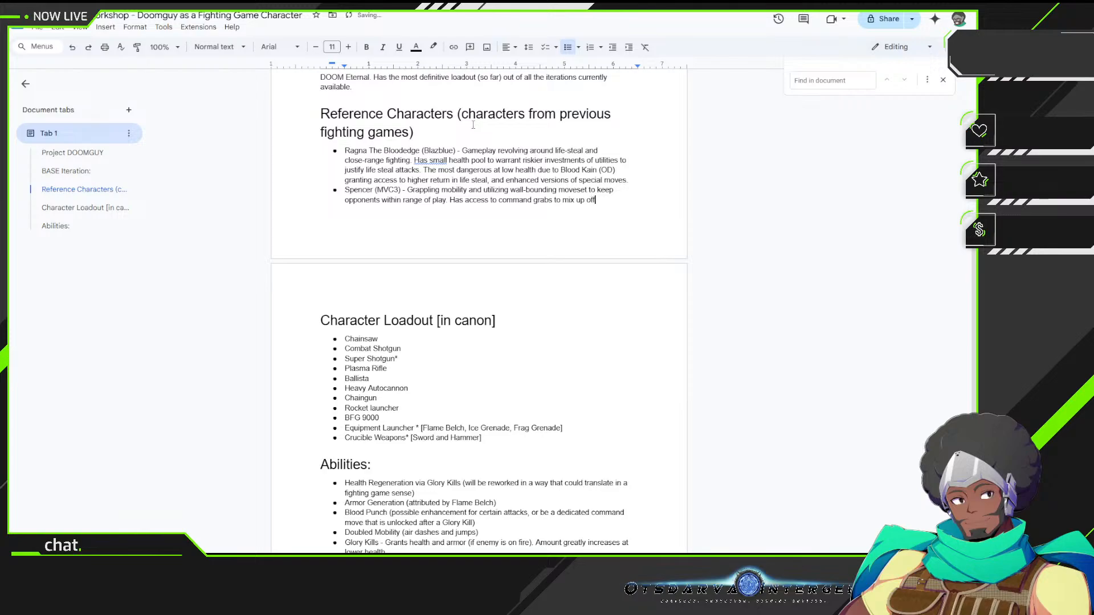
type("ense")
type(".")
key("BackSpace")
key("BackSpace")
type("ive approach.")
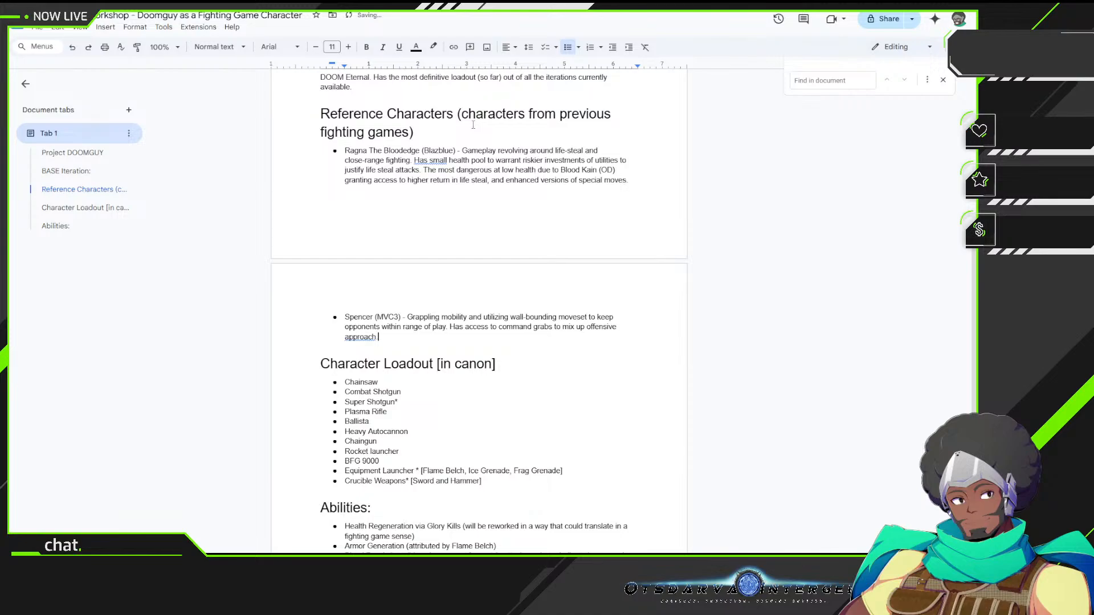
Step: Start a new line below the last Abilities bullet and format it as Heading 1
key("Down")
key("Down")
key("Down")
key("Down")
key("Down")
key("Down")
key("Down")
key("Down")
key("Down")
key("Down")
key("Down")
key("Down")
key("Down")
key("Down")
key("Down")
key("Down")
key("Down")
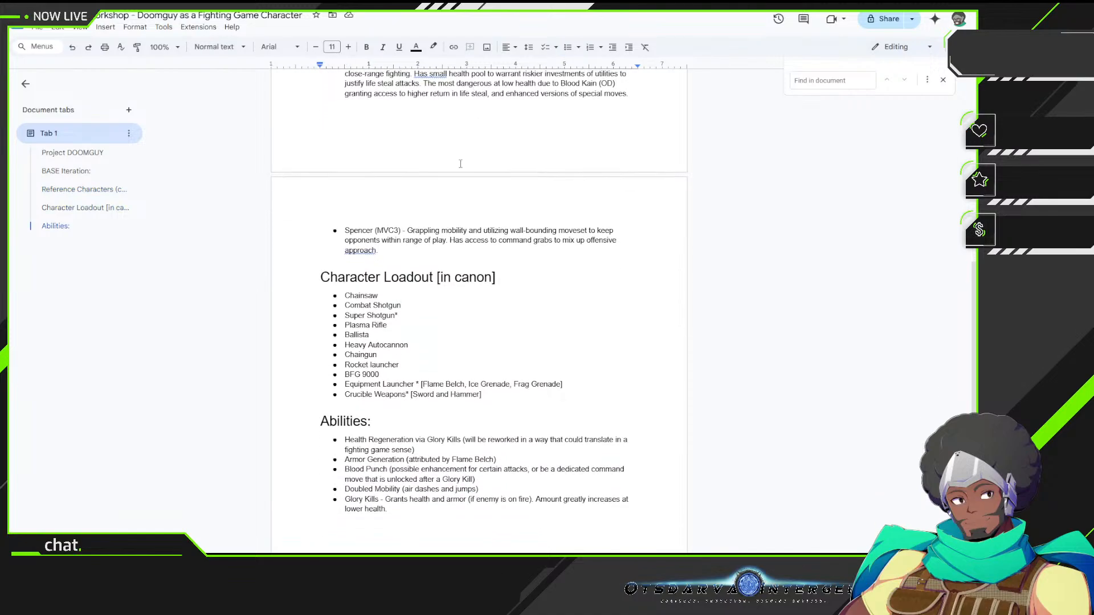
scroll(436, 144, "up", 3)
scroll(387, 221, "down", 6)
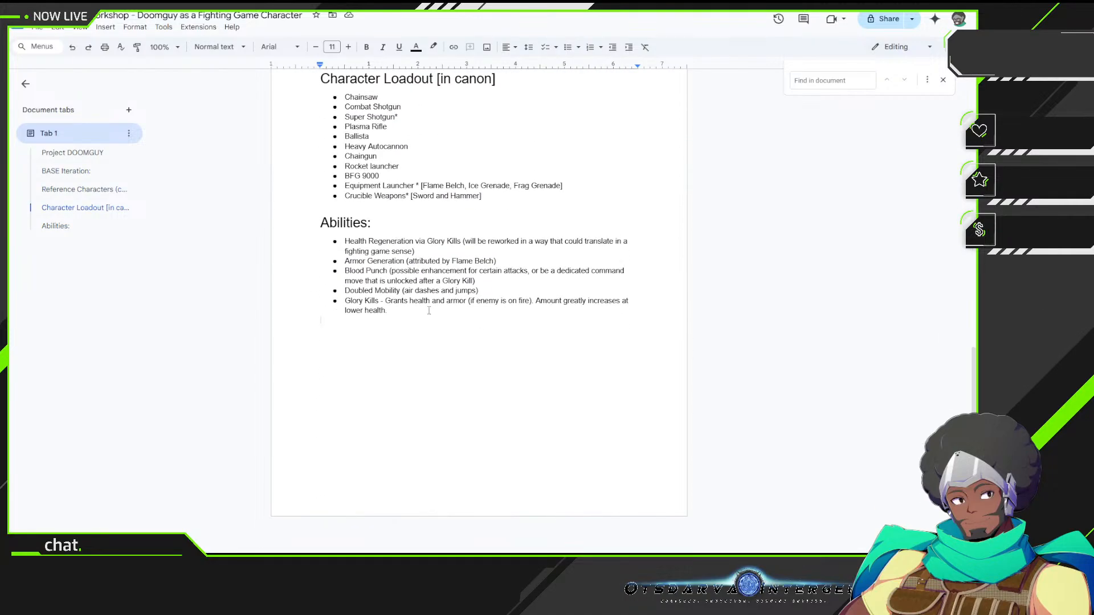
left_click(429, 310)
key("Return")
key("Return")
key("Return")
left_click(219, 47)
mouse_move(283, 198)
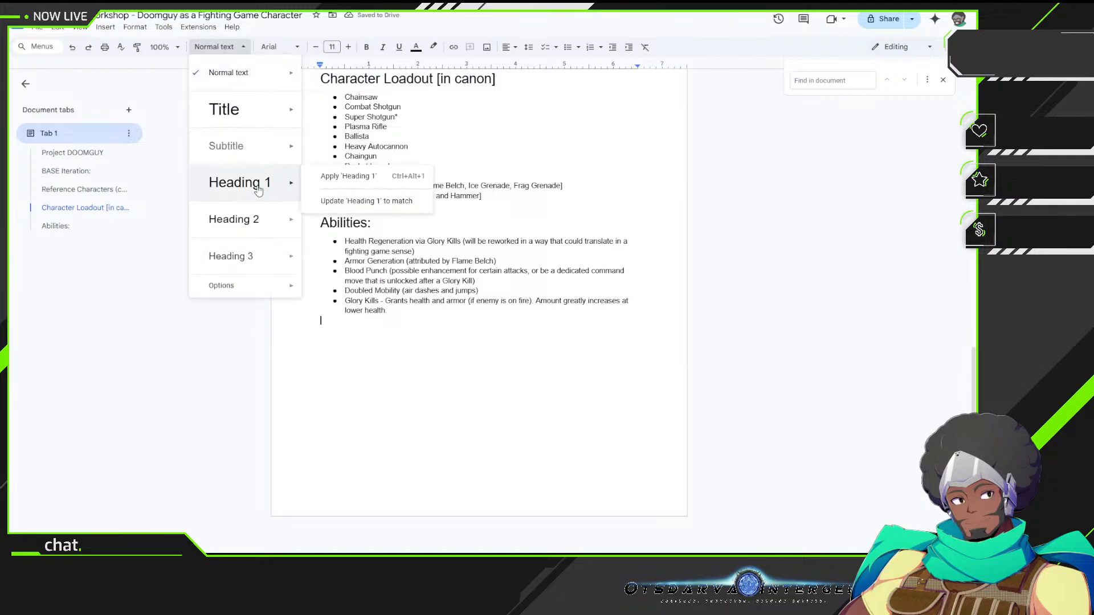
left_click(257, 188)
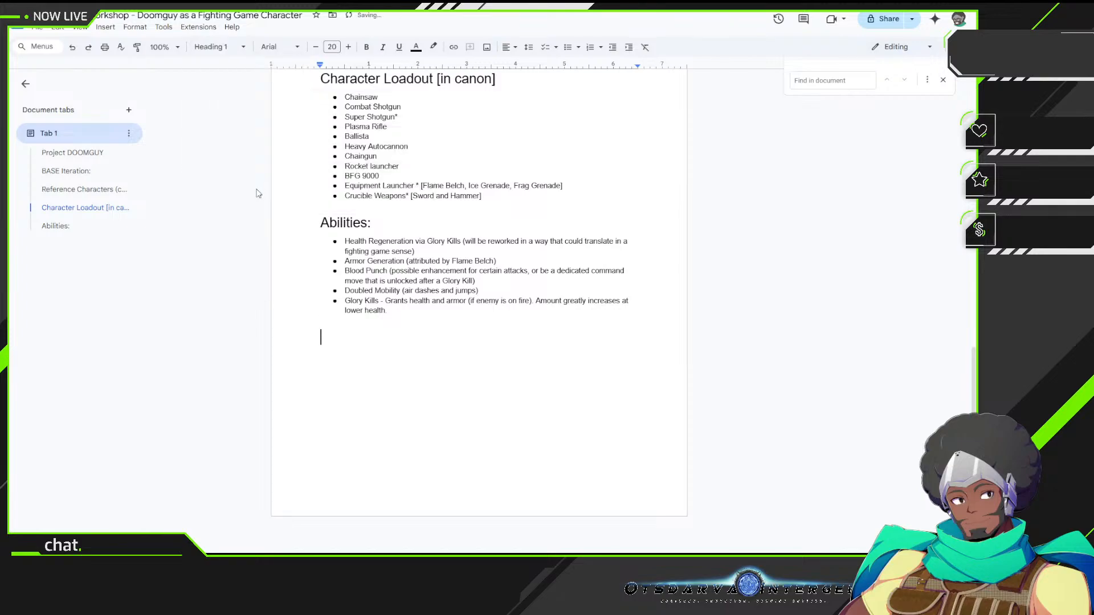
Step: Insert an extra blank line below the Abilities list and apply Heading 1 to the line following it
scroll(566, 297, "up", 15)
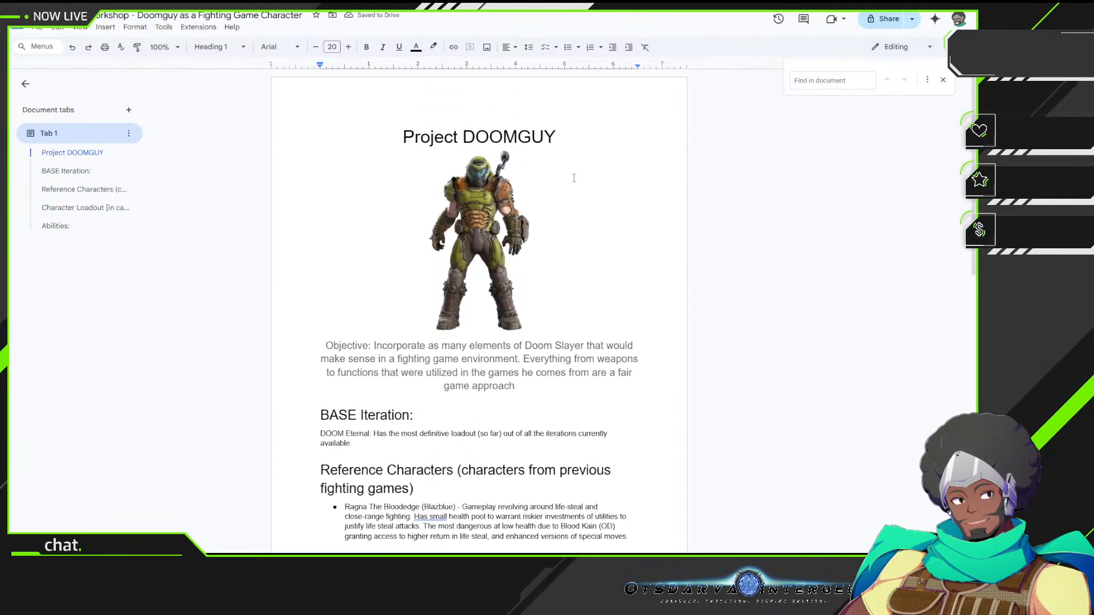
scroll(573, 172, "down", 15)
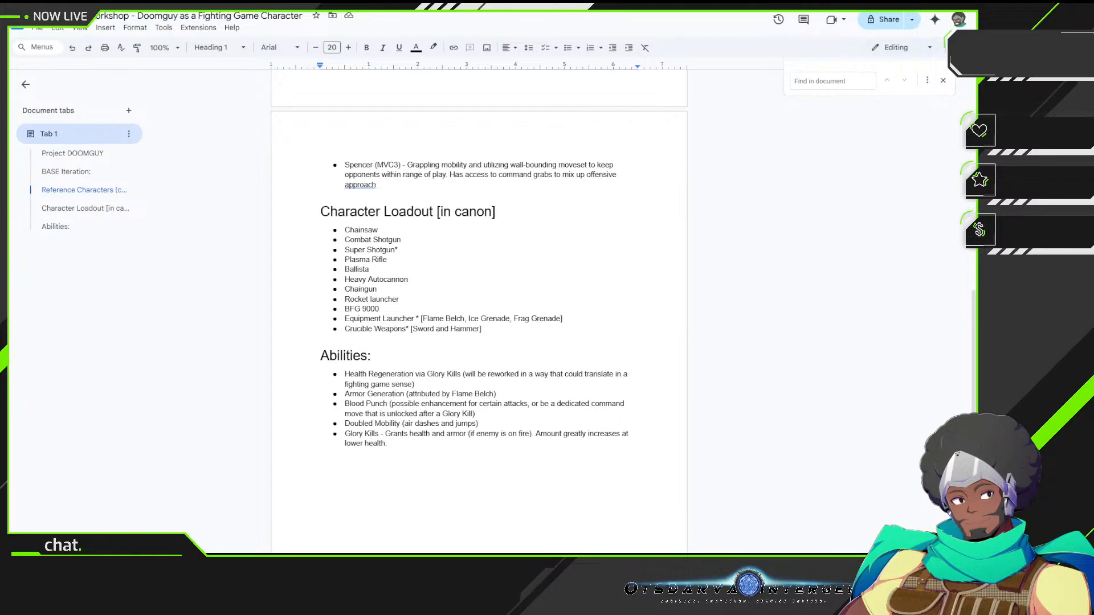
left_click(388, 466)
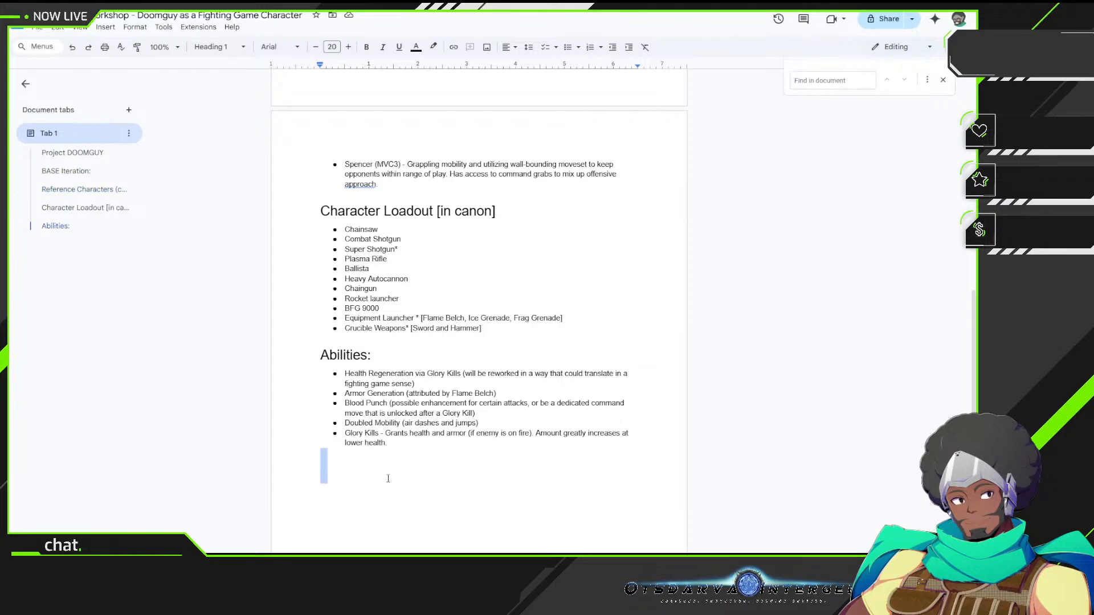
left_click(398, 452)
key("Return")
key("Return")
key("Return")
left_click(217, 47)
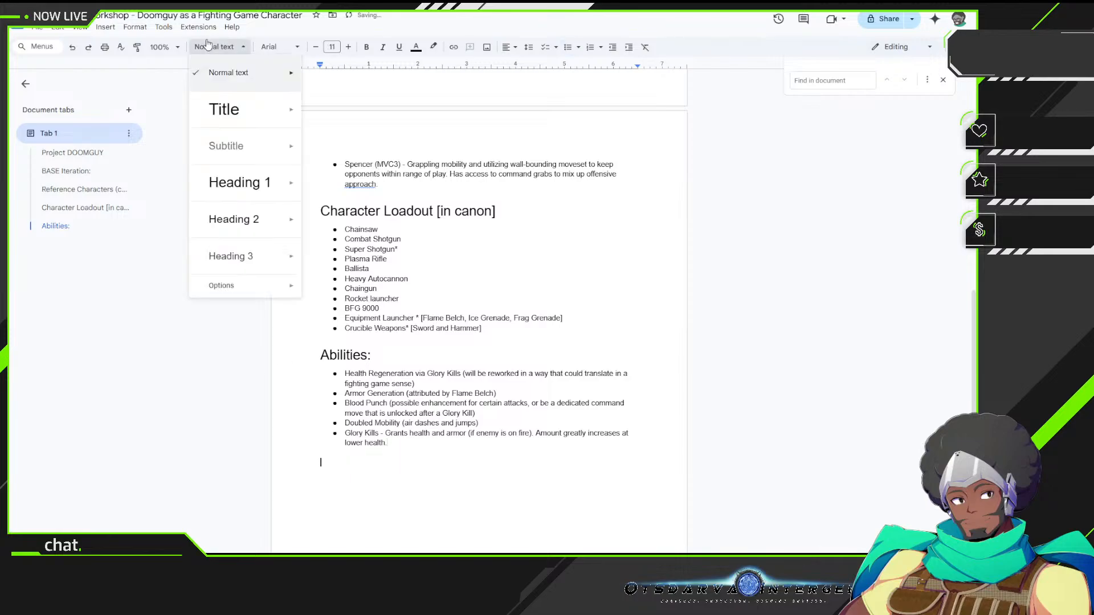
left_click(259, 193)
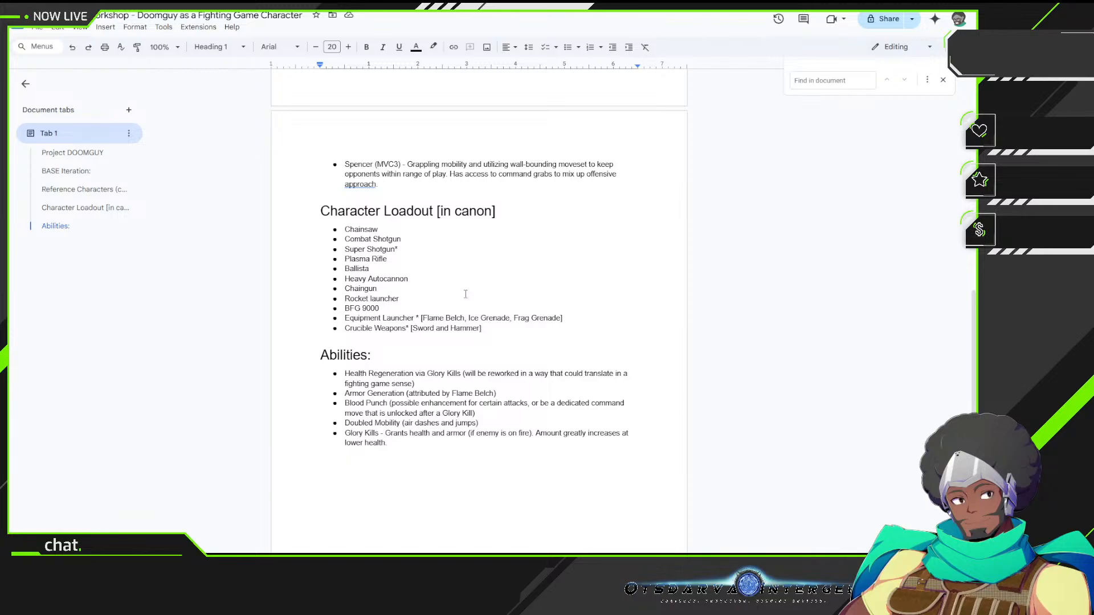
Step: Enter the heading "Gameplay/Gameplan" below the Abilities list and start a new line under it
type("Gameplay")
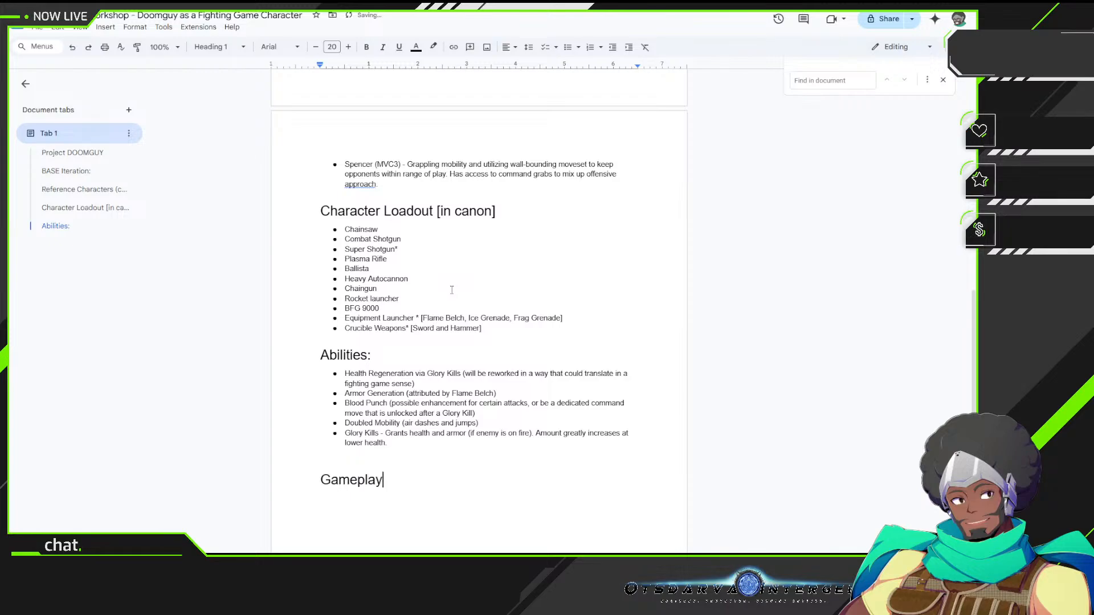
type("/Gameplan")
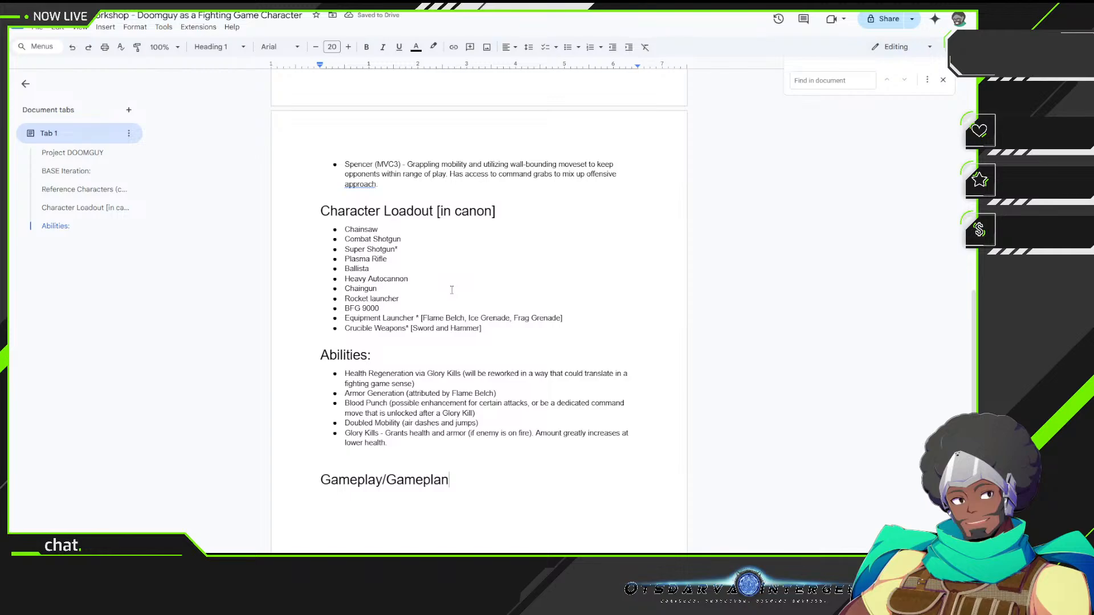
key("Return")
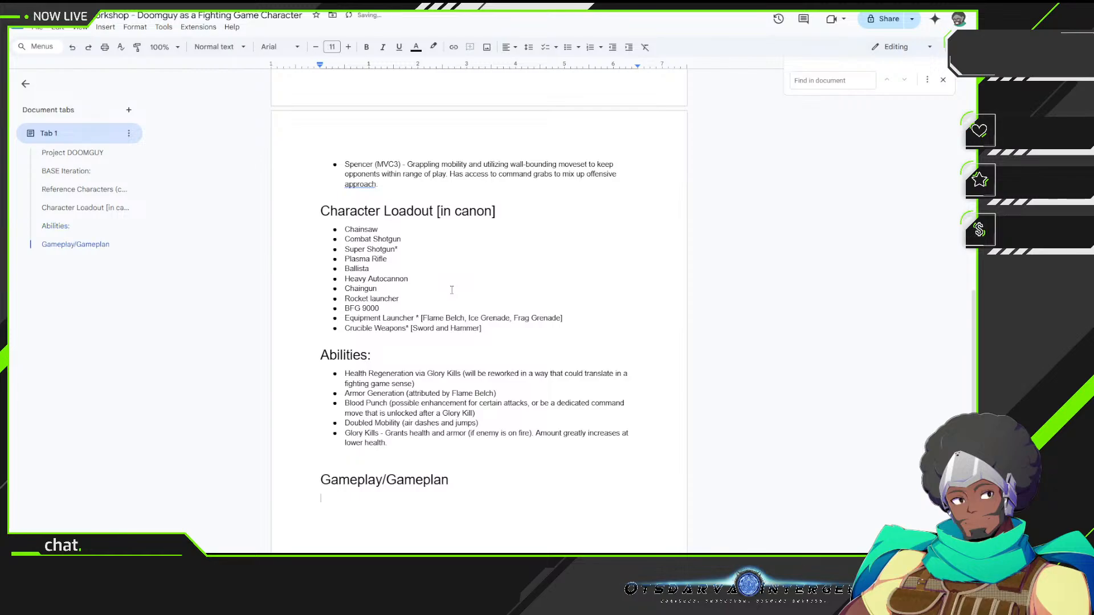
Step: Reword the new section heading to "Gameplan and Gameplay"
key("BackSpace")
key("BackSpace")
key("BackSpace")
key("BackSpace")
key("BackSpace")
key("BackSpace")
key("BackSpace")
key("BackSpace")
key("BackSpace")
key("BackSpace")
key("BackSpace")
key("BackSpace")
key("BackSpace")
key("BackSpace")
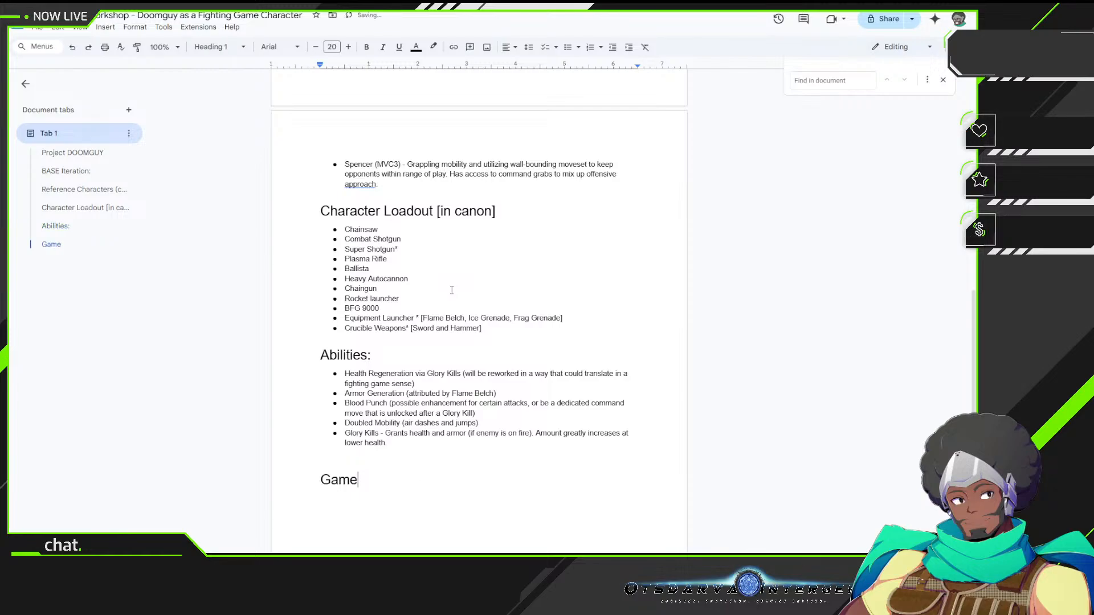
type("plan and Gameplay")
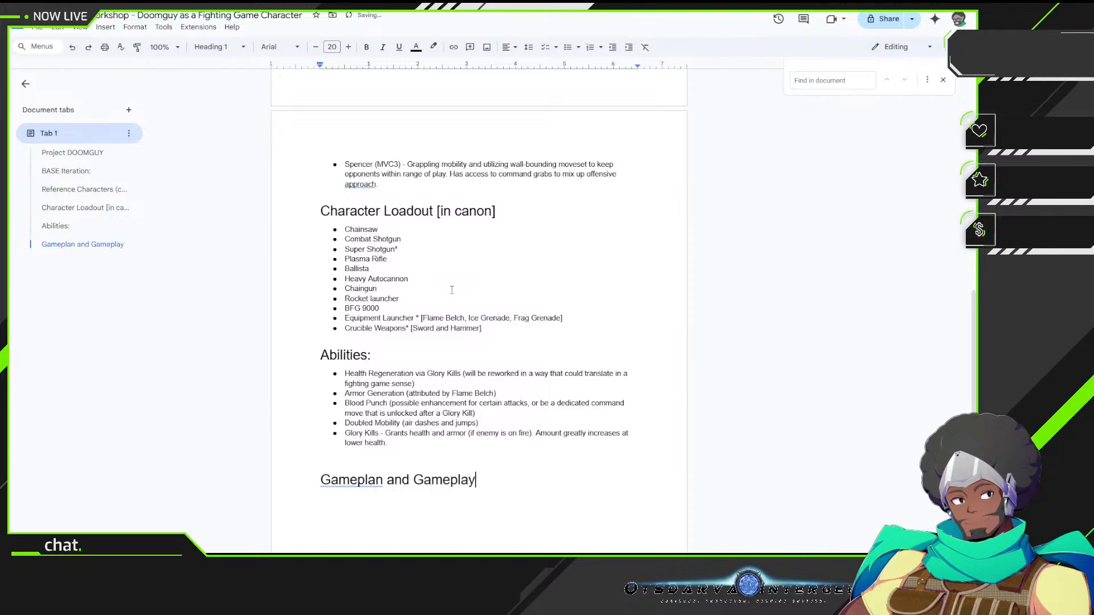
Step: Write under the heading "Doom Slayer's main objective is to apply as much pressure onto the opponent as possible while maintaining a close distance"
key("Return")
type("Slayer's main ")
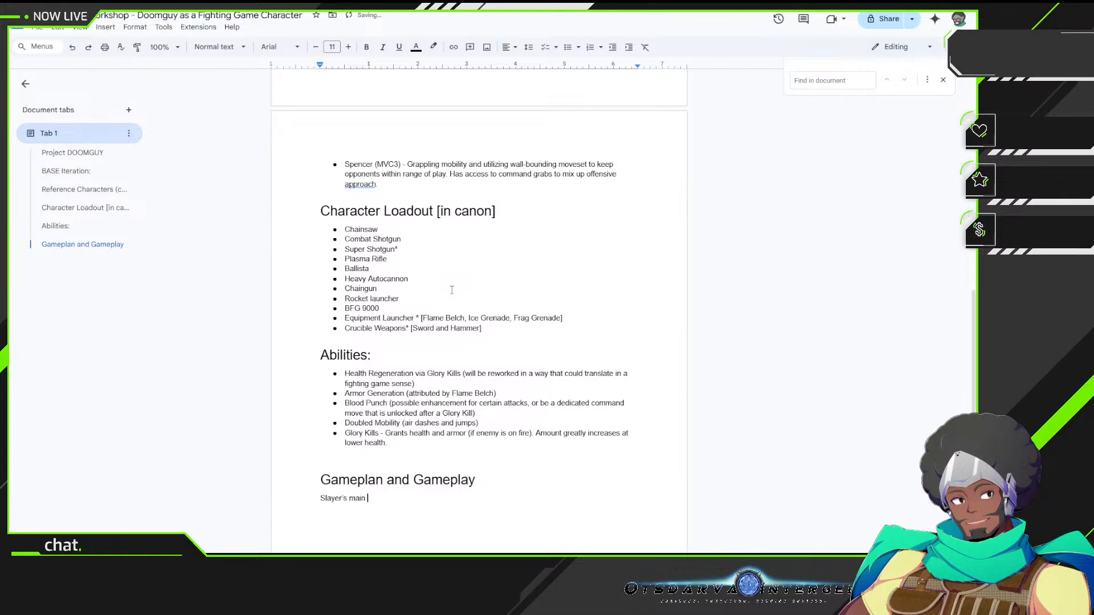
type("objective is to")
scroll(501, 217, "down", 2)
type("apply as ")
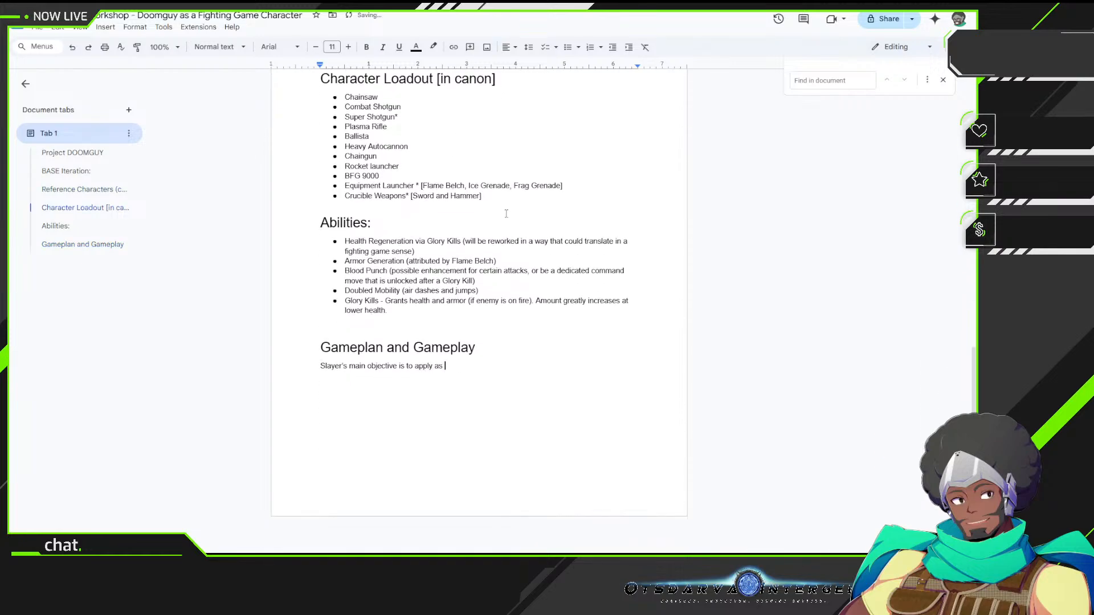
type("much pressure onto the opponent as p")
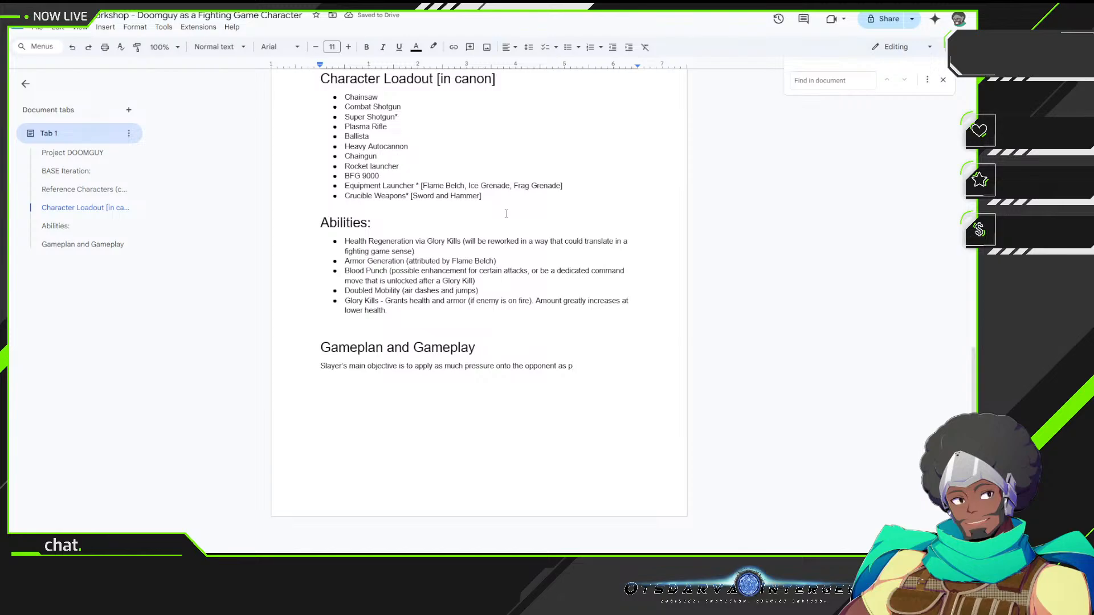
key("Home")
type("Doom")
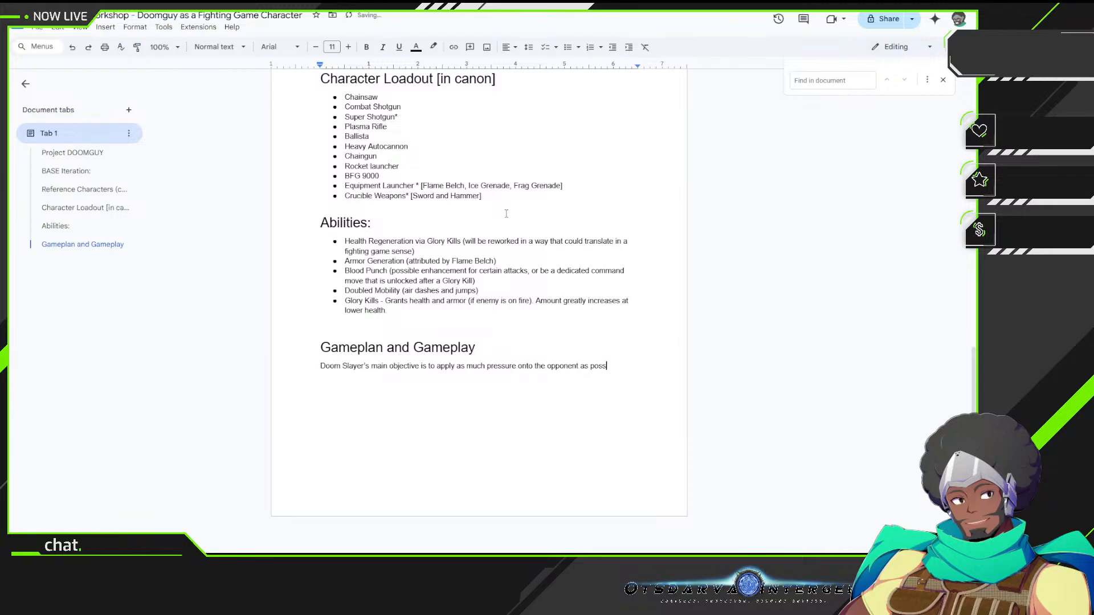
type("ossible while maintaing")
key("BackSpace")
type("ing a close distanc")
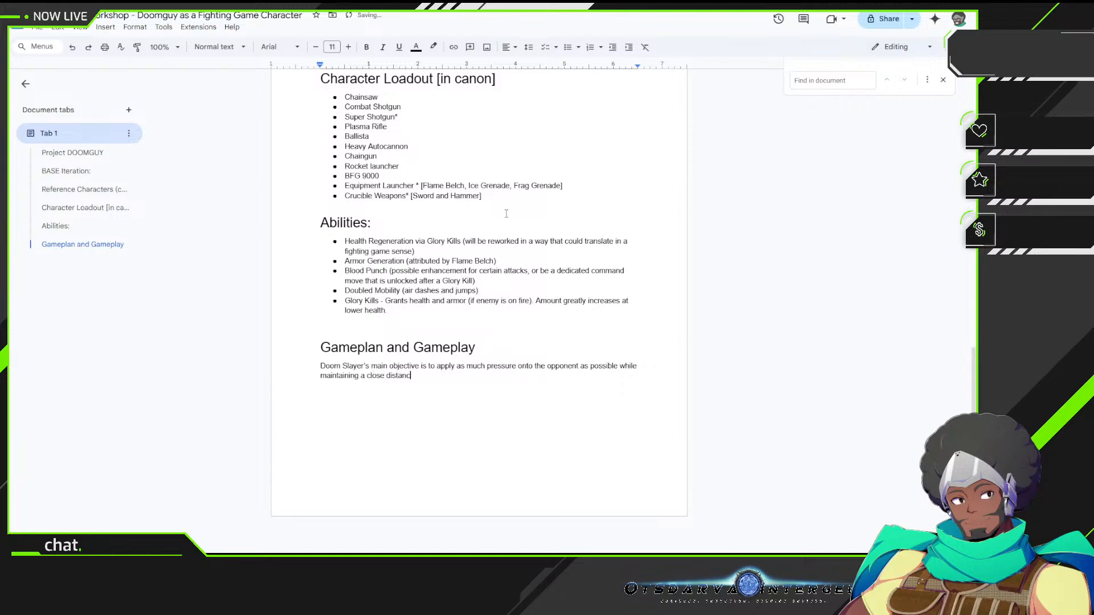
Step: Continue the objective sentence after "close distance" with ", a healthy ammo pool, and"
type("e, and a healthy ammo pool")
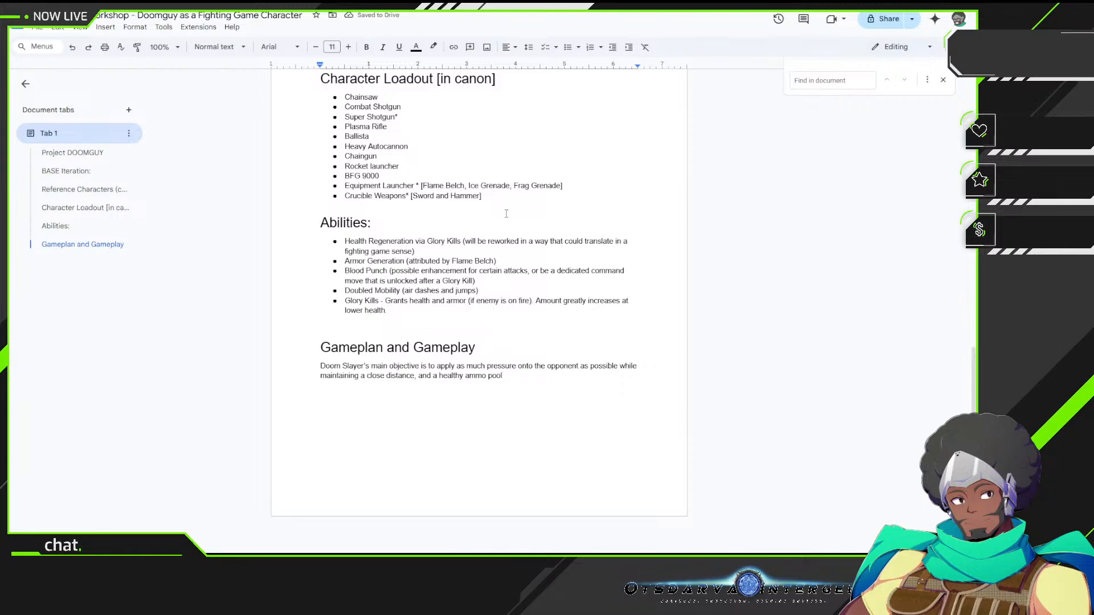
key("BackSpace")
key("BackSpace")
key("BackSpace")
key("BackSpace")
key("BackSpace")
key("BackSpace")
key("BackSpace")
key("BackSpace")
key("BackSpace")
key("BackSpace")
key("BackSpace")
key("BackSpace")
key("BackSpace")
key("BackSpace")
key("BackSpace")
key("BackSpace")
key("BackSpace")
key("BackSpace")
key("BackSpace")
key("BackSpace")
key("BackSpace")
key("BackSpace")
key("BackSpace")
key("BackSpace")
type("a health")
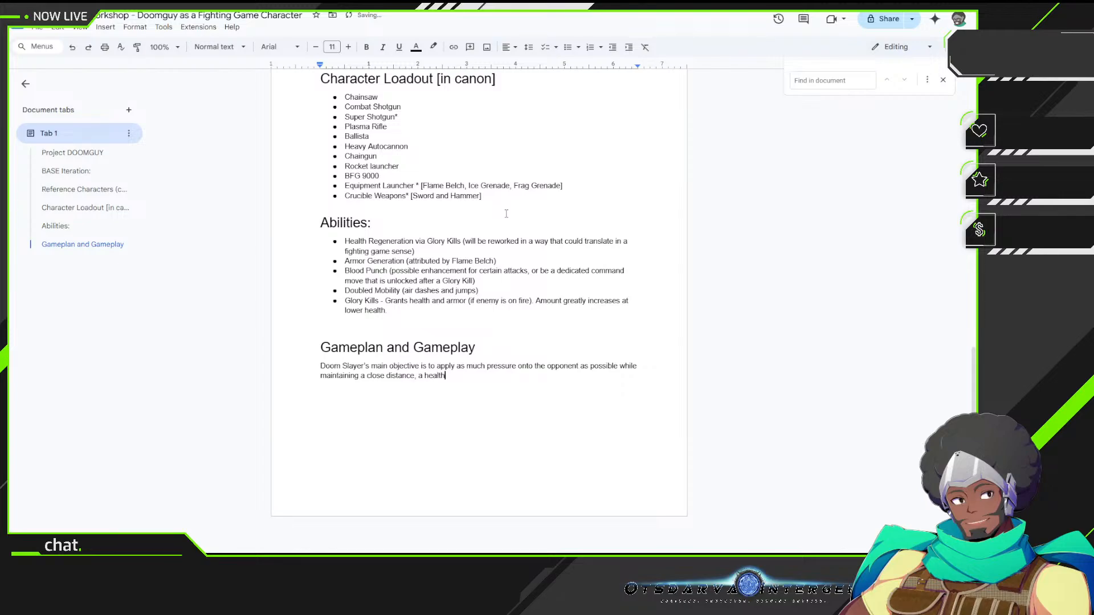
type("y a")
type("ool, and")
Step: Replace "ammo pool, and" with "resource pool, and utilizing as much of their weapons"
key("BackSpace")
key("BackSpace")
key("BackSpace")
key("BackSpace")
key("BackSpace")
key("BackSpace")
key("BackSpace")
key("BackSpace")
key("BackSpace")
key("BackSpace")
key("BackSpace")
key("BackSpace")
key("BackSpace")
key("BackSpace")
key("BackSpace")
type("resource pool,")
type("and")
type("utilizing as much of their we")
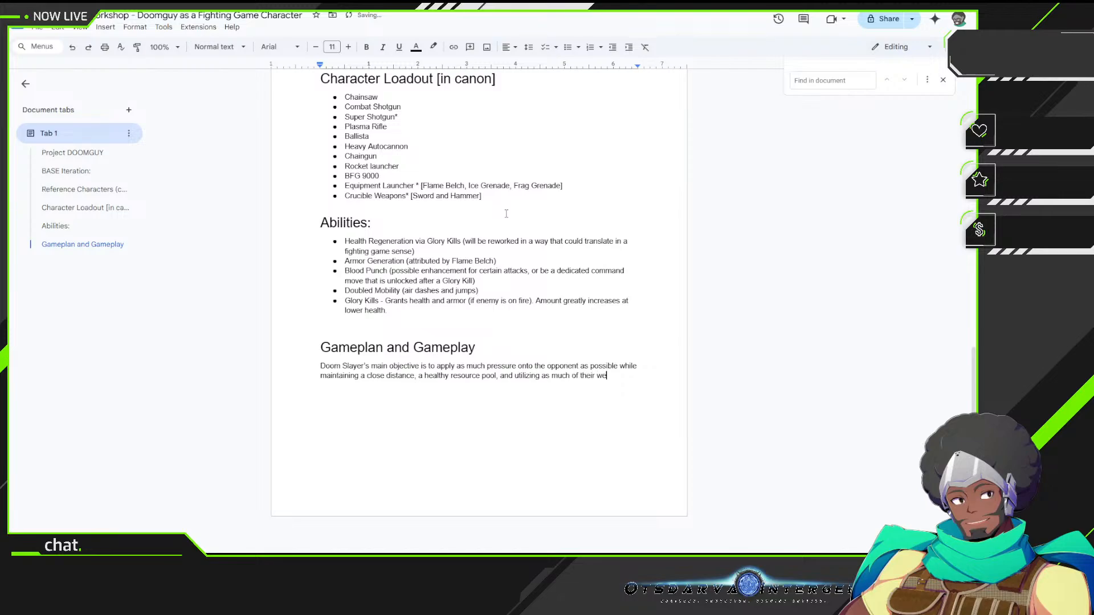
Step: Continue the sentence after "weapons" with "as possible to overwhelm their o"
type("apons as possible to achieve")
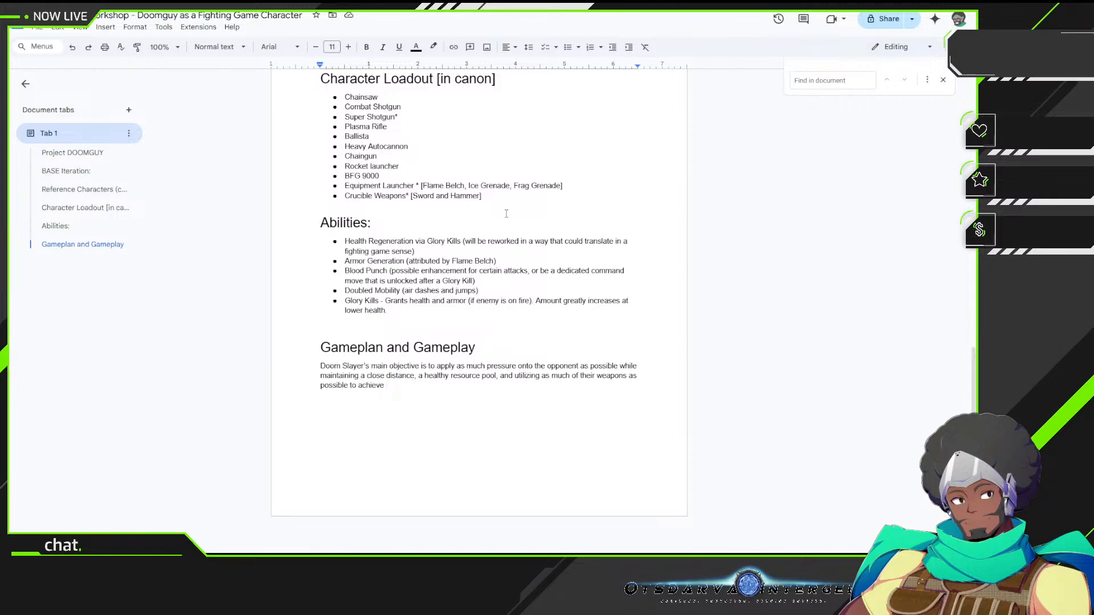
type("crushing")
key("BackSpace")
key("BackSpace")
key("BackSpace")
key("BackSpace")
key("BackSpace")
key("BackSpace")
key("BackSpace")
key("BackSpace")
key("BackSpace")
key("BackSpace")
key("BackSpace")
key("BackSpace")
key("BackSpace")
key("BackSpace")
key("BackSpace")
key("BackSpace")
key("BackSpace")
type("to overwhelm their o")
Step: Insert "and mobility" after "weapons" in the objective sentence
key("Left")
key("Left")
key("Left")
key("Left")
key("Left")
key("Left")
key("Left")
key("Left")
key("Left")
key("Left")
key("Left")
key("Left")
key("Left")
key("Left")
key("Left")
type("and mobil")
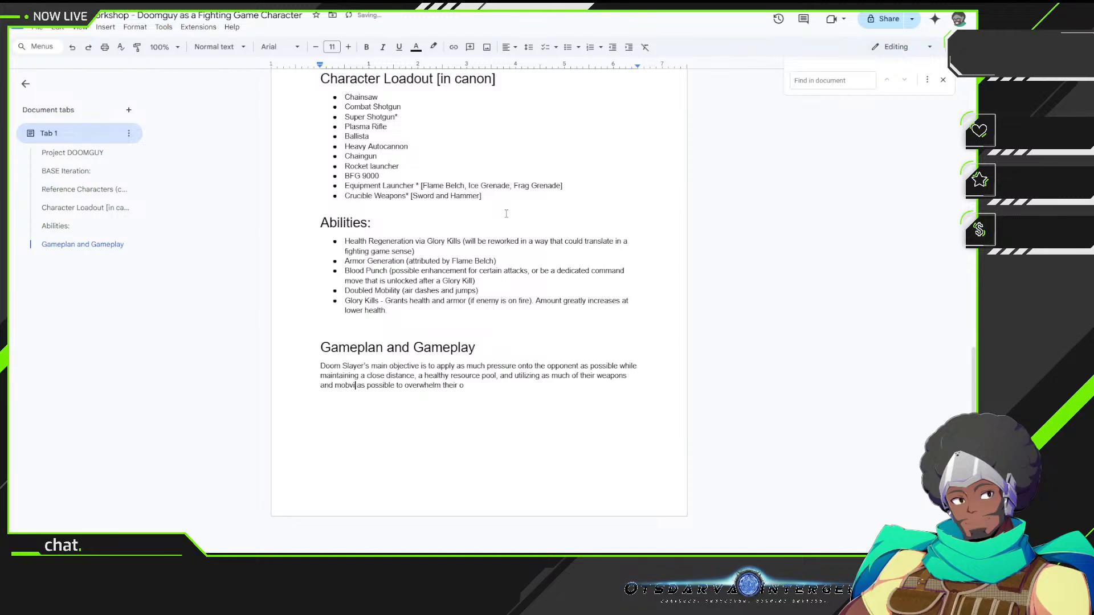
type("ity")
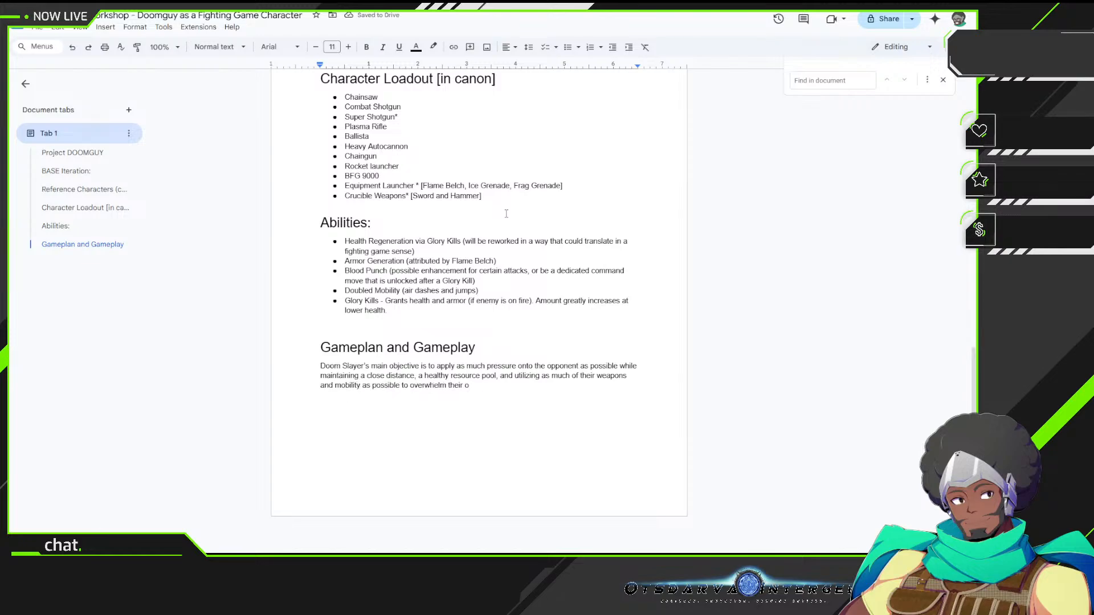
Step: Remove "as possible" and the unfinished "their o" so the sentence ends with "weapons and mobility to overwhelm."
key("BackSpace")
key("BackSpace")
key("BackSpace")
key("BackSpace")
key("BackSpace")
key("BackSpace")
key("Left")
key("Left")
key("Left")
key("Left")
key("Left")
key("Left")
key("Left")
key("Left")
key("Left")
key("Left")
key("Left")
key("Left")
key("Left")
key("Left")
key("Left")
key("BackSpace")
key("BackSpace")
key("BackSpace")
key("BackSpace")
key("BackSpace")
key("BackSpace")
key("BackSpace")
key("BackSpace")
key("BackSpace")
key("BackSpace")
key("BackSpace")
key("BackSpace")
Step: Add "The phrase "move or die" must come to mind, as he would be given a small HP pool/defense rating"
type("The phrase \"")
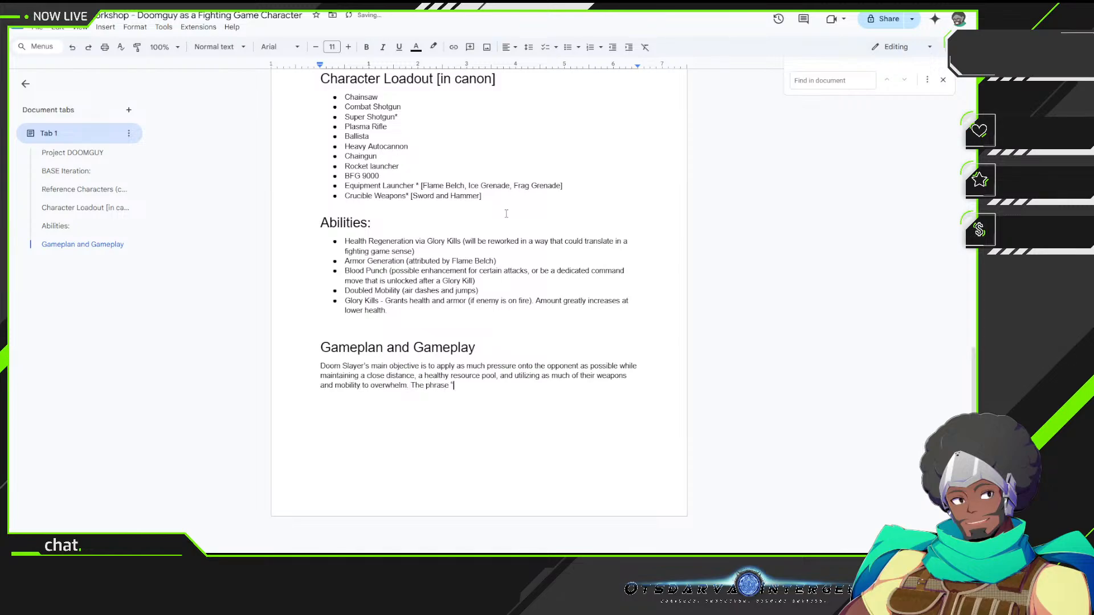
type("move or die\" must come to mind")
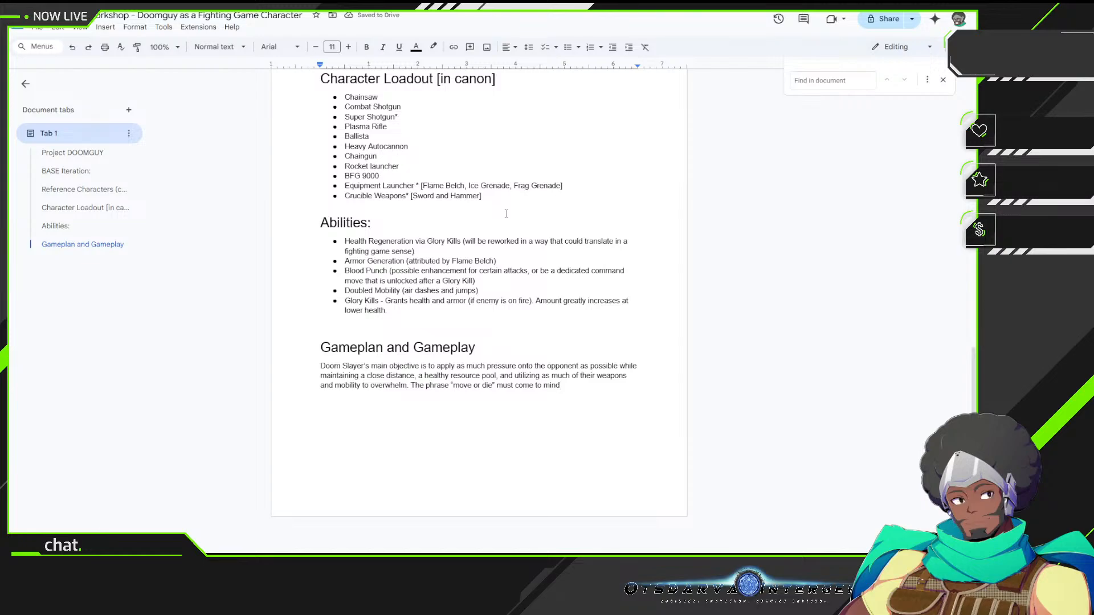
type(", as he would be gi")
key("BackSpace")
type("ven a small ")
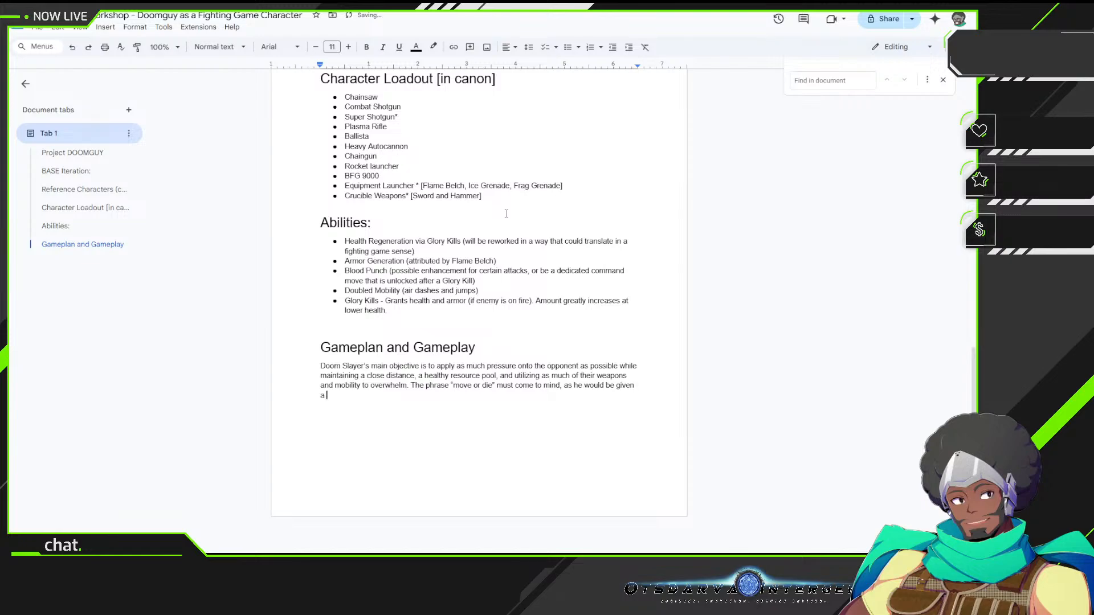
type("HP pool/defense rating")
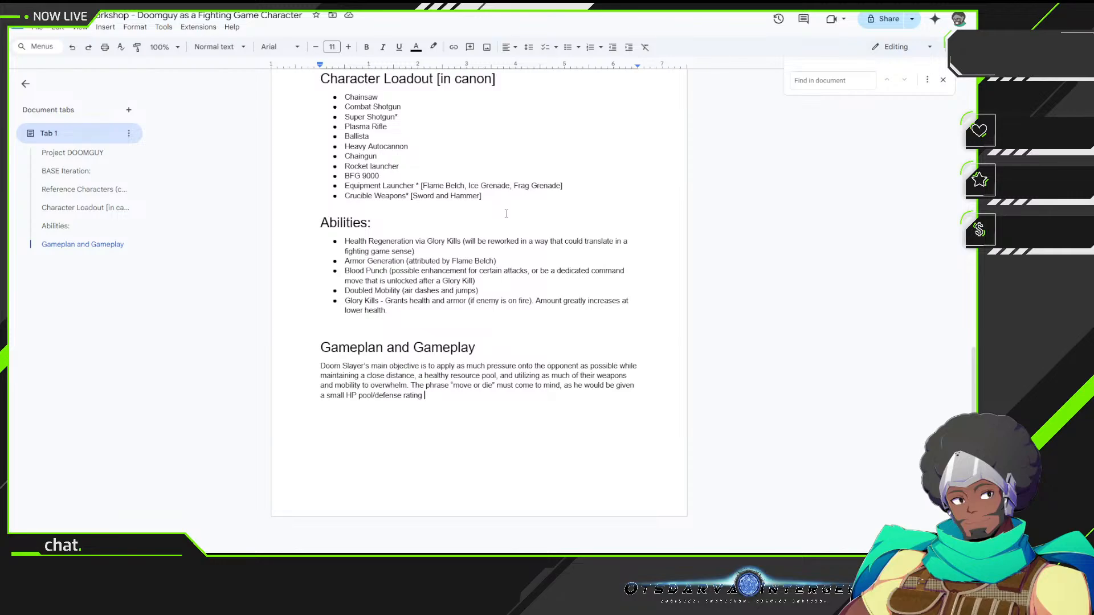
Step: Finish the sentence with "to balance out the mobility and access to resources available to them." and start a new line
type("to balance out the mobility and access t")
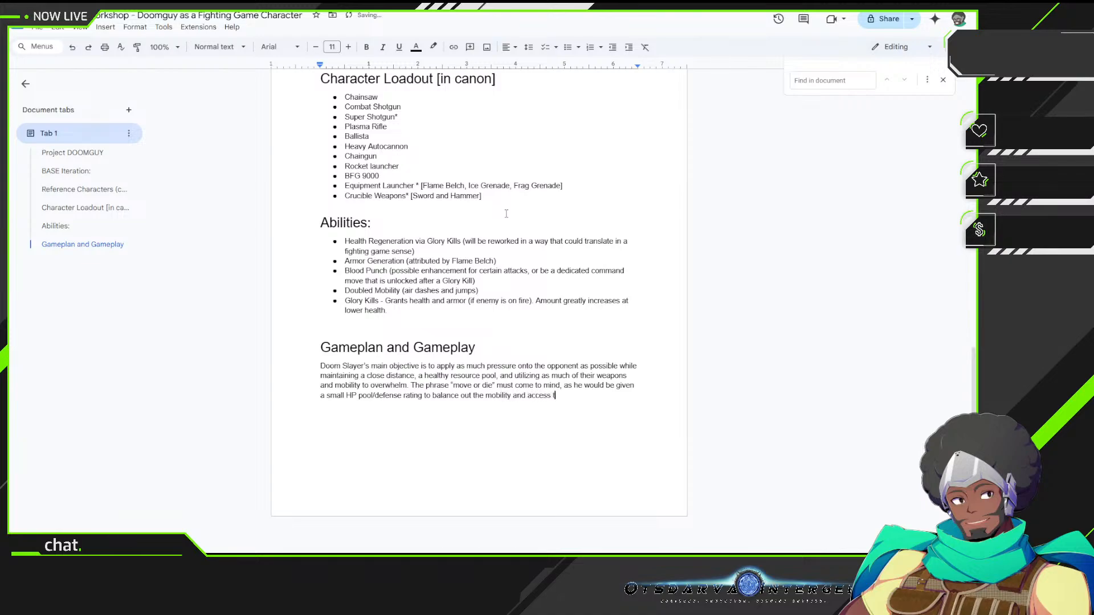
type("o resources available to them.")
key("Return")
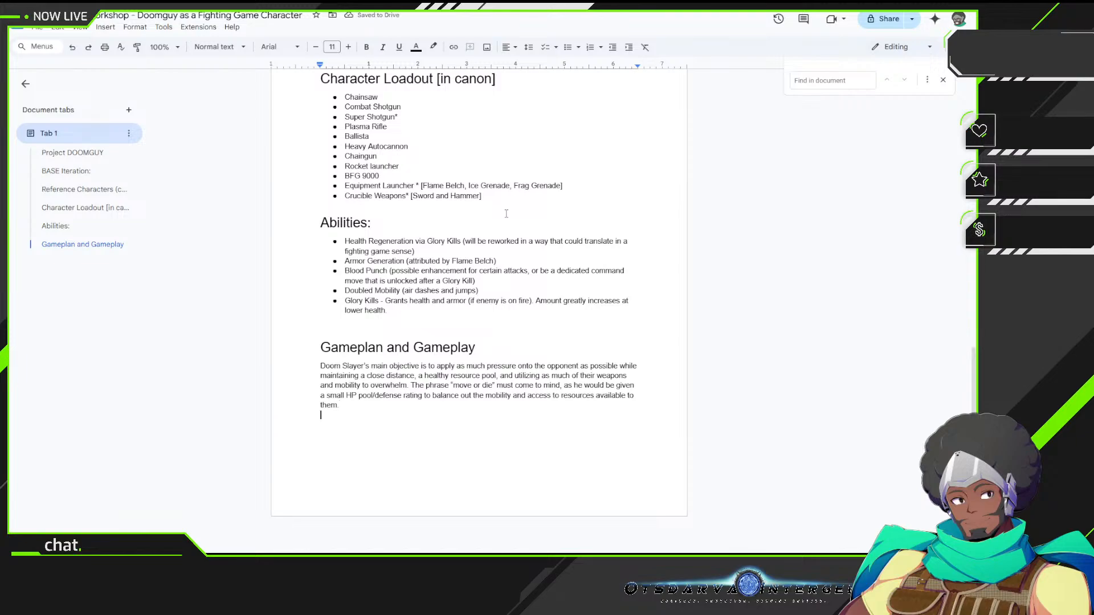
Step: Add a "BENCHMARK:" line in the Title style between the objective paragraph and the BASE Iteration heading
scroll(506, 214, "up", 12)
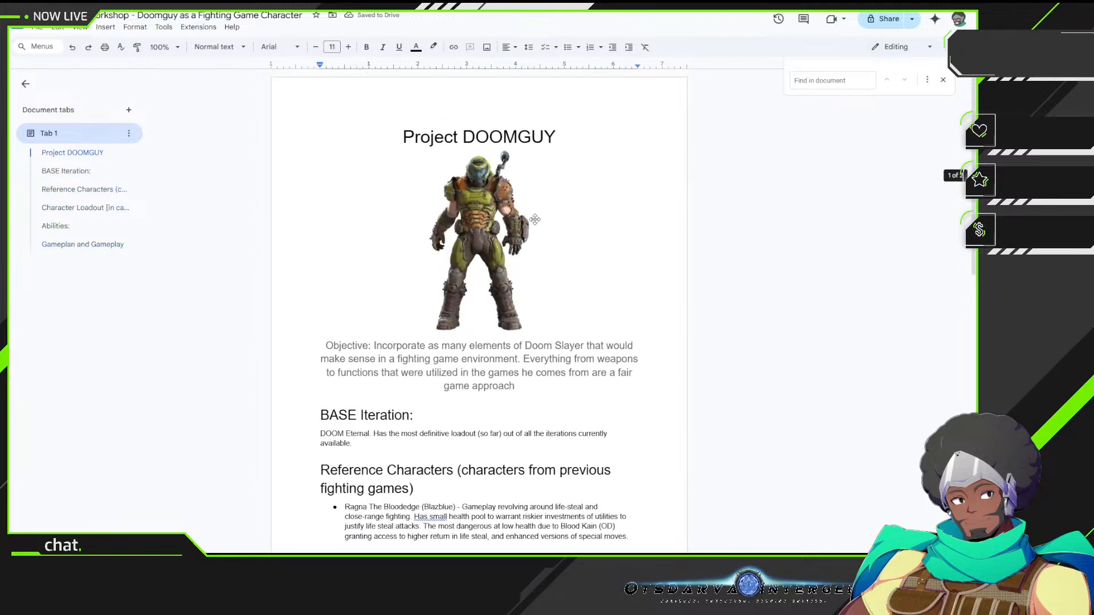
left_click(534, 389)
key("Return")
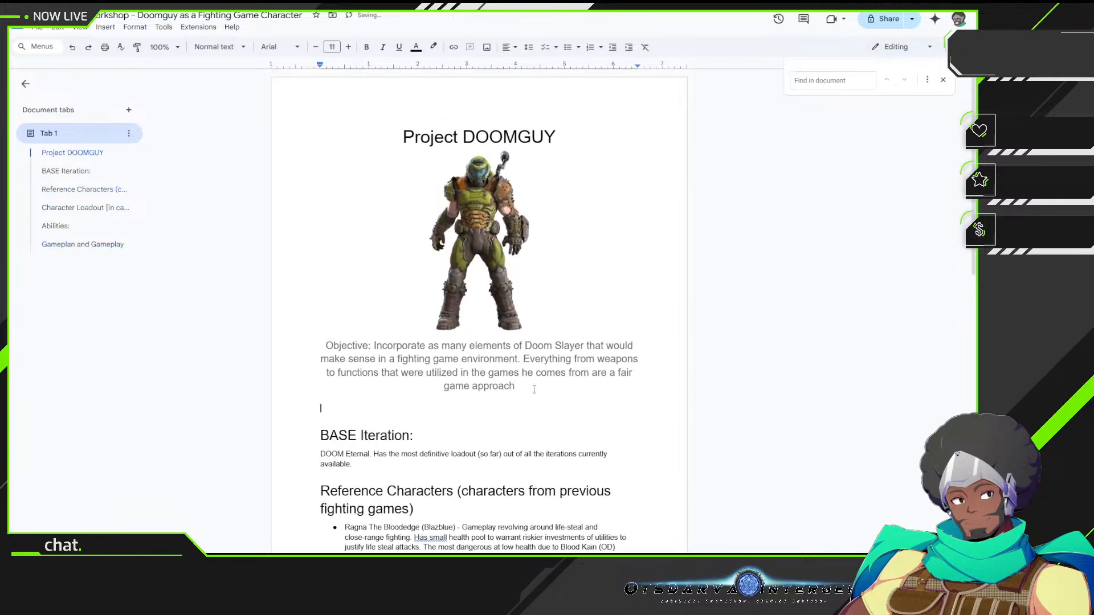
left_click(218, 46)
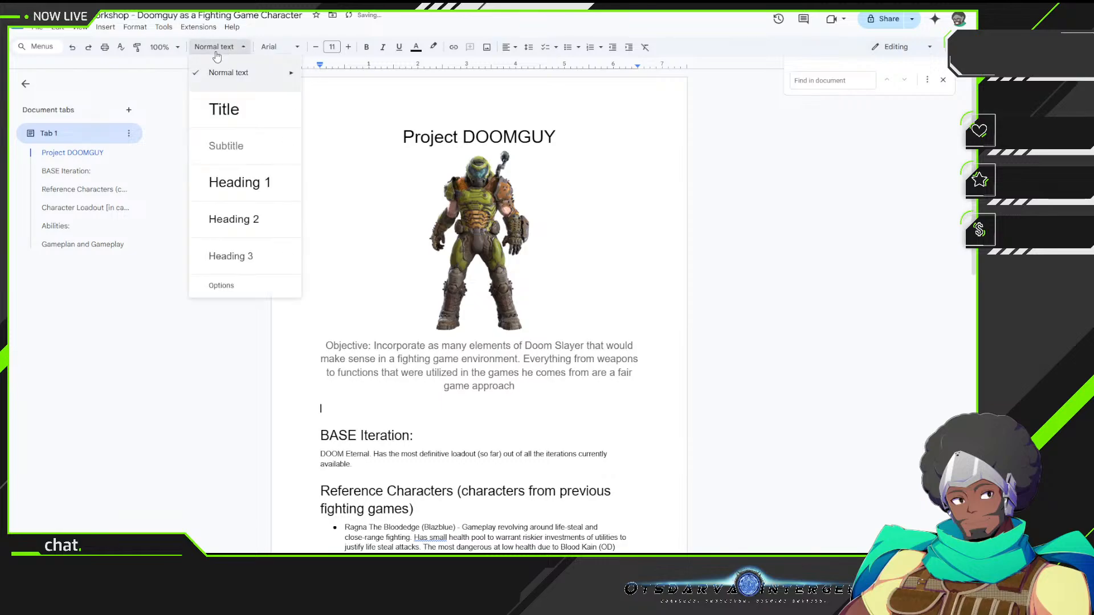
mouse_move(239, 112)
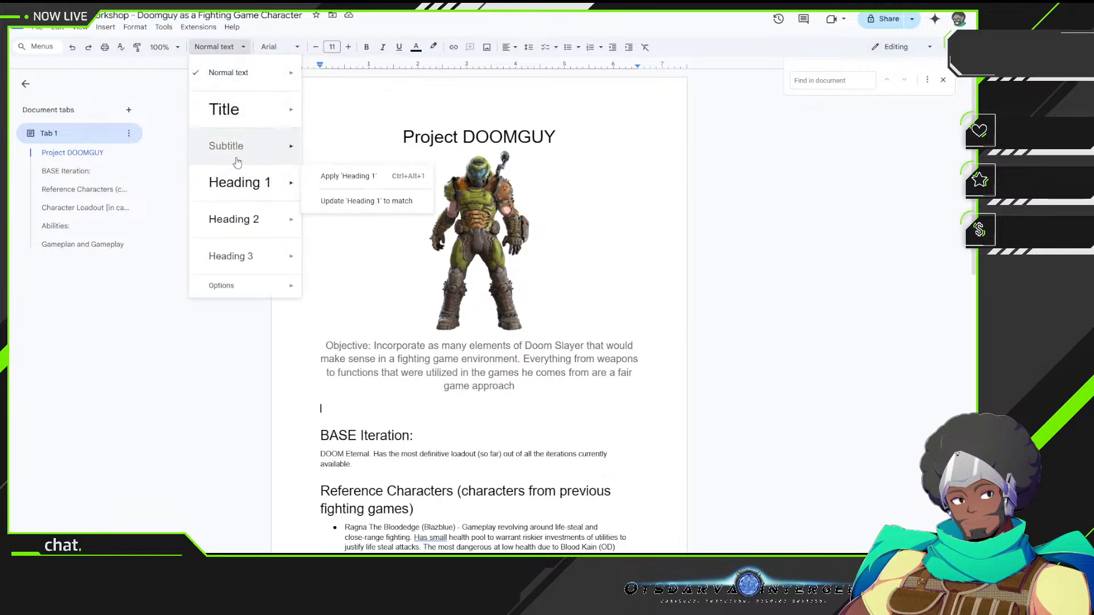
mouse_move(234, 135)
left_click(238, 111)
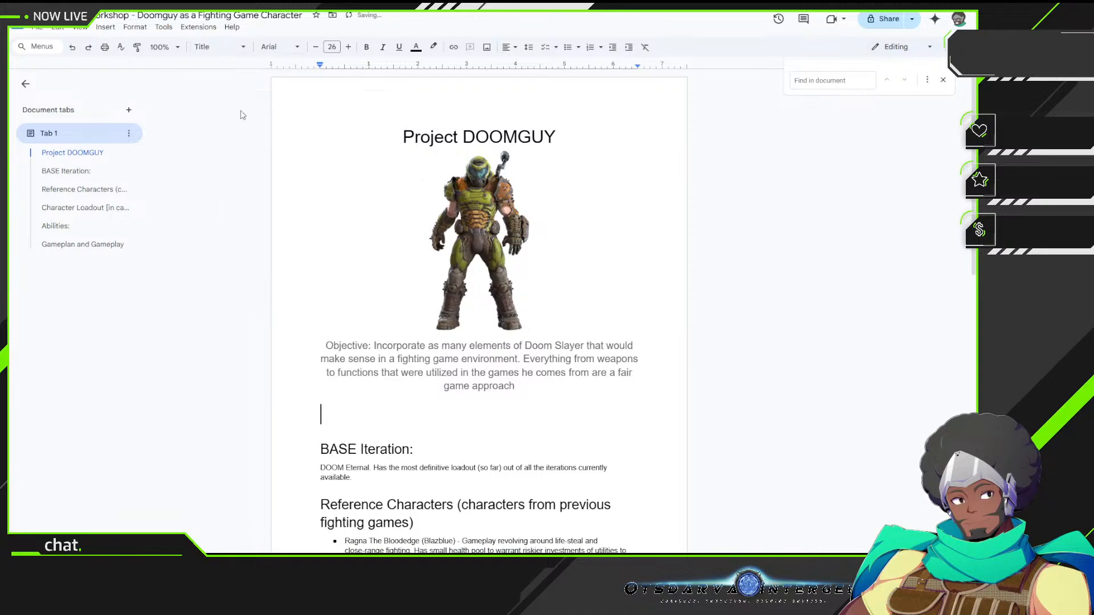
type("BENCHMARK:")
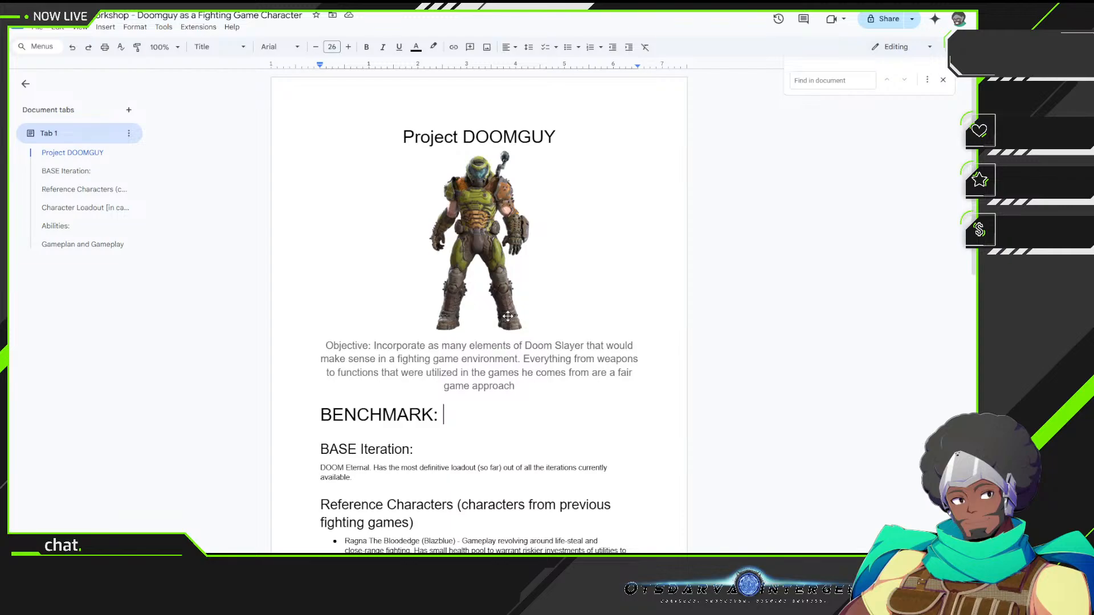
type("Since")
key("BackSpace")
key("BackSpace")
key("BackSpace")
key("BackSpace")
key("BackSpace")
key("BackSpace")
Step: Below BENCHMARK, write "Guest characters must fit within the possible 4 or 5 button control scheme that is commonplace within"
key("Return")
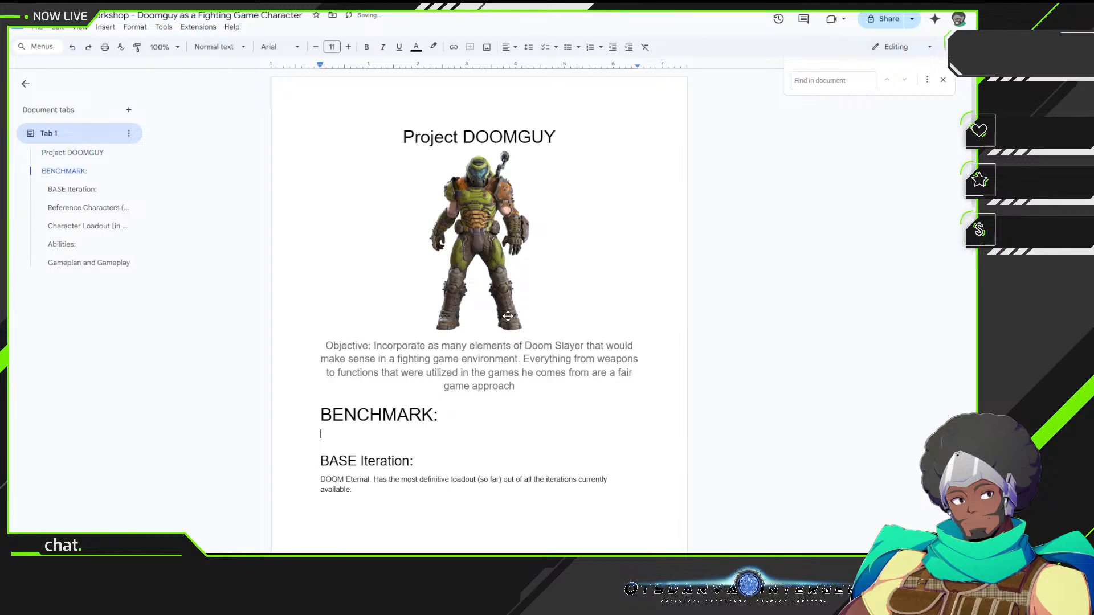
type("Guest characters must fit within the po")
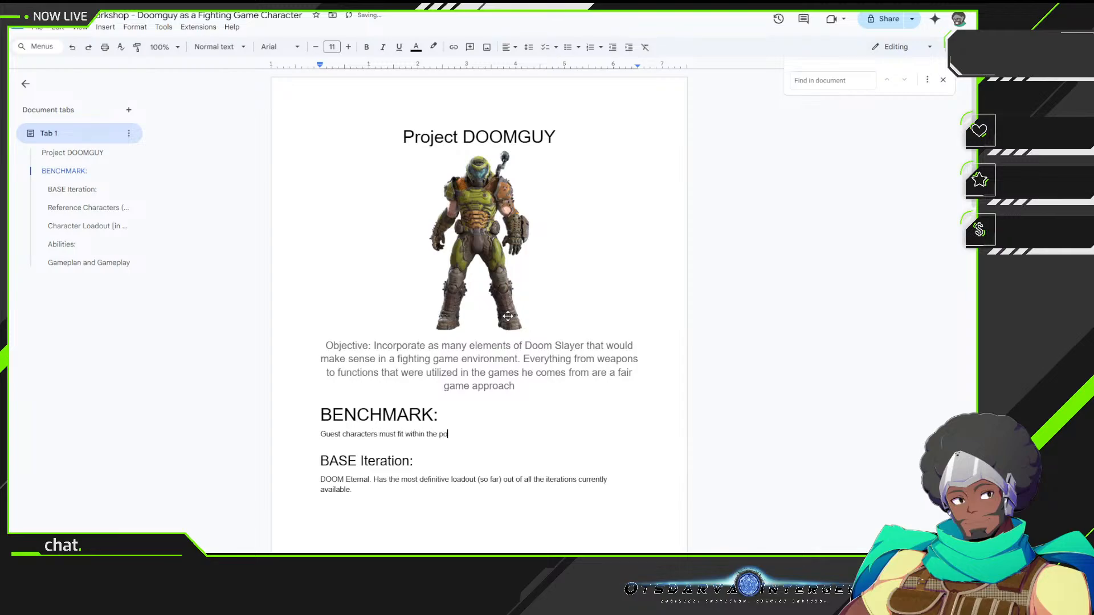
type("ssible 4 or 5 button control scheme that is")
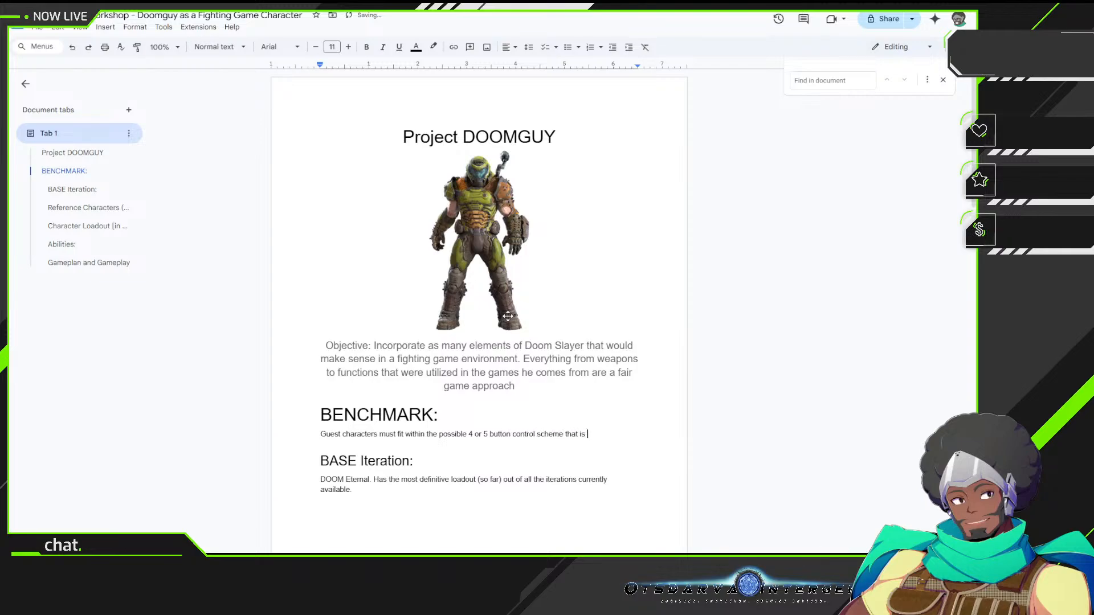
type(" commonplace within ")
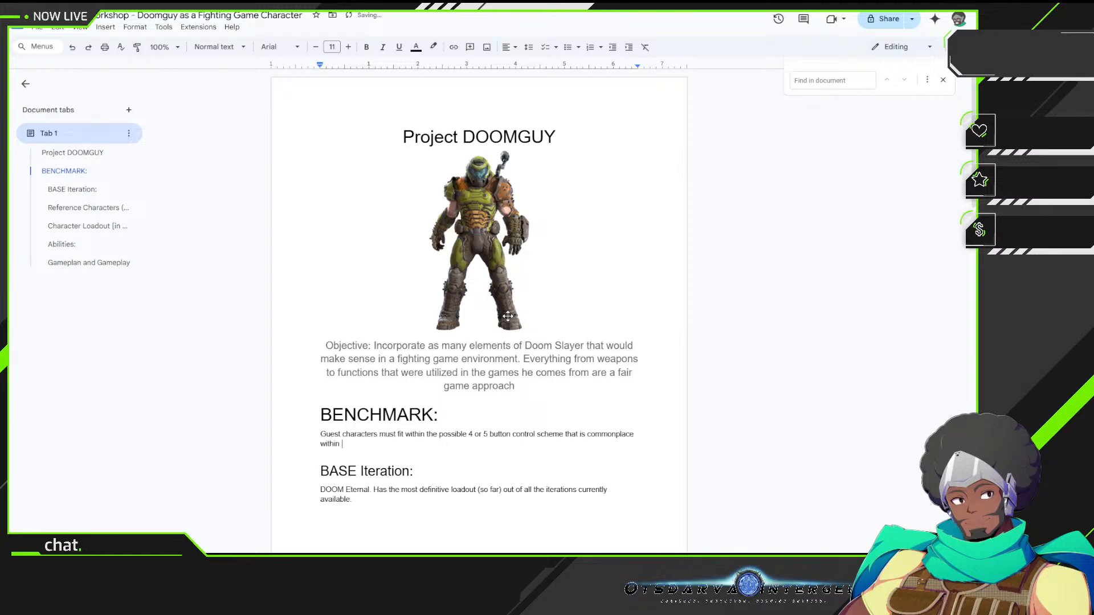
Step: Finish the benchmark sentence with "other kinds of team games, or games known to have guests involved."
type("other kinds of team games, or")
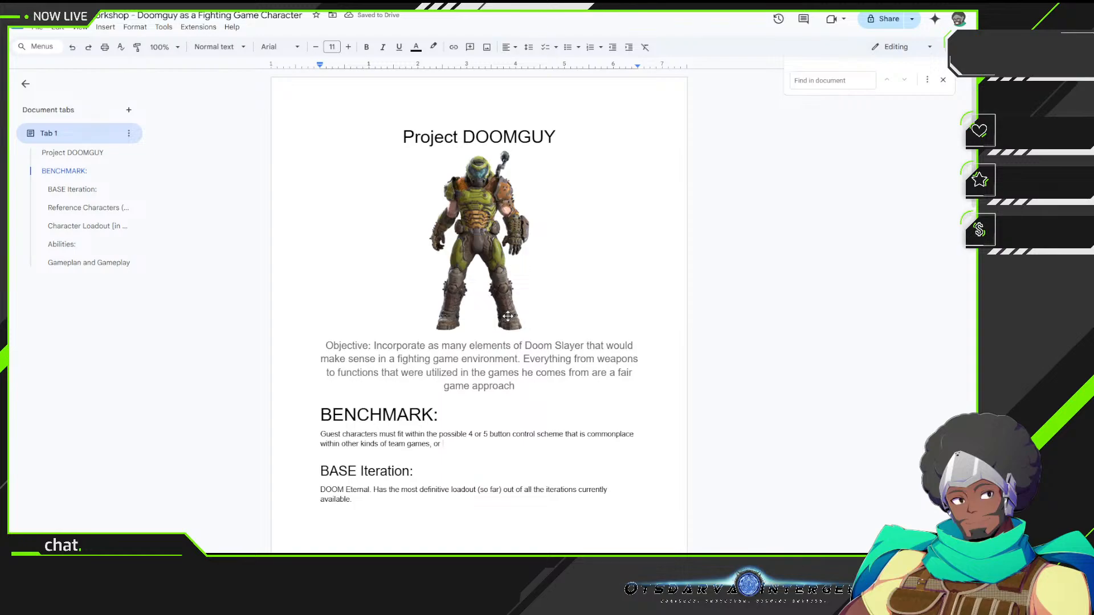
type("games known to have guests")
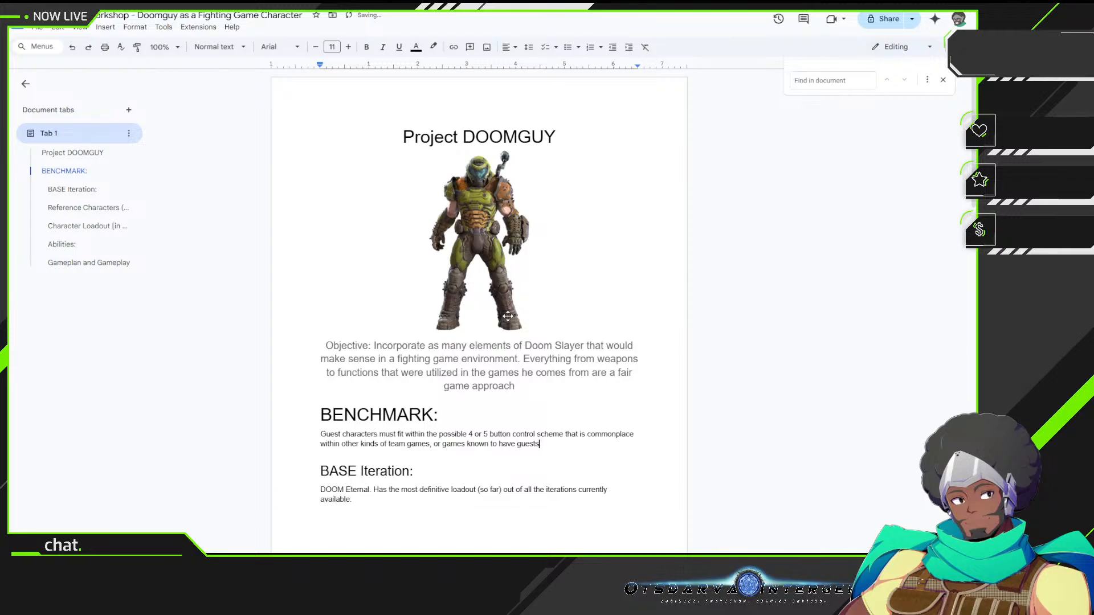
type(" involved")
Step: Add an "Incorporation" heading in the Heading 1 style below the Gameplan and Gameplay paragraph and start a new line
scroll(552, 297, "down", 5)
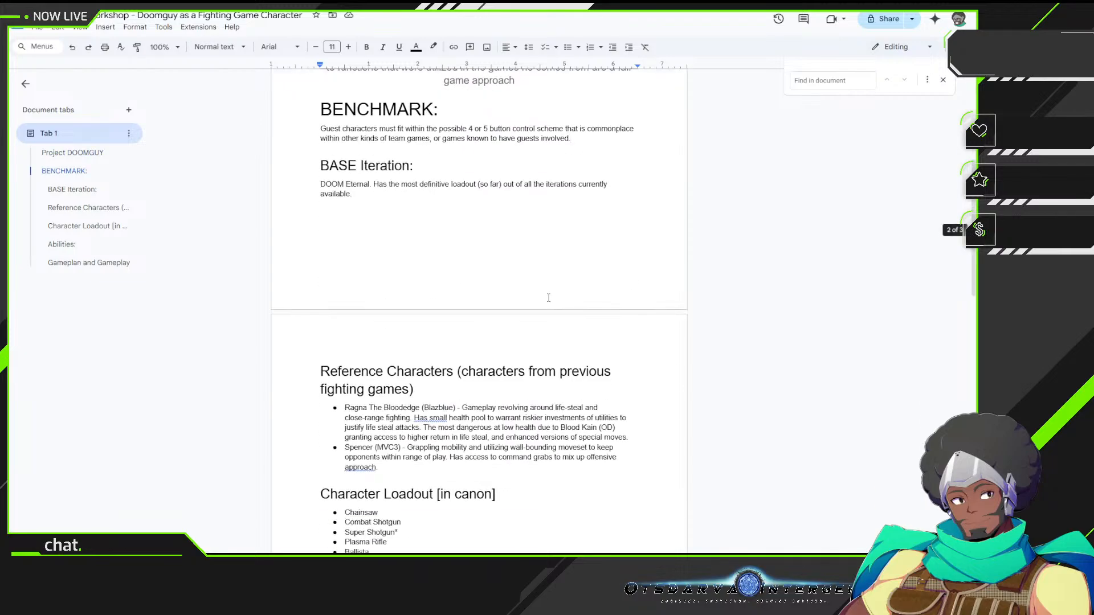
scroll(511, 344, "down", 6)
scroll(484, 383, "down", 8)
scroll(485, 387, "up", 7)
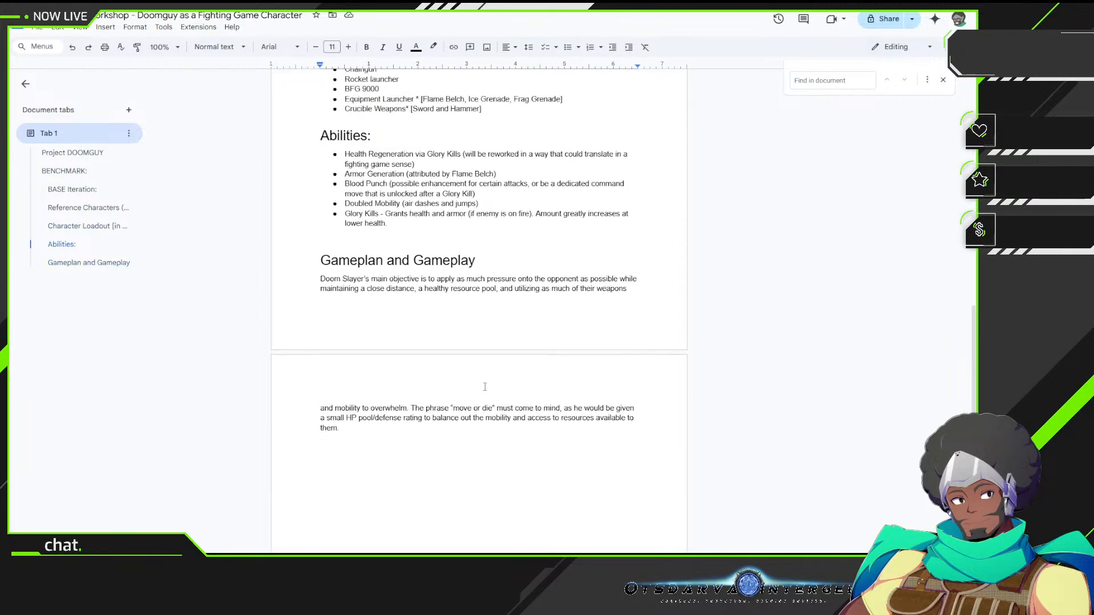
scroll(485, 386, "down", 5)
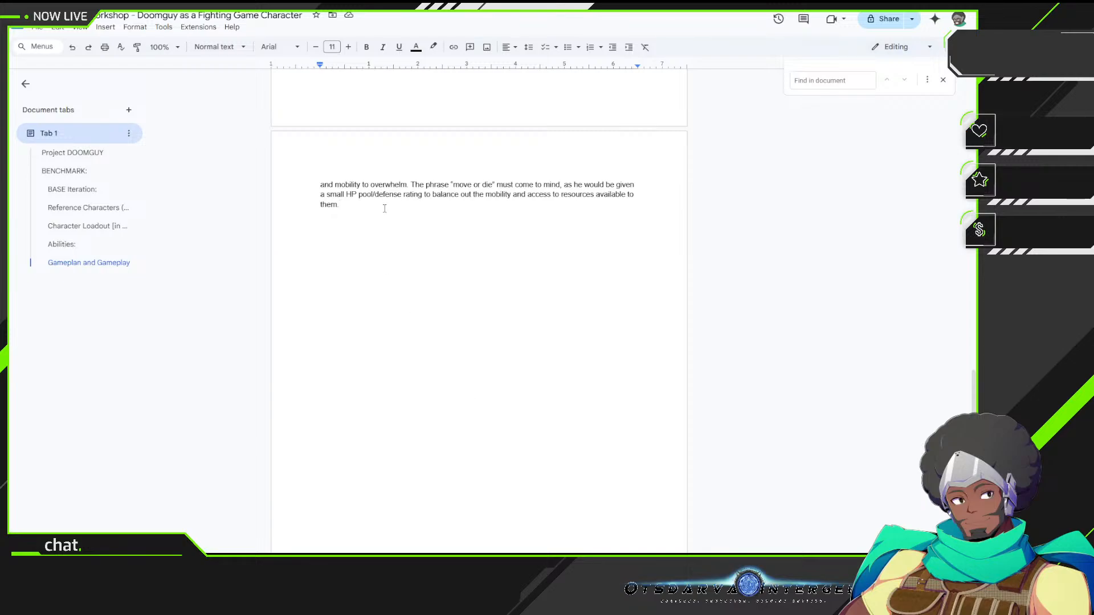
scroll(385, 209, "up", 5)
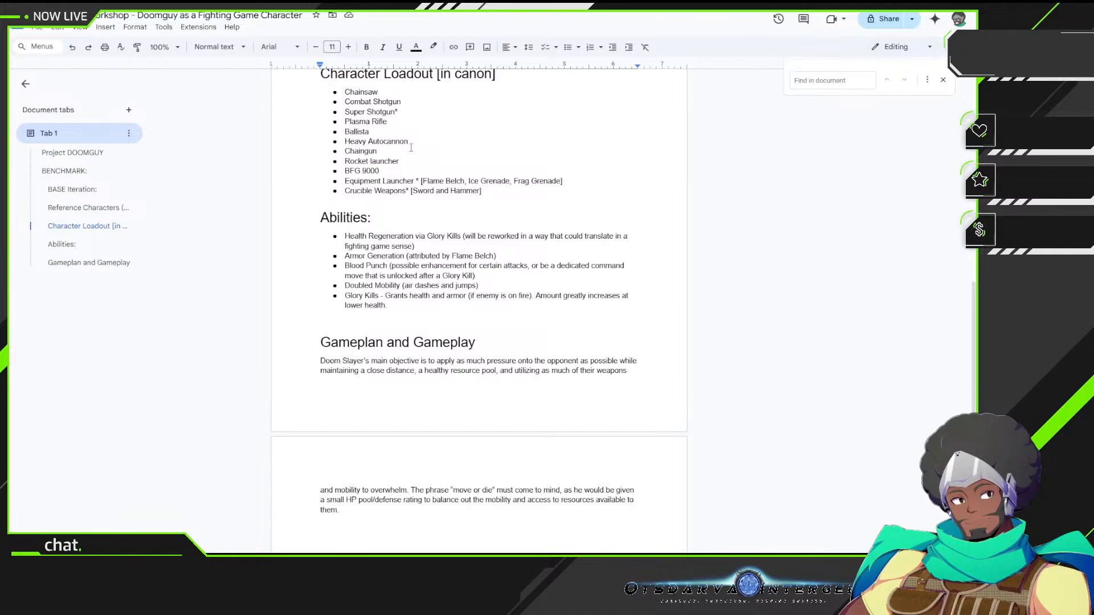
key("Return")
key("Return")
left_click(215, 53)
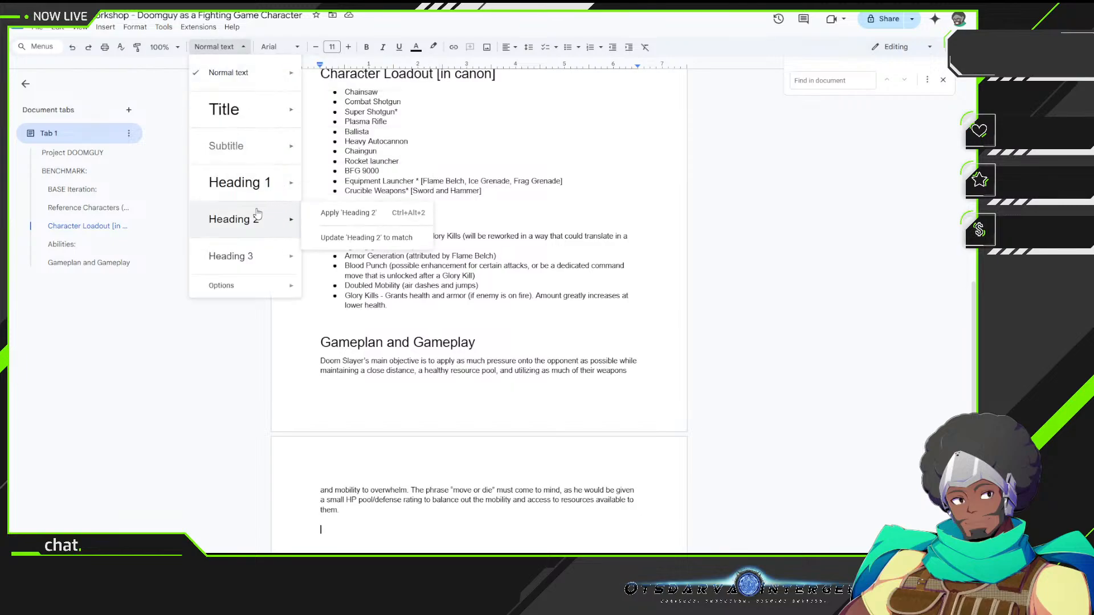
left_click(229, 183)
type("Incorporation")
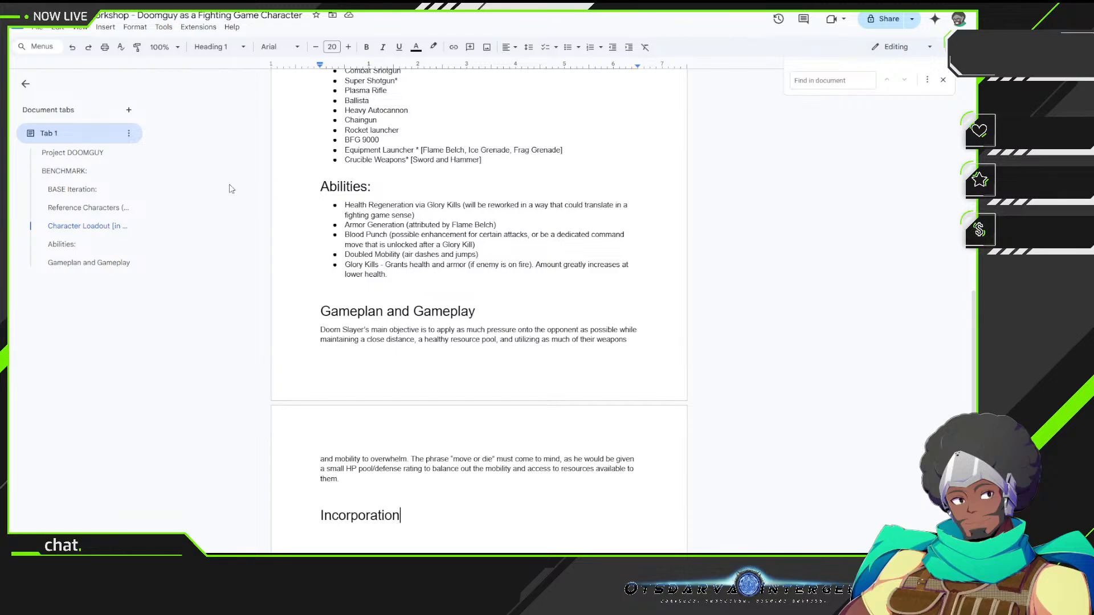
key("Return")
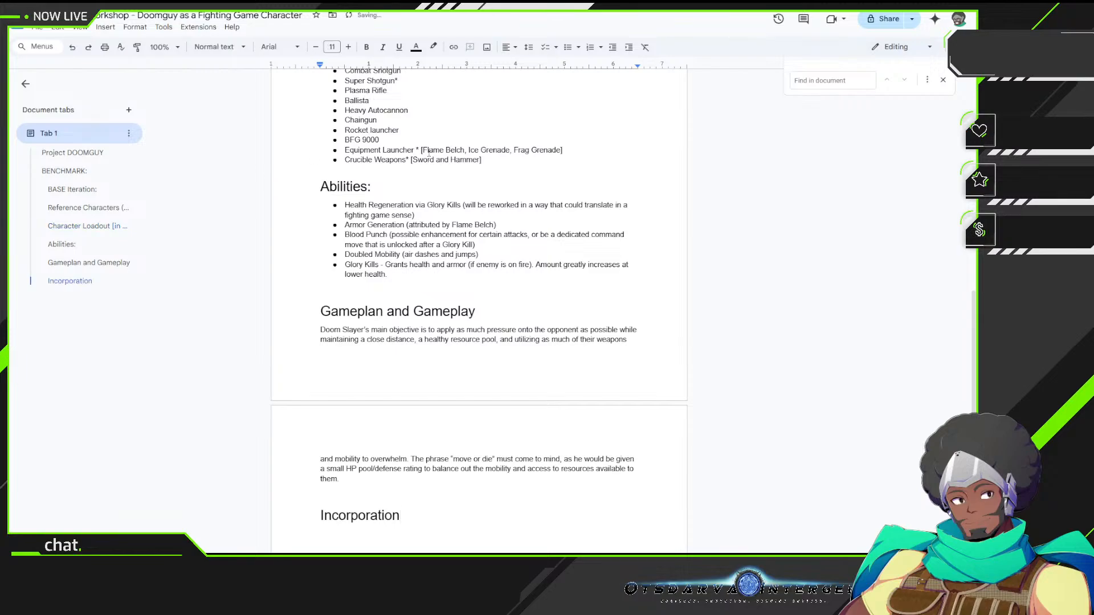
scroll(449, 144, "up", 3)
scroll(445, 138, "down", 4)
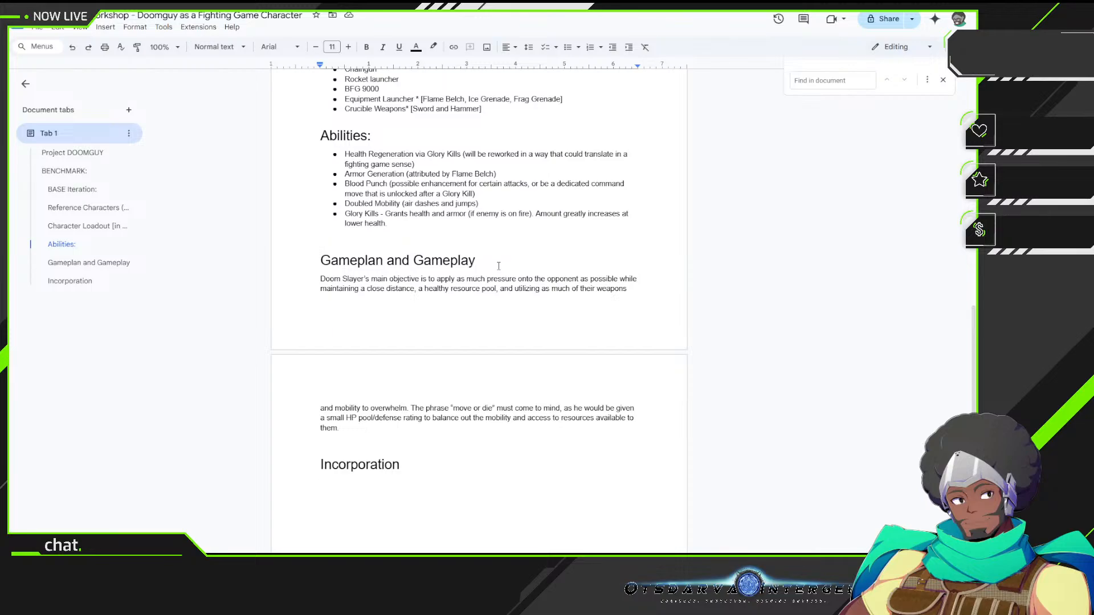
type("Flame")
key("BackSpace")
key("BackSpace")
key("BackSpace")
key("BackSpace")
key("BackSpace")
Step: Start a Heading 3 entry under Incorporation with "Flame Belch - "
left_click(218, 47)
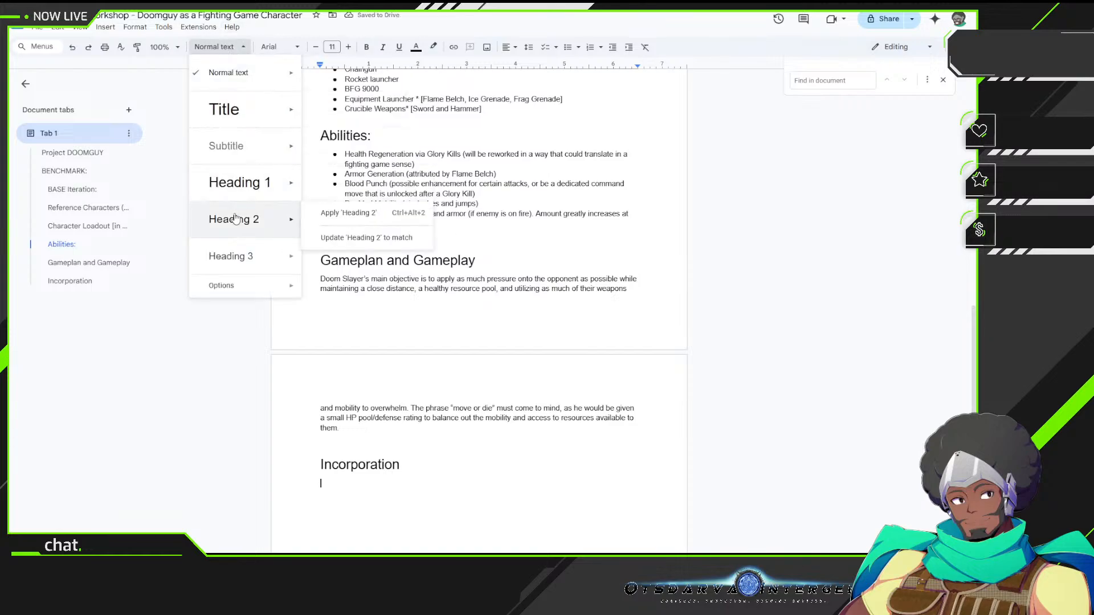
mouse_move(237, 246)
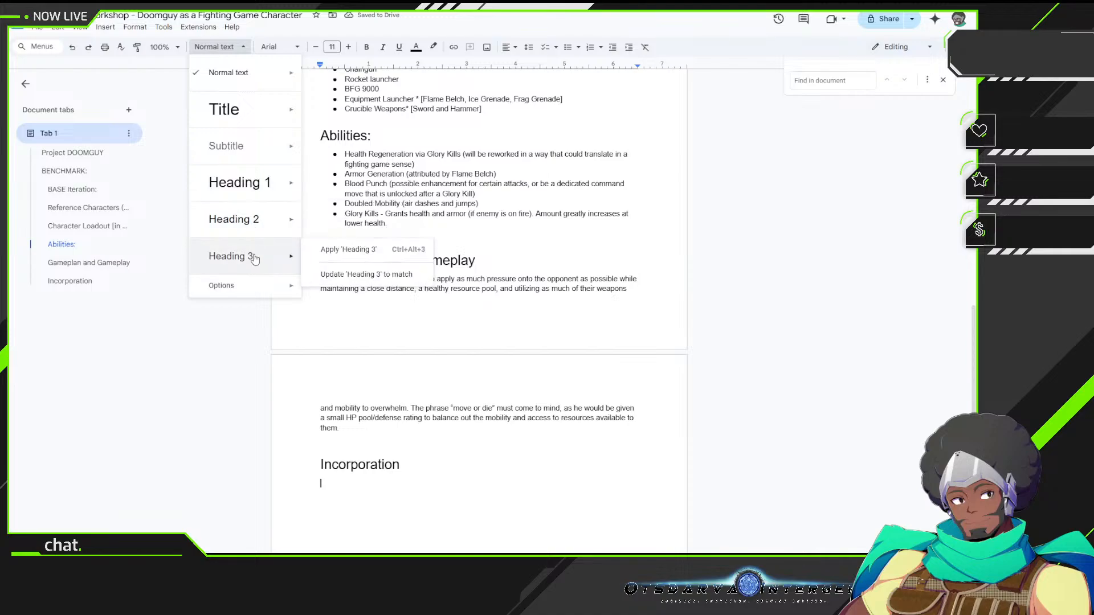
left_click(349, 249)
type("Flame Bel")
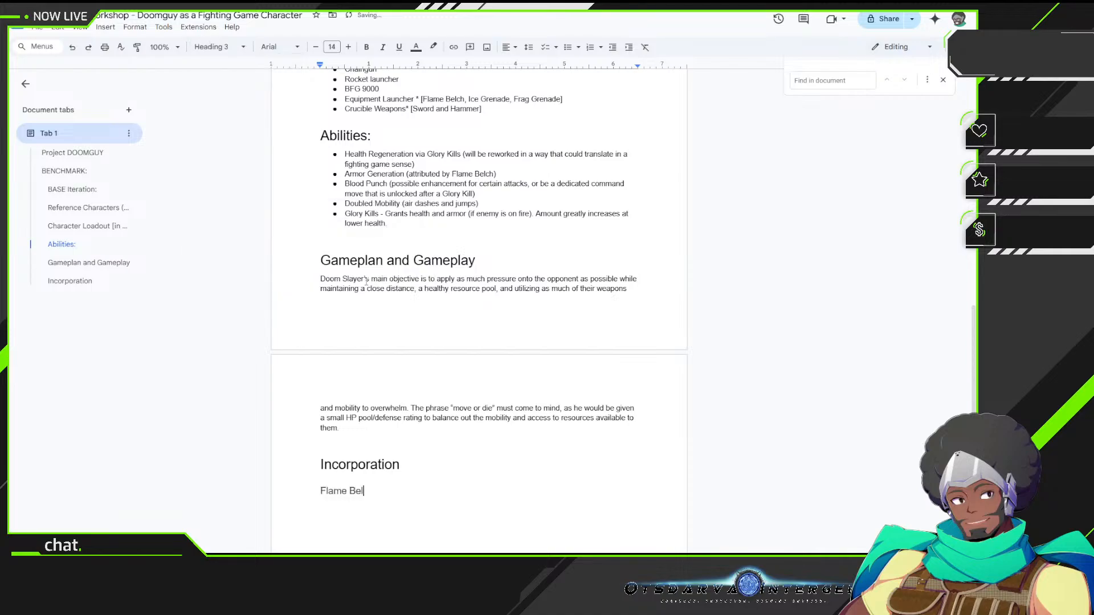
type("ch - ")
type("To it's")
key("BackSpace")
key("BackSpace")
key("BackSpace")
key("BackSpace")
key("BackSpace")
key("BackSpace")
key("BackSpace")
Step: Describe Flame Belch with "Similar to its counterpart, it DOES NOT do damage"
type("Similar to it's couterpart")
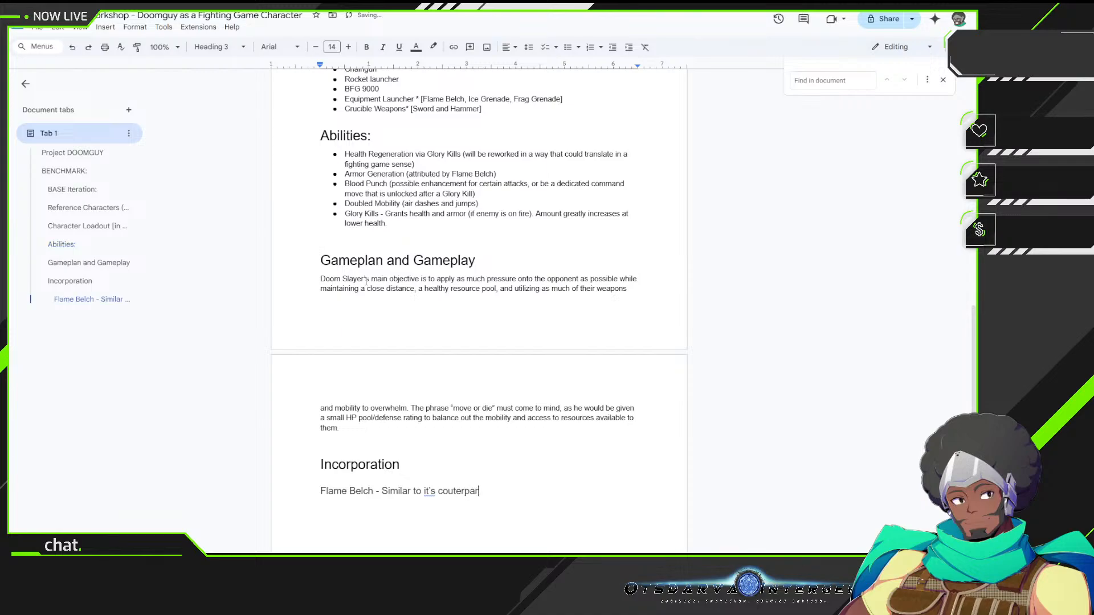
key("BackSpace")
key("BackSpace")
key("BackSpace")
key("BackSpace")
key("BackSpace")
key("BackSpace")
key("BackSpace")
key("BackSpace")
key("BackSpace")
key("BackSpace")
key("BackSpace")
key("BackSpace")
key("BackSpace")
type("s counterpart, it DOES NOT do d")
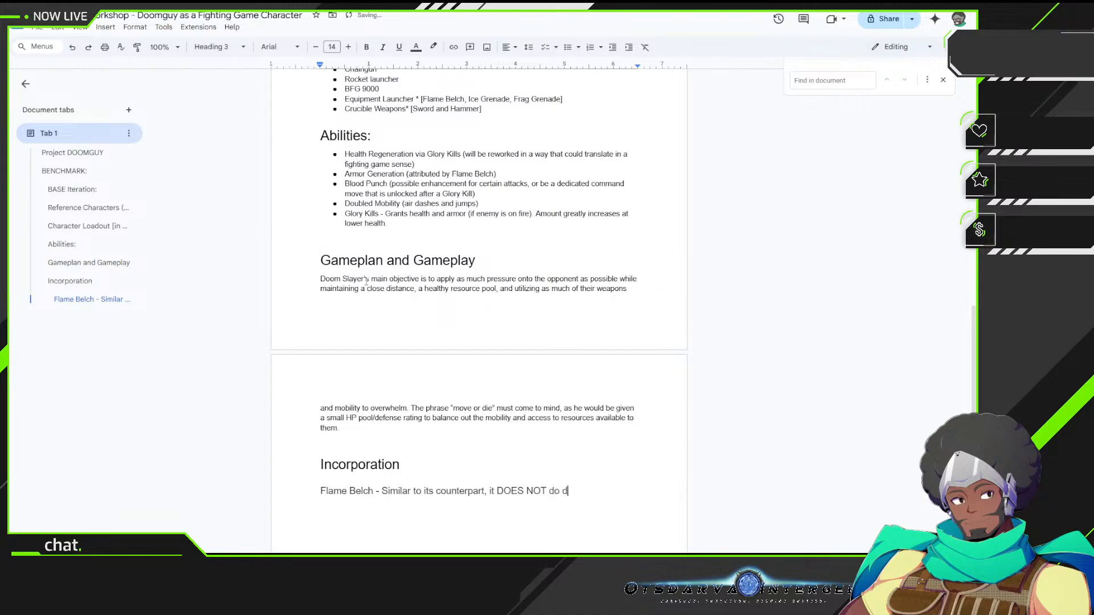
type("amage")
Step: Continue the entry with "However, it opens up the enemy to be siphoned of not only health, but armor as well when followed up with a Glory attack."
type(". However, it opens u")
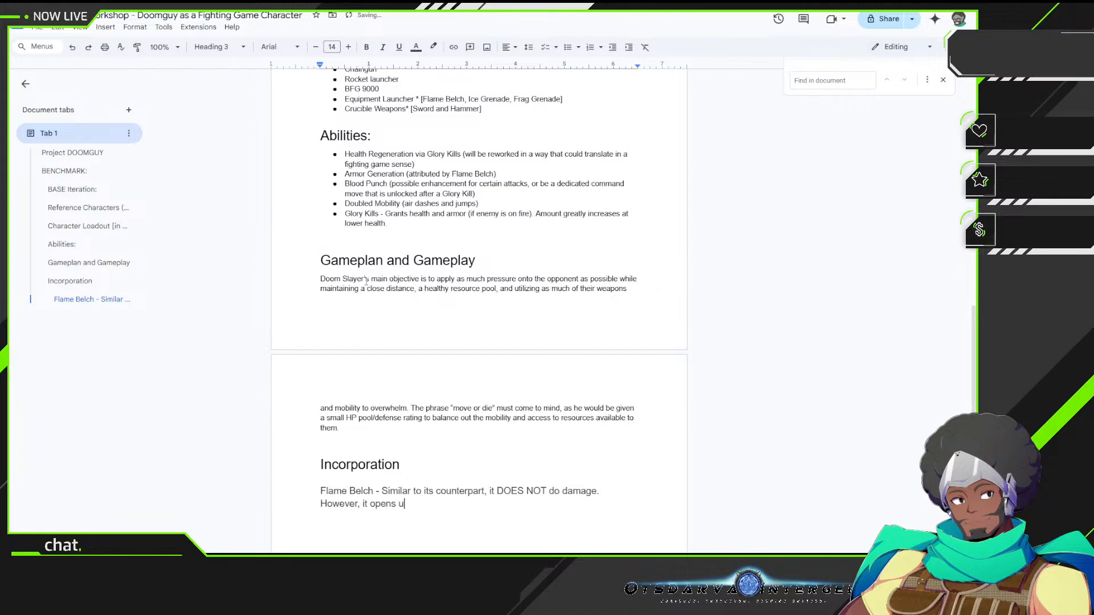
type("p the enemy to be siphoned of not ")
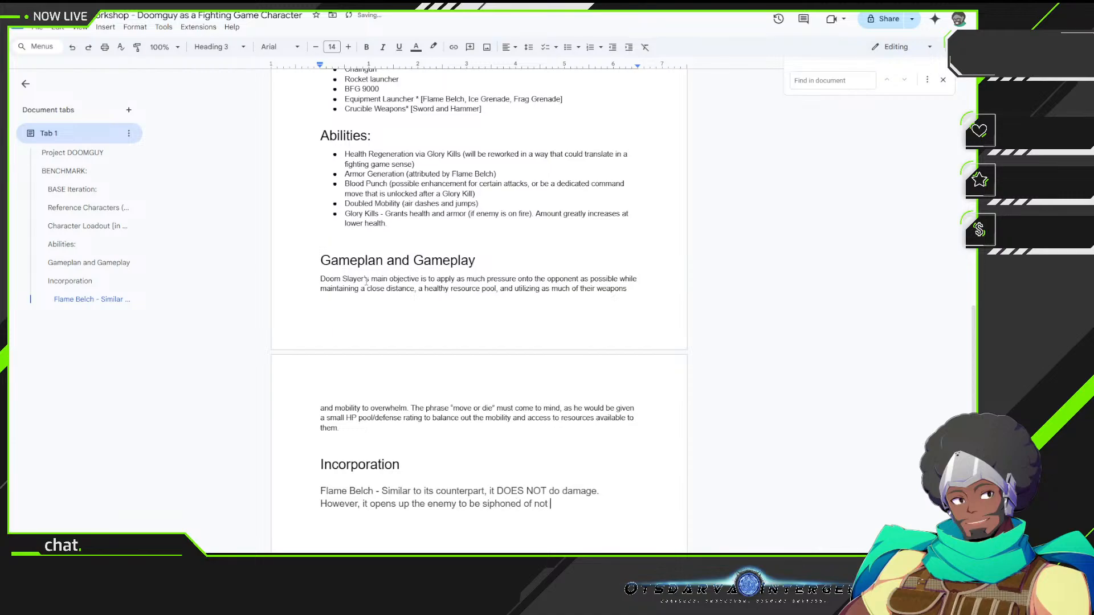
type("only health, but armor as")
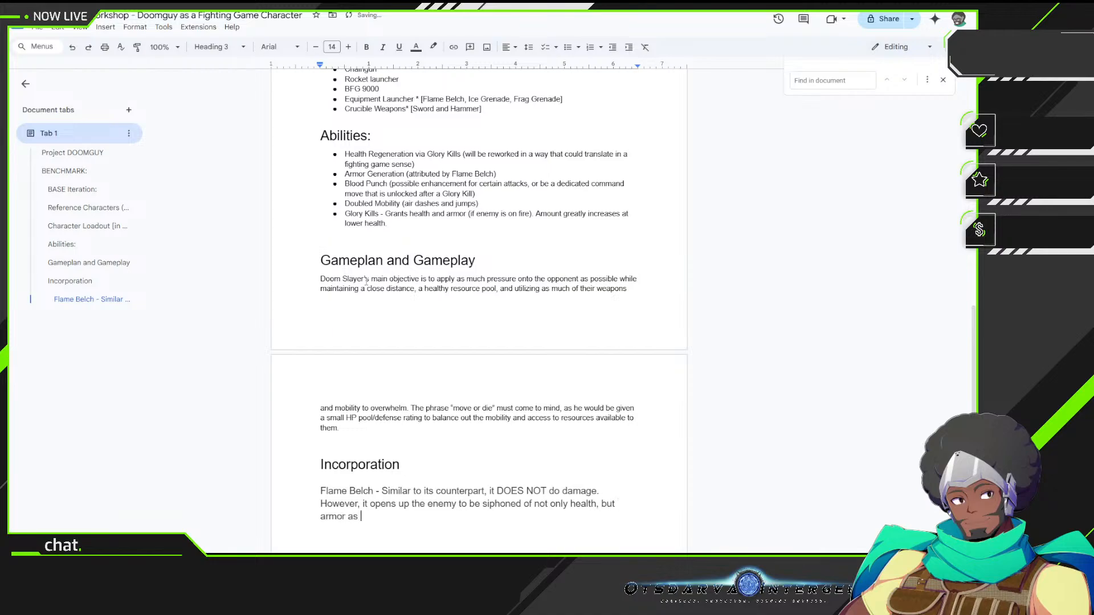
type(" well when followed up with a Gl")
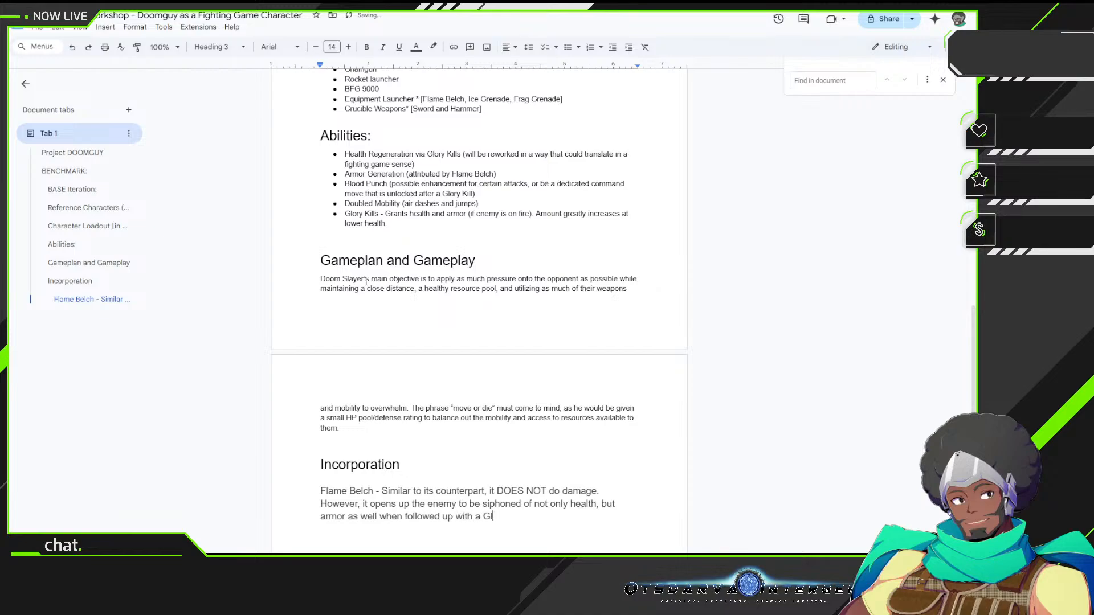
type("ory attack")
key("Return")
key("BackSpace")
Step: Add "Can apply the flame to grounded characters that are suffering from a hard knockdown; a long time to tech from" to the entry
type("Can apply the flame to ")
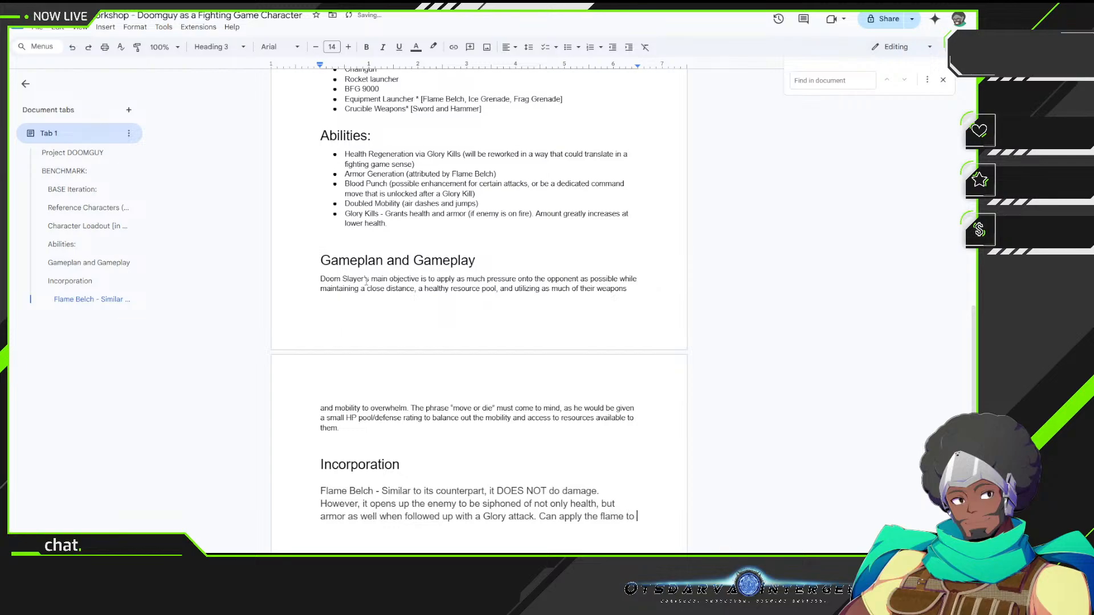
type("grounded characters")
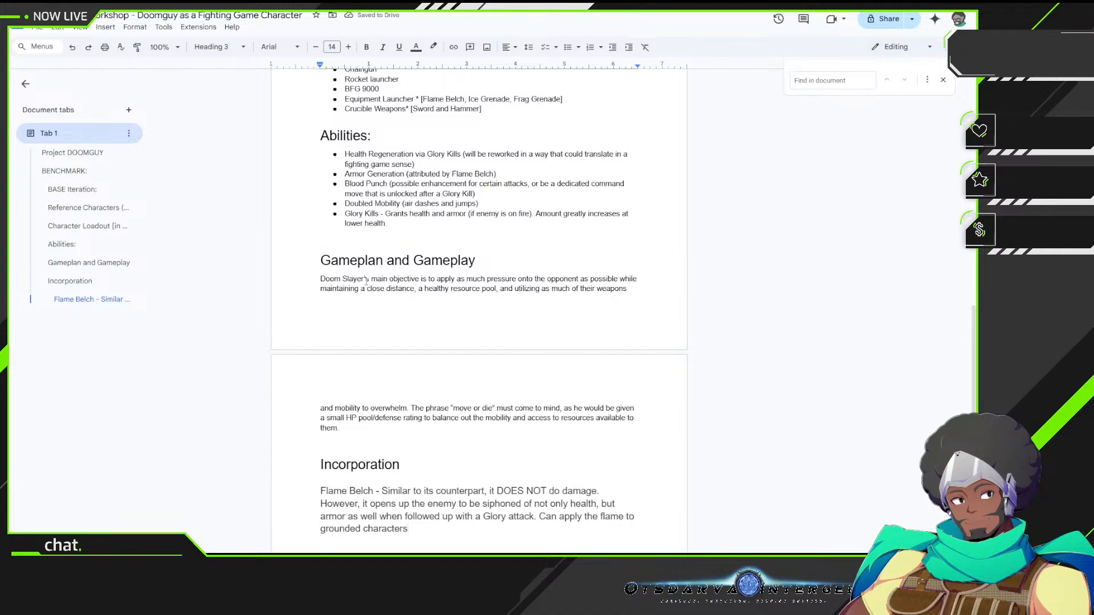
type(" that are")
scroll(390, 276, "down", 4)
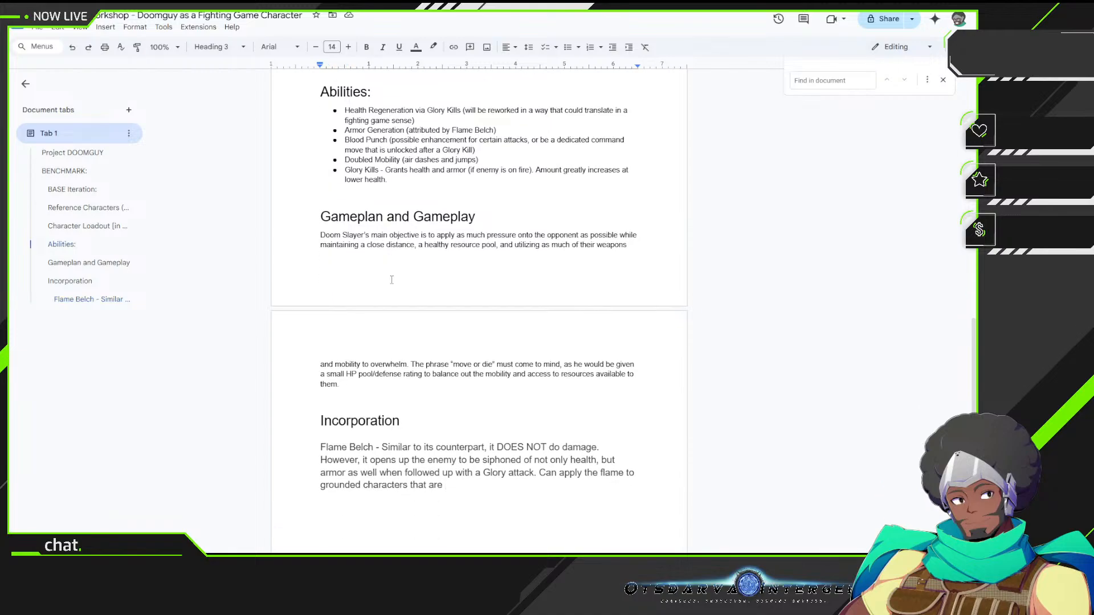
type("suffering")
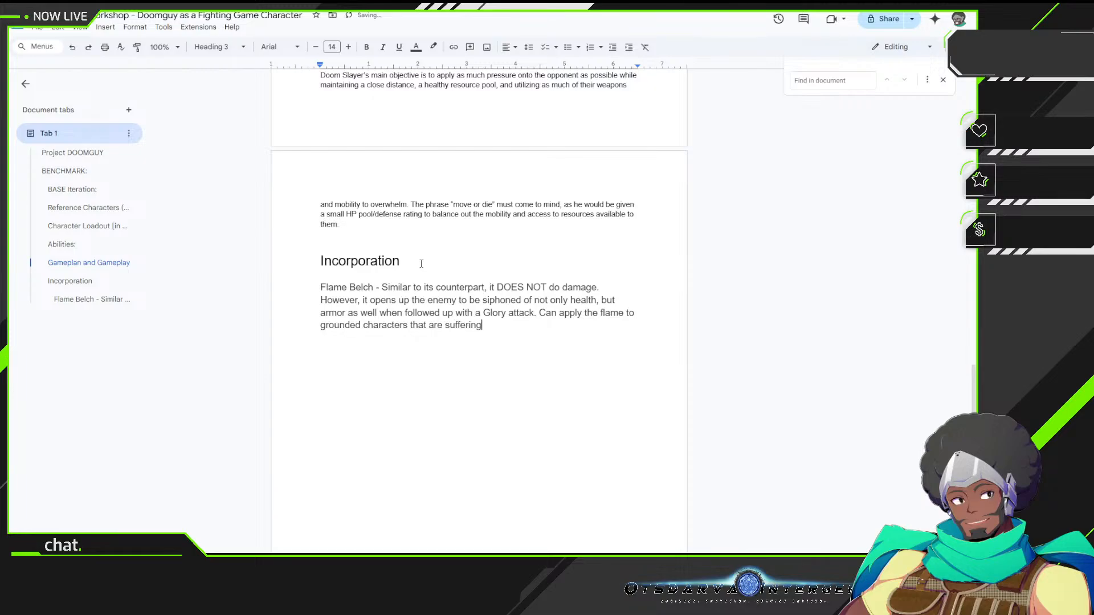
type(" from a hard knockdown")
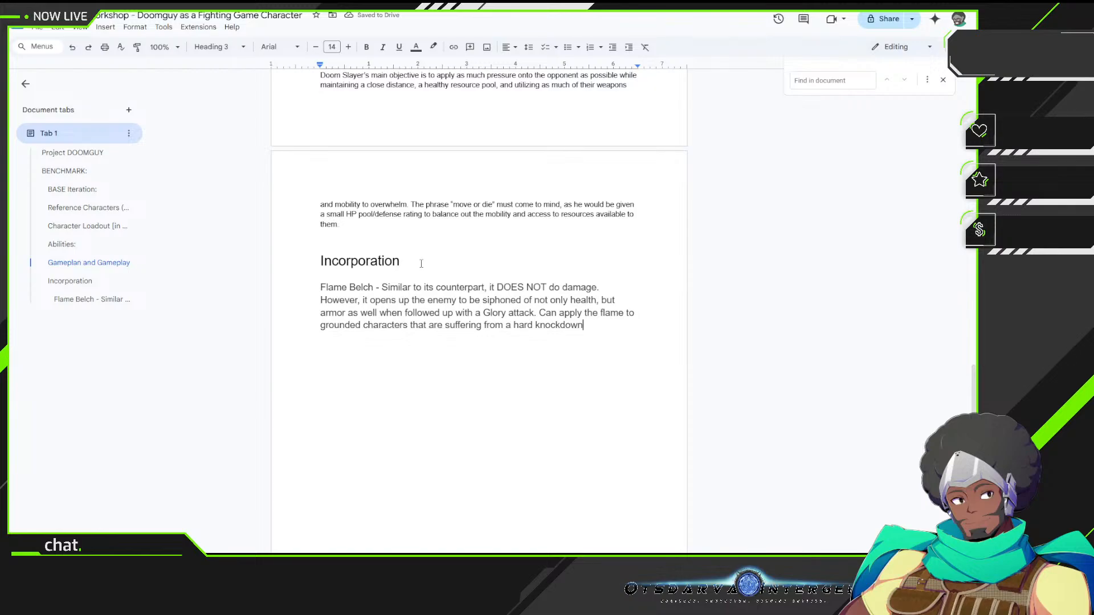
type("; a long time t")
key("BackSpace")
type("to tech from")
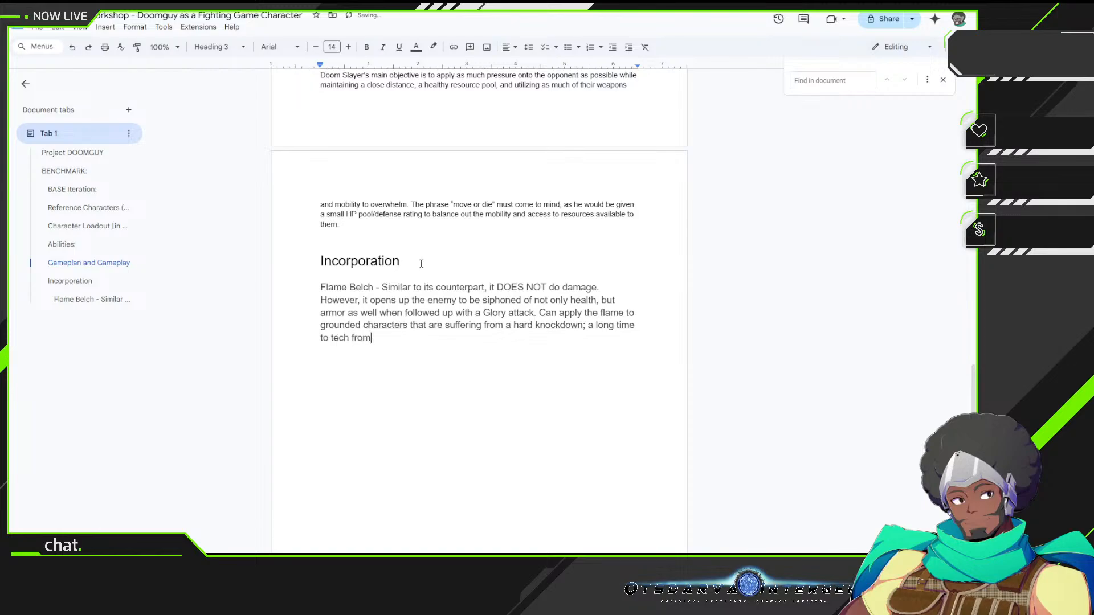
Step: In the Flame Belch entry, replace "tech from" with "recover from certain attack sequences that introduce"
key("BackSpace")
key("BackSpace")
key("BackSpace")
key("BackSpace")
key("BackSpace")
key("BackSpace")
key("BackSpace")
key("BackSpace")
key("BackSpace")
key("BackSpace")
type("recover from")
type("certain attack sequ")
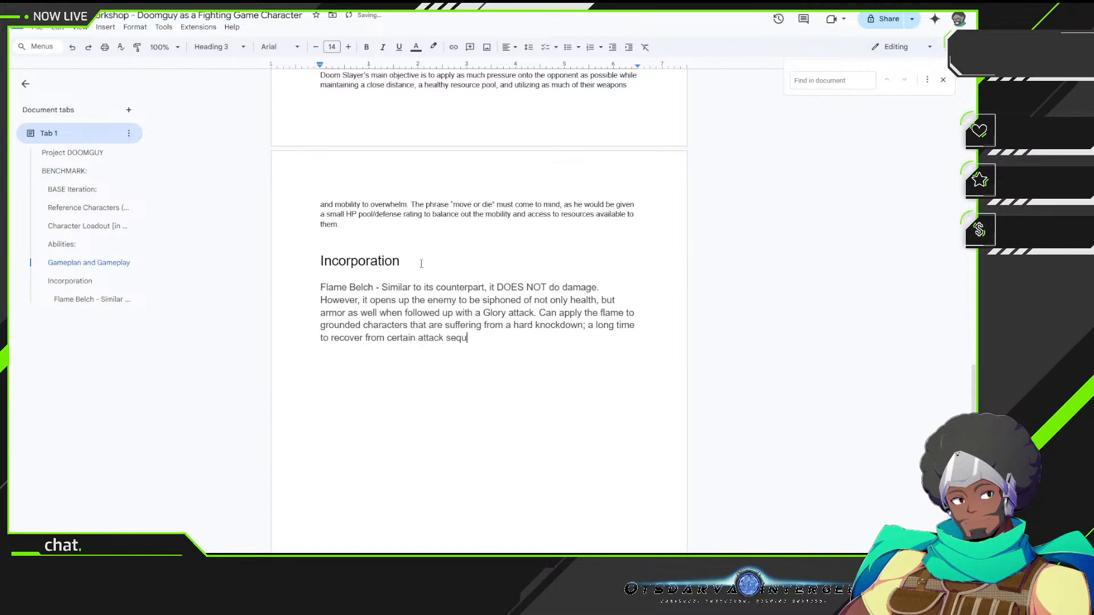
type("ences that inc")
key("BackSpace")
key("BackSpace")
key("BackSpace")
type("introduce")
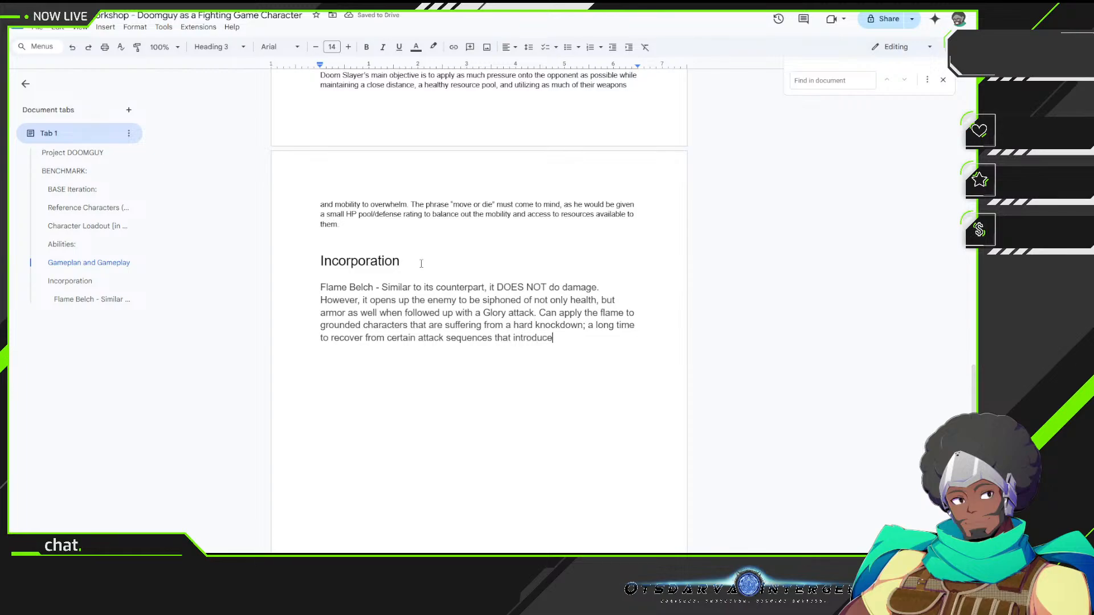
Step: Finish the Flame Belch sentence with "a long period of being unable to get up from the ground."
type(" a long period of being una")
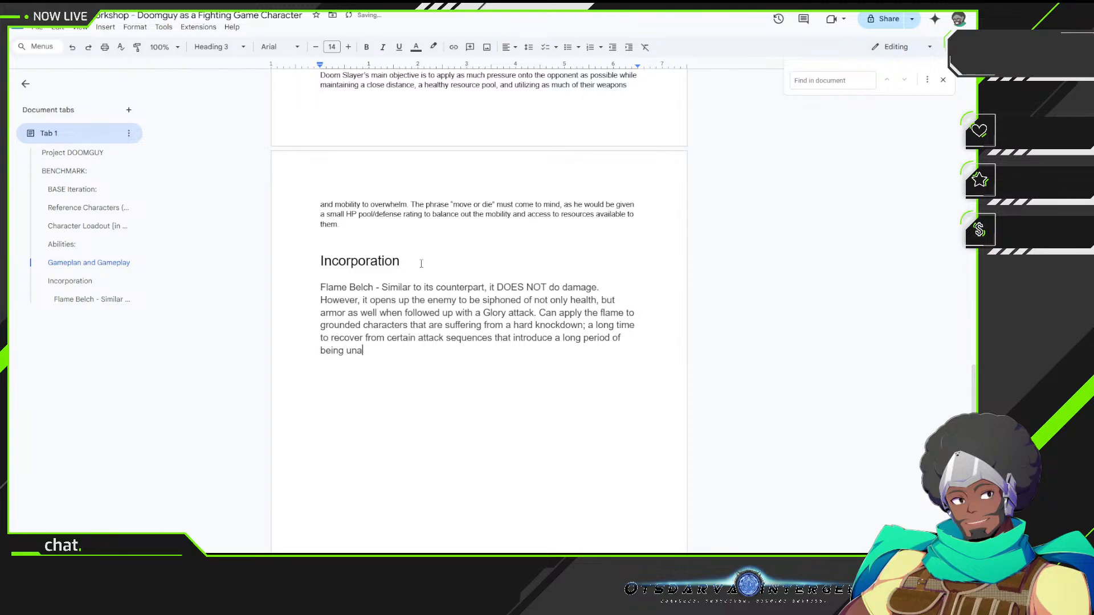
type("ble to get up f")
type("rom the ground")
Step: Begin a new sentence in the Flame Belch entry with "Advanced tactics would likely involve using Flame Belch"
type("ADd")
key("BackSpace")
key("BackSpace")
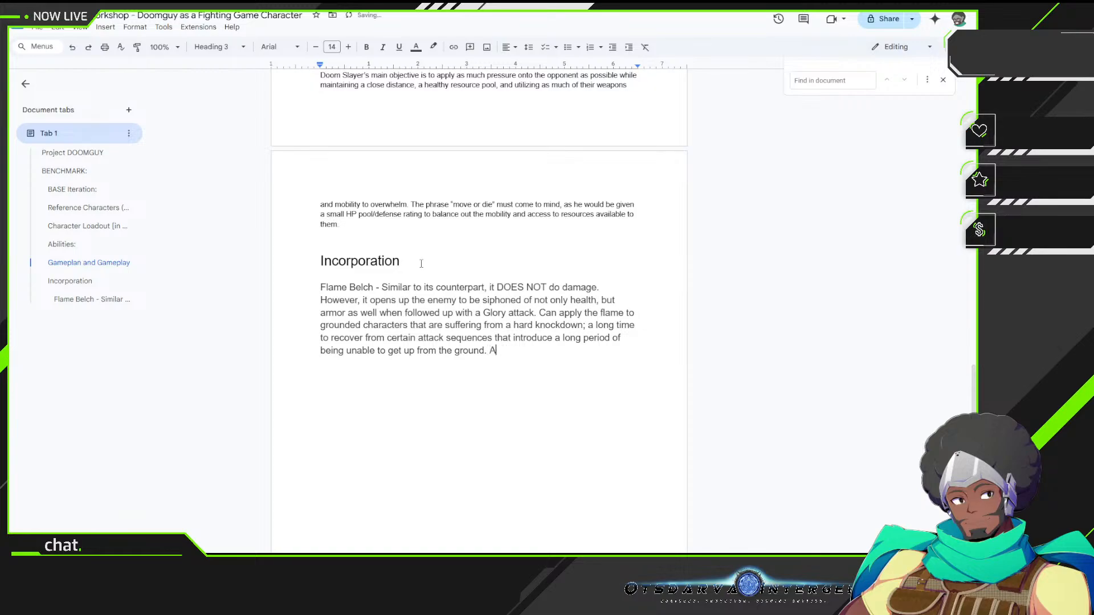
type("dvanced tec")
key("BackSpace")
key("BackSpace")
key("BackSpace")
type("tactics would likely involve")
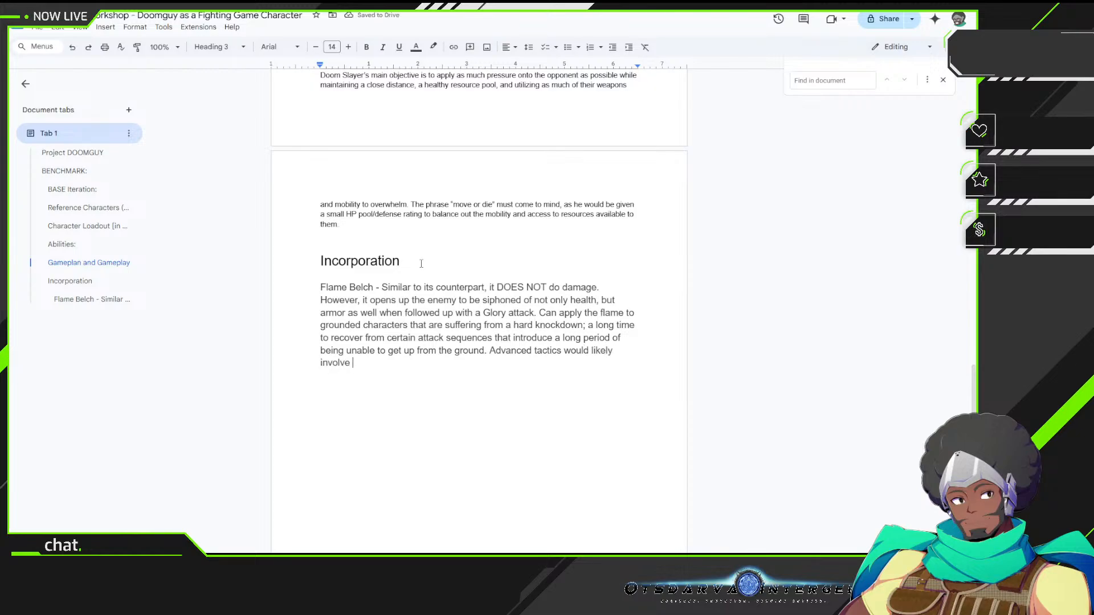
type(" using flame")
key("BackSpace")
key("BackSpace")
key("BackSpace")
key("BackSpace")
key("BackSpace")
type("ame Belch")
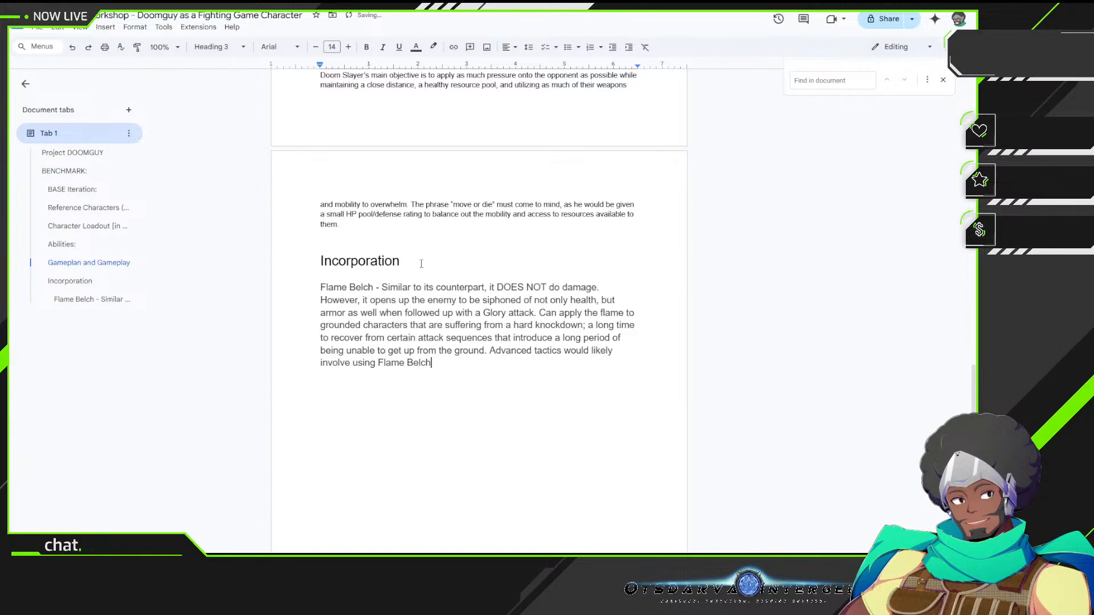
Step: Continue the advanced tactics sentence with "as one recovers in their animation from the knockdown"
type(" as one recovers in their animation")
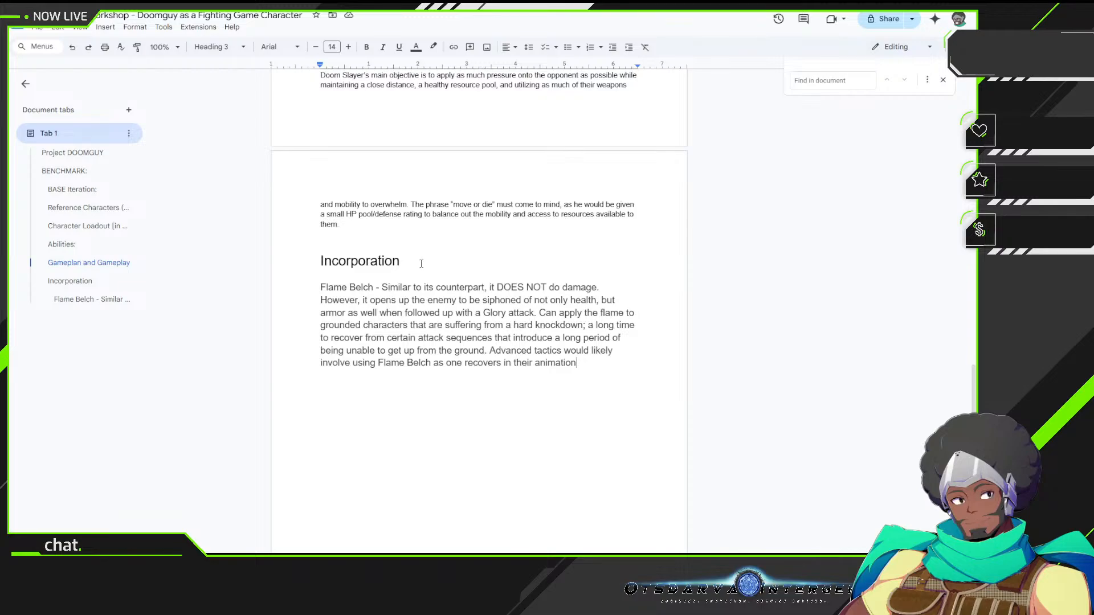
type("from the g")
key("BackSpace")
type("knockdown")
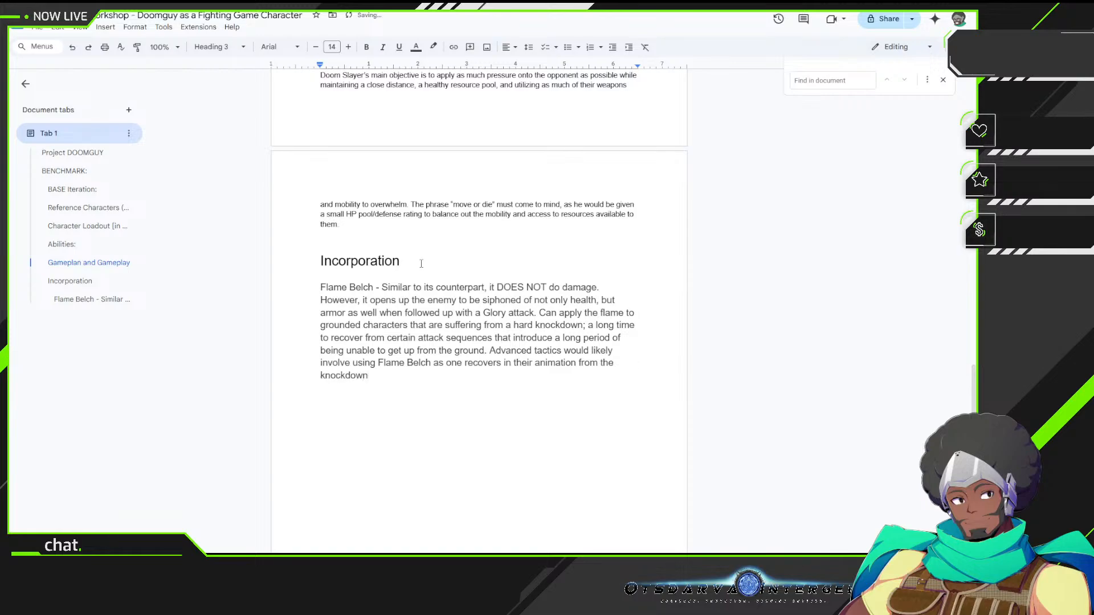
Step: Complete the sentence with ", allowing for more strategic approaches in introducing the threat of further attacks." and start a new paragraph
type(", allowing for")
type("more strategic approaches")
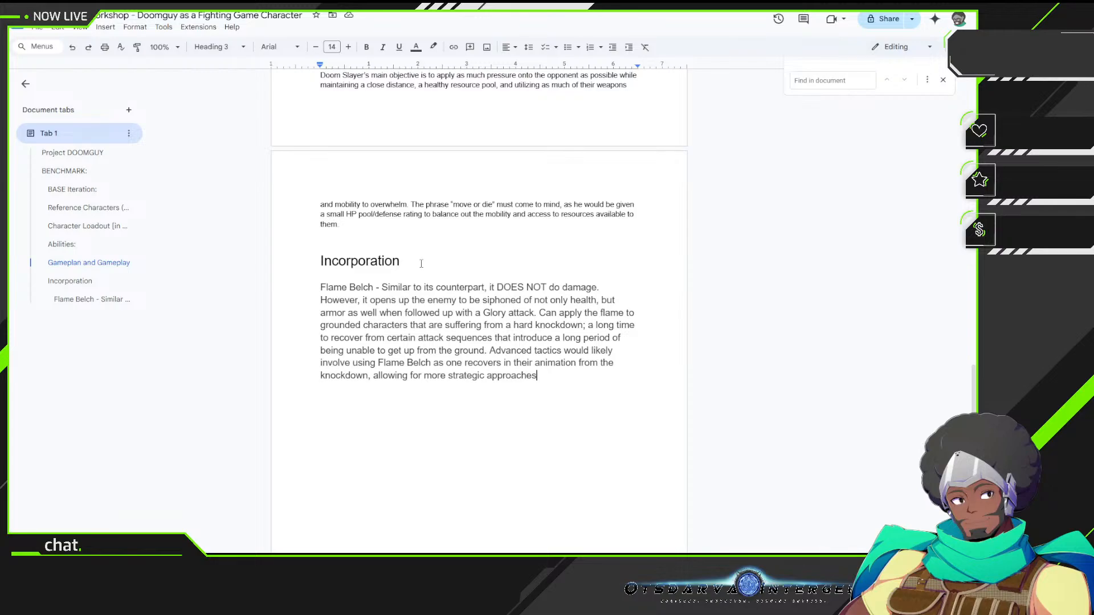
type("allowing for more strategic approaches in introducing th")
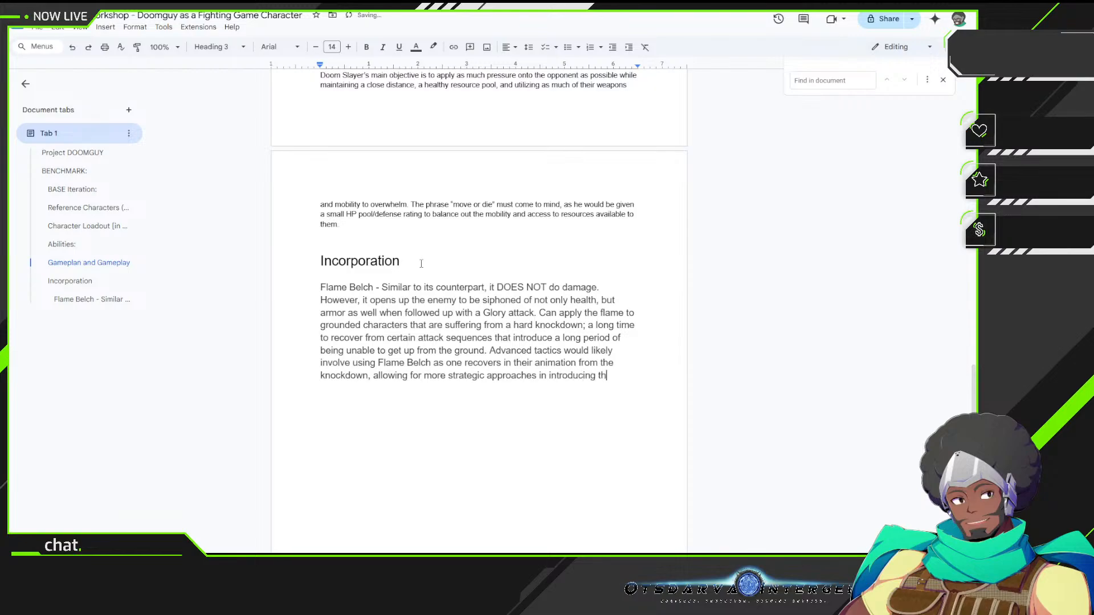
type("e threat of further attacks.")
key("Return")
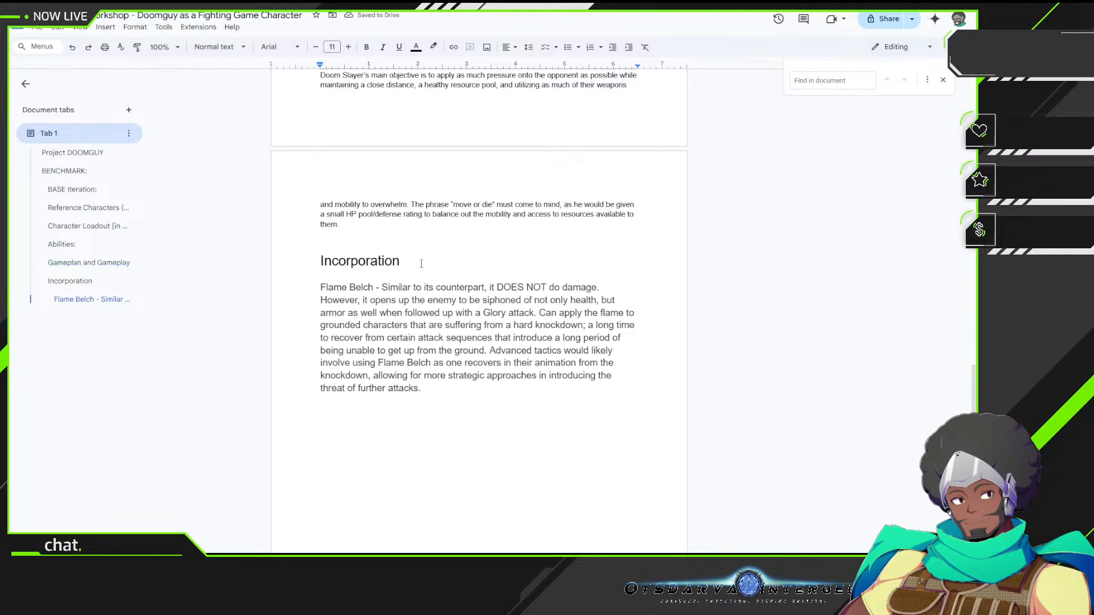
Step: Insert a Heading 2 line reading "Equipment Launcher" between the Incorporation heading and the Flame Belch entry
key("Up")
key("Up")
key("Up")
key("Up")
key("Up")
key("Up")
key("Up")
key("Up")
key("Up")
key("Return")
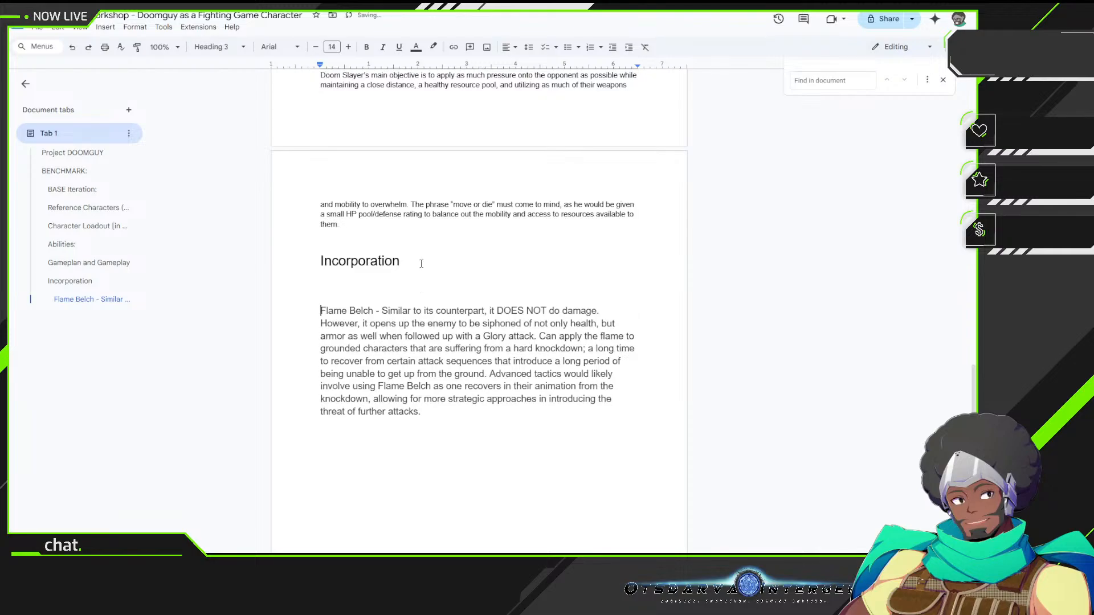
key("Up")
left_click(222, 46)
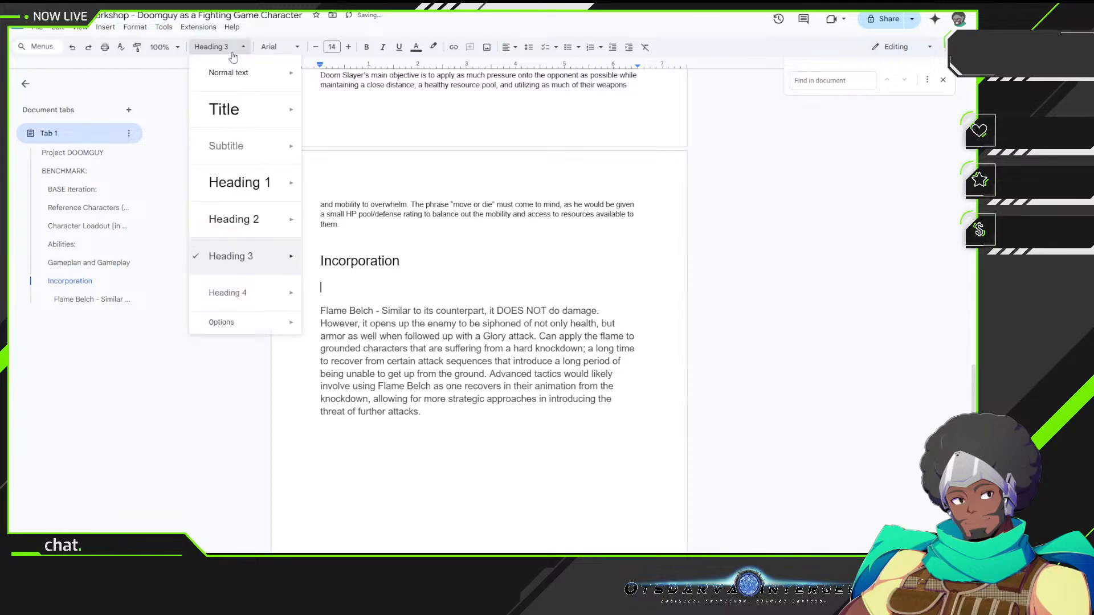
left_click(231, 218)
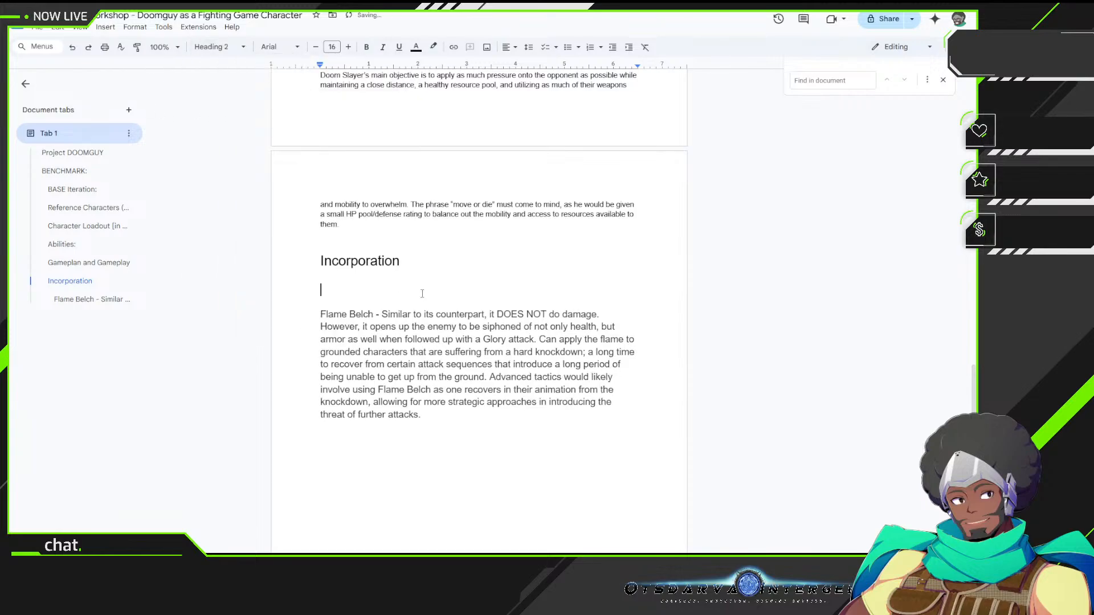
type("Equipment Launc")
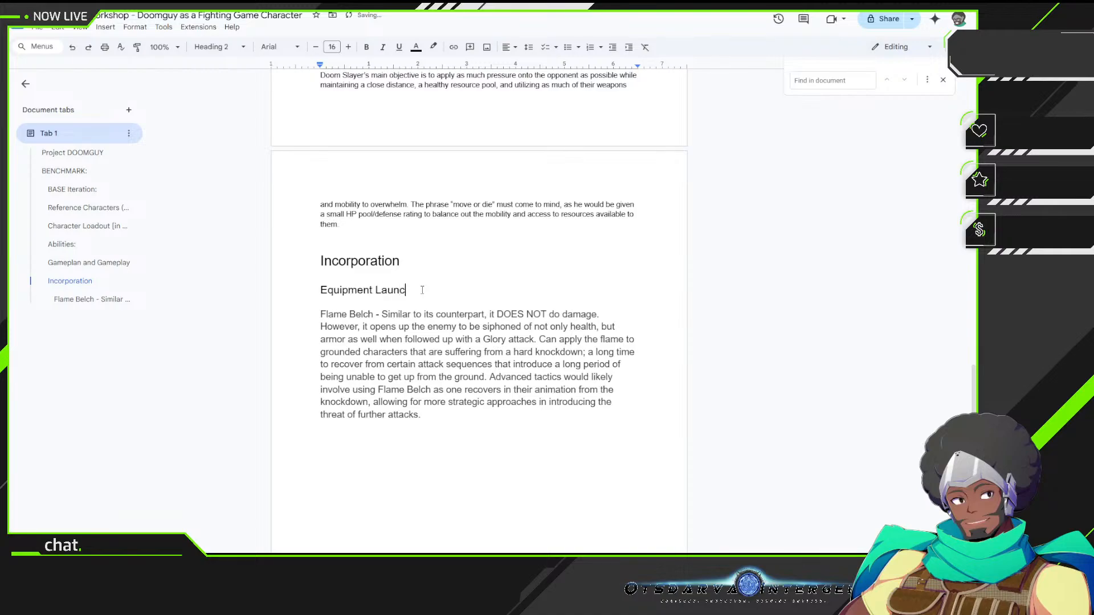
type("her")
Step: Start a Heading 3 entry below the Flame Belch paragraph with "Ice Grenade - Renders"
scroll(423, 290, "up", 8)
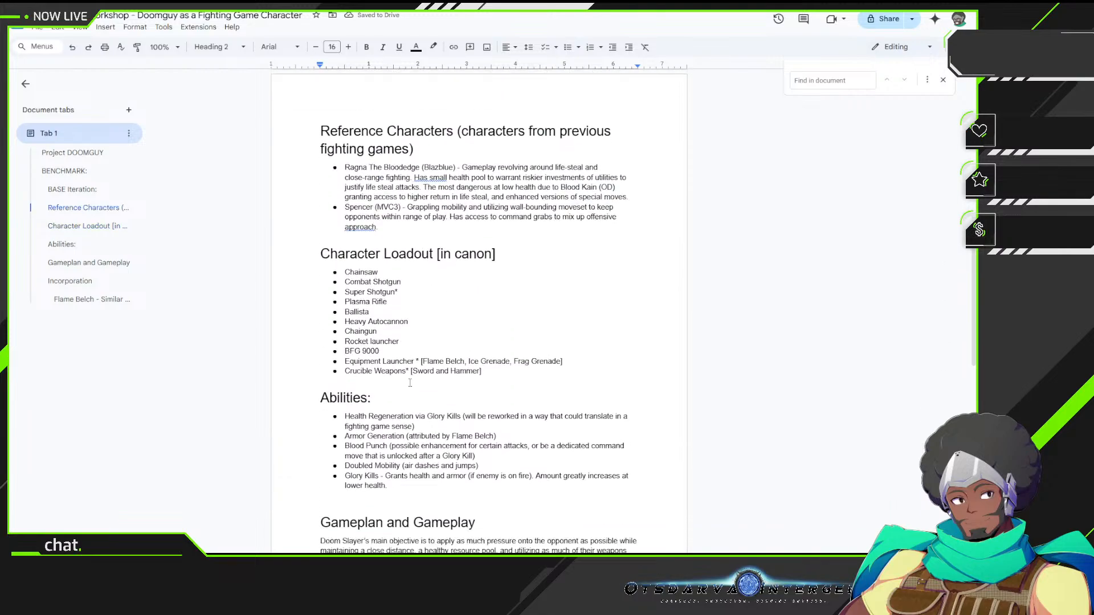
scroll(410, 383, "down", 1)
scroll(411, 267, "down", 1)
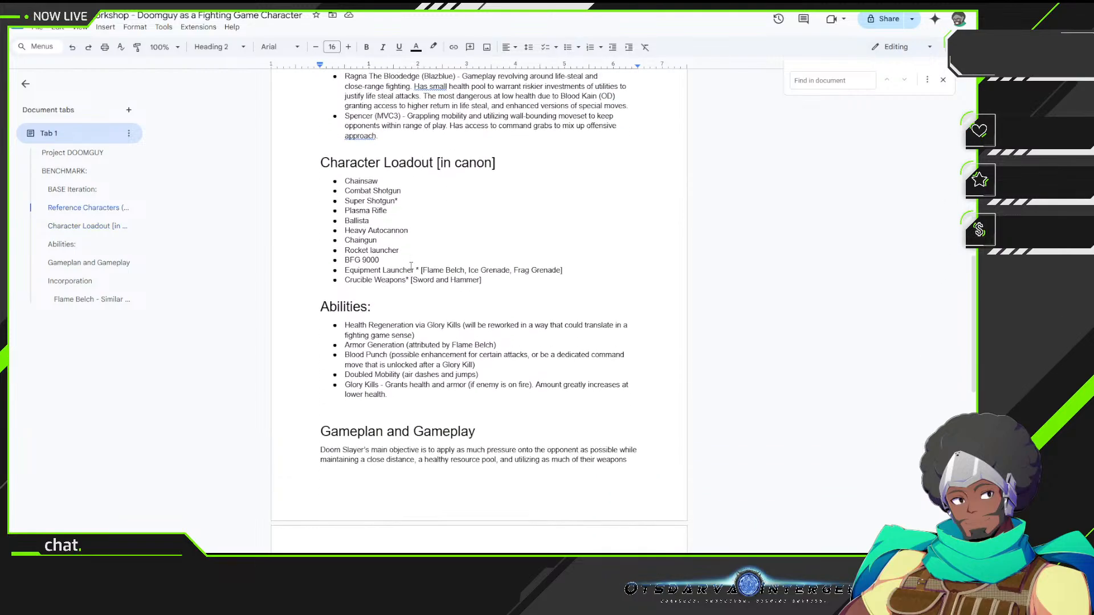
scroll(411, 266, "down", 6)
scroll(472, 466, "down", 4)
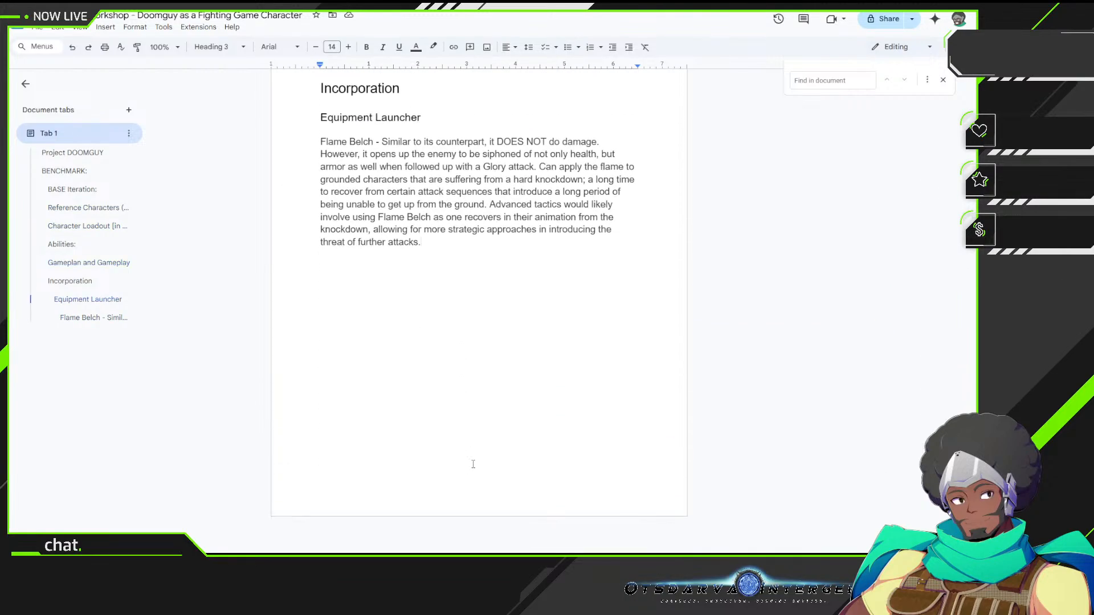
key("Return")
left_click(219, 46)
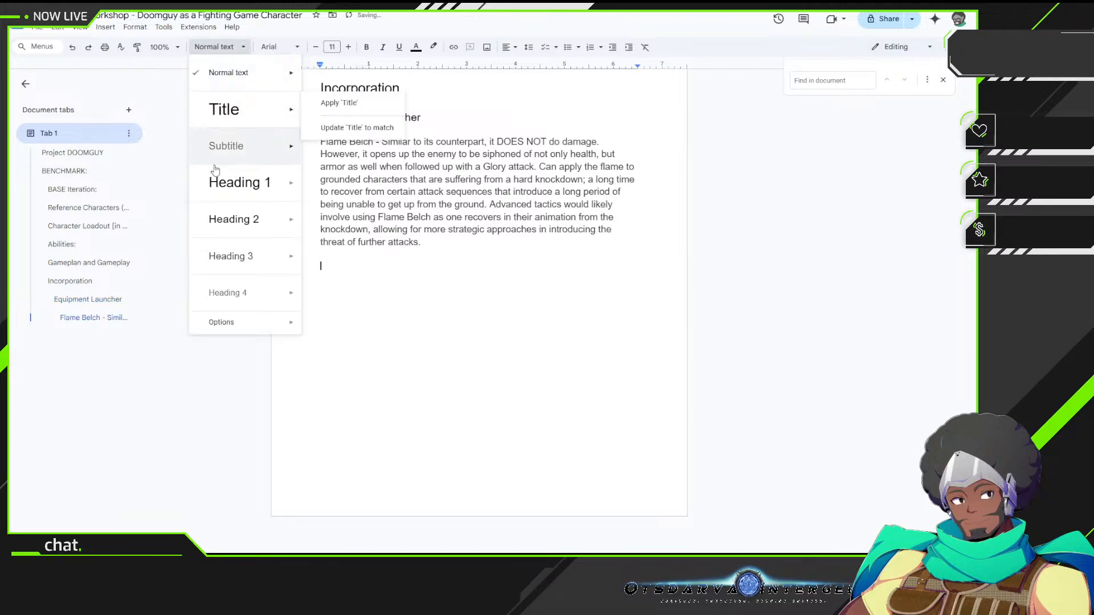
left_click(252, 257)
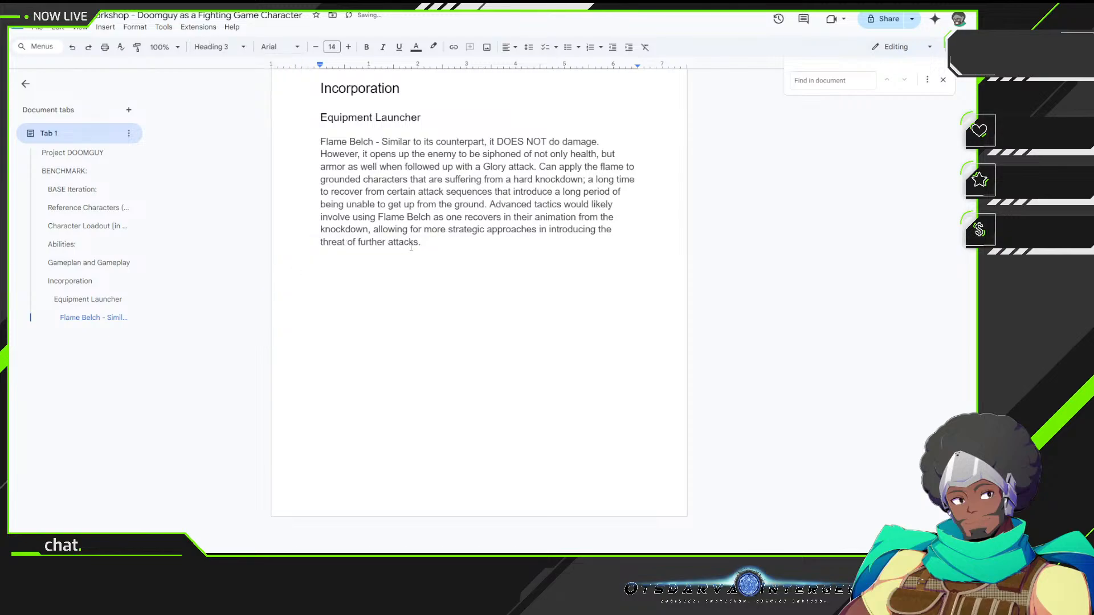
key("Up")
key("BackSpace")
key("Down")
type("Ice Grenade - Renders ")
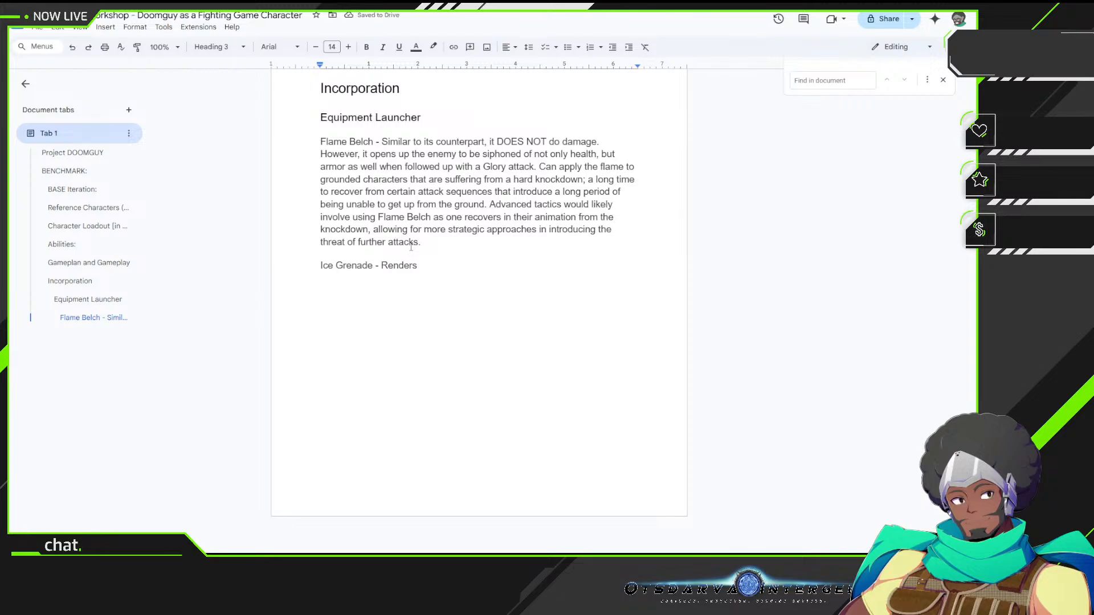
Step: Continue the Ice Grenade entry with "opponent temporarily stunned"
type("opponent temproar")
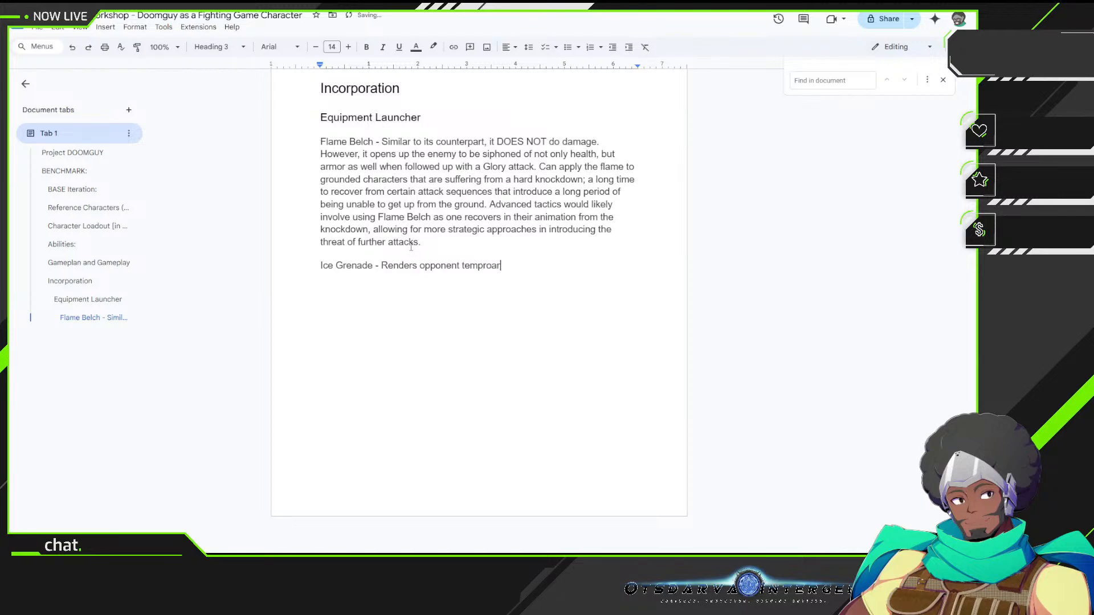
key("BackSpace")
key("BackSpace")
key("BackSpace")
key("BackSpace")
type("orarily")
type("stunned")
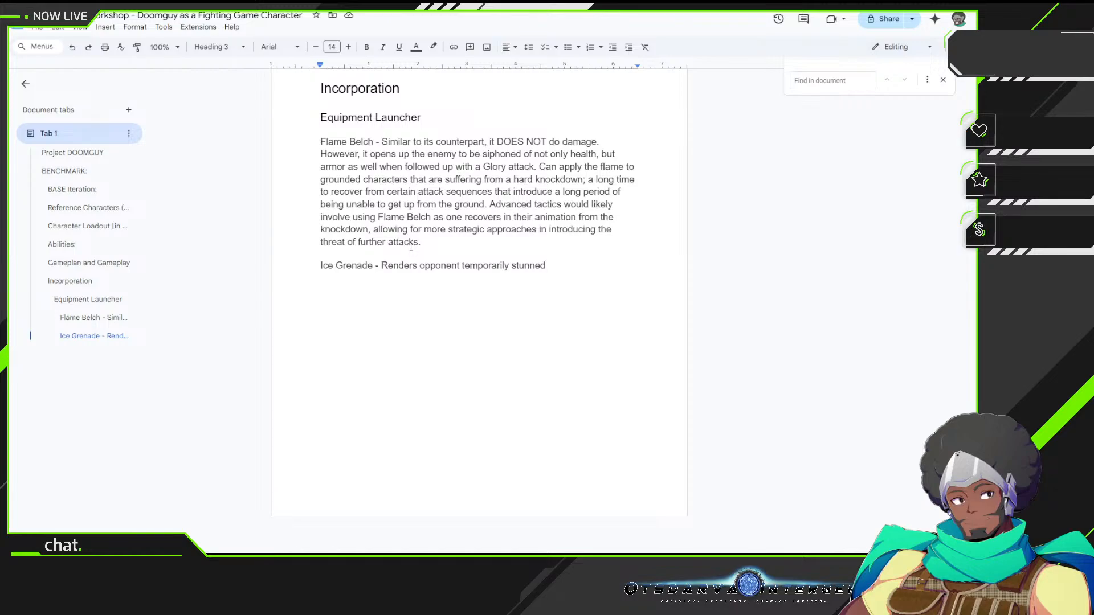
Step: Replace the Ice Grenade description with "Stuns opponent in an unrecoverable state for a moment"
key("BackSpace")
key("BackSpace")
key("BackSpace")
key("BackSpace")
key("BackSpace")
key("BackSpace")
key("BackSpace")
key("BackSpace")
key("BackSpace")
key("BackSpace")
key("BackSpace")
key("BackSpace")
key("BackSpace")
key("BackSpace")
key("BackSpace")
key("BackSpace")
key("BackSpace")
key("BackSpace")
key("BackSpace")
key("BackSpace")
key("BackSpace")
key("BackSpace")
key("BackSpace")
key("BackSpace")
key("BackSpace")
key("BackSpace")
key("BackSpace")
key("BackSpace")
key("BackSpace")
key("BackSpace")
key("BackSpace")
key("BackSpace")
key("BackSpace")
key("BackSpace")
key("BackSpace")
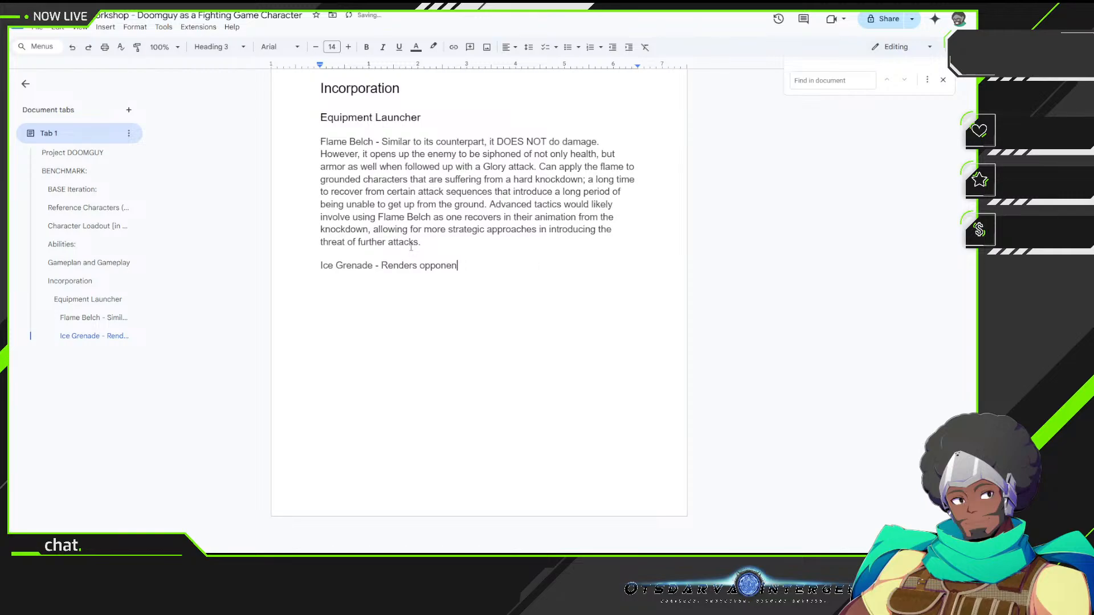
type("Stuns opponent in an unc")
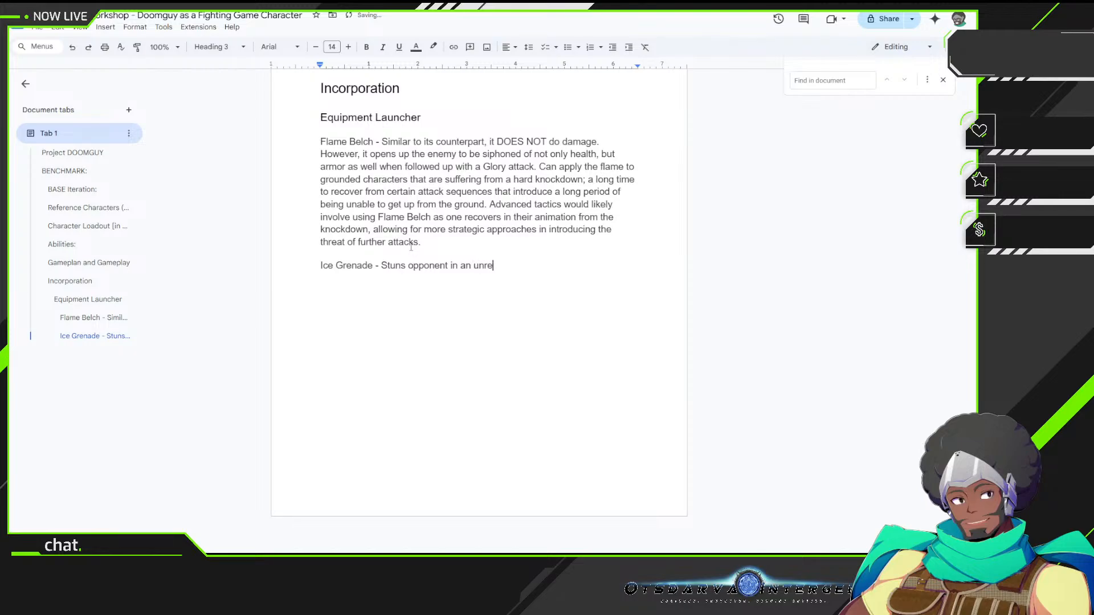
type("ecoverabl")
type("state for a moment ")
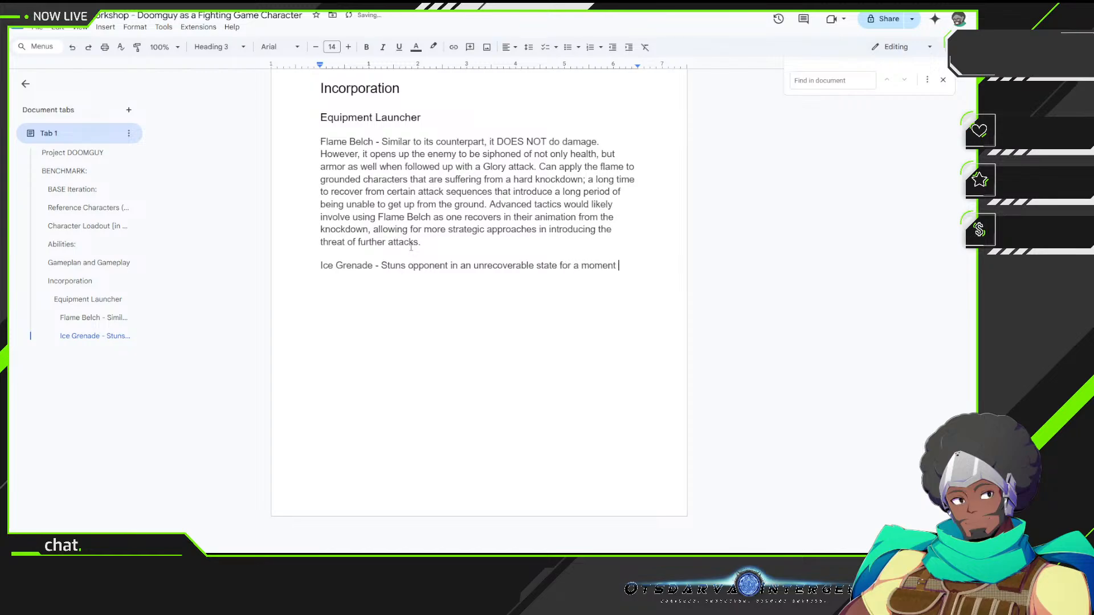
Step: Complete the Ice Grenade sentence with "of time before either being attacked, or left alone."
type("of time before")
type("eiyther")
key("BackSpace")
key("BackSpace")
key("BackSpace")
key("BackSpace")
key("BackSpace")
type("ther bei")
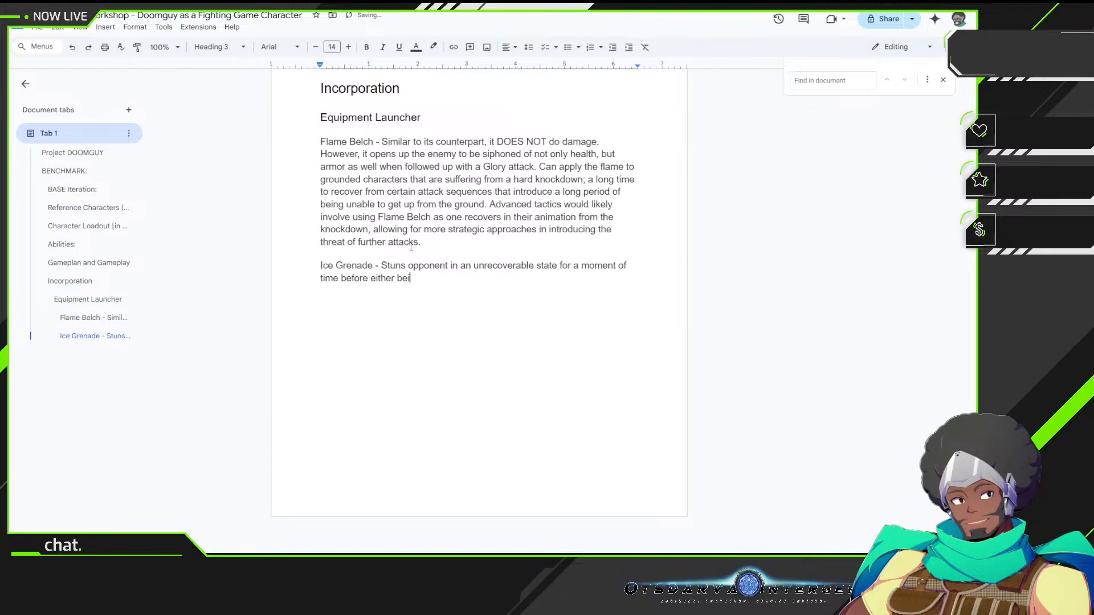
type("ng attacked, or left alone")
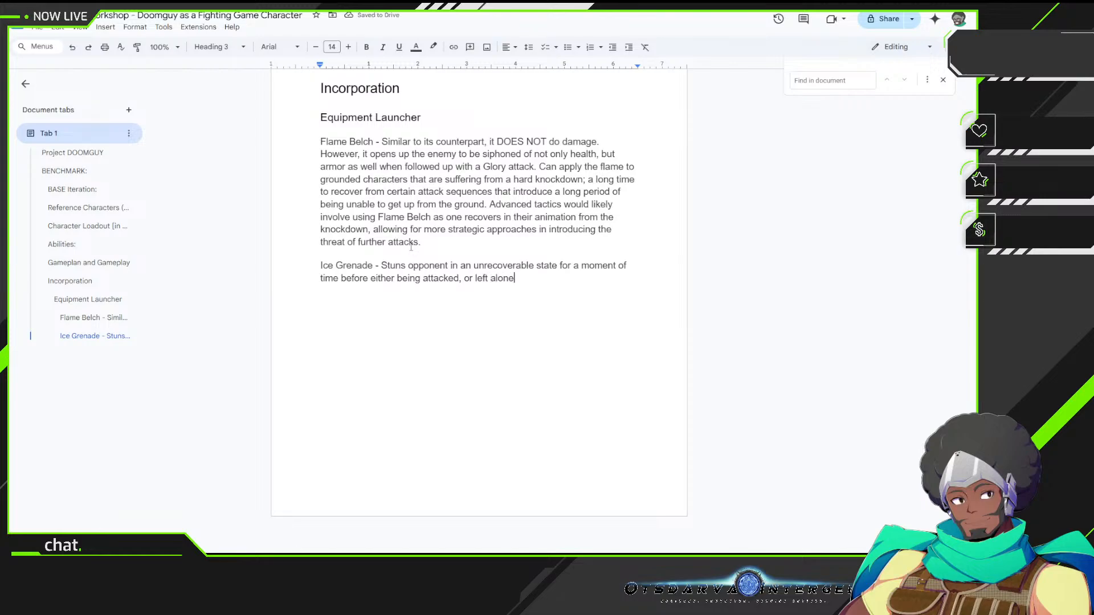
type(".")
Step: Add "Unlike the frag grenade, it will explode on impact to the ground, or in contact with enemy." to the Ice Grenade entry
type("Unlike the frag ")
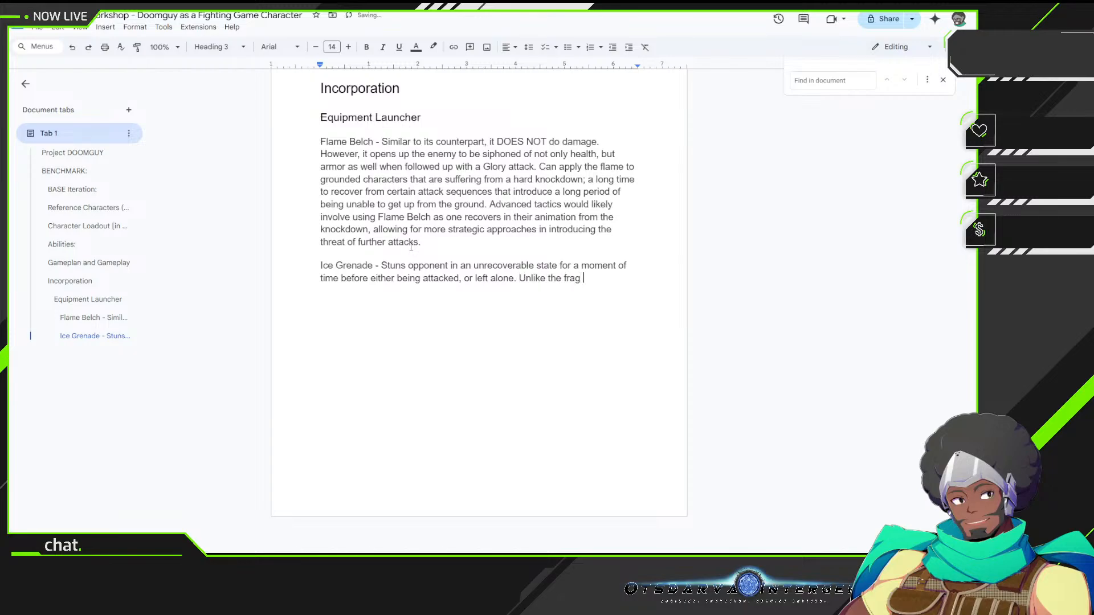
type("grenade, it will explode on impac")
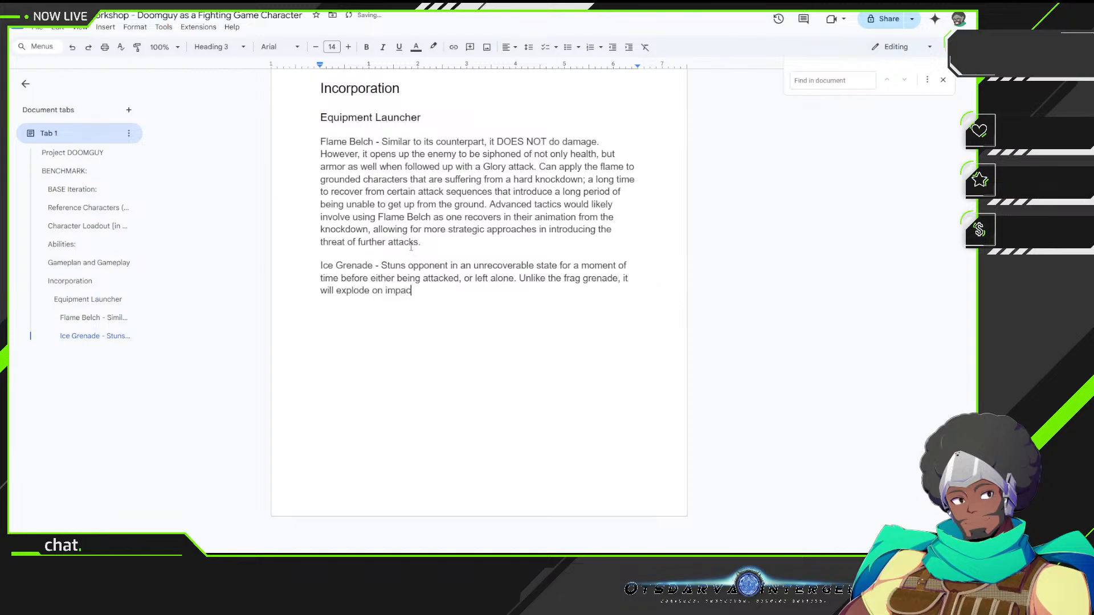
type("t")
type("to the ground, or in contact with enemy")
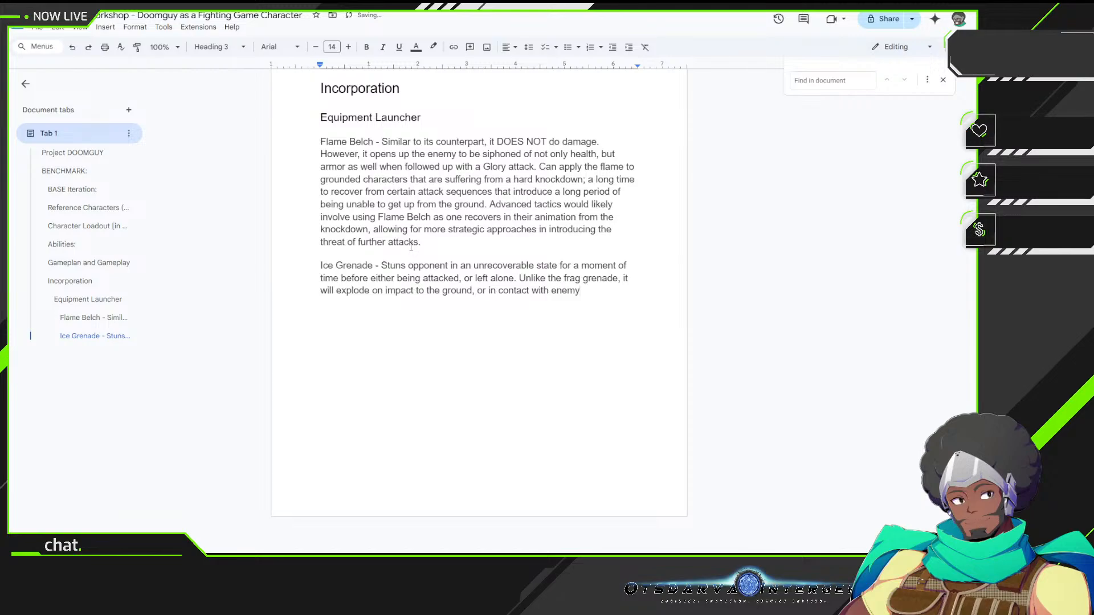
type(".")
Step: Check the Equipment Launcher items in the Character Loadout list and return to the Ice Grenade entry
scroll(439, 120, "up", 8)
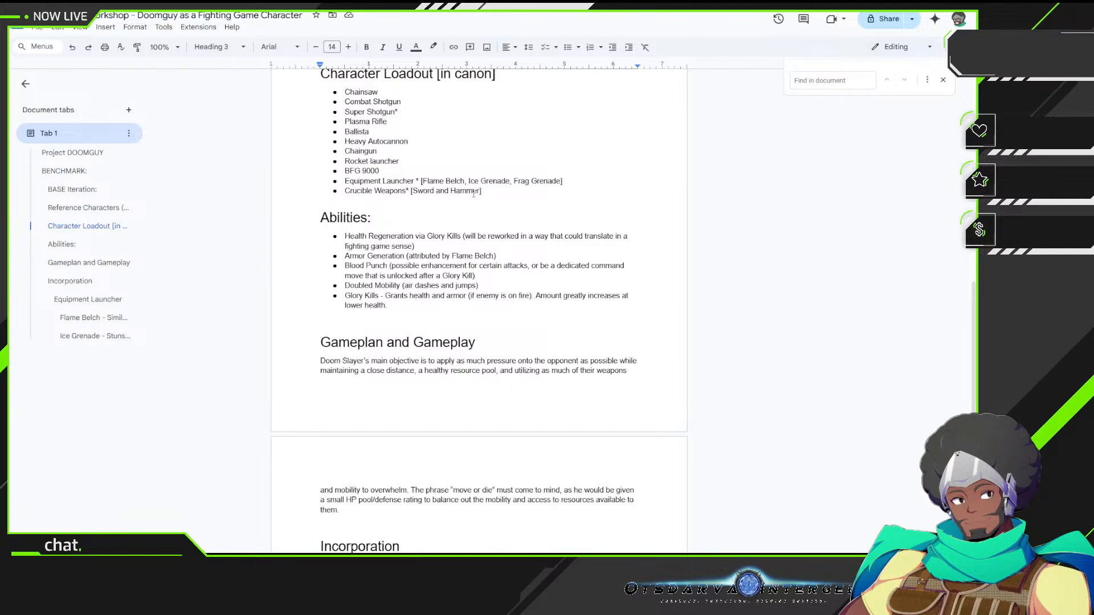
left_click(412, 178)
scroll(496, 169, "down", 8)
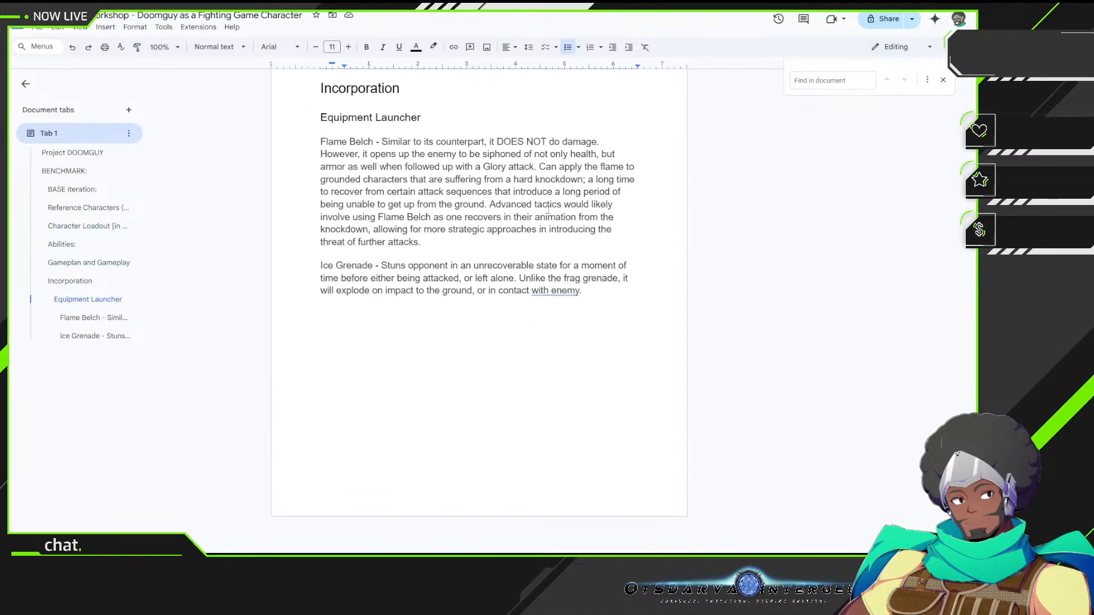
key("Up")
key("Up")
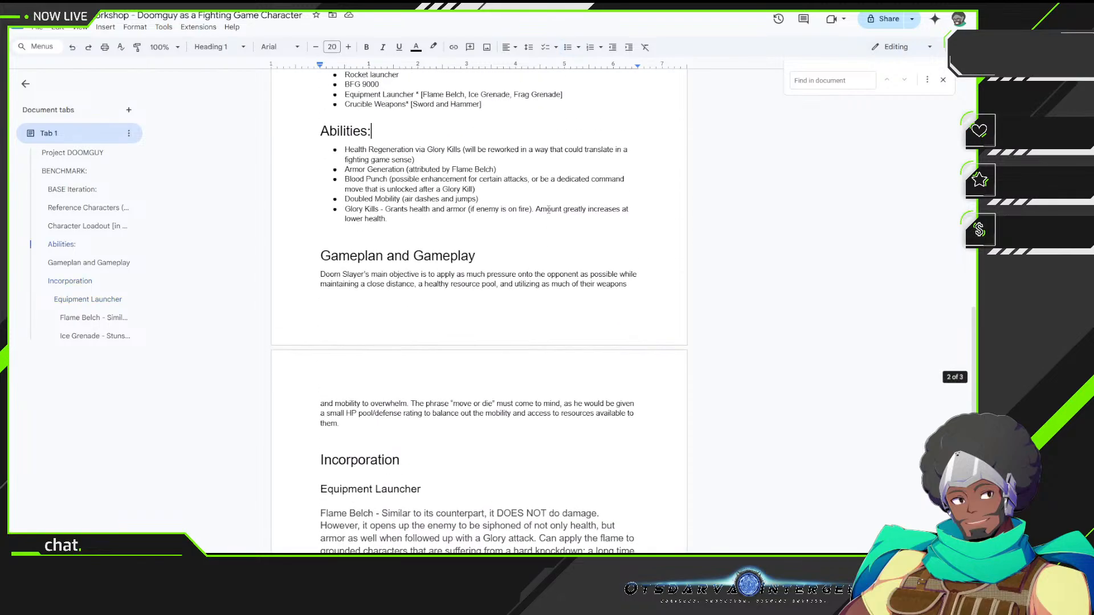
scroll(549, 209, "down", 6)
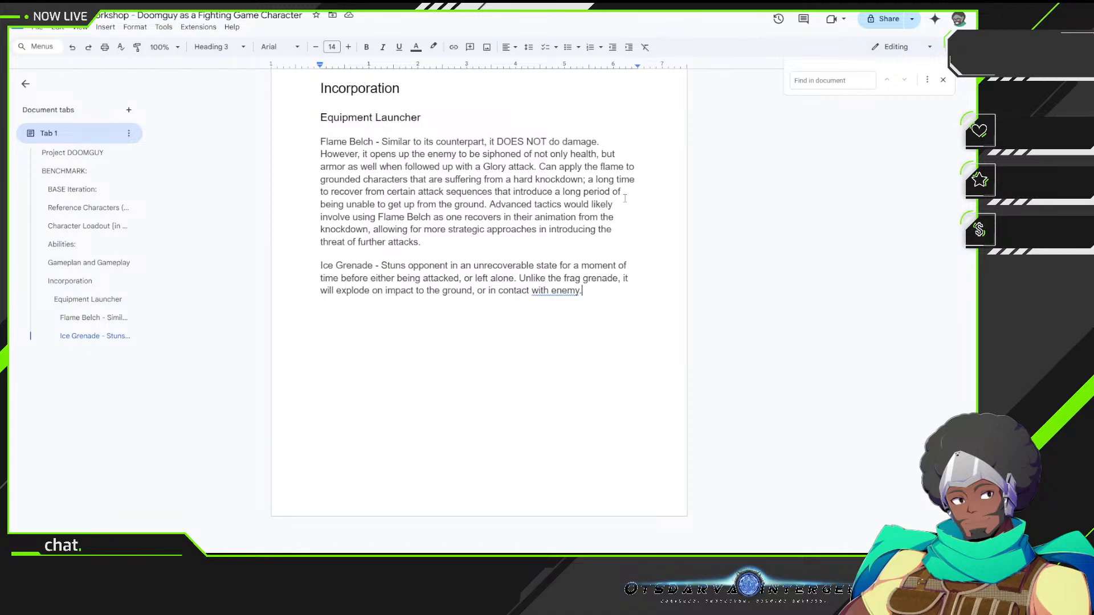
Step: Mark the Glory Kills item in the Abilities list with "**" after its name
scroll(624, 198, "up", 8)
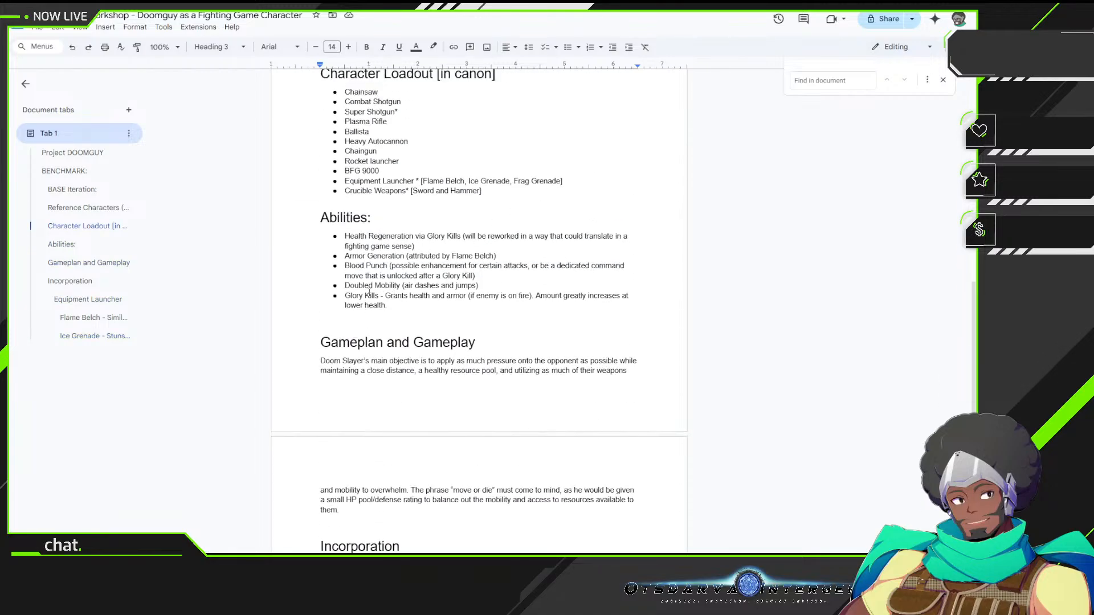
left_click(376, 296)
type("**")
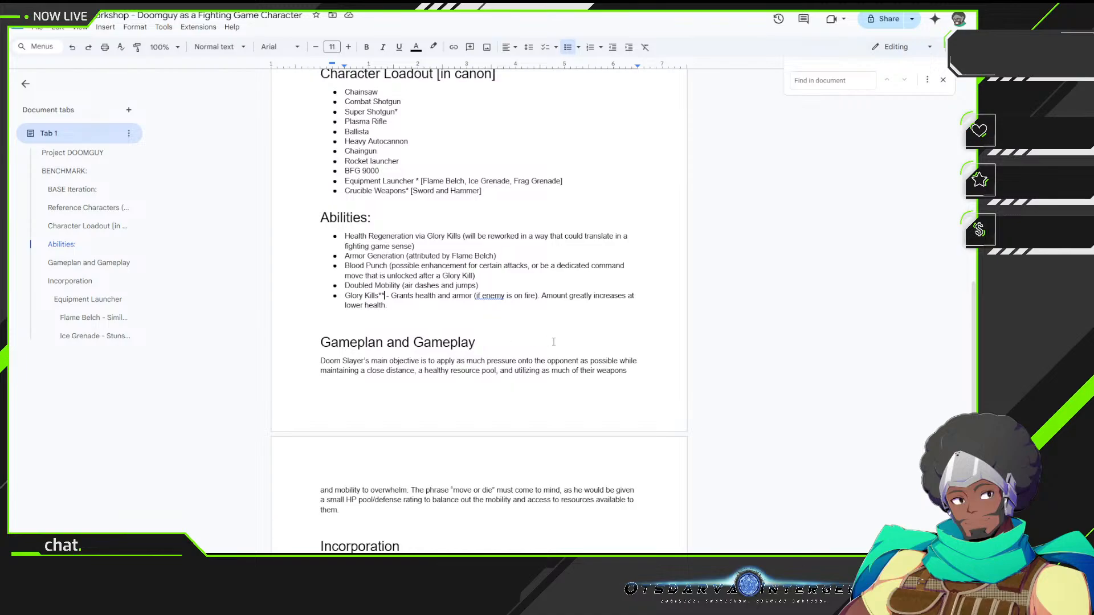
Step: Correct "with enemy" to "with the enemy" in the Ice Grenade entry using the suggested grammar fix
scroll(616, 287, "down", 8)
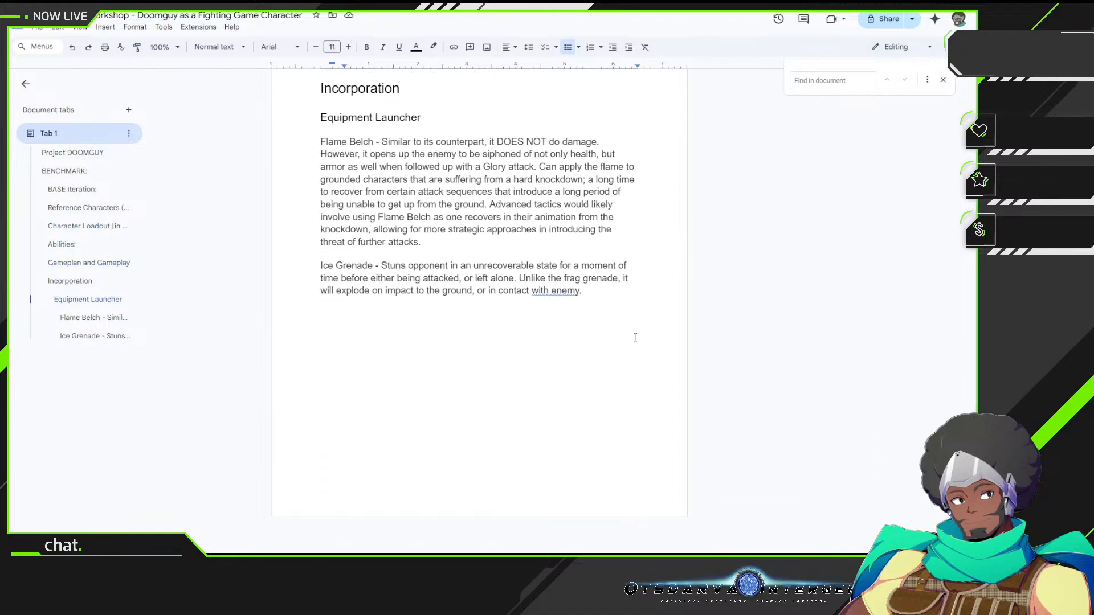
left_click(558, 290)
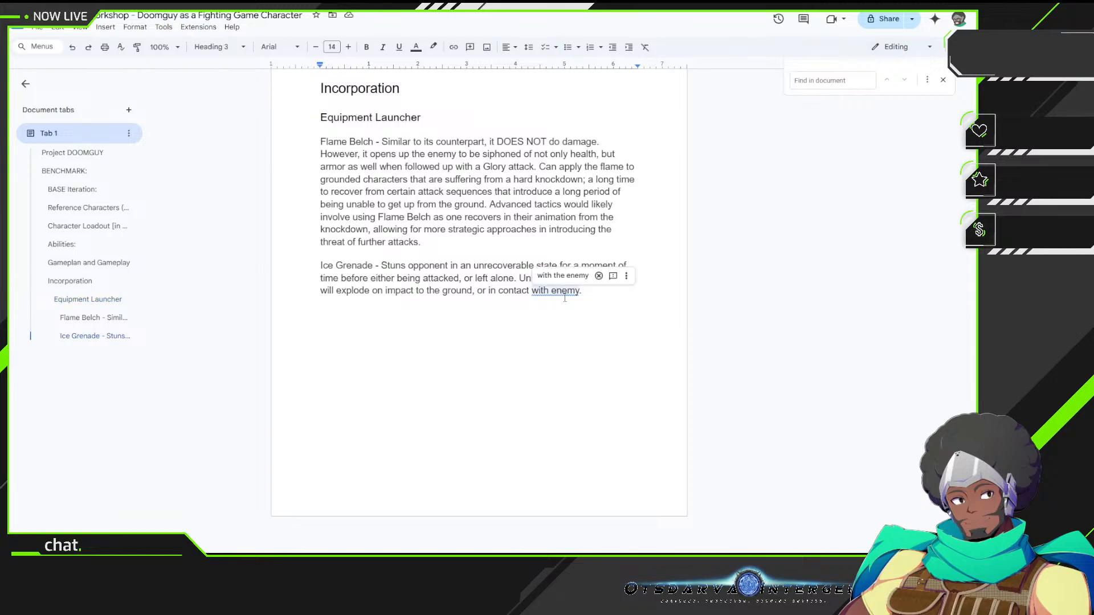
left_click(563, 276)
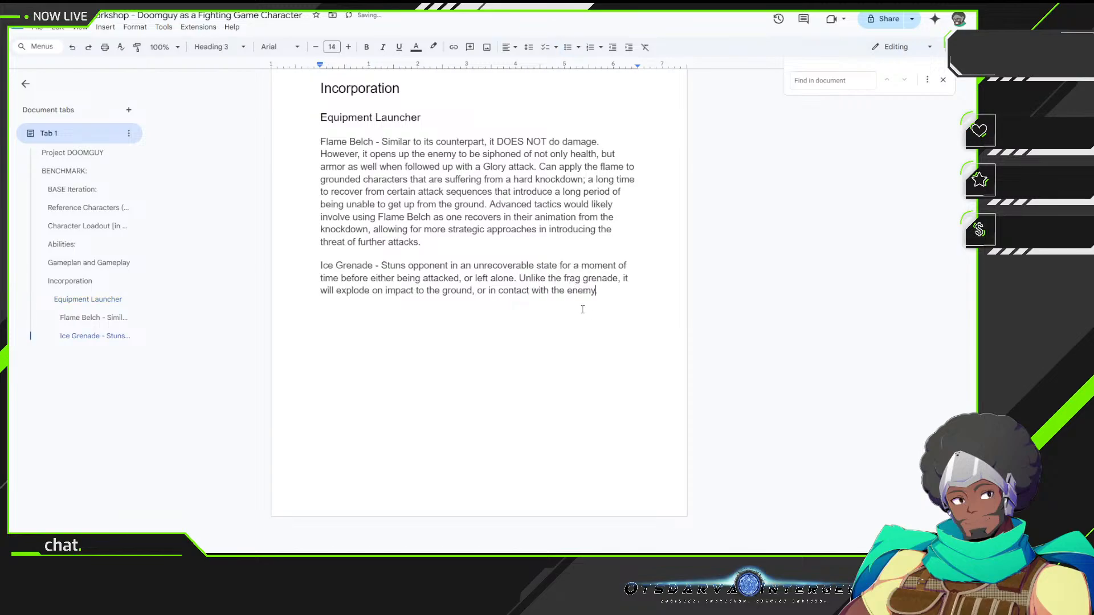
Step: Add a Heading 3 entry below Ice Grenade reading "Frag Grenade - Follows a delay timer upon launch."
key("Return")
key("Return")
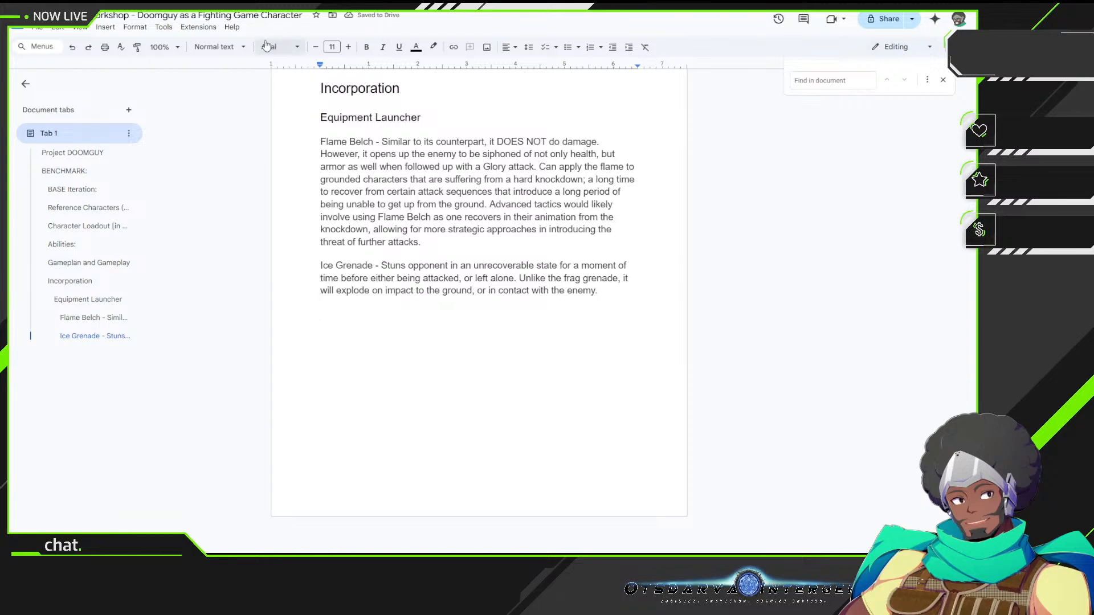
left_click(219, 47)
left_click(260, 258)
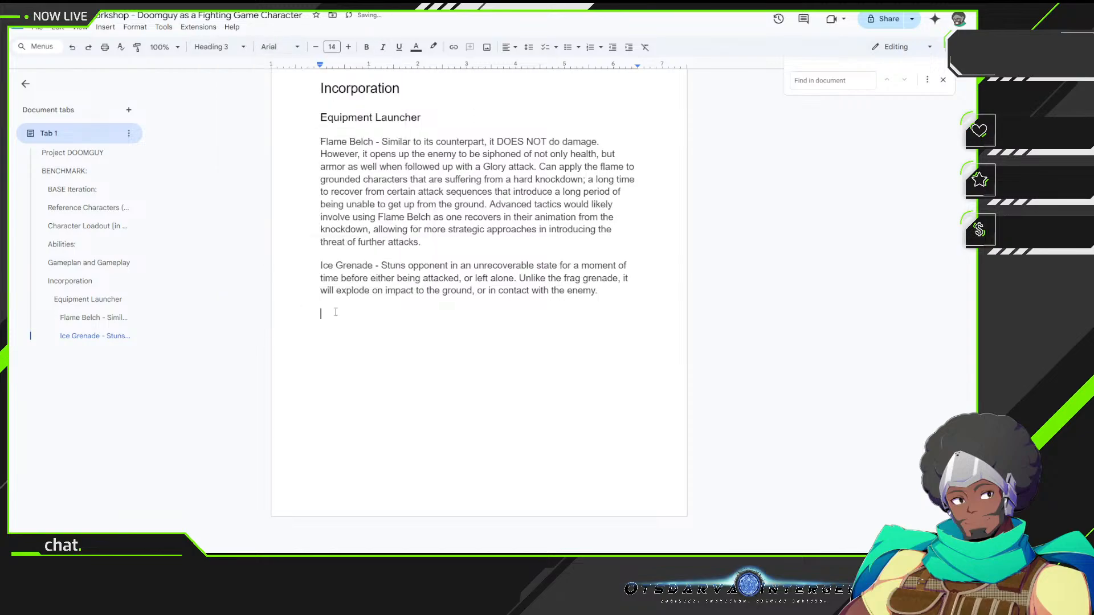
type("Frag Grenade -")
type("Follows a d")
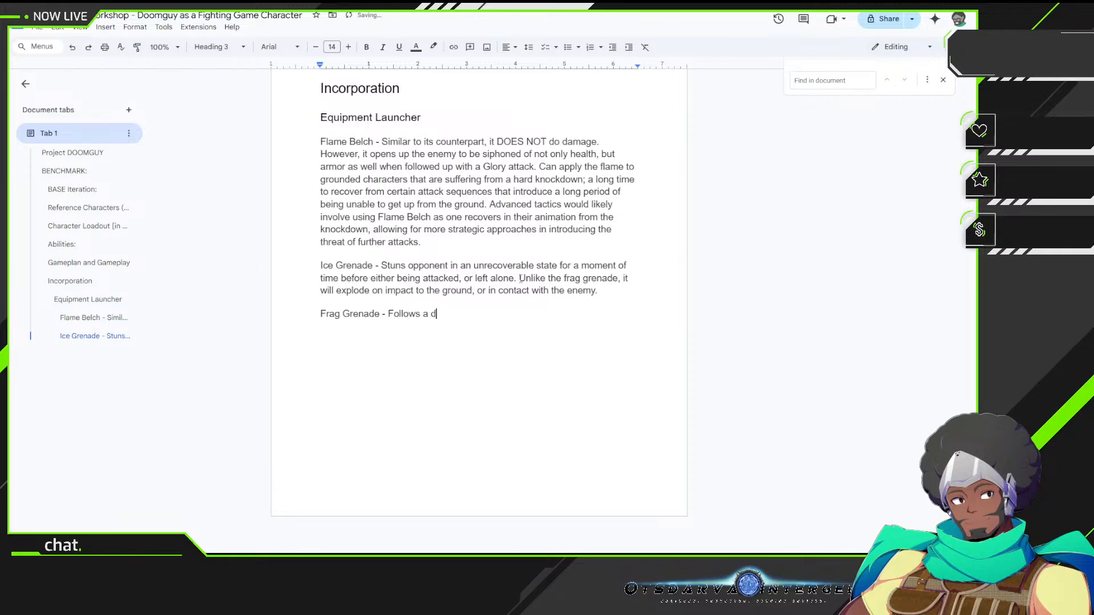
type("elay timer upon launch.")
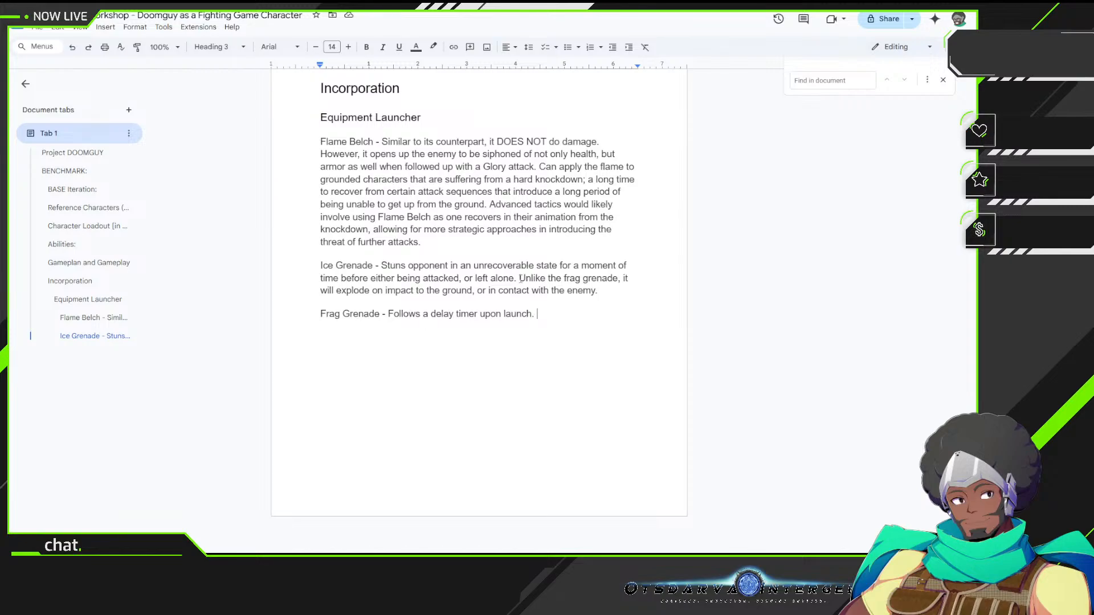
Step: Extend the Frag Grenade entry with "Distance will depend on attack strength used (likely two buttons: one for close range, and one for far.)"
type("Distance will depend on att")
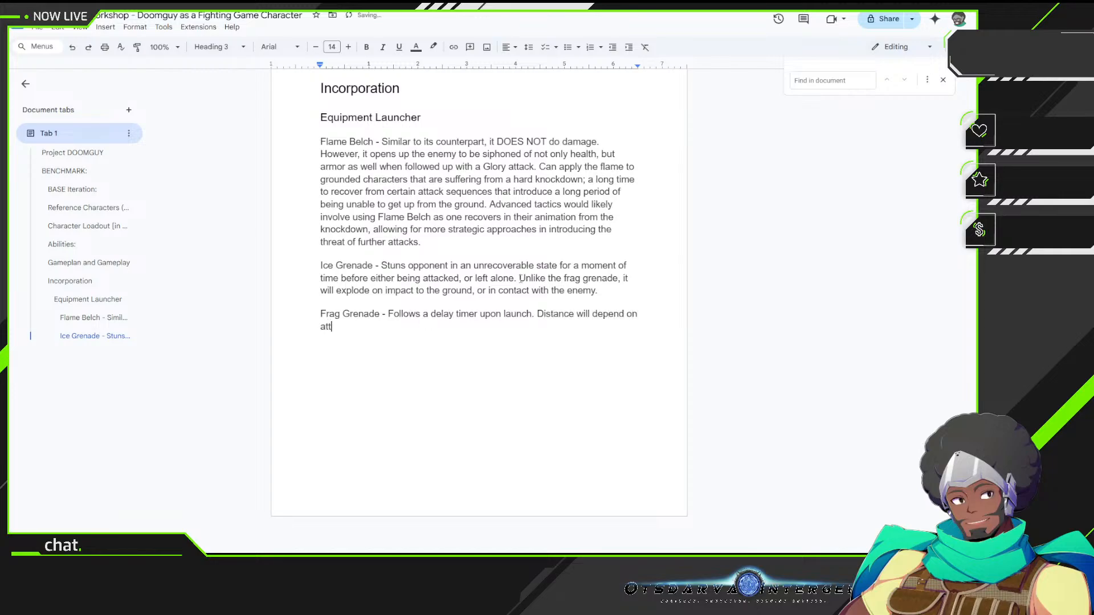
type("ack strength used")
type("(likely two buttons")
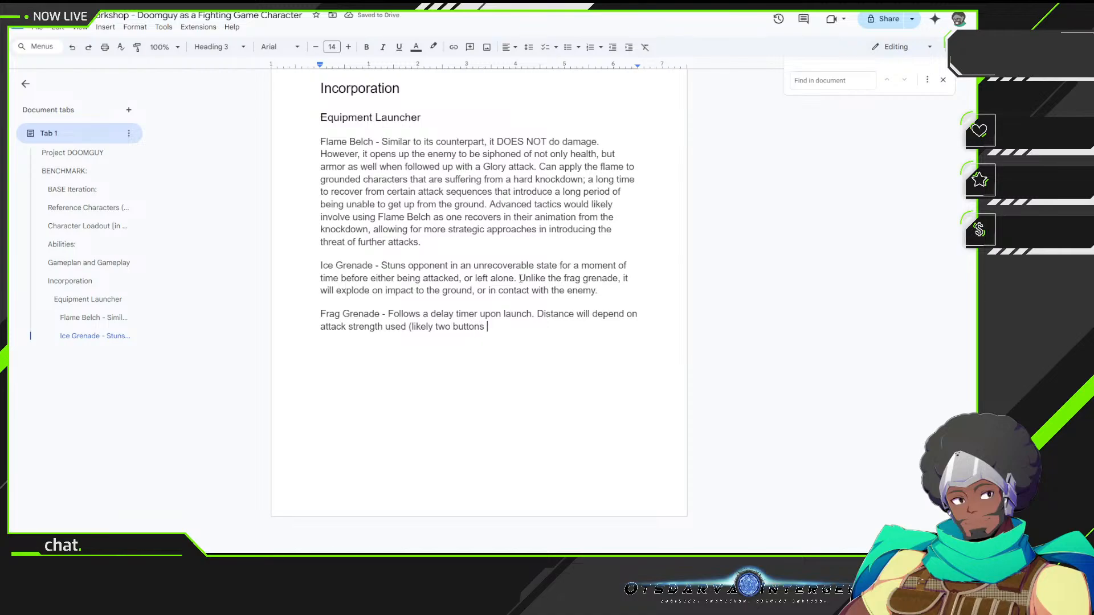
key("BackSpace")
type(": one for close range, and one")
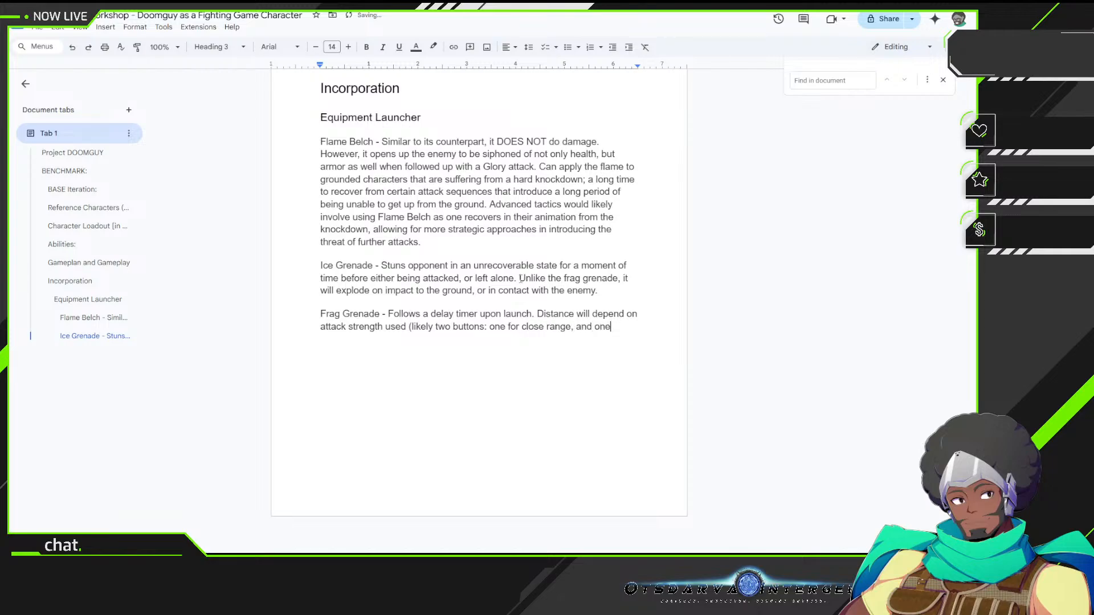
type(" for far")
type(".")
type(")")
Step: Add a Heading 2 titled "Super Shotgun" below the Frag Grenade entry
key("Return")
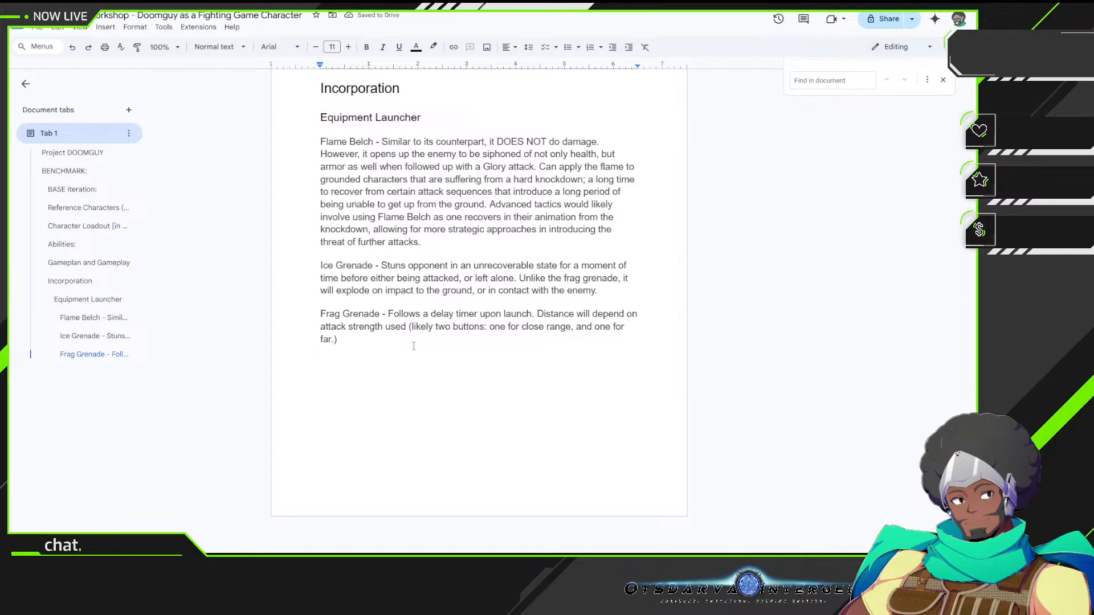
left_click(218, 49)
left_click(225, 227)
type("Chainsaw")
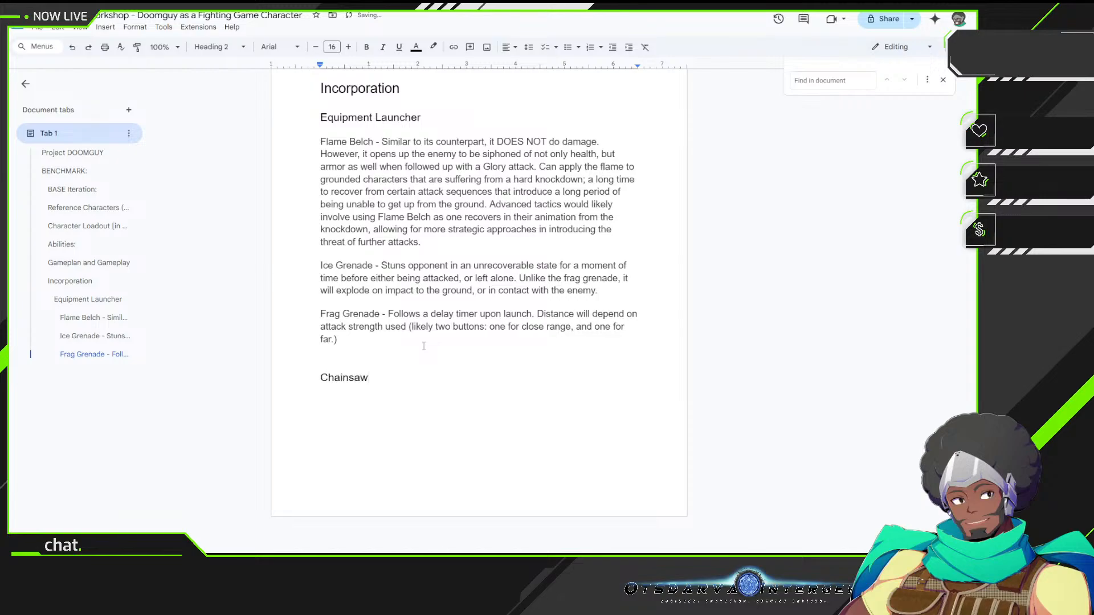
key("BackSpace")
key("BackSpace")
key("BackSpace")
key("BackSpace")
key("BackSpace")
key("BackSpace")
key("BackSpace")
key("BackSpace")
type("Super Shotgun")
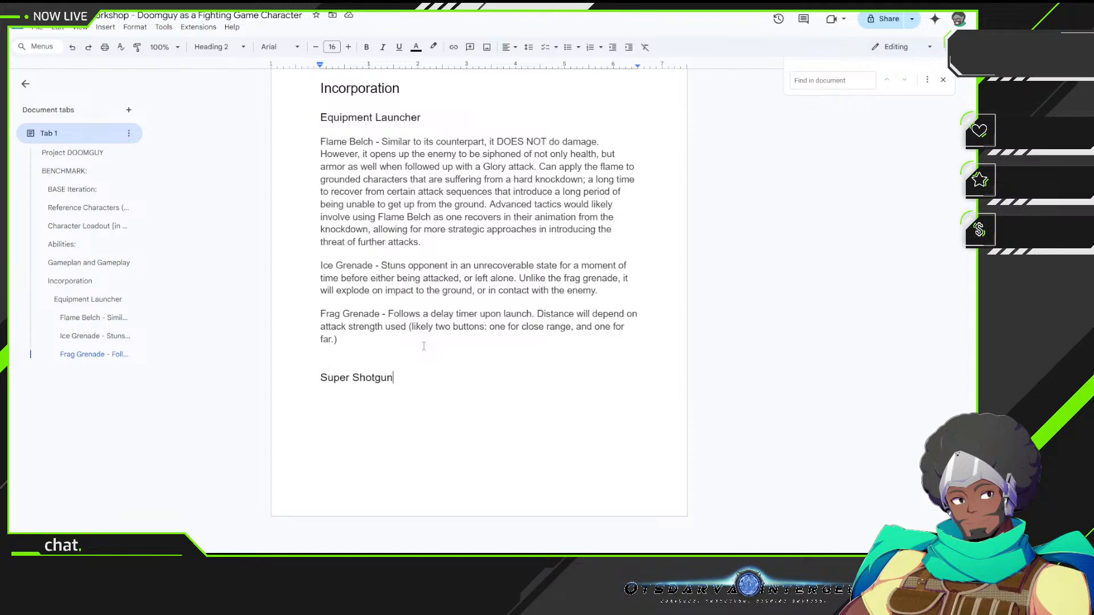
key("Return")
type("Main wea")
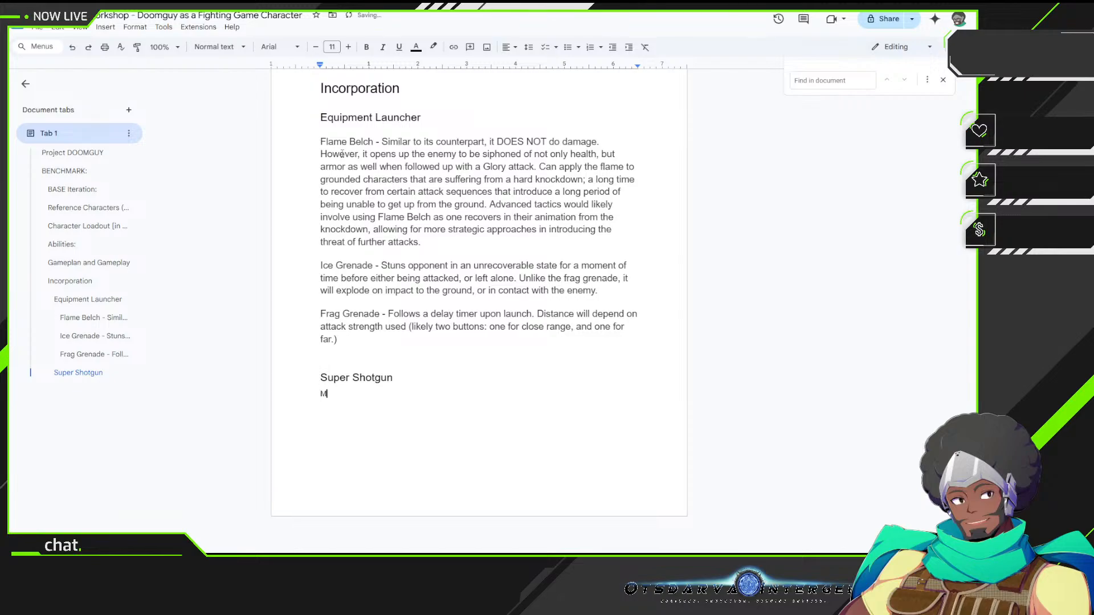
key("BackSpace")
key("BackSpace")
key("BackSpace")
key("BackSpace")
key("BackSpace")
key("BackSpace")
key("BackSpace")
key("BackSpace")
key("BackSpace")
Step: Start a Heading 3 paragraph under Super Shotgun reading "Main weapon of use by Doom Slayer."
key("Return")
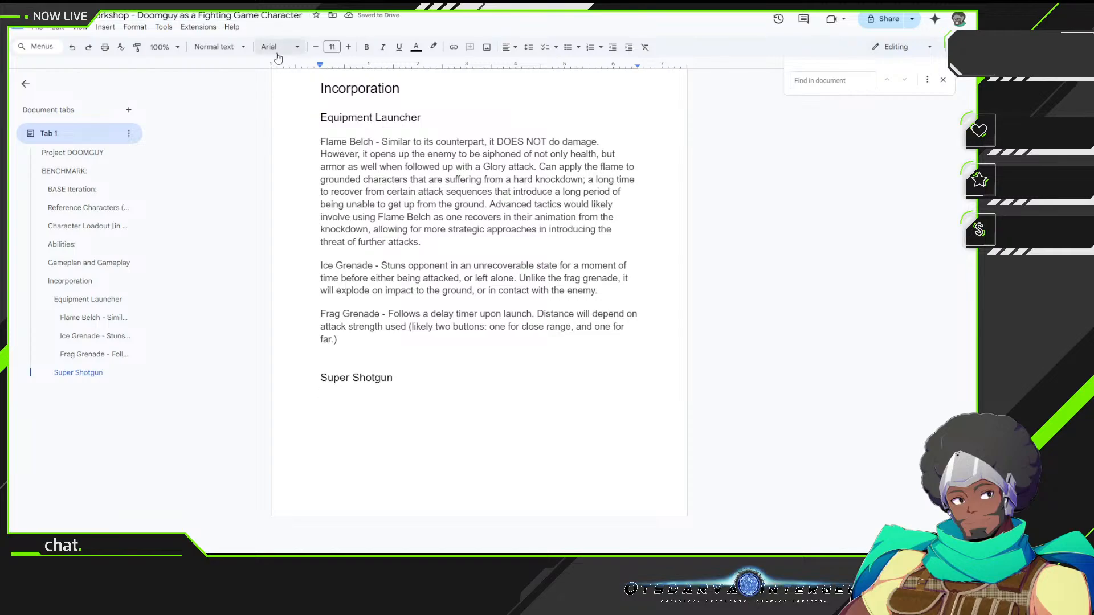
left_click(233, 48)
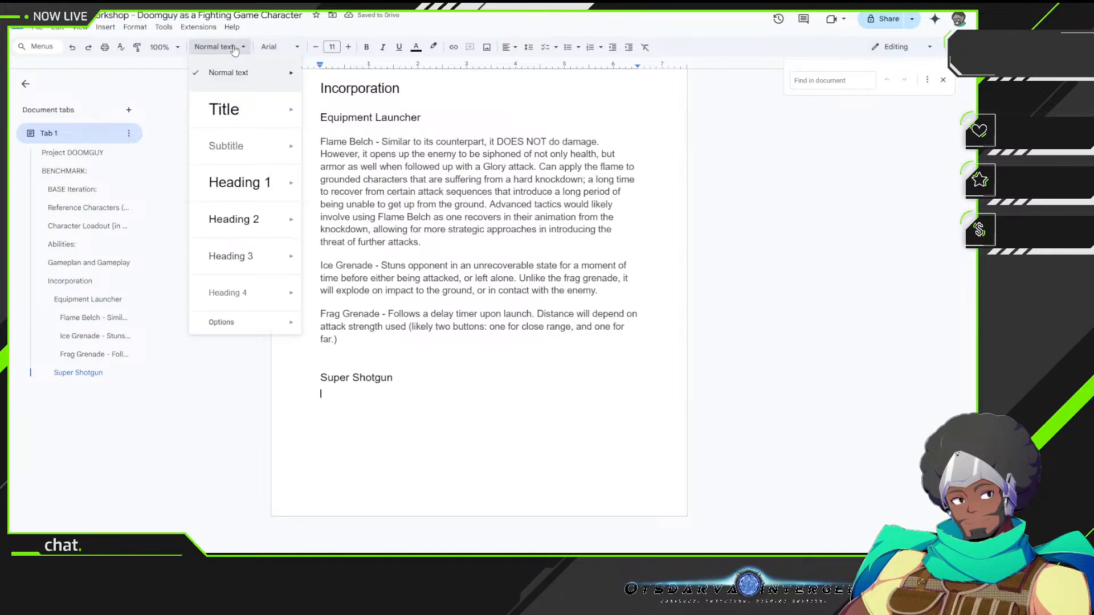
left_click(256, 255)
type("Main w")
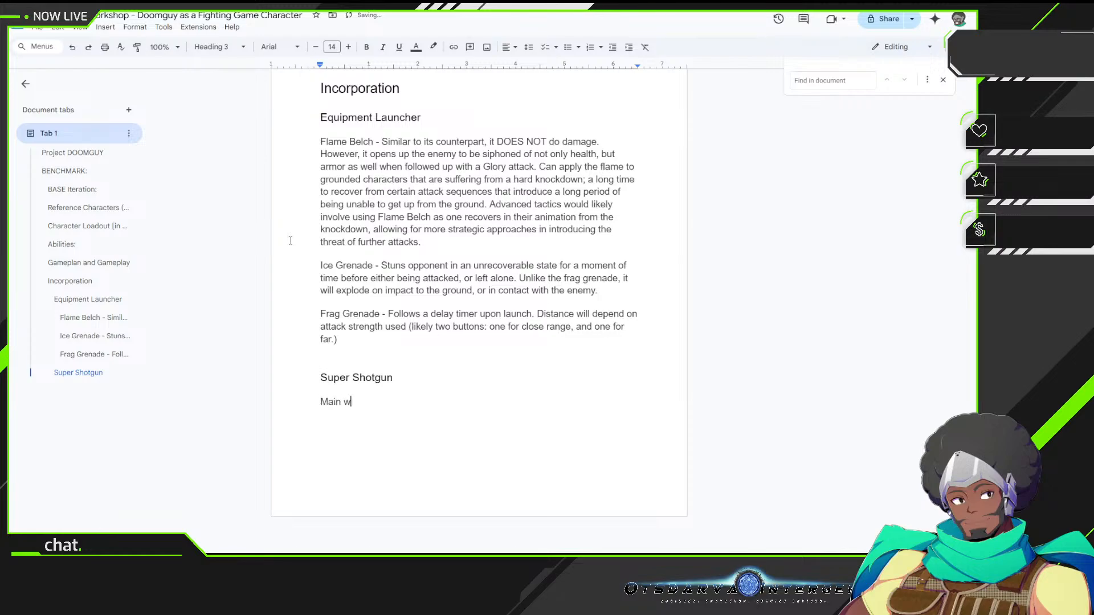
type("eapon of use by Doom Sla")
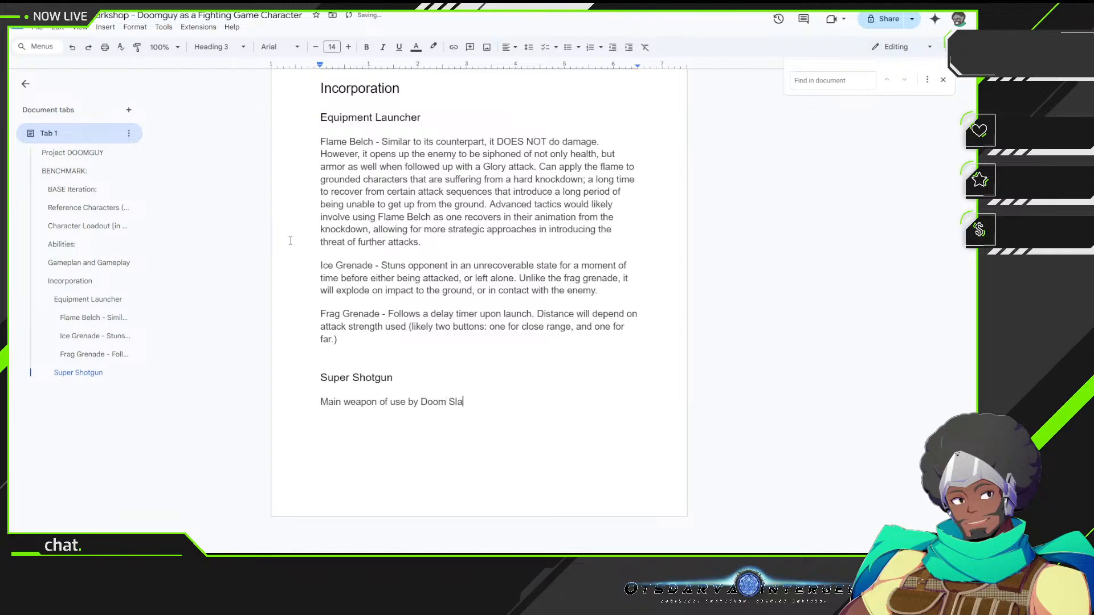
type("yer, along with the Doom")
key("BackSpace")
key("BackSpace")
key("BackSpace")
key("BackSpace")
key("BackSpace")
key("BackSpace")
key("BackSpace")
key("BackSpace")
key("BackSpace")
key("BackSpace")
key("BackSpace")
key("BackSpace")
key("BackSpace")
key("BackSpace")
key("BackSpace")
key("BackSpace")
key("BackSpace")
key("BackSpace")
key("BackSpace")
type(".")
Step: Add "Meat Hook mechanic will play a pivotal role in allowing for strong offense, even when out of ammo." to the Super Shotgun paragraph
type("Meat Hook mechanic ")
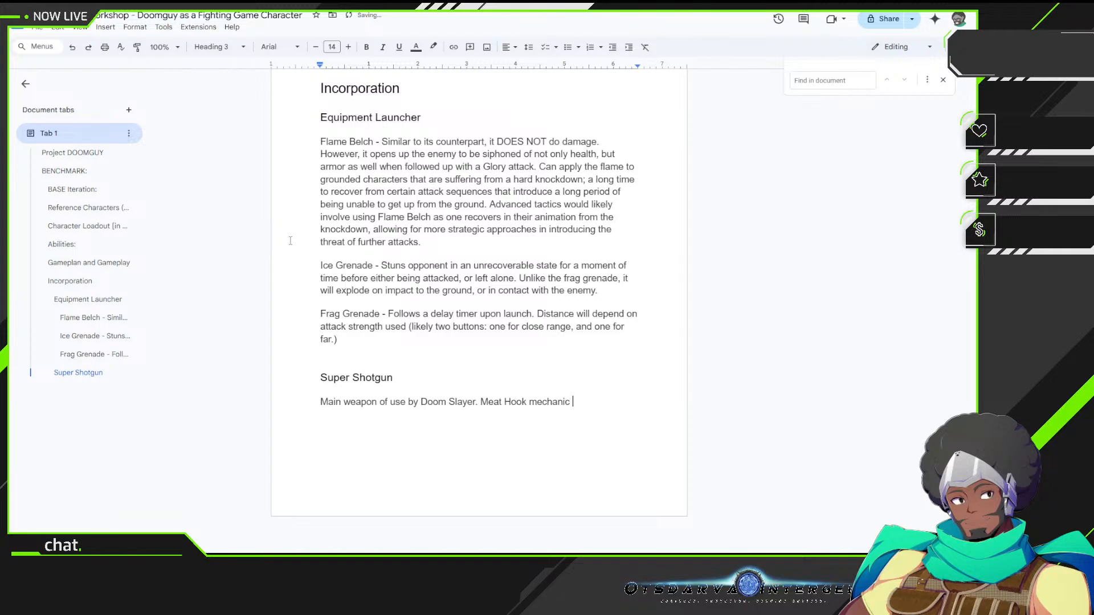
type("will play a pivotal role i")
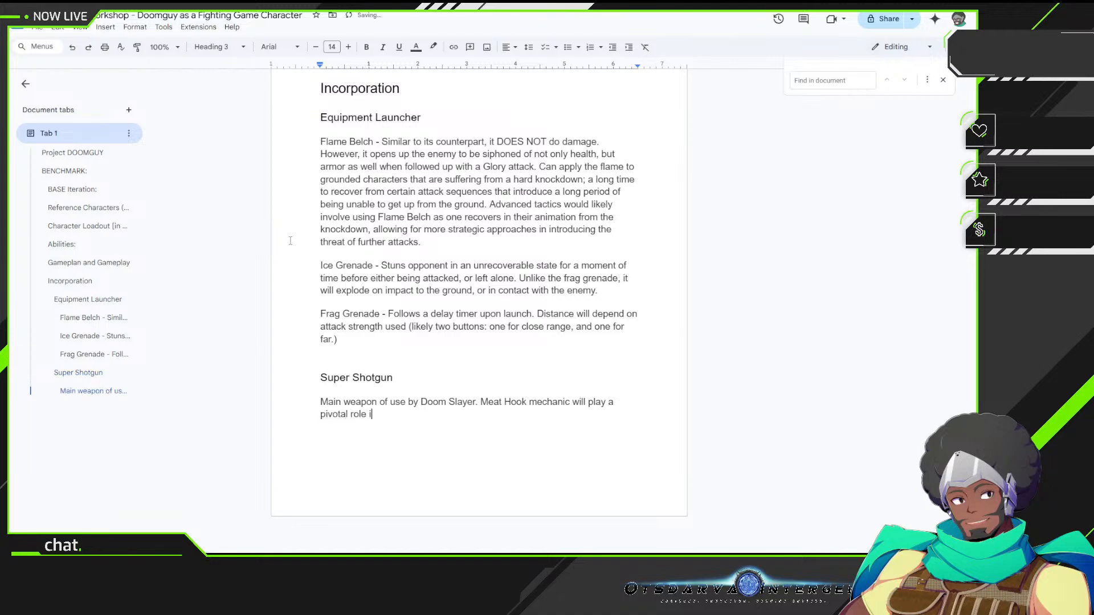
type("n allowing for strong offense")
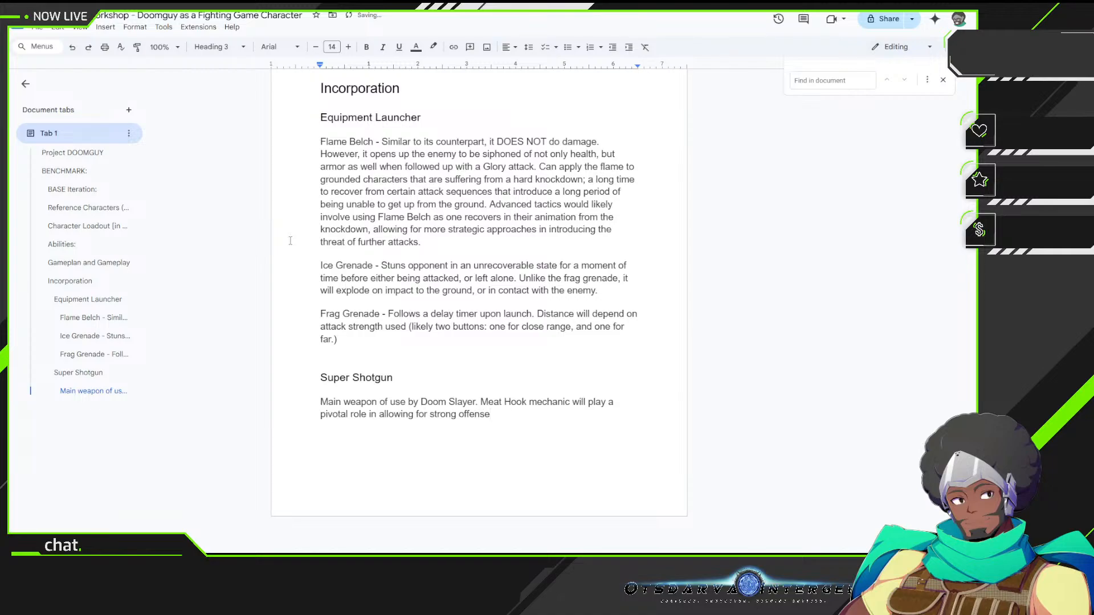
type(", even when out of ammo.")
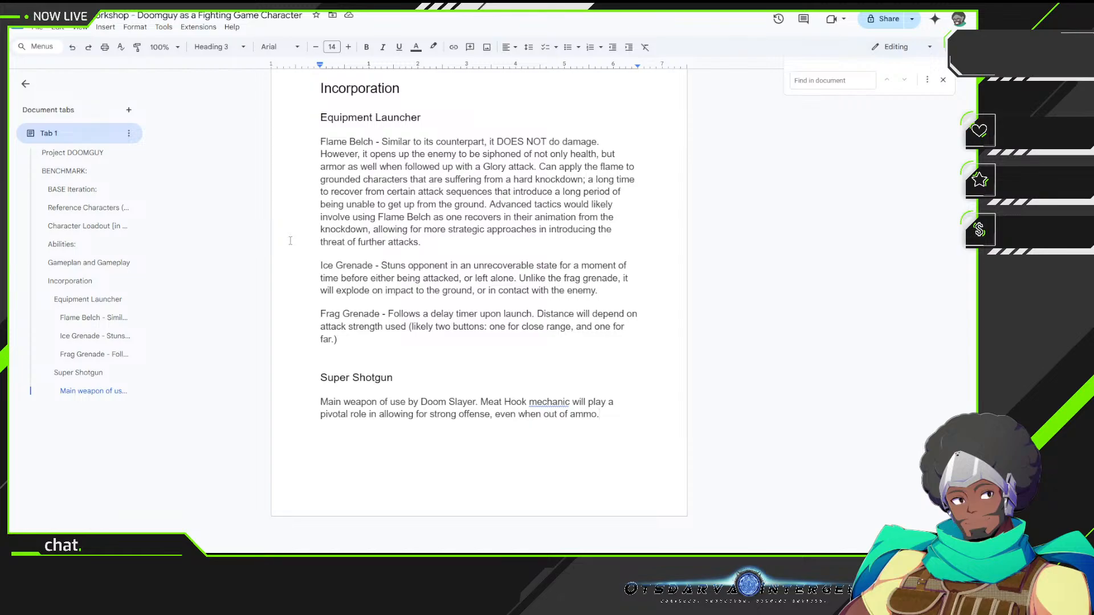
Step: Continue the Super Shotgun paragraph with "Meat Hook will have a special reticle for every command normal involving the Super Shotgun,"
type("Meat Hook")
type("will have a special re")
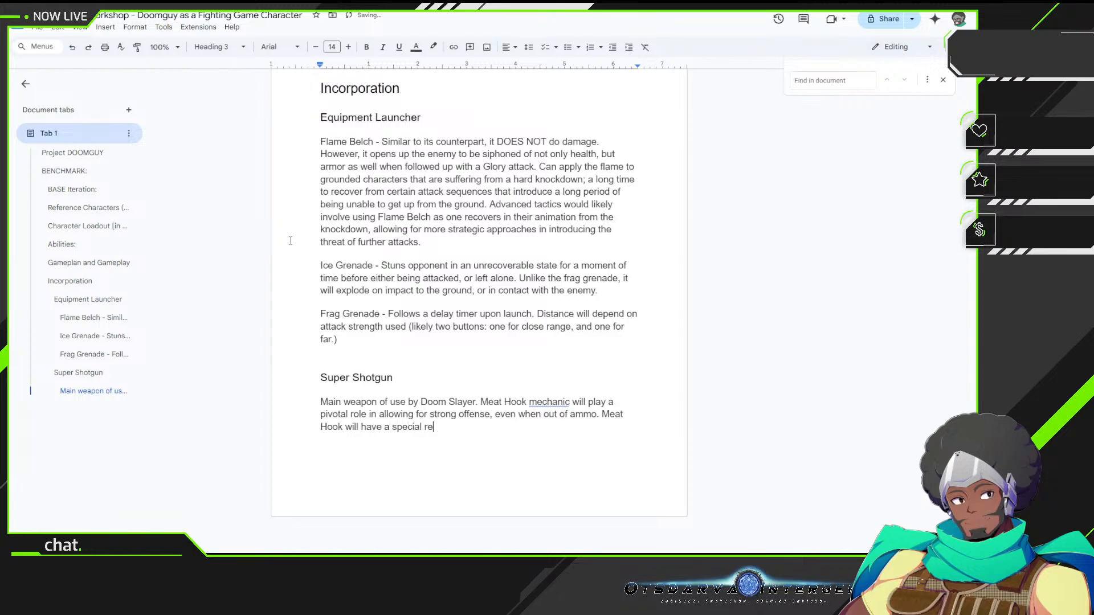
type("ticle for every command no")
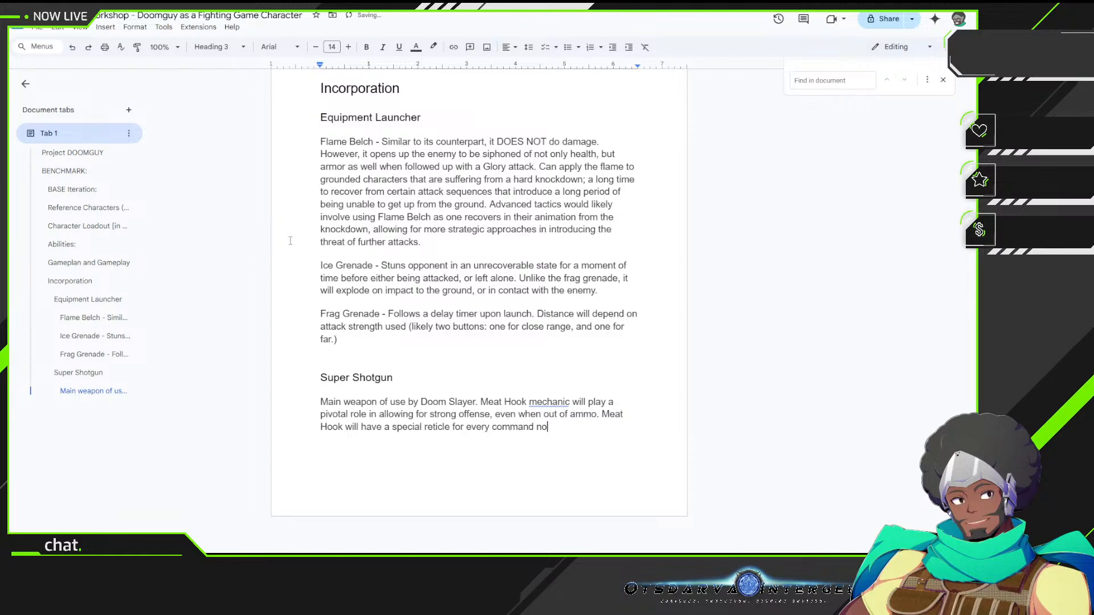
type("rmal involving the Super Shot")
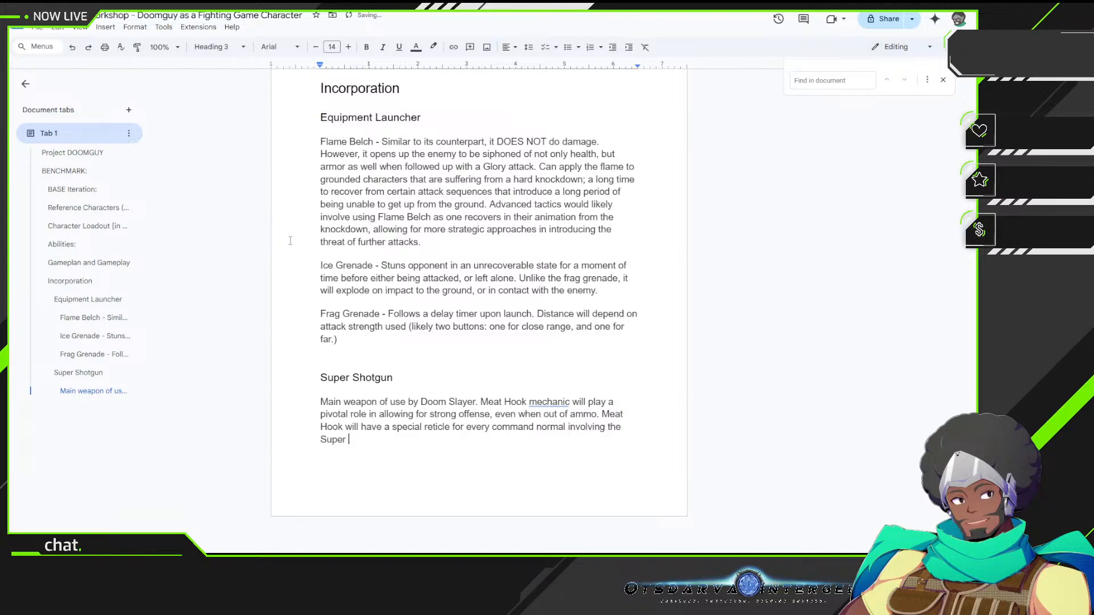
type("gun")
type(",")
Step: Delete the end of the special reticle sentence back to "Meat Hook will ha"
key("BackSpace")
key("BackSpace")
key("BackSpace")
key("BackSpace")
key("BackSpace")
key("BackSpace")
key("BackSpace")
key("BackSpace")
key("BackSpace")
key("BackSpace")
key("BackSpace")
key("BackSpace")
key("BackSpace")
key("BackSpace")
key("BackSpace")
key("BackSpace")
key("BackSpace")
key("BackSpace")
key("BackSpace")
key("BackSpace")
key("BackSpace")
key("BackSpace")
key("BackSpace")
key("BackSpace")
key("BackSpace")
key("BackSpace")
key("BackSpace")
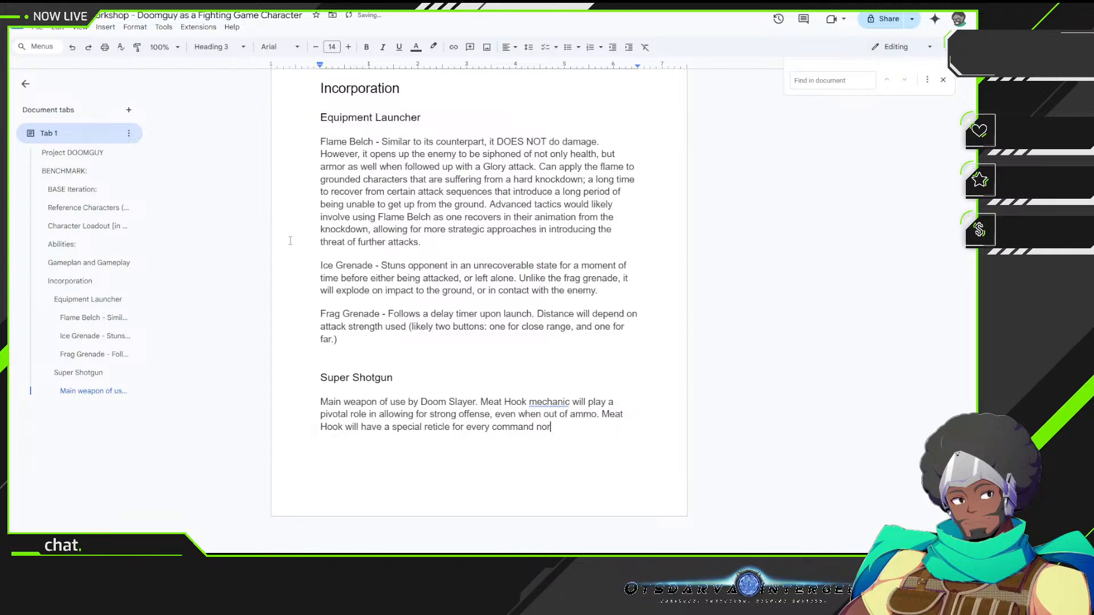
key("BackSpace")
key("BackSpace")
key("BackSpace")
key("BackSpace")
key("BackSpace")
key("BackSpace")
key("BackSpace")
key("BackSpace")
key("BackSpace")
key("BackSpace")
key("BackSpace")
key("BackSpace")
key("BackSpace")
key("BackSpace")
key("BackSpace")
key("BackSpace")
key("BackSpace")
key("BackSpace")
key("BackSpace")
key("BackSpace")
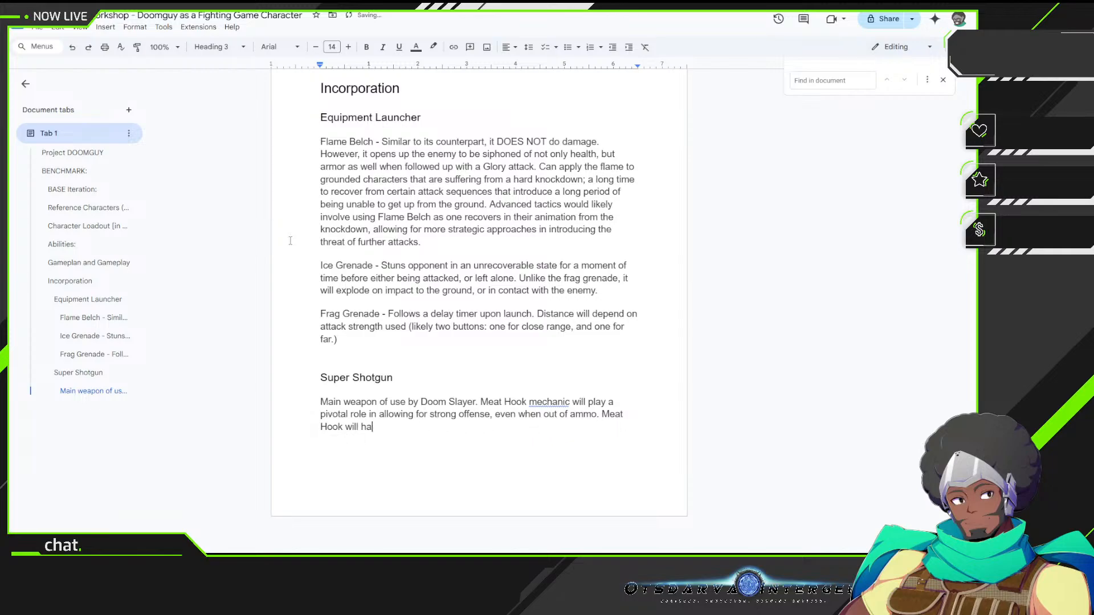
Step: Complete "Meat Hook will have" with "homing properties to latch onto the opponent in neutral. However, the hook is NOT unblockable"
type("ve j")
key("BackSpace")
type("homing properties")
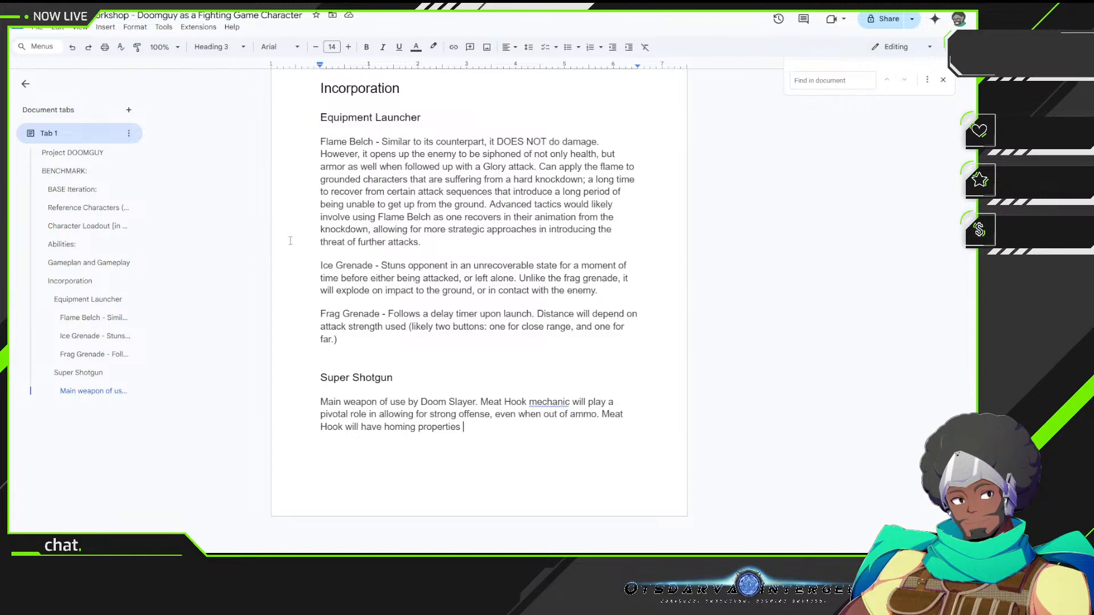
type("to latch onto the opp")
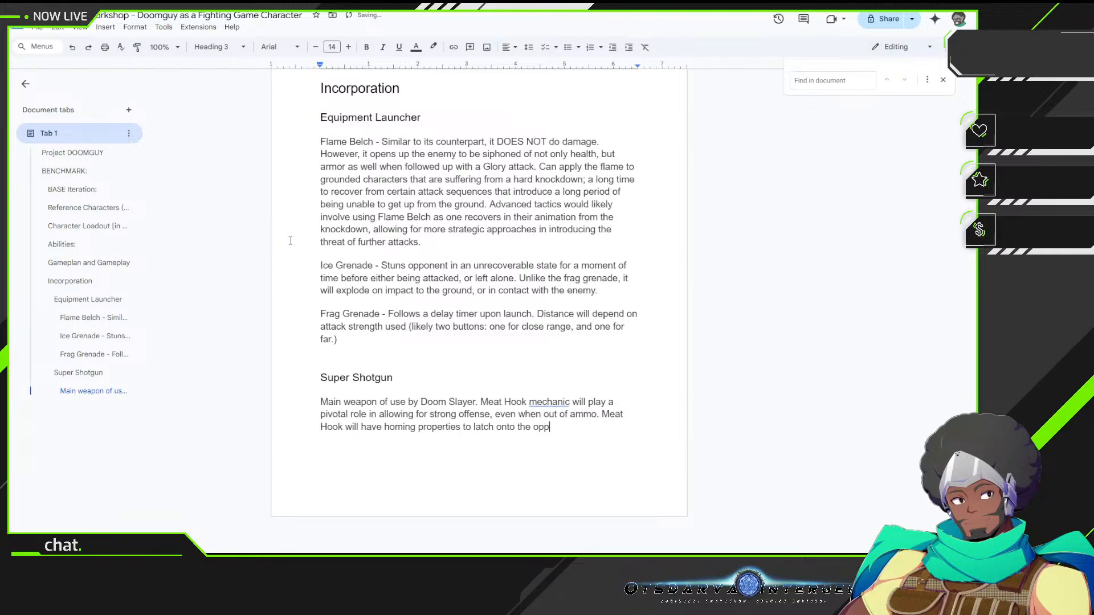
type("onent in neutral. However,")
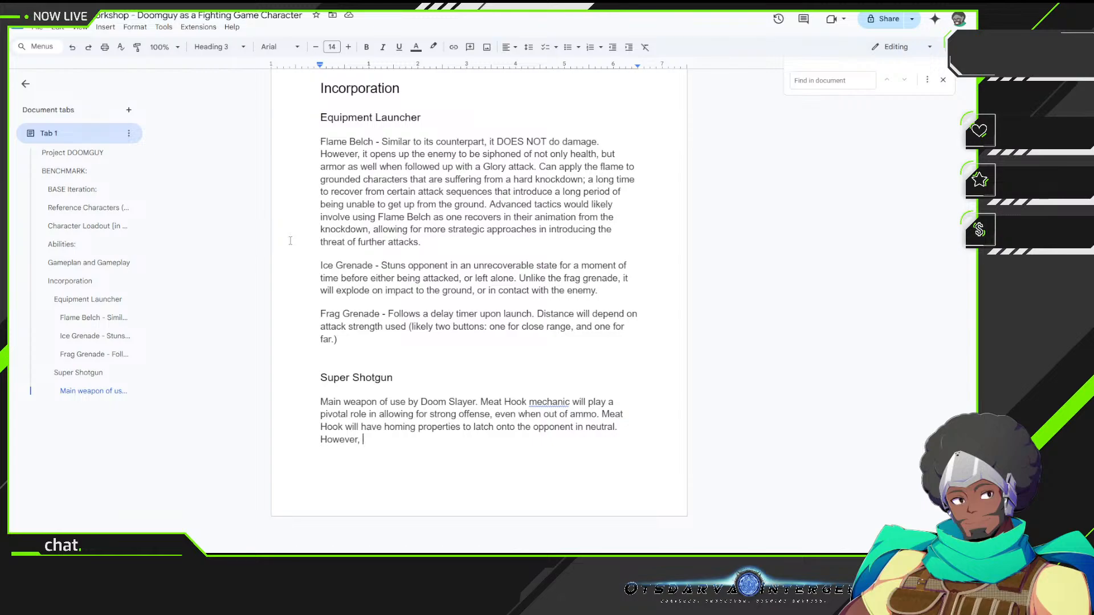
type("the hook is NOT un")
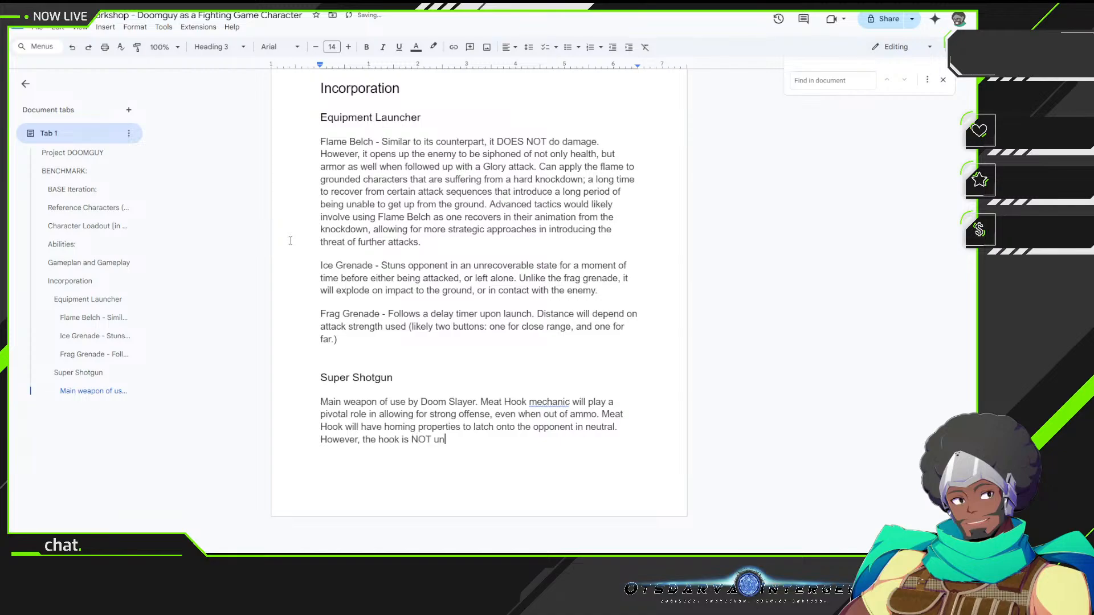
type("blockable")
Step: End the unblockable sentence and continue the Super Shotgun paragraph with "In turn, it can be followed up with the Super Shotgun if the opponent"
scroll(570, 228, "up", 8)
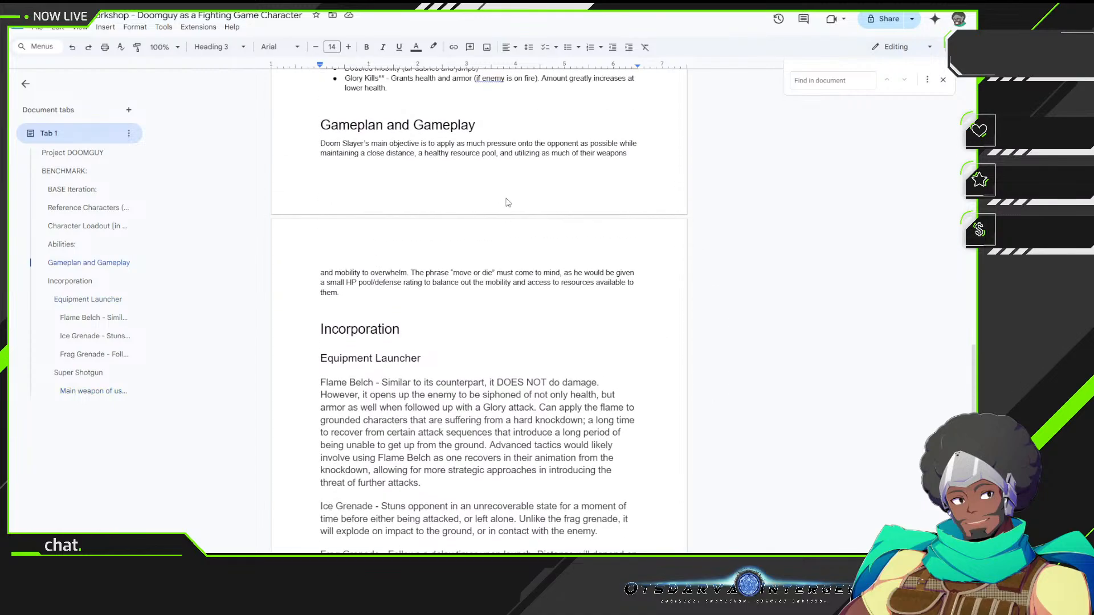
scroll(506, 199, "up", 6)
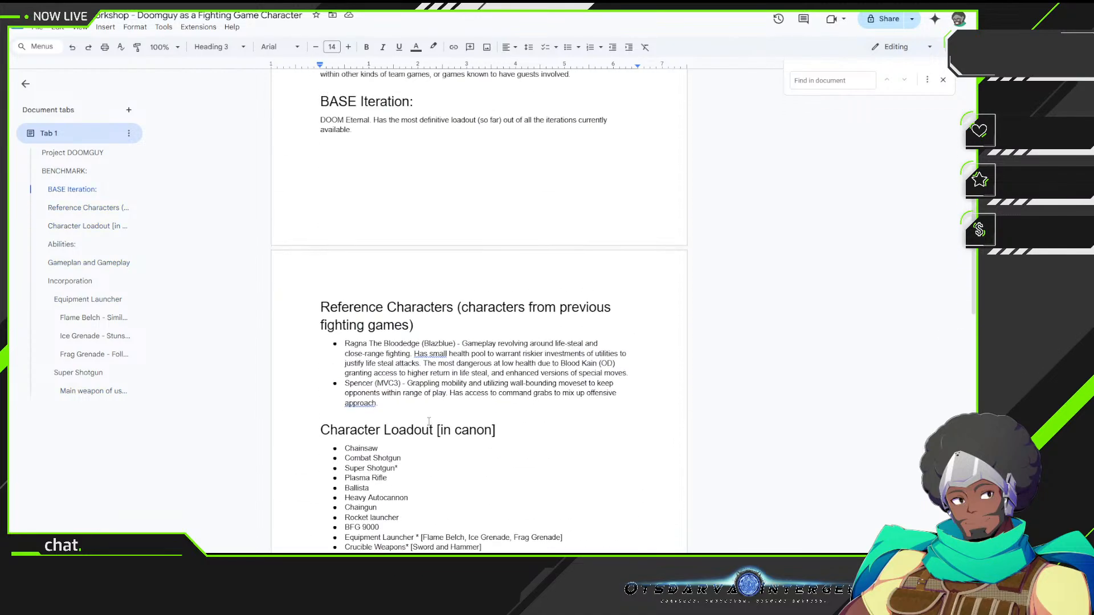
scroll(447, 335, "down", 2)
scroll(458, 301, "down", 2)
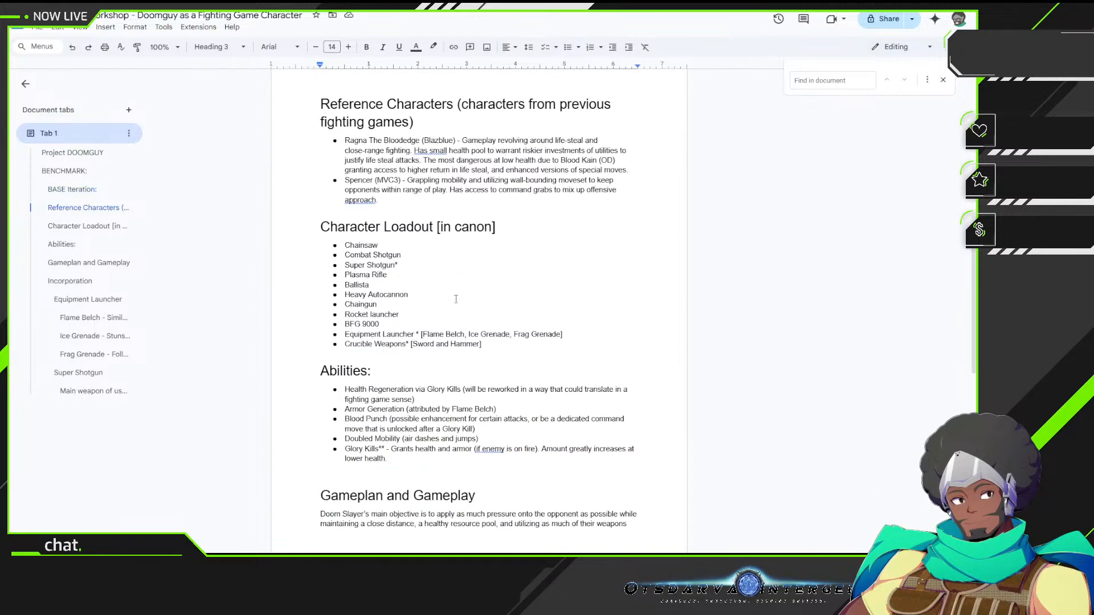
scroll(430, 207, "down", 10)
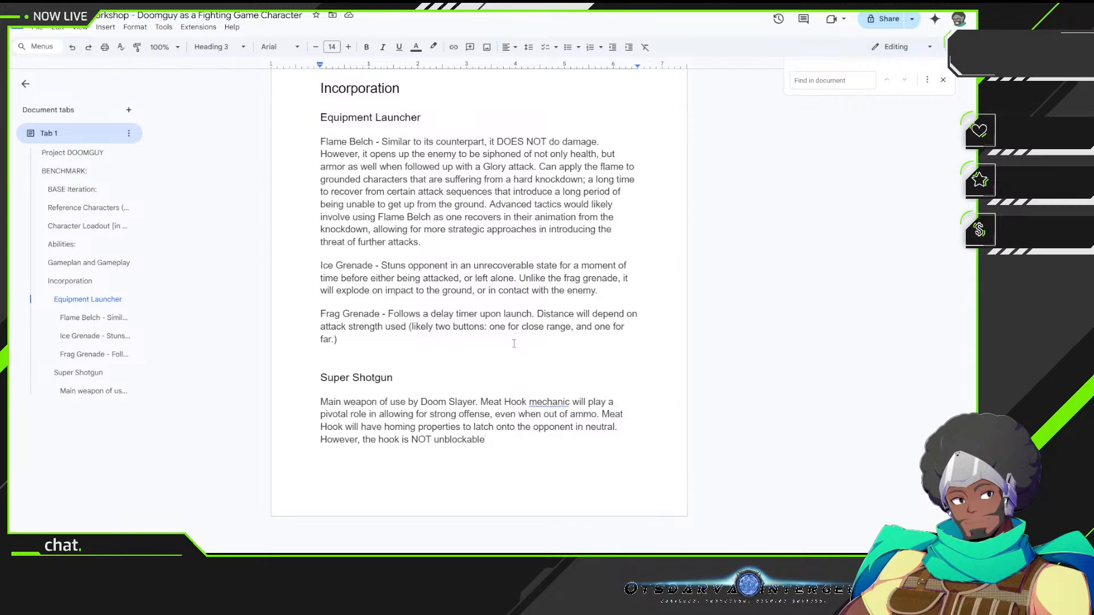
type(".")
type("In turn, it can be followed up")
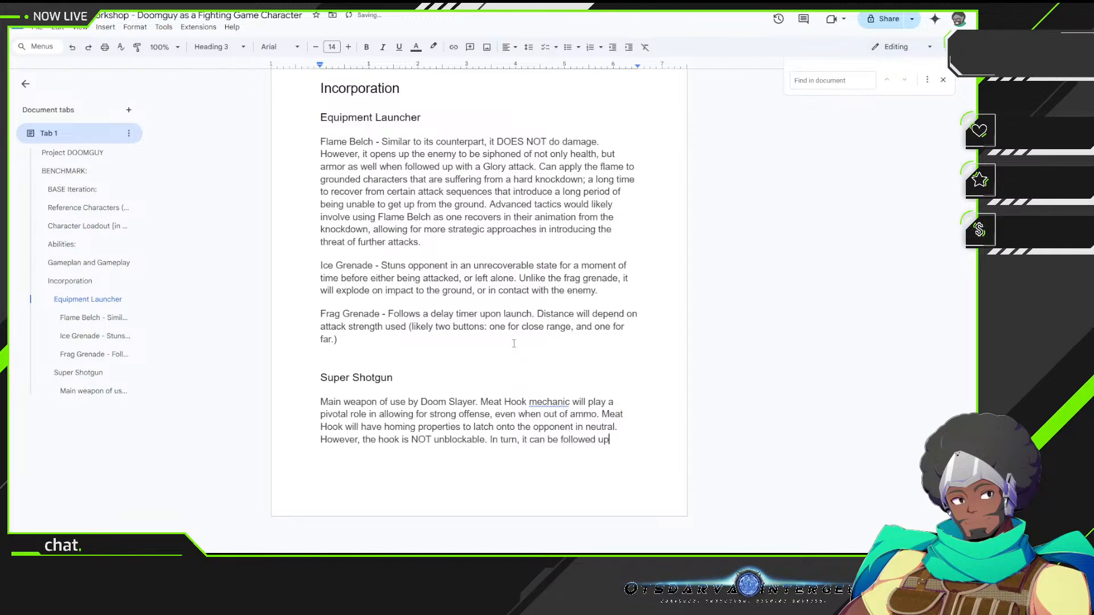
type(" with the Supe")
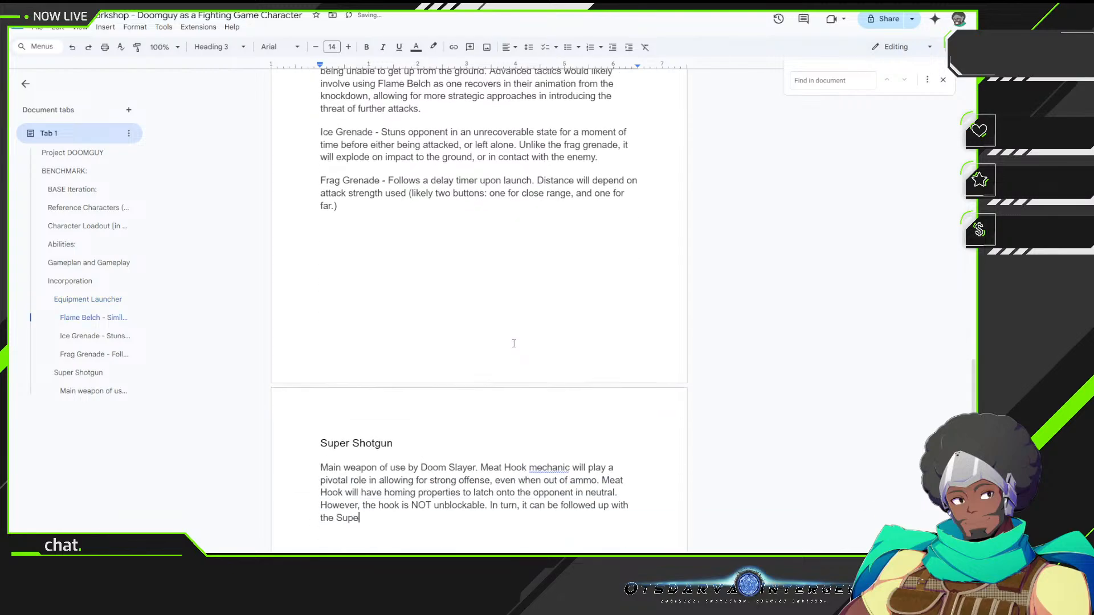
type("r Shotgun if the opponent")
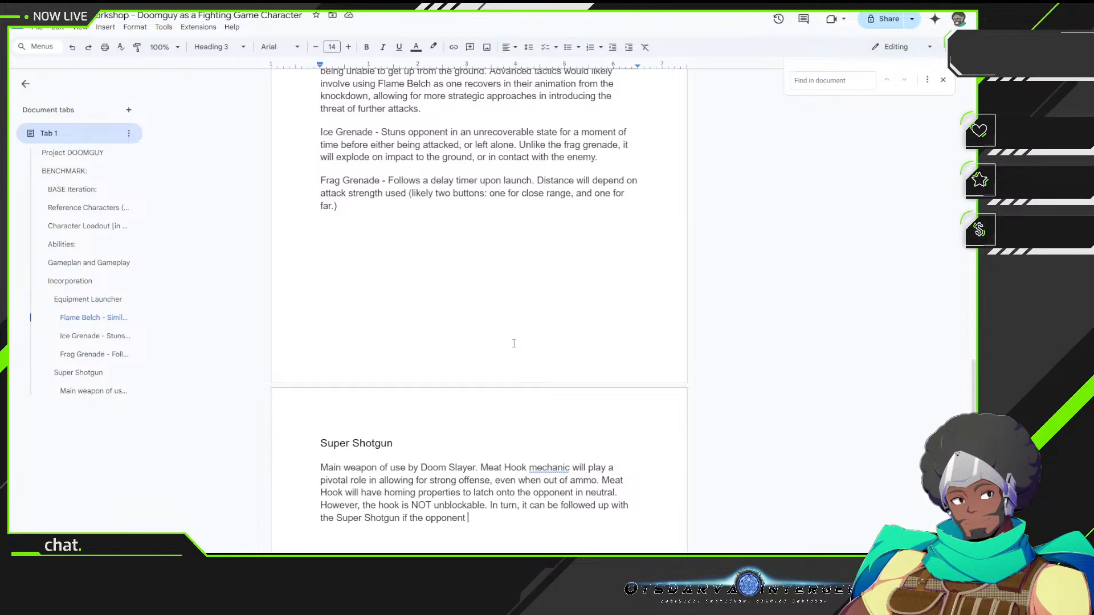
Step: Complete the follow-up sentence with "is not prepared, or messes up their defensive."
type("is not prepared")
key("BackSpace")
key("BackSpace")
type("d, or messes up ")
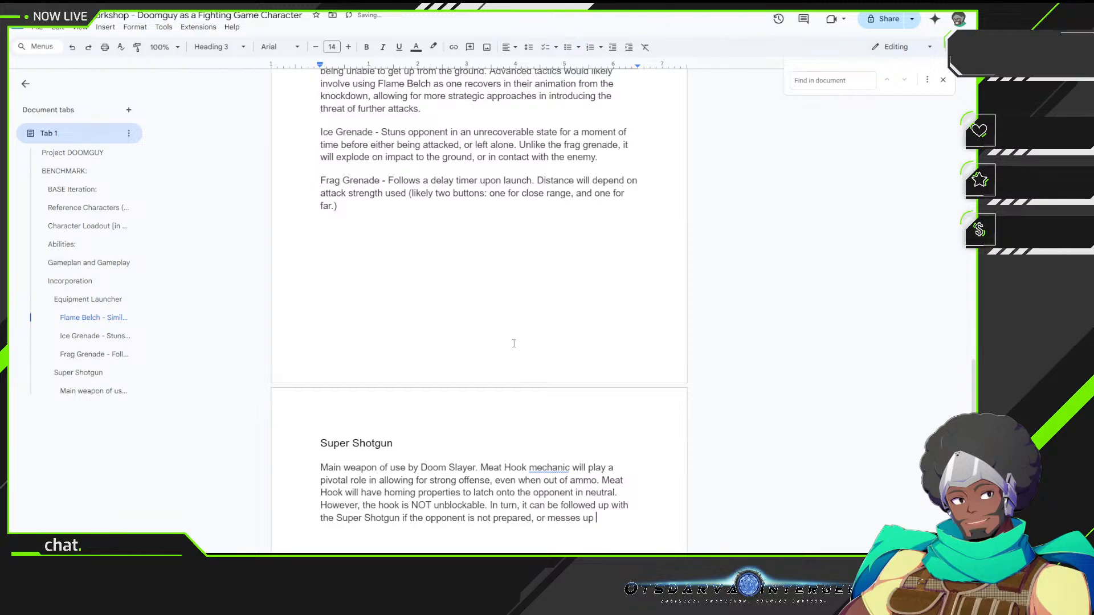
type("their defense")
type("ive")
type(".")
Step: Add "The effective range of the Meat Hook will be full screen, allowing for freedom of approach, but you can only move TOWARDS your opponent."
scroll(513, 344, "down", 4)
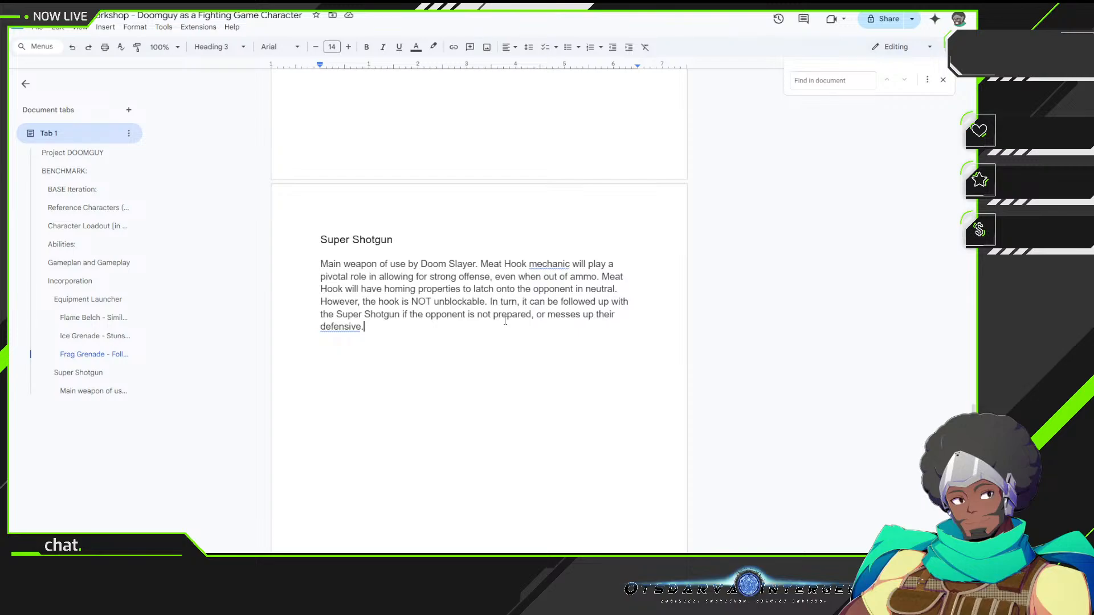
type("The effective range of the")
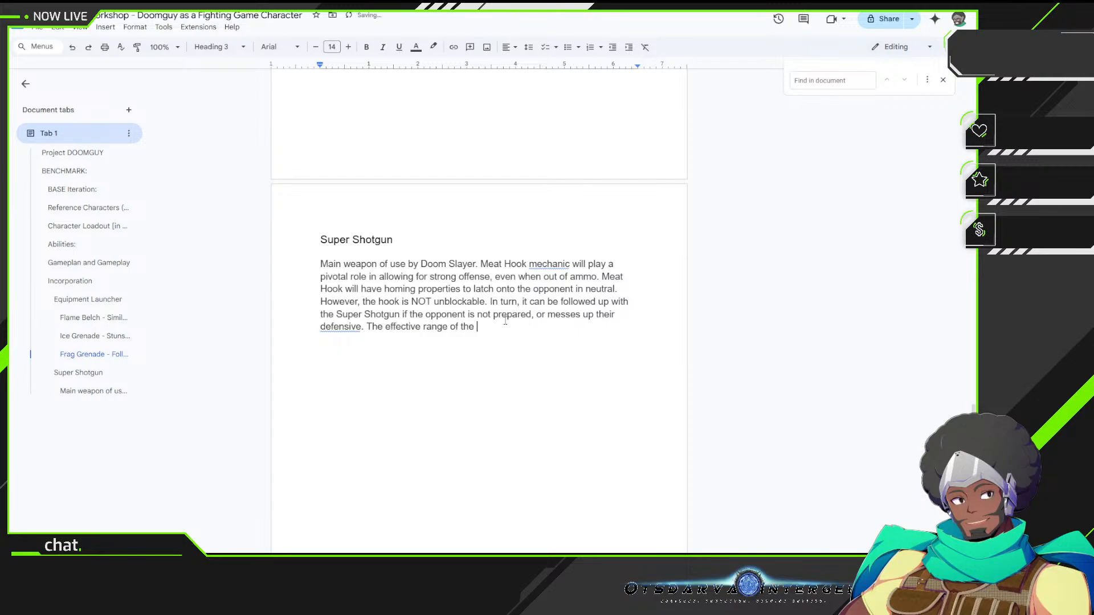
type(" Meat Hook will")
type("be full screen")
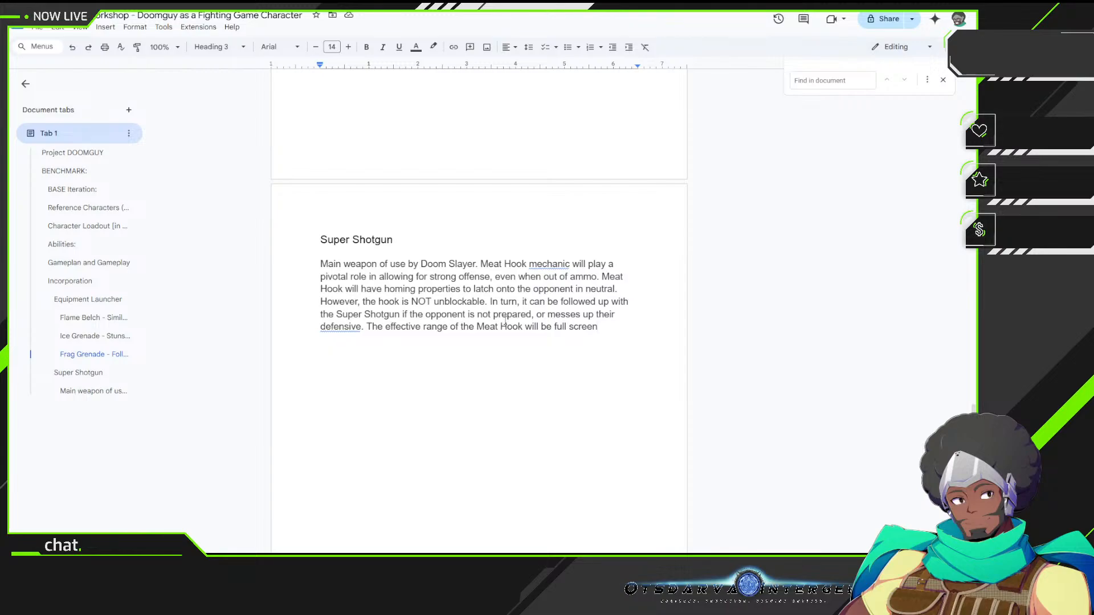
type(", allowing ")
type("for ")
type("freedom")
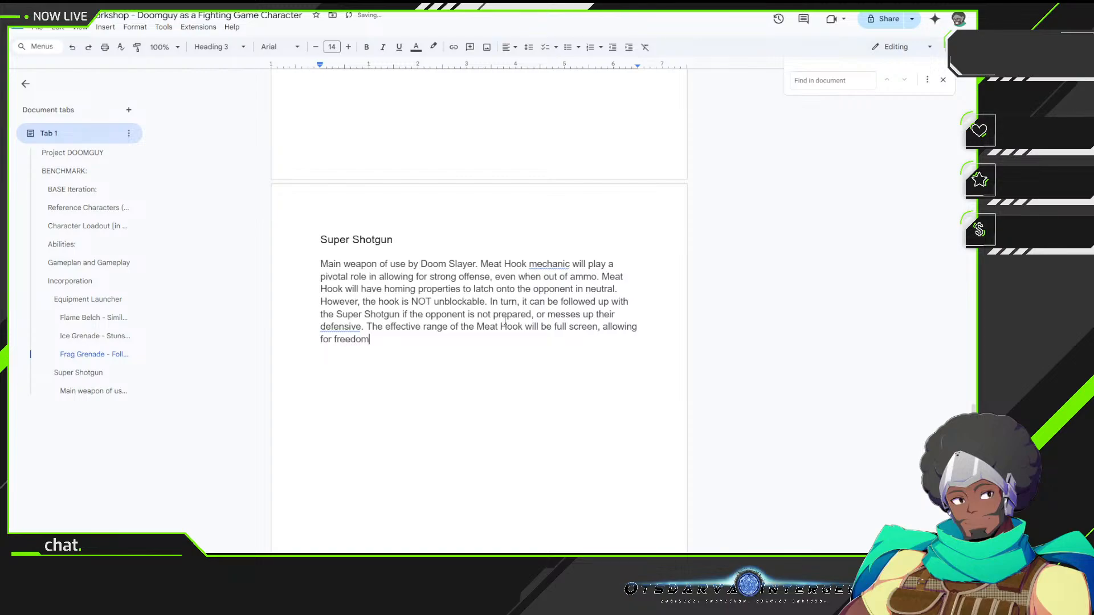
type(" of approach, but you can onl")
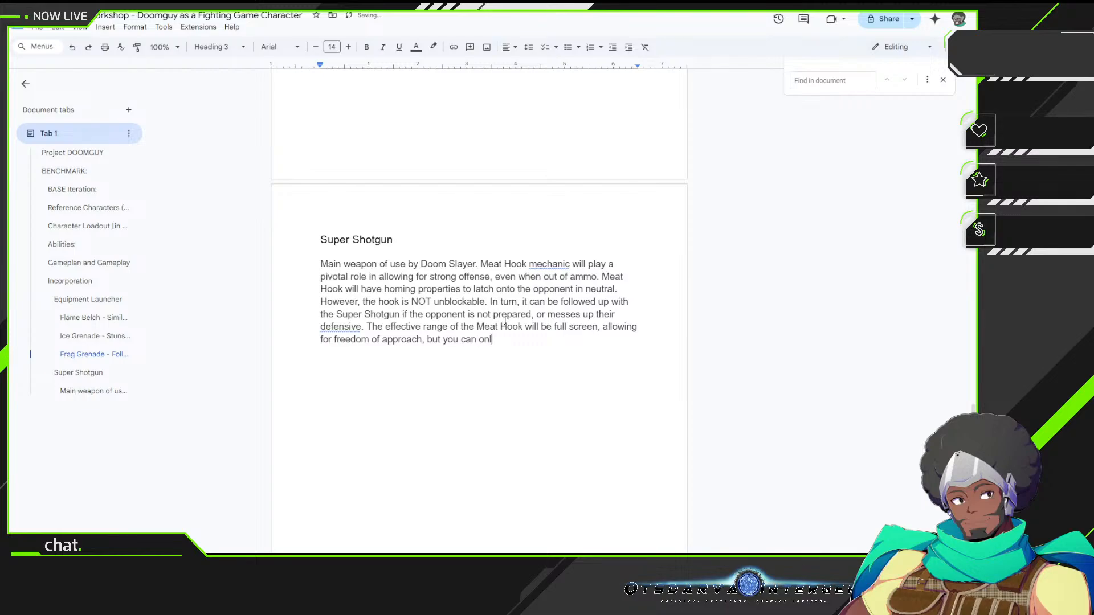
type("y move TOWARDS your opp")
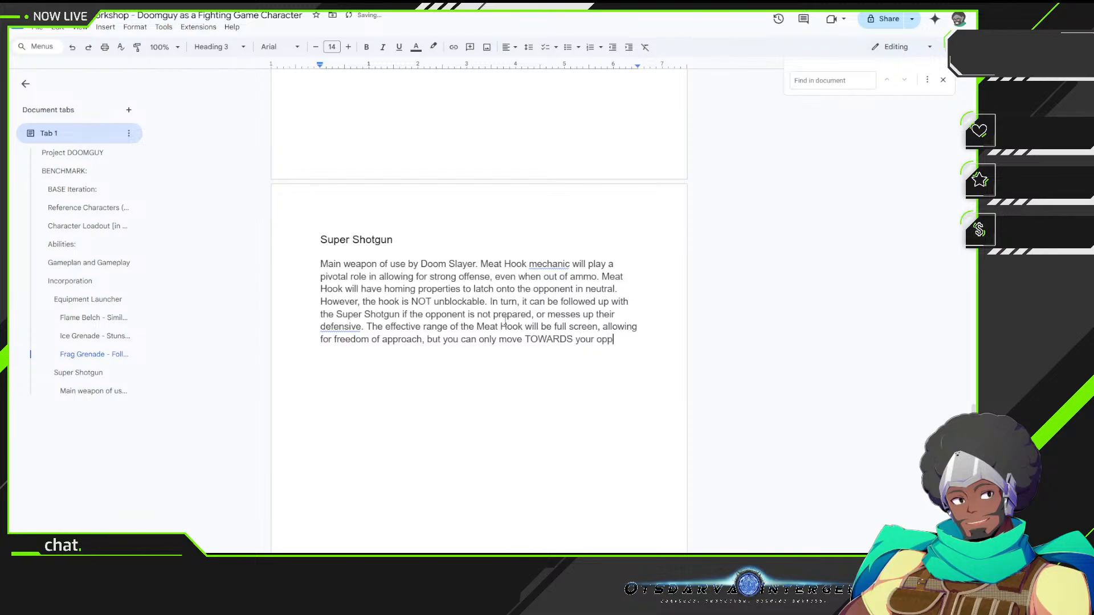
type("onent.")
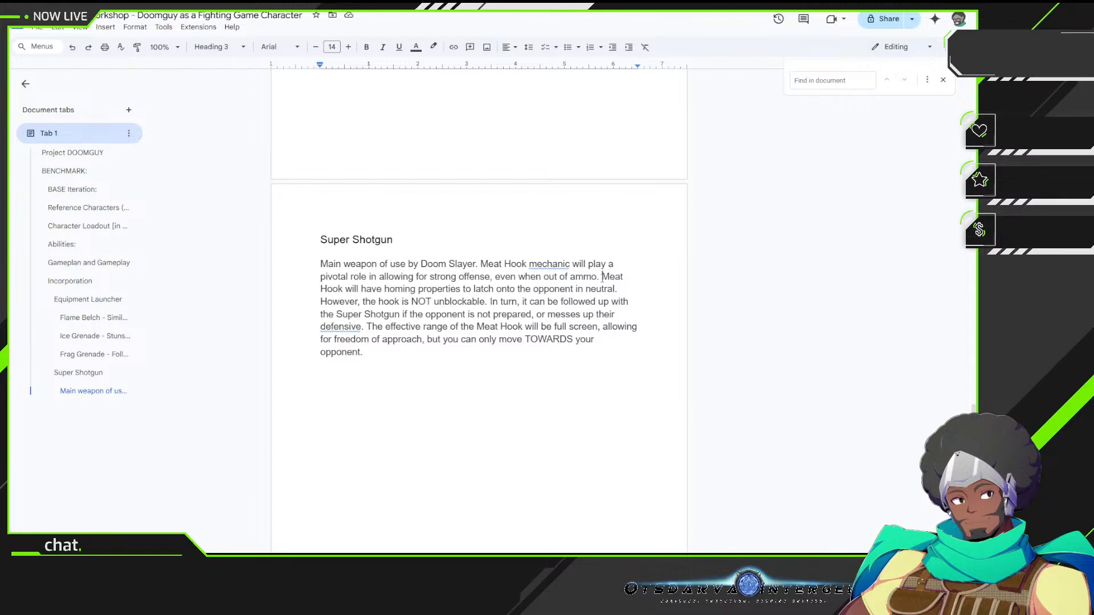
Step: Split the Super Shotgun text into three paragraphs, breaking before "Meat Hook will have homing properties" and before "The effective range"
left_click(602, 278)
key("Return")
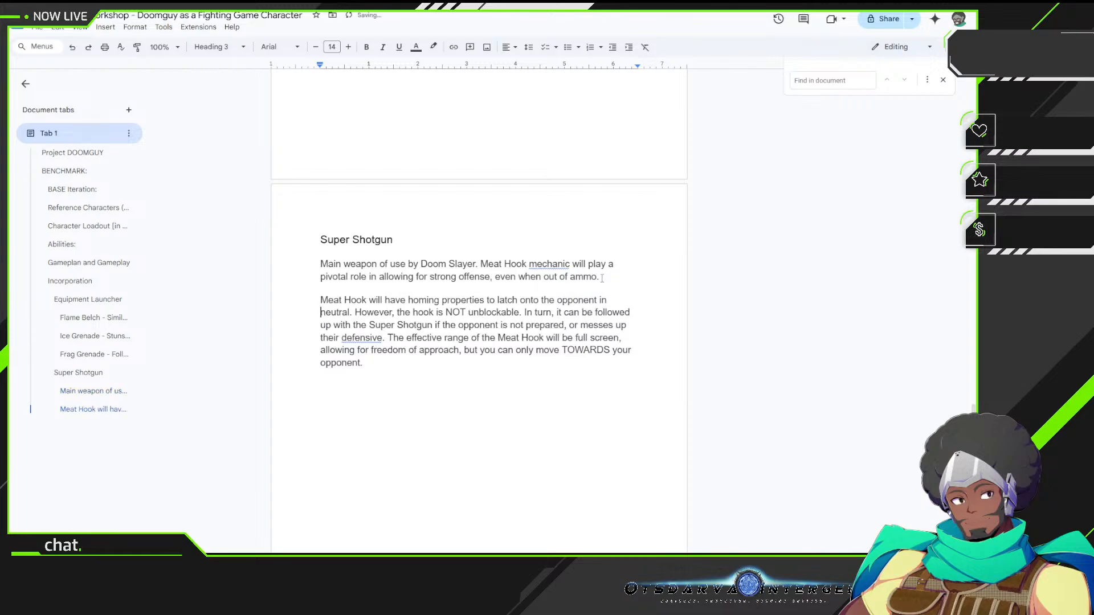
key("Right")
key("Right")
key("Right")
key("Right")
key("Right")
key("Right")
key("Right")
key("Right")
key("Right")
key("Right")
key("Right")
key("Right")
key("Right")
key("Right")
key("Right")
key("Right")
key("Right")
key("Right")
key("Right")
key("Right")
key("Down")
key("Left")
key("Left")
key("Left")
key("Left")
key("Left")
key("Left")
key("Left")
key("Left")
key("Left")
key("Left")
key("Left")
key("Left")
key("Left")
key("Return")
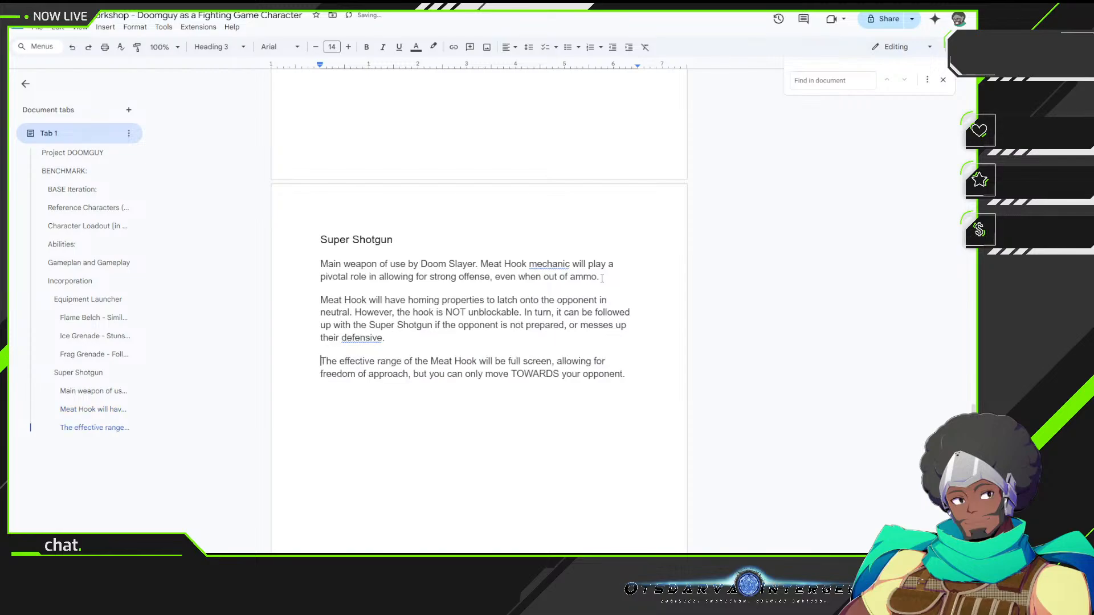
Step: Start a new Heading 3 paragraph directly below the effective range paragraph
key("Down")
key("Down")
left_click(219, 47)
left_click(263, 252)
key("Up")
key("BackSpace")
key("Down")
Step: Write "The Meat Hook also has a two-second cooldown before reuse." in the new paragraph and begin the following sentence about the cooldown
type("The Hook")
key("BackSpace")
key("BackSpace")
key("BackSpace")
key("BackSpace")
key("BackSpace")
type("Meat Hook also has")
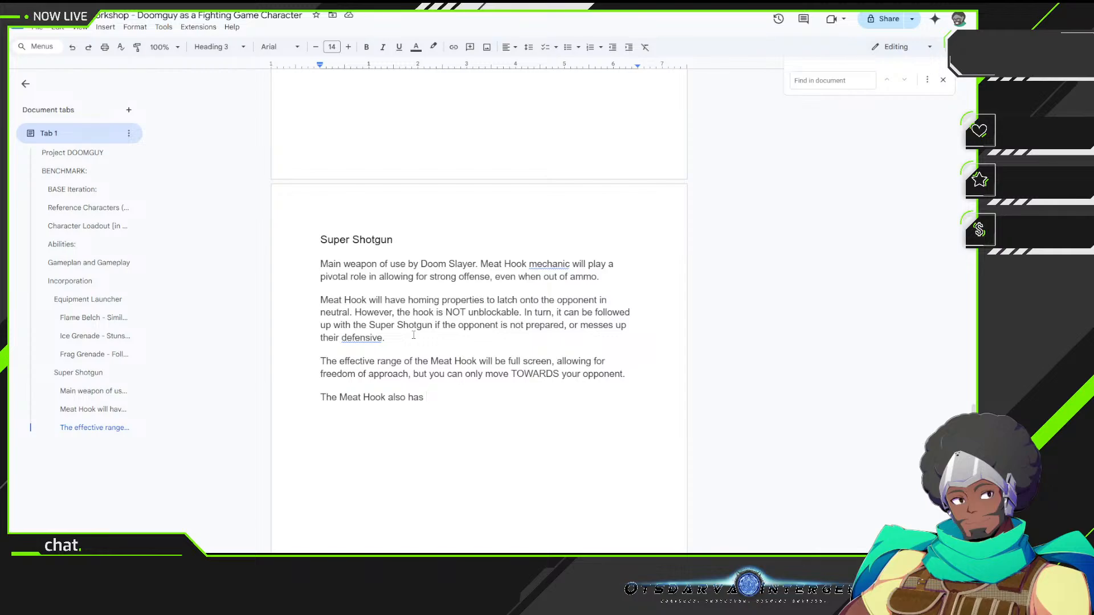
type("a two-second cooldown")
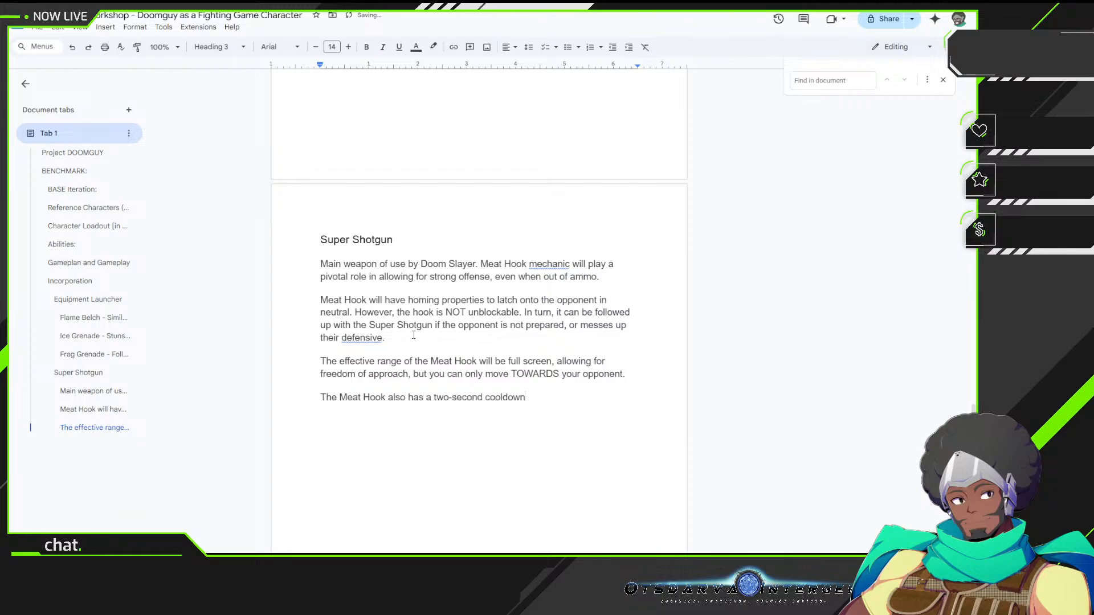
type(" before reuse. Cooldown doe")
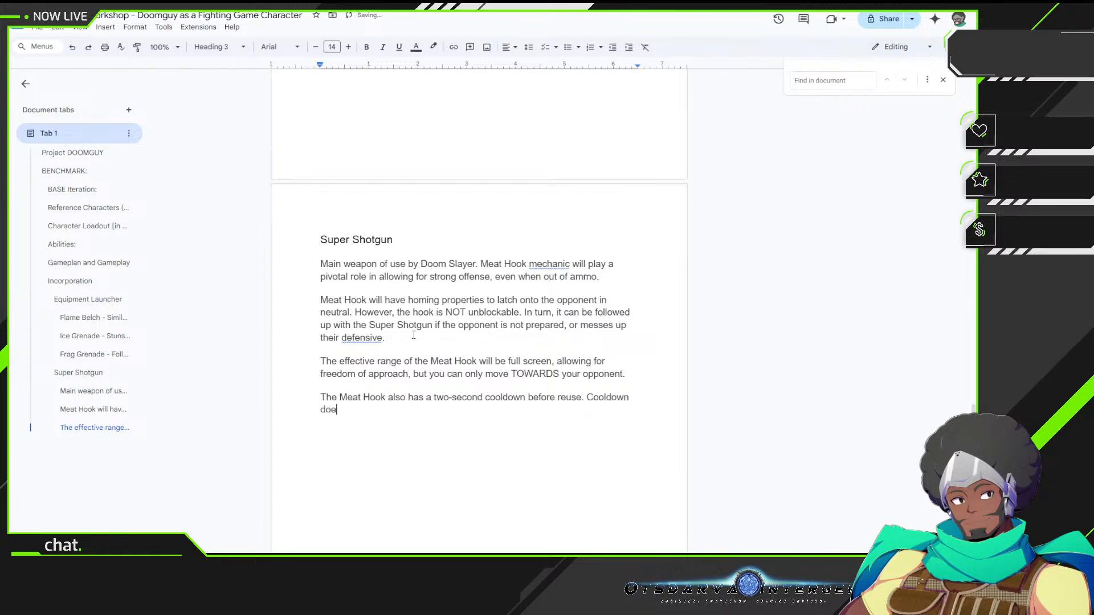
Step: Continue the Meat Hook cooldown sentence so it reads "Cooldown does not start until the hook is broken"
type("s not start until the hook ")
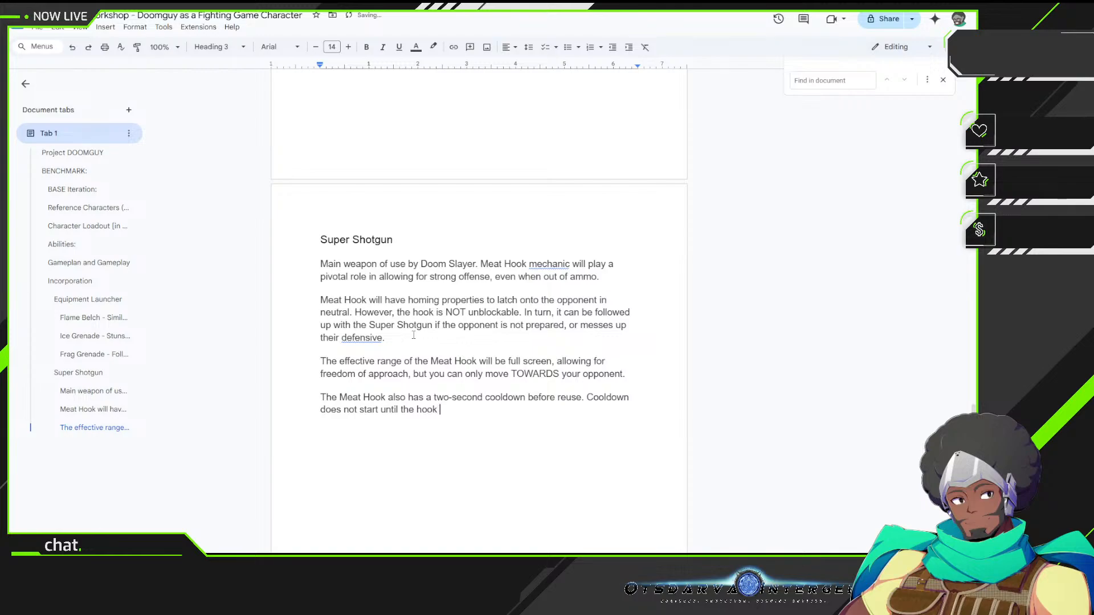
type("has broken its link")
key("BackSpace")
key("BackSpace")
key("BackSpace")
key("BackSpace")
key("BackSpace")
key("BackSpace")
key("BackSpace")
key("BackSpace")
key("BackSpace")
key("BackSpace")
key("BackSpace")
key("BackSpace")
key("BackSpace")
key("BackSpace")
key("BackSpace")
key("BackSpace")
key("BackSpace")
key("BackSpace")
key("BackSpace")
type("is")
type("either")
type("bron")
key("BackSpace")
type("k")
key("BackSpace")
key("BackSpace")
key("BackSpace")
key("BackSpace")
key("BackSpace")
key("BackSpace")
key("BackSpace")
key("BackSpace")
key("BackSpace")
key("BackSpace")
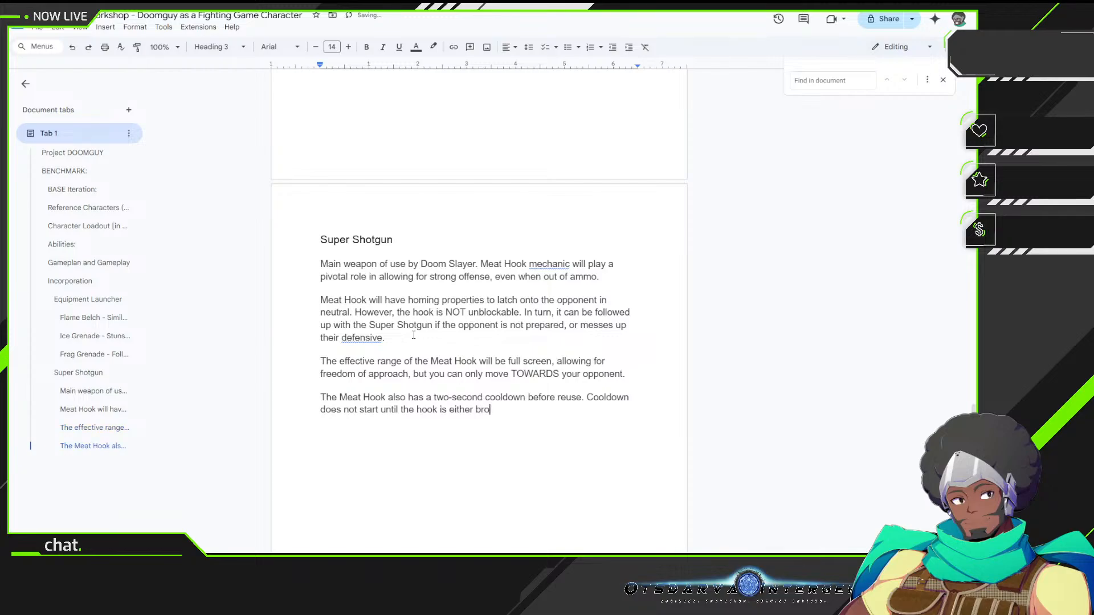
key("BackSpace")
type("broken")
Step: Extend the cooldown sentence with ", regardless if it hit its mark or not"
type(" succ")
key("BackSpace")
key("BackSpace")
key("BackSpace")
key("BackSpace")
key("BackSpace")
type(", regardless if it ")
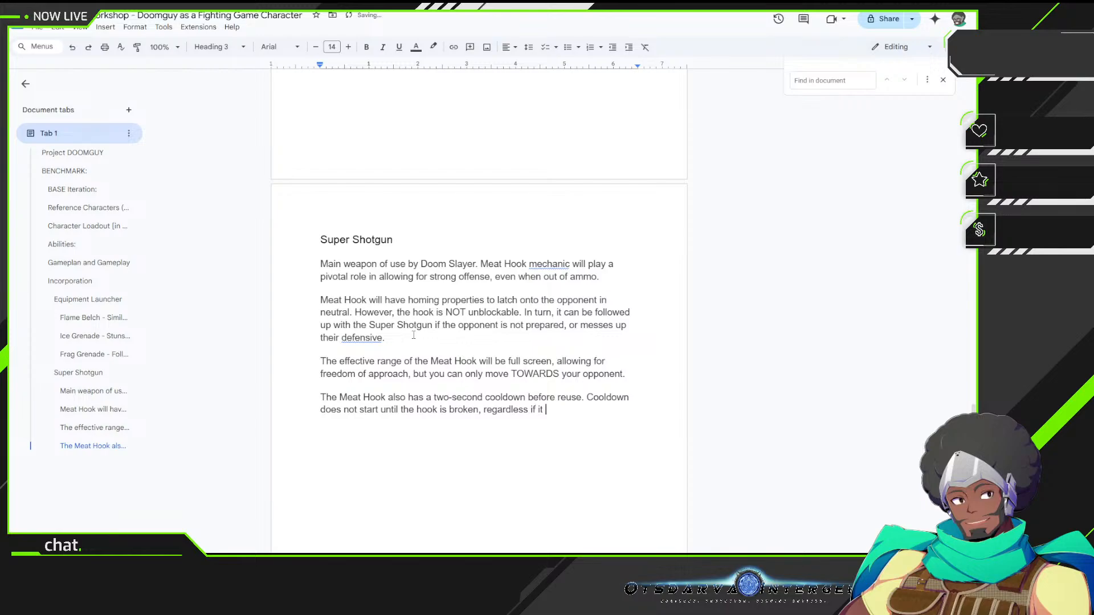
type("hit its mark")
type(" or not")
Step: End the cooldown sentence and add "The Flaming Hook is not accessible until a certain range of health."
type(". The ")
type("Flaming H")
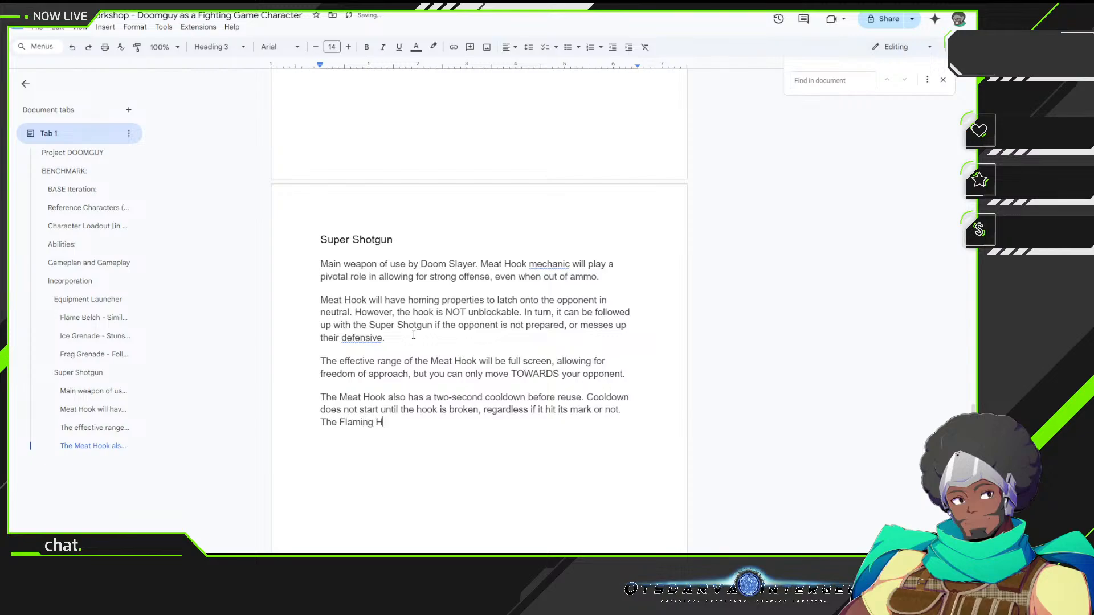
type("ook do")
key("BackSpace")
key("BackSpace")
type("is not accessible until")
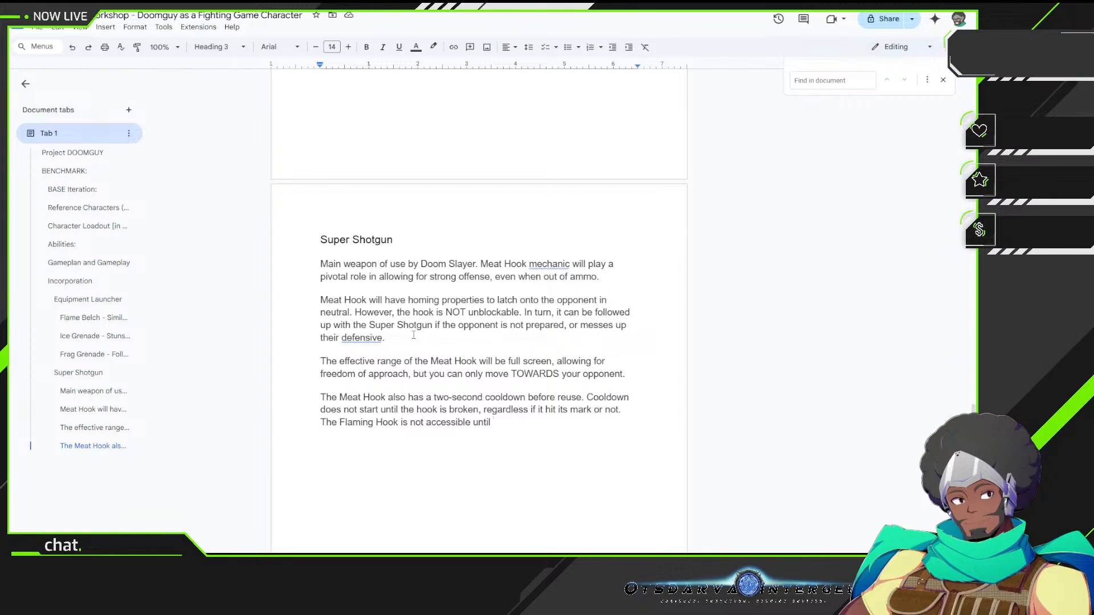
type("a certain range of health.")
Step: Add a Heading 2 reading "Crucible Weapons" below the last Super Shotgun paragraph
scroll(522, 196, "up", 5)
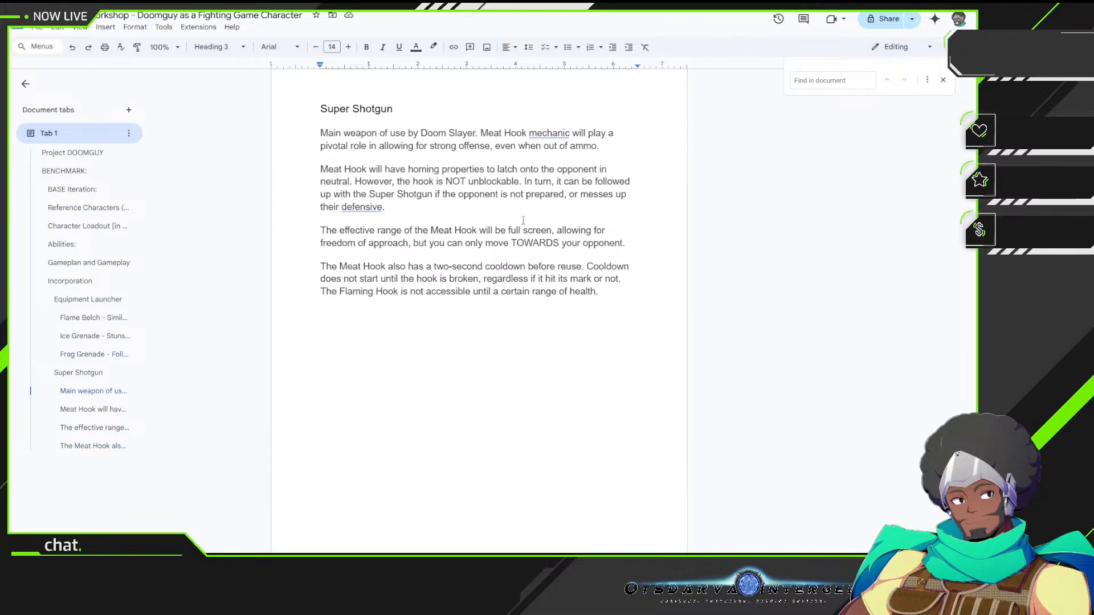
scroll(522, 196, "up", 15)
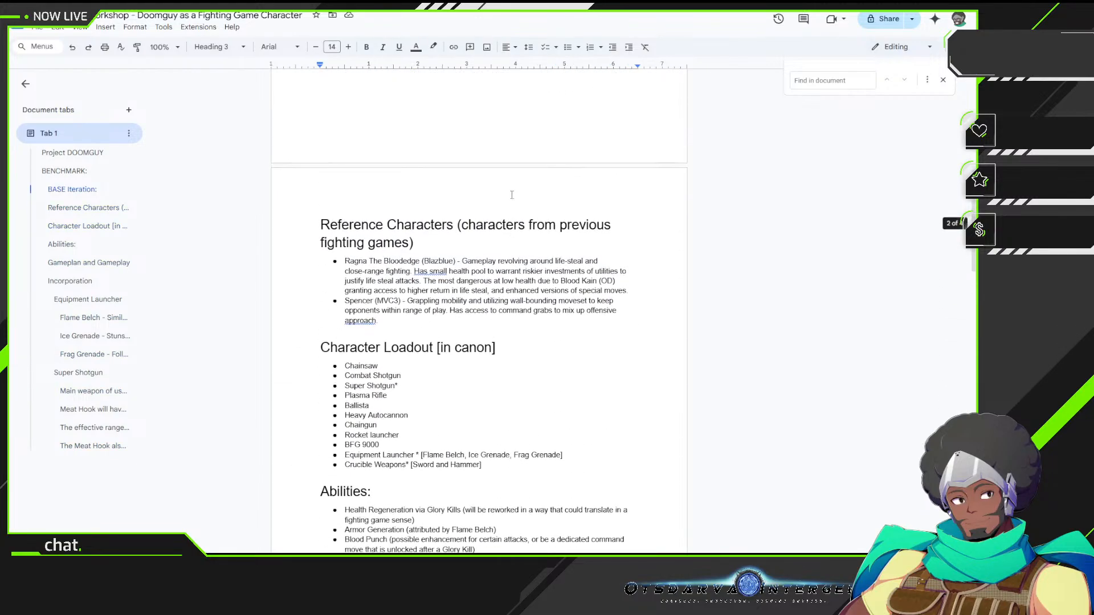
scroll(512, 195, "down", 3)
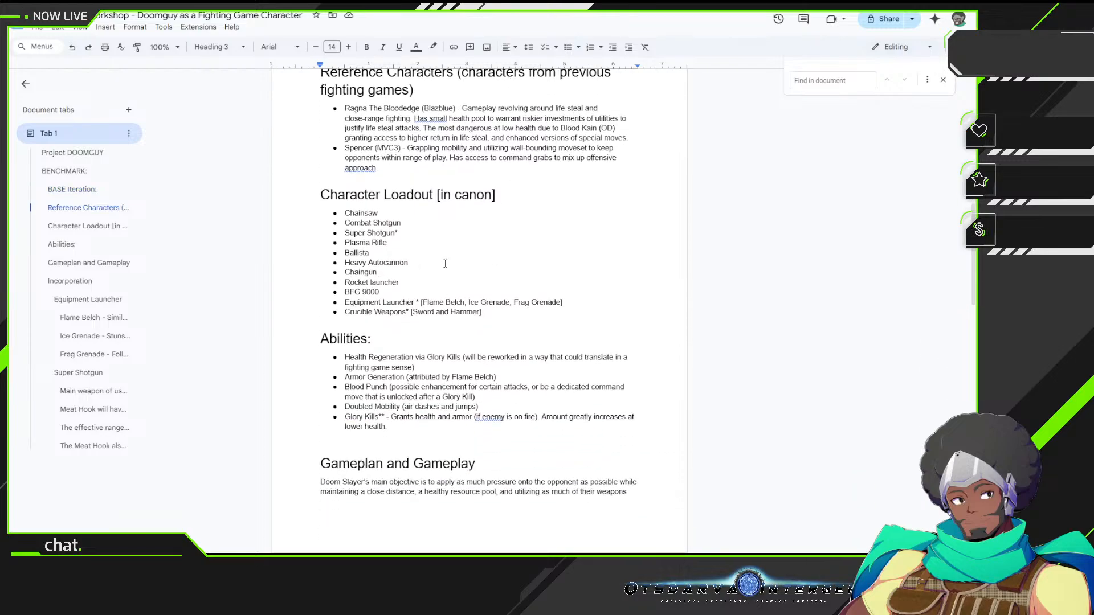
scroll(445, 263, "down", 10)
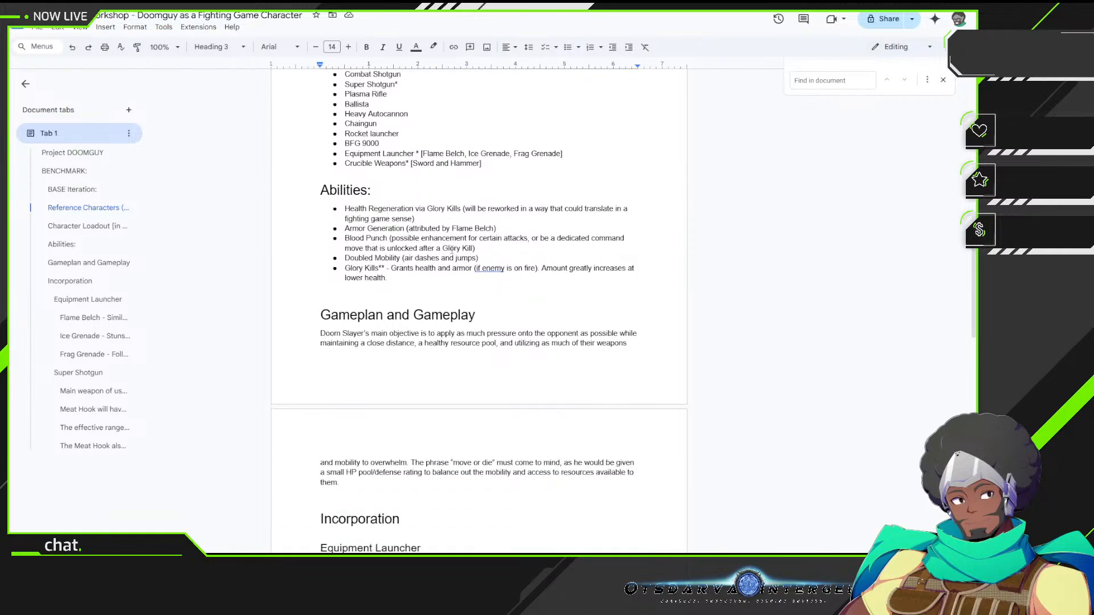
scroll(451, 249, "down", 9)
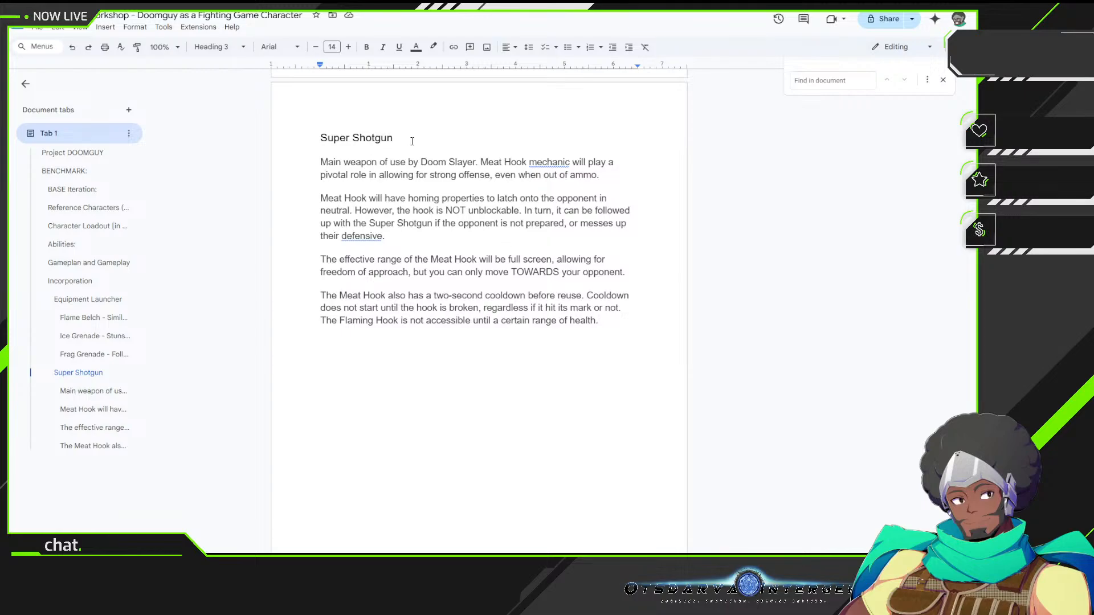
left_click(622, 328)
key("Return")
left_click(218, 46)
left_click(254, 220)
type("Crucible Weapons")
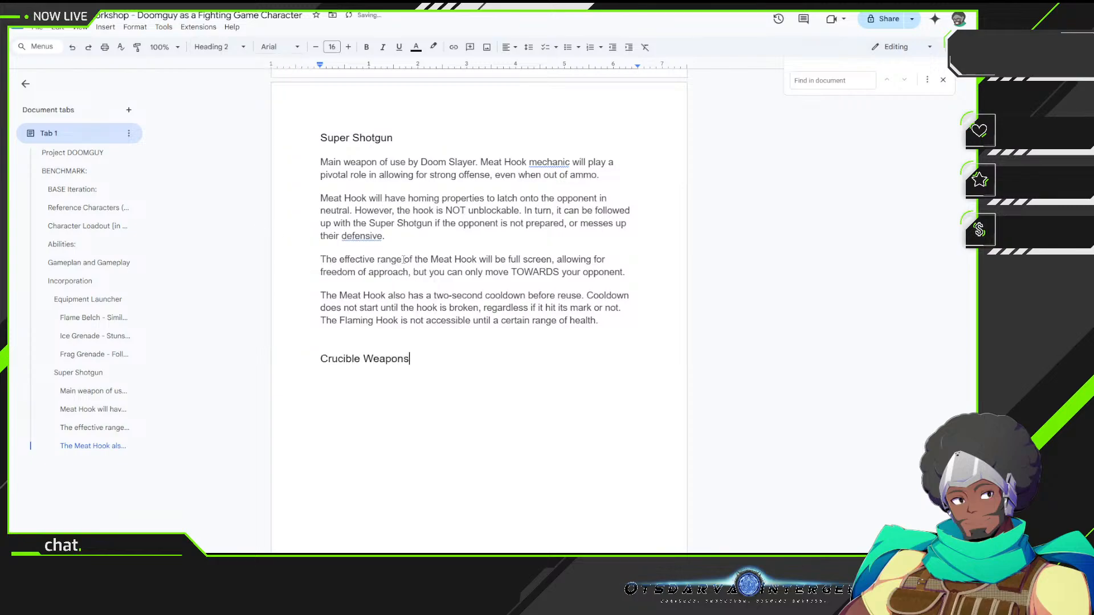
Step: Start a Heading 3 line reading "Crucible Sword -" under the Crucible Weapons heading
key("Return")
left_click(219, 47)
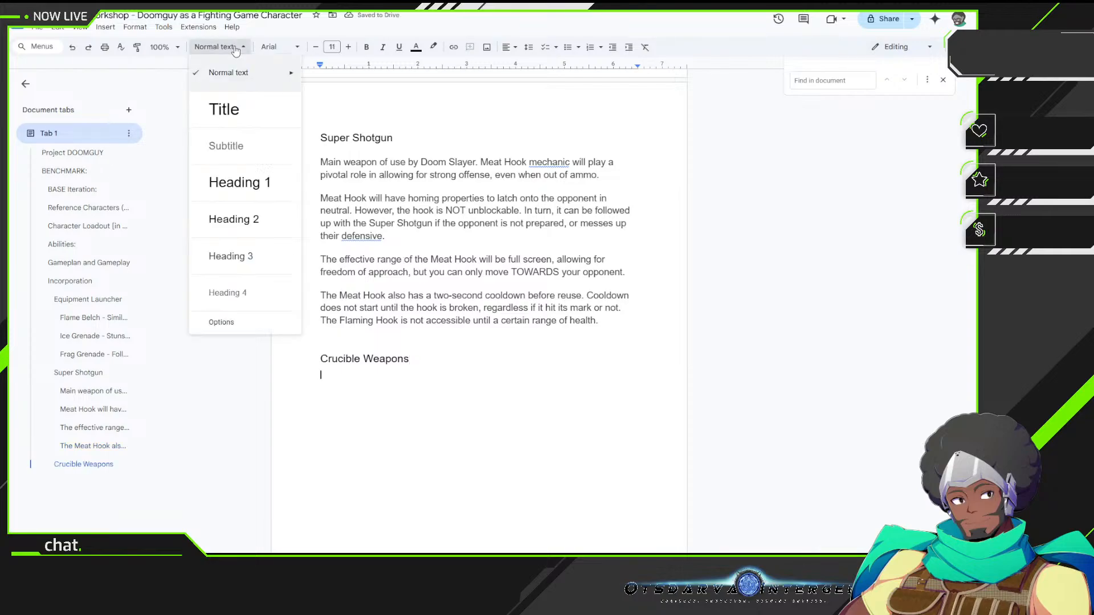
left_click(252, 257)
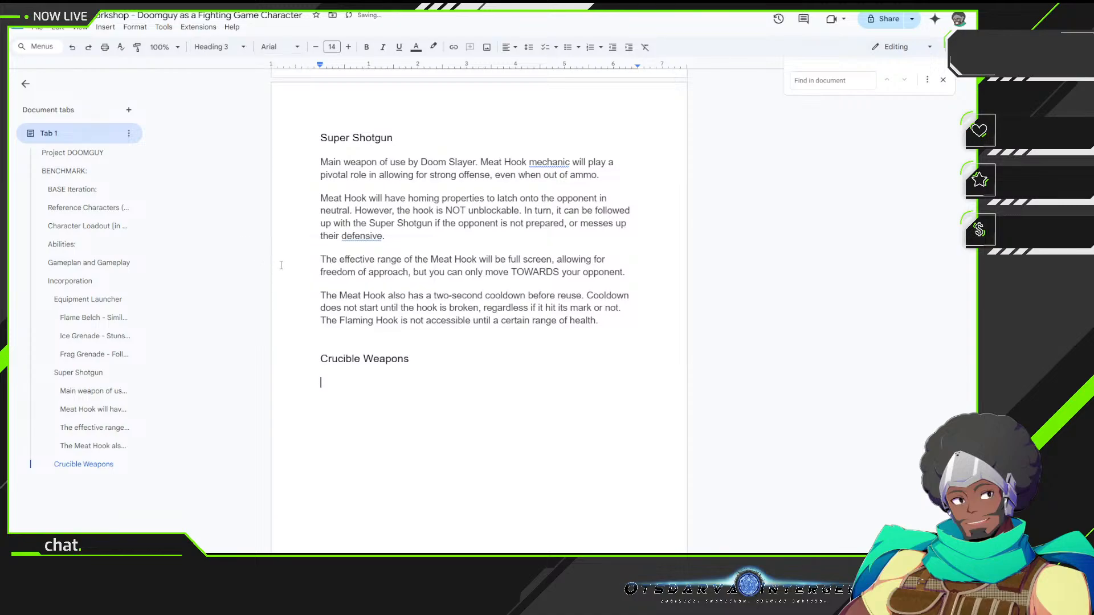
type("Crucible Sword -")
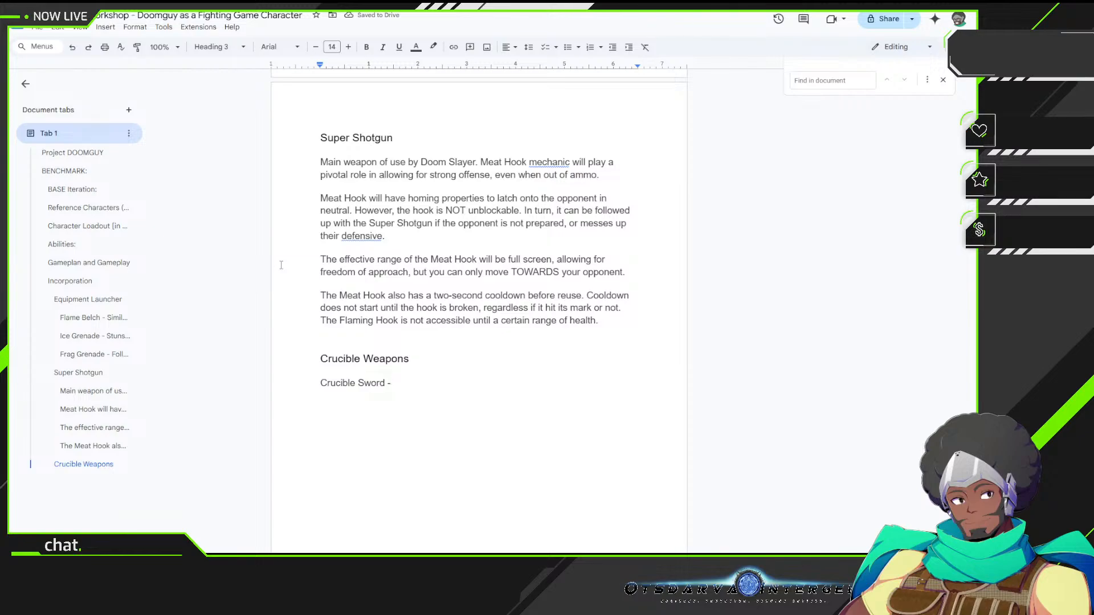
Step: Insert a Heading 3 paragraph above the Crucible Sword line: "Crucible Weapons do not share a meter. However, their usage would be limited to one each"
key("Return")
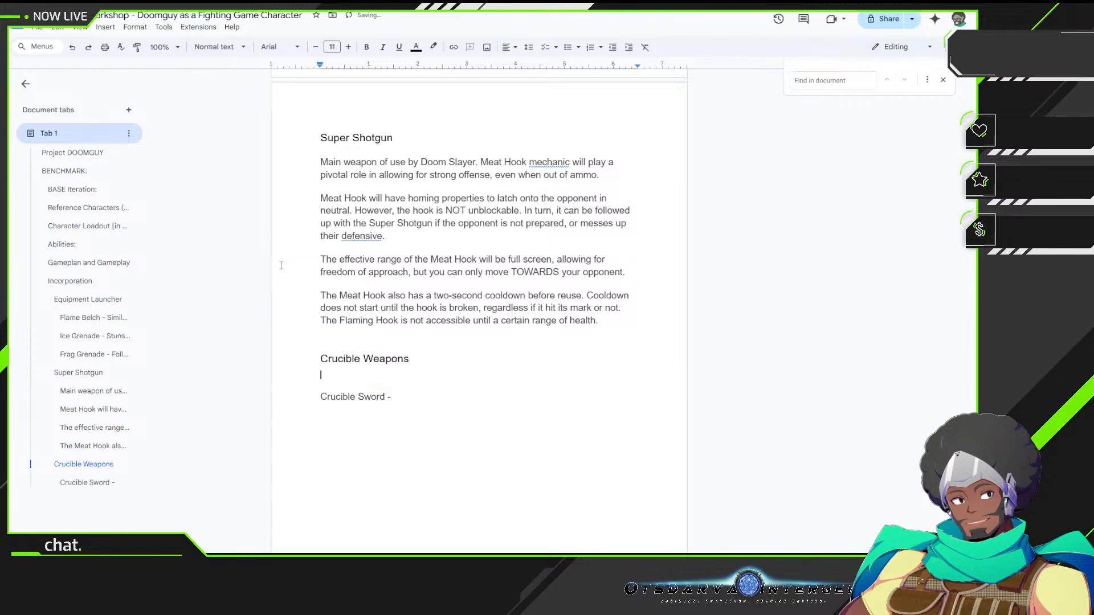
left_click(215, 48)
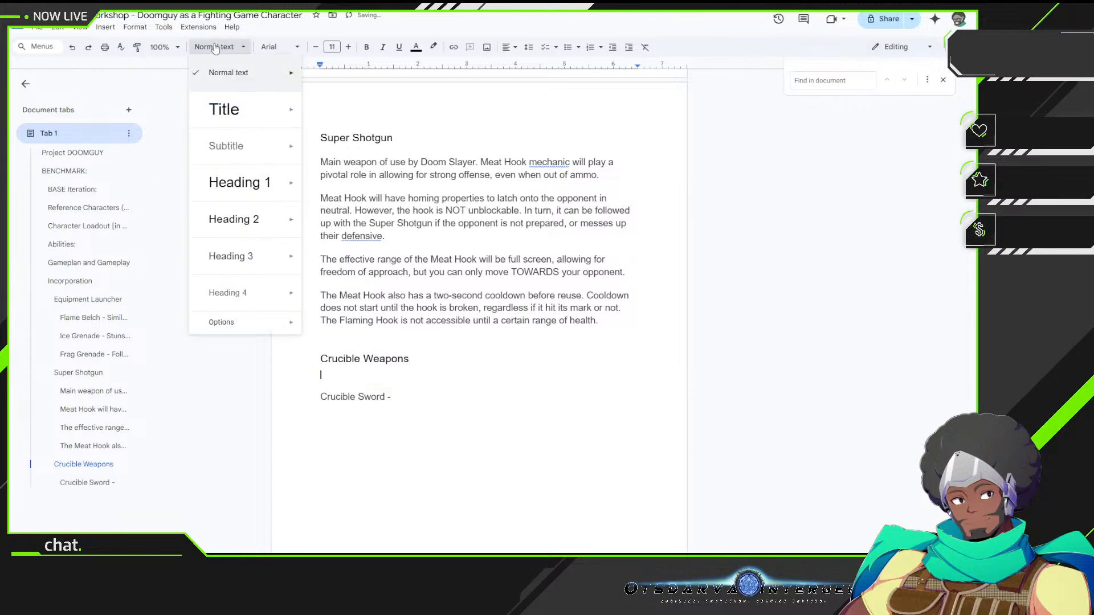
left_click(250, 257)
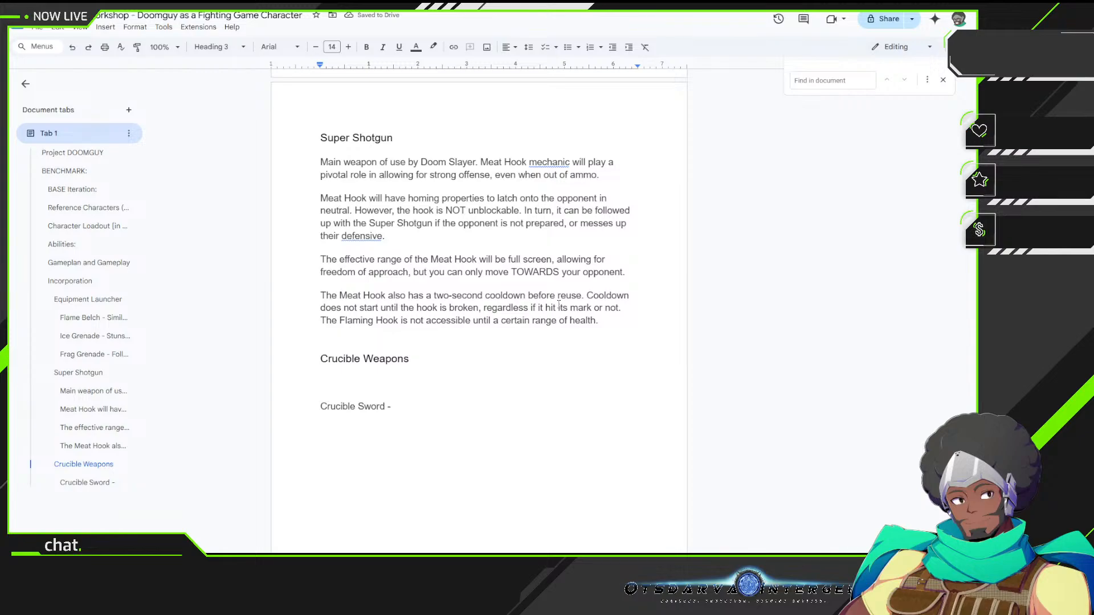
type("Crucible Weapons")
type("do not share")
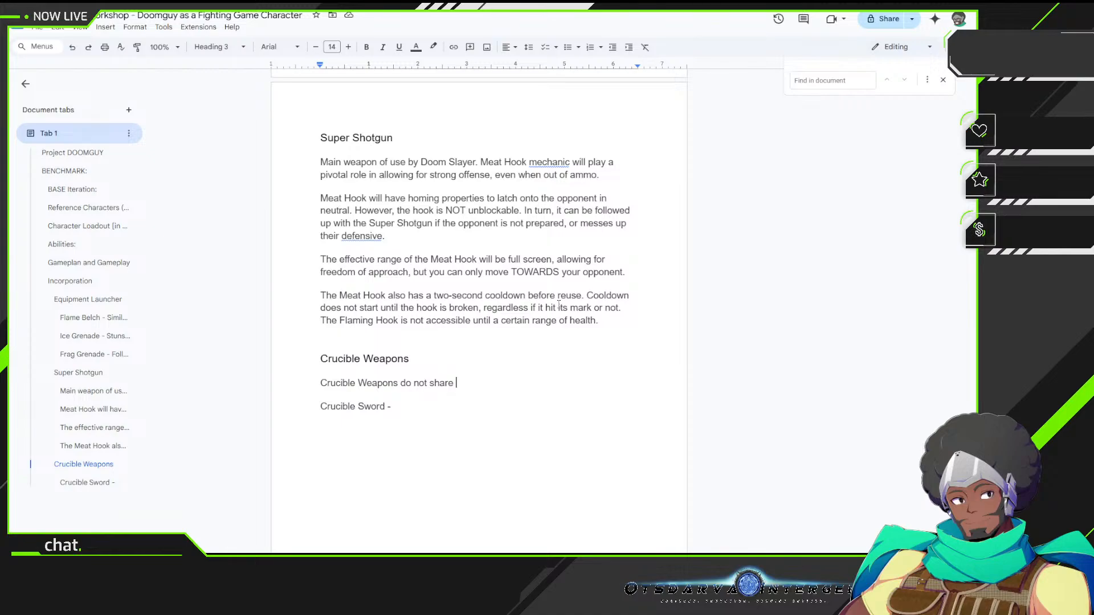
type("a meter. However, their u")
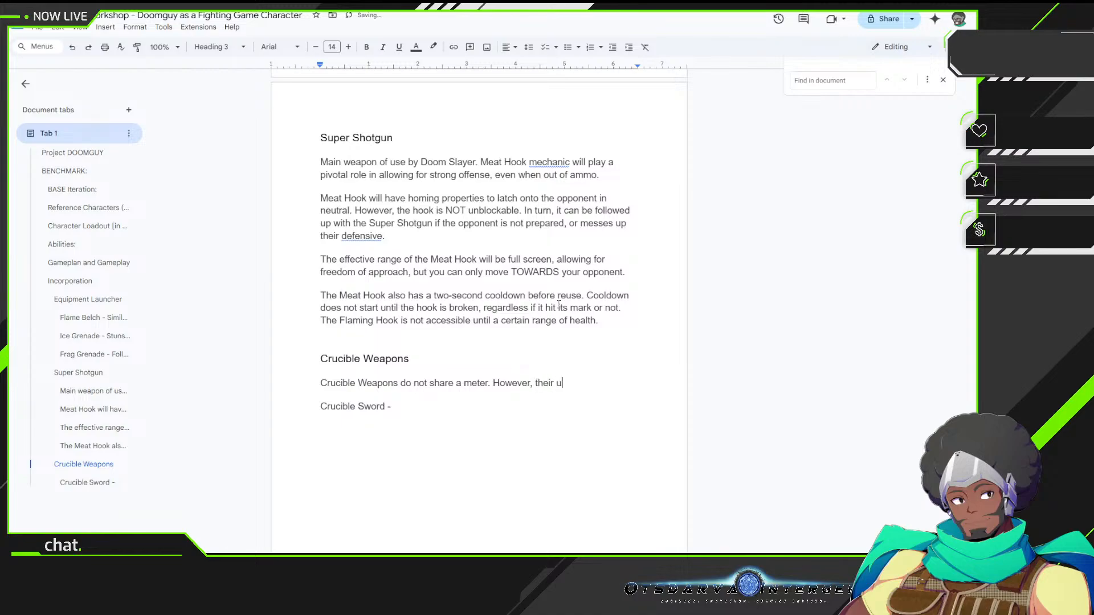
type("sage would be limited")
type("one each")
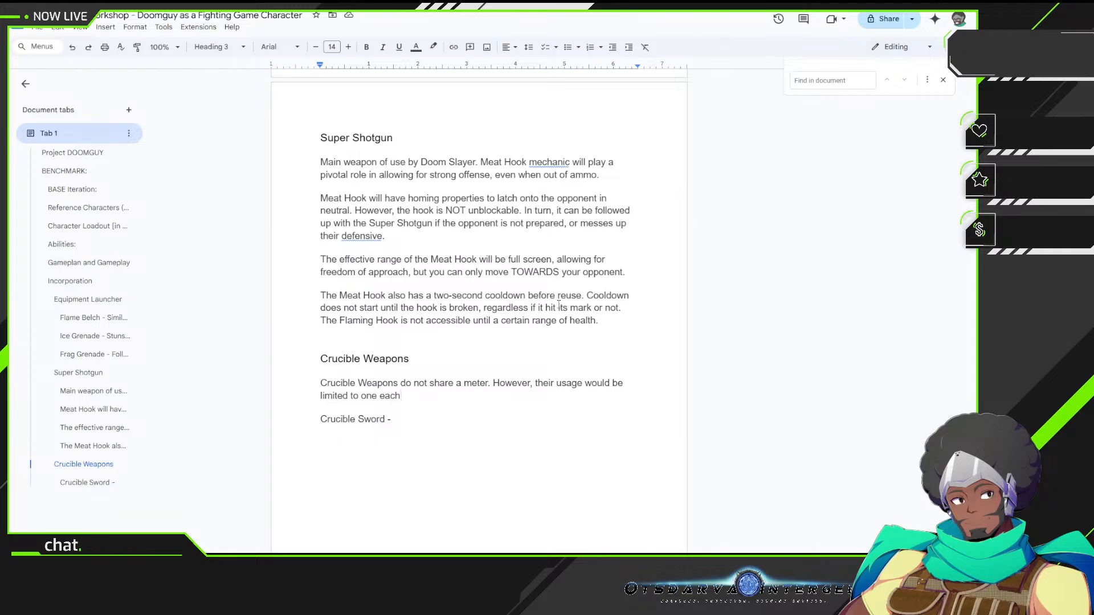
Step: Extend the Crucible Weapons paragraph with ". To get both stocks, you would have to accomplish TWO Glory attacks"
type(". For")
key("BackSpace")
key("BackSpace")
key("BackSpace")
key("BackSpace")
type("To get both stocks, you ")
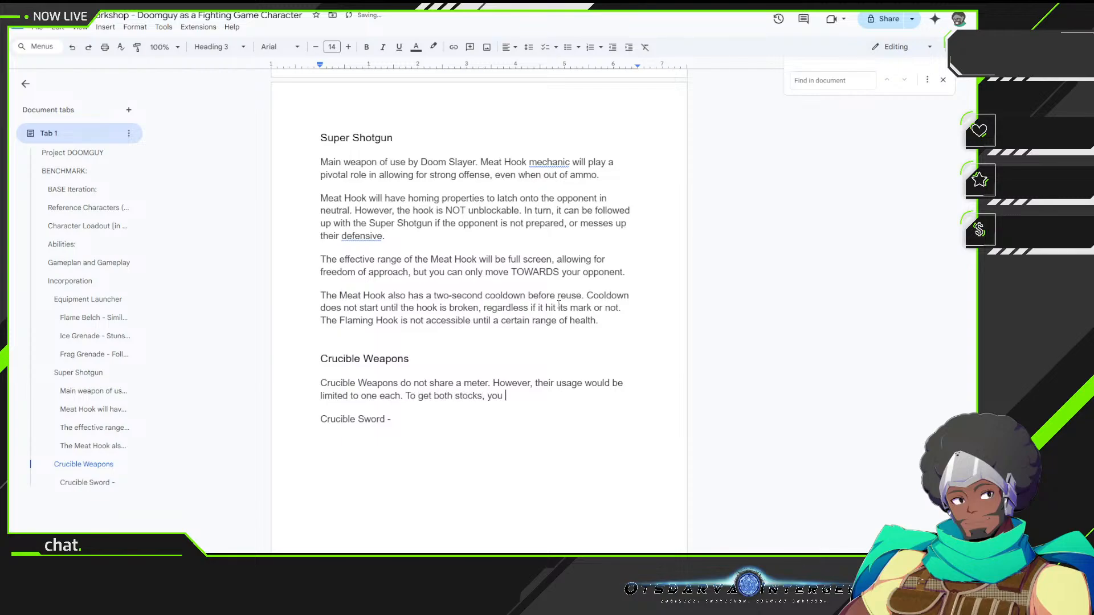
type("would have to accompls")
key("BackSpace")
type("ish TWO ")
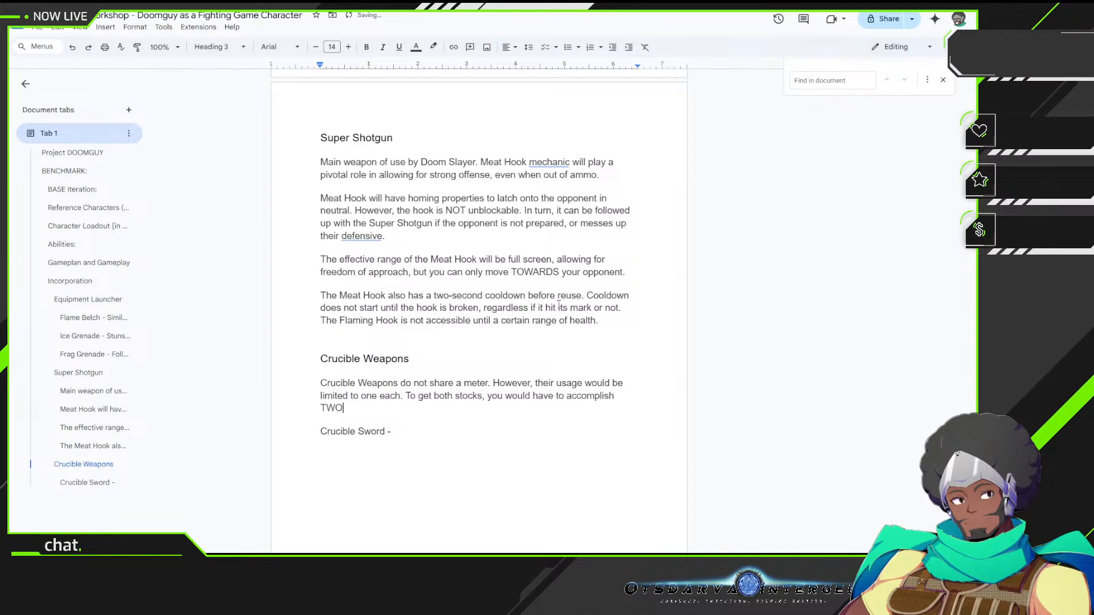
type("Glory attacks")
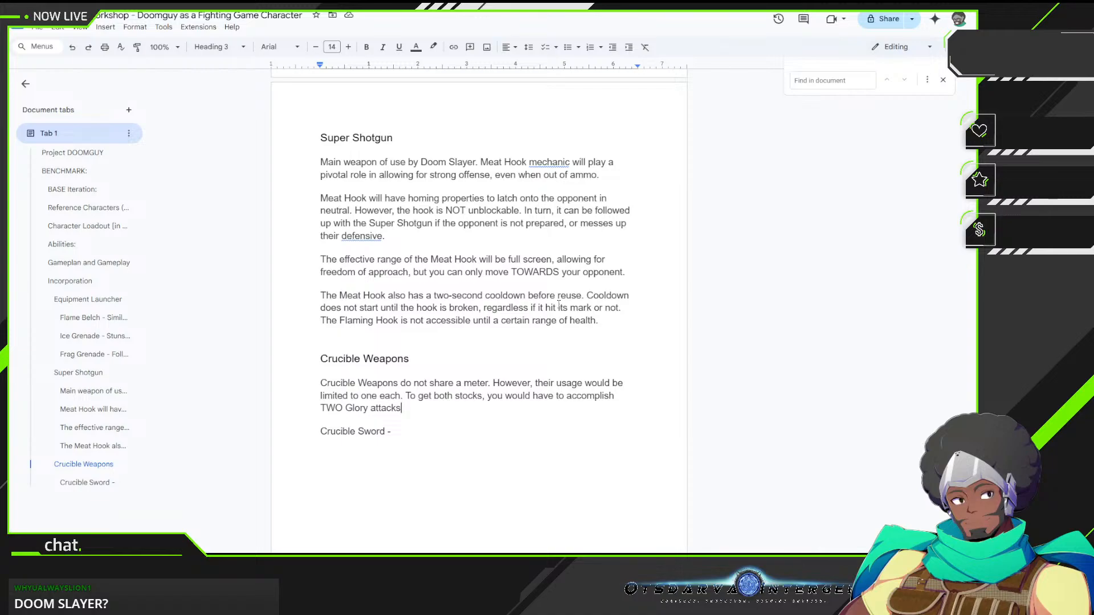
Step: Begin the Crucible Sword description with "Wide sweeping slash that" after the dash
scroll(489, 256, "up", 10)
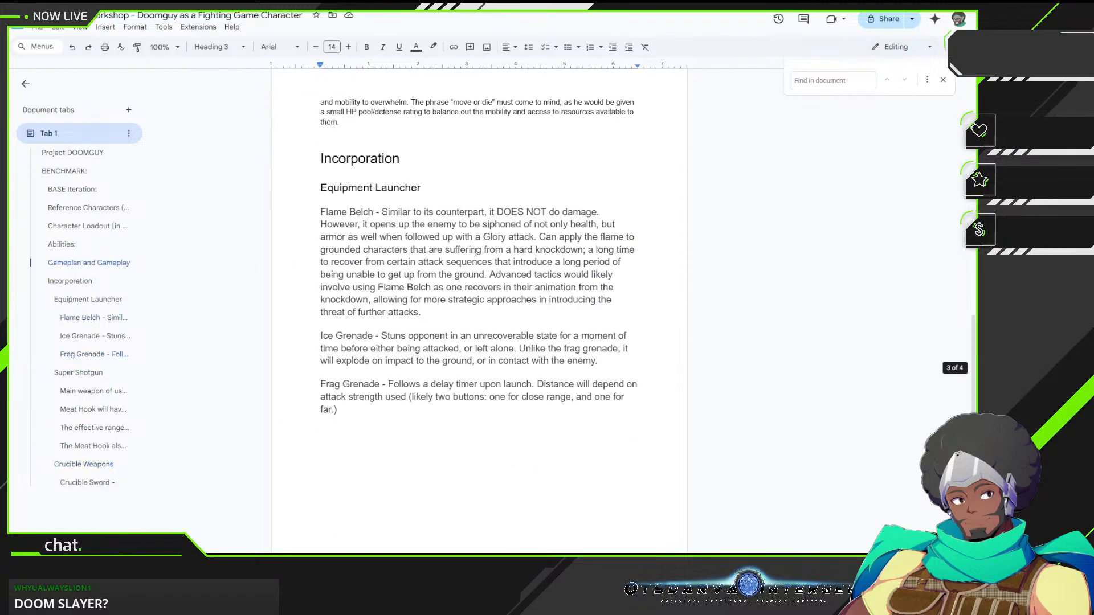
scroll(488, 257, "up", 15)
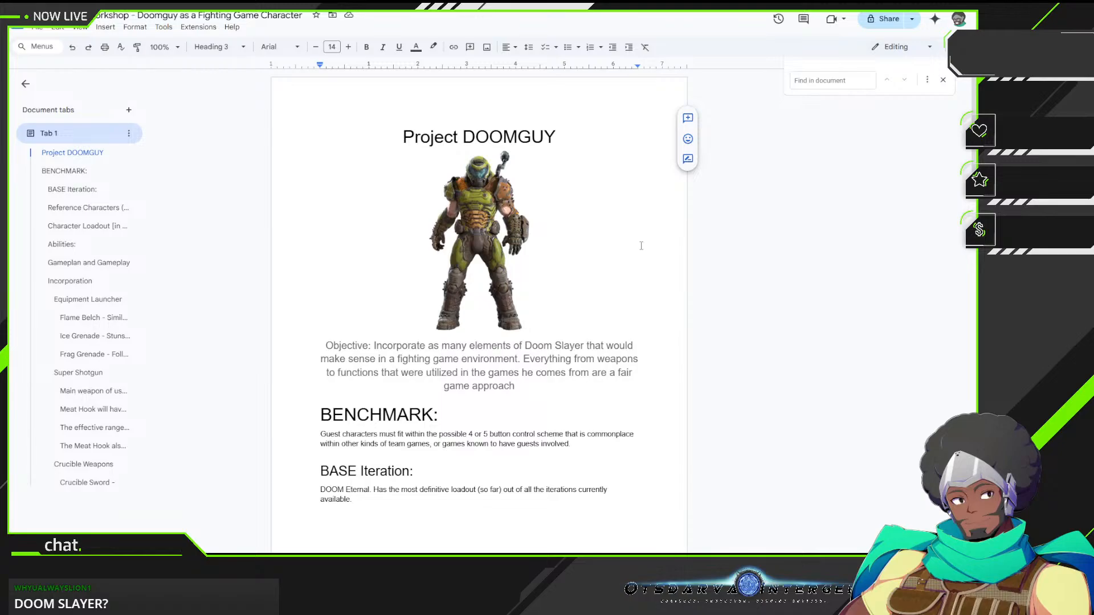
scroll(641, 246, "down", 20)
scroll(598, 305, "down", 10)
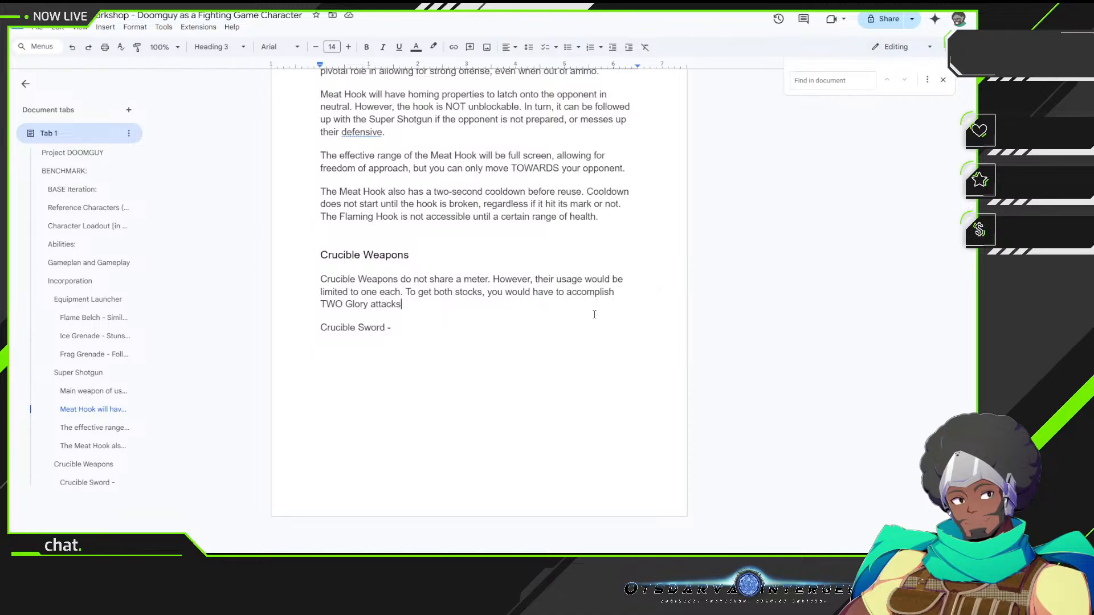
left_click(423, 326)
type("Iu")
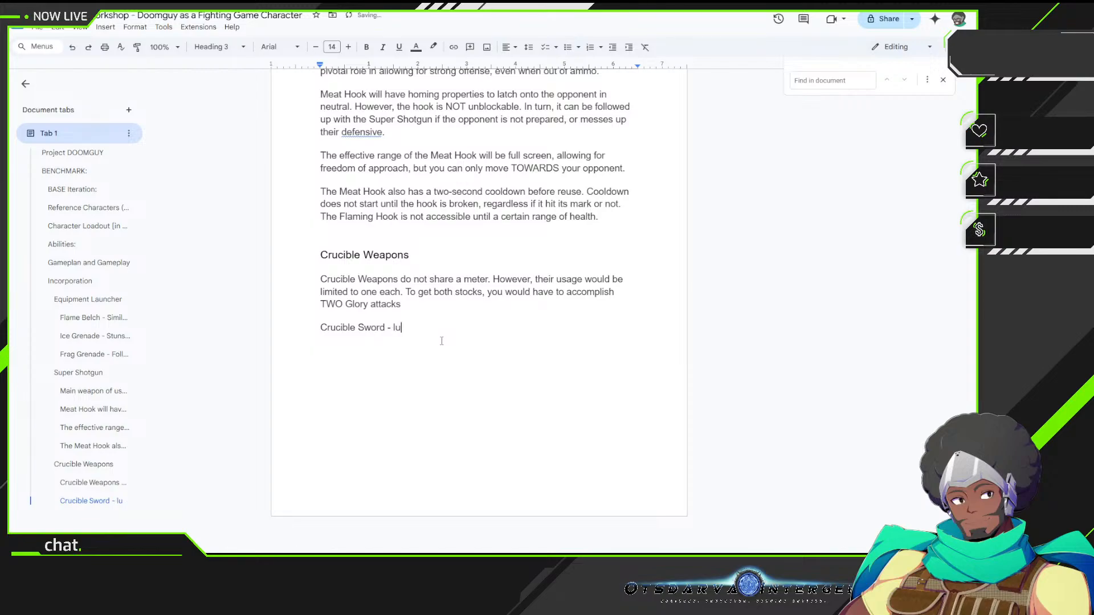
type("Wide swea")
key("BackSpace")
type("eping slash that")
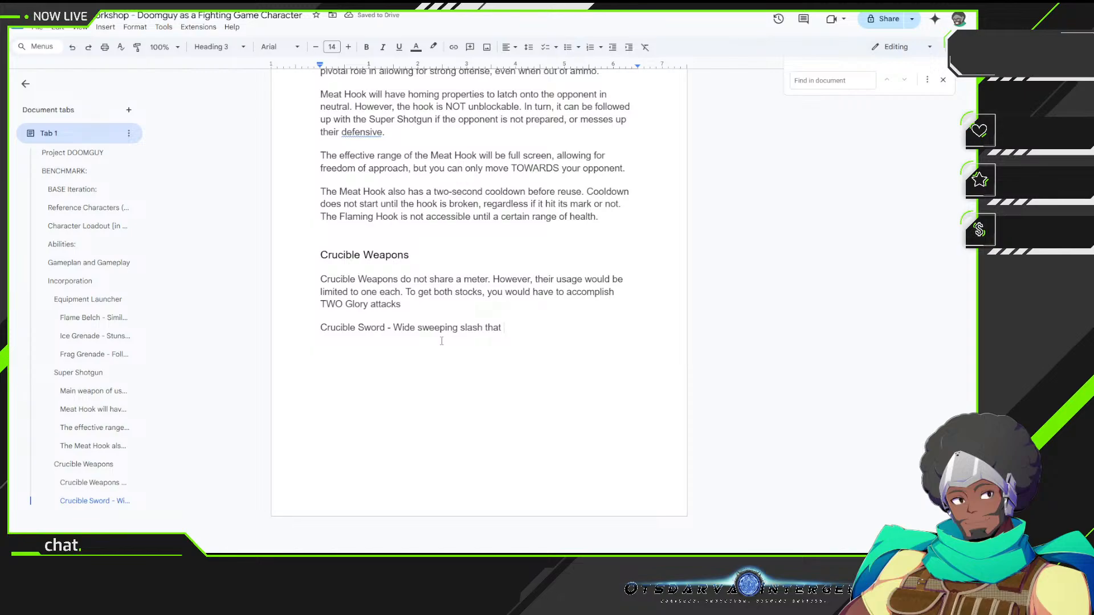
Step: Continue the Crucible Sword description with "can wall bounce the opponent"
type("can send the")
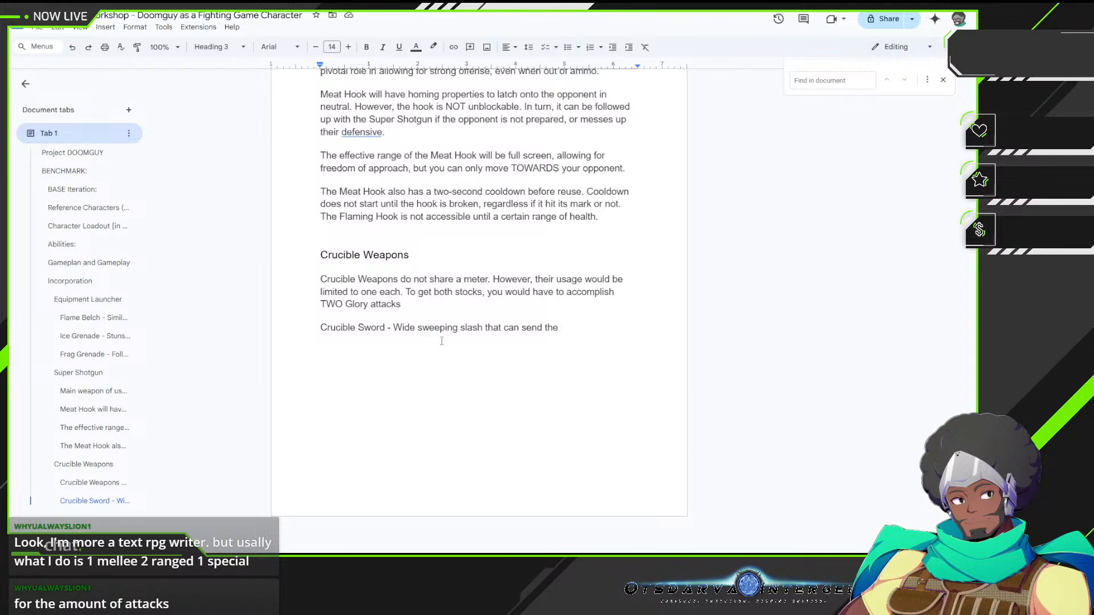
key("BackSpace")
key("BackSpace")
key("BackSpace")
key("BackSpace")
key("BackSpace")
key("BackSpace")
key("BackSpace")
key("BackSpace")
key("BackSpace")
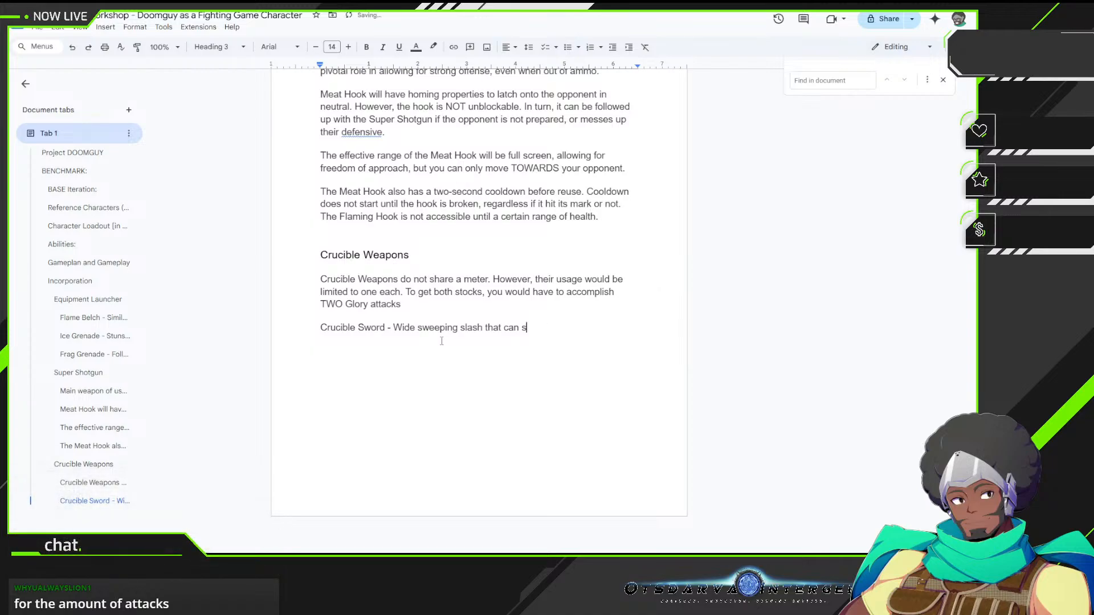
type("wall bounce the ap")
key("BackSpace")
key("BackSpace")
type("op")
key("BackSpace")
type("pponent")
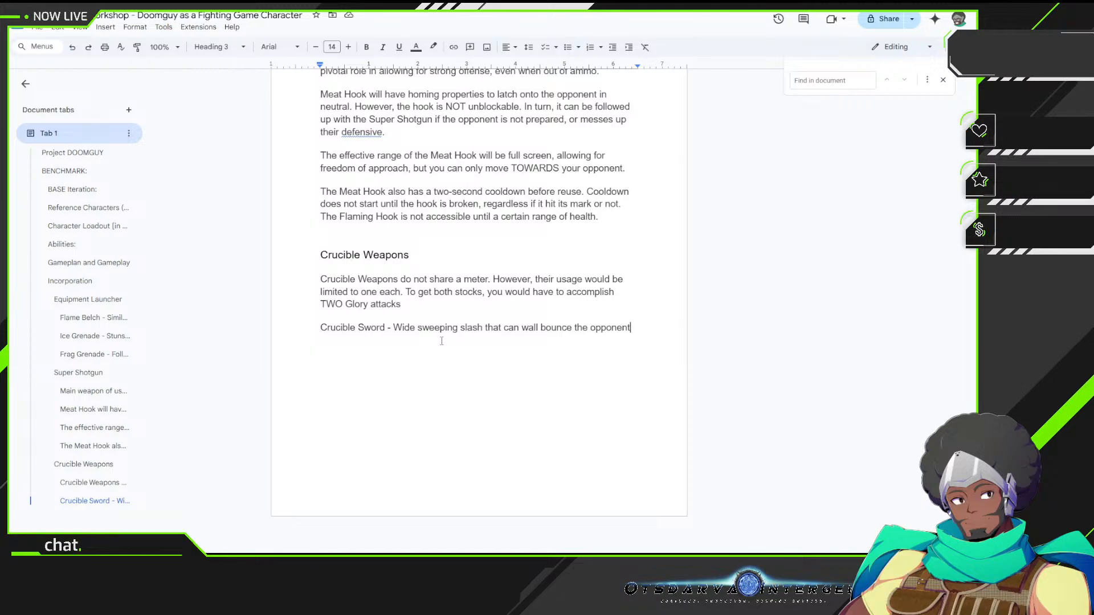
Step: Review the Character Loadout entries from Combat Shotgun to Rocket launcher and return to the Crucible Weapons section
scroll(441, 341, "up", 20)
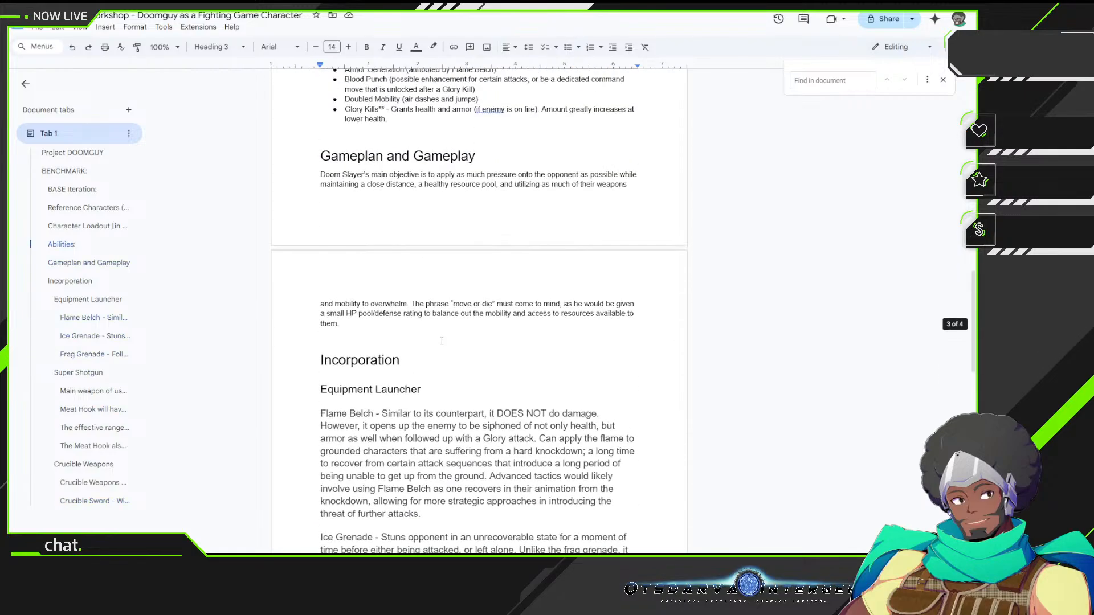
scroll(427, 262, "up", 5)
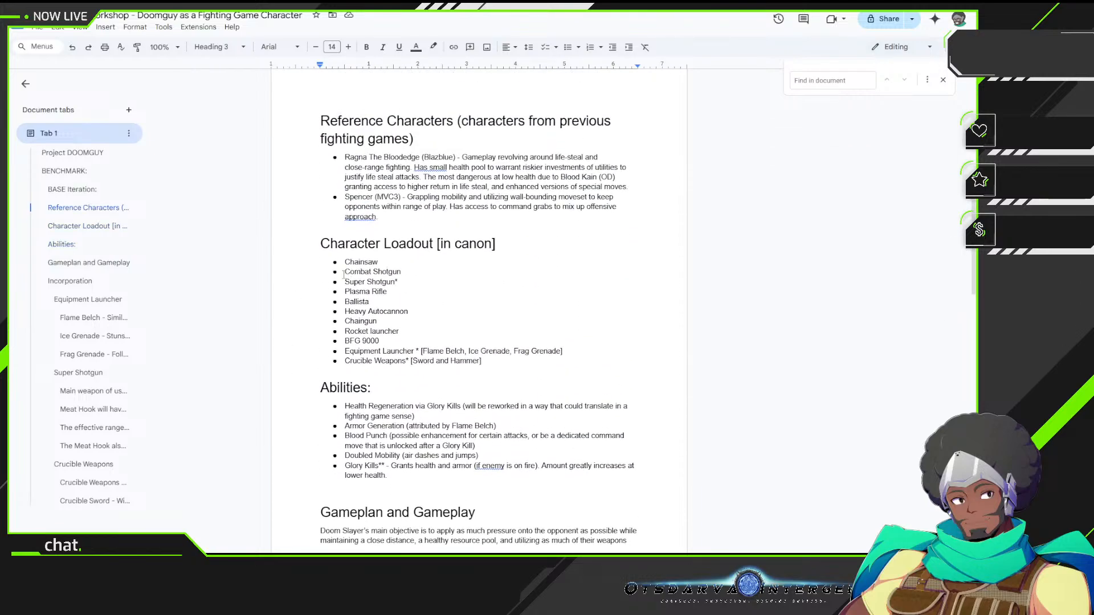
left_click_drag(343, 274, 411, 327)
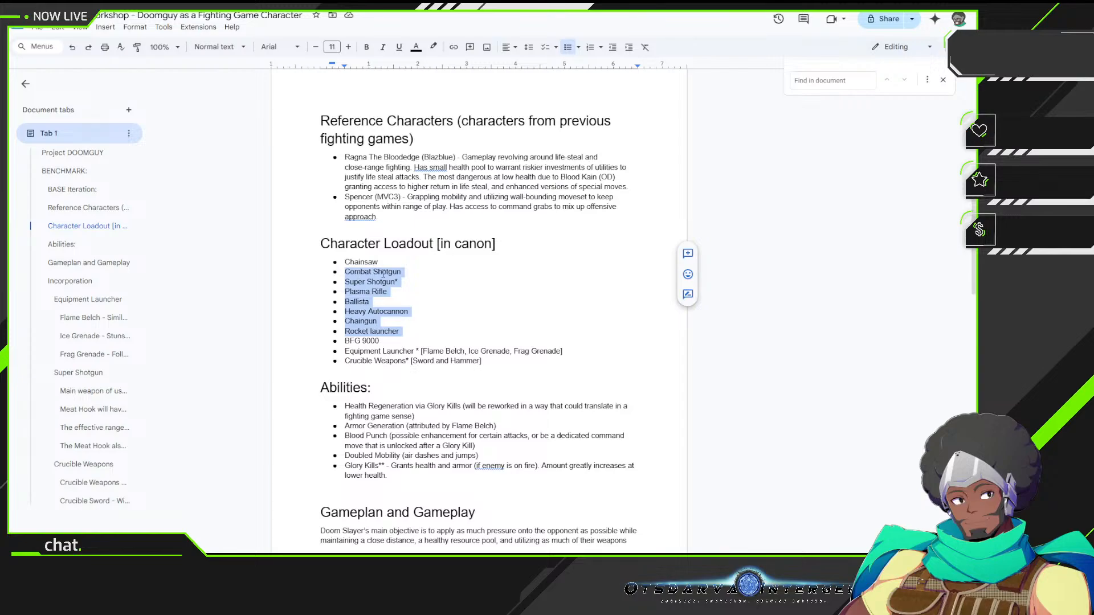
scroll(382, 273, "down", 15)
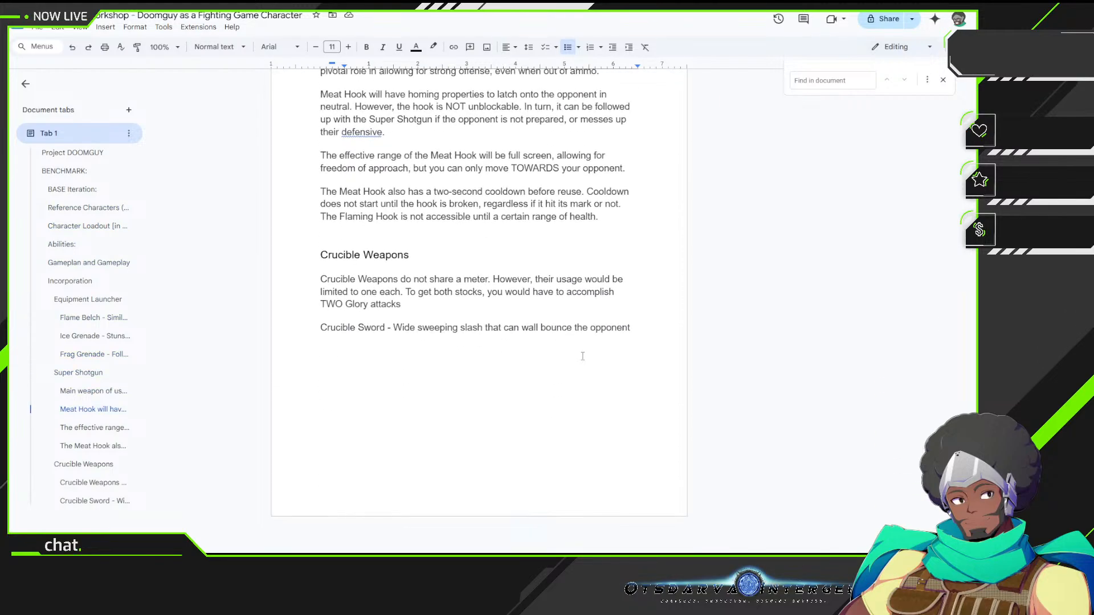
Step: Review the whole document from the Project DOOMGUY title through the reference characters, loadout and abilities to the Crucible Weapons section
left_click(634, 331)
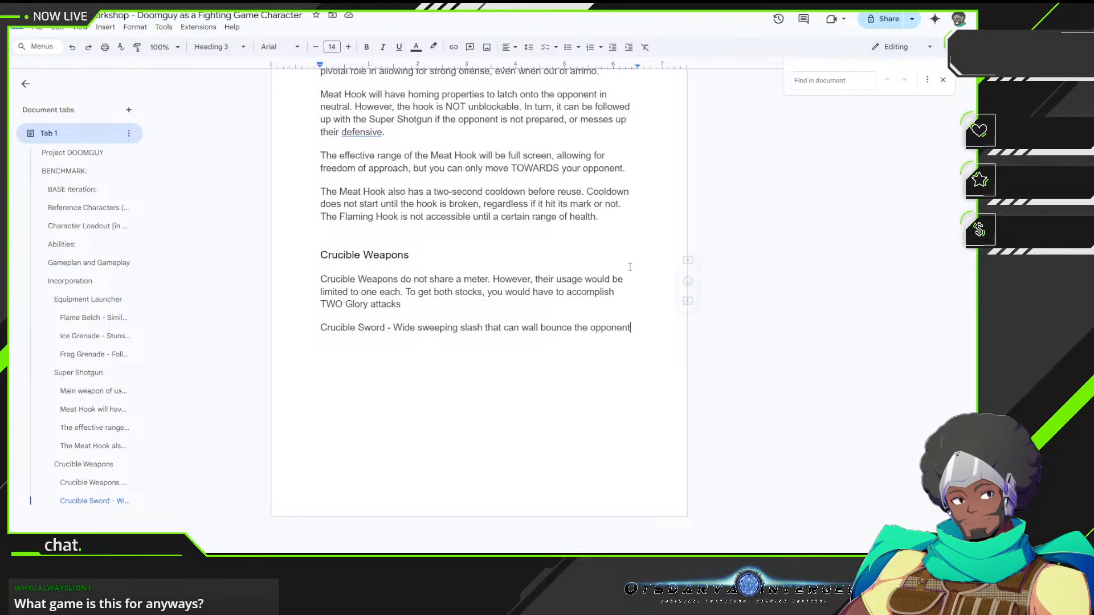
scroll(530, 215, "up", 10)
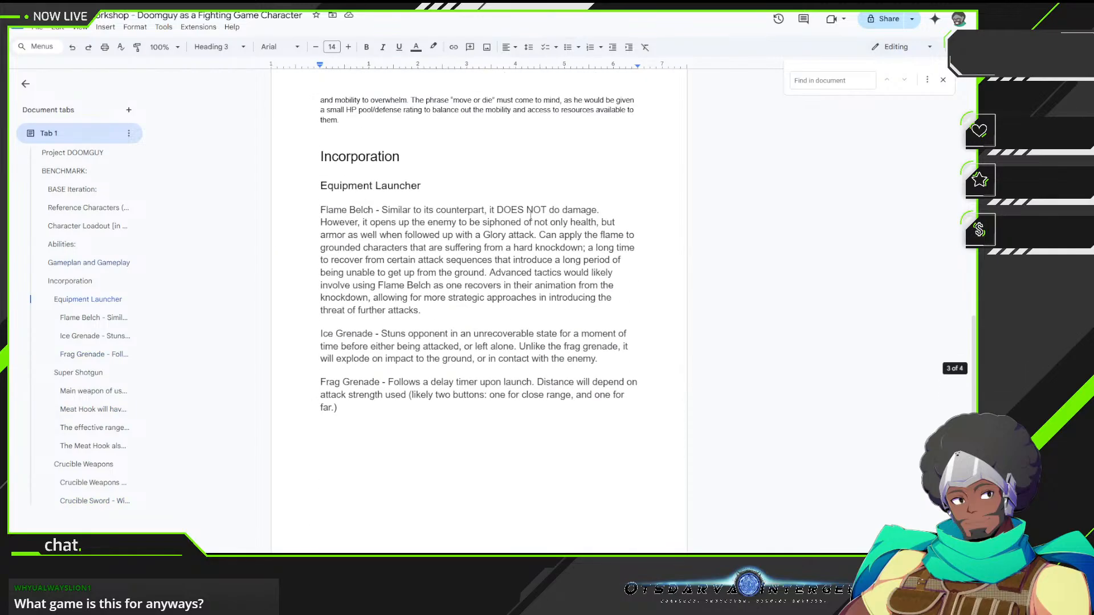
scroll(531, 215, "up", 15)
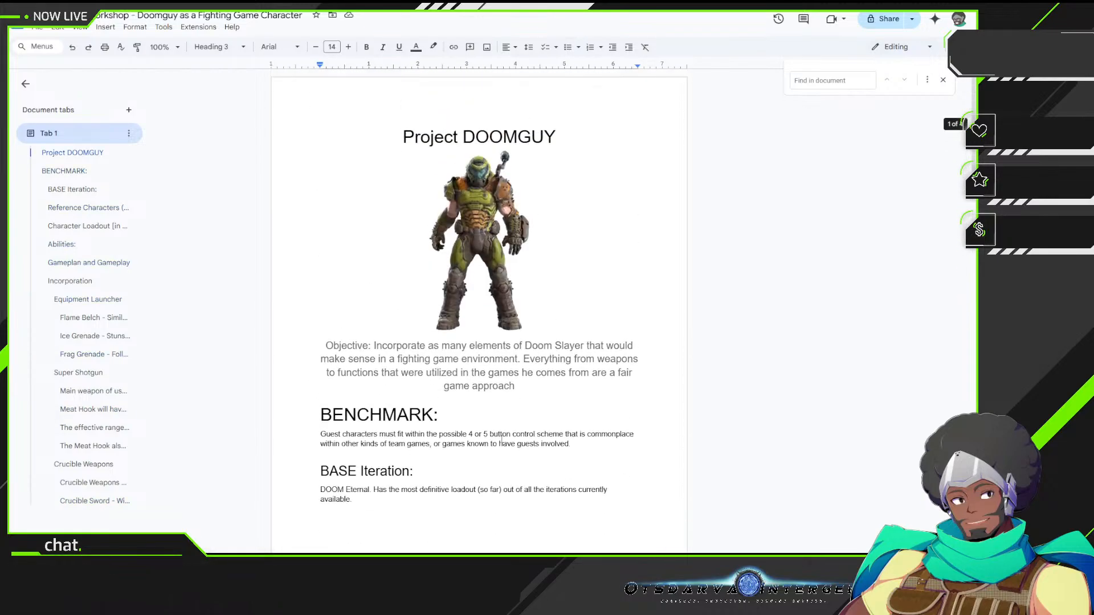
scroll(500, 439, "down", 3)
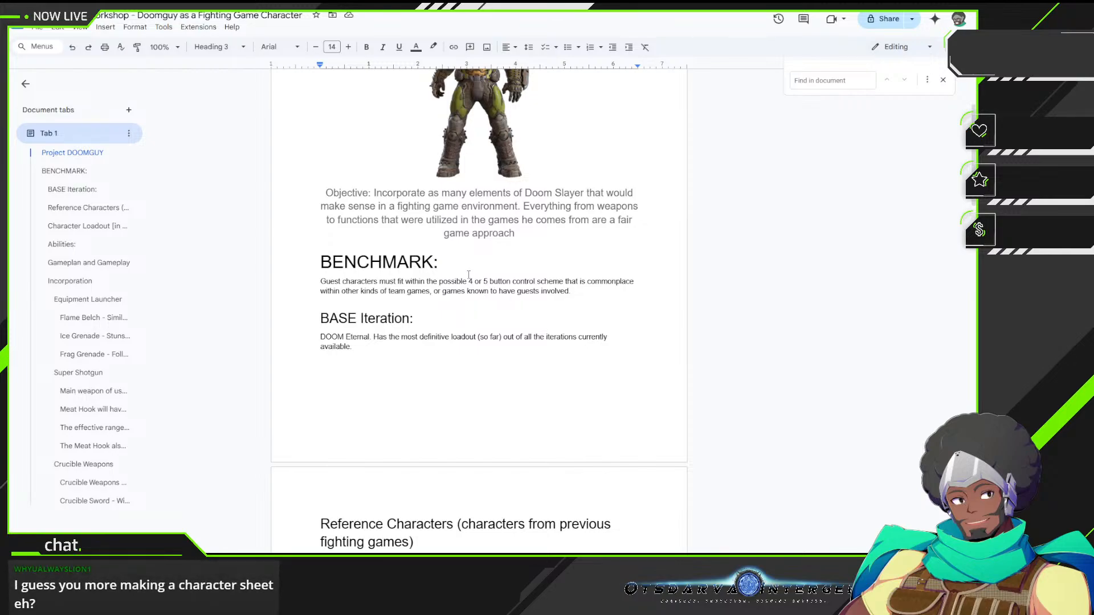
scroll(468, 274, "down", 20)
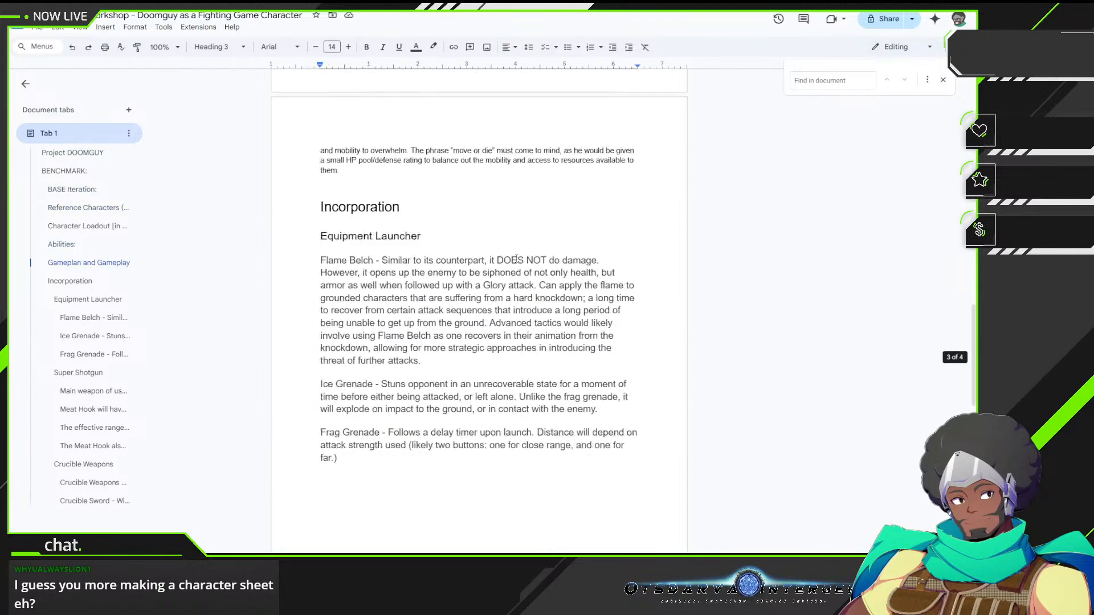
scroll(518, 259, "down", 4)
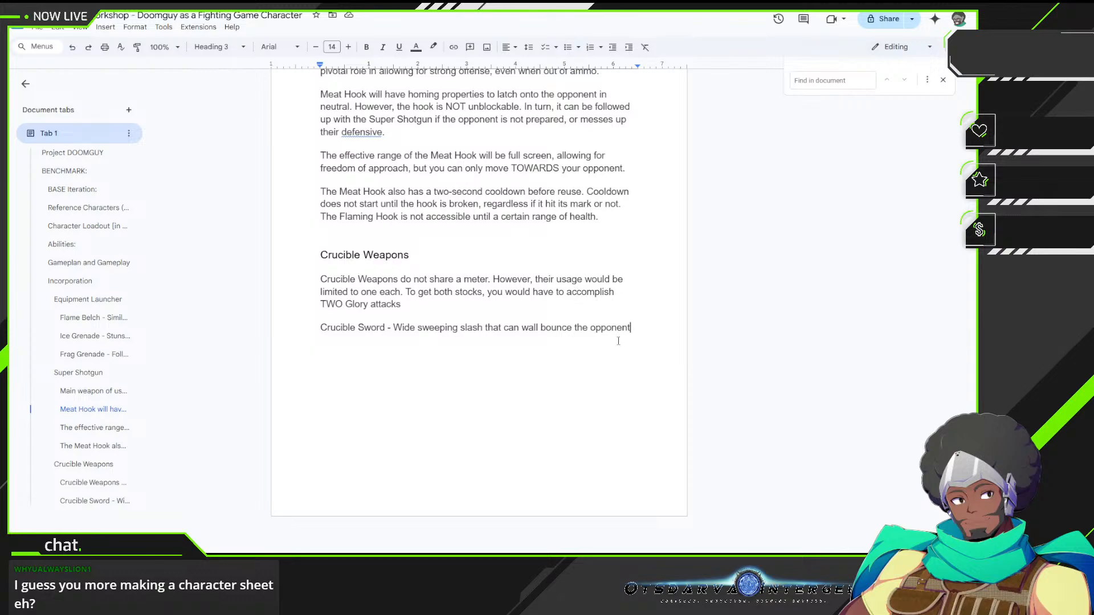
left_click(638, 329)
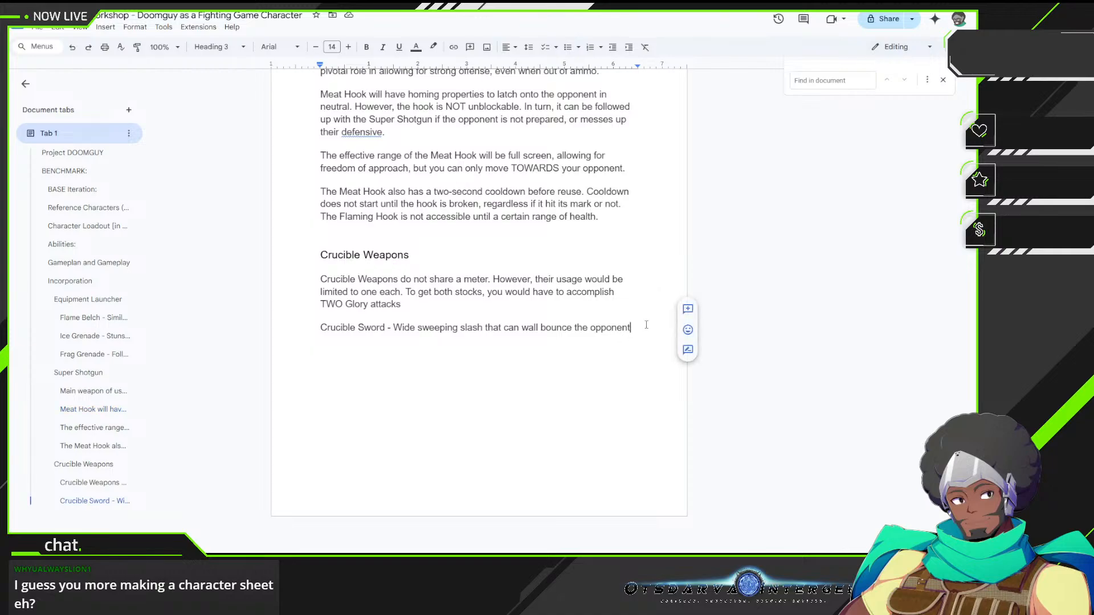
scroll(580, 317, "up", 15)
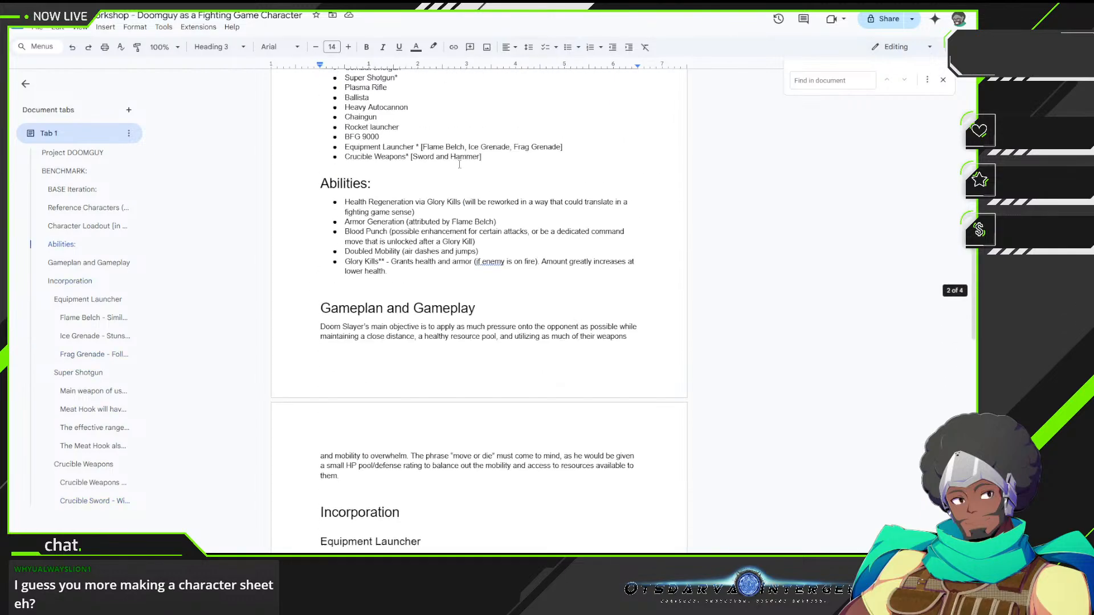
scroll(600, 174, "up", 4)
scroll(603, 251, "up", 1)
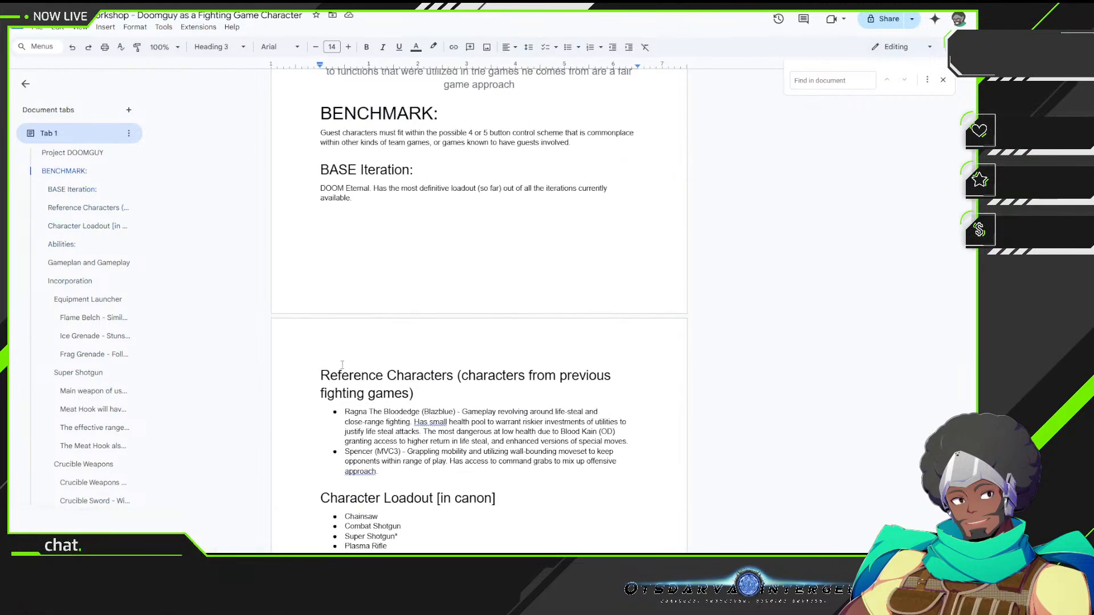
left_click(631, 246)
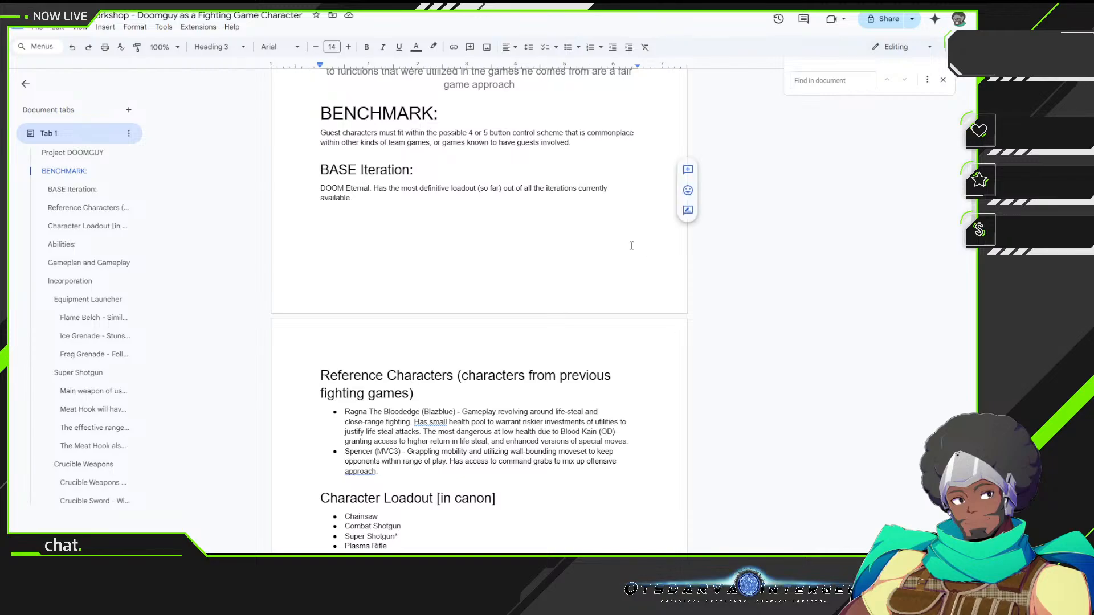
scroll(631, 245, "down", 20)
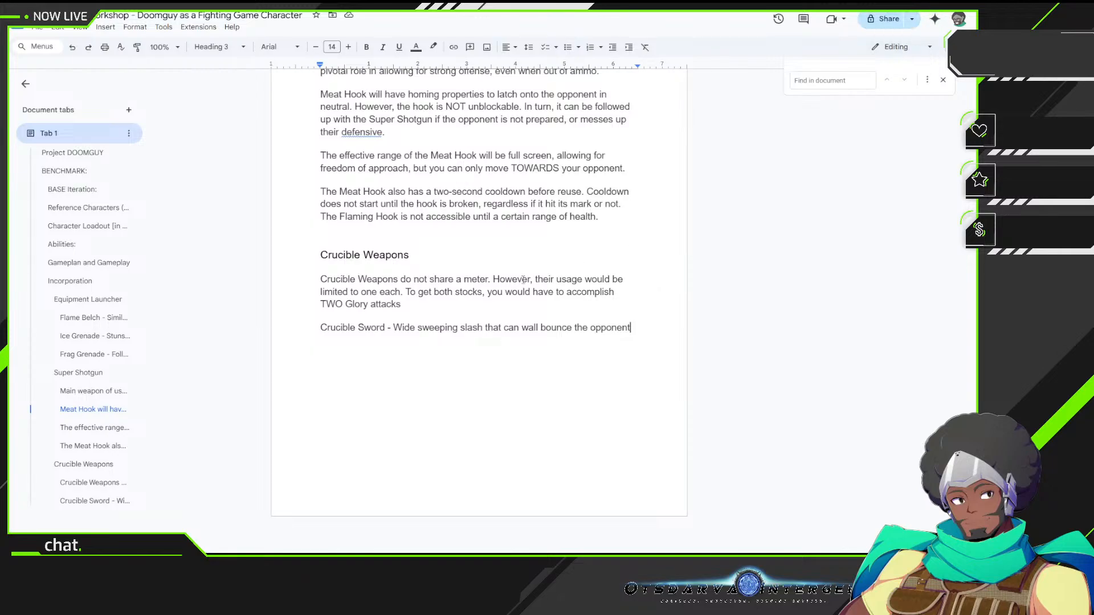
Step: Extend the Crucible Sword description with ". If blocked, opponent would be reeling from the impact, and lose a considerable amount of health on block."
left_click(643, 336)
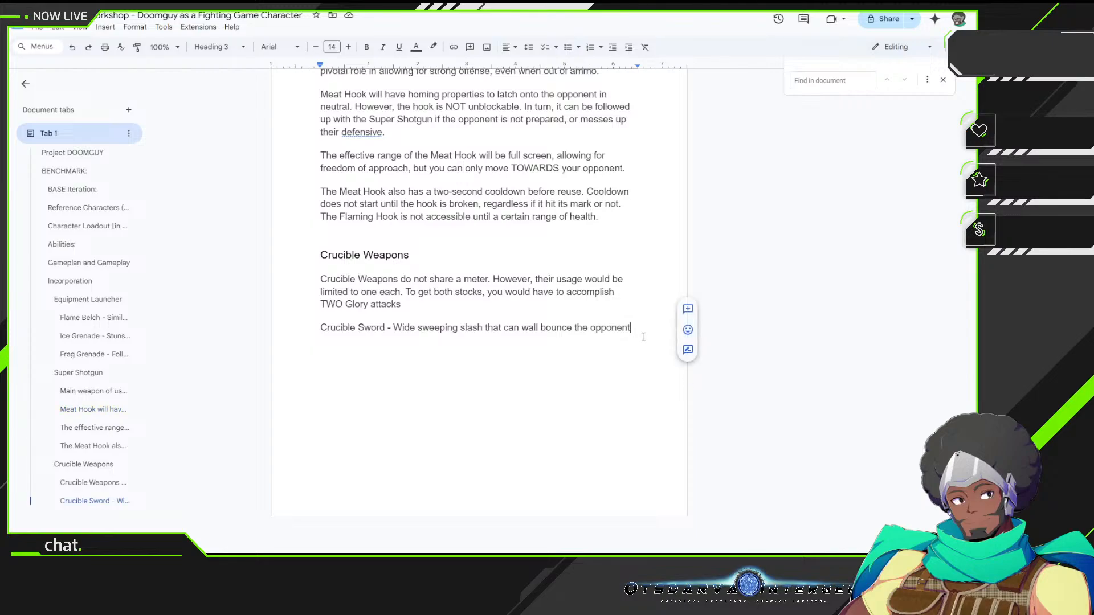
type(". If ")
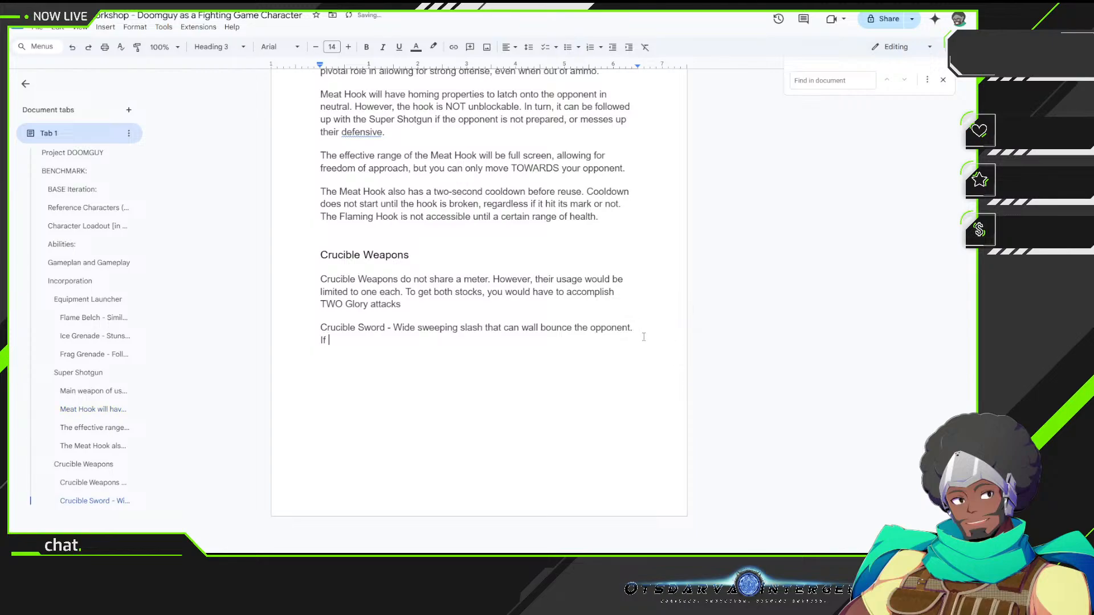
type("blocked,")
type("opponent would be ")
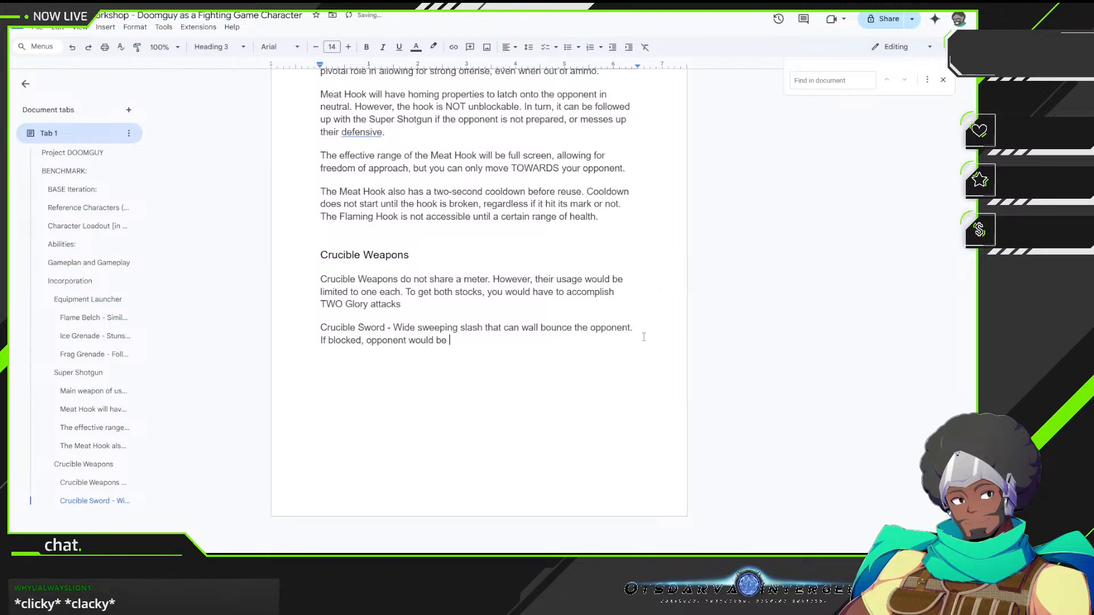
type("reeling from the impact")
type(", and lose ")
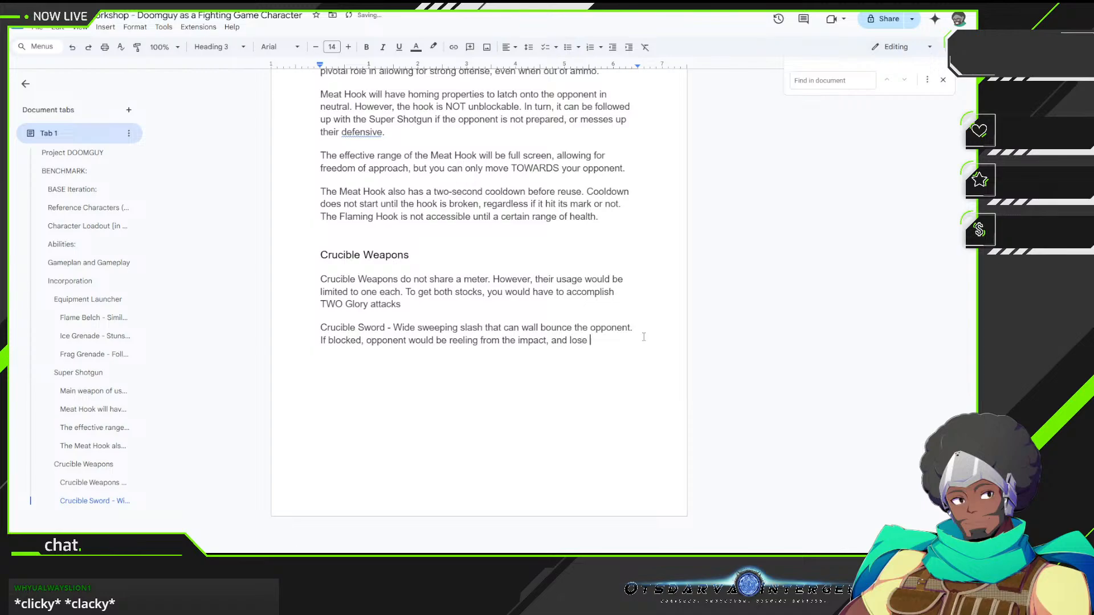
type("a considerable amount of ")
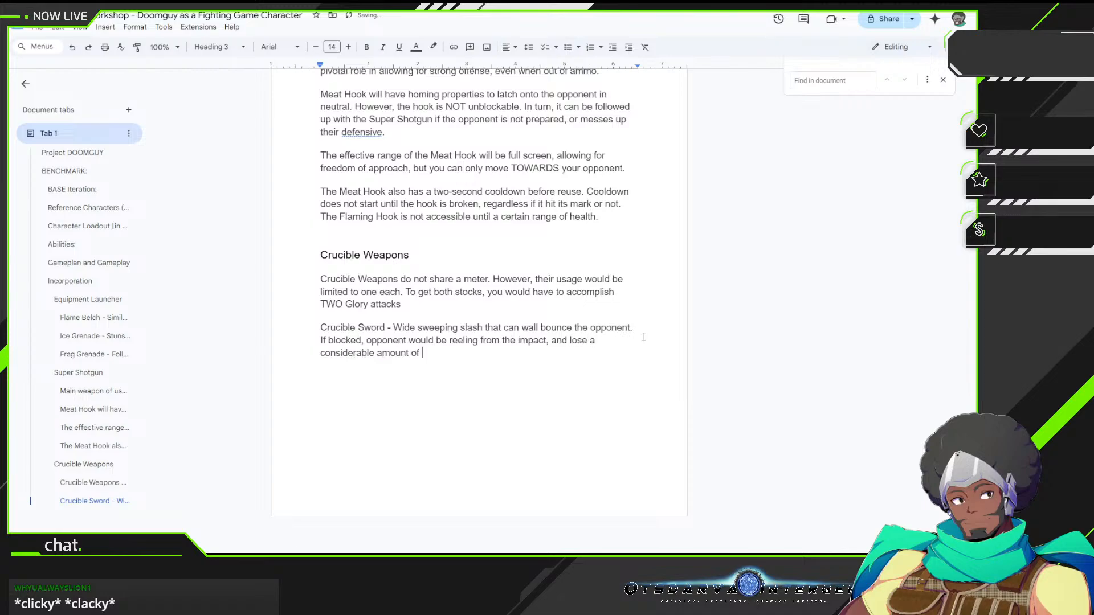
type("health on block.")
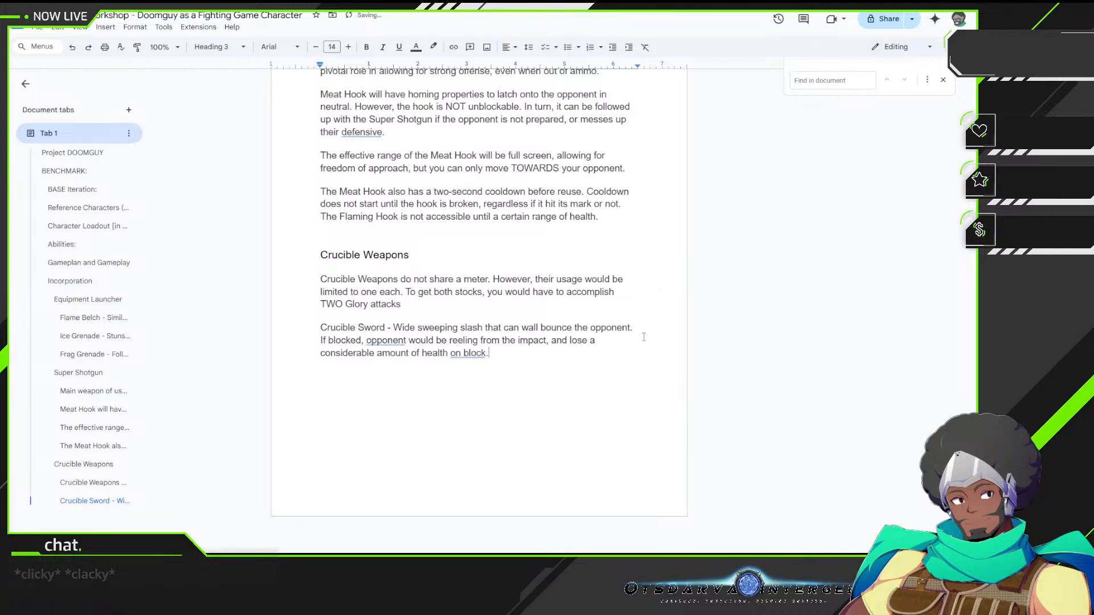
key("Return")
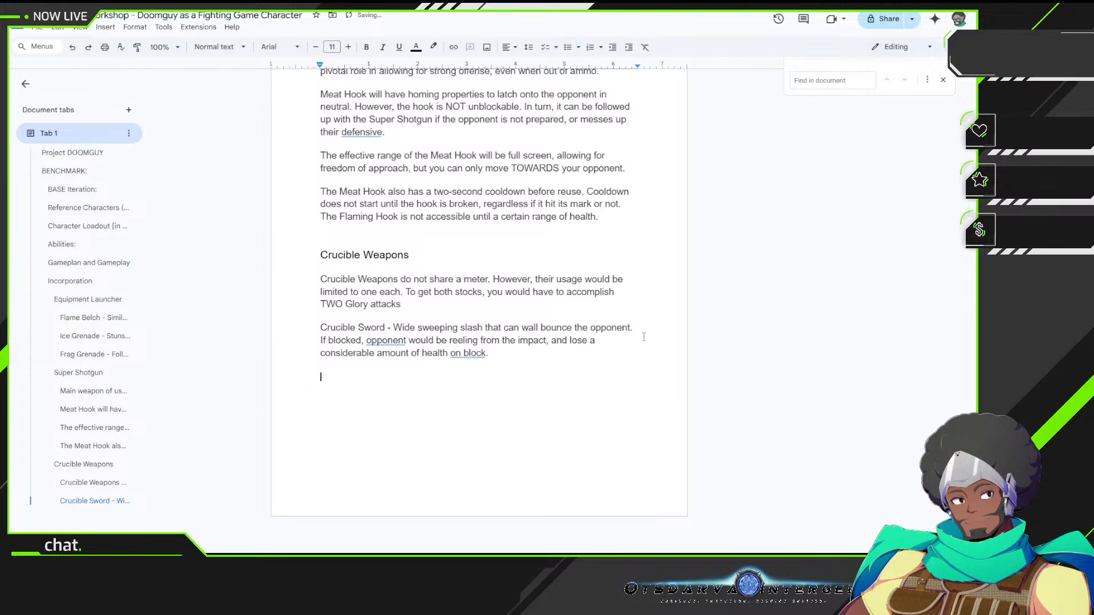
type("Cruc")
key("BackSpace")
key("BackSpace")
key("BackSpace")
key("BackSpace")
key("BackSpace")
Step: Start a new Heading 3 paragraph below the Crucible Sword description with the word "Crucible"
key("Return")
left_click(240, 49)
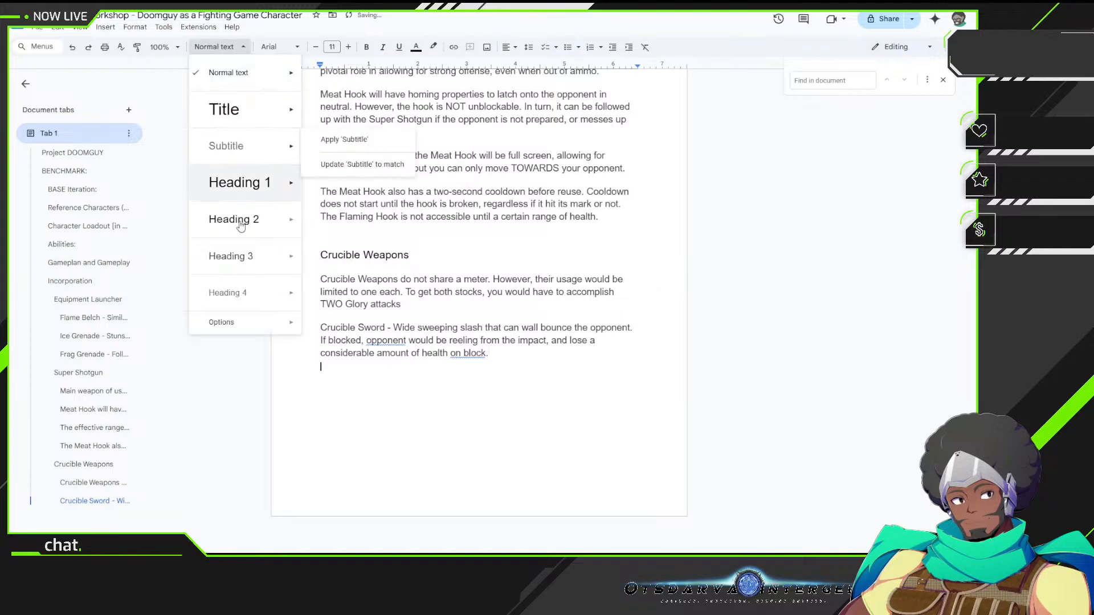
left_click(287, 256)
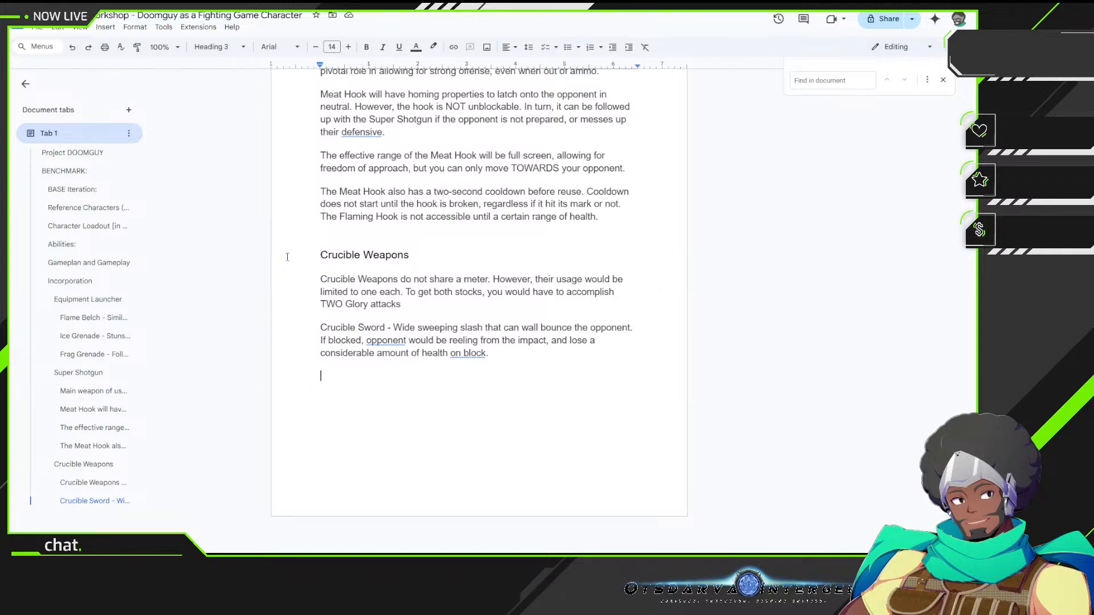
type("Crucible")
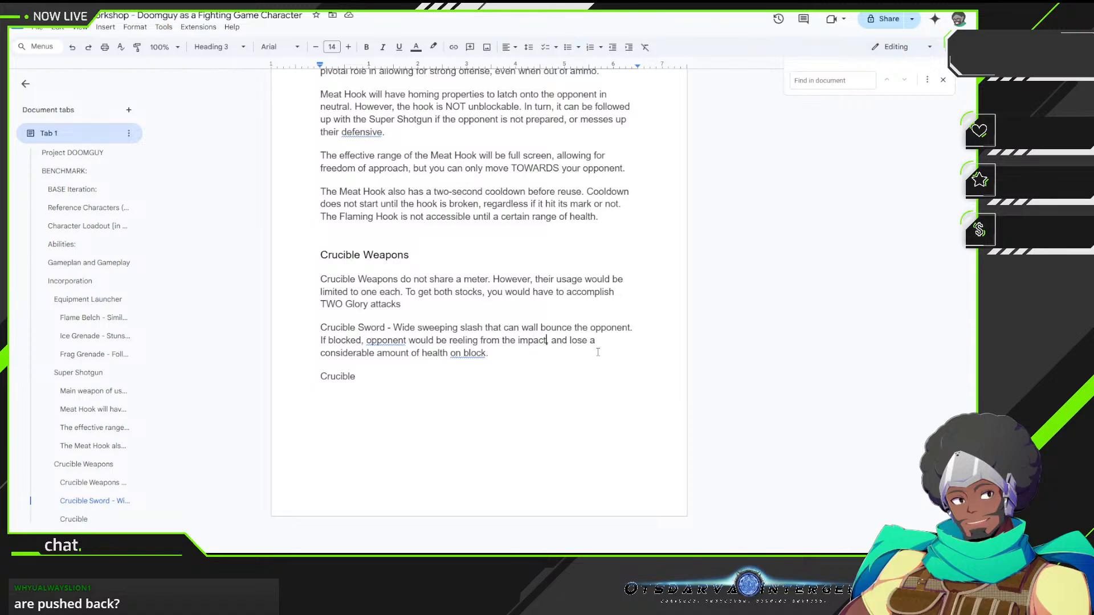
Step: Replace "reeling from the impact" in the Crucible Sword description with "pushed back"
key("BackSpace")
key("BackSpace")
key("BackSpace")
key("BackSpace")
key("BackSpace")
key("BackSpace")
key("BackSpace")
key("BackSpace")
key("BackSpace")
key("BackSpace")
key("BackSpace")
key("BackSpace")
key("BackSpace")
key("BackSpace")
key("BackSpace")
key("BackSpace")
key("BackSpace")
key("BackSpace")
key("BackSpace")
key("BackSpace")
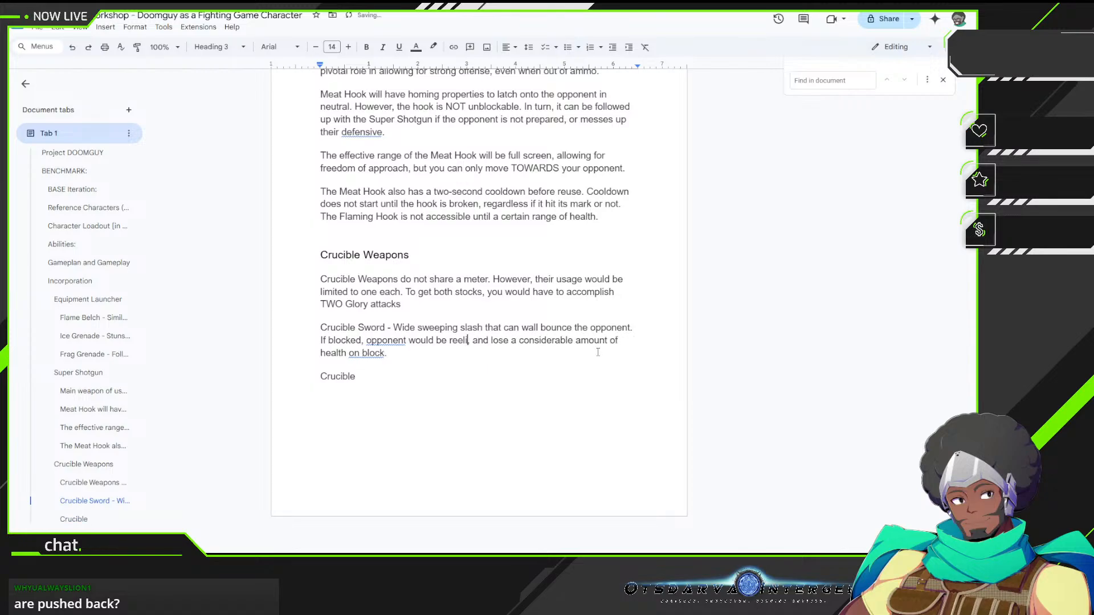
key("BackSpace")
key("BackSpace")
key("BackSpace")
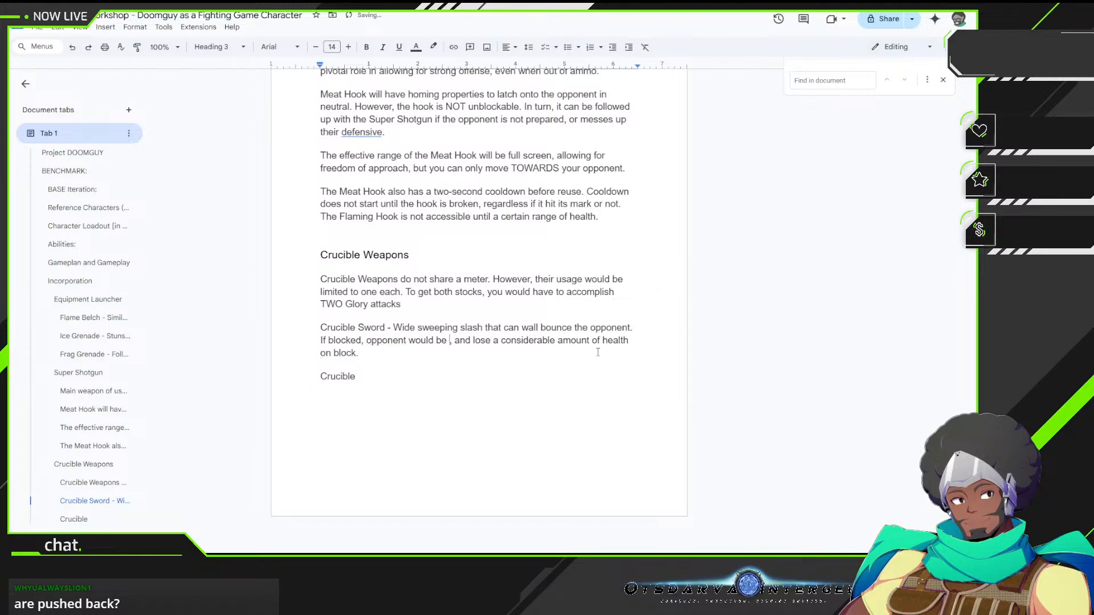
type("pushed back")
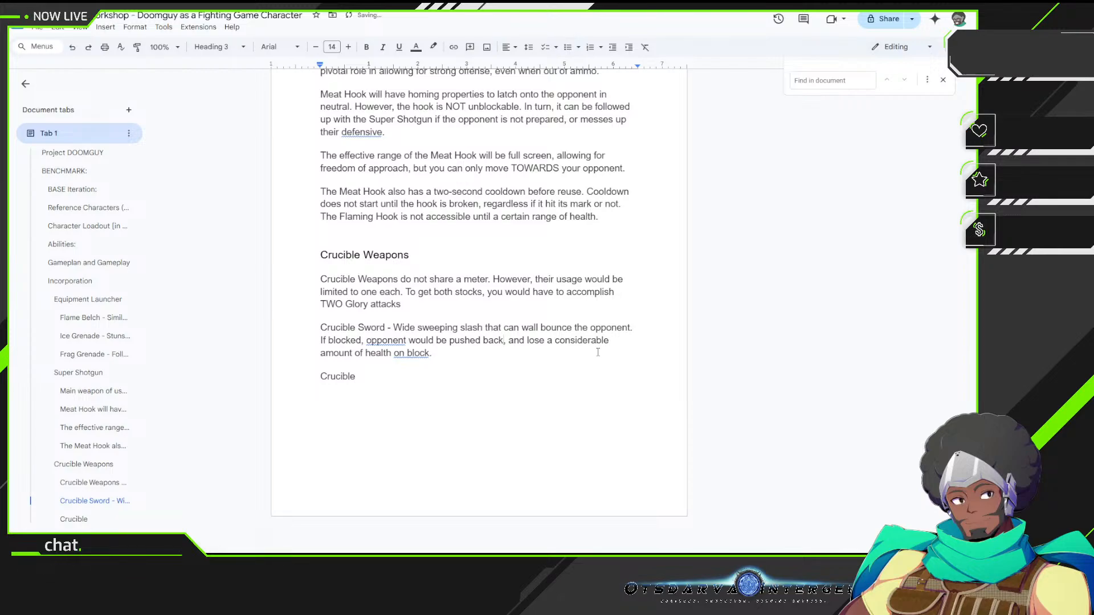
Step: Insert "(with a stumbling animation)" after "pushed back" in the Crucible Sword description, keeping the comma after the closing parenthesis
type(" (with a ")
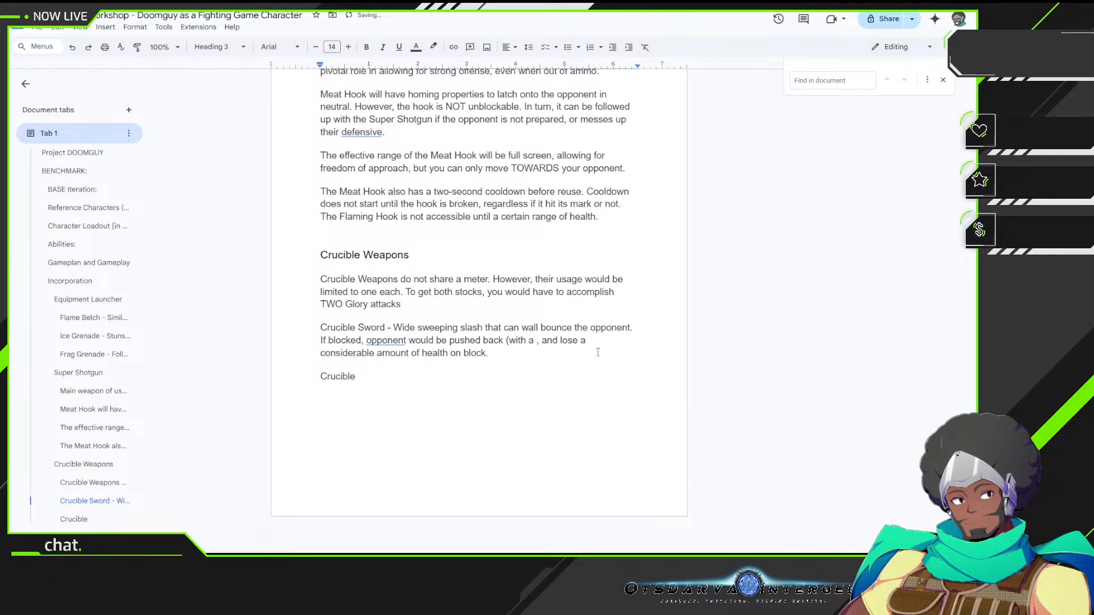
type("stubml")
key("BackSpace")
key("BackSpace")
key("BackSpace")
type("mbling ")
type("animation")
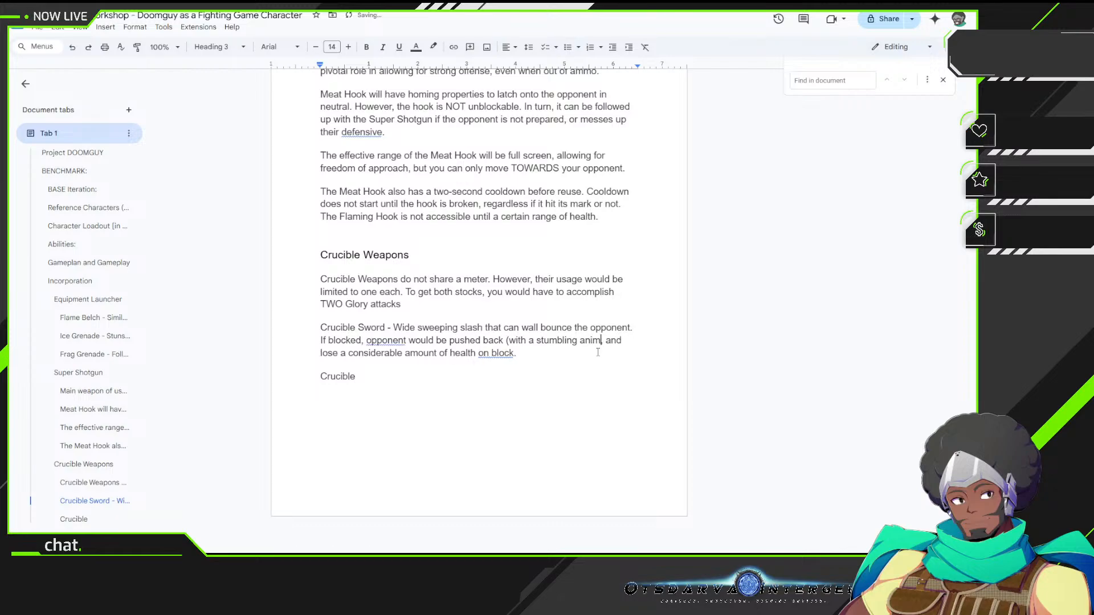
type("),")
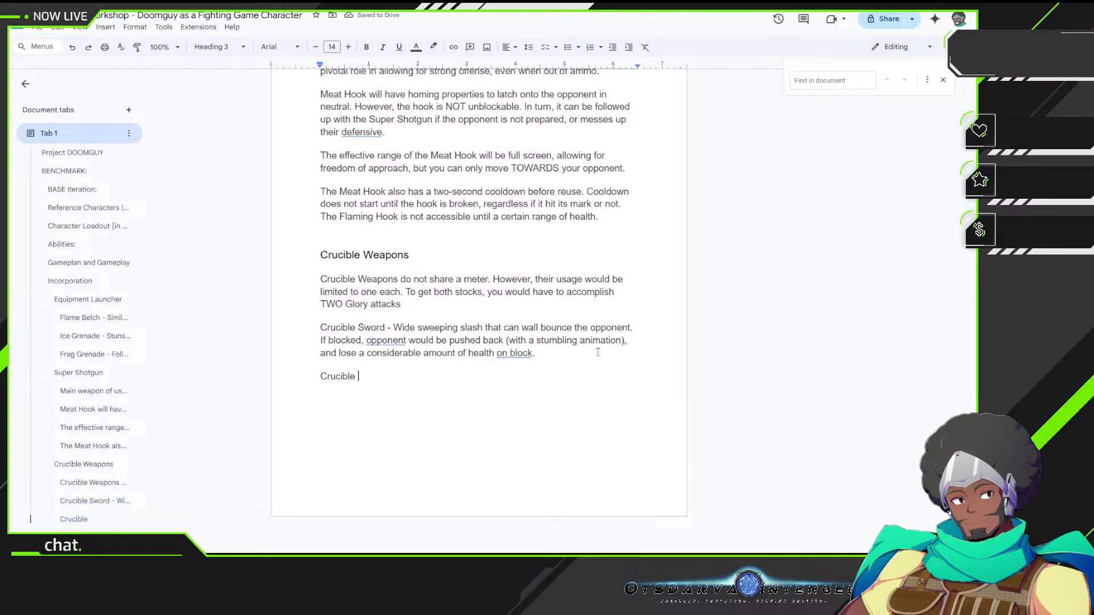
Step: Complete the label of the new Crucible paragraph as "Crucible Hammer -"
type("Hammer")
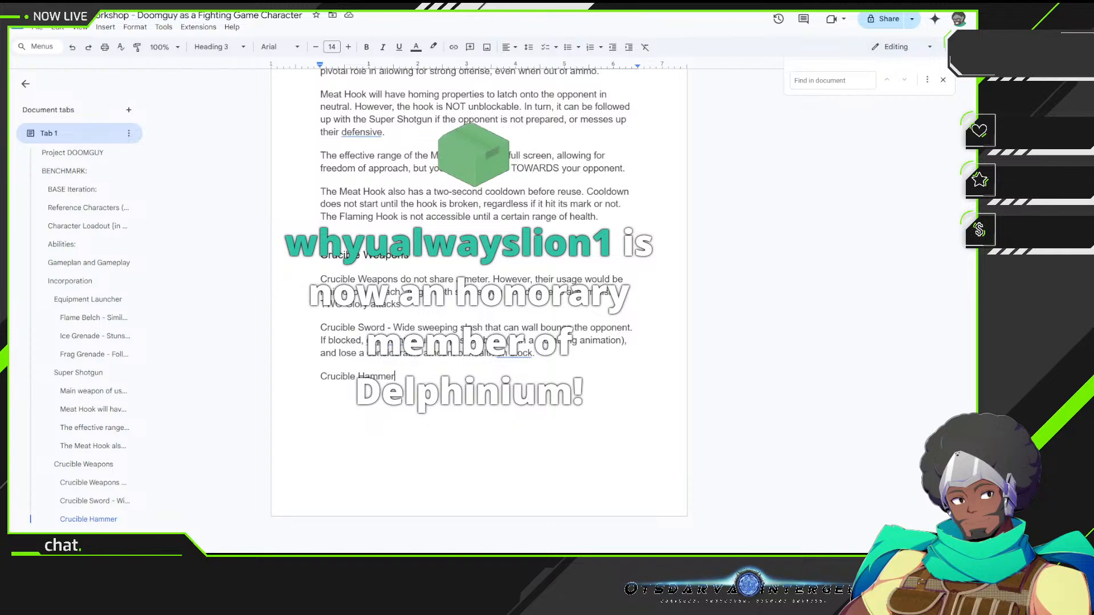
left_click(386, 341)
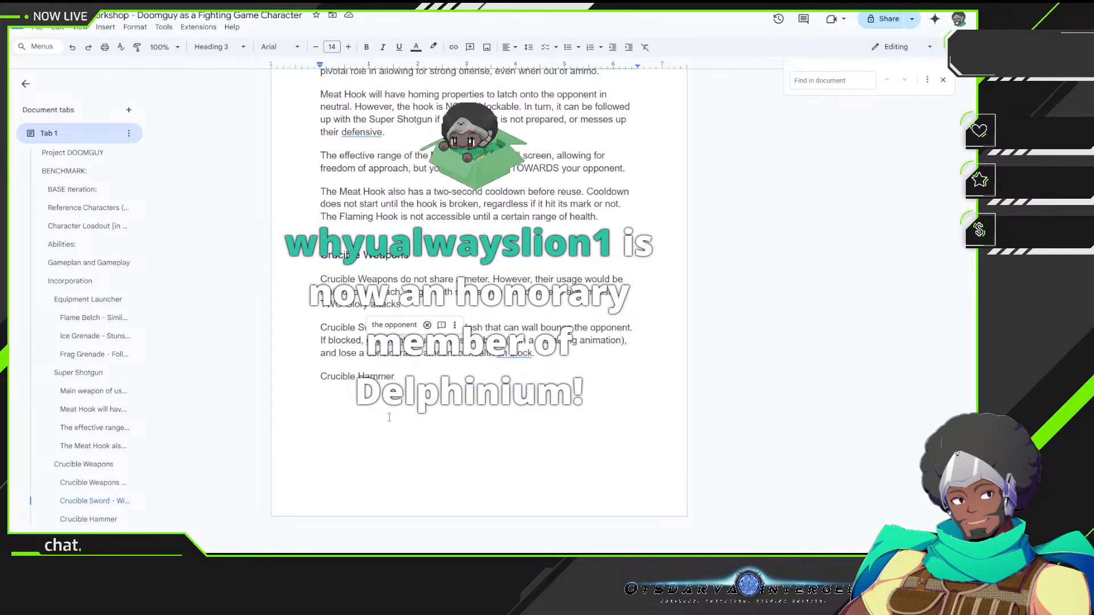
left_click(410, 376)
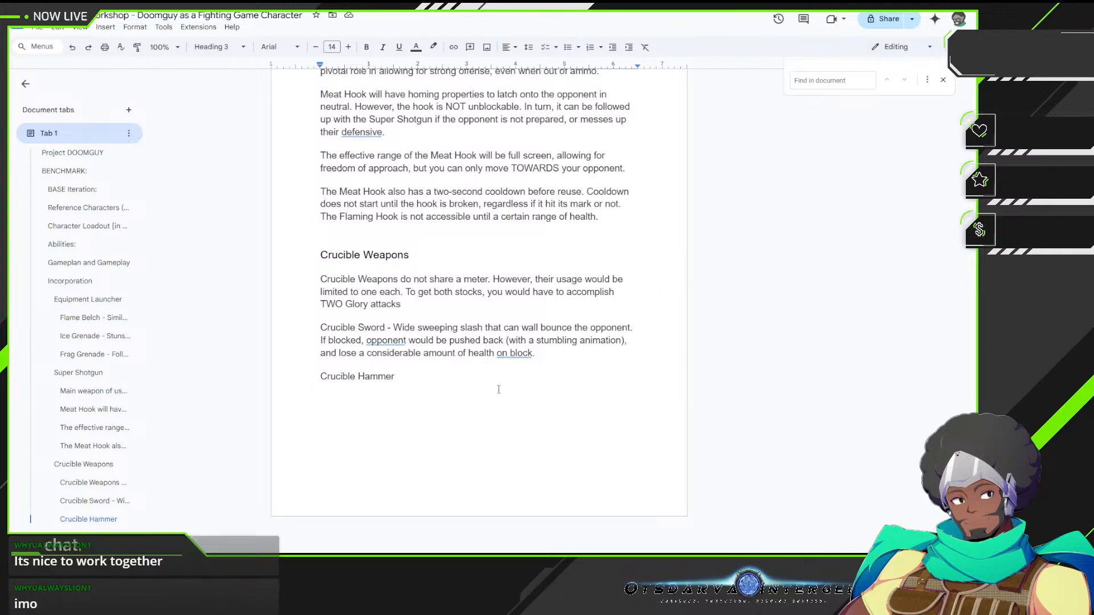
type("-")
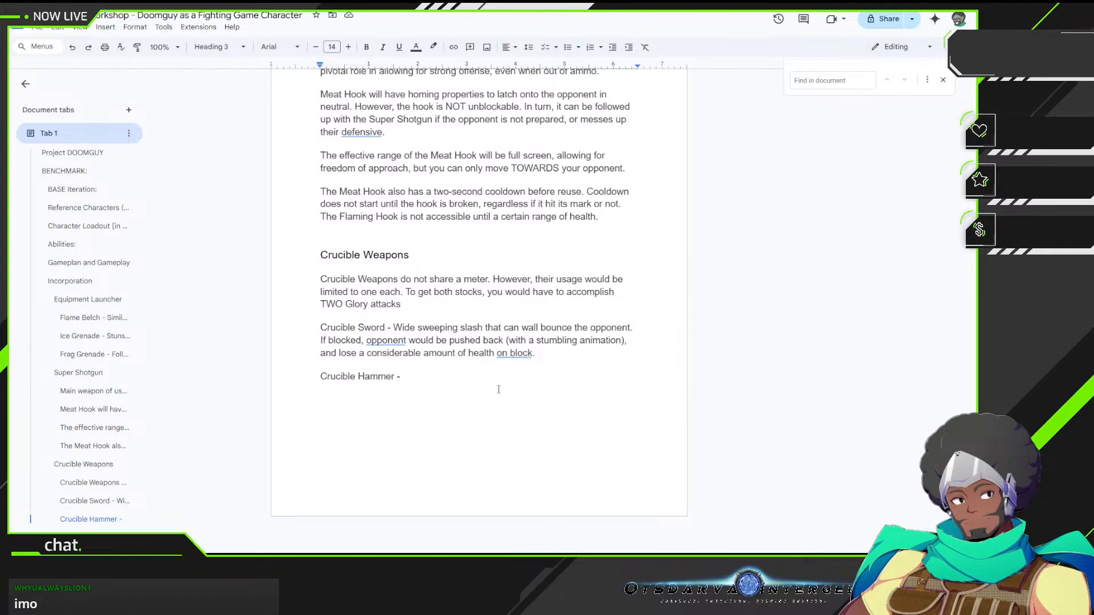
Step: Begin the Crucible Hammer description with "Steerable downward attack that will ground bounce the opponent" after the dash
type("S")
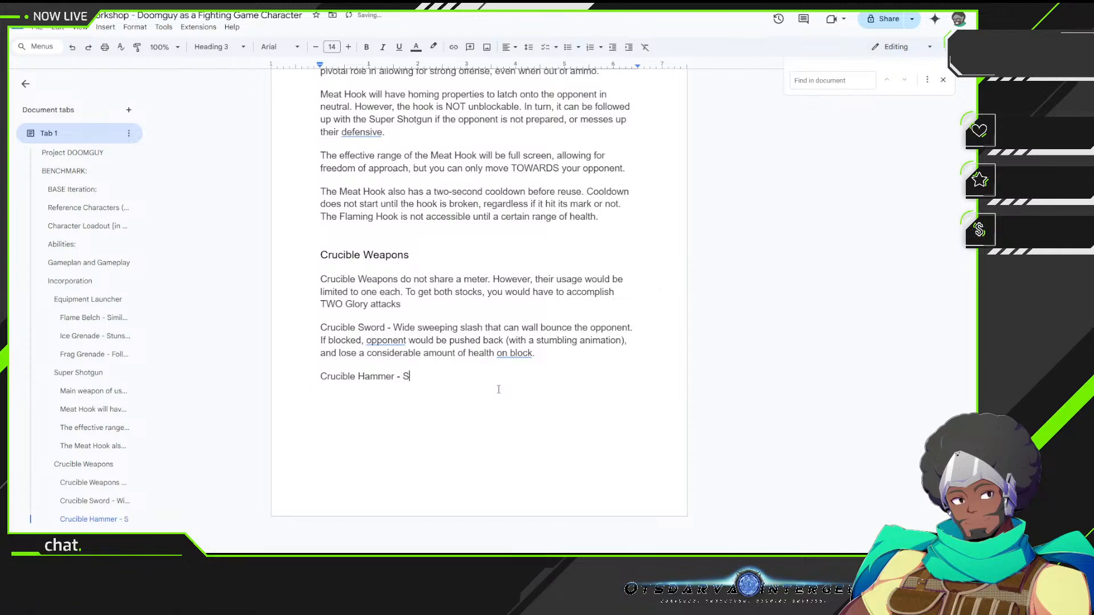
type("teerable downward attack that will goru")
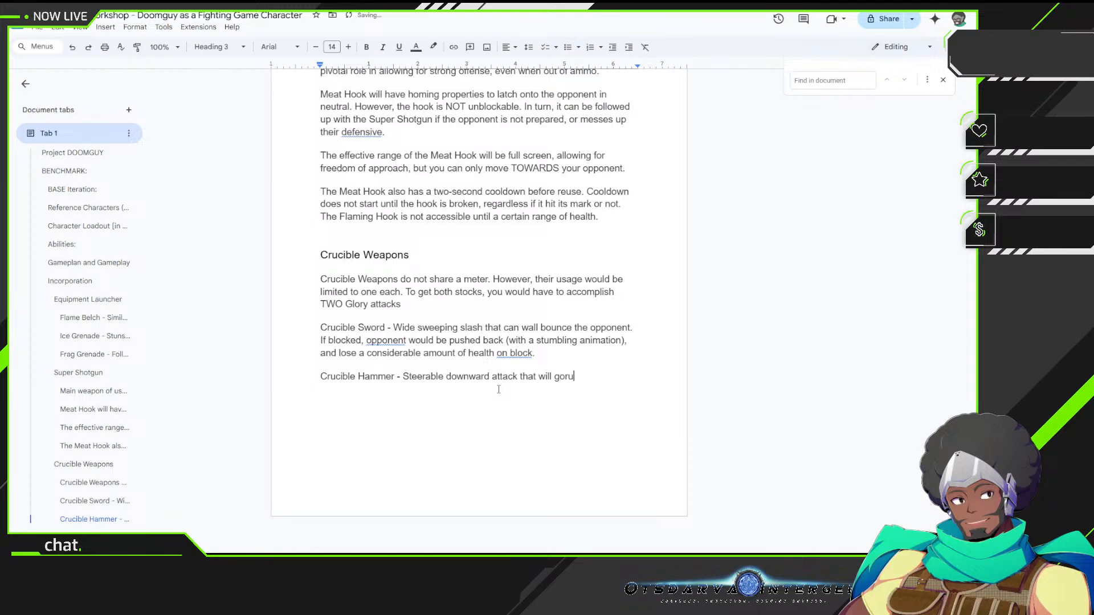
key("BackSpace")
key("BackSpace")
key("BackSpace")
type("round bou")
type("nce the ")
type("opponent ")
Step: Finish the Crucible Hammer sentence with "if they are in hitstun." and begin the next one with "Unblockable shockwave (a la"
type("if they are in h")
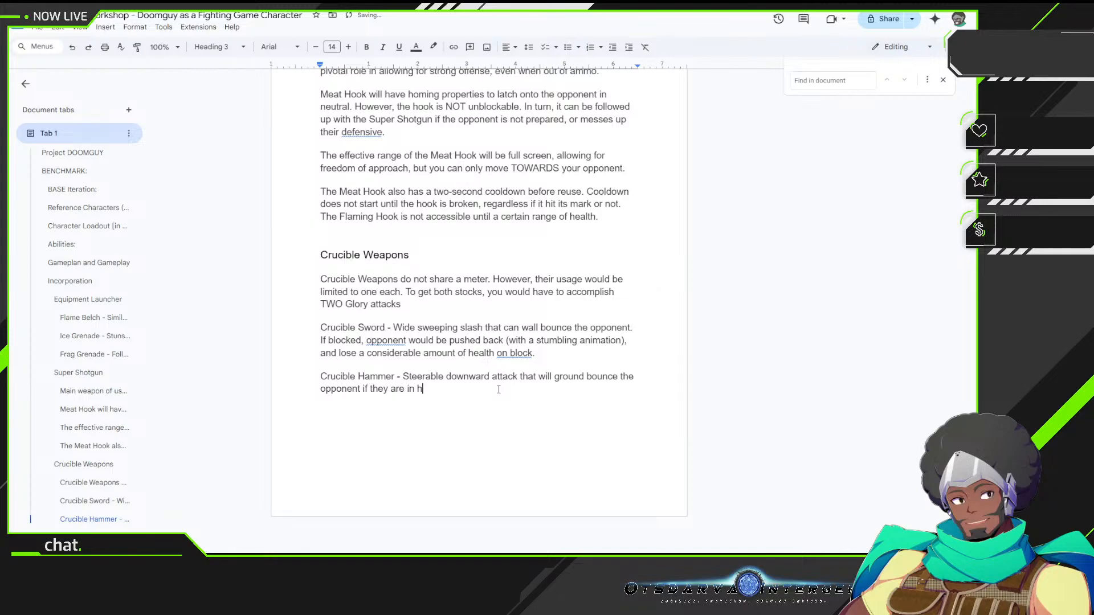
type("itstun. UN")
key("BackSpace")
type("N")
key("BackSpace")
type("nblockable shockwave (a la")
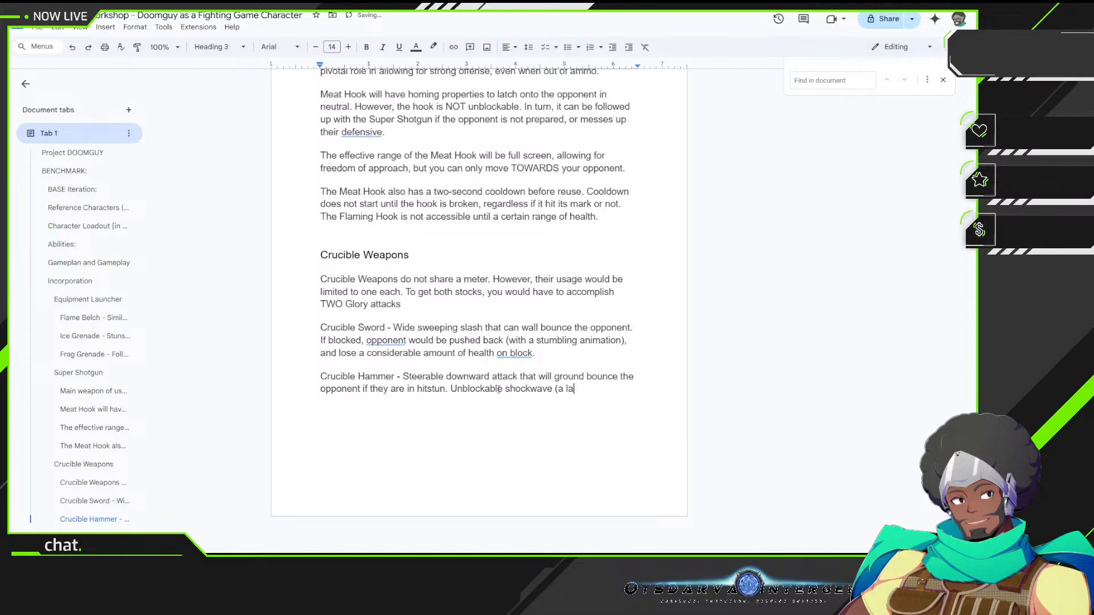
Step: Complete the shockwave parenthesis with "Potemkin Slidehead pre-Strive)" and start a new line below the Crucible Hammer description
type(" Potemkin")
type("slid")
key("BackSpace")
key("BackSpace")
key("BackSpace")
key("BackSpace")
type("Slidehead pre-Strive)")
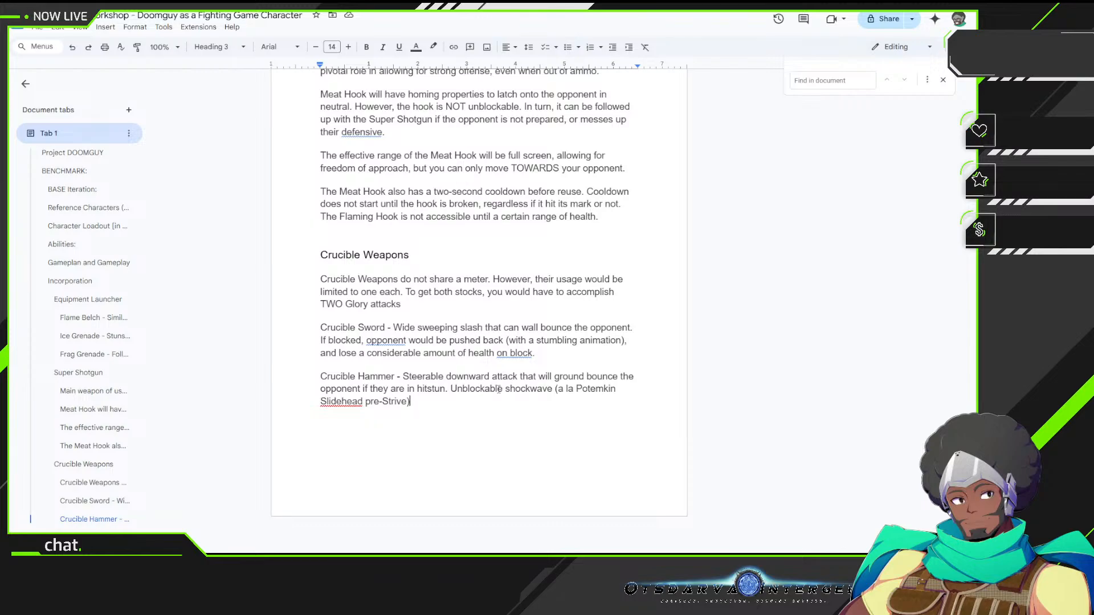
key("Return")
Step: Review the Character Loadout and Abilities lists for the mechanics that still need a description
scroll(540, 236, "up", 15)
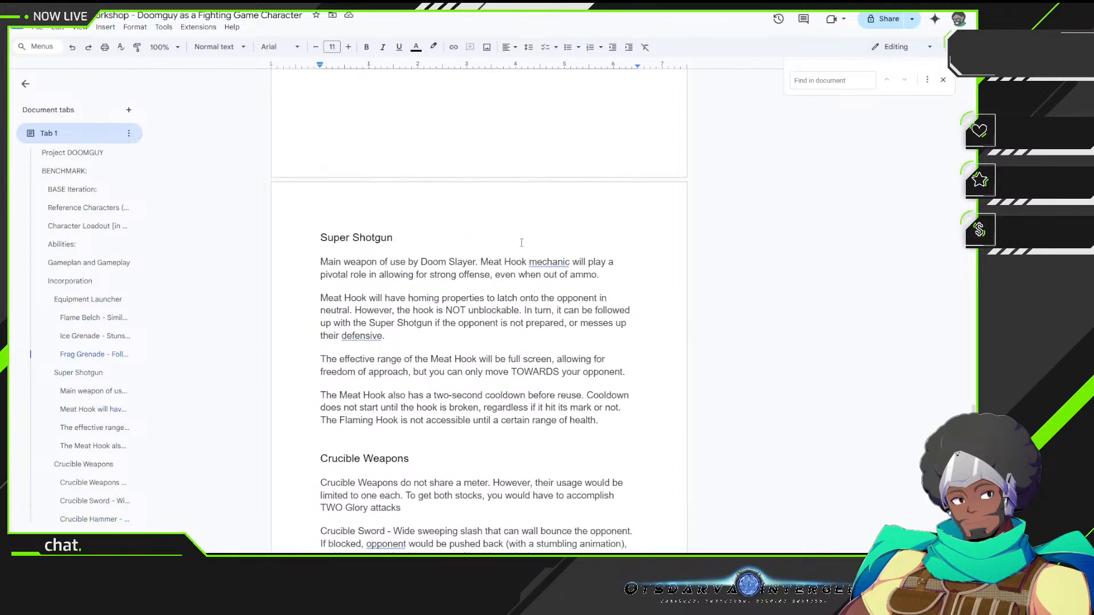
scroll(521, 242, "up", 5)
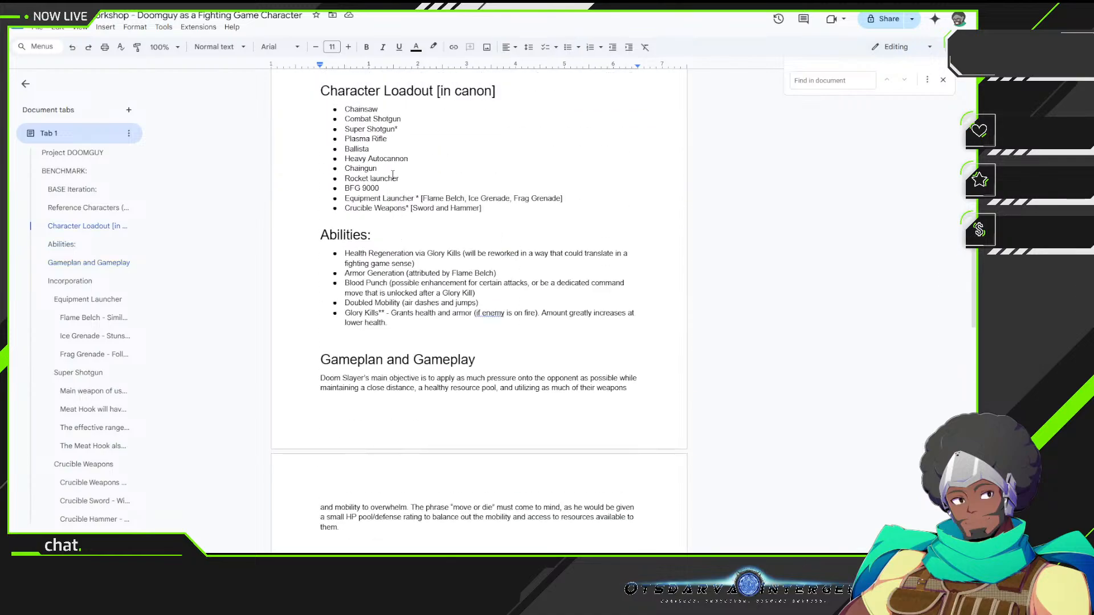
scroll(393, 174, "up", 1)
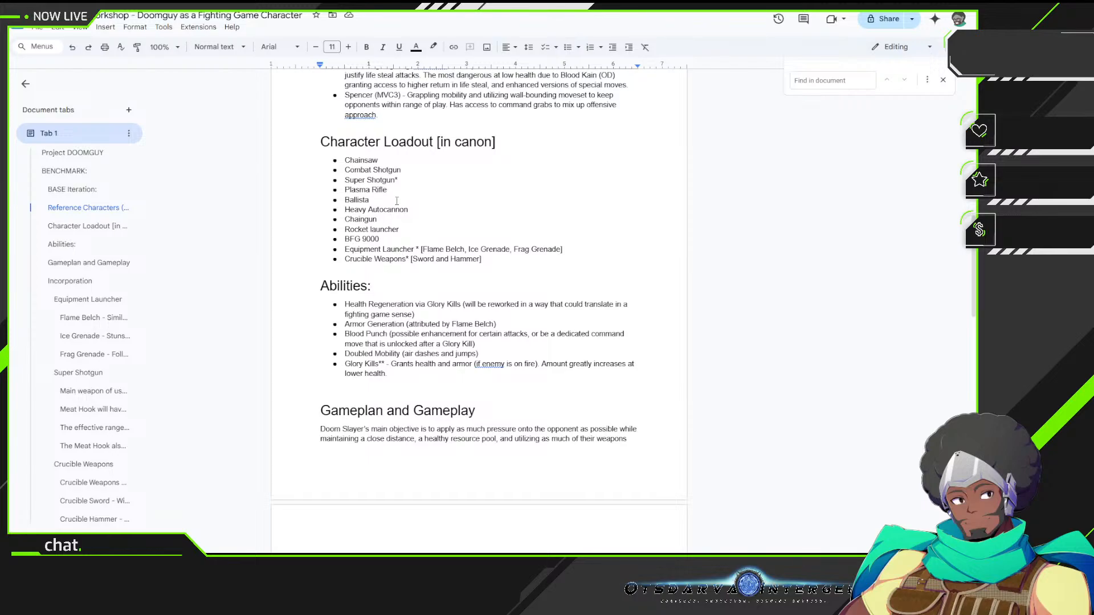
scroll(402, 190, "down", 2)
scroll(401, 191, "up", 2)
scroll(393, 279, "down", 10)
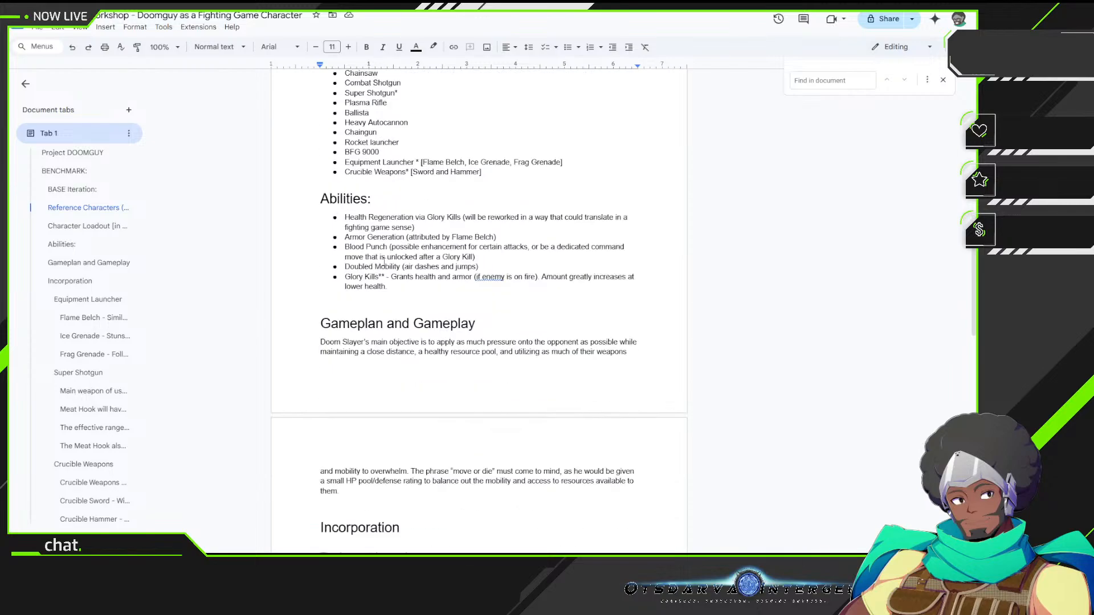
scroll(384, 262, "down", 8)
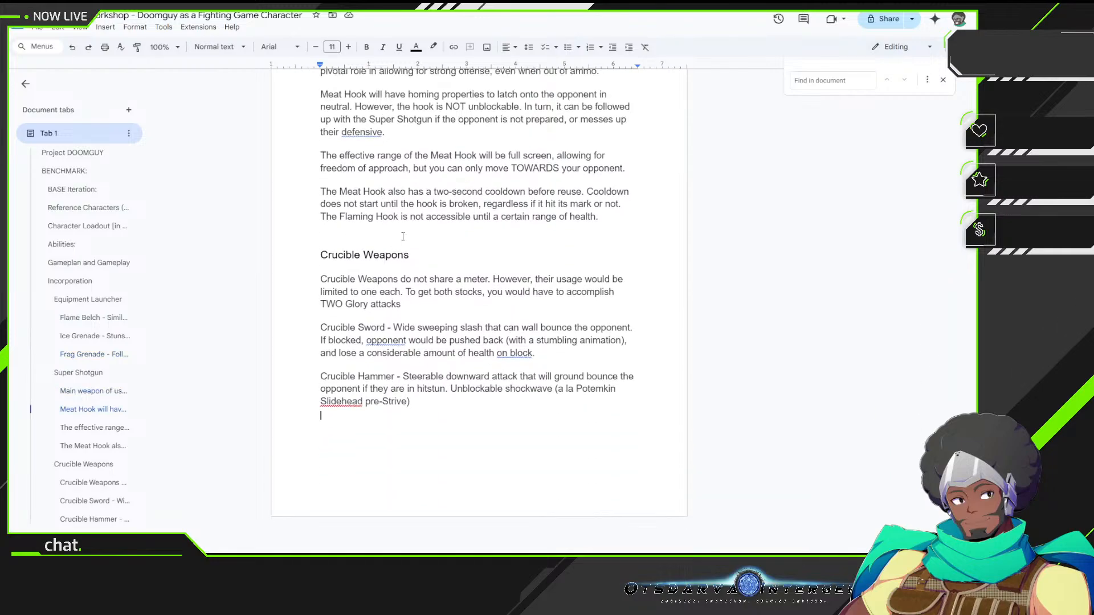
Step: Add a Heading 2 line reading "Glory Kills" below the Crucible Hammer description
key("Return")
left_click(218, 47)
mouse_move(261, 218)
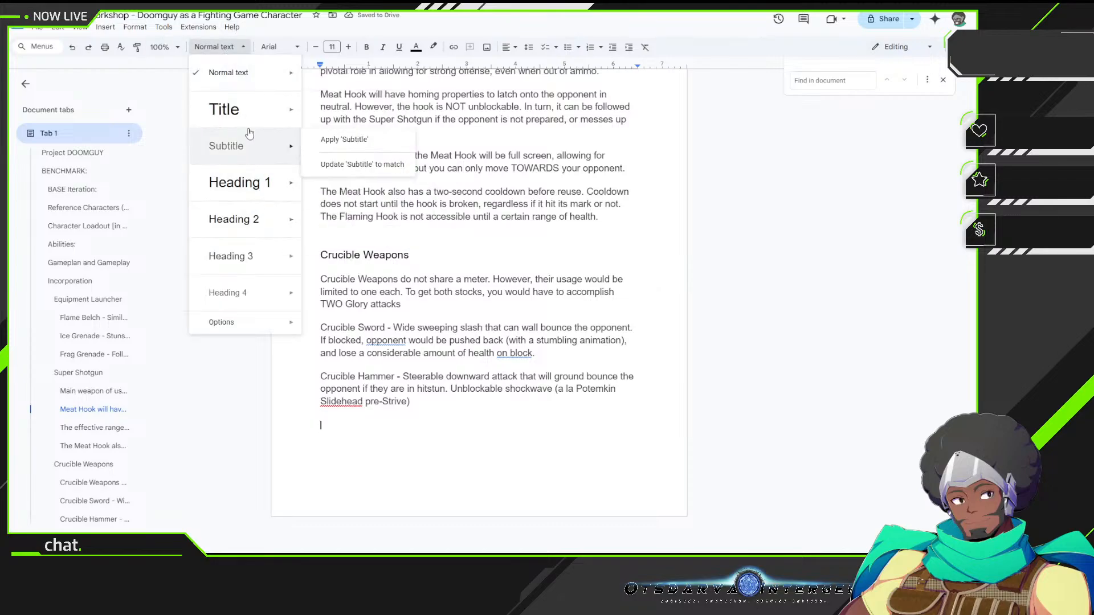
mouse_move(254, 191)
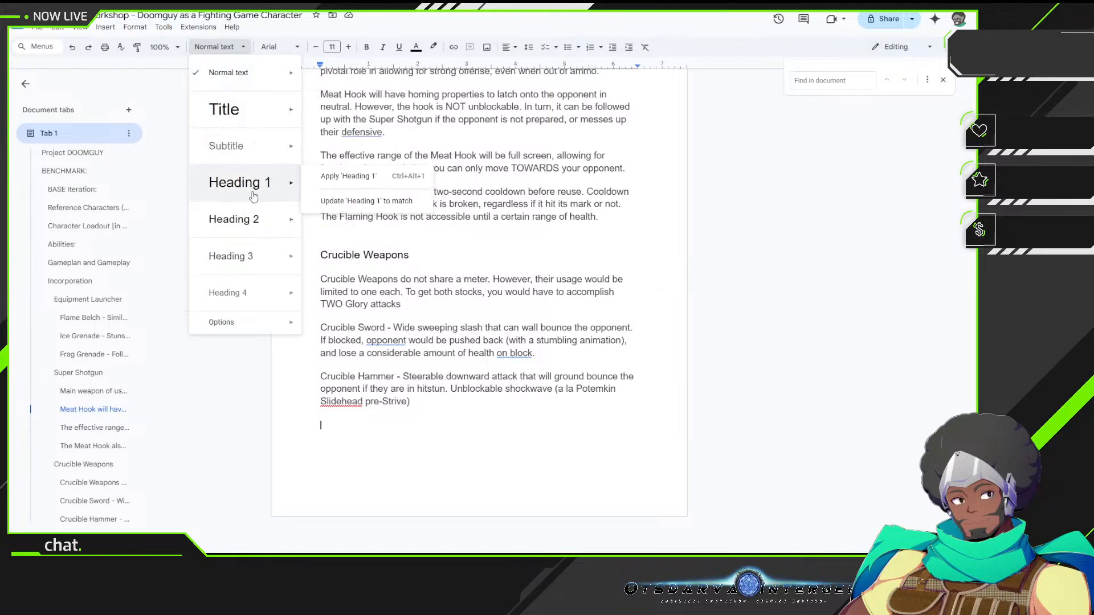
left_click(252, 227)
type("G")
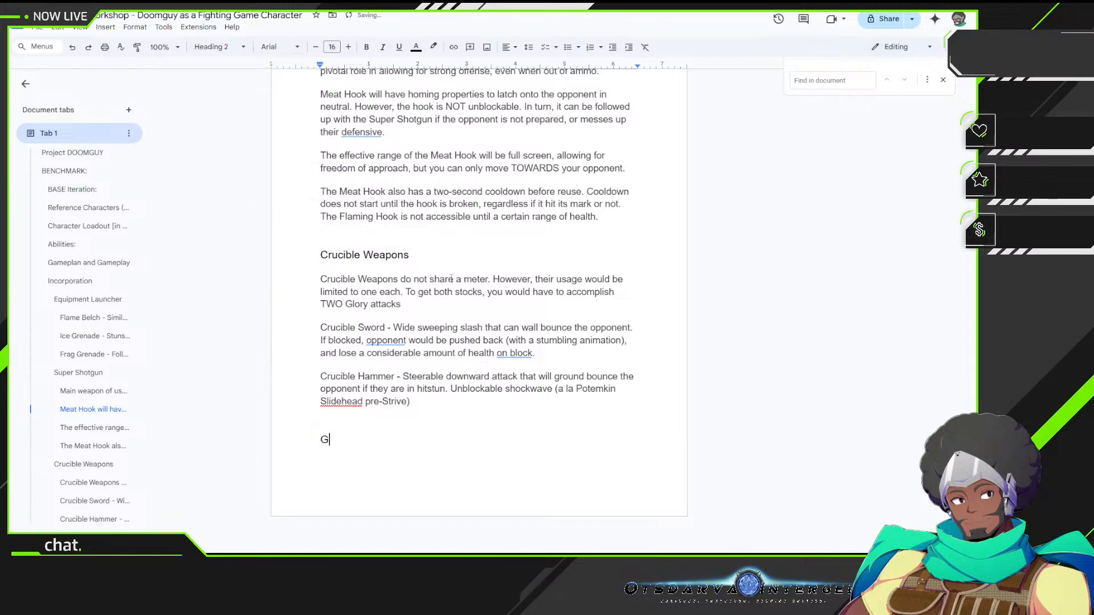
type("lory Kills")
Step: Extend the Glory Kills heading with "(surprise… there's no killing here)" and start a new line under it
key("Return")
key("BackSpace")
type("(surprise")
key("BackSpace")
type("... there's no ki")
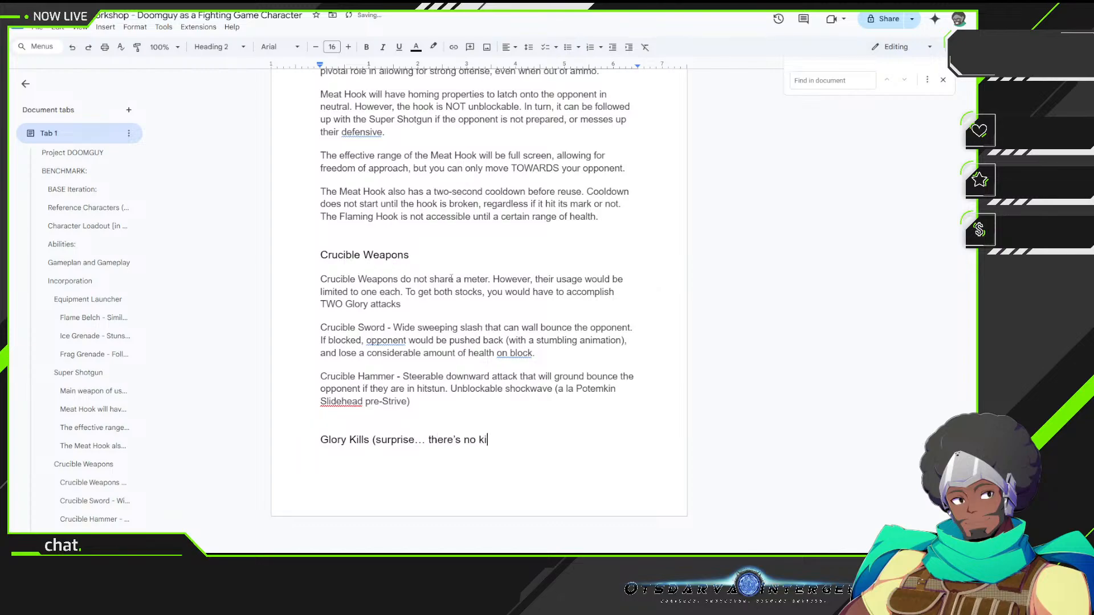
type("lling here)")
key("Return")
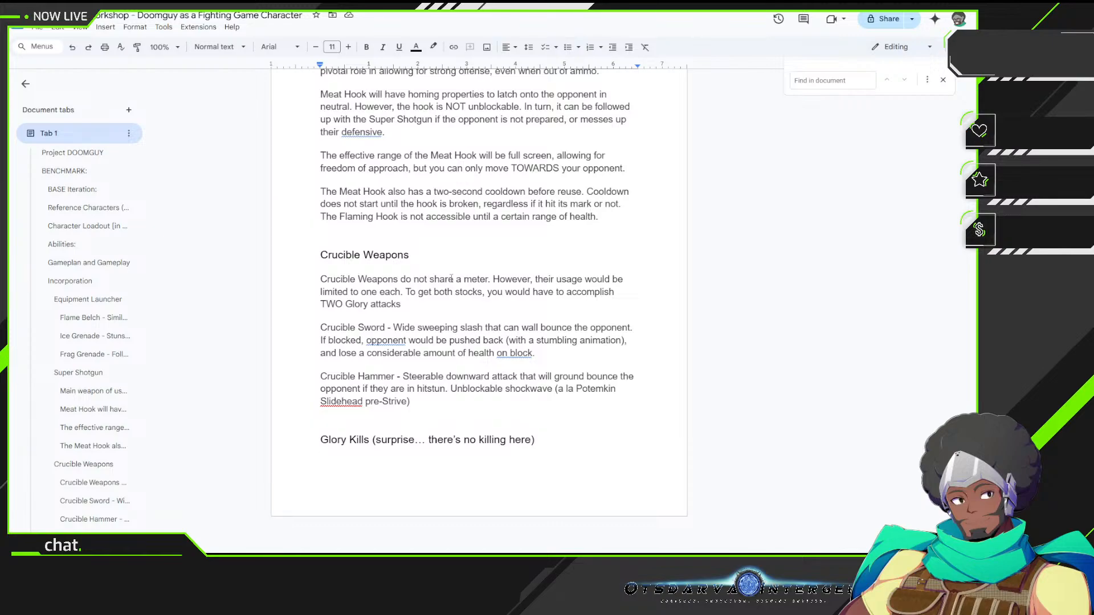
type("Glory a")
key("BackSpace")
key("BackSpace")
key("BackSpace")
key("BackSpace")
key("BackSpace")
key("BackSpace")
key("BackSpace")
Step: Format the line under the Glory Kills heading as Heading 3 and write "Glory Attacks are Hit Grabs"
left_click(238, 47)
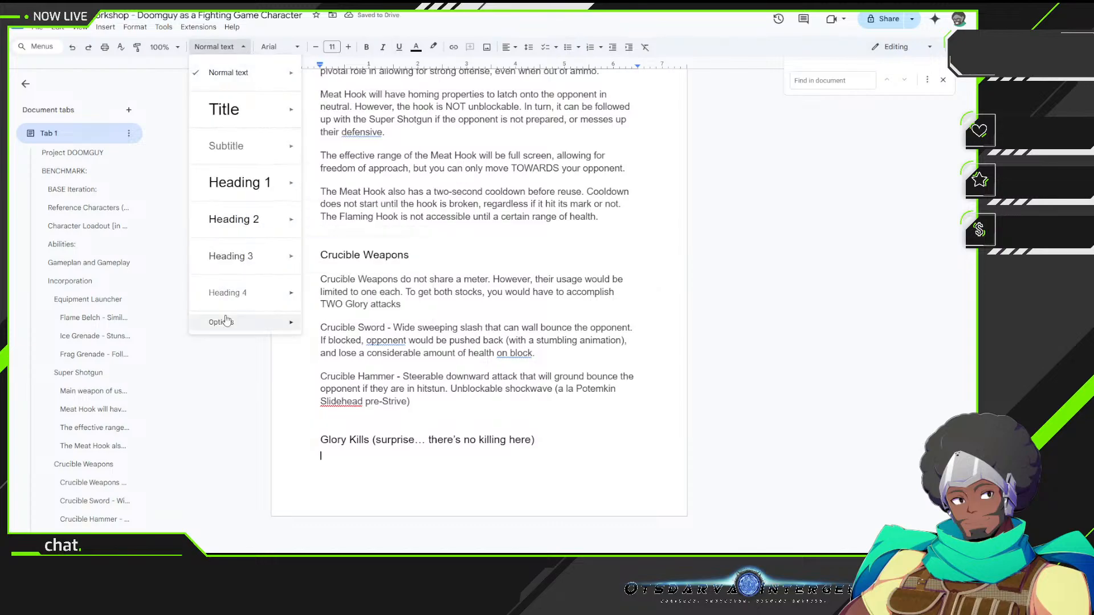
mouse_move(260, 304)
left_click(252, 256)
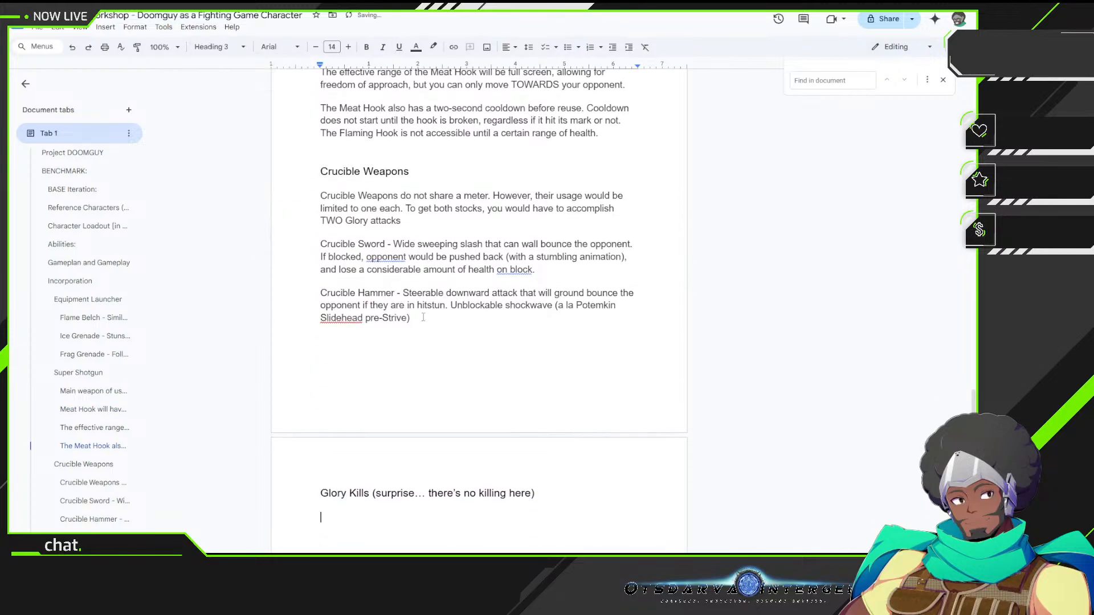
type("Glory attacks")
key("BackSpace")
key("BackSpace")
key("BackSpace")
key("BackSpace")
key("BackSpace")
key("BackSpace")
key("BackSpace")
type("Attacks are Hit")
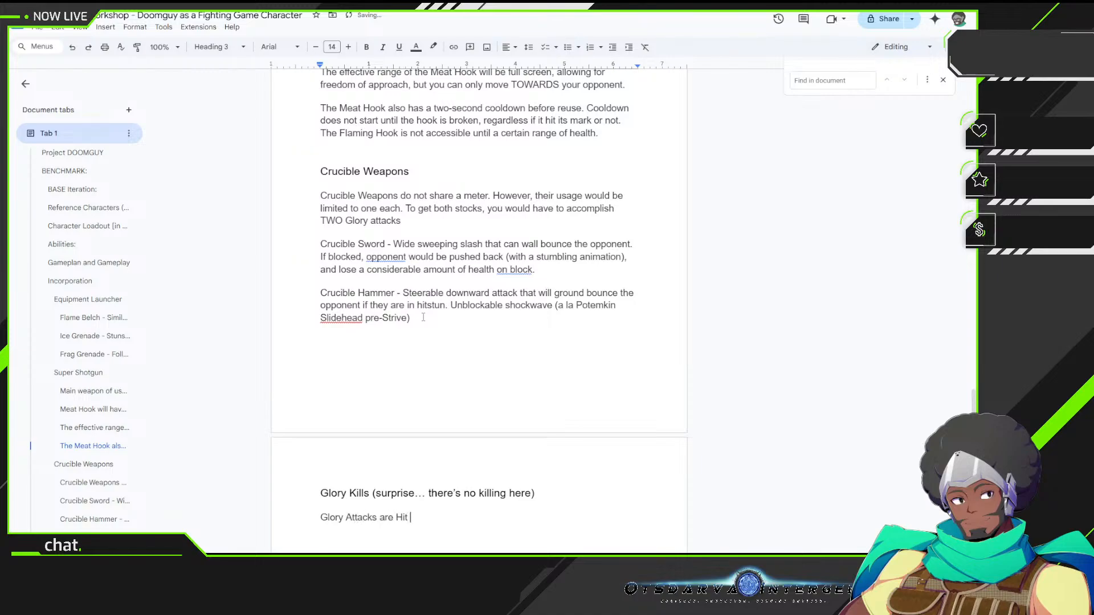
type(" Grabs")
type(". al")
key("BackSpace")
key("BackSpace")
key("BackSpace")
key("BackSpace")
type(", allowing for")
scroll(496, 306, "down", 4)
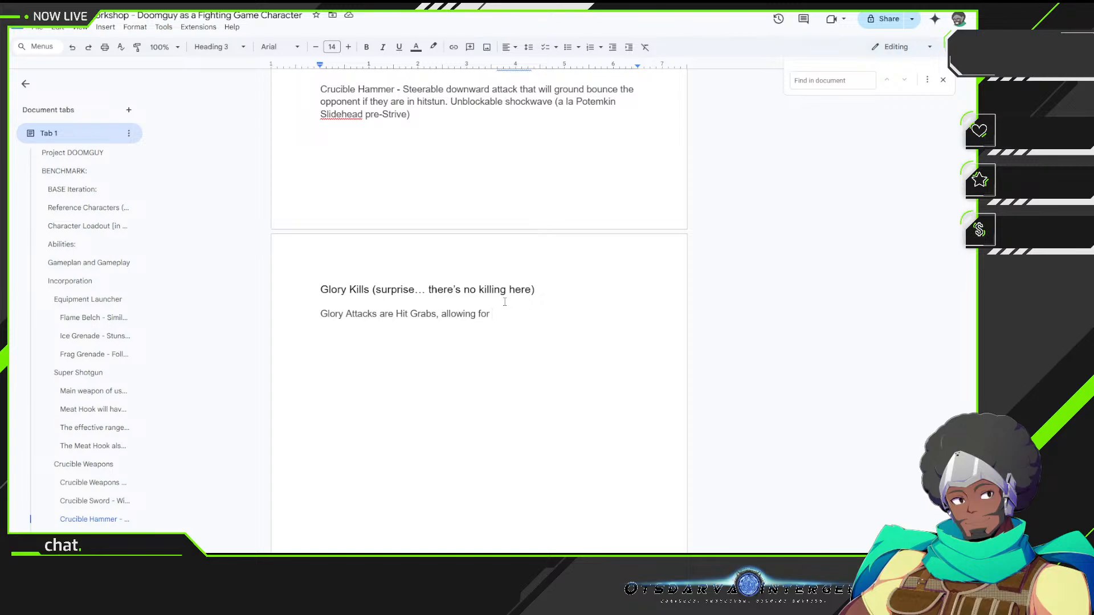
type("a payoff")
key("BackSpace")
key("BackSpace")
key("BackSpace")
key("BackSpace")
key("BackSpace")
key("BackSpace")
key("BackSpace")
key("BackSpace")
key("BackSpace")
type("a reward")
key("BackSpace")
key("BackSpace")
key("BackSpace")
key("BackSpace")
key("BackSpace")
key("BackSpace")
key("BackSpace")
key("BackSpace")
key("BackSpace")
key("BackSpace")
key("BackSpace")
key("BackSpace")
key("BackSpace")
key("BackSpace")
key("BackSpace")
key("BackSpace")
key("BackSpace")
key("BackSpace")
key("BackSpace")
key("BackSpace")
key("BackSpace")
key("BackSpace")
key("BackSpace")
key("BackSpace")
type("S")
key("BackSpace")
Step: End the first Glory Attacks sentence after "Grabs" and add "This will make them easier to end combos with a reward"
type("s. Ma")
key("BackSpace")
key("BackSpace")
type("This will make them easier to e")
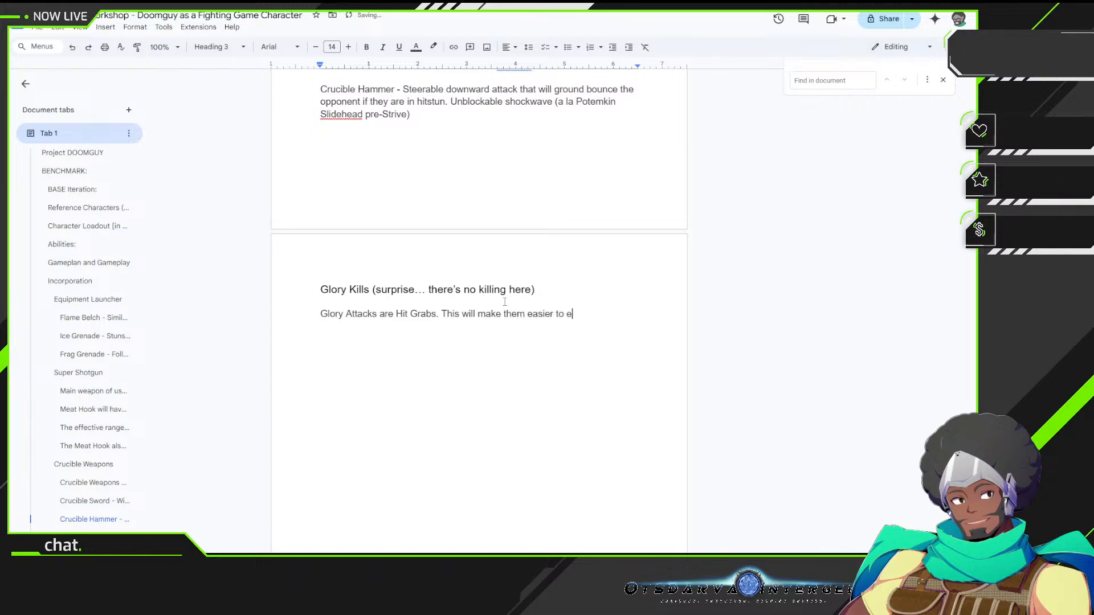
type("nd combos")
type("with a reward")
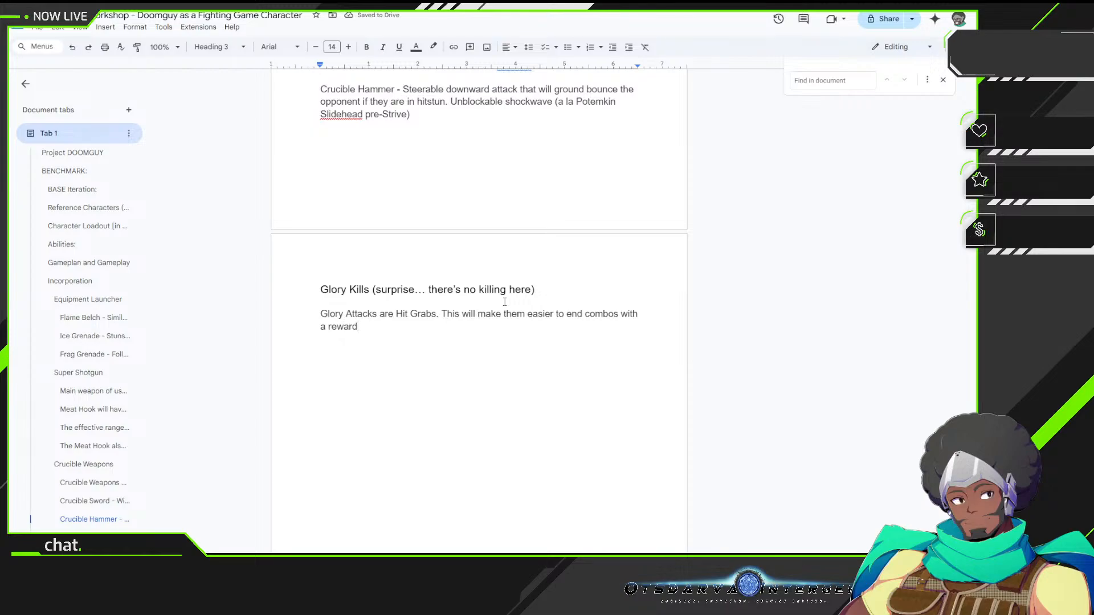
Step: Continue the sentence with ", granting access to resources like Crucible Weapons, Blood Punch, Health Regen, and Armor Regen (if opponent is on fire)."
type(", granting access to resources ")
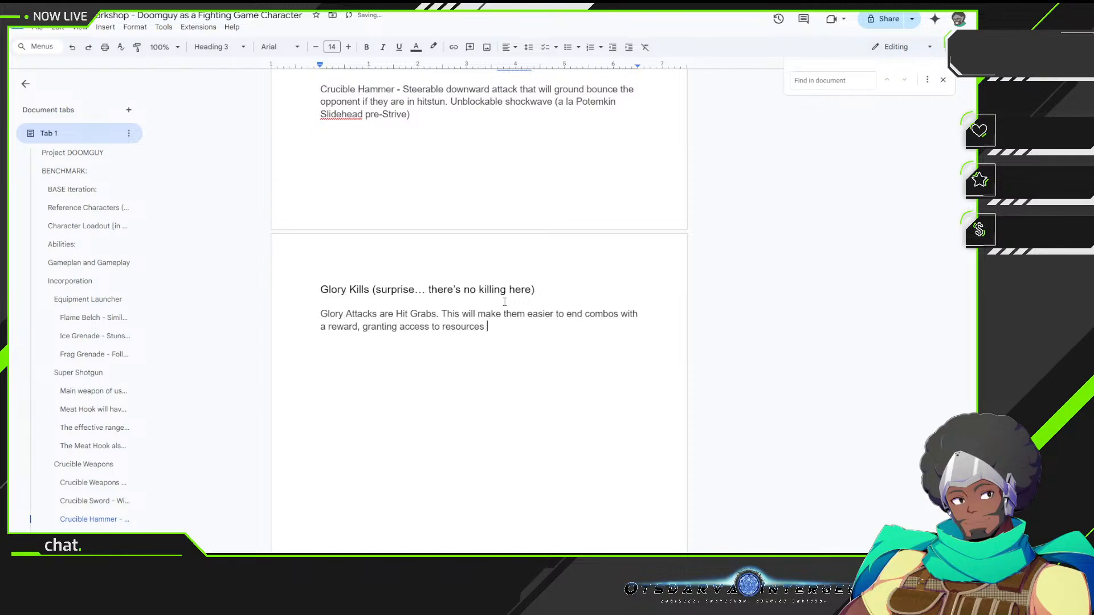
type("like Crucible Weapons, Blood Punch, ")
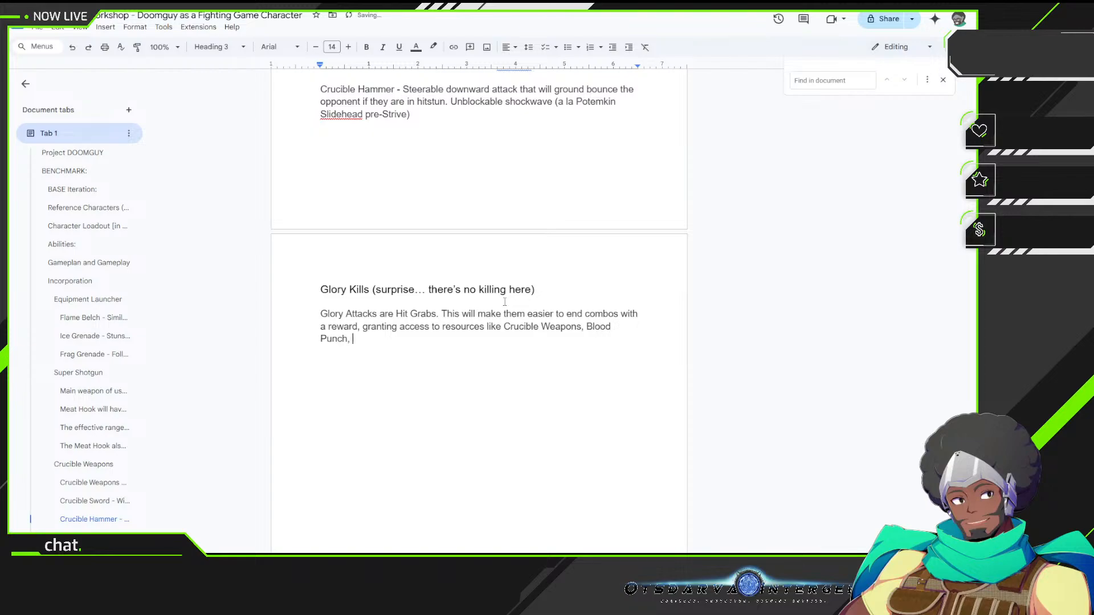
type("Health Regen, and Armor")
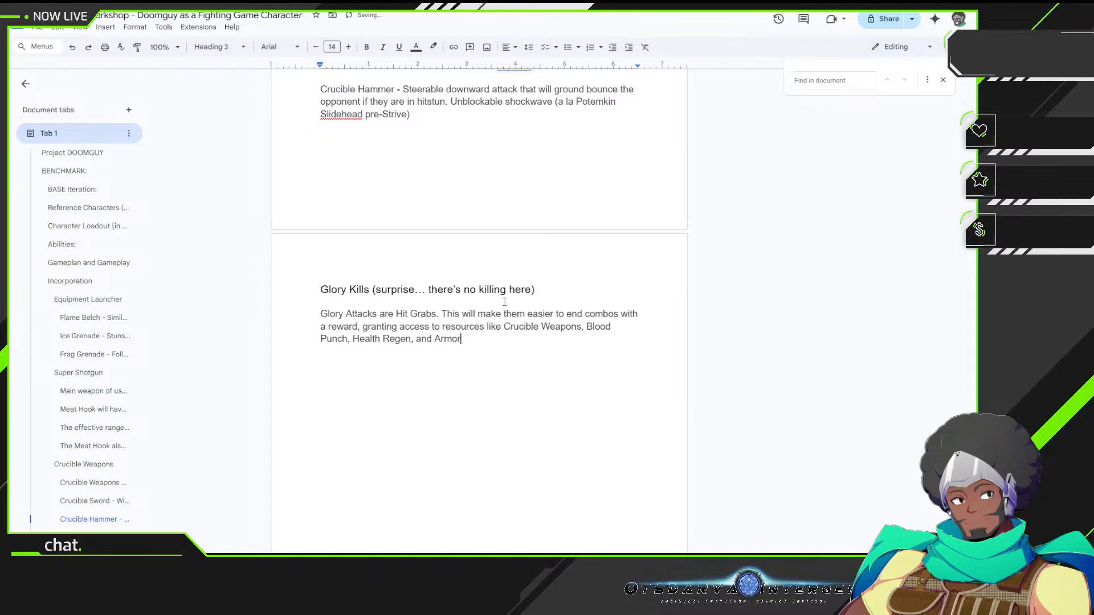
type(" Regen (if opponent is on fire)")
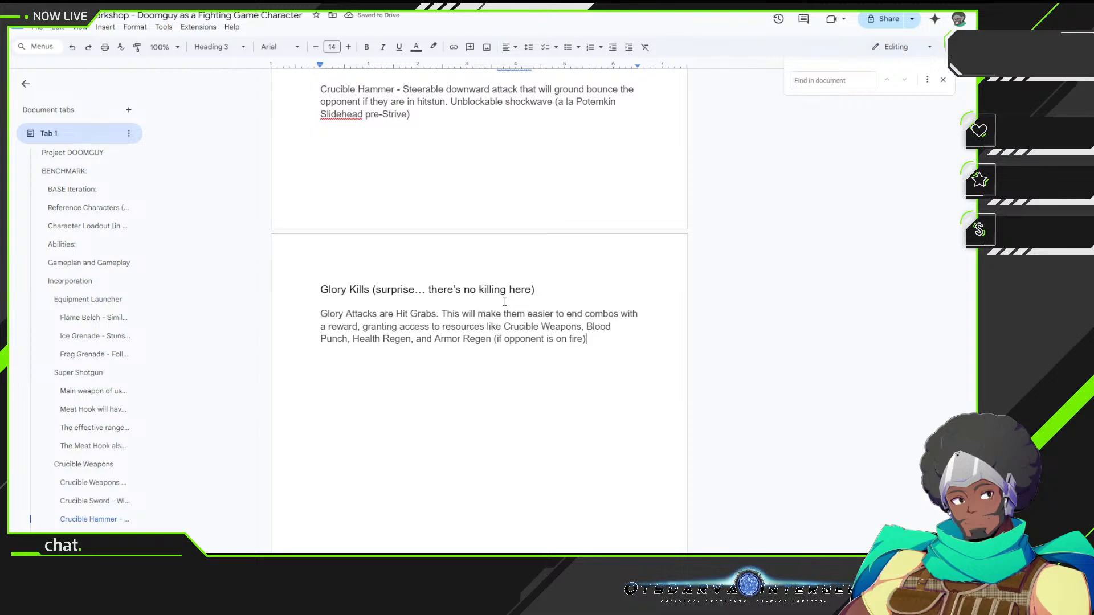
type(".")
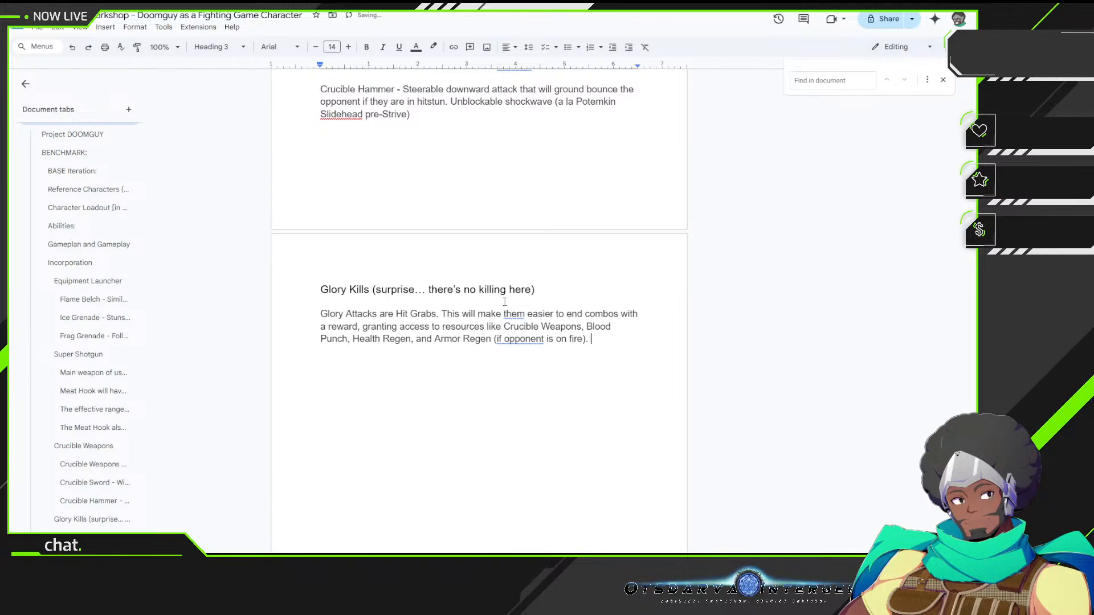
Step: Replace "Hit" with "Command" before "Grabs" in the first Glory Attacks sentence
key("Up")
key("Left")
key("Left")
key("Left")
key("Left")
key("Left")
key("Left")
key("Left")
key("Left")
key("Left")
key("Left")
key("Left")
key("Left")
key("Left")
key("Left")
key("Left")
key("Up")
key("Left")
key("Left")
key("Left")
key("Left")
key("Left")
key("Left")
key("Left")
key("Left")
key("BackSpace")
key("BackSpace")
key("BackSpace")
type("Command")
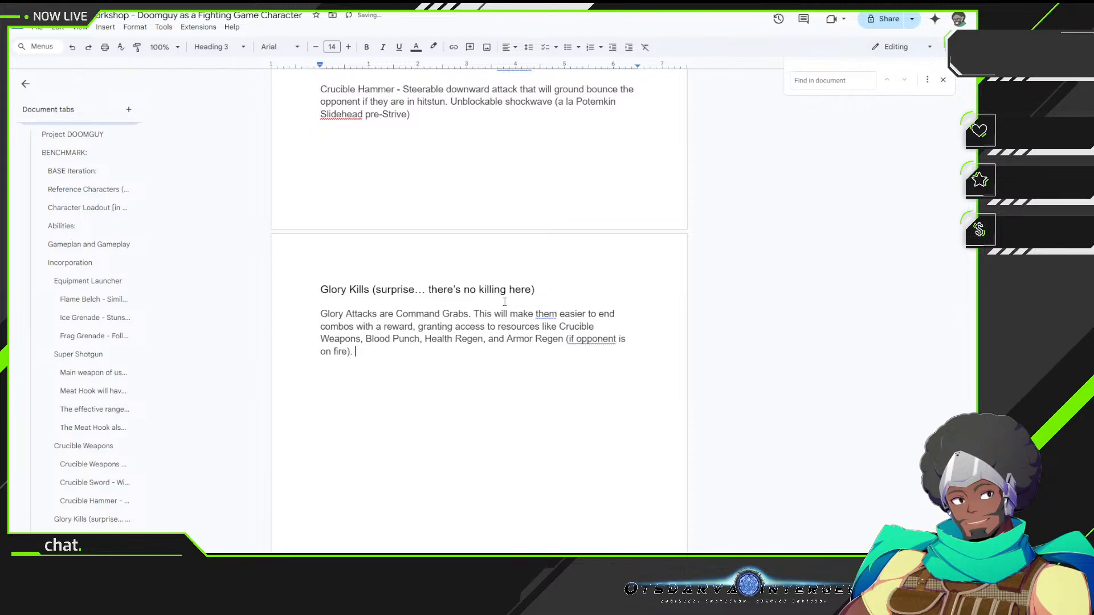
Step: At the end of the Glory Attacks paragraph, write "If opponent is close enough, it will function like a normal command grab"
key("ctrl+End")
type("If opponent is close enough,")
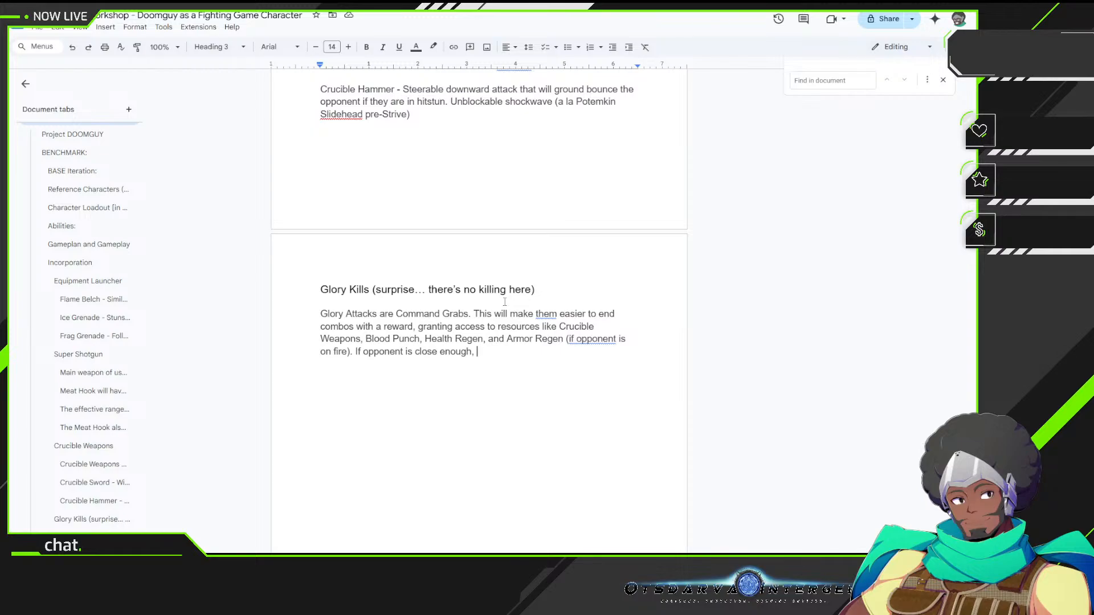
type("it will function like a regular gr")
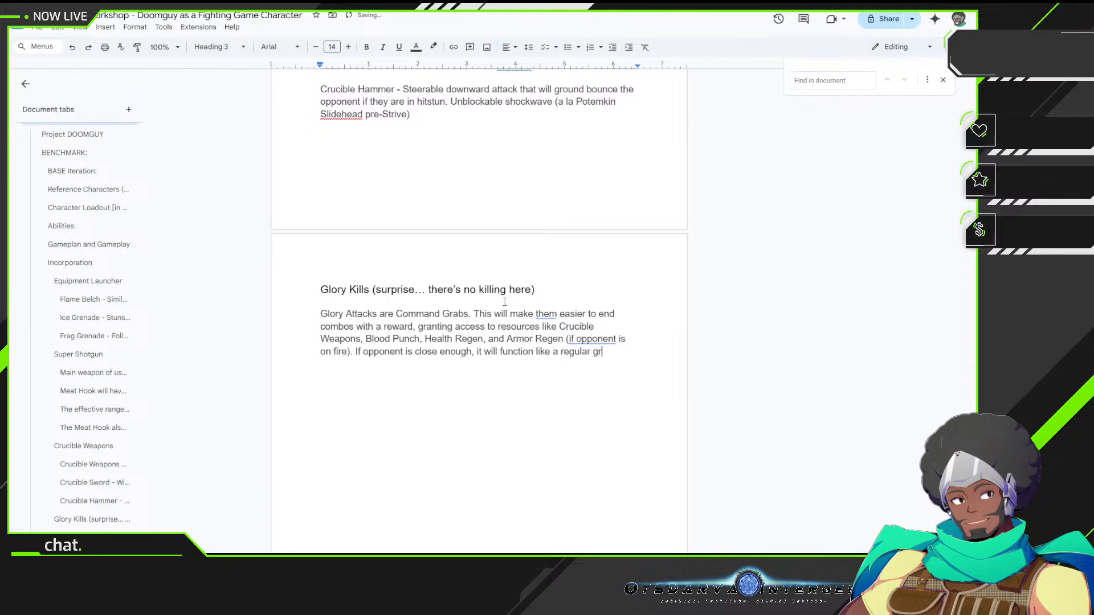
type("ab")
key("BackSpace")
key("BackSpace")
key("BackSpace")
key("BackSpace")
key("BackSpace")
key("BackSpace")
key("BackSpace")
key("BackSpace")
key("BackSpace")
key("BackSpace")
key("BackSpace")
key("BackSpace")
type("normal command grab")
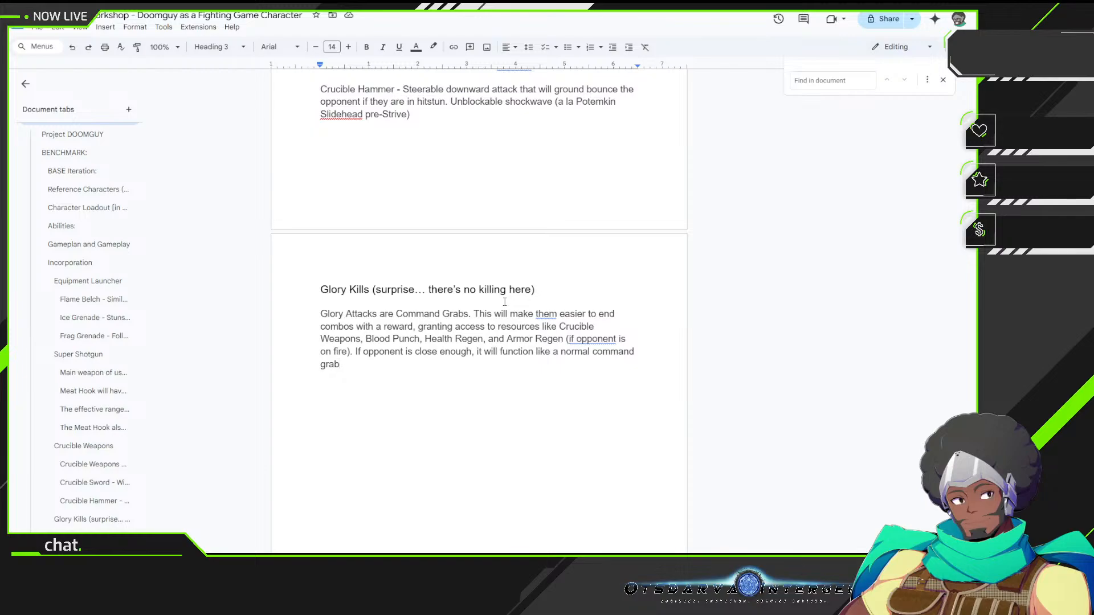
Step: Finish the sentence with ", but a higher return due to the proximity." and start the next one with "Would be"
type(", ")
type("but a higher p")
type("ayoff")
key("BackSpace")
key("BackSpace")
key("BackSpace")
key("BackSpace")
key("BackSpace")
key("BackSpace")
key("BackSpace")
type("return")
type("due to")
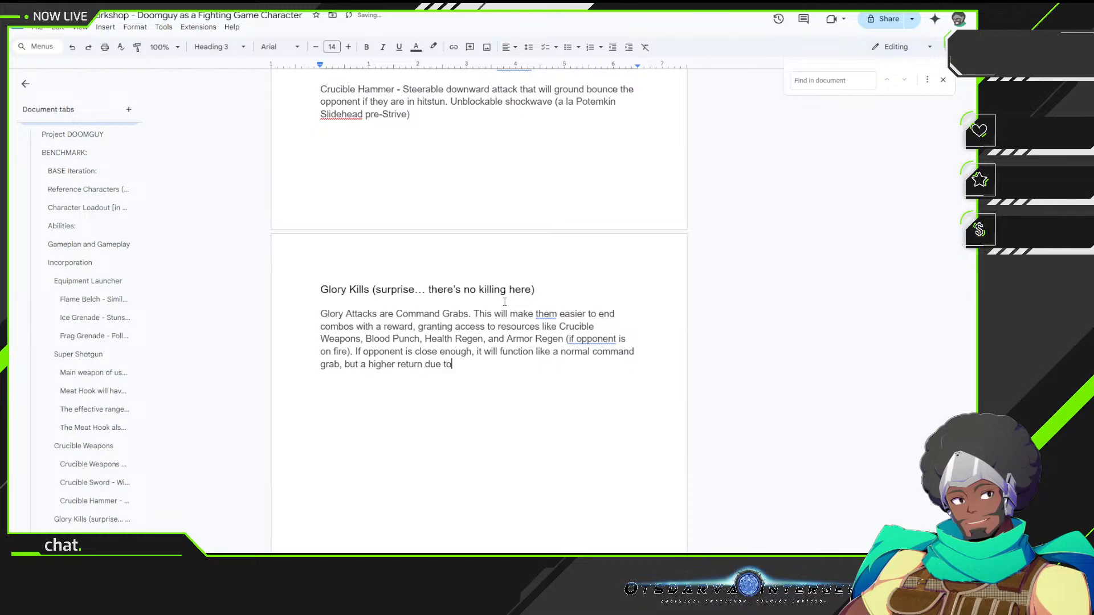
type(" the proximity. Would be ex")
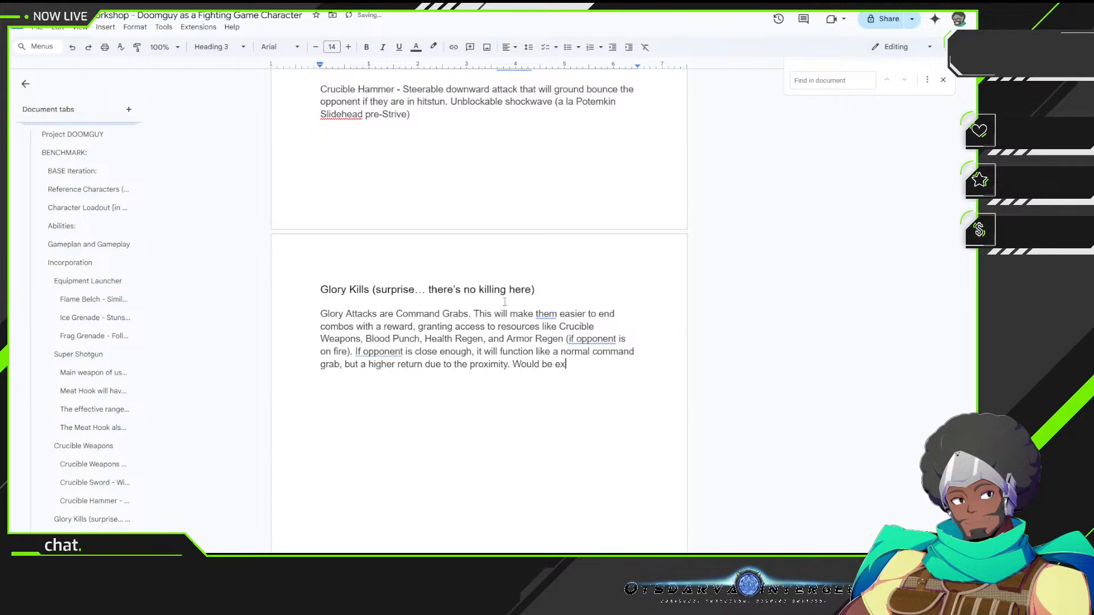
Step: Complete the closing sentence as "Would be exemplified by the difference in animations, and design queues (i.e. visor turning red)"
type("emplified by the difference in animations")
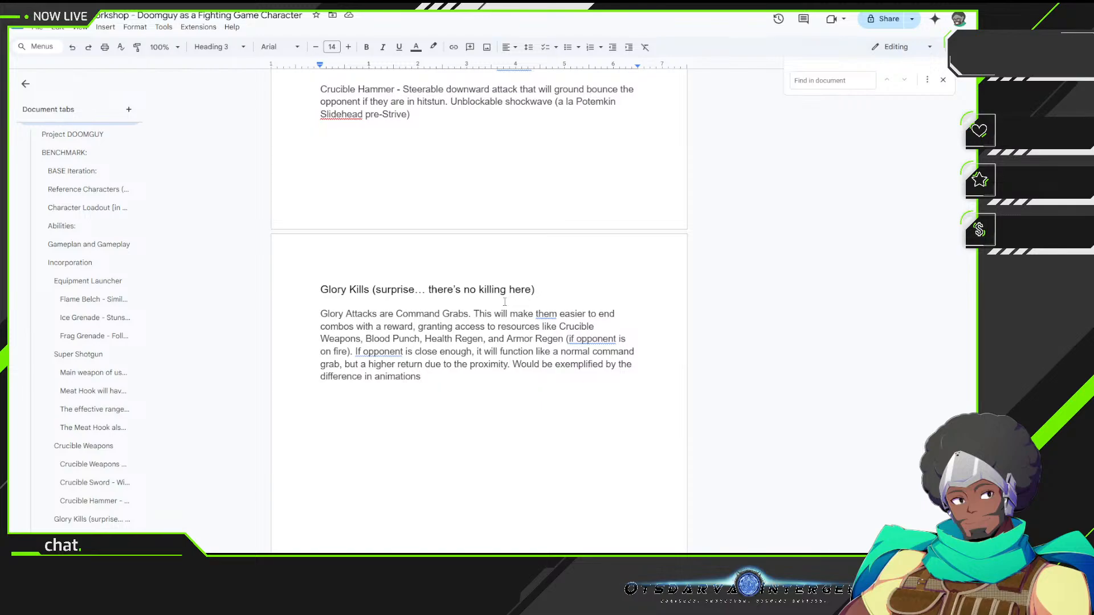
type(", and")
type("design quee")
key("BackSpace")
key("BackSpace")
type("eues ")
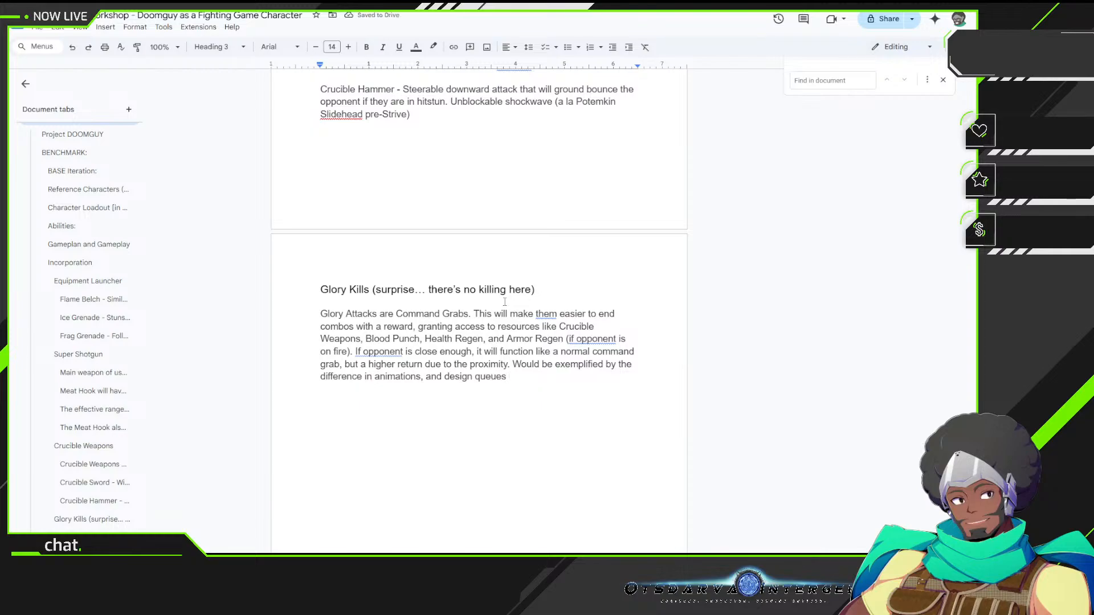
type("(i.e. visor turning red")
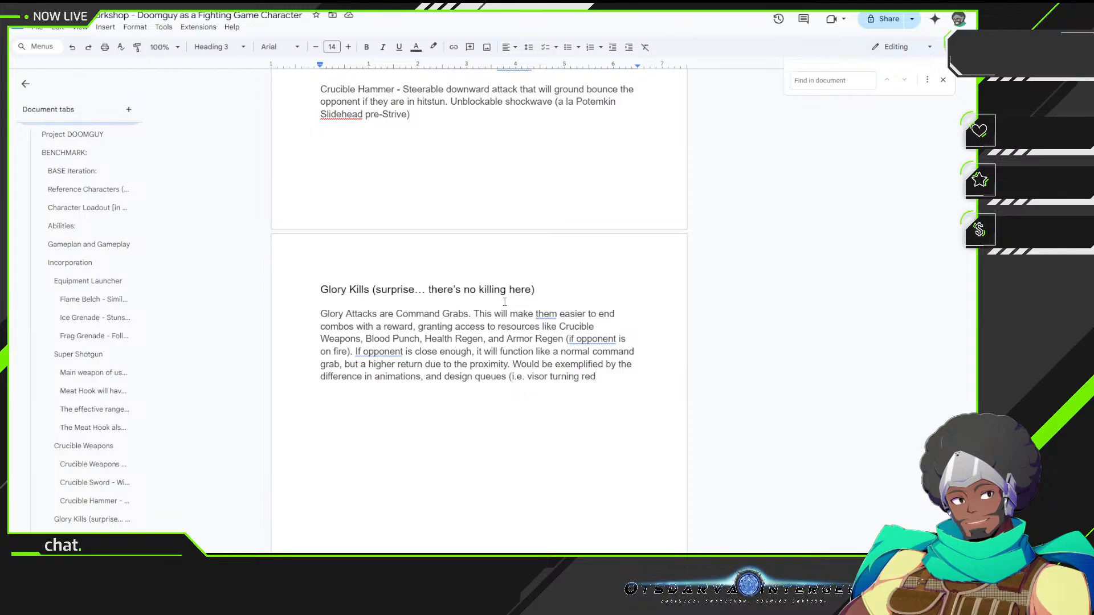
type(")")
Step: Insert "with Strike properties" after "Command Grabs" in the first Glory Attacks sentence
key("Up")
key("Up")
key("Up")
key("Up")
key("Up")
key("Up")
key("Up")
key("Up")
key("Up")
key("Up")
key("Down")
key("Down")
key("Down")
key("Down")
key("Left")
key("Left")
key("Left")
key("Left")
key("Left")
key("Left")
key("Left")
key("Up")
key("Left")
key("Left")
key("Left")
key("Left")
key("Left")
key("Left")
key("Left")
key("Left")
key("Left")
key("Left")
type("with S")
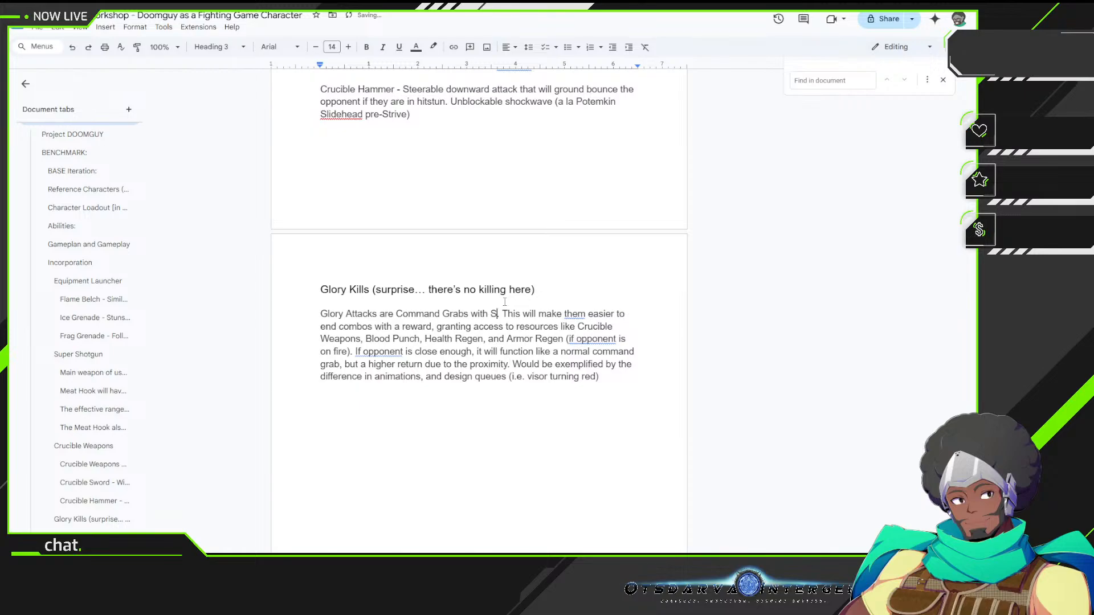
type("trike pr")
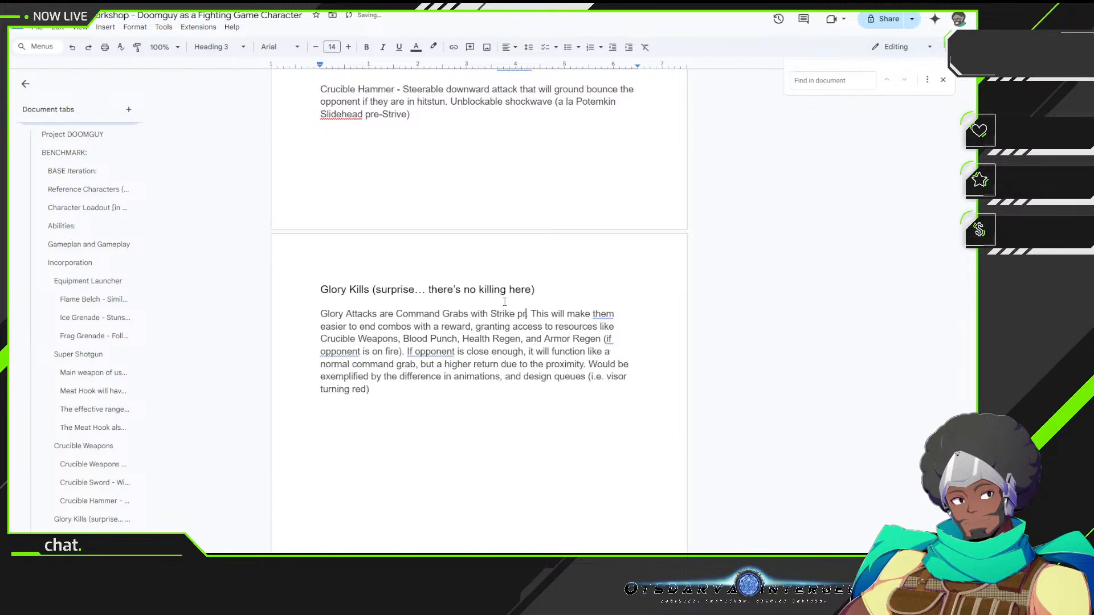
type("operties")
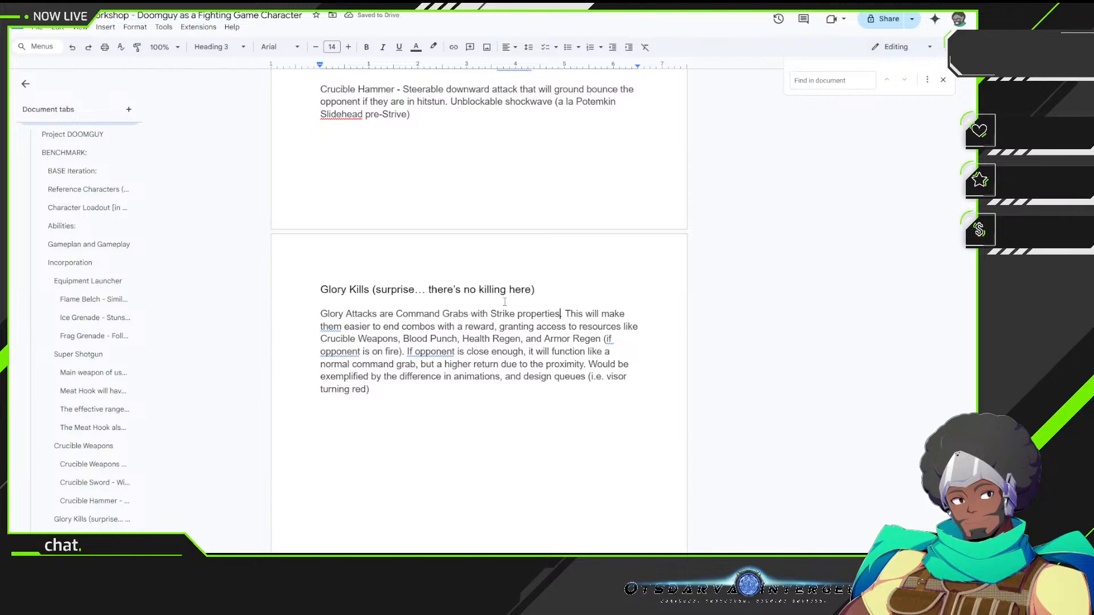
Step: After the first Glory Attacks sentence, add "Meaning, these grabs can be used in combos"
type("Meaning, this")
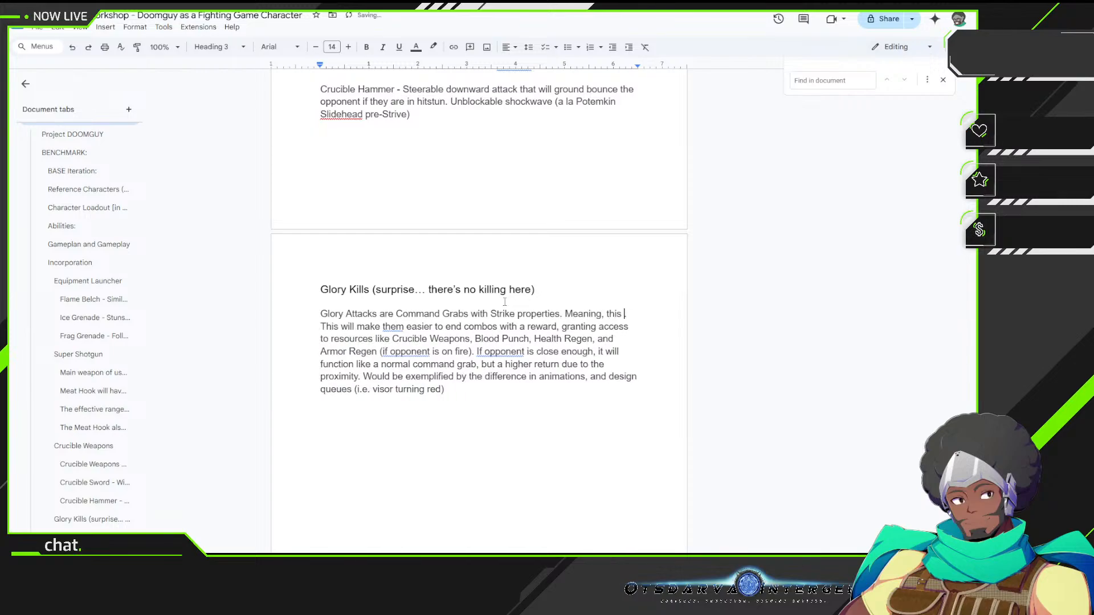
key("BackSpace")
key("BackSpace")
key("BackSpace")
type("ese g")
type("rabs This will make them easier to end combos with a reward, granting")
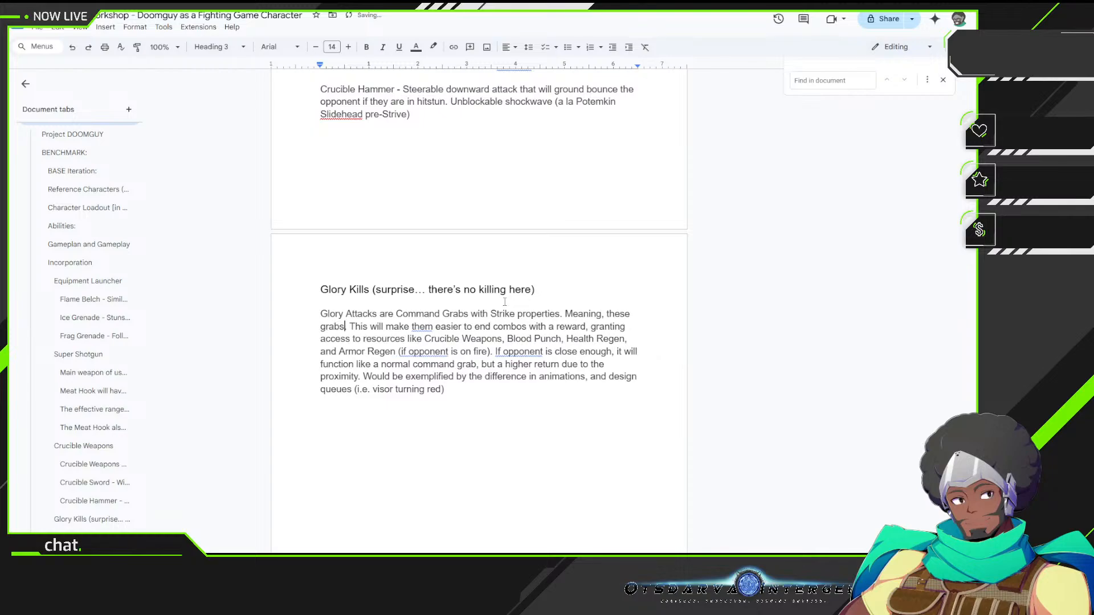
key("BackSpace")
key("BackSpace")
key("BackSpace")
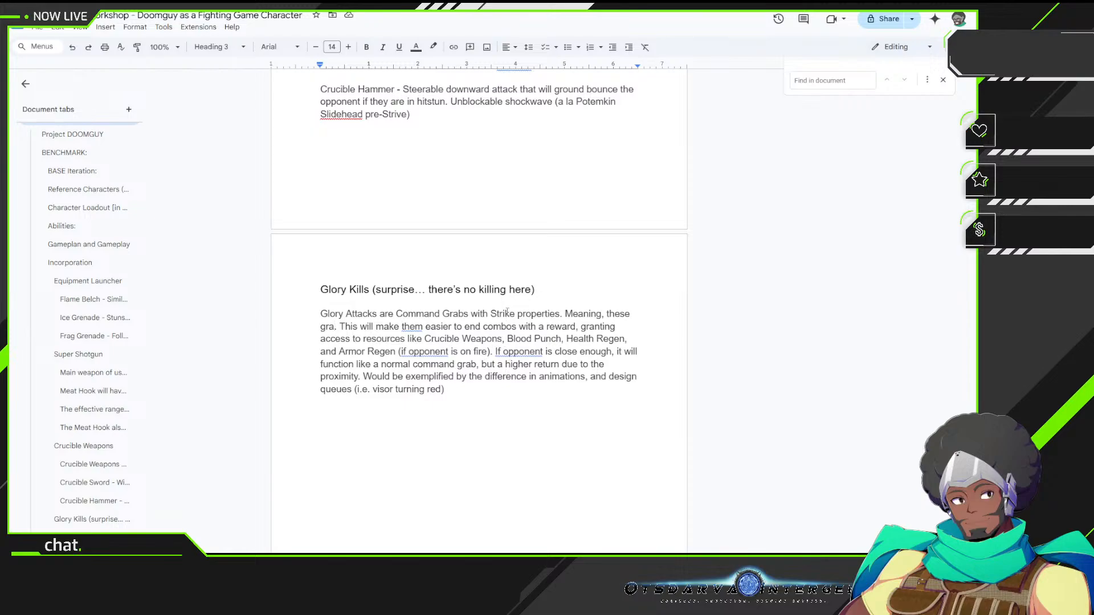
key("BackSpace")
key("BackSpace")
key("BackSpace")
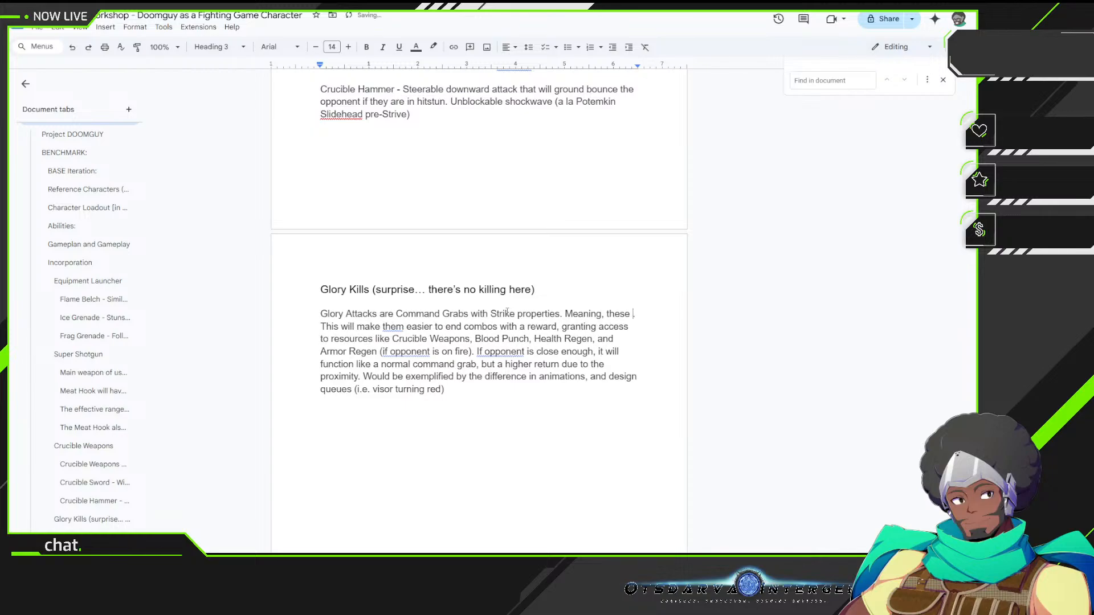
type("grabs wi")
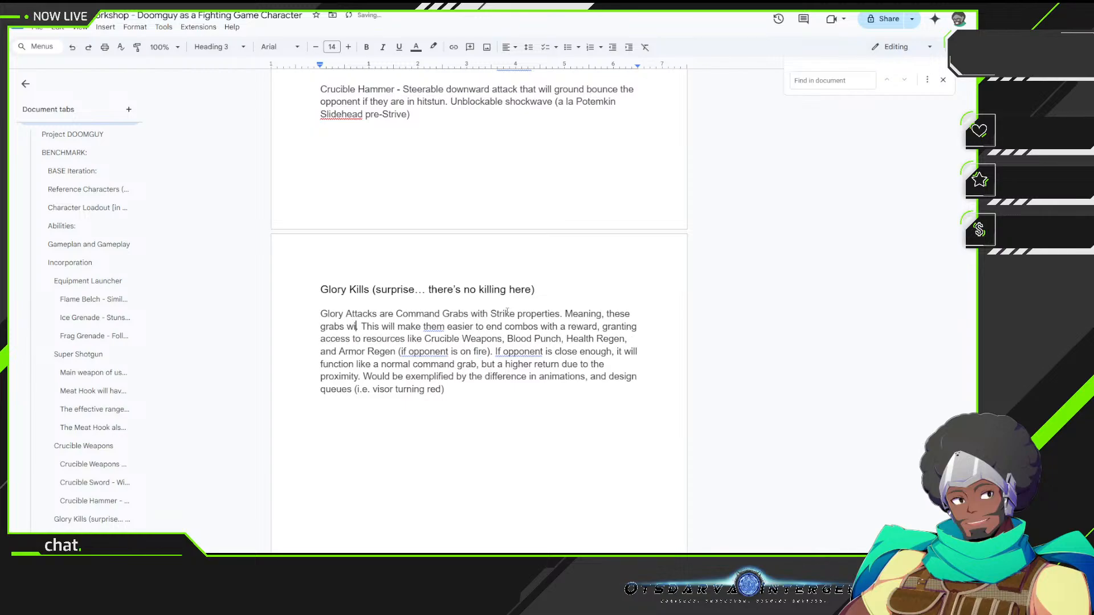
type("ll")
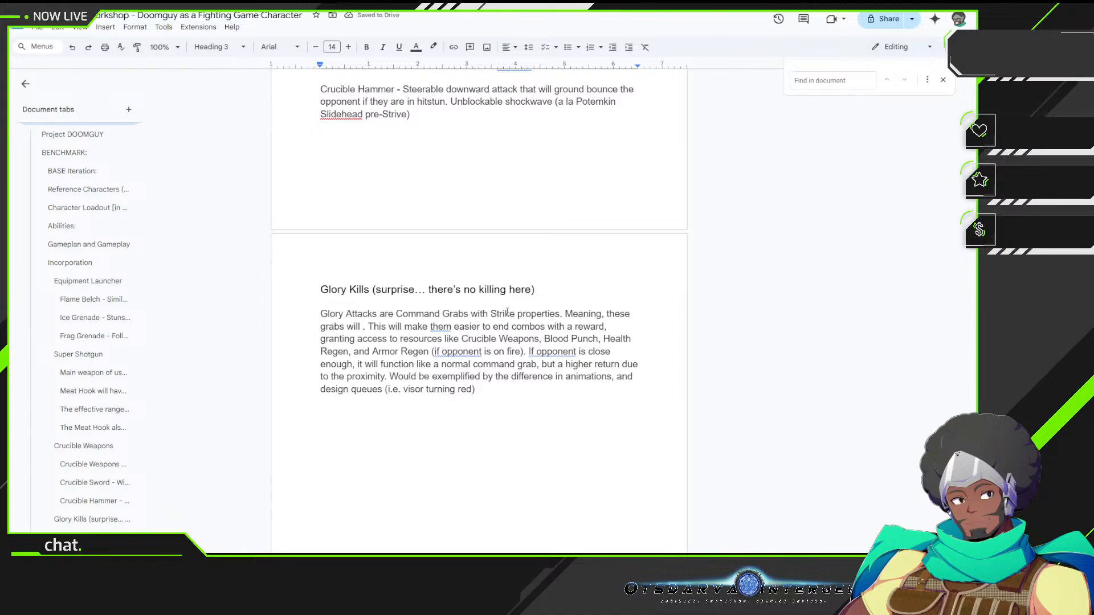
key("BackSpace")
key("BackSpace")
key("BackSpace")
key("BackSpace")
key("BackSpace")
type("can ")
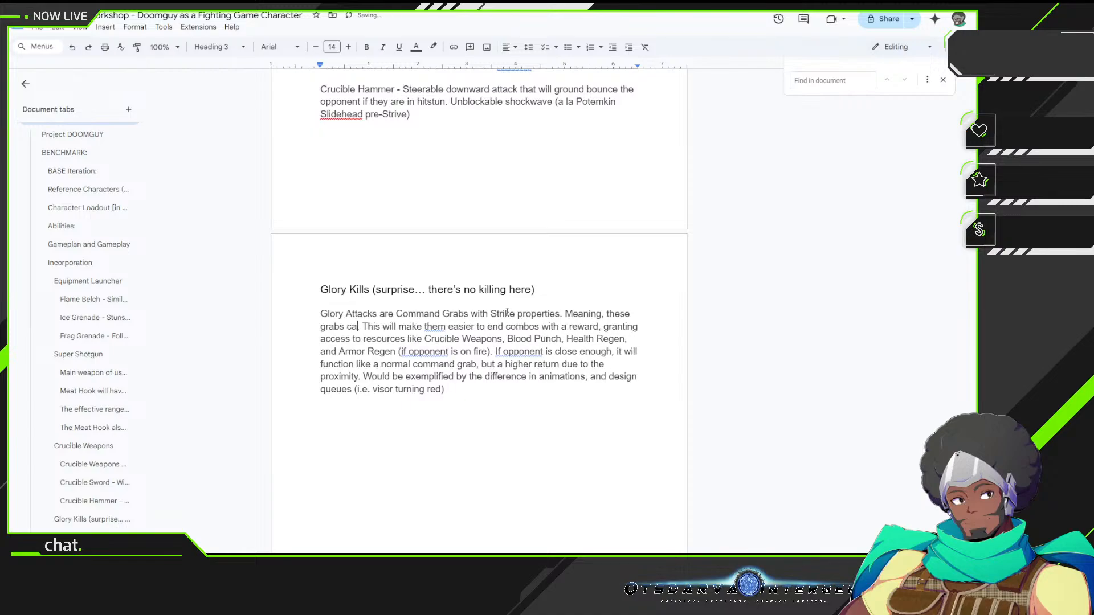
type("be used ")
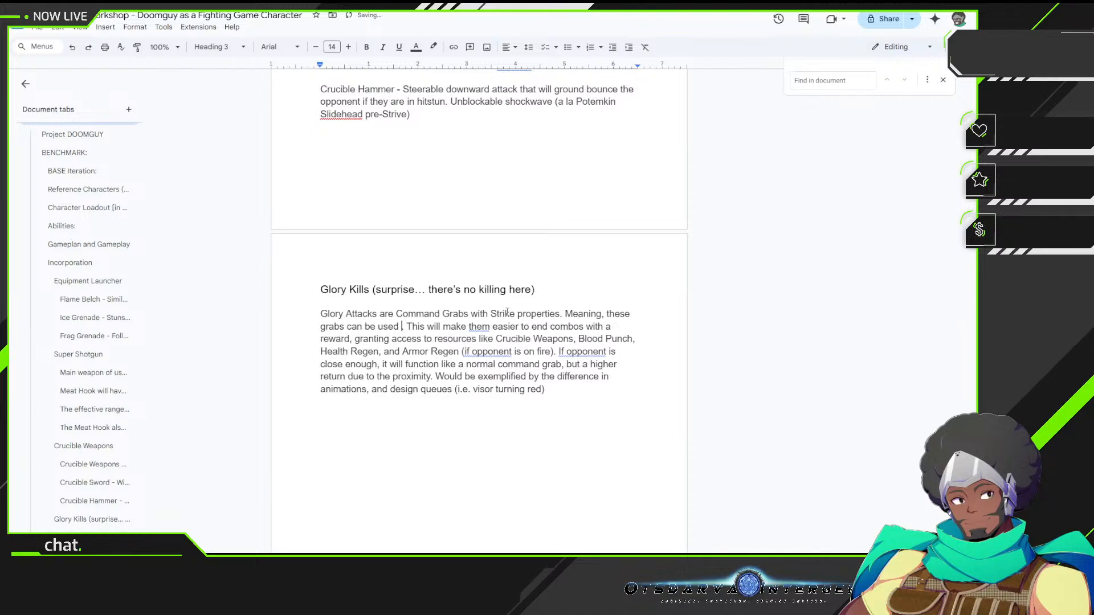
type("in v")
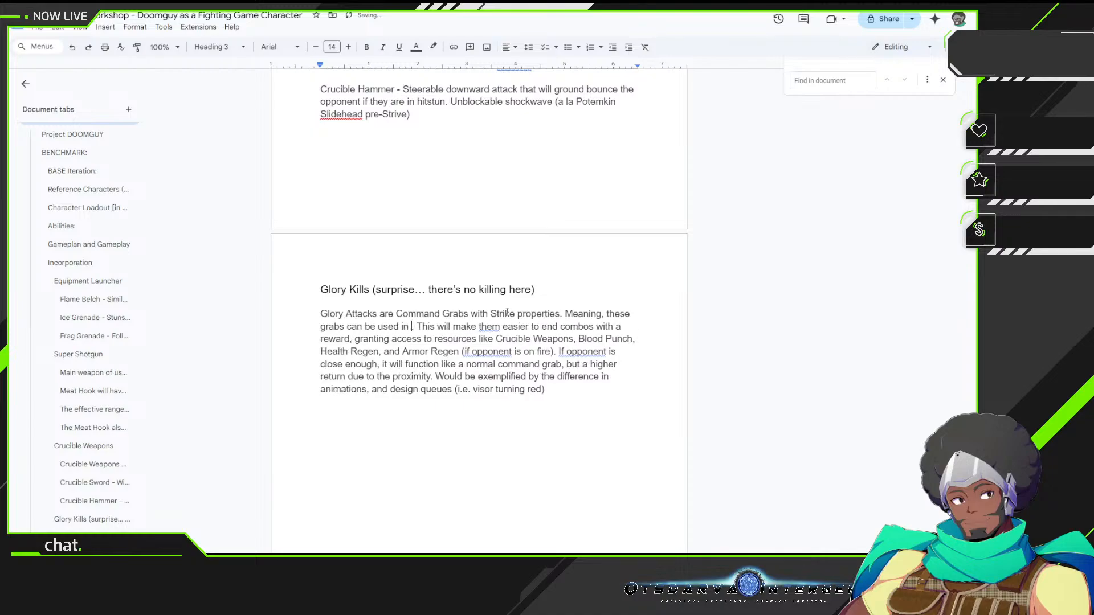
key("BackSpace")
type("combos")
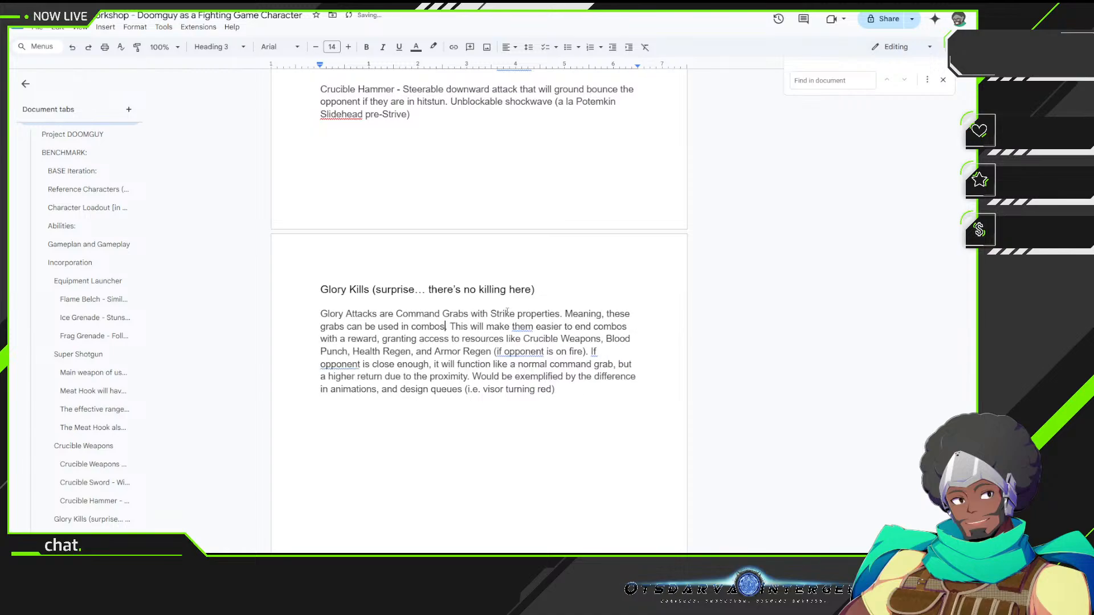
Step: Continue the sentence about using the grabs in combos with ", or in neutral, with differing returns."
type(", or ")
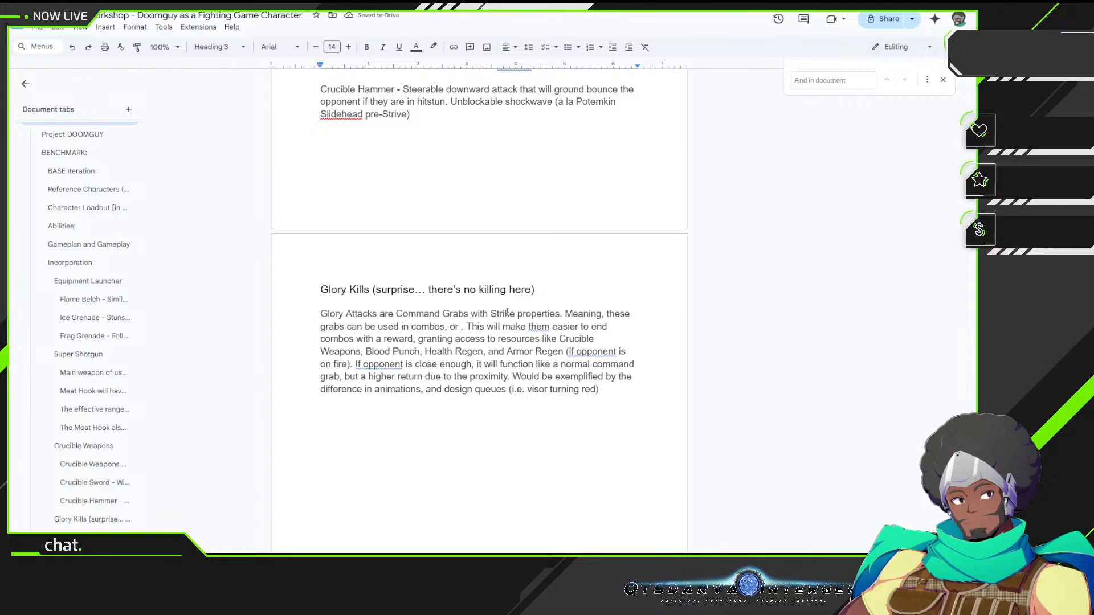
type("in neutrakl")
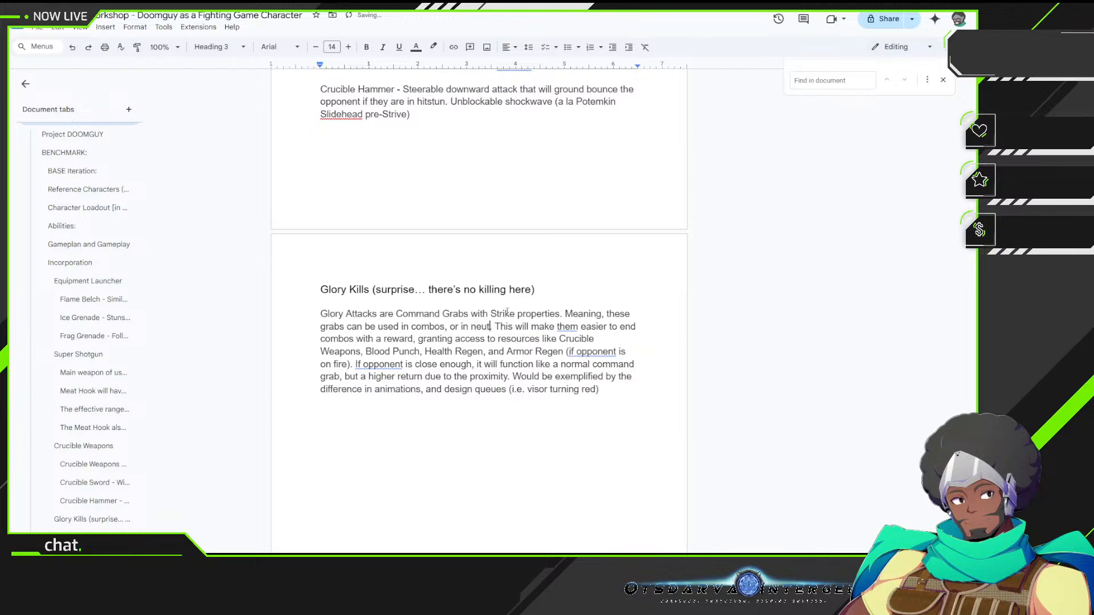
key("BackSpace")
key("BackSpace")
type("l with")
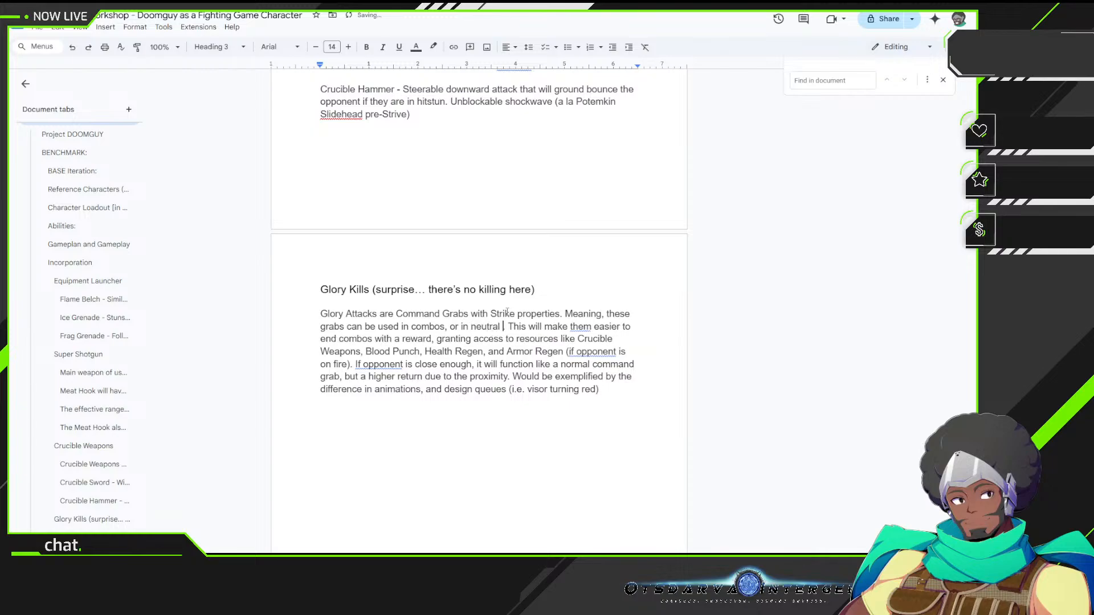
key("BackSpace")
key("BackSpace")
key("BackSpace")
key("BackSpace")
key("BackSpace")
key("BackSpace")
type(", ")
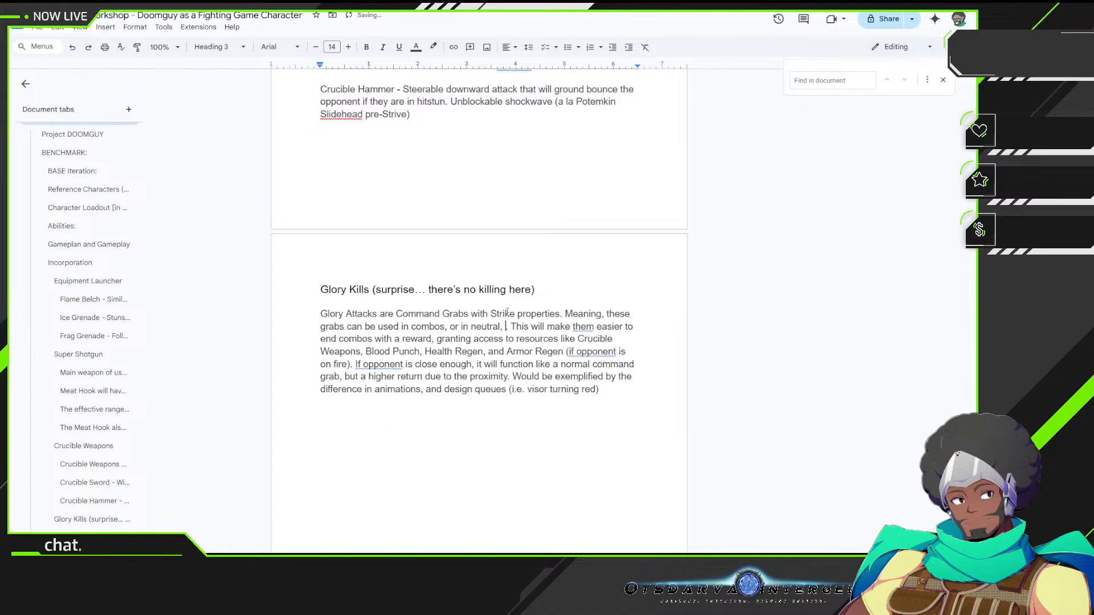
type("with")
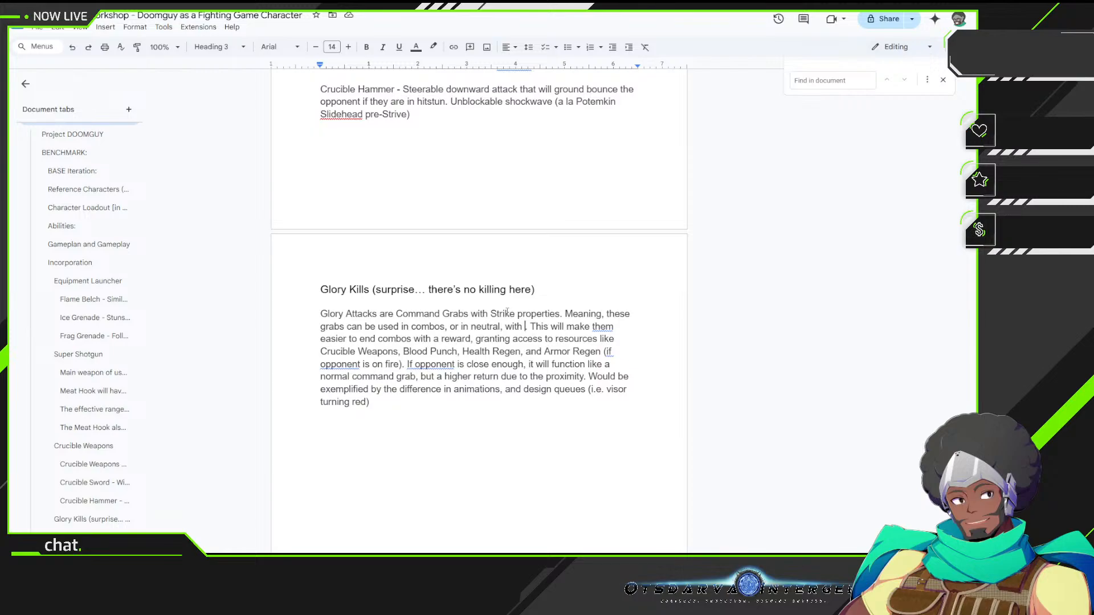
type("differi")
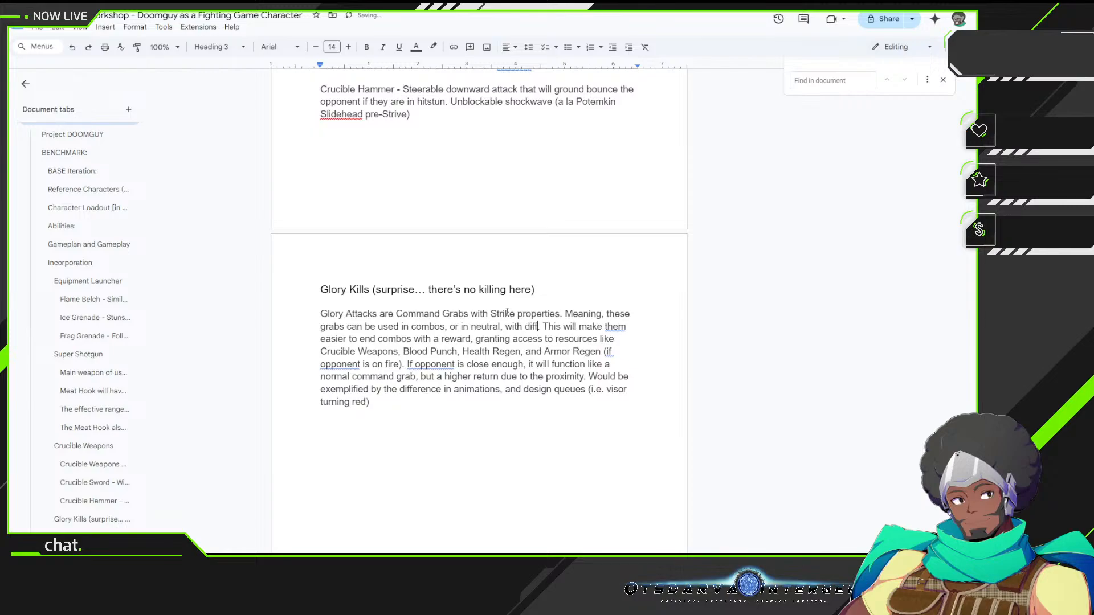
type("ng return")
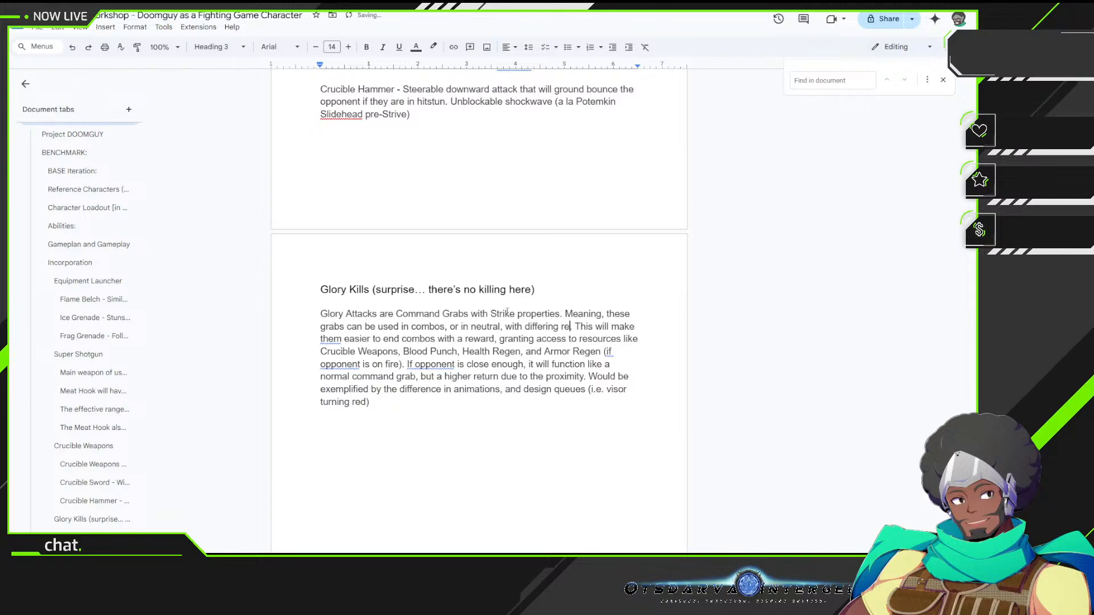
type("s.")
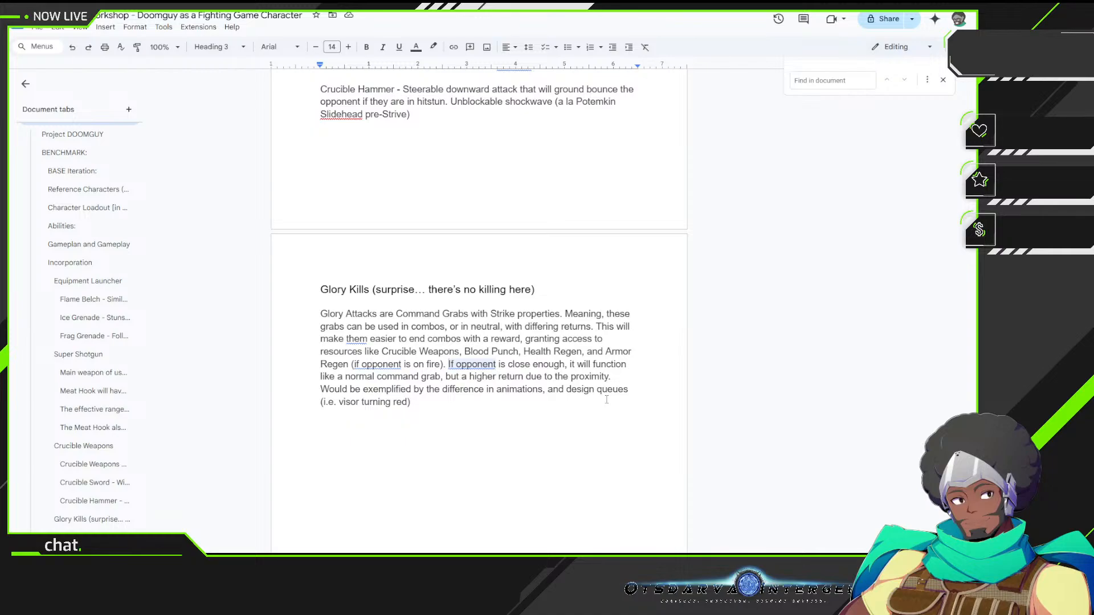
Step: Split off a new paragraph starting at "If opponent is close enough" and end that paragraph with a period
key("Return")
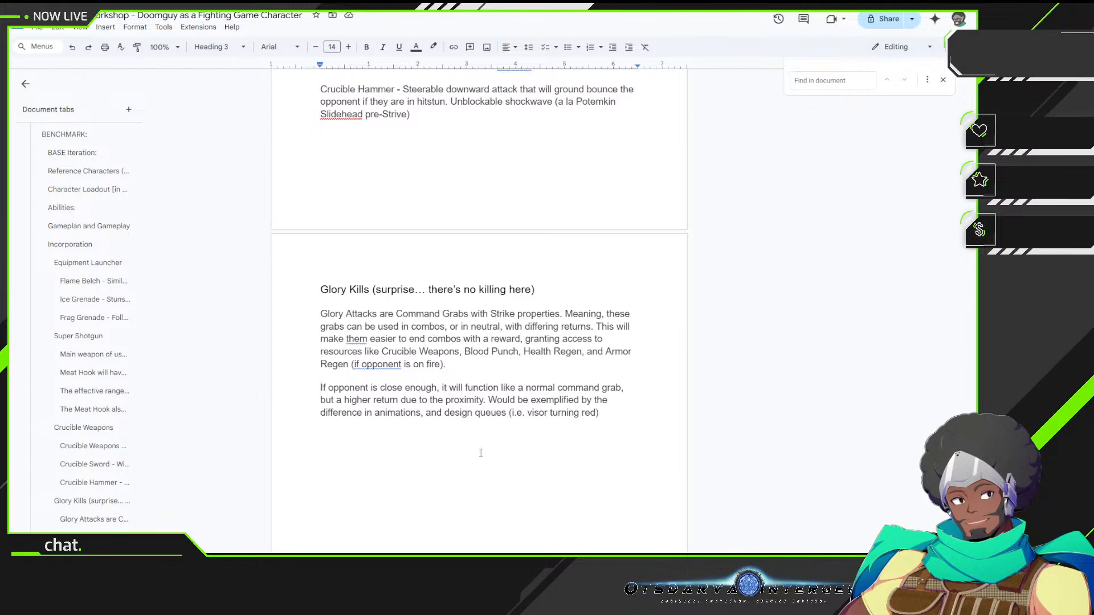
left_click(604, 411)
type(".")
Step: At the end of the first Glory Attacks paragraph, add "In context of the Strike variant, the return would be half for the Blood Punch"
key("Up")
key("Up")
key("Left")
key("Left")
key("Left")
key("Left")
key("Left")
key("Left")
key("Left")
key("Left")
key("Left")
key("Left")
key("Left")
key("Left")
key("Left")
key("Left")
key("Left")
key("Left")
key("Left")
key("Right")
key("Right")
key("Right")
key("Right")
key("Right")
key("Right")
key("Right")
key("Right")
key("Right")
key("Up")
type("In context of the Strike ")
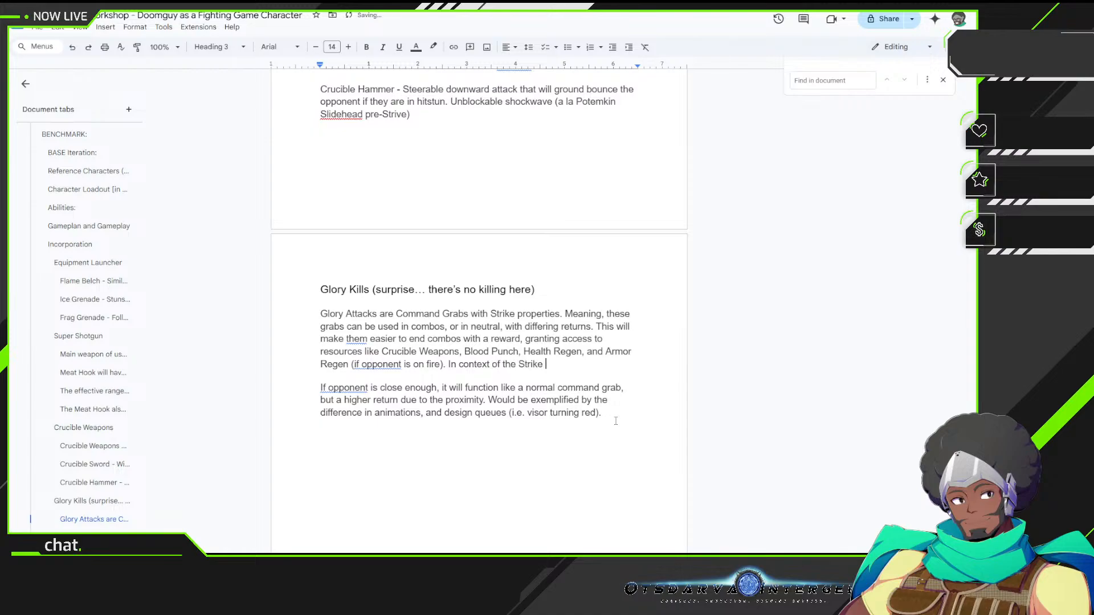
type("variant, the return would ")
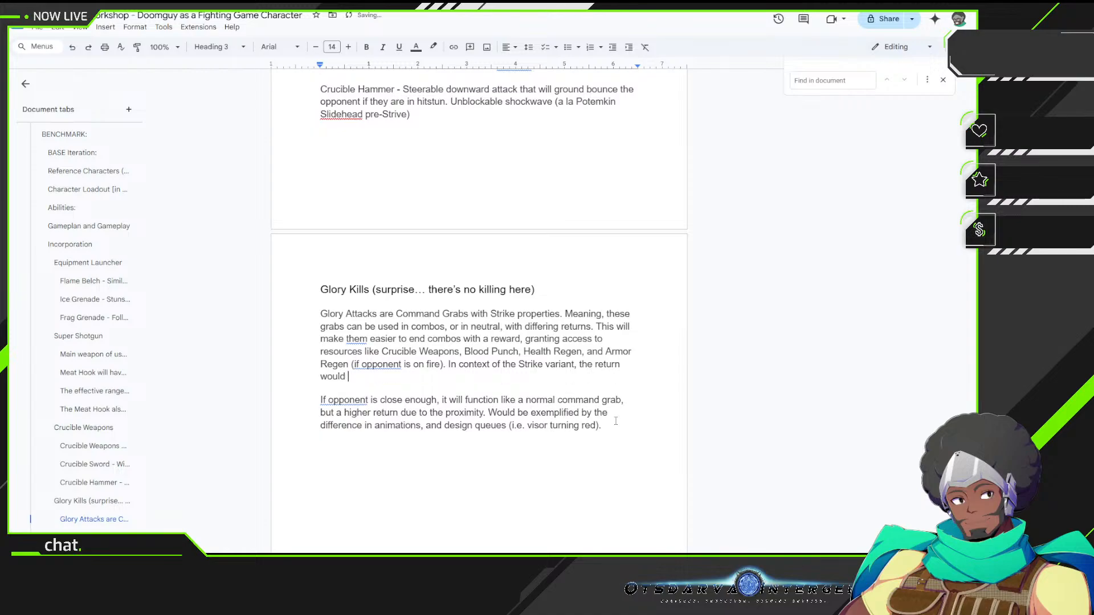
type("be half for the Blood Punch")
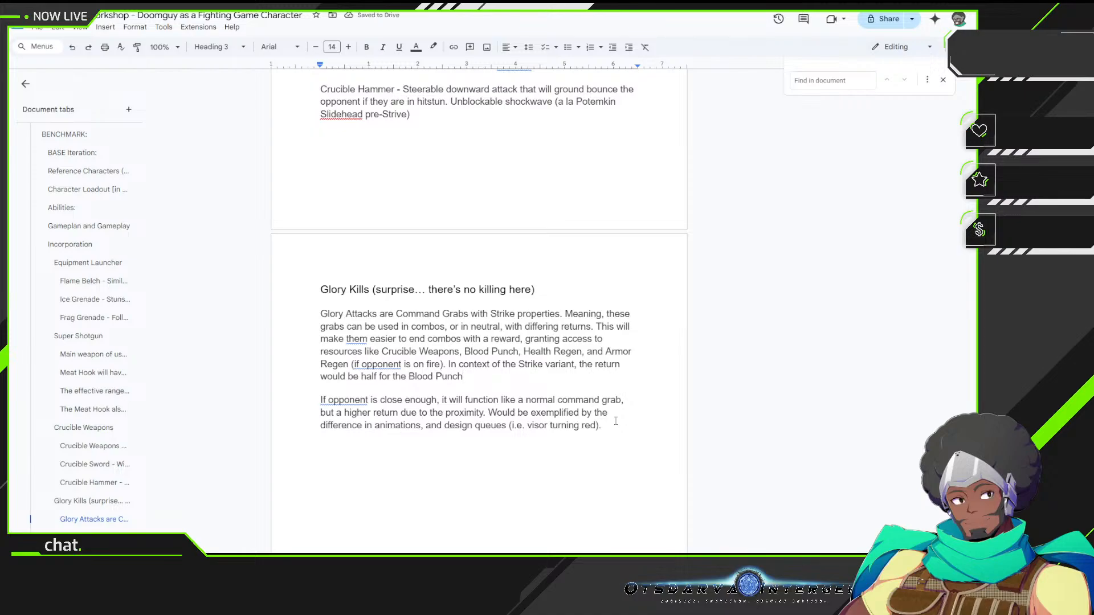
Step: Continue the Strike variant sentence at the end of the first Glory Attacks paragraph with ", small regen for health and armor"
type(",")
type("small reagen")
key("BackSpace")
key("BackSpace")
key("BackSpace")
key("BackSpace")
type("gen for health ")
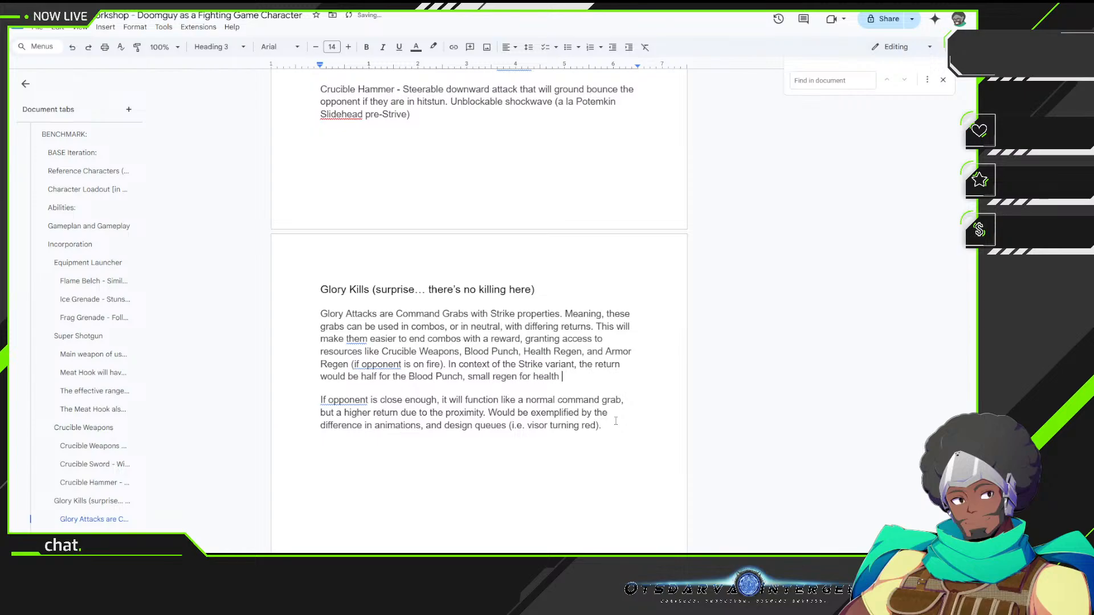
type("and armor")
type(",")
key("BackSpace")
key("BackSpace")
Step: Insert "and" before "small regen" in the Strike variant sentence and end the sentence with a period
key("Left")
key("Left")
key("Left")
key("Left")
key("Left")
key("Left")
key("Left")
key("Left")
key("Left")
key("Left")
key("Left")
key("Left")
key("Left")
key("Left")
key("Left")
key("Left")
type("and")
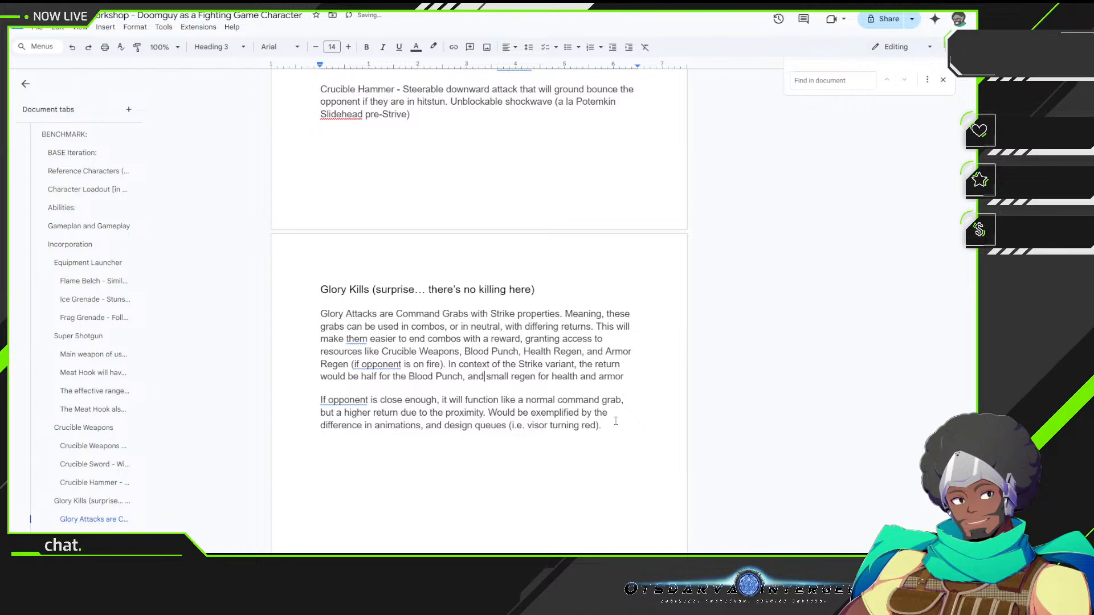
key("End")
type(".")
Step: At the end of the paragraph starting "If opponent is close enough", add "Higher return including a full Blood Punch meter,"
left_click(616, 421)
type("Higher return")
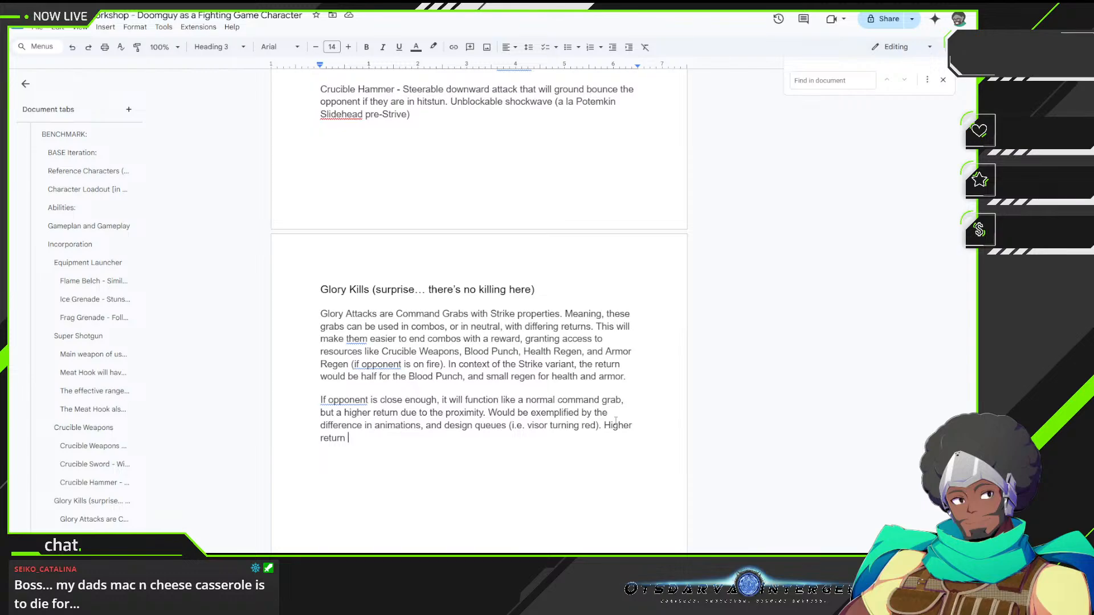
type("including a F")
key("BackSpace")
type("full Blood")
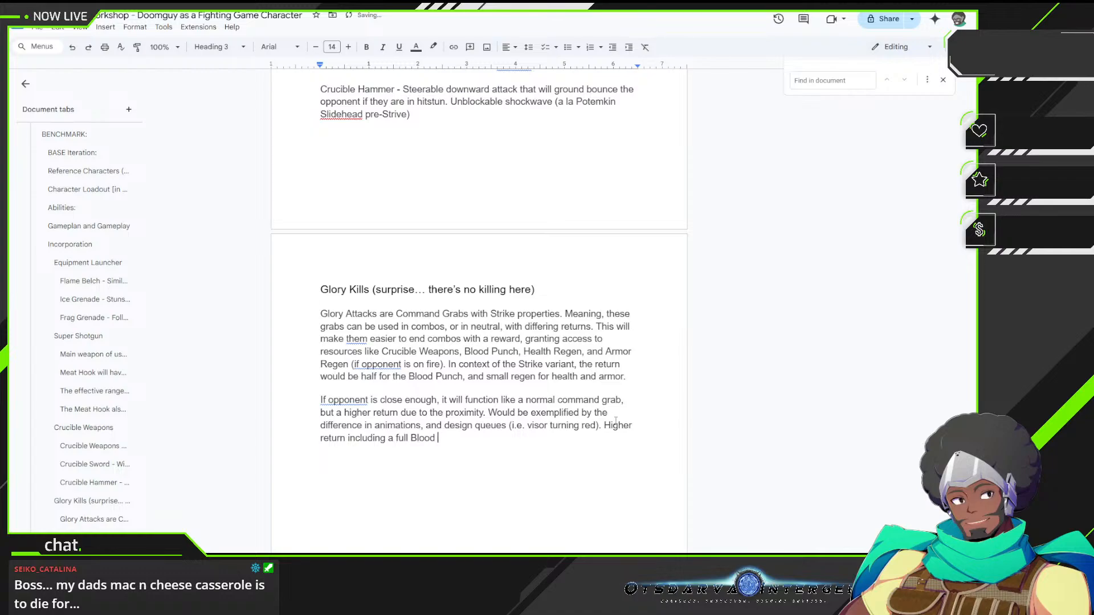
type(" Punch meter,")
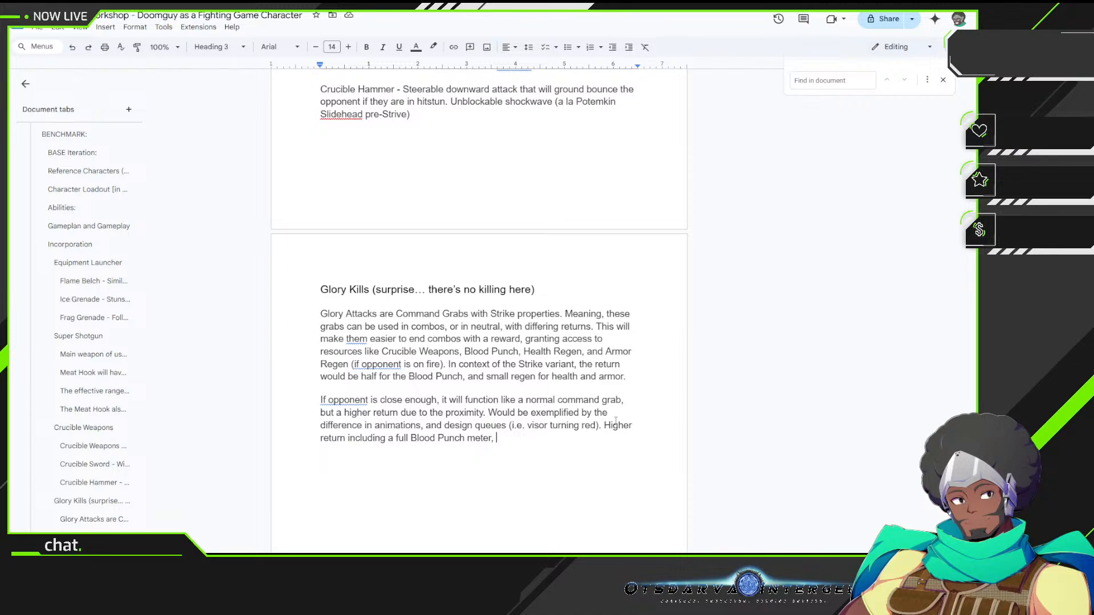
Step: Complete the higher return sentence with "fully stocked Crucible Weapons, and enhanced Armor and Health regen."
type("fully stocked Crucible ")
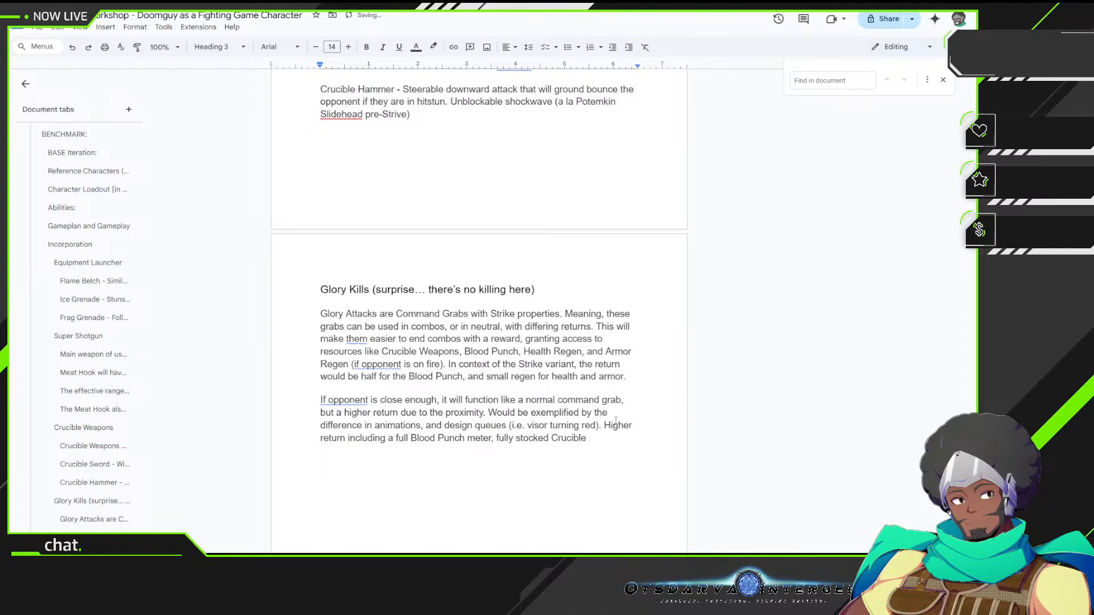
type("Weapons")
type(",")
type(" and ")
type("enhanced ")
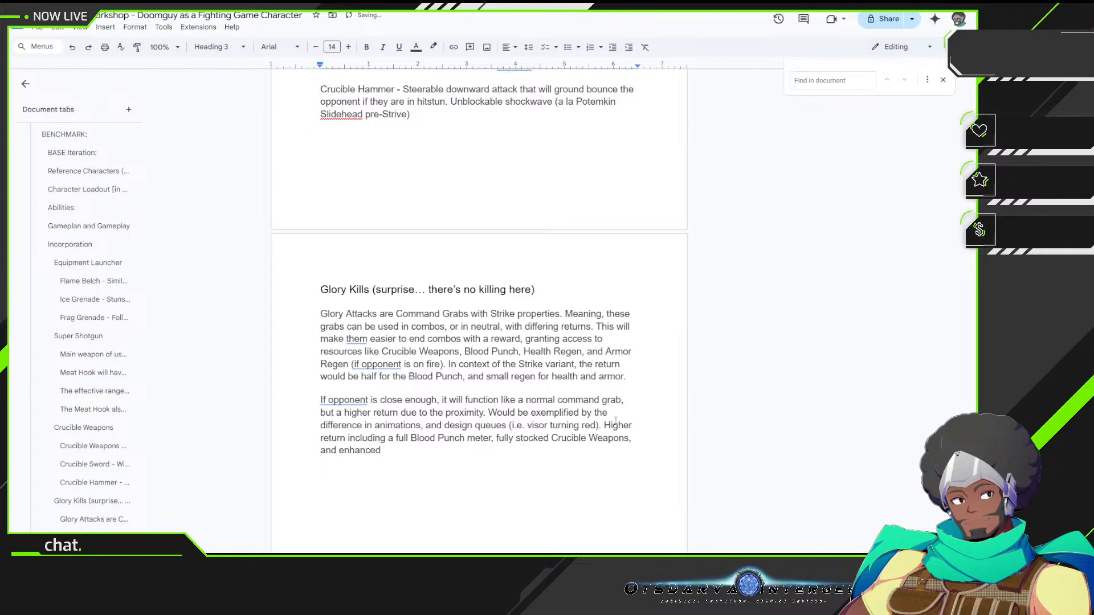
type("Armor and Health regen.")
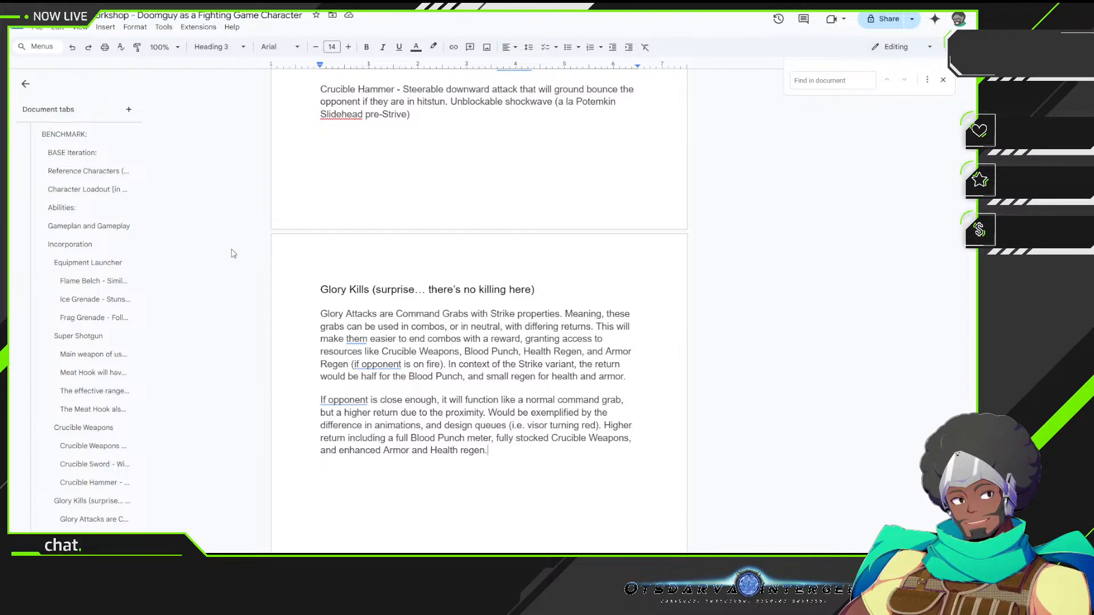
Step: Mark Chainsaw with an asterisk in the Character Loadout [in canon] list
scroll(238, 227, "up", 20)
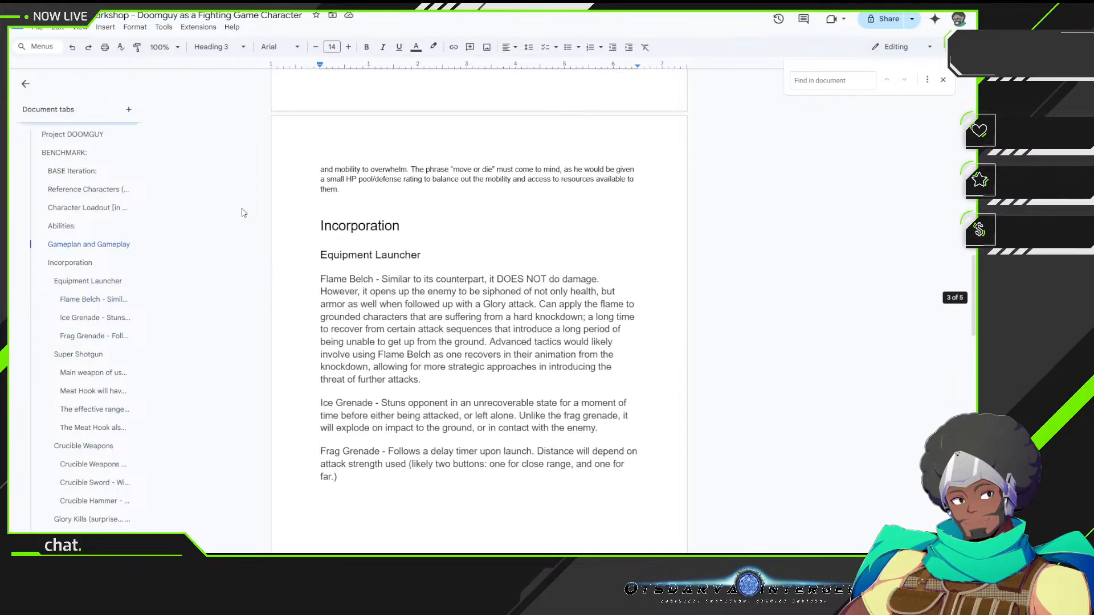
scroll(244, 211, "up", 10)
scroll(246, 208, "down", 7)
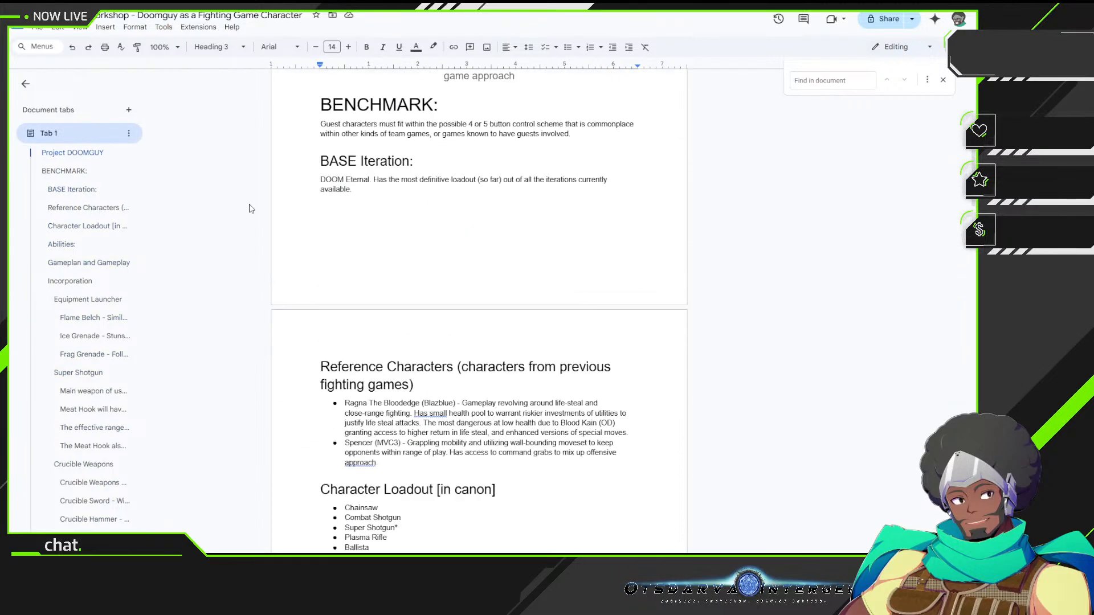
scroll(251, 209, "down", 20)
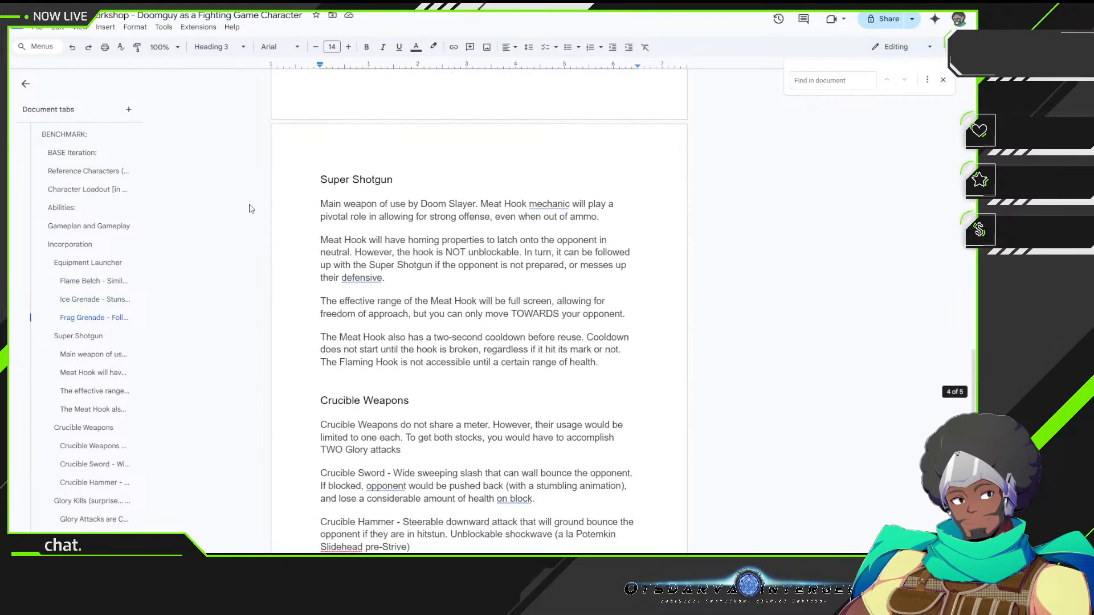
scroll(258, 213, "down", 4)
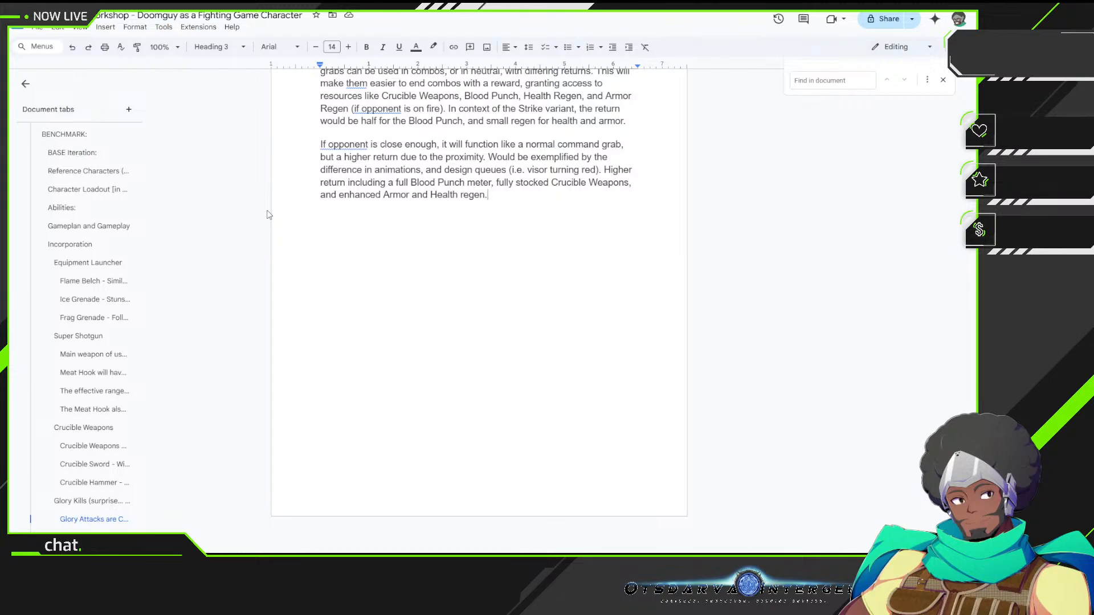
scroll(631, 147, "up", 3)
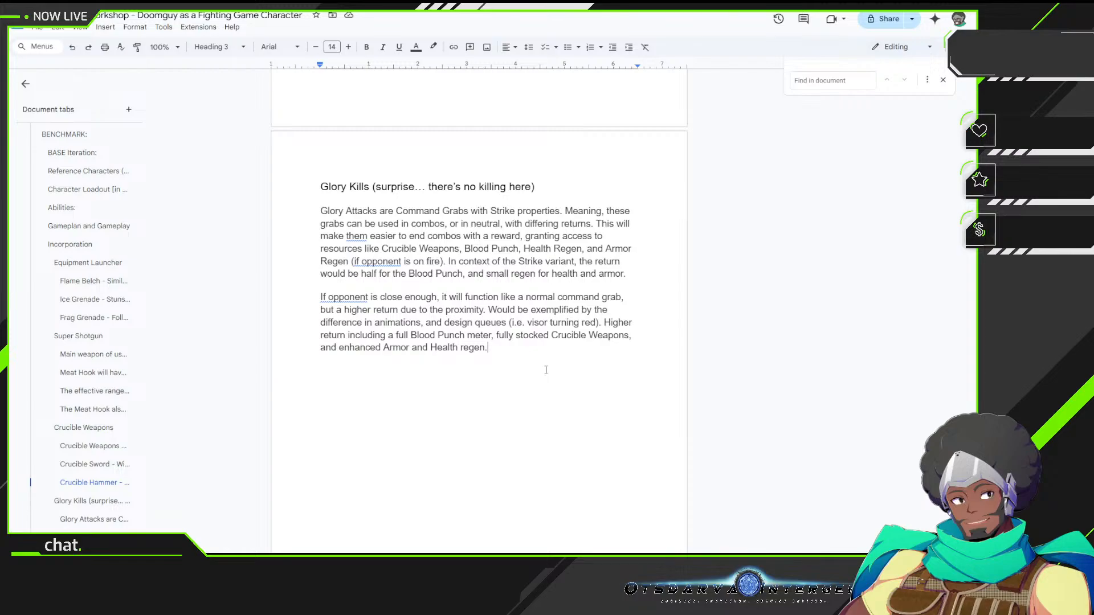
scroll(545, 370, "up", 20)
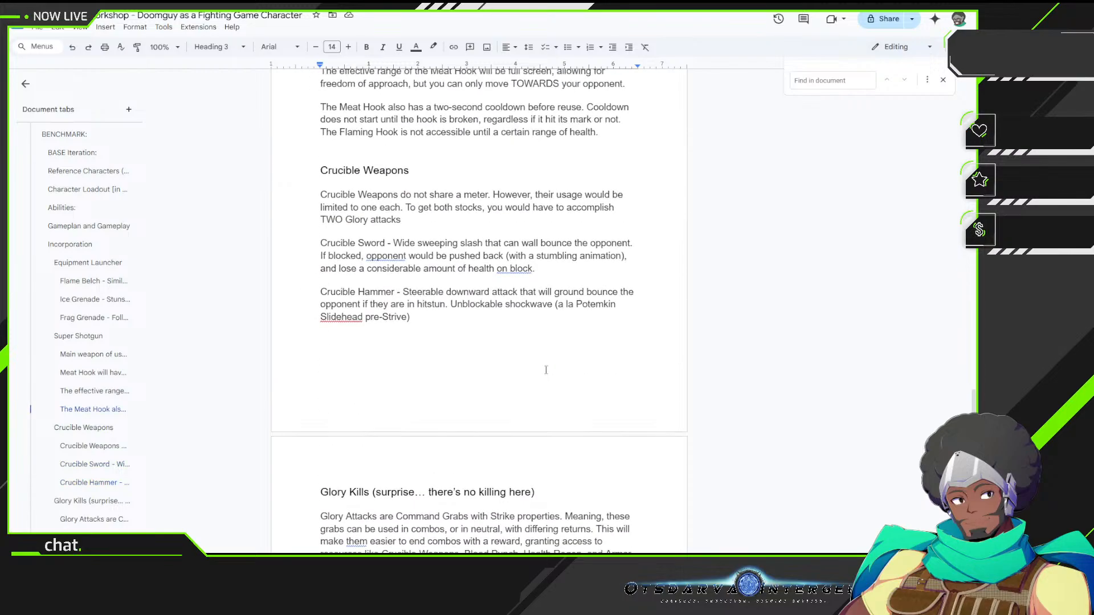
scroll(545, 371, "up", 5)
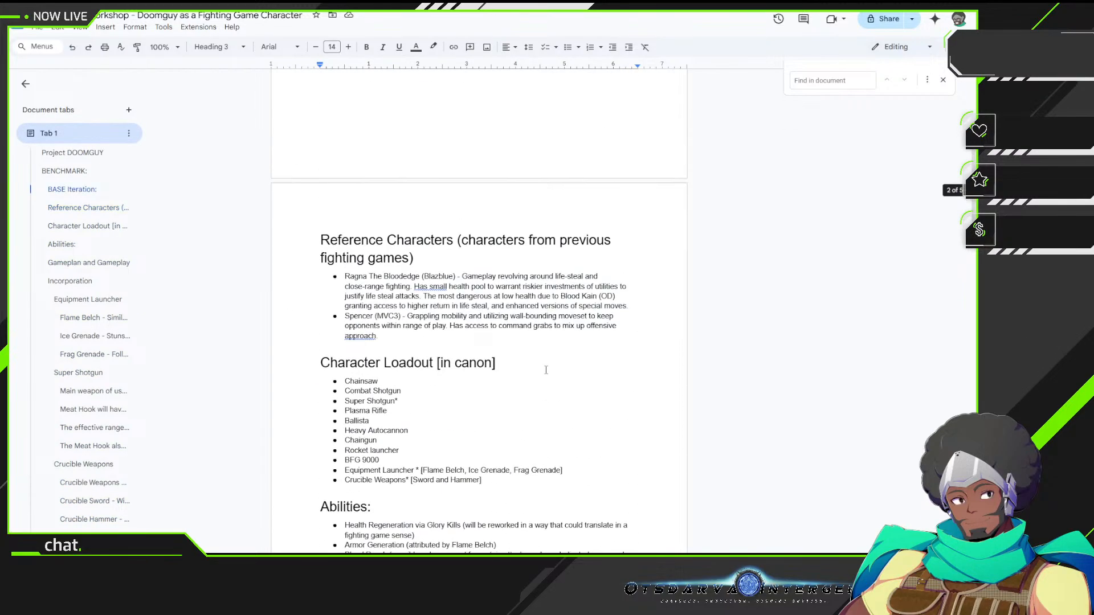
left_click(400, 382)
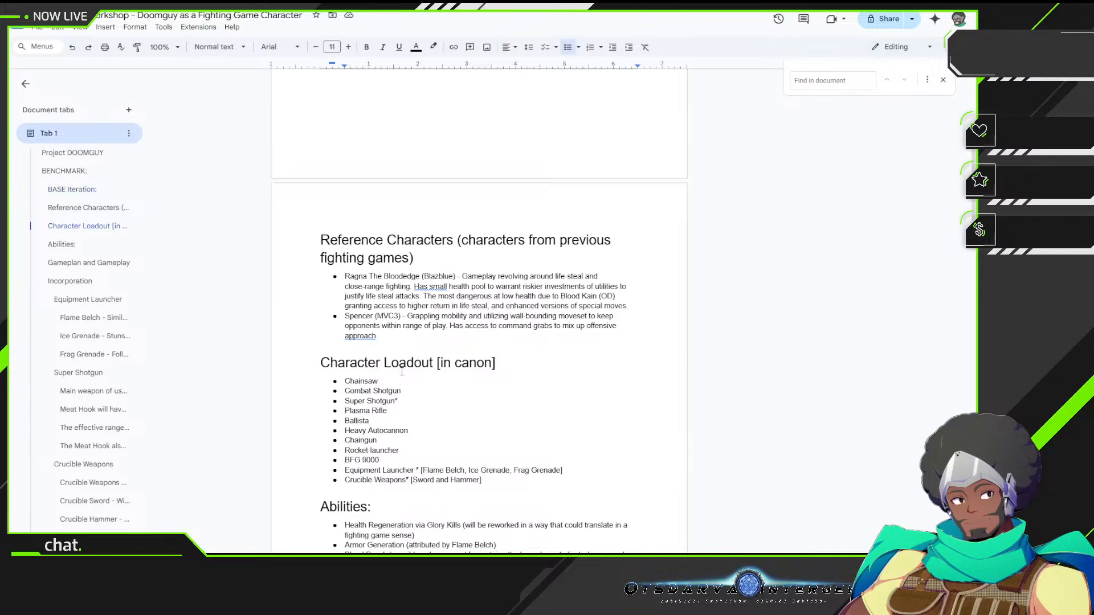
type("*")
Step: Start a new empty paragraph at the end of the document, below the last Glory Kills paragraph
scroll(401, 375, "down", 5)
scroll(401, 378, "down", 15)
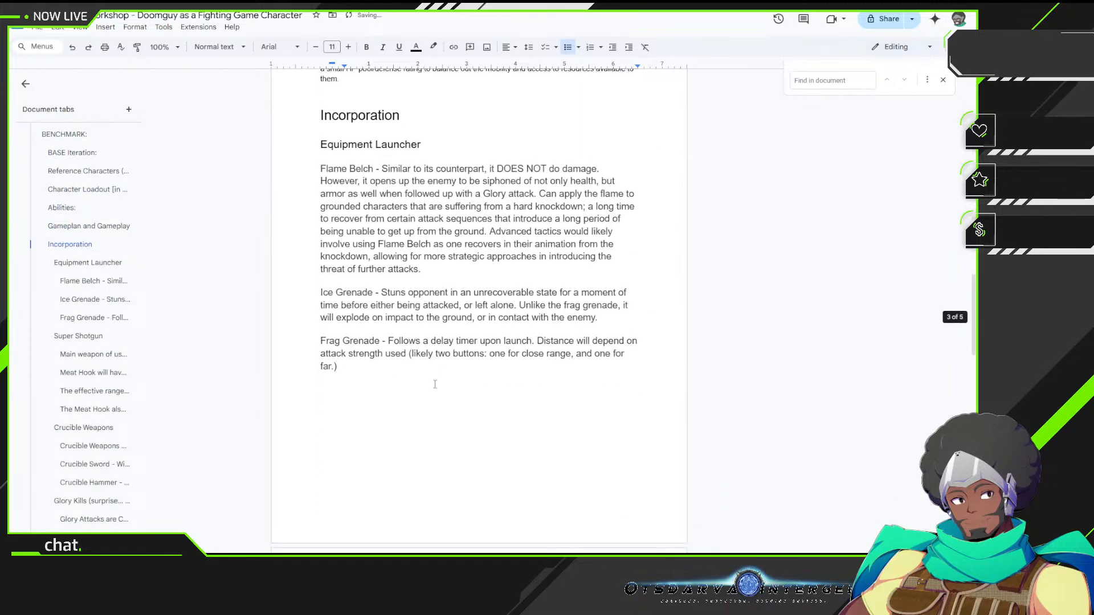
scroll(436, 384, "up", 5)
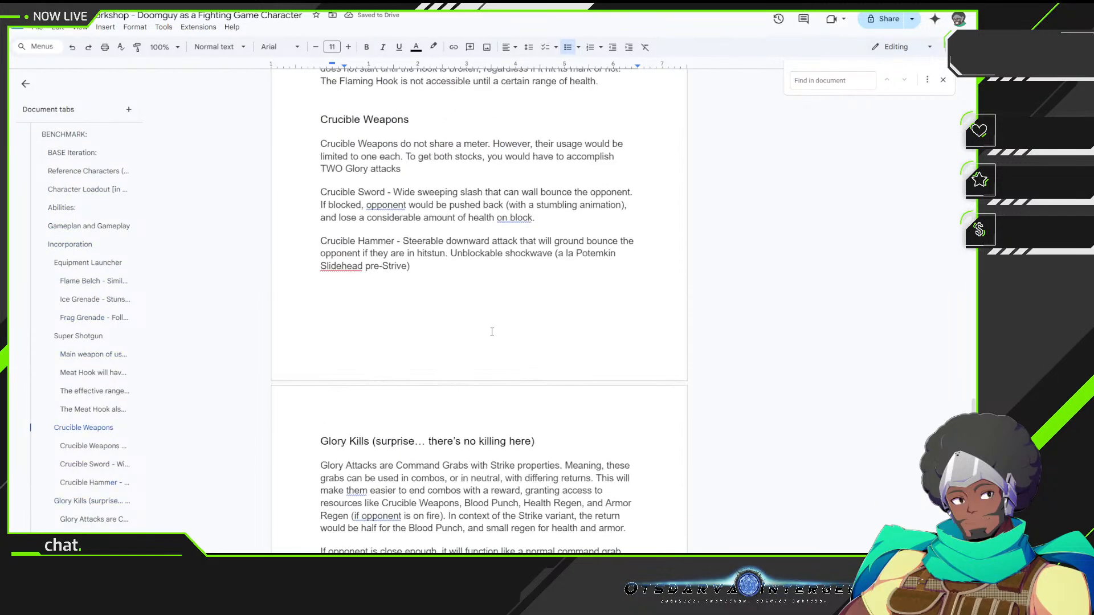
left_click(449, 289)
scroll(449, 290, "up", 4)
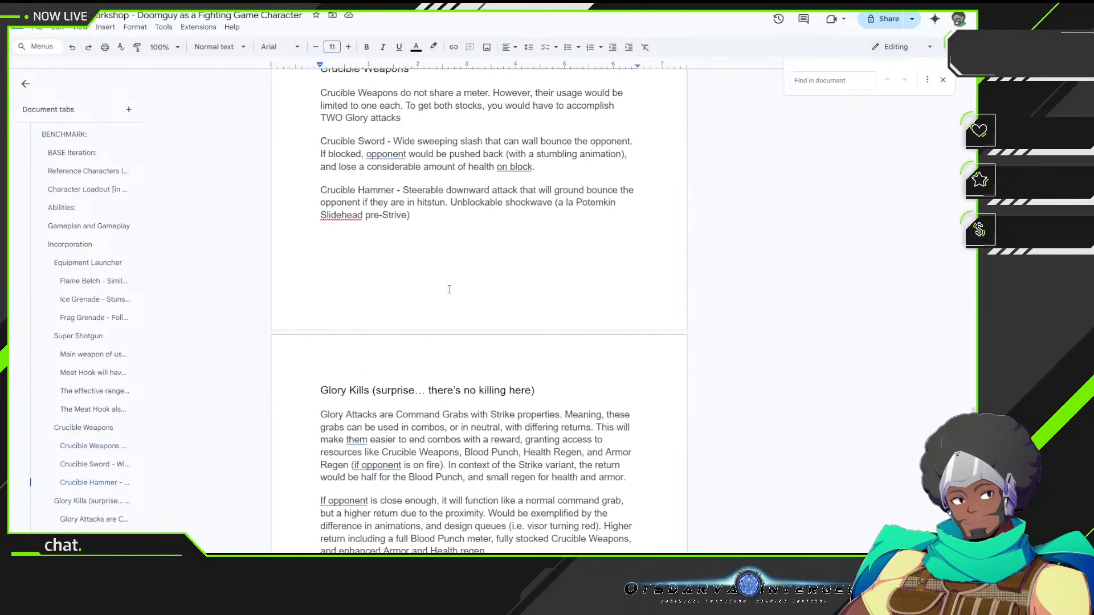
scroll(449, 289, "down", 6)
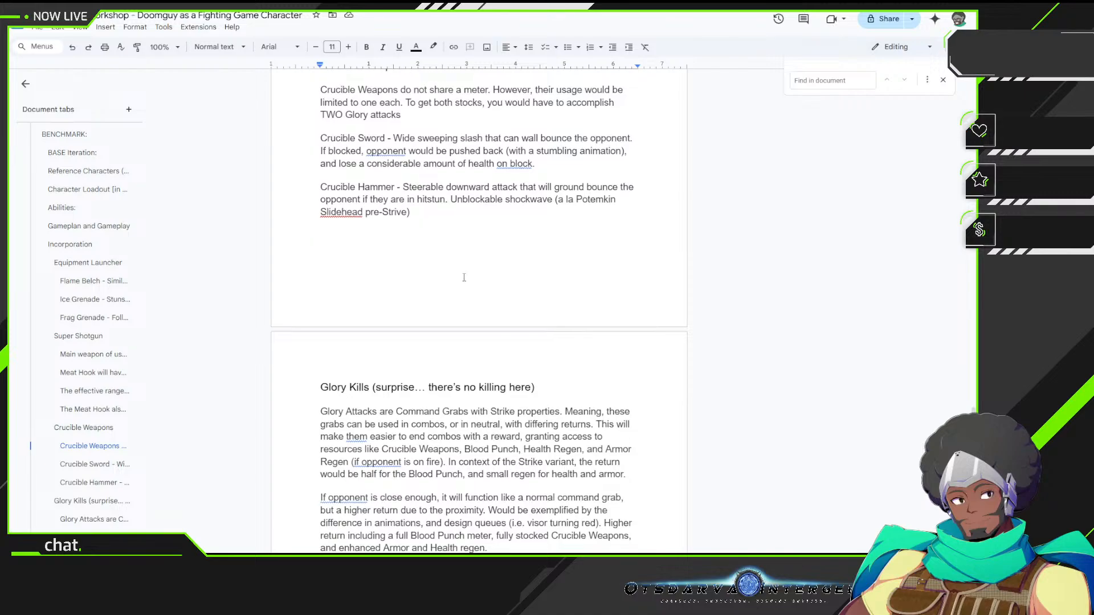
left_click(575, 262)
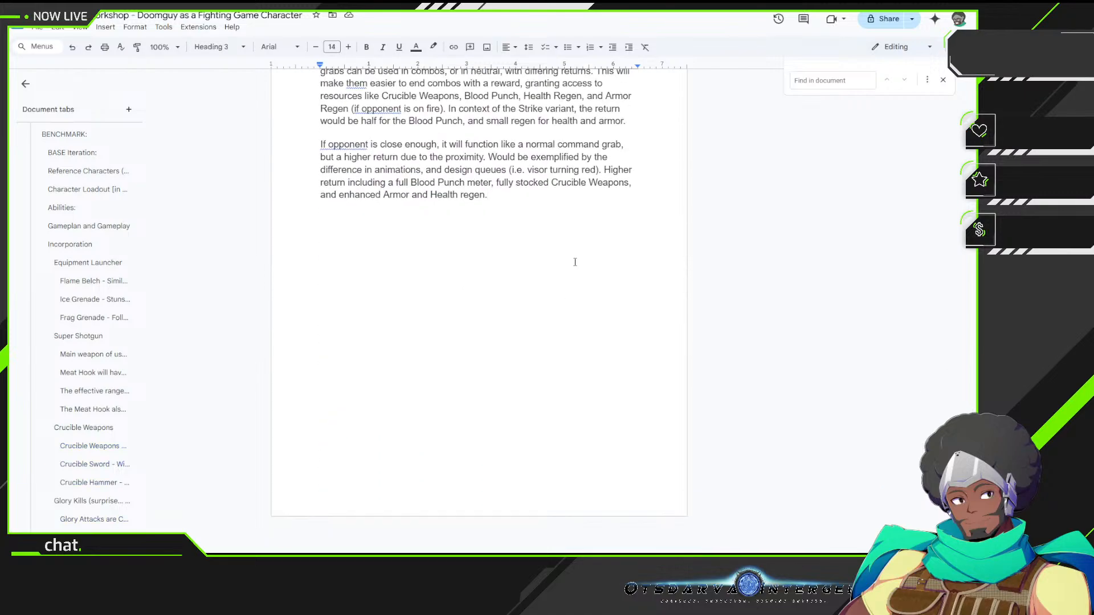
key("Return")
type("The")
key("BackSpace")
key("BackSpace")
key("BackSpace")
Step: Apply the Heading 2 style to the new line, title it "Chainsaw" and start a line below it
left_click(218, 47)
mouse_move(228, 230)
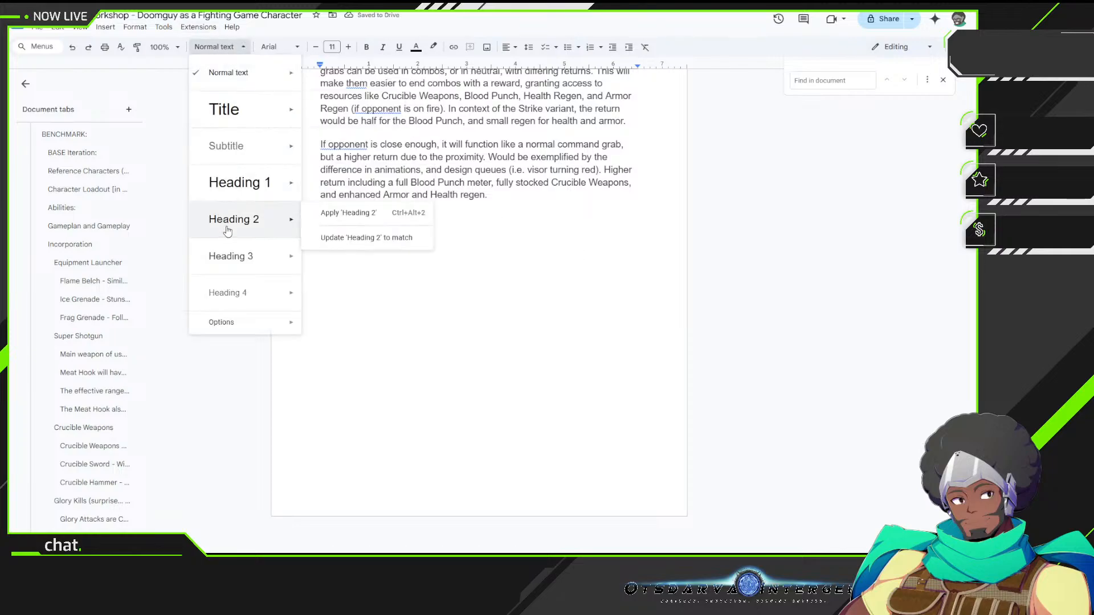
left_click(258, 221)
left_click(349, 212)
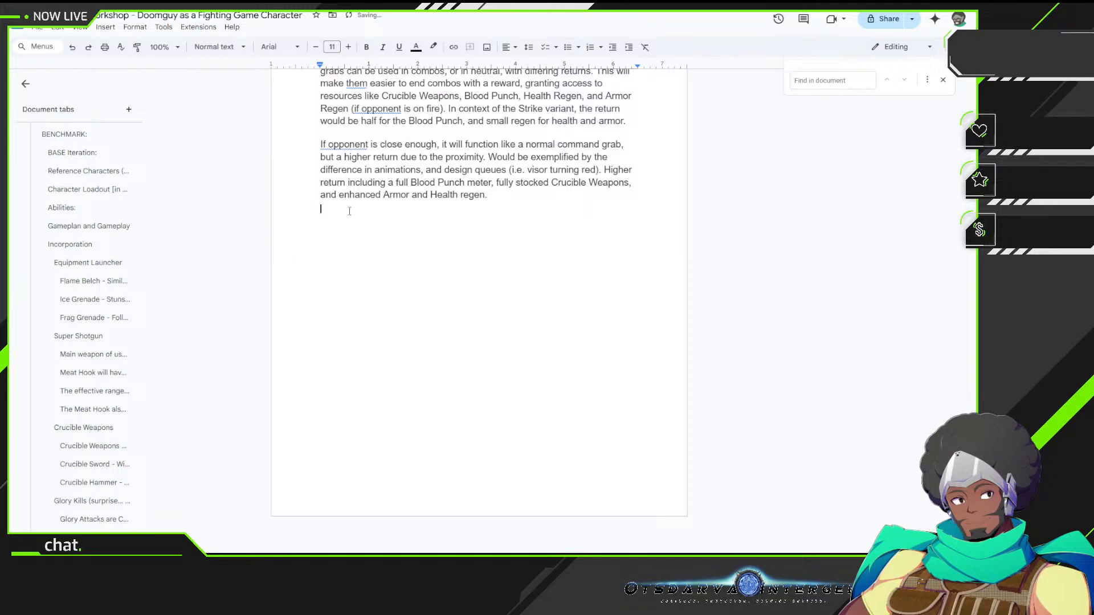
key("BackSpace")
left_click(349, 211)
type("Chainsaw")
key("Return")
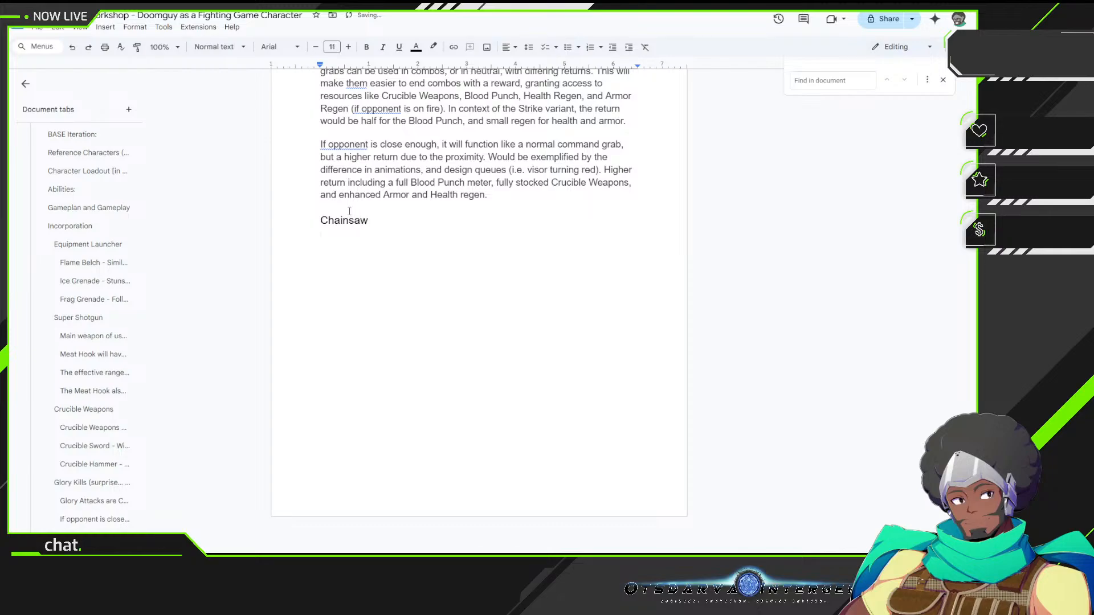
Step: Clear the text started below the Chainsaw heading and set that line to the Heading 3 style
type("Due")
key("BackSpace")
key("BackSpace")
key("BackSpace")
key("BackSpace")
left_click(215, 46)
mouse_move(247, 175)
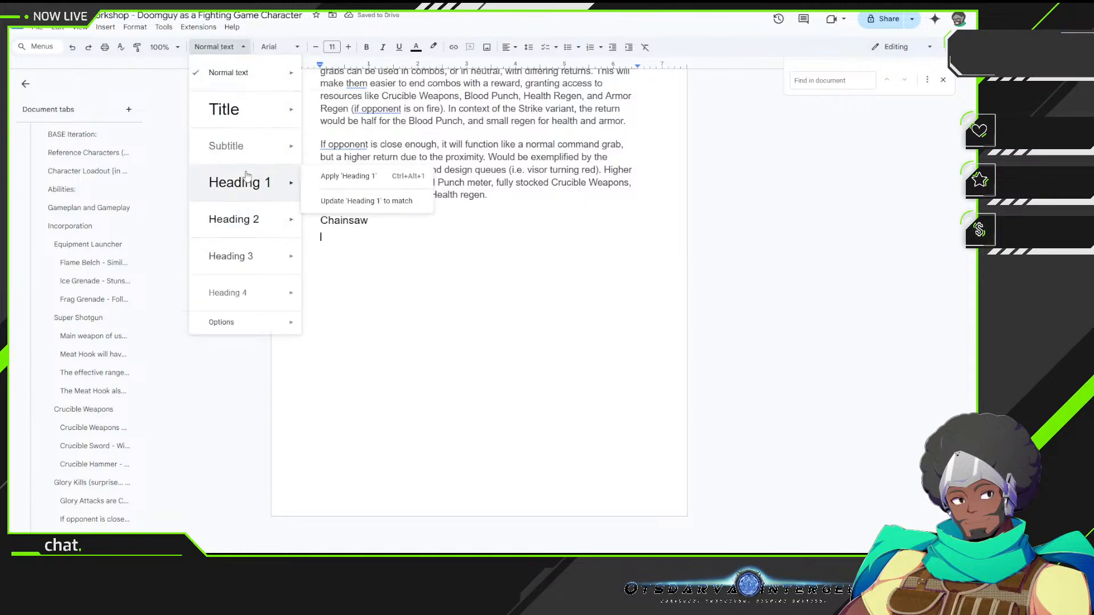
left_click(255, 256)
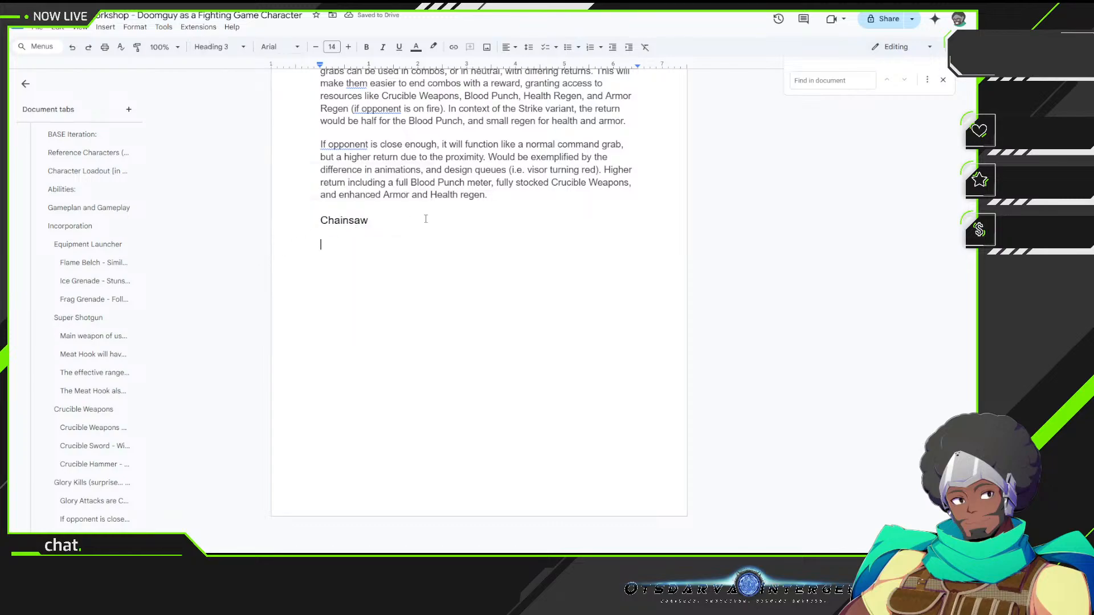
key("Return")
Step: Under Chainsaw, write "Due to its limited use in game, it will likely be a Super attack due to the properties it has."
type("Due to it'")
key("BackSpace")
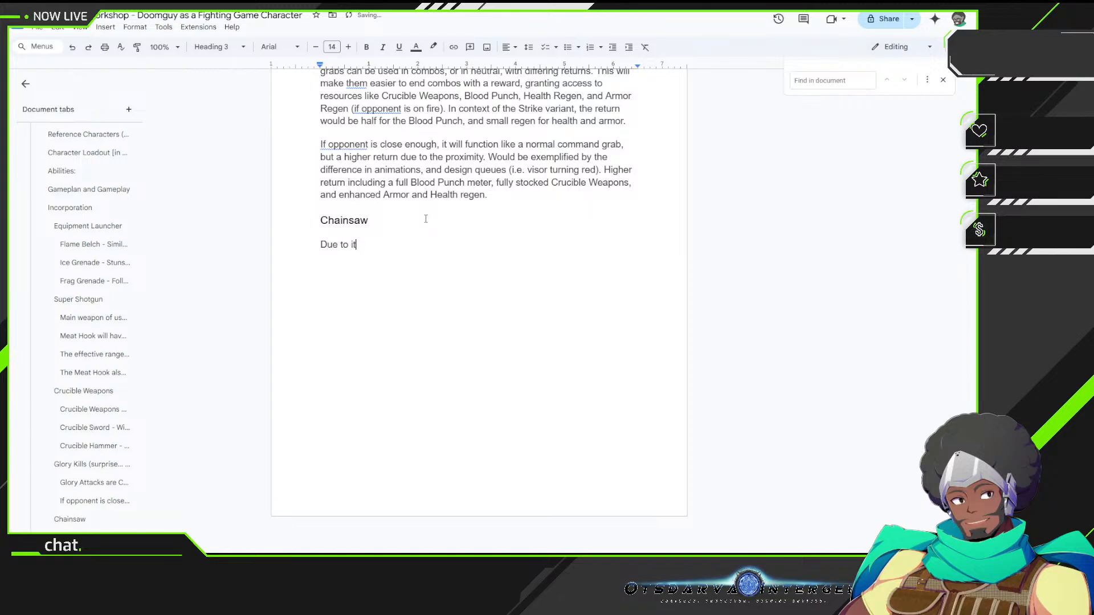
type("s limited use in game, it will likely b")
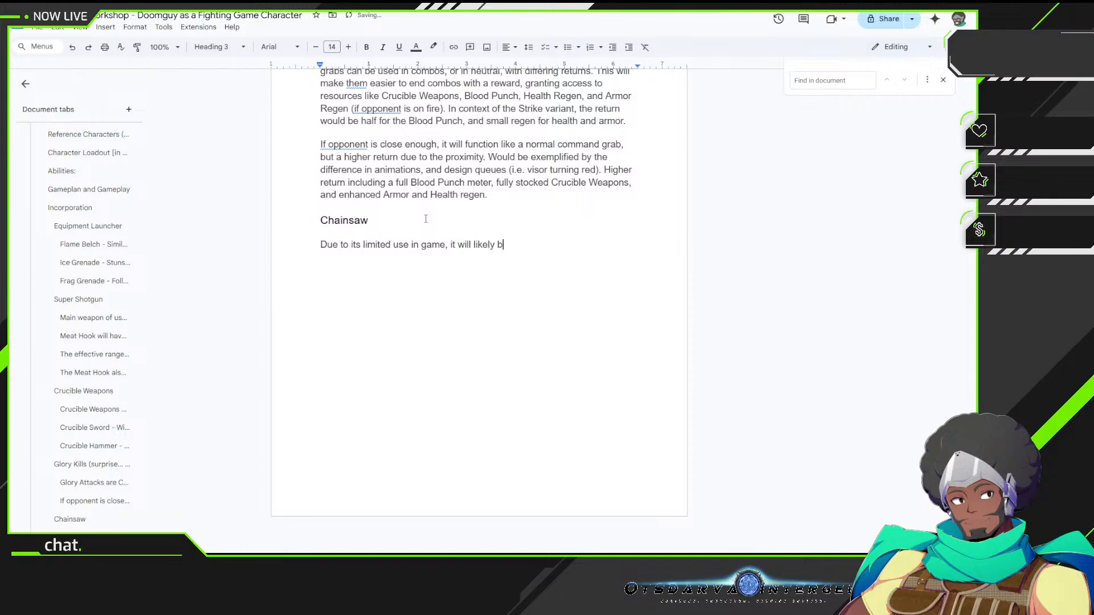
type("e a Super attack due to the propr")
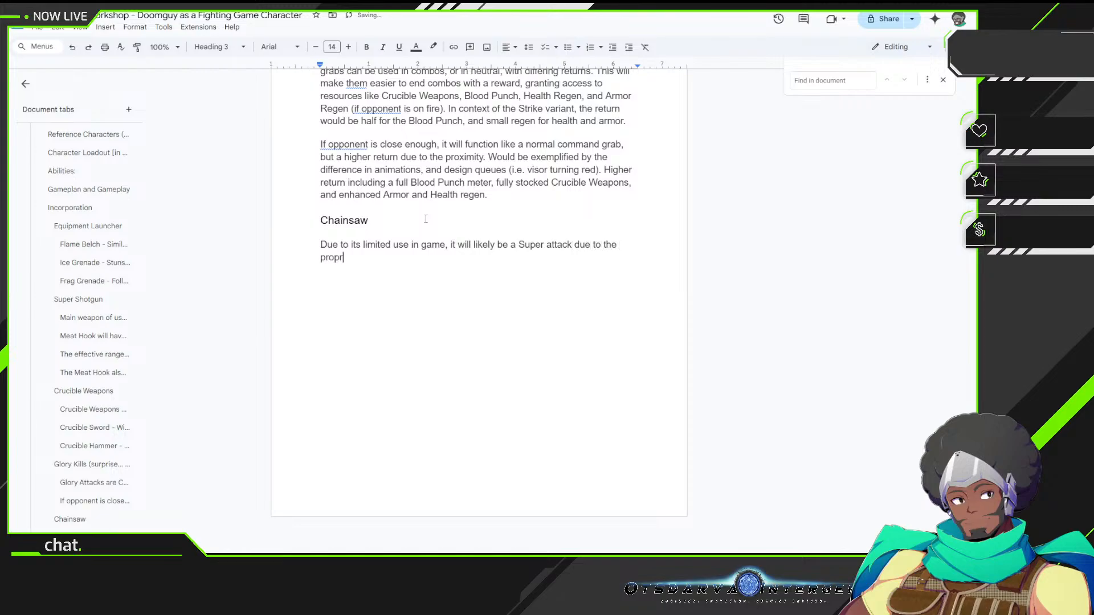
key("BackSpace")
type("erties it has.")
Step: Add to the Chainsaw paragraph "Spending 1 bar of meter for the super would give full ammo on HIT."
type("Spending 1 bar of meter ")
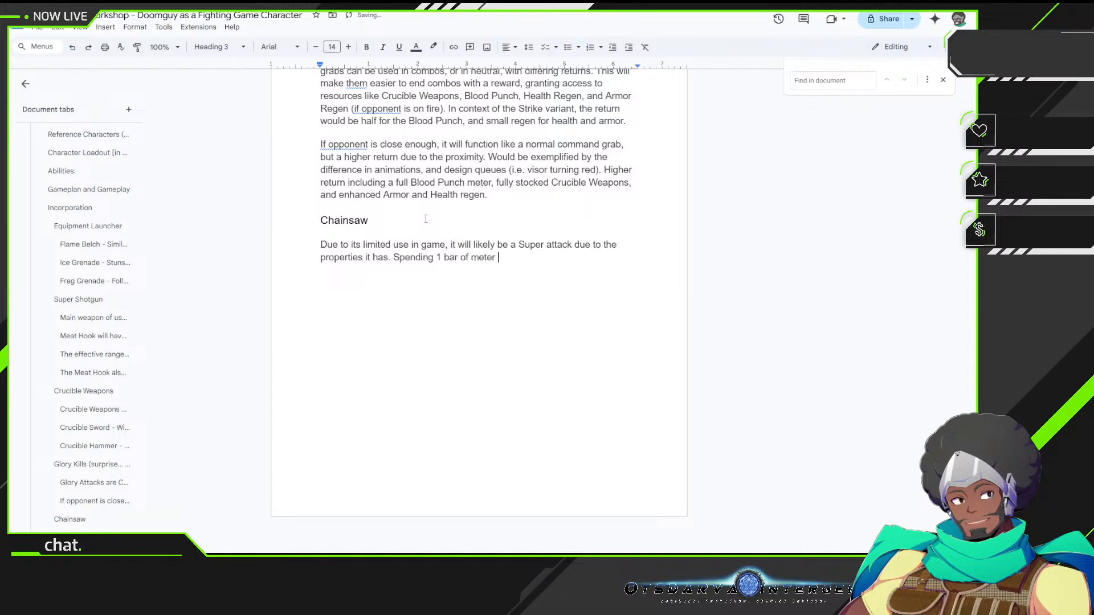
type("for the super would give ")
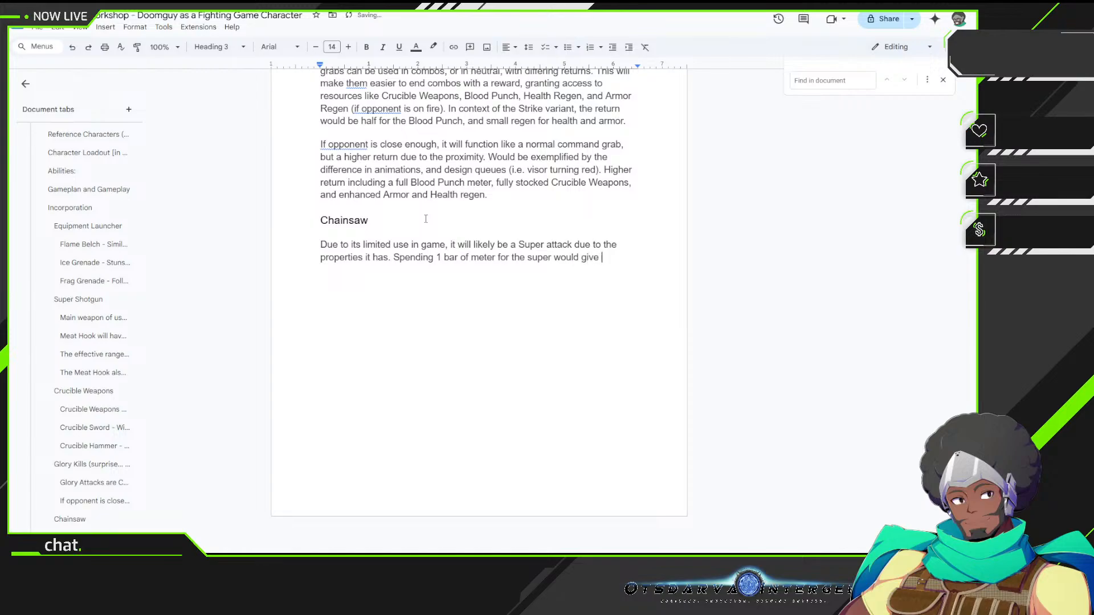
type("full ammo ")
type("on HIT")
type(". ")
Step: Continue the Chainsaw paragraph with "If blocked, it will only give half. The attack itself should be punishable on block"
type("If blocked")
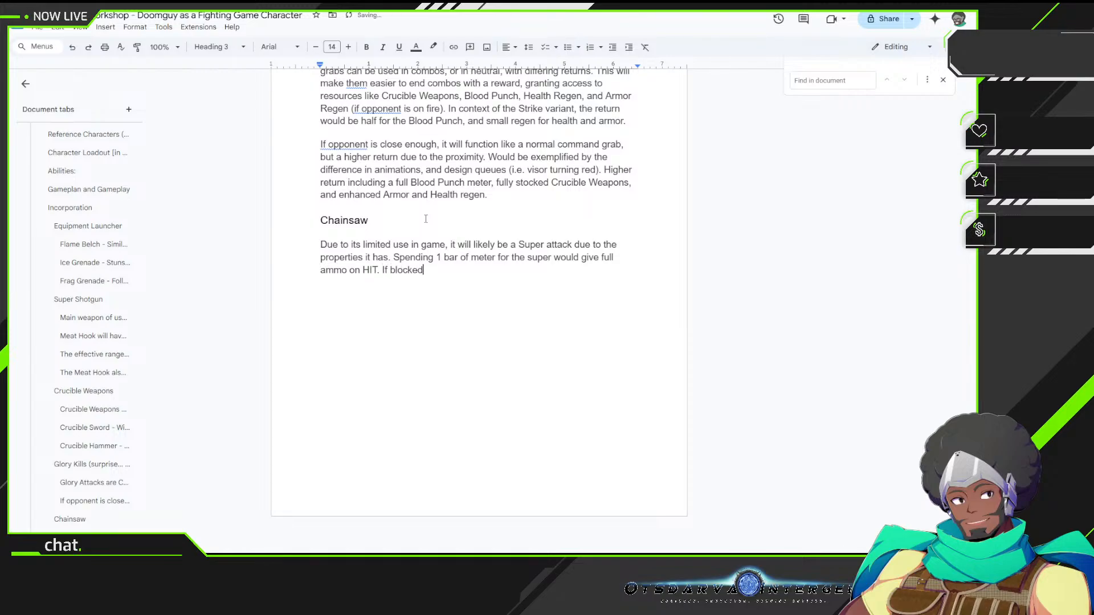
type(", it will only give half")
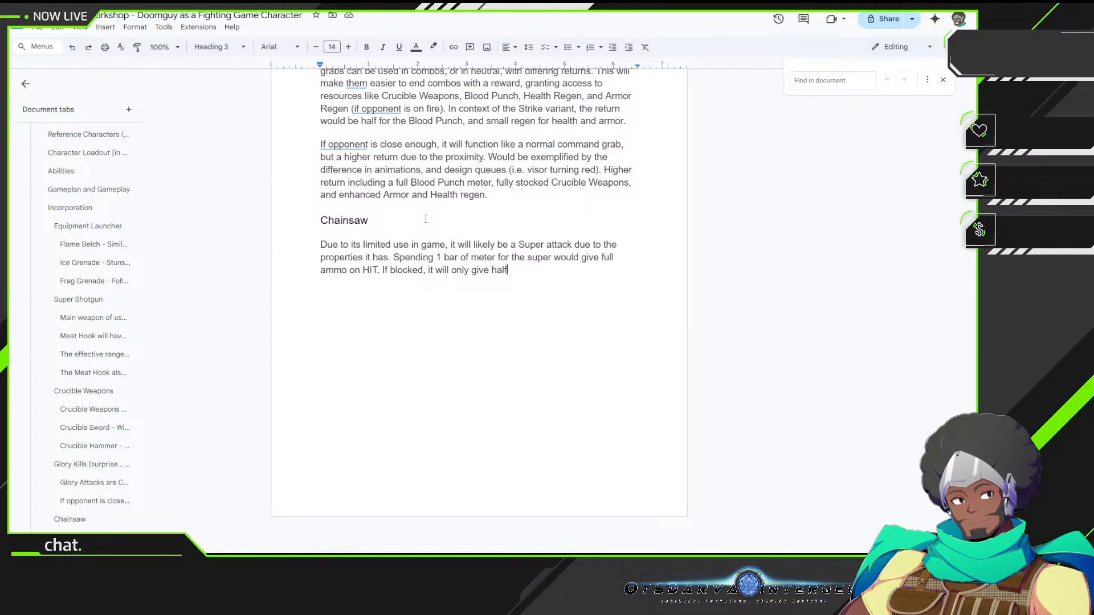
type(". The attack itself should be ")
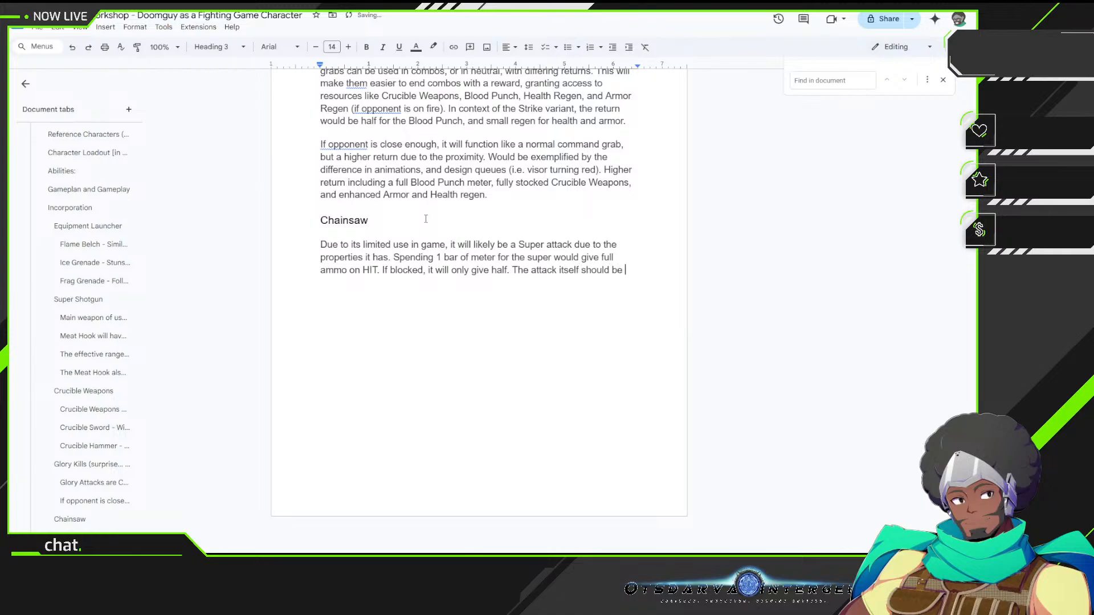
type("punishable on block")
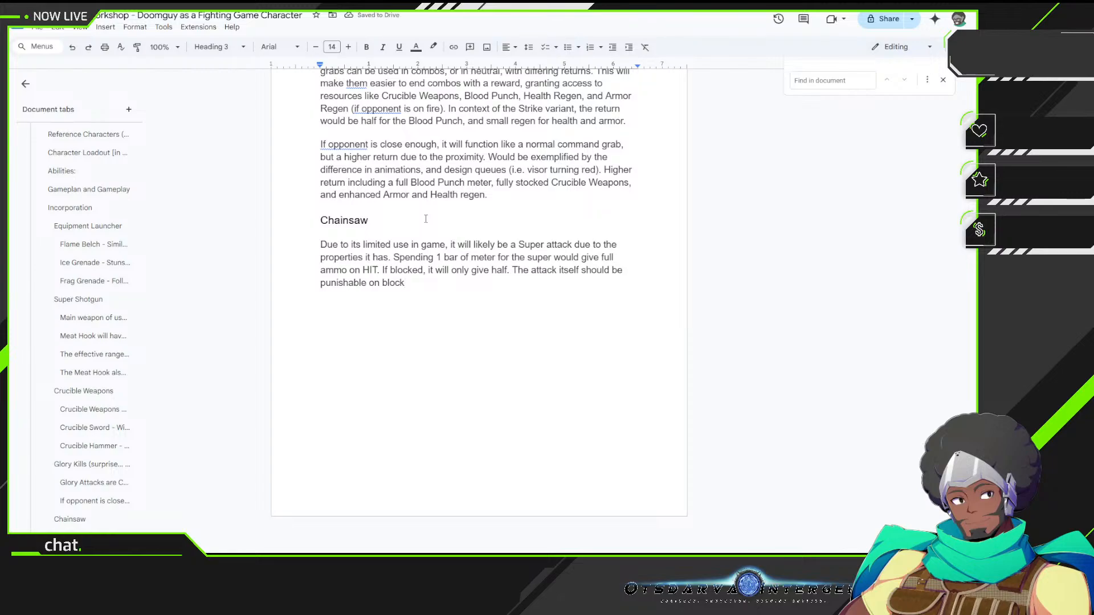
Step: Finish the Chainsaw paragraph with ", as it would not go into an animation."
type(", as it would not go into an animation")
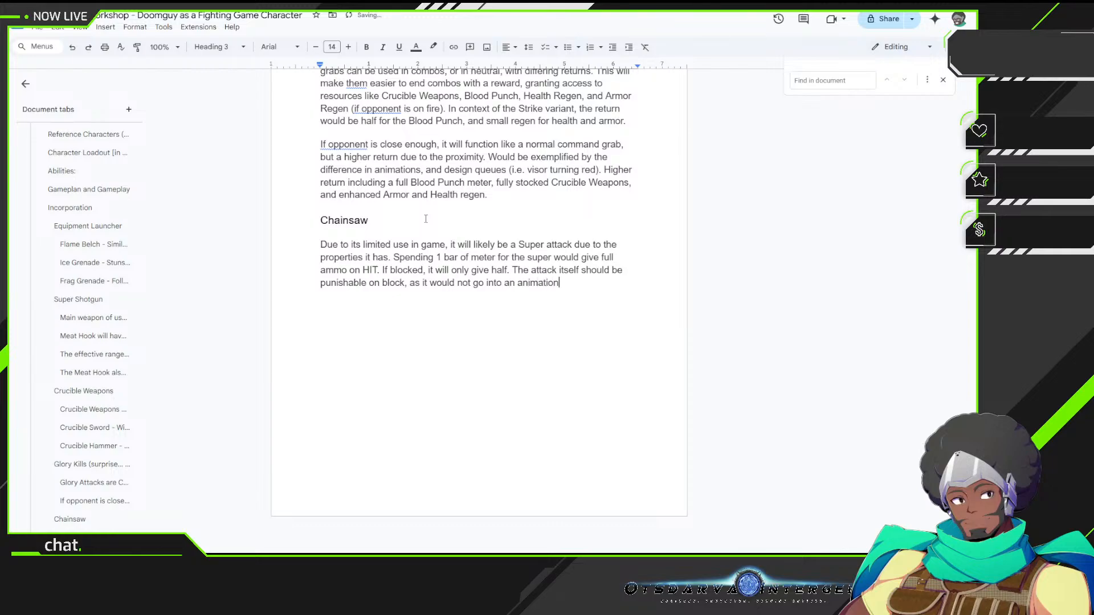
type(".")
Step: Add the title "The Other Weapons" in the Heading 1 style below the Chainsaw paragraph
scroll(425, 219, "up", 20)
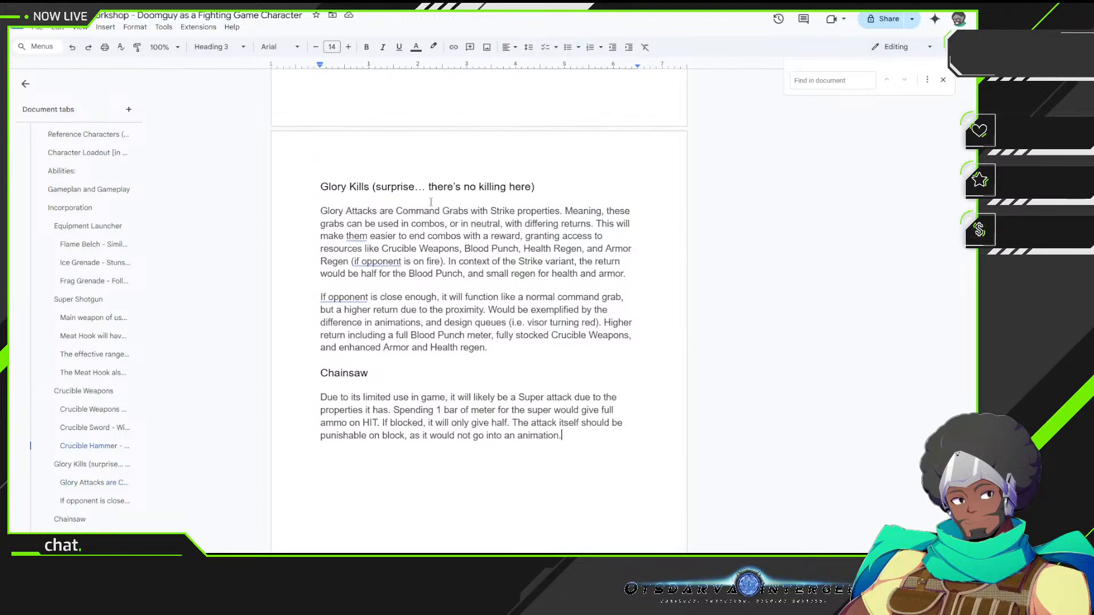
scroll(423, 201, "up", 20)
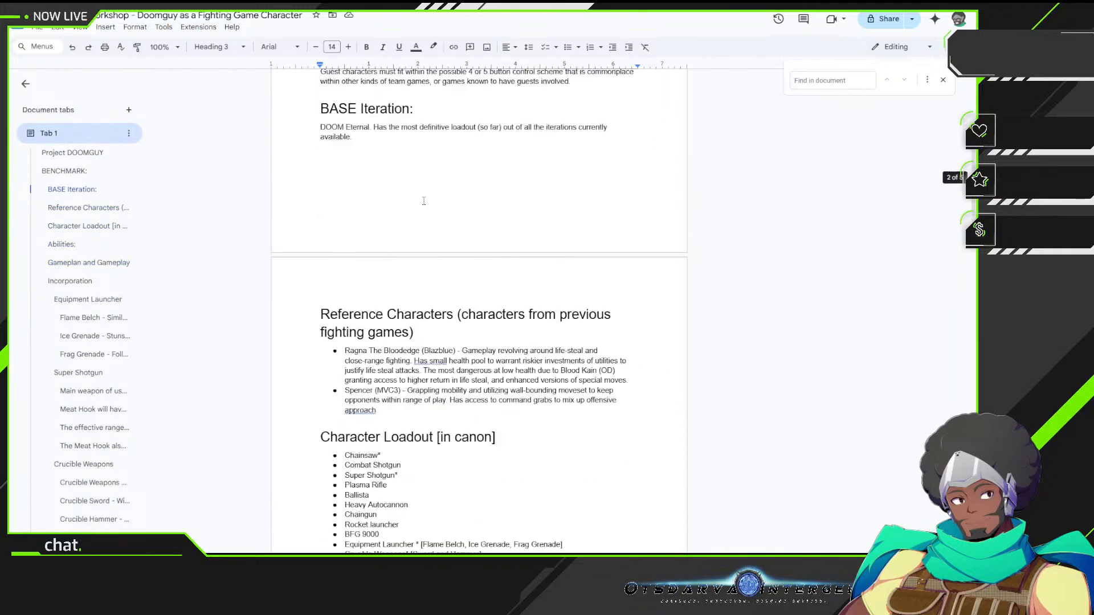
scroll(423, 201, "down", 4)
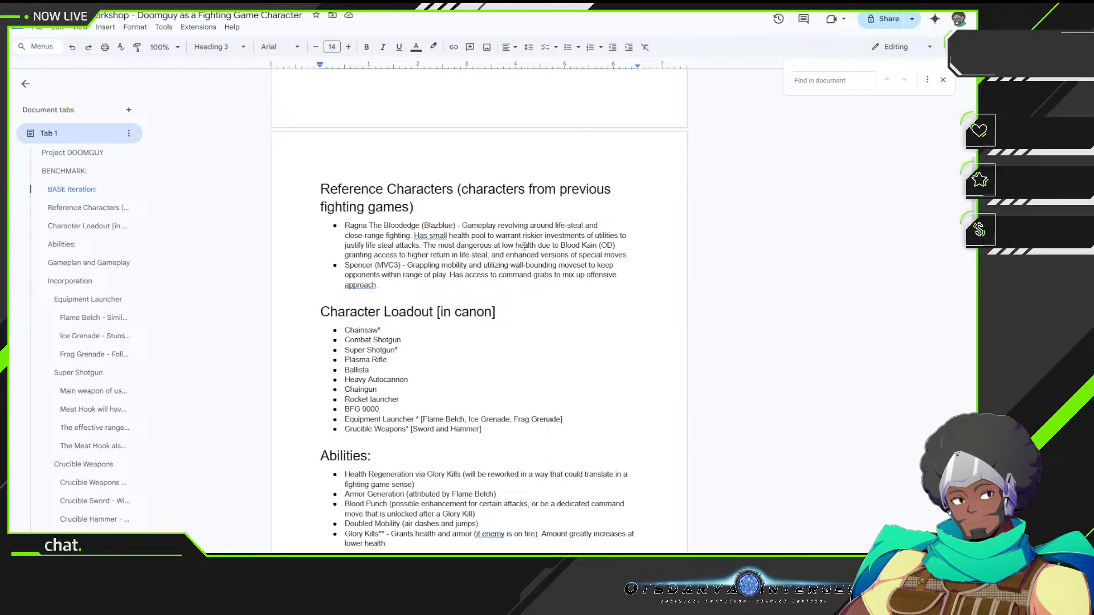
scroll(523, 246, "down", 12)
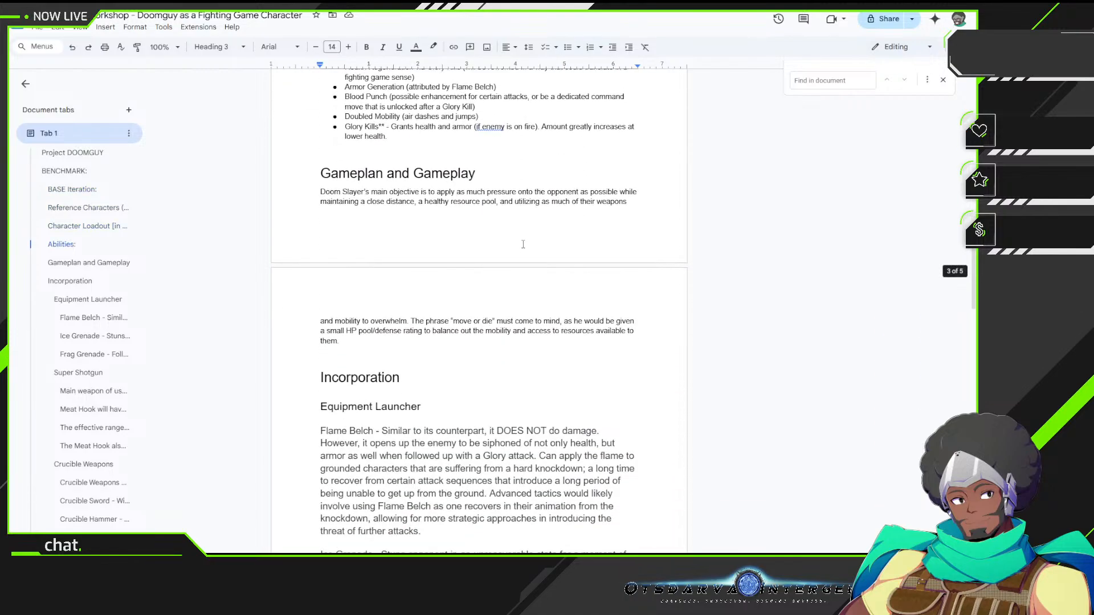
scroll(523, 244, "down", 15)
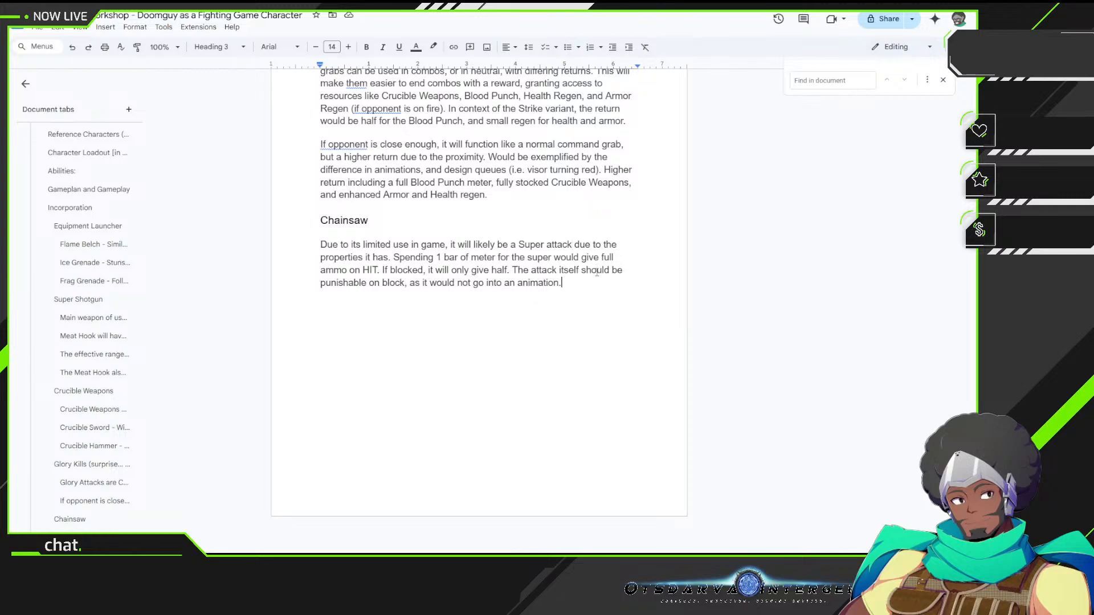
key("Return")
left_click(222, 47)
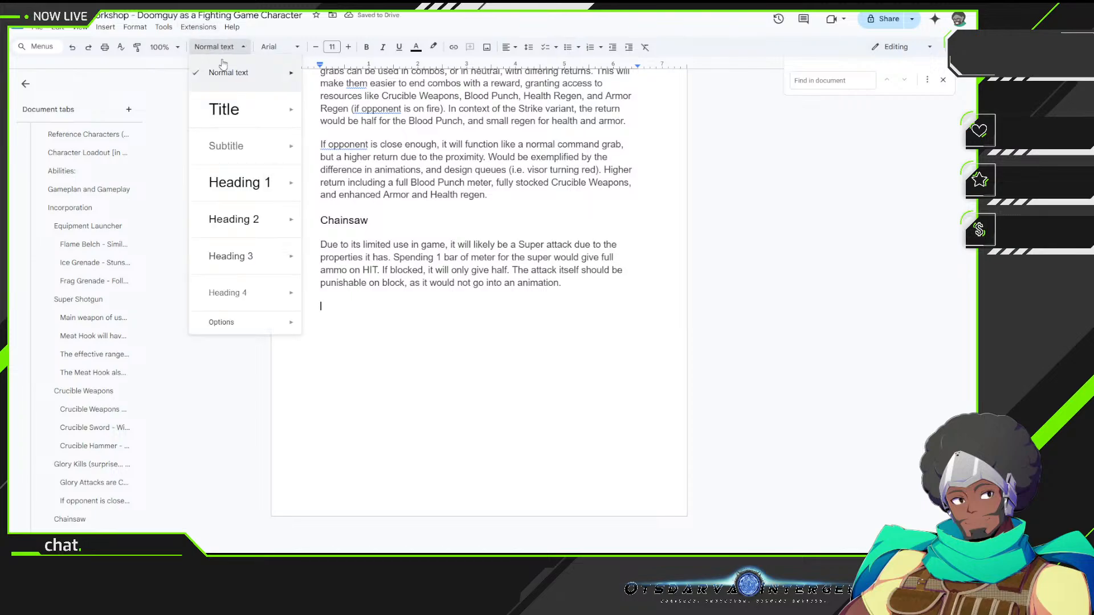
left_click(267, 191)
type("The Ot")
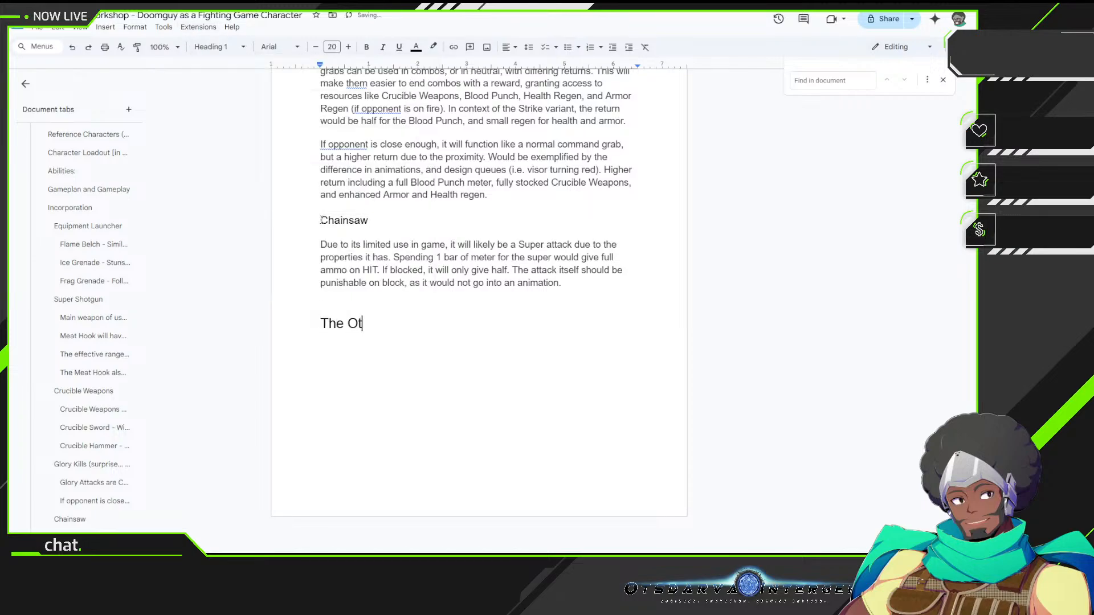
type("her Weapons")
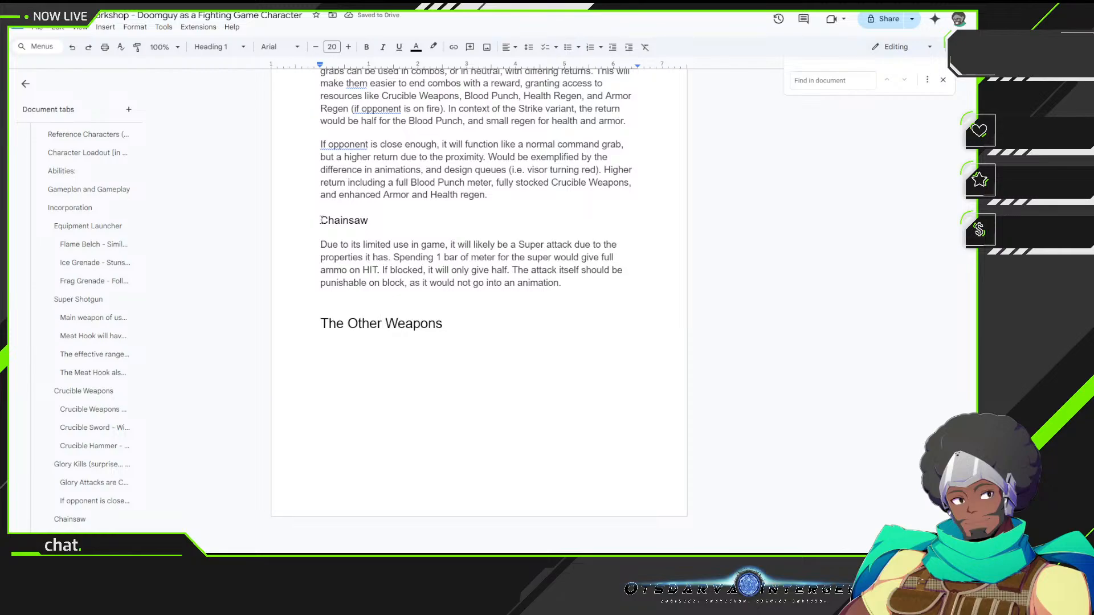
Step: Start a Heading 2 line under The Other Weapons with "To better compartmentalize", spelled correctly
key("Return")
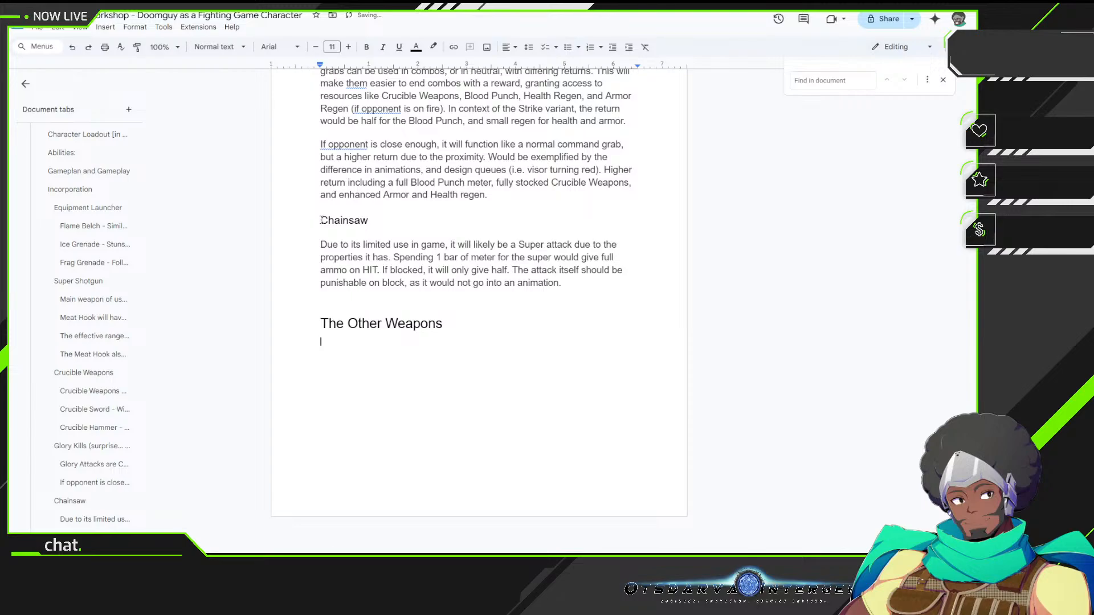
left_click(219, 47)
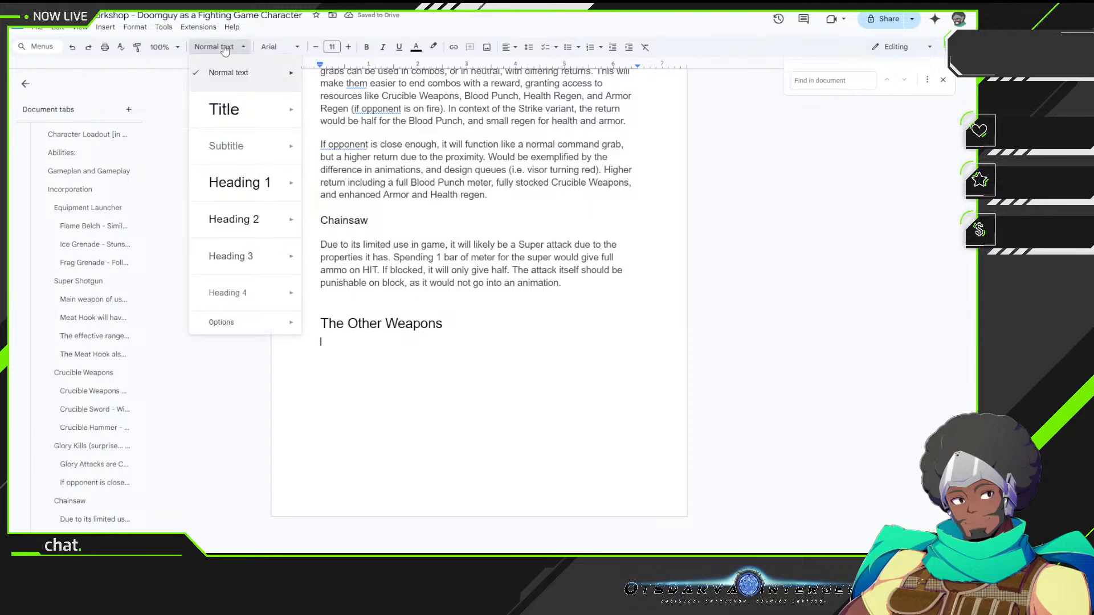
mouse_move(282, 240)
mouse_move(257, 222)
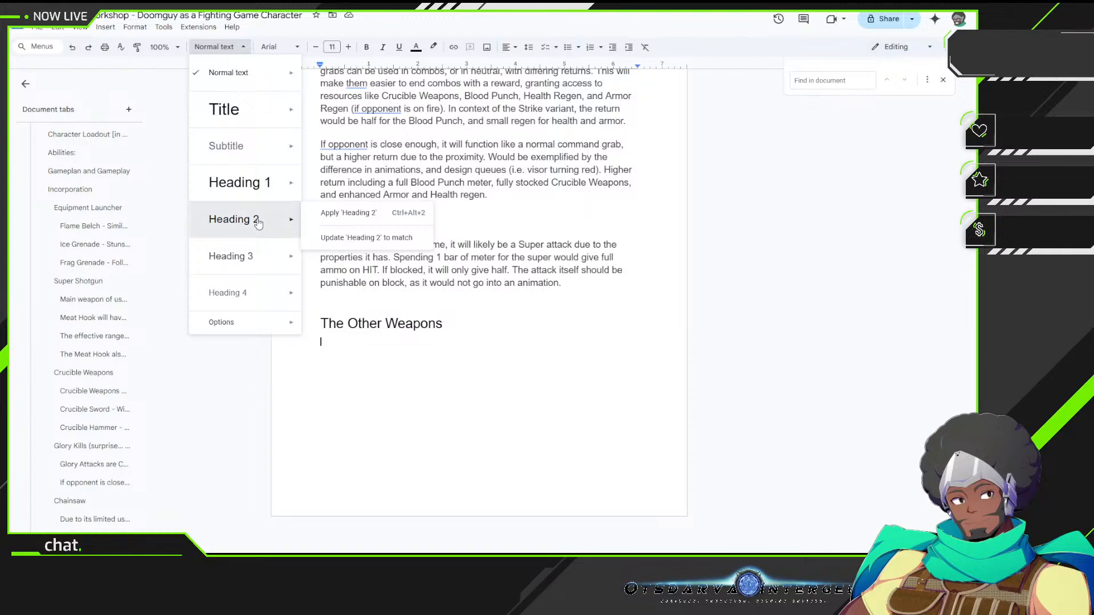
left_click(258, 222)
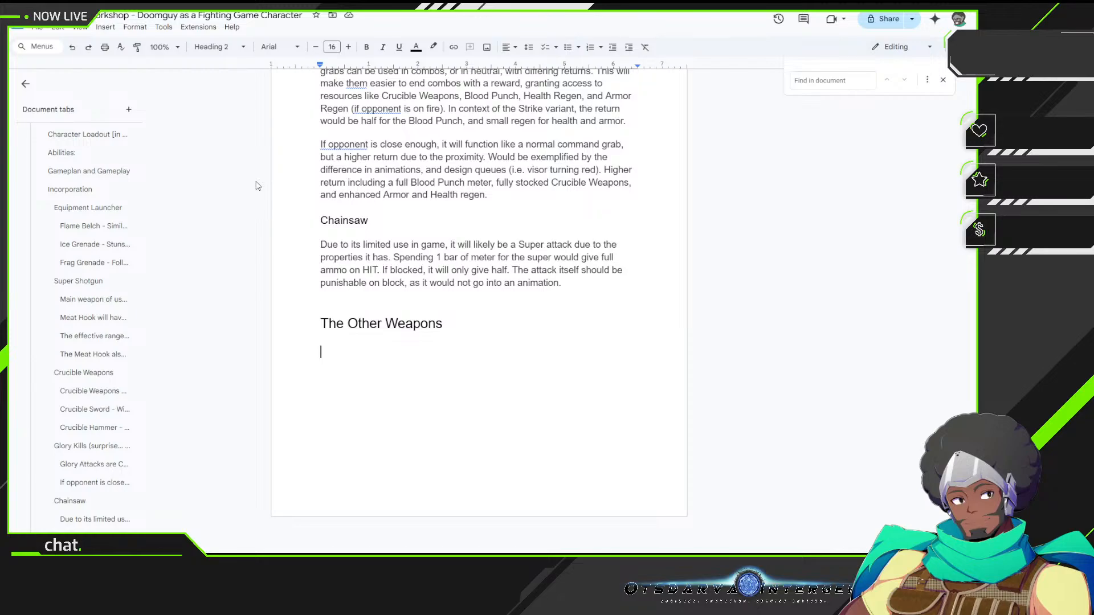
type("To")
type("better compari")
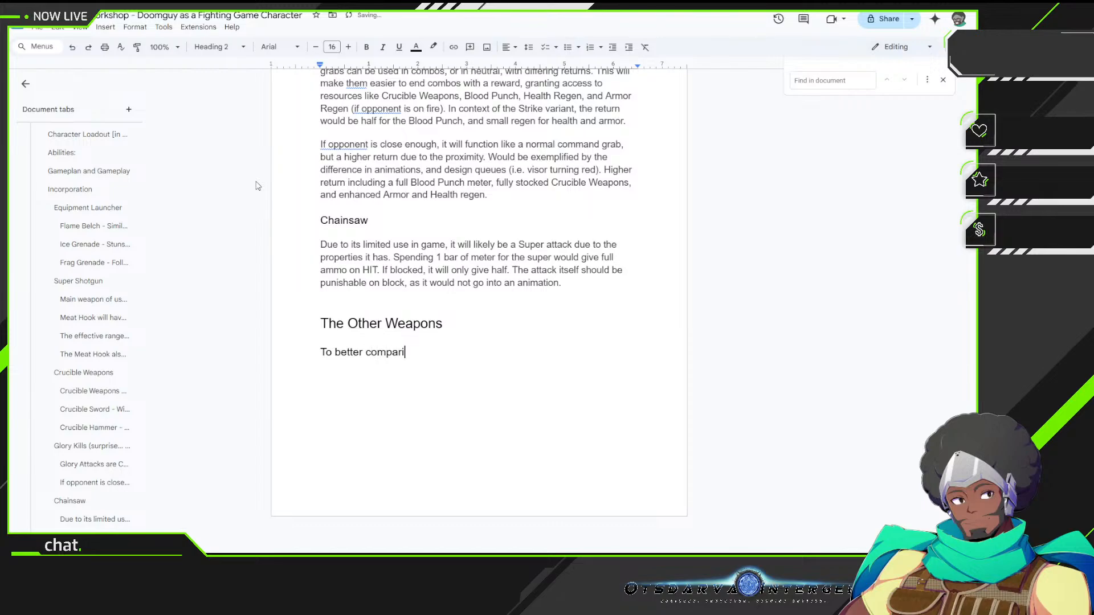
key("BackSpace")
type("ta")
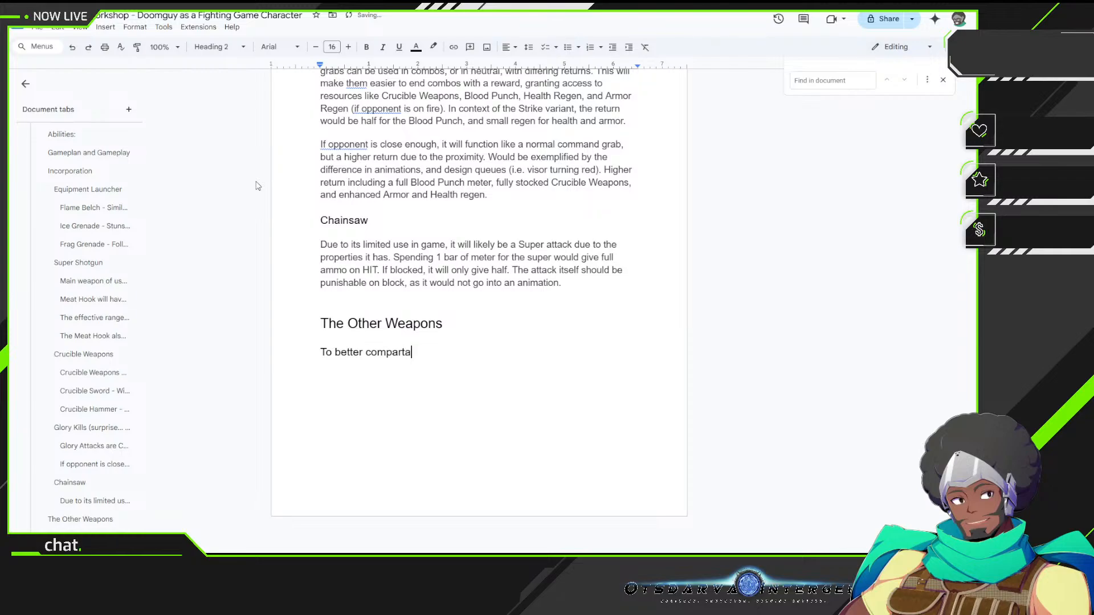
type("mentalize")
left_click(420, 352)
left_click(469, 386)
Step: Continue the sentence with "the weapons to usable special moves, we would be using their secondary fire"
type("the weapons to")
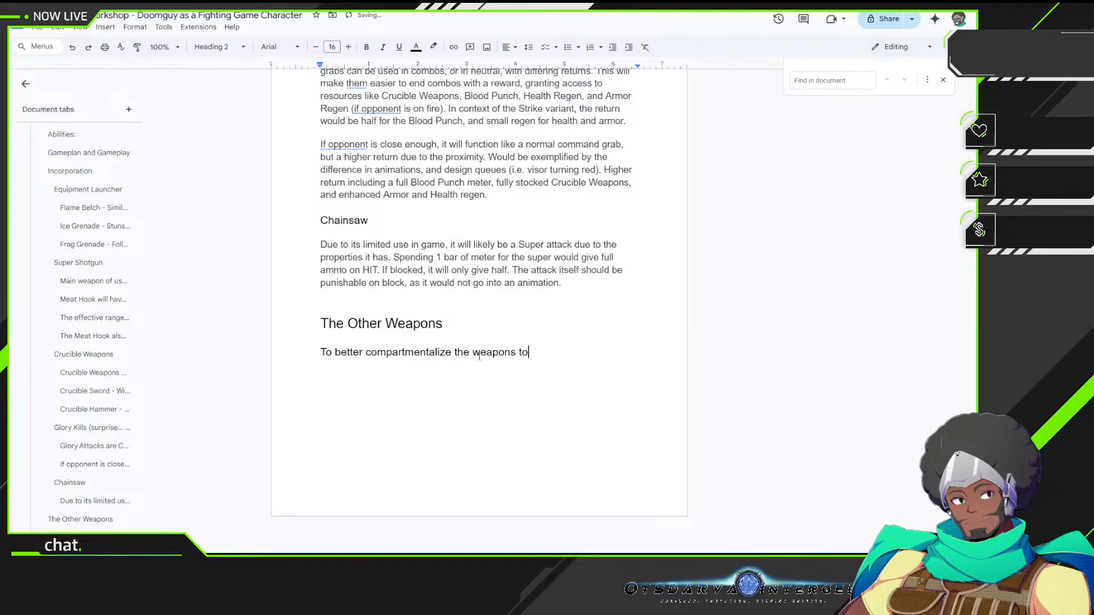
type(" usable special mov")
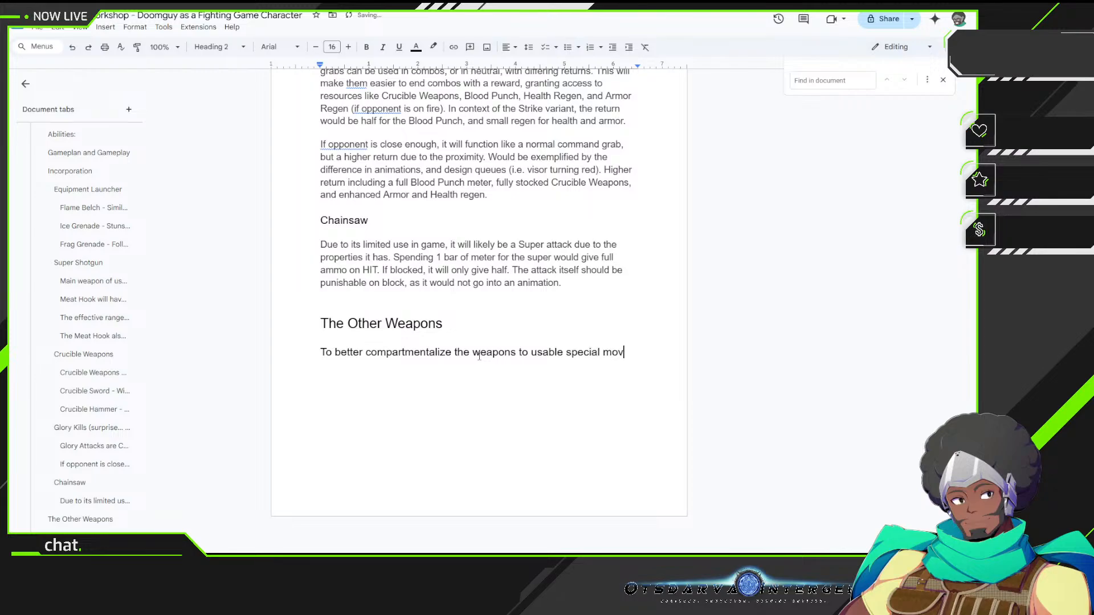
type("es,")
type("we ")
type("would be using")
type(" their")
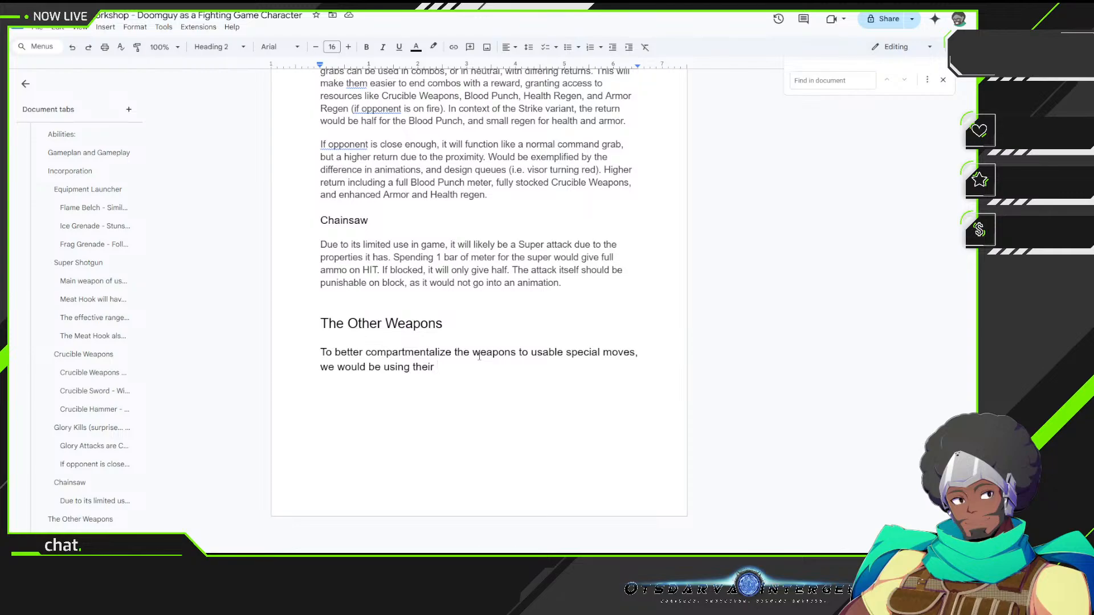
type("secondary fire m")
key("BackSpace")
key("BackSpace")
type(", and ")
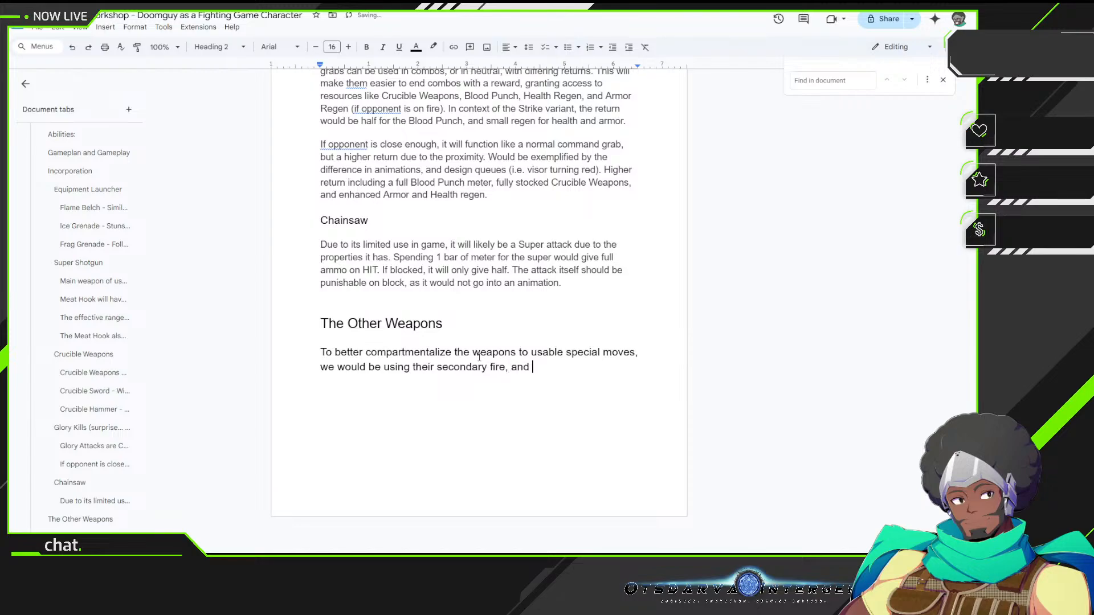
type("somet")
key("BackSpace")
key("BackSpace")
key("BackSpace")
key("BackSpace")
key("BackSpace")
key("BackSpace")
key("BackSpace")
key("BackSpace")
key("BackSpace")
key("BackSpace")
key("BackSpace")
key("BackSpace")
key("BackSpace")
key("BackSpace")
key("BackSpace")
Step: Extend the sentence so it continues "fire mods, along with the quick switch combos"
type("ire mods")
type(", along with th")
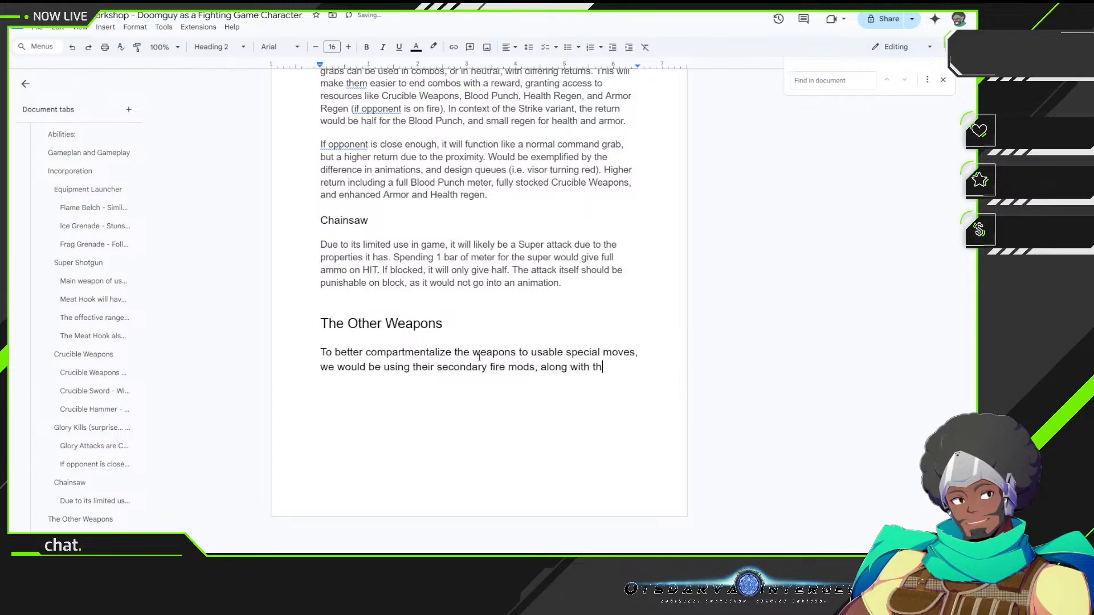
type("e quick switch combos")
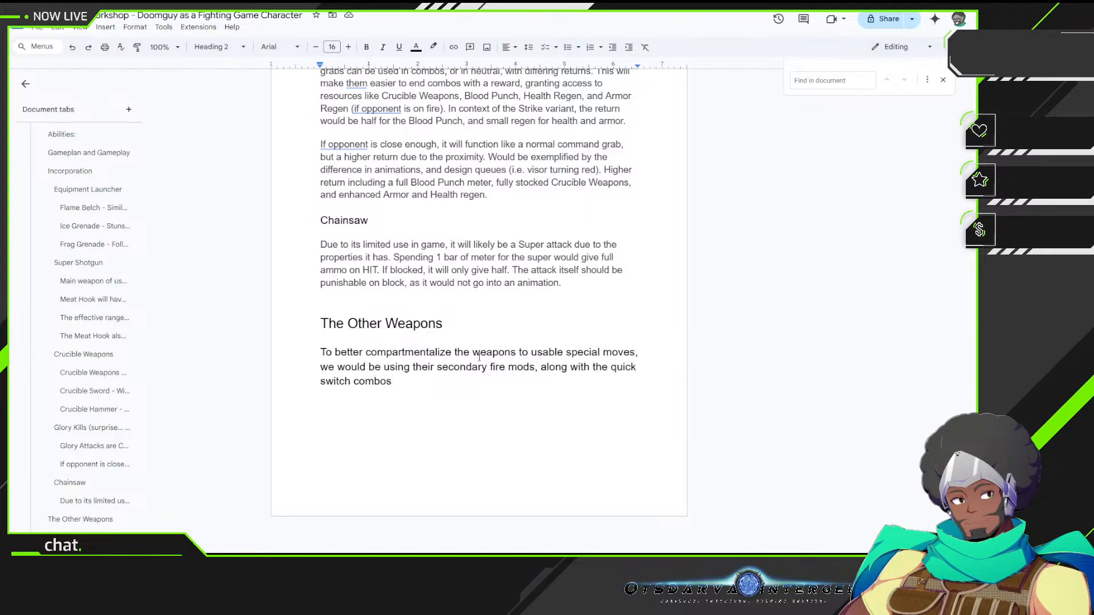
Step: Finish the sentence with "that ideally flow well with each other to balance out the ammo usage."
type("that")
type("ideally flow well ")
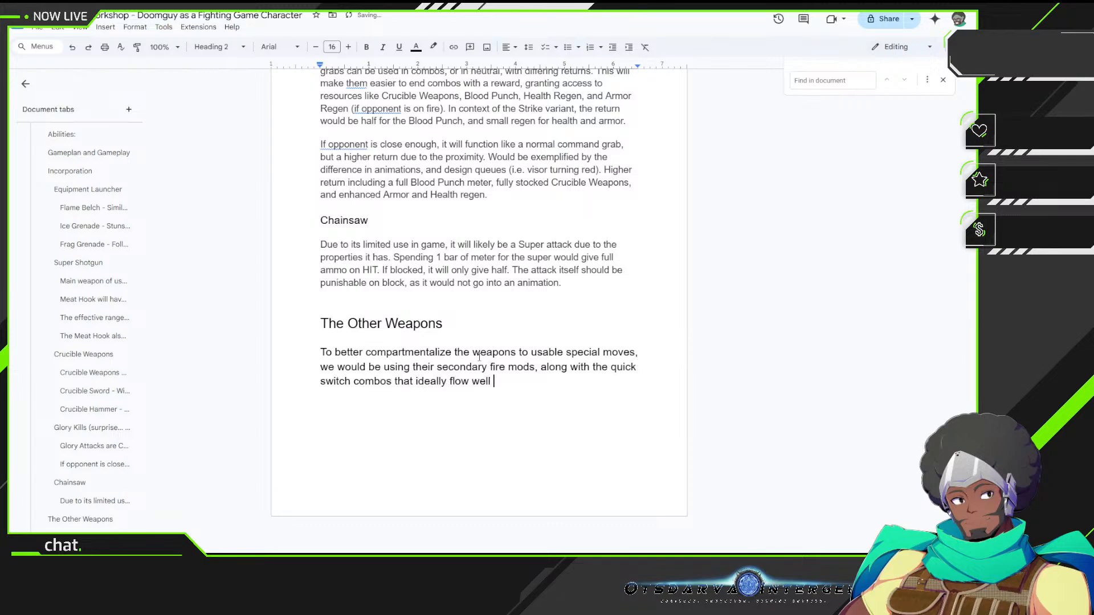
type("with each other")
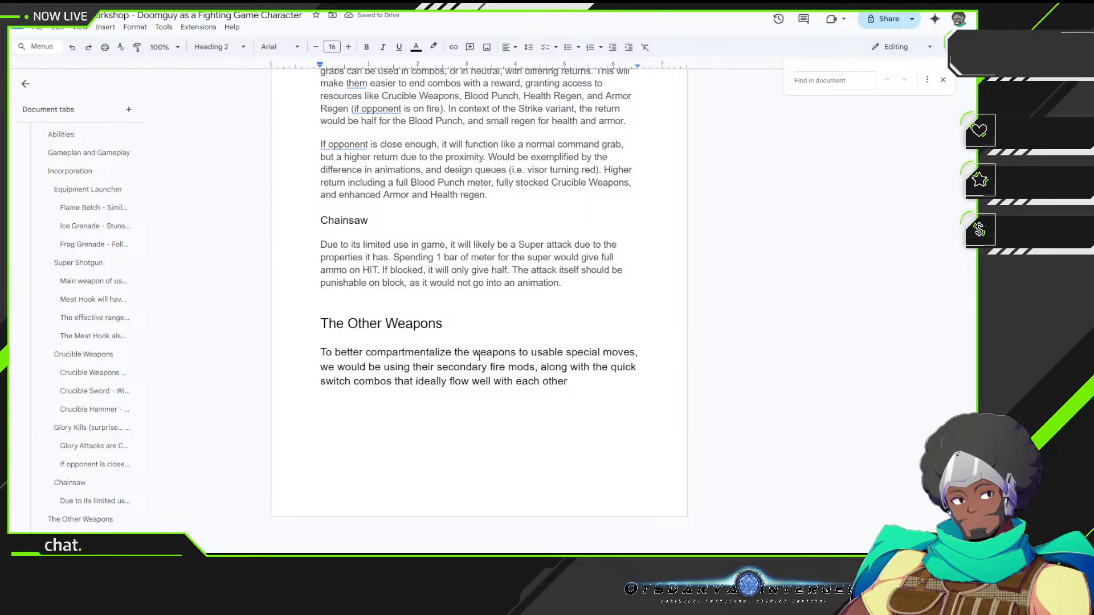
type("to balance out the a")
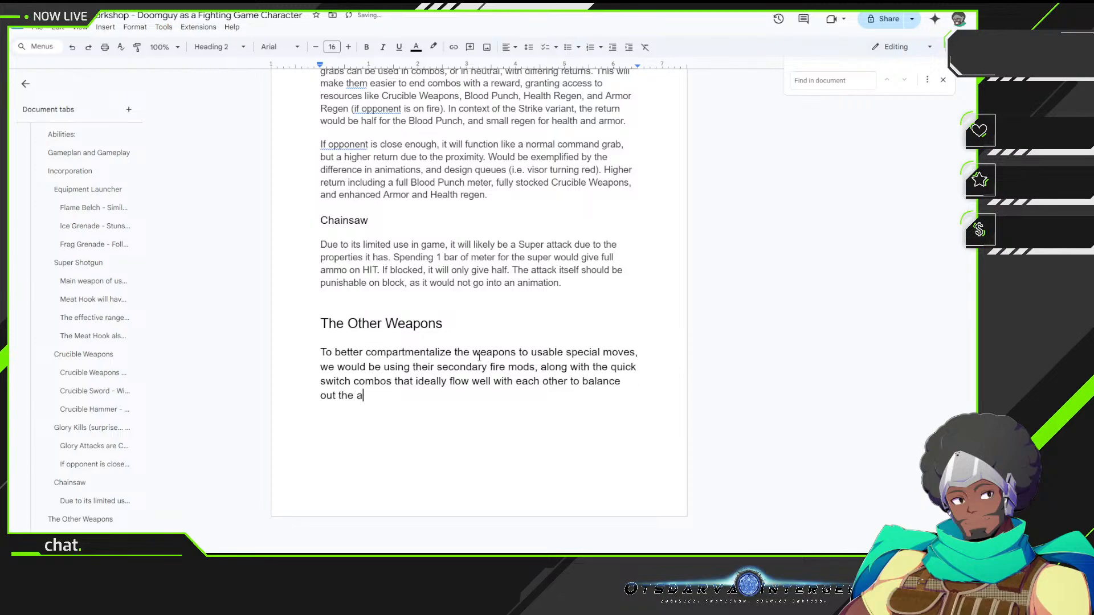
type("mmo usage.")
key("Return")
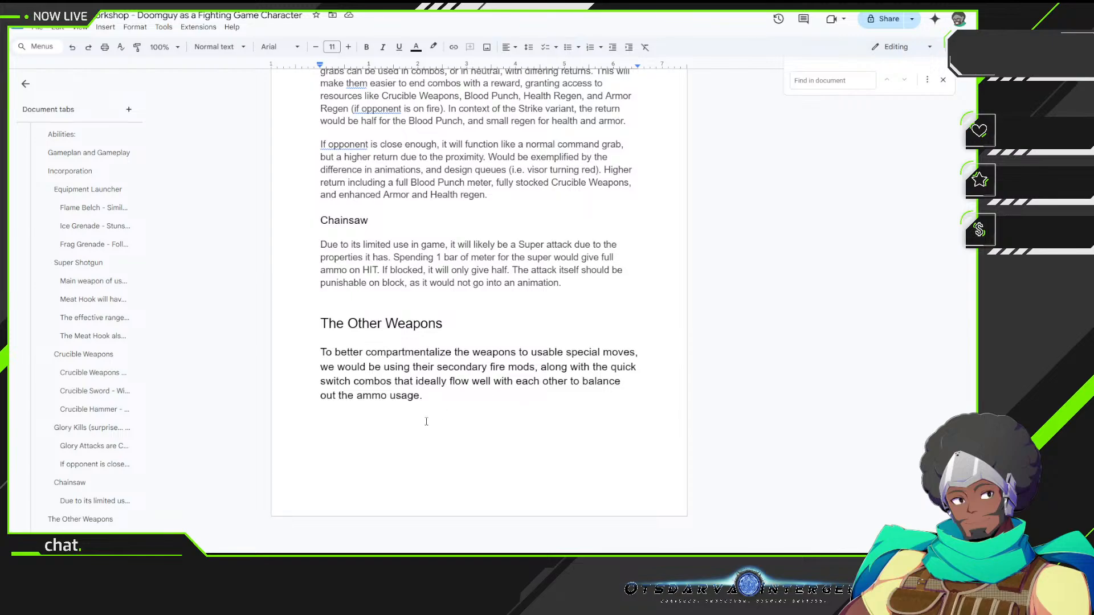
key("BackSpace")
Step: Add "Different weapon mods for air and ground instances." to the end of The Other Weapons paragraph
type("Different w")
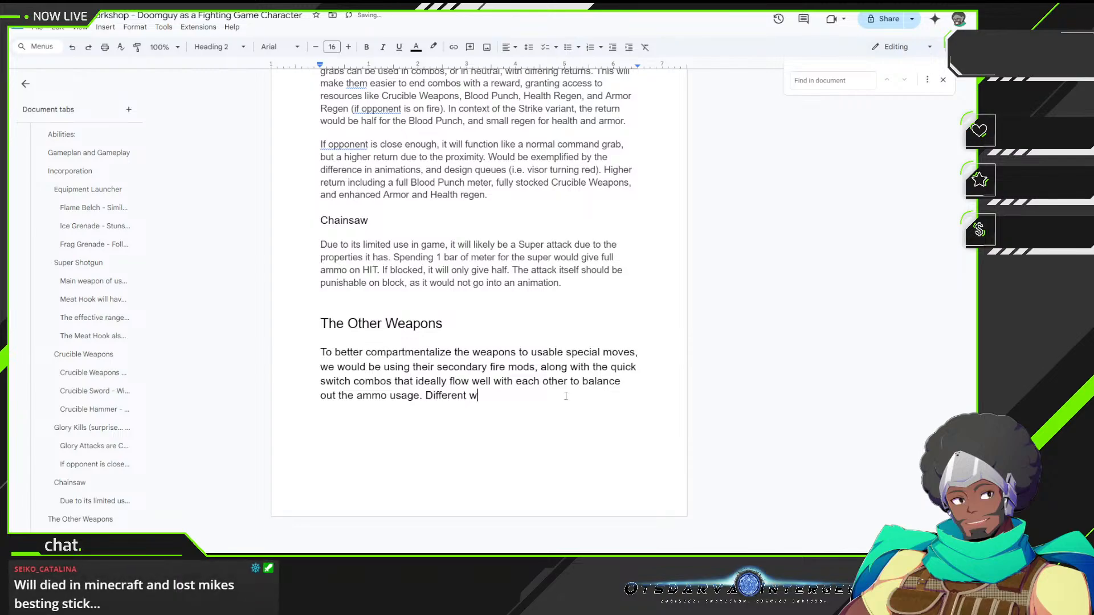
type("eapons")
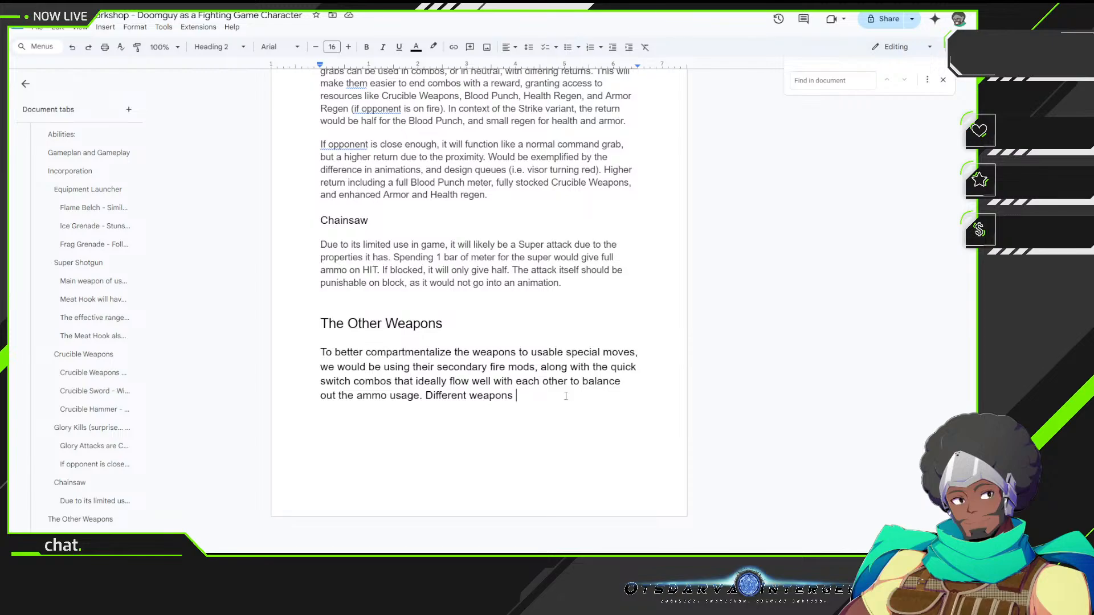
key("BackSpace")
key("BackSpace")
key("BackSpace")
key("BackSpace")
key("BackSpace")
key("BackSpace")
key("BackSpace")
key("BackSpace")
key("BackSpace")
key("BackSpace")
key("BackSpace")
key("BackSpace")
key("BackSpace")
key("BackSpace")
key("BackSpace")
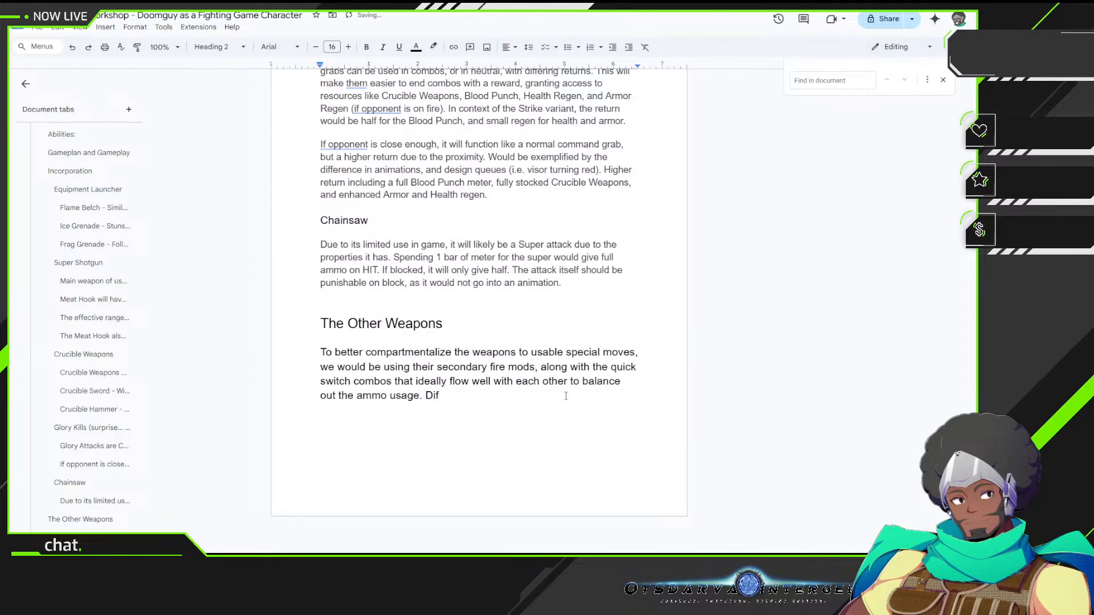
type("ferent weapons for air")
key("BackSpace")
key("BackSpace")
key("BackSpace")
key("BackSpace")
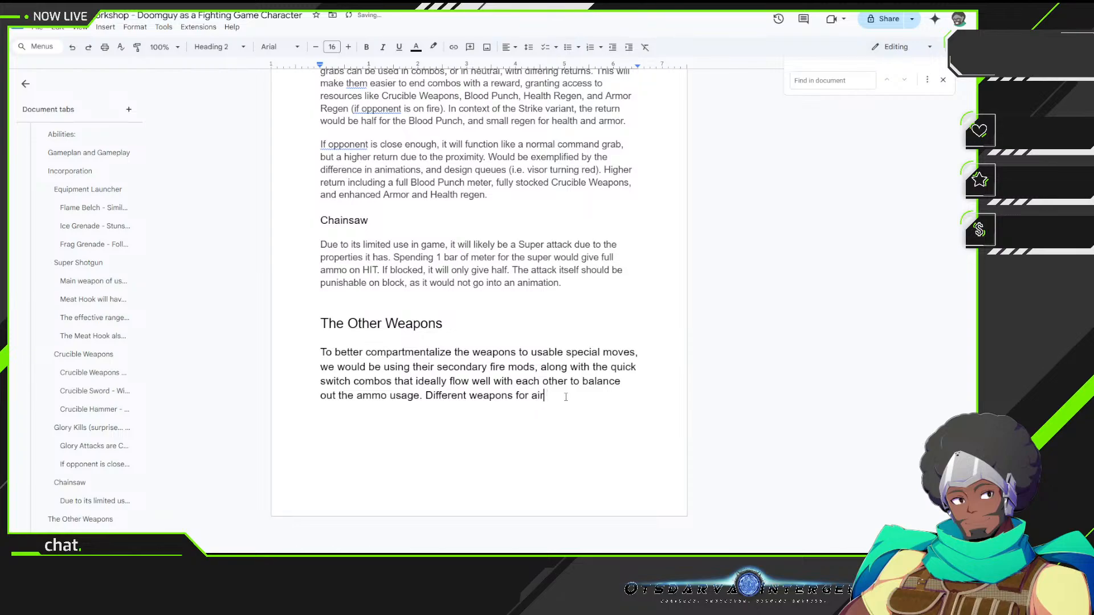
key("BackSpace")
key("BackSpace")
key("BackSpace")
key("BackSpace")
key("BackSpace")
key("BackSpace")
key("BackSpace")
key("BackSpace")
key("BackSpace")
key("BackSpace")
key("BackSpace")
key("BackSpace")
type("weapon mods for air and ground")
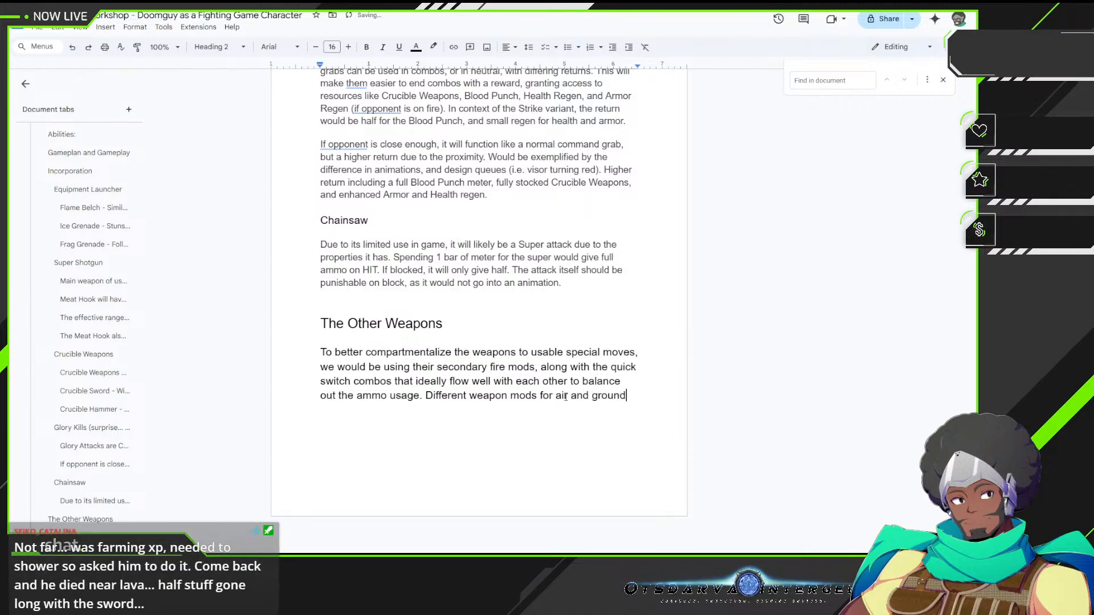
type(" instances")
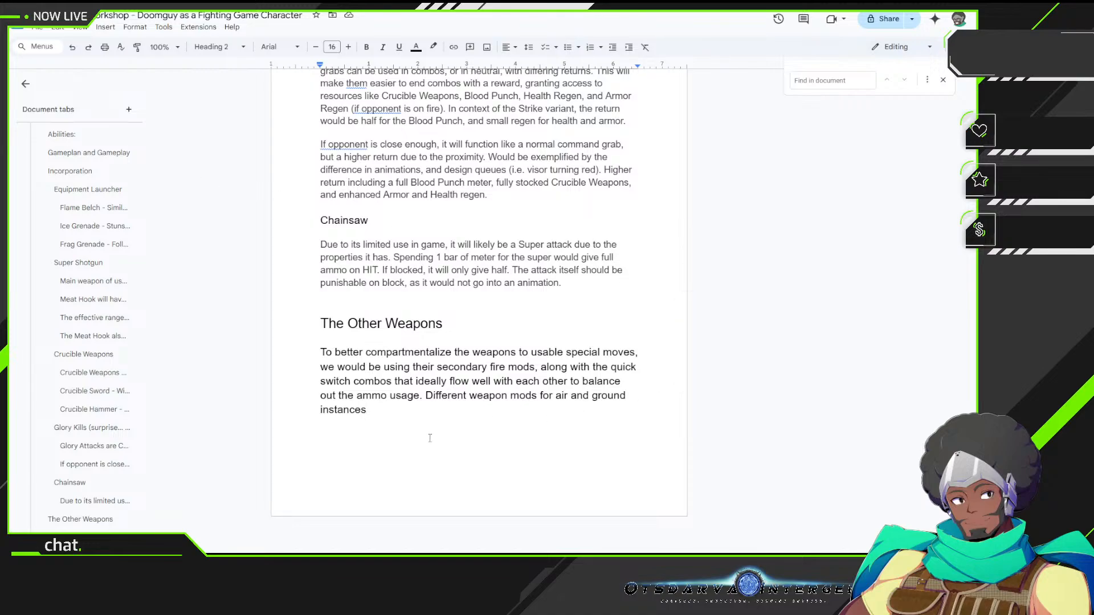
double_click(417, 416)
left_click(417, 416)
type(".")
Step: Below that paragraph, add a Heading 3 line reading "Aerial Mod Combos - Full Auto > Plasma Wave"
key("Return")
left_click(219, 47)
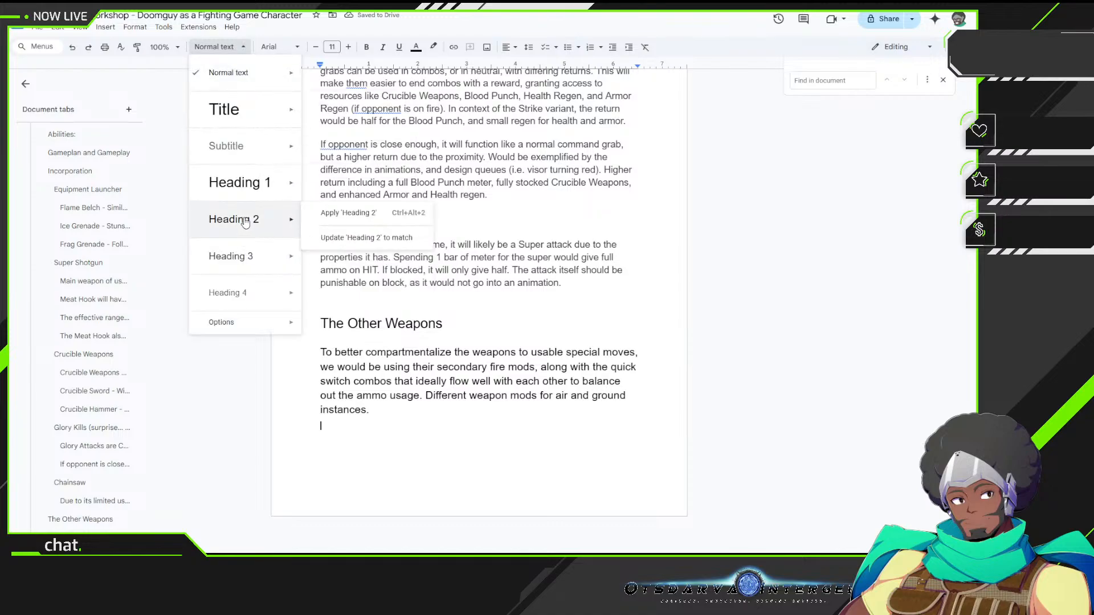
left_click(261, 263)
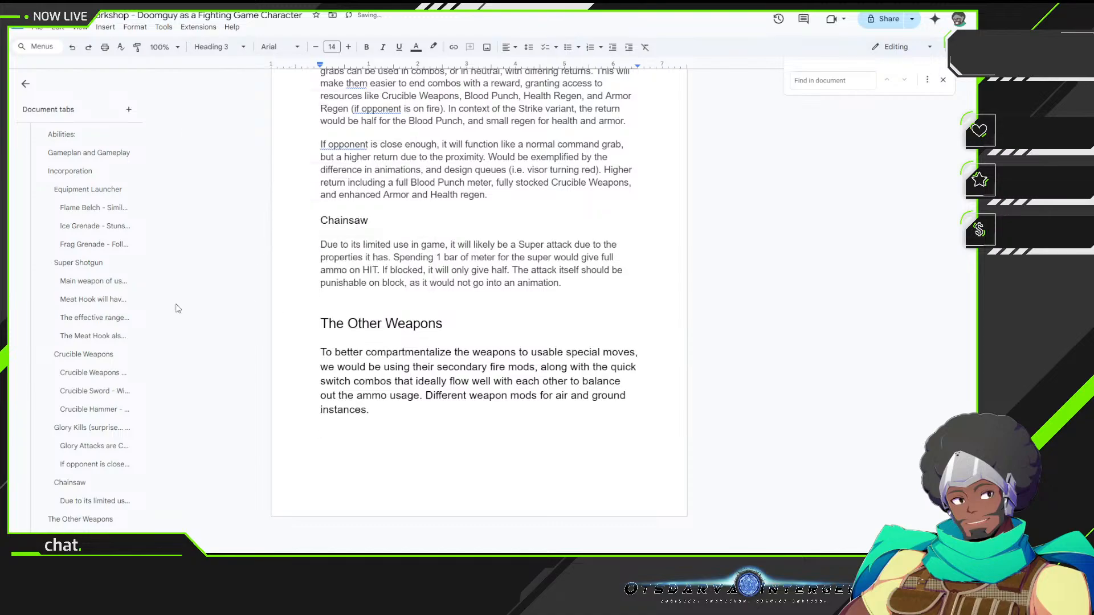
type("Aerial:")
key("BackSpace")
key("BackSpace")
type("Mode")
key("BackSpace")
type("s")
key("BackSpace")
type("Combos")
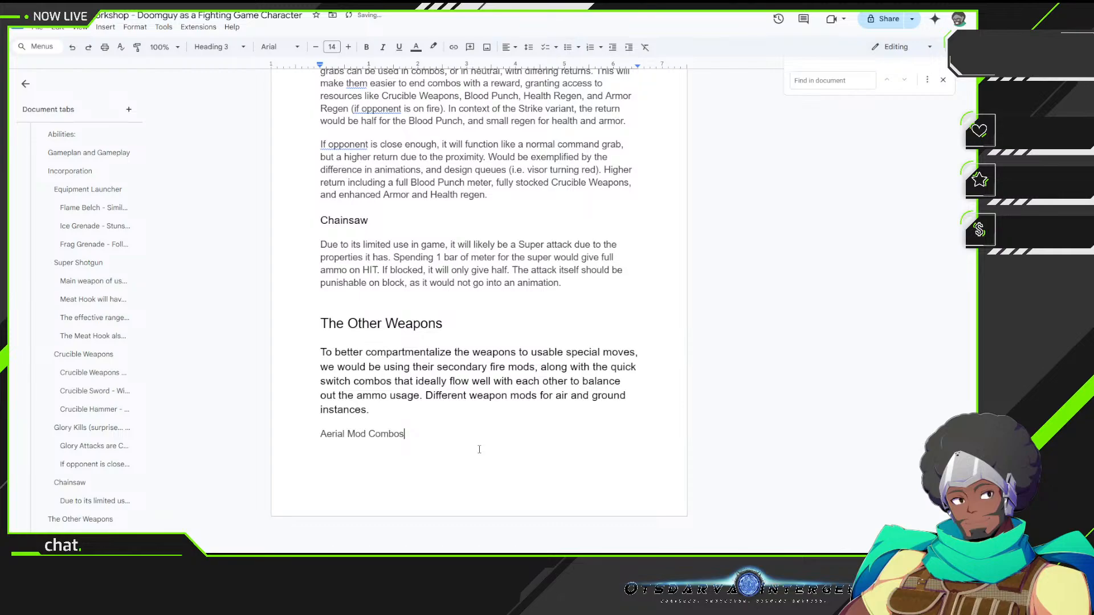
type(" - Full Auto > Plasma Wave")
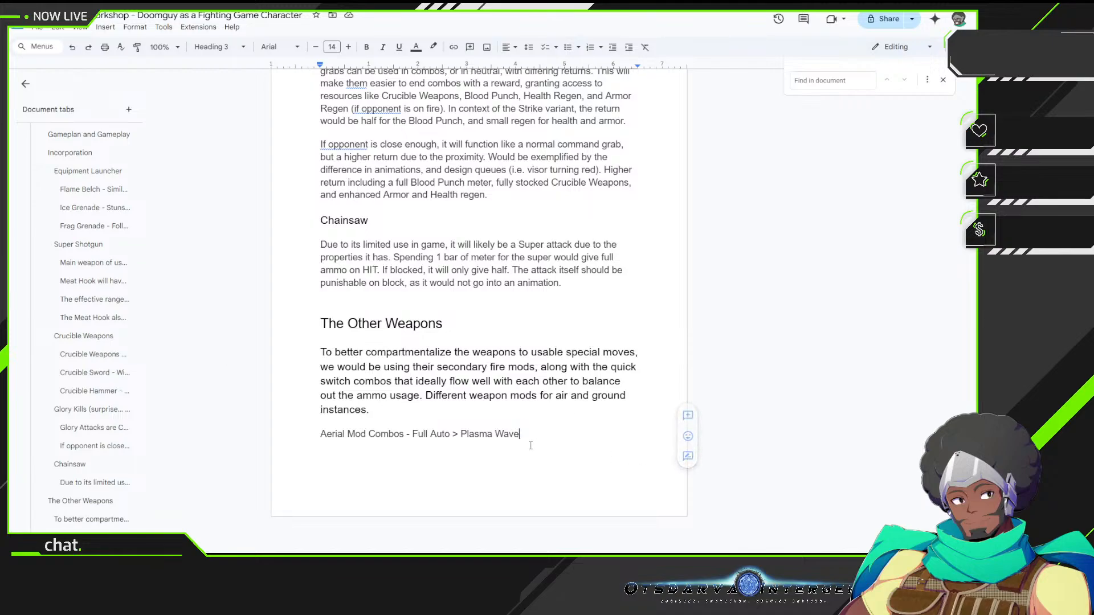
Step: Replace "Plasma Wave" in the Aerial Mod Combos line with "Heat Blast /" and change the separator before it to ">>"
key("BackSpace")
key("BackSpace")
key("BackSpace")
key("BackSpace")
key("BackSpace")
key("BackSpace")
key("BackSpace")
key("BackSpace")
key("BackSpace")
key("BackSpace")
key("BackSpace")
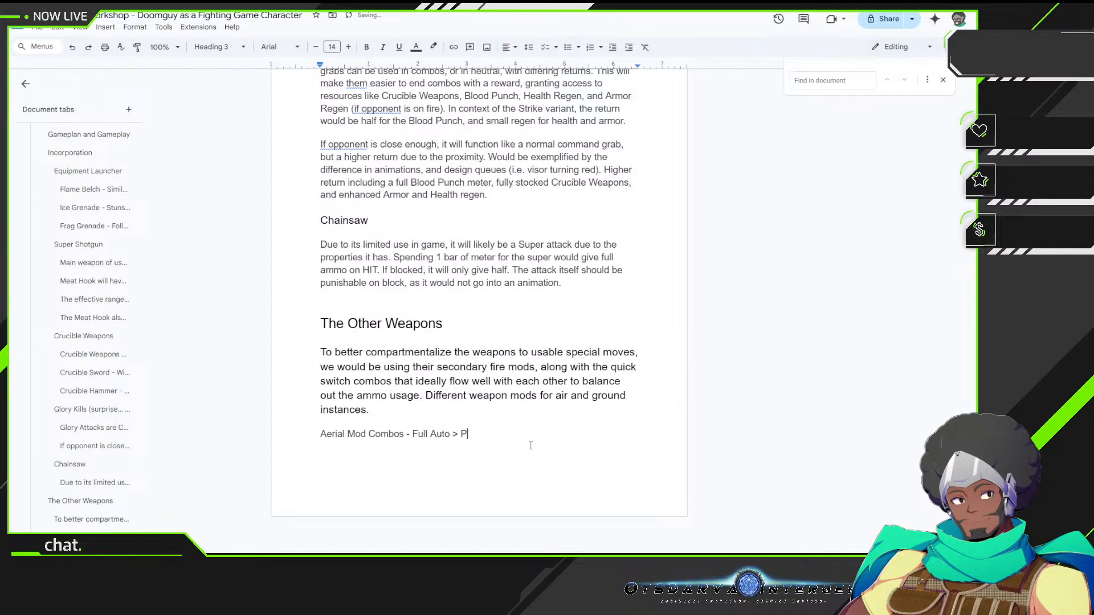
type("Heat Blast /")
key("BackSpace")
left_click(458, 434)
type(">")
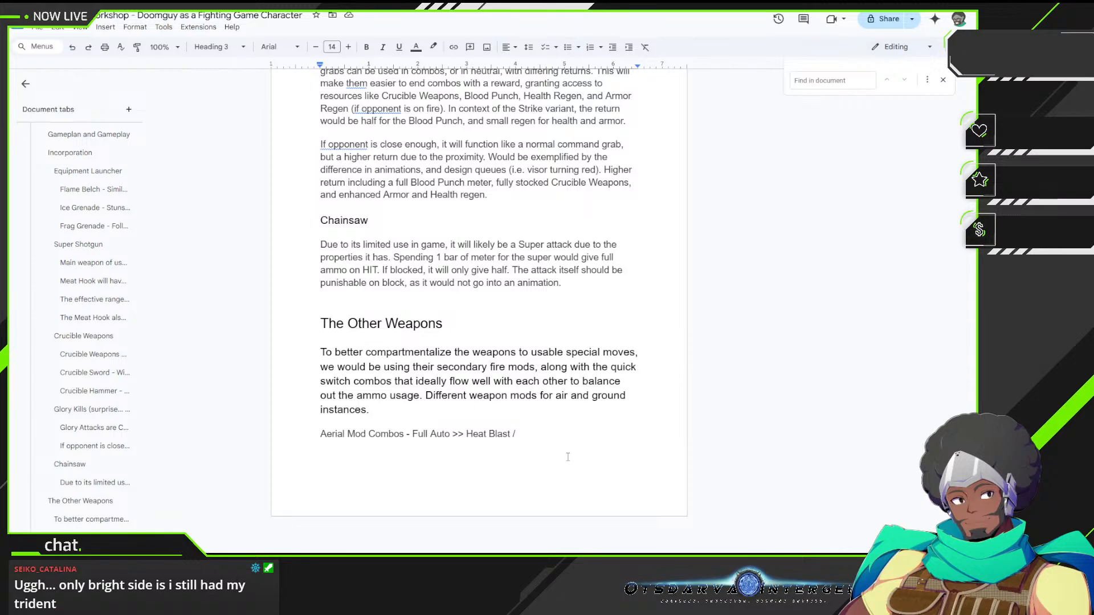
Step: Add "Precision" after the slash at the end of the Aerial Mod Combos line
double_click(532, 434)
left_click(532, 434)
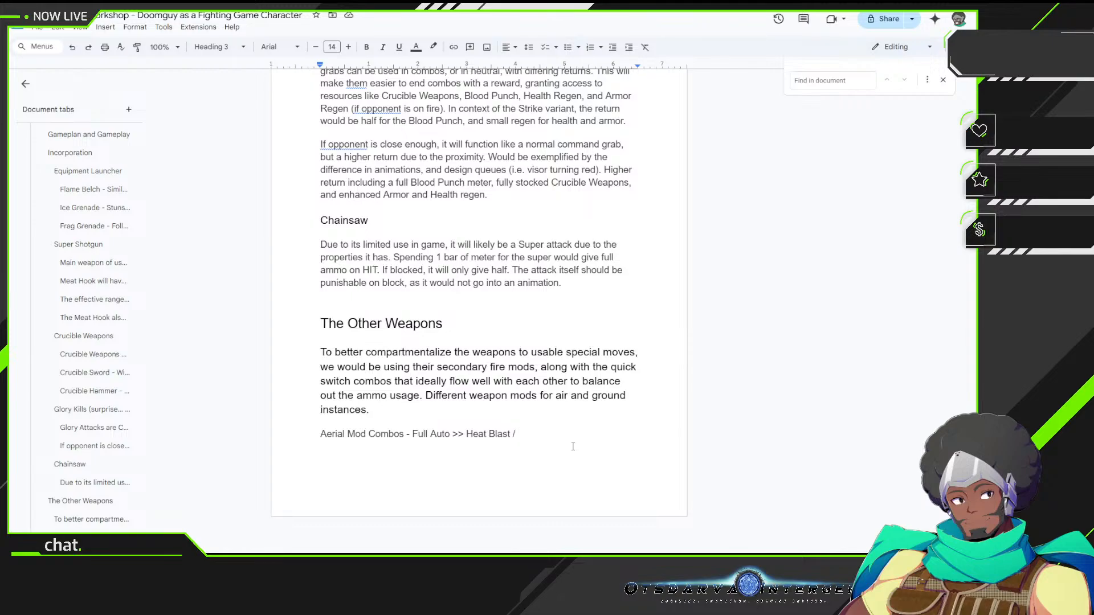
type("Precision")
key("BackSpace")
Step: Insert "(Light)" after "Heat Blast" in the Aerial Mod Combos line
key("Left")
key("Left")
key("Left")
key("Left")
key("Left")
key("Left")
key("Left")
key("Left")
key("Left")
key("Left")
key("Left")
key("Left")
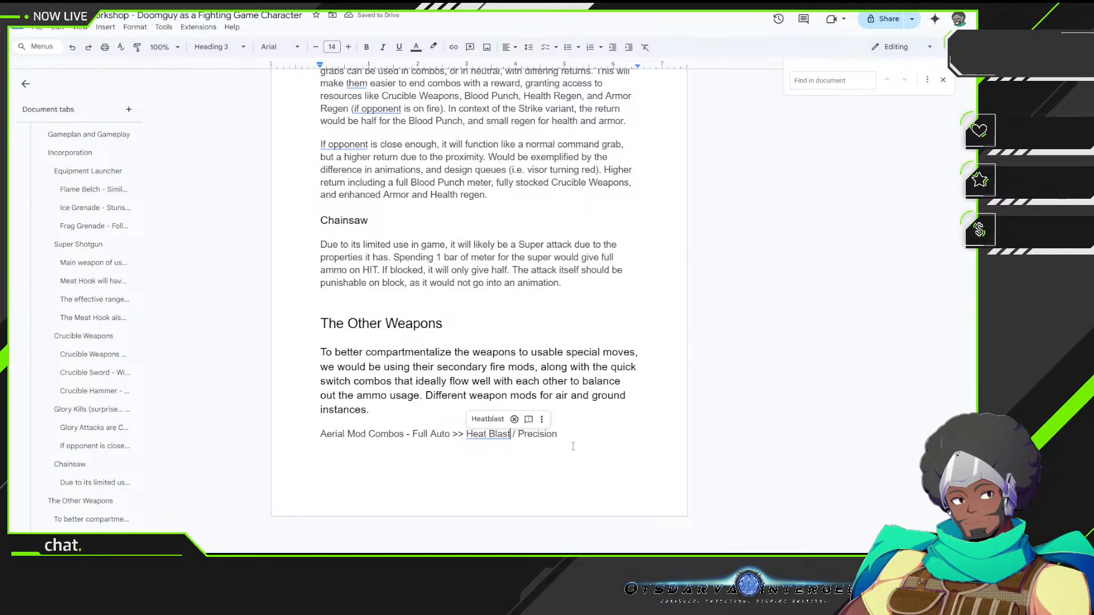
type("(Light")
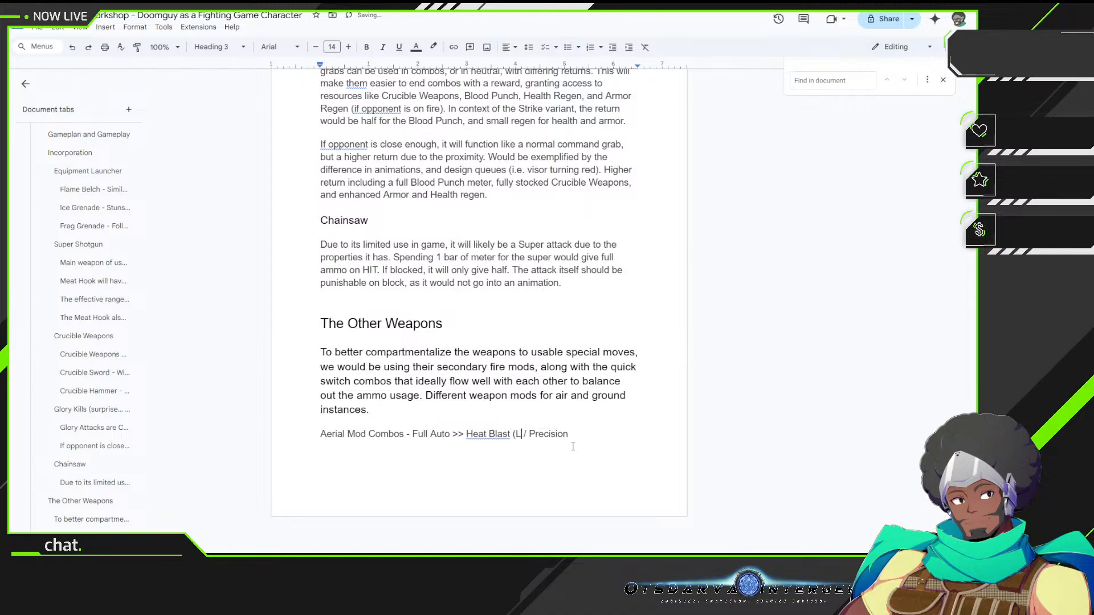
type(")")
Step: Continue the end of the Aerial Mod Combos line with "Bolt >> Arbalest (Medium) / Mobile Turret >>"
key("End")
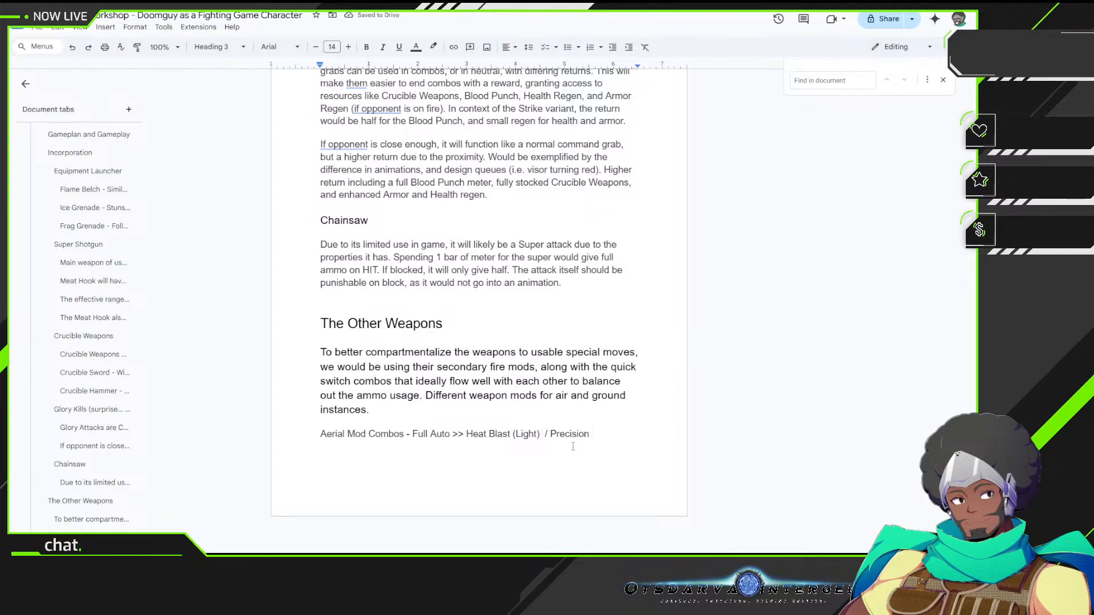
type("Bolt >>")
type("Arba")
type("(med")
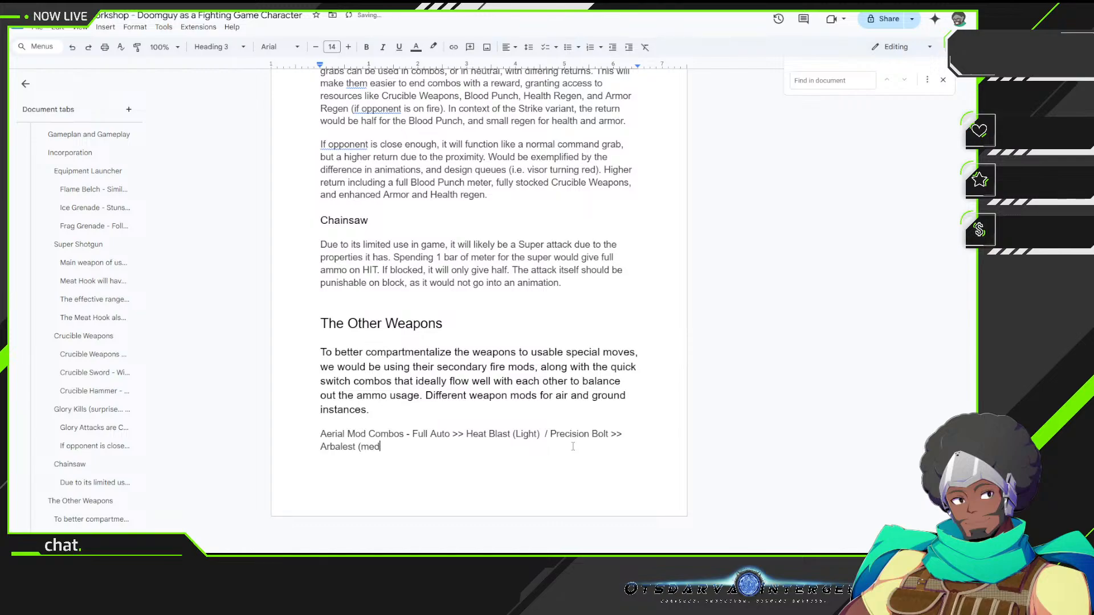
key("BackSpace")
key("BackSpace")
key("BackSpace")
type("Medium)")
key("BackSpace")
type("/ Mobile Turret >>")
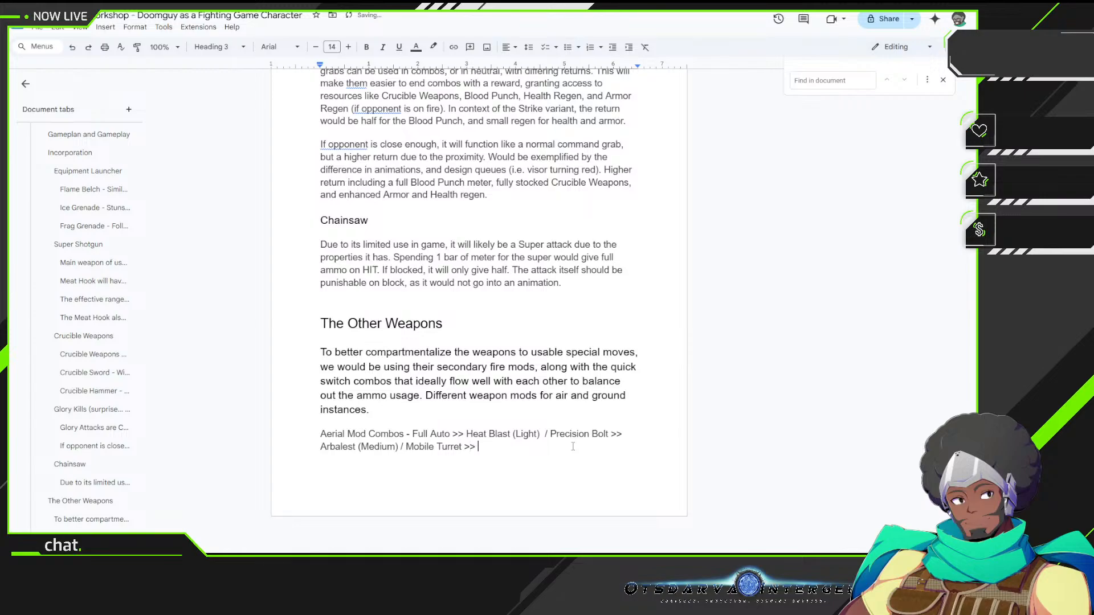
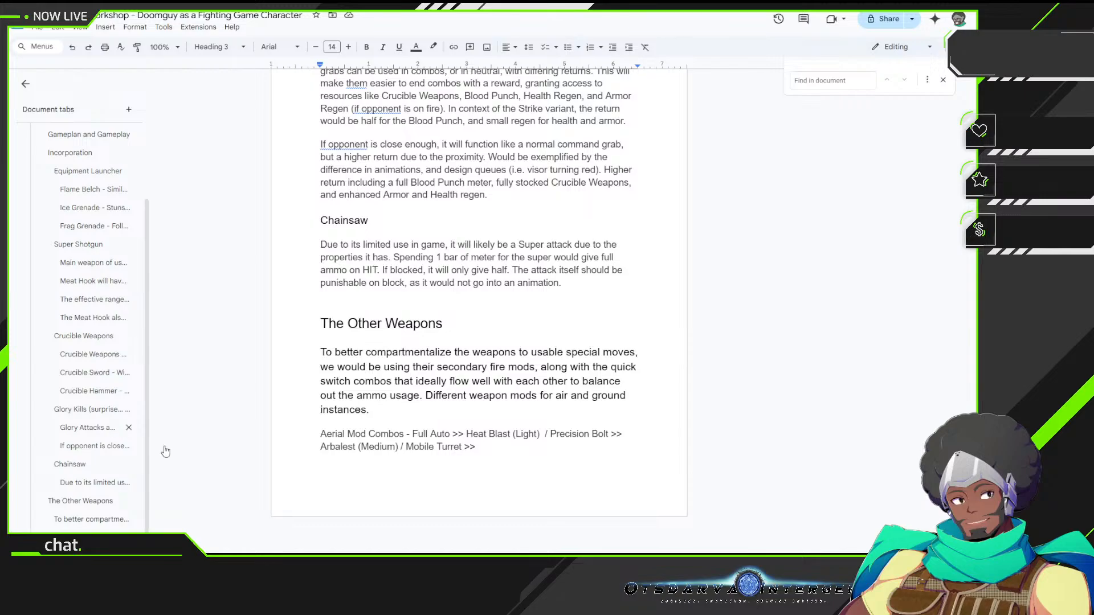
Step: Insert "(3-shot)" after "Full Auto" in the Aerial Mod Combos line
double_click(530, 460)
left_click(525, 454)
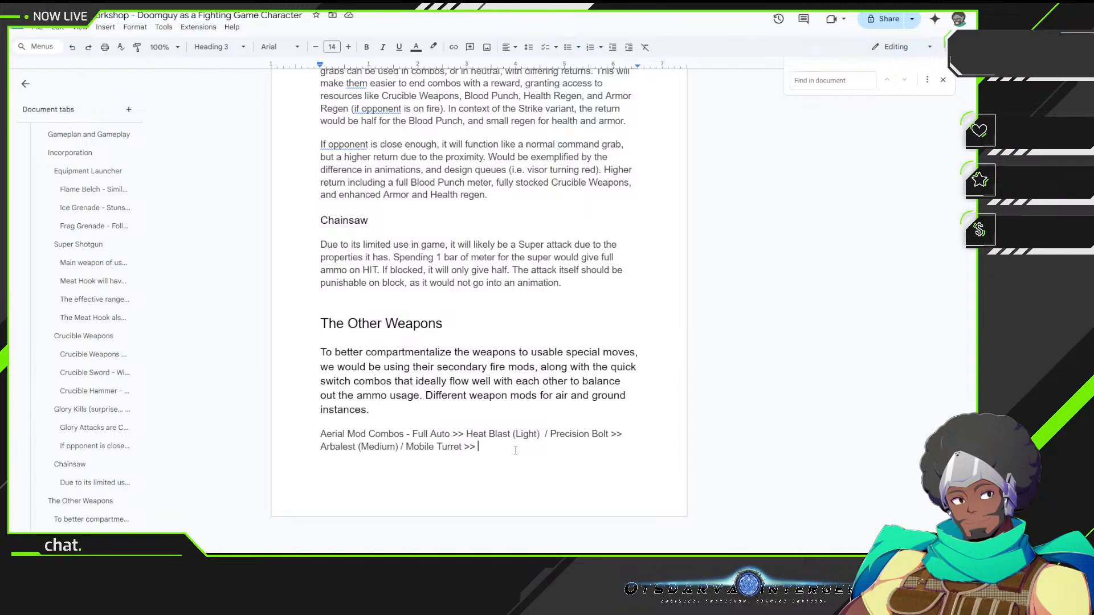
left_click(453, 431)
type("(3-shot")
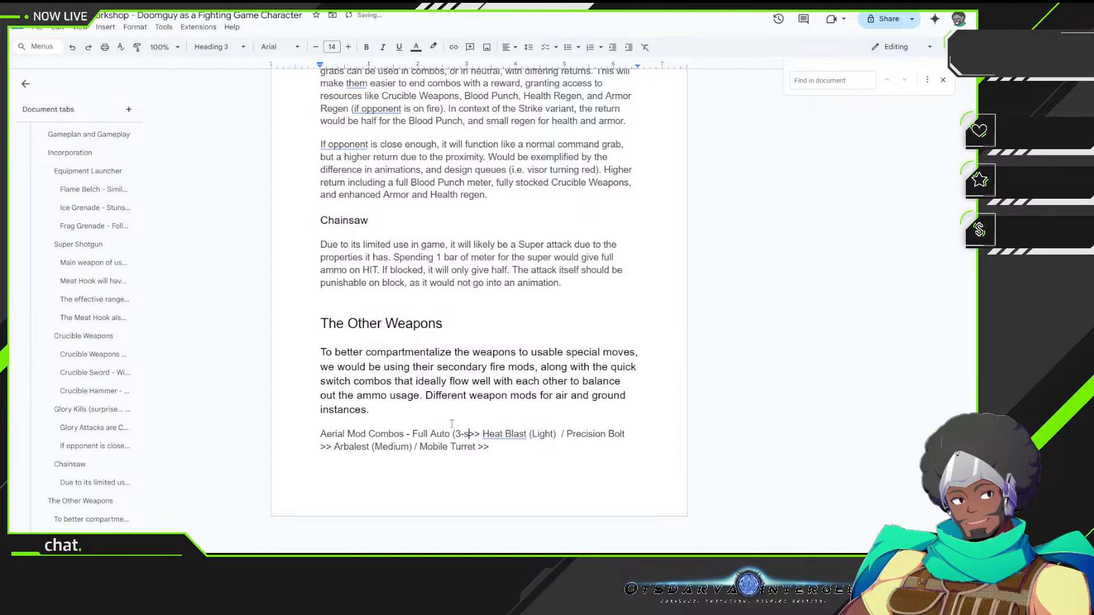
type(")")
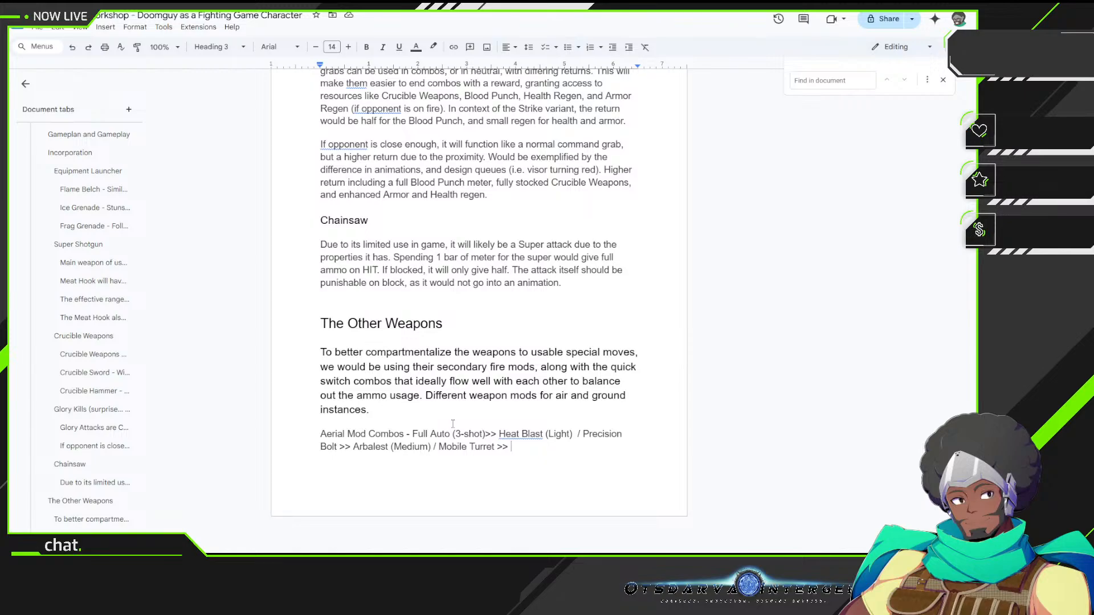
Step: Delete "/ Mobile Turret >>" from the end of the Aerial Mod Combos line
key("BackSpace")
key("BackSpace")
key("BackSpace")
key("BackSpace")
key("BackSpace")
key("BackSpace")
key("BackSpace")
key("BackSpace")
key("BackSpace")
key("BackSpace")
key("BackSpace")
key("BackSpace")
key("BackSpace")
key("BackSpace")
key("BackSpace")
key("BackSpace")
key("BackSpace")
key("BackSpace")
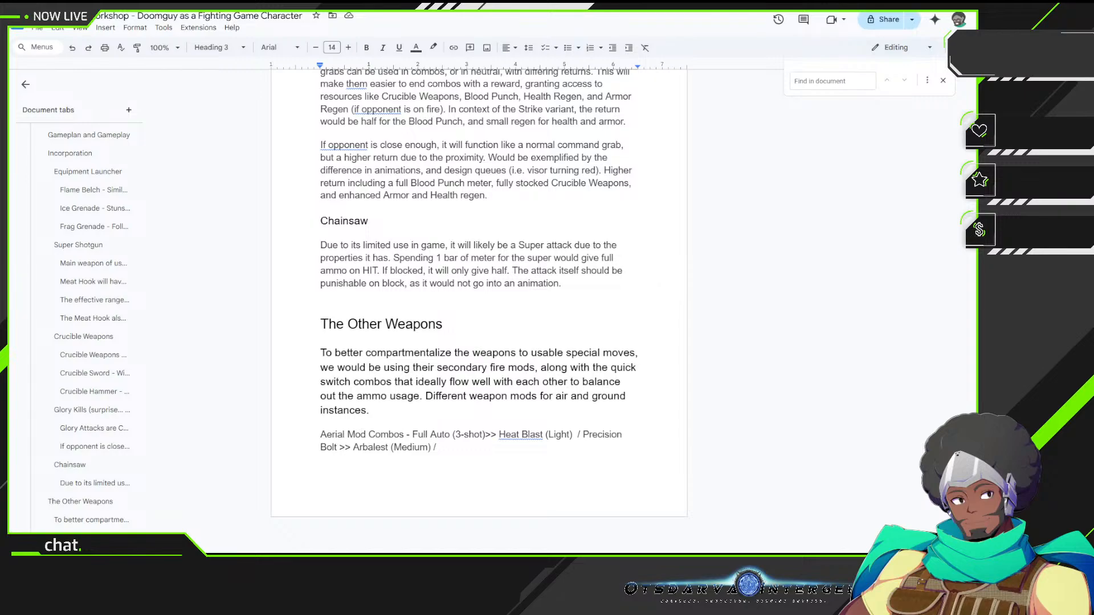
double_click(446, 450)
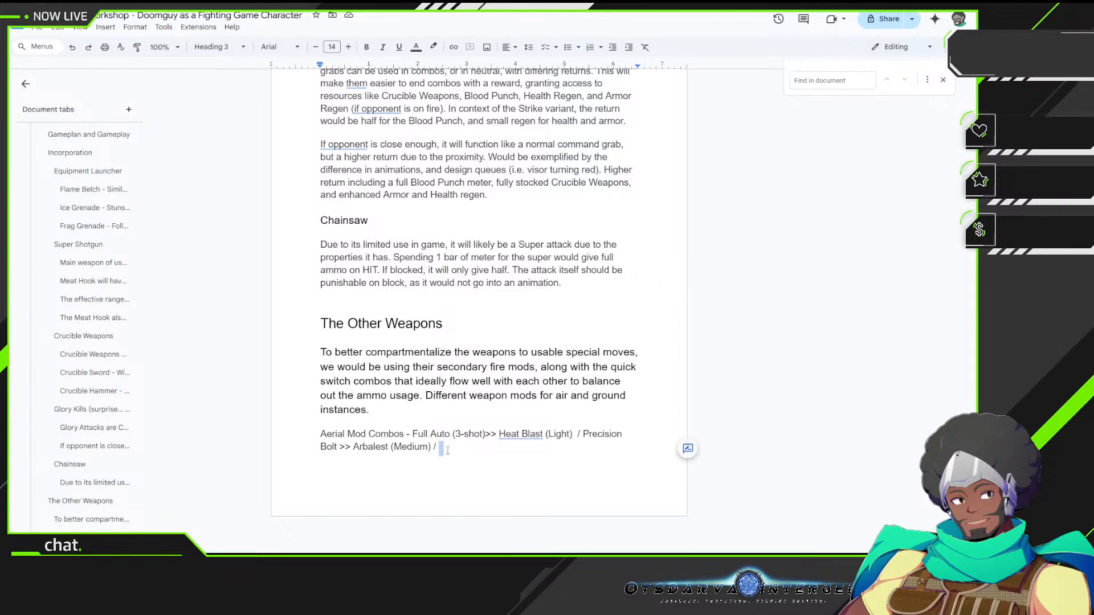
left_click(448, 451)
key("BackSpace")
key("BackSpace")
Step: Below the aerial line, add a Heading 3 line reading "Ground Mod Combos - Sticky Bombs (3 shot) >> Microwave Beam"
key("Return")
type("G")
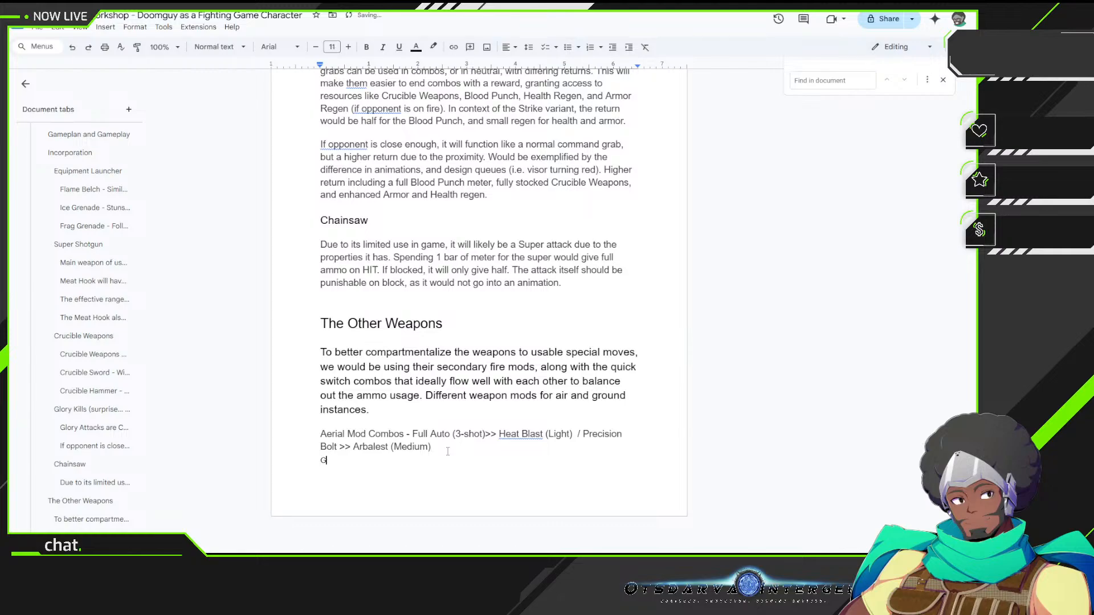
key("BackSpace")
left_click(218, 47)
mouse_move(243, 272)
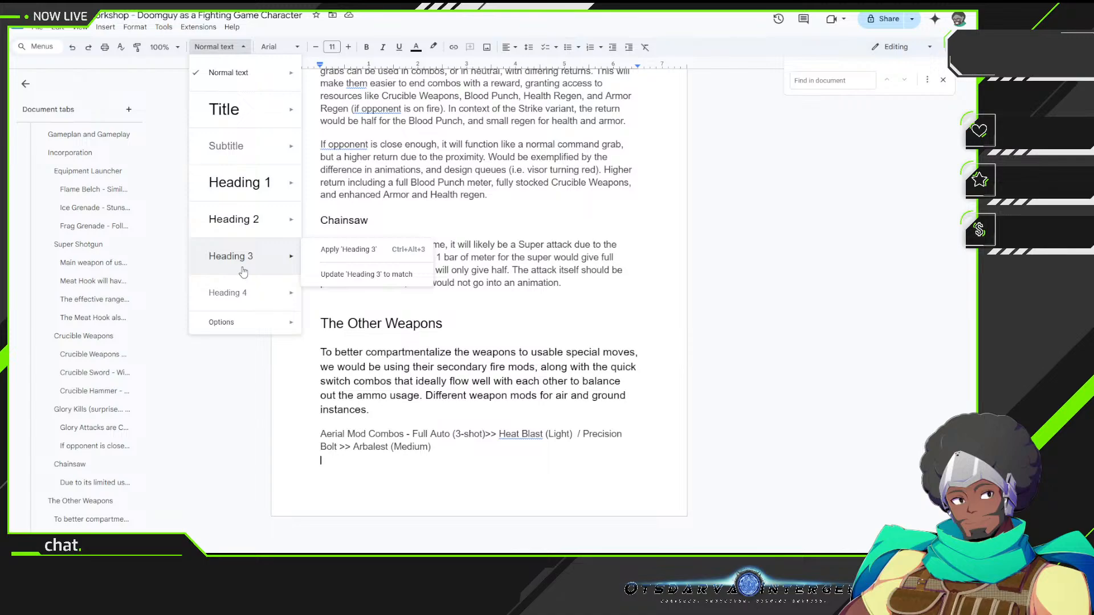
left_click(244, 271)
type("G")
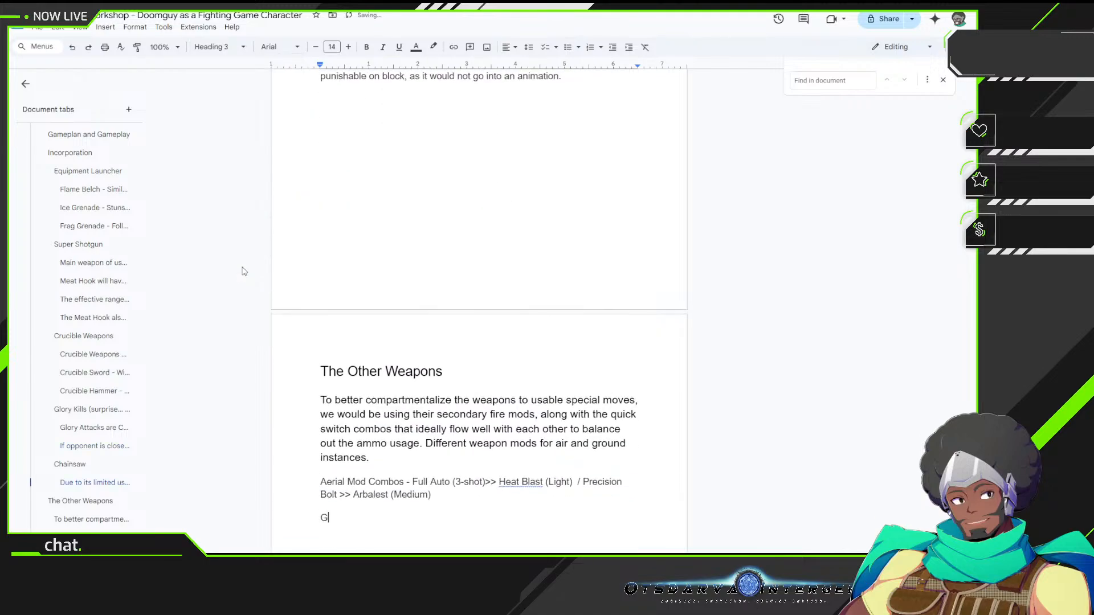
type("round Mod Combos")
type("- Sticky")
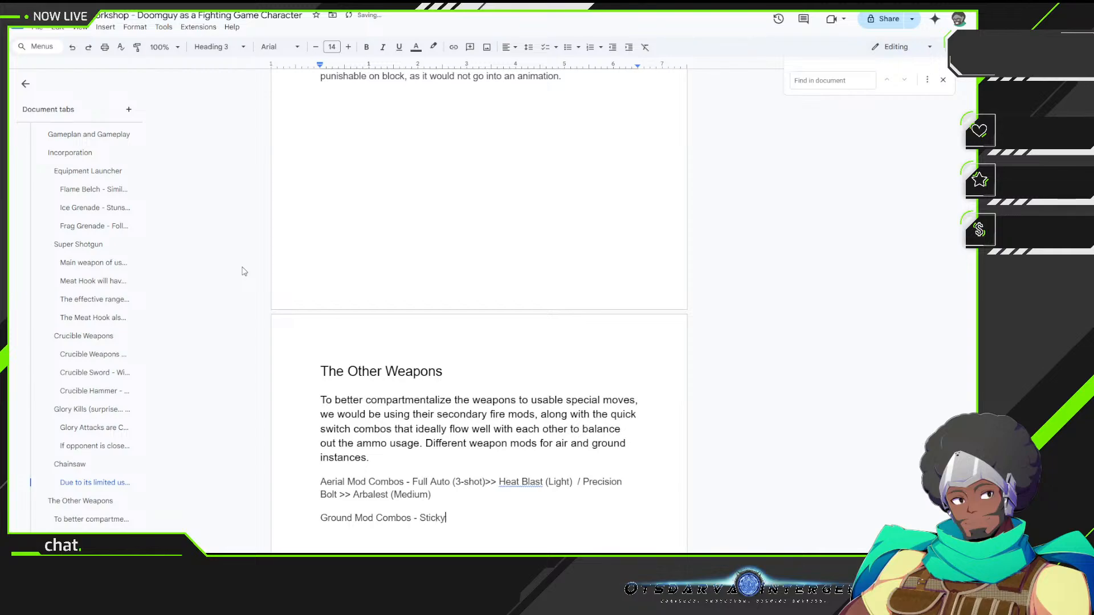
type(" Bombs (3 shot) >> Microwave Beam")
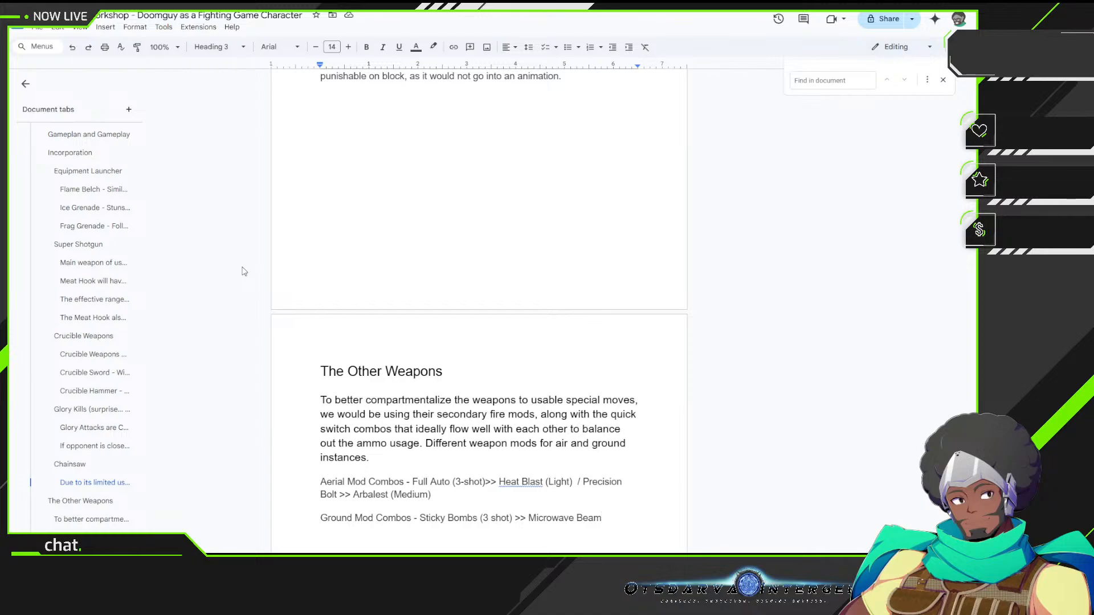
Step: Continue the Ground Mod Combos line with "(light) / Ballistic Missiles >> Lock-On Missiles (three-volley) (medium)"
type("(light) / Ballistic Mis")
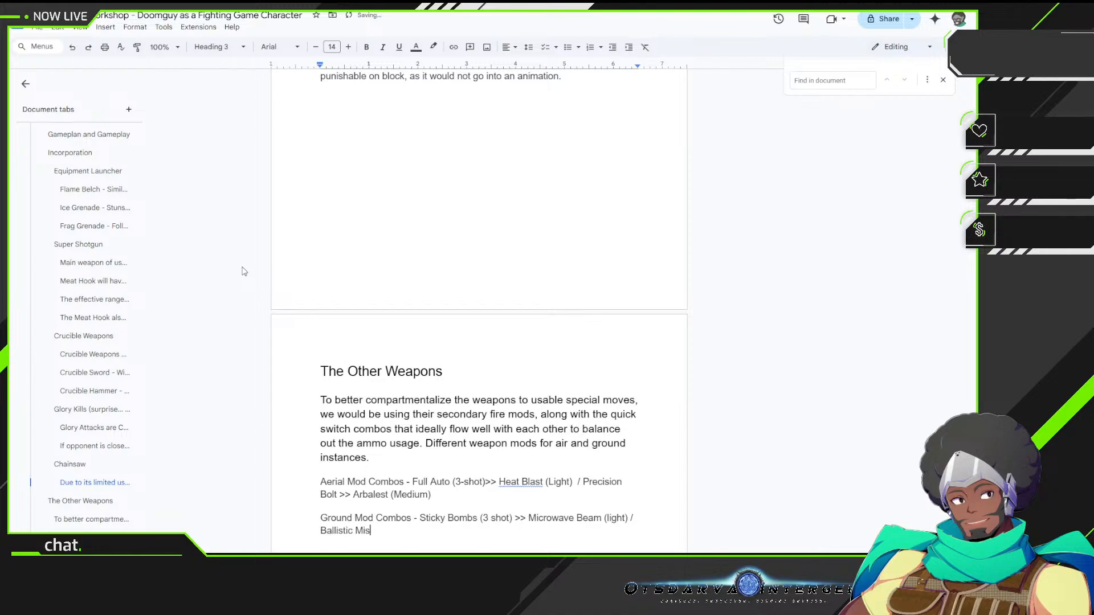
type("siles >> Lock-On Missiles")
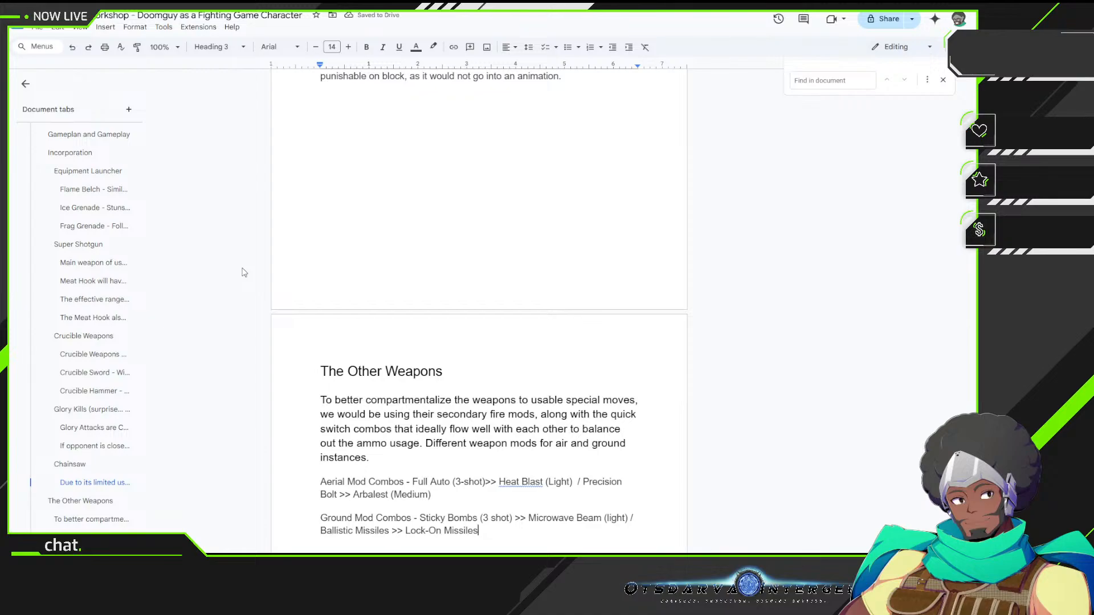
type(" (three-volley) (medium)")
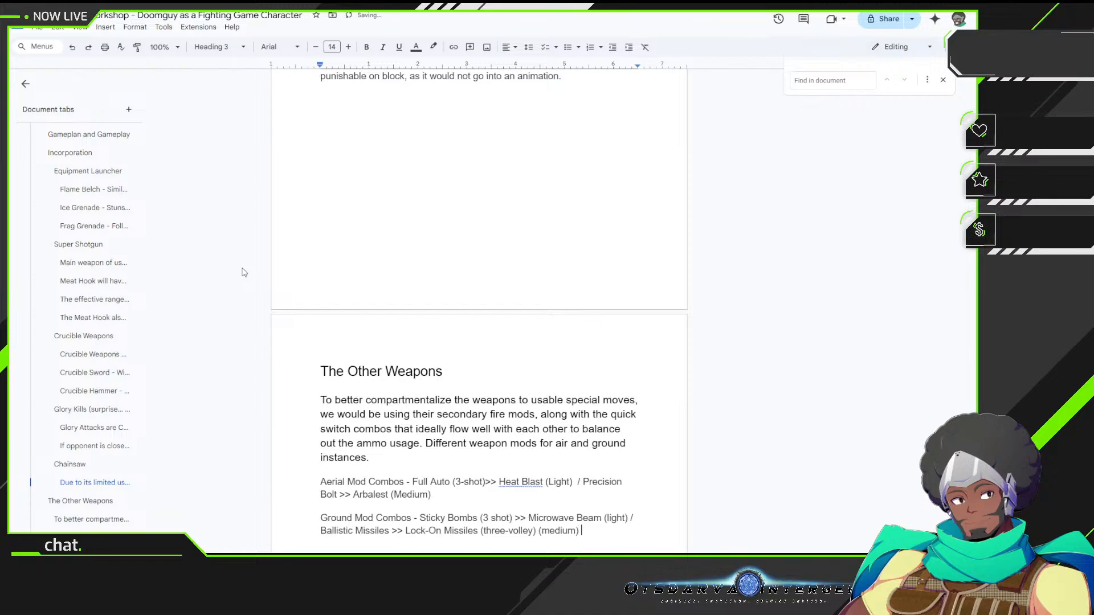
Step: Finish the Ground Mod Combos line with "/ Destroyer Blade >> Energy Shield (Heavy)"
type("/")
type("Destroyer Blade >> Energ")
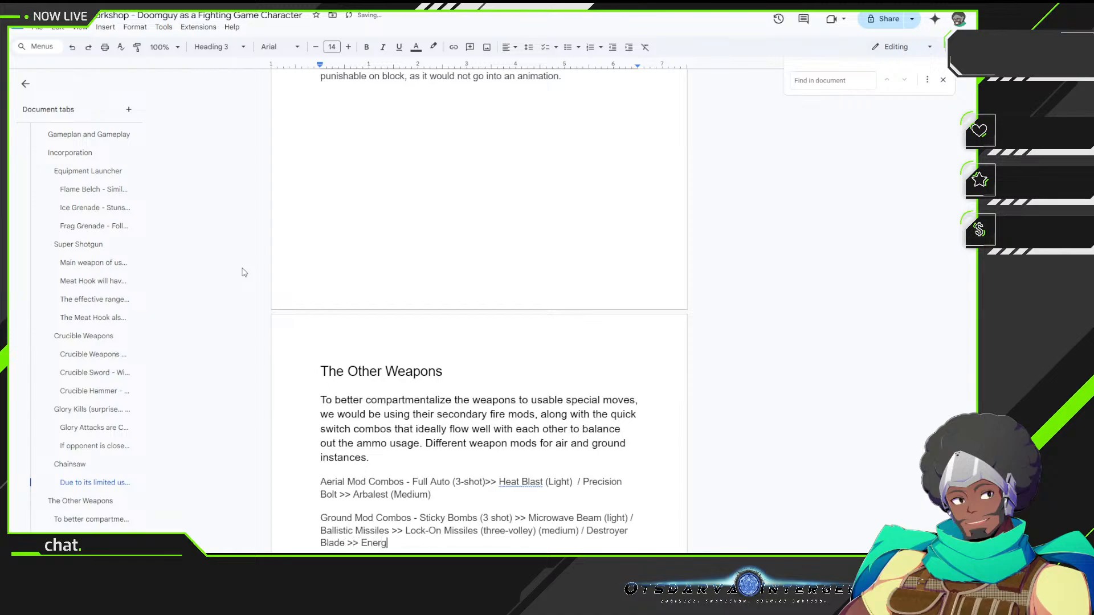
type("y Sheild")
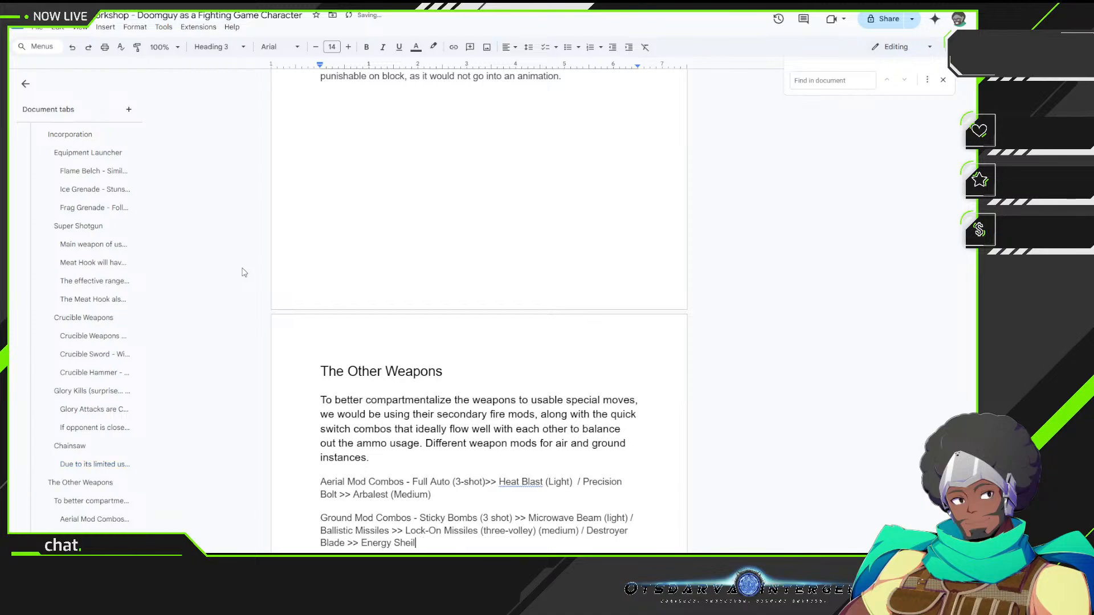
key("BackSpace")
key("BackSpace")
key("BackSpace")
type("ld")
type(" (Heavy)")
Step: Add a slash at the end of the aerial line and capitalize "Light" and "Medium" in the Ground Mod Combos line
type("/")
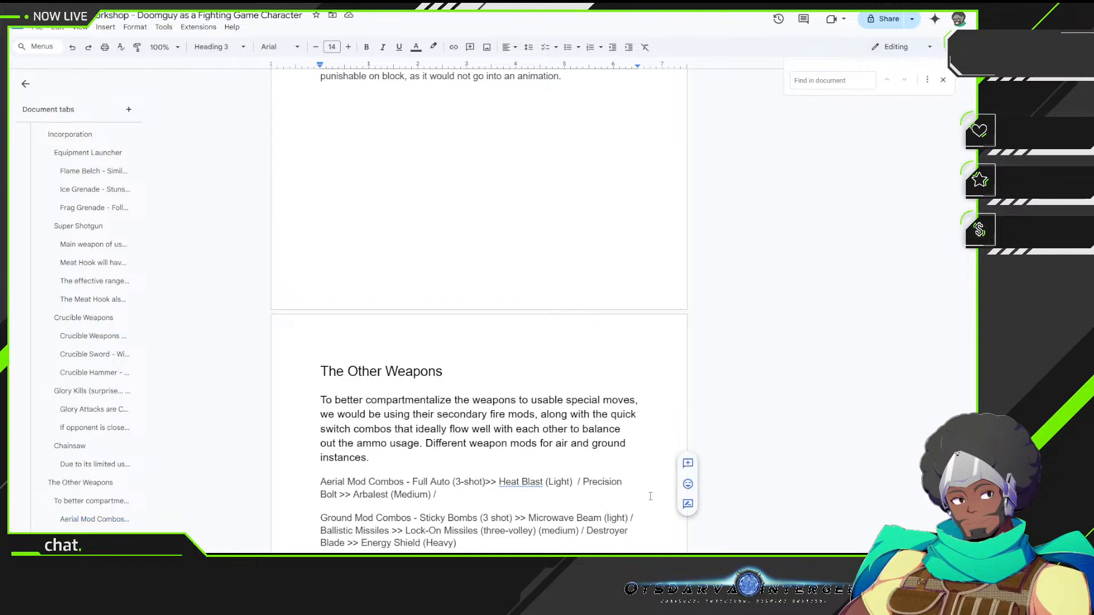
type("L")
key("Down")
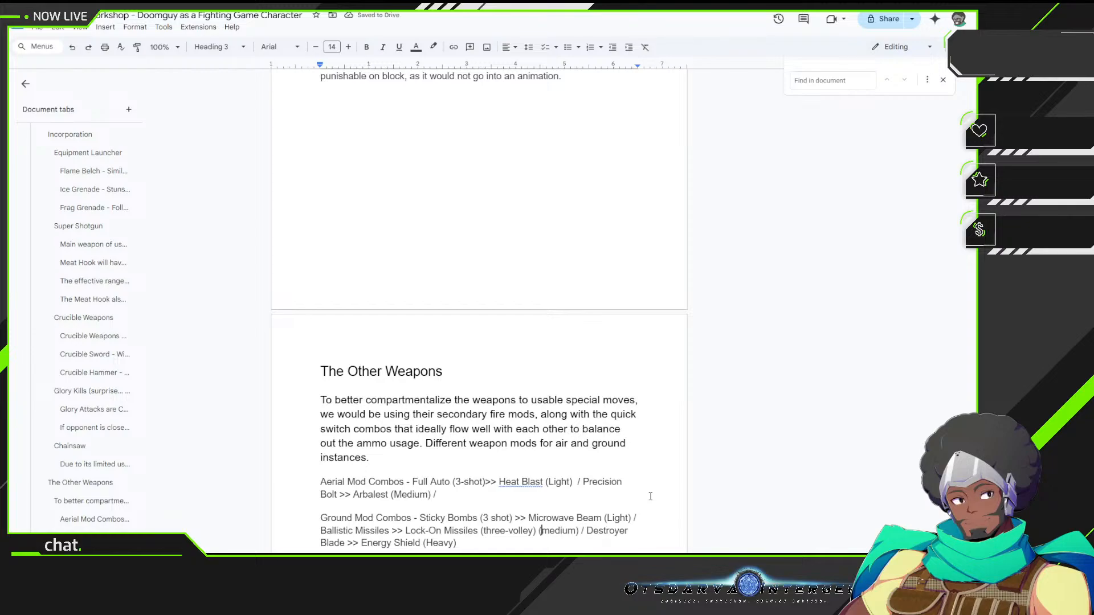
key("BackSpace")
type("M")
Step: Continue the Aerial Mod Combos line after the slash with "Mobile Turret >> Remote Detonation"
left_click(650, 496)
type("Mobile Turret")
type(">>")
type("Remote De")
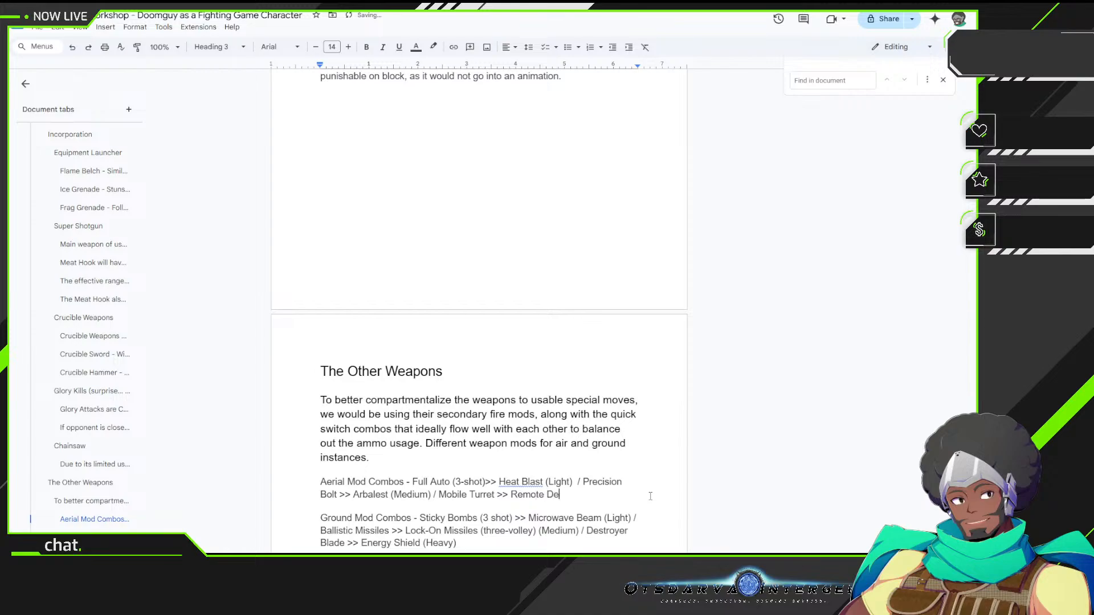
type("tonation")
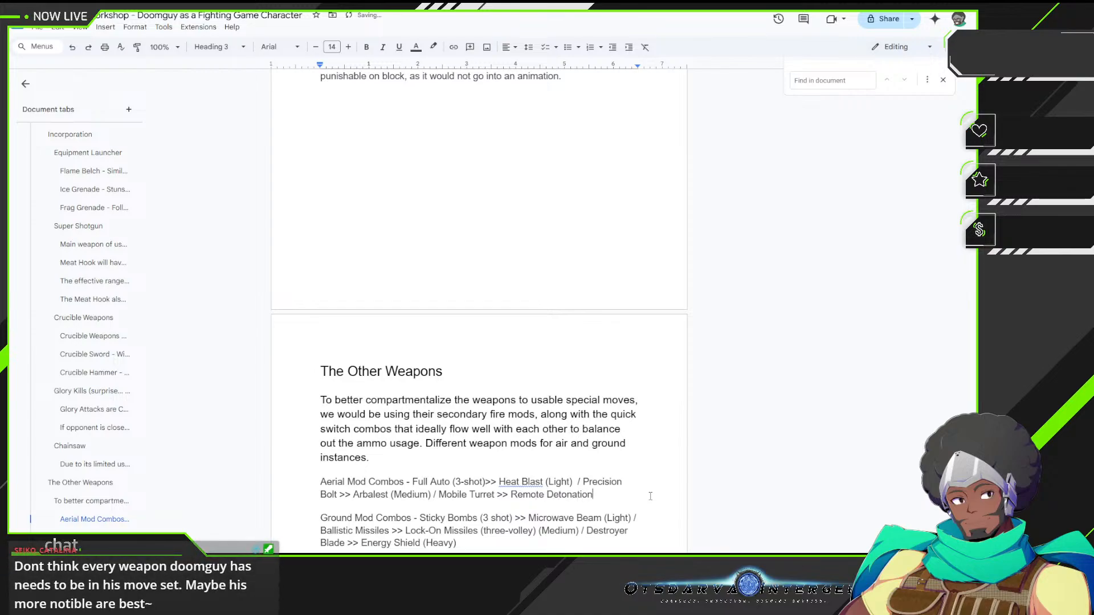
Step: Review the Glory Kills, Chainsaw and The Other Weapons sections of the document
scroll(715, 422, "down", 4)
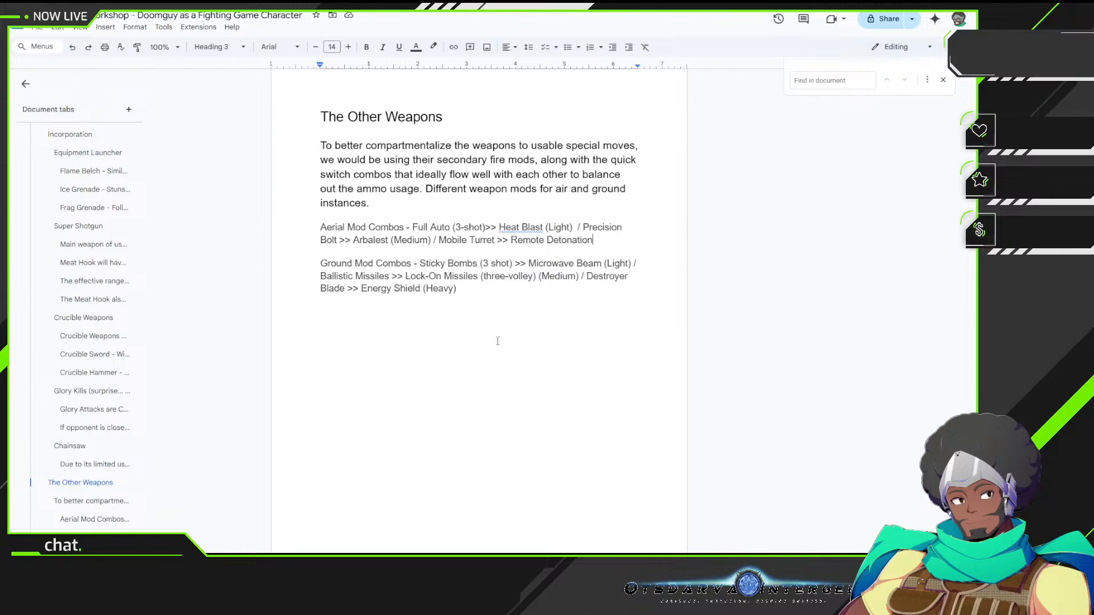
scroll(425, 297, "up", 10)
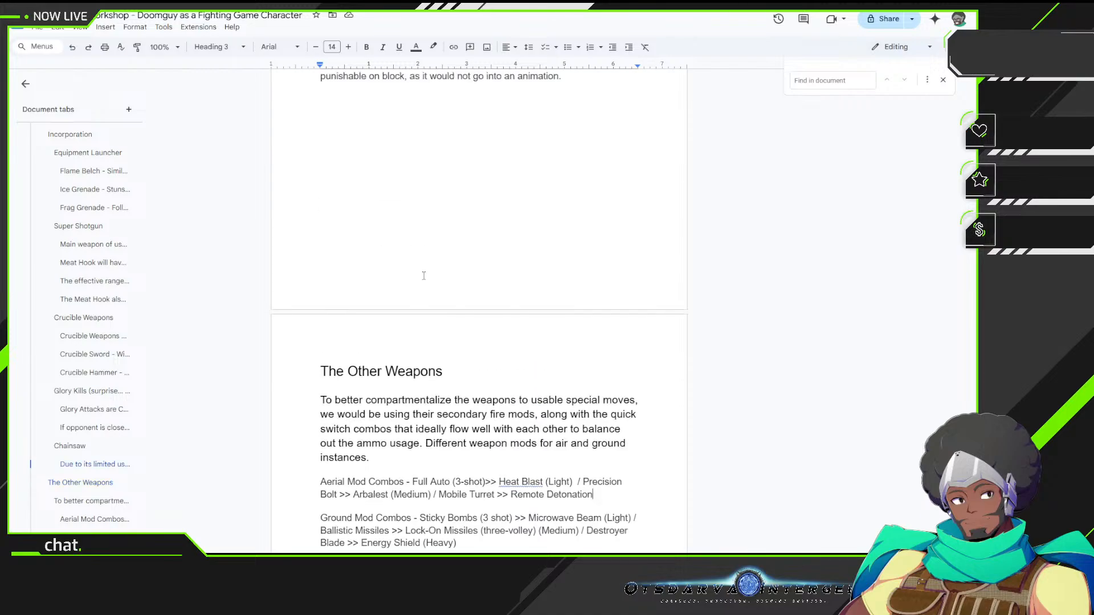
scroll(424, 273, "up", 4)
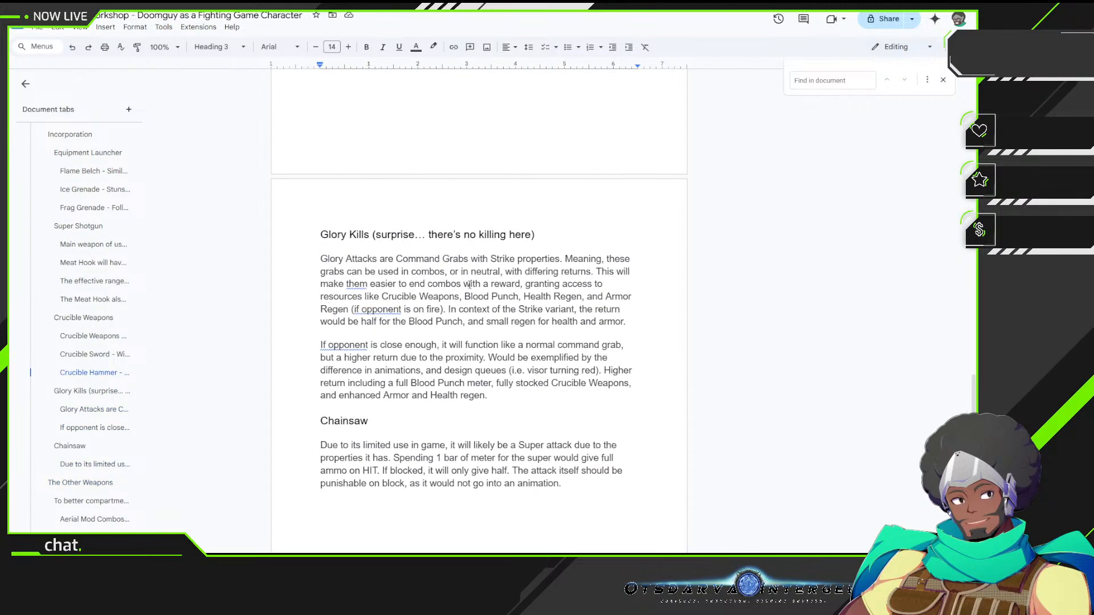
scroll(432, 242, "down", 5)
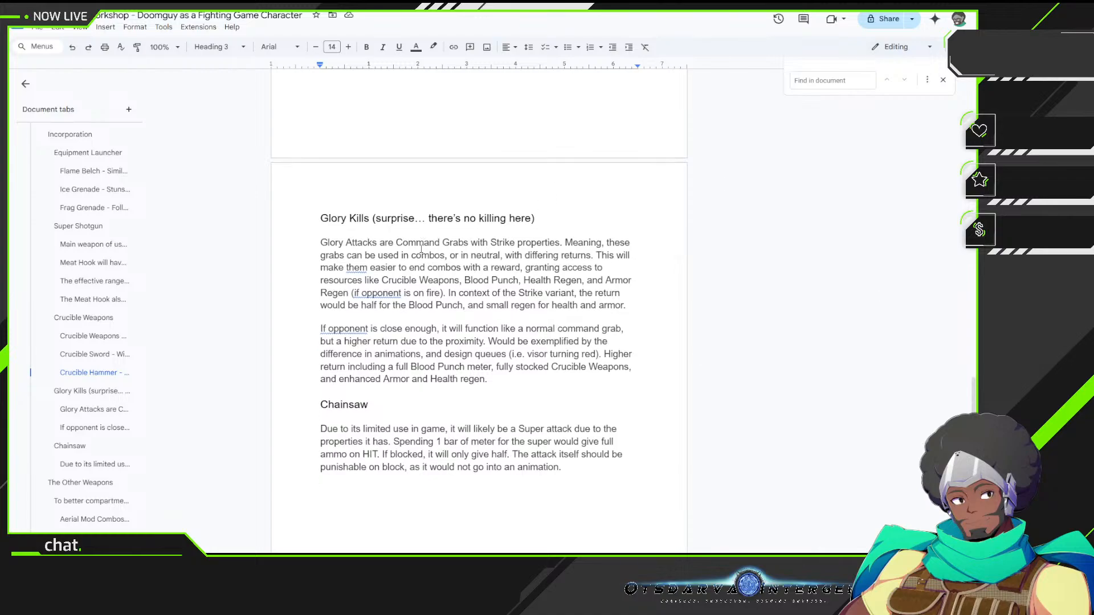
scroll(433, 242, "down", 7)
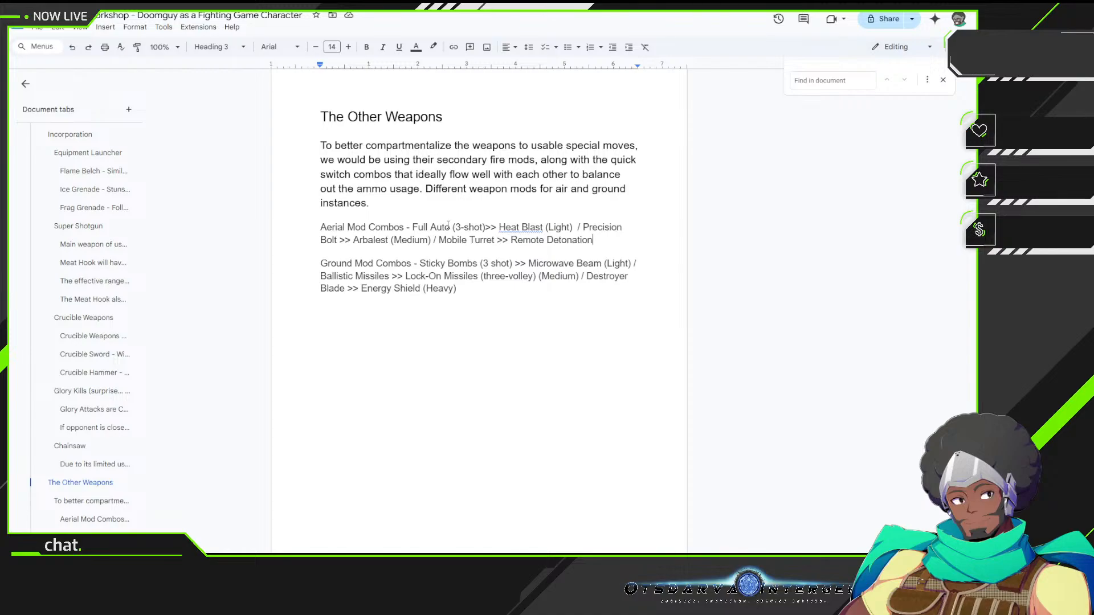
scroll(482, 229, "down", 1)
scroll(388, 395, "up", 4)
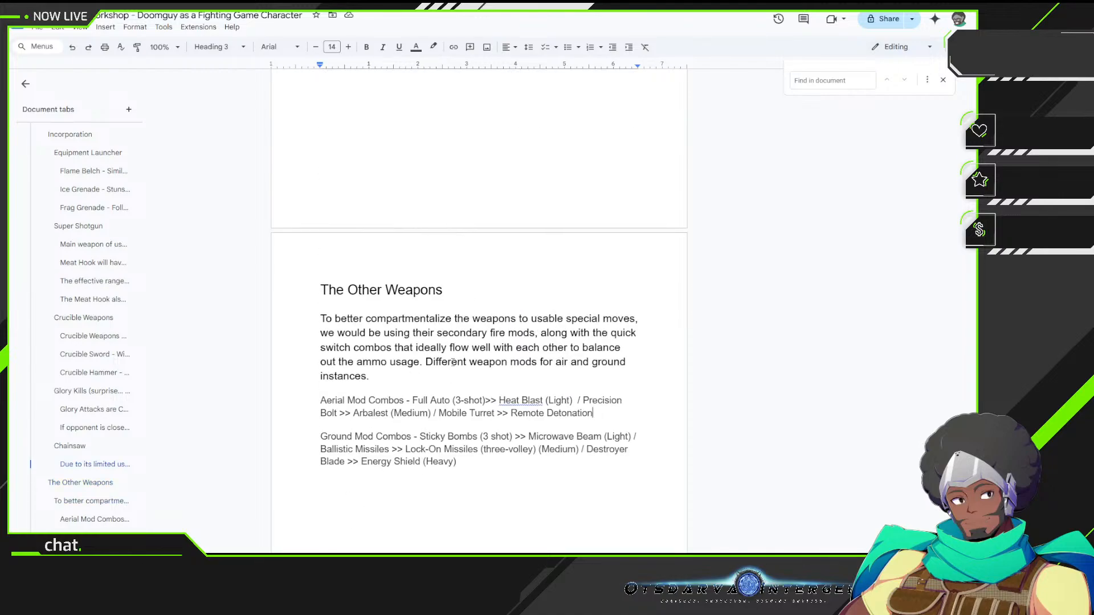
scroll(485, 329, "up", 7)
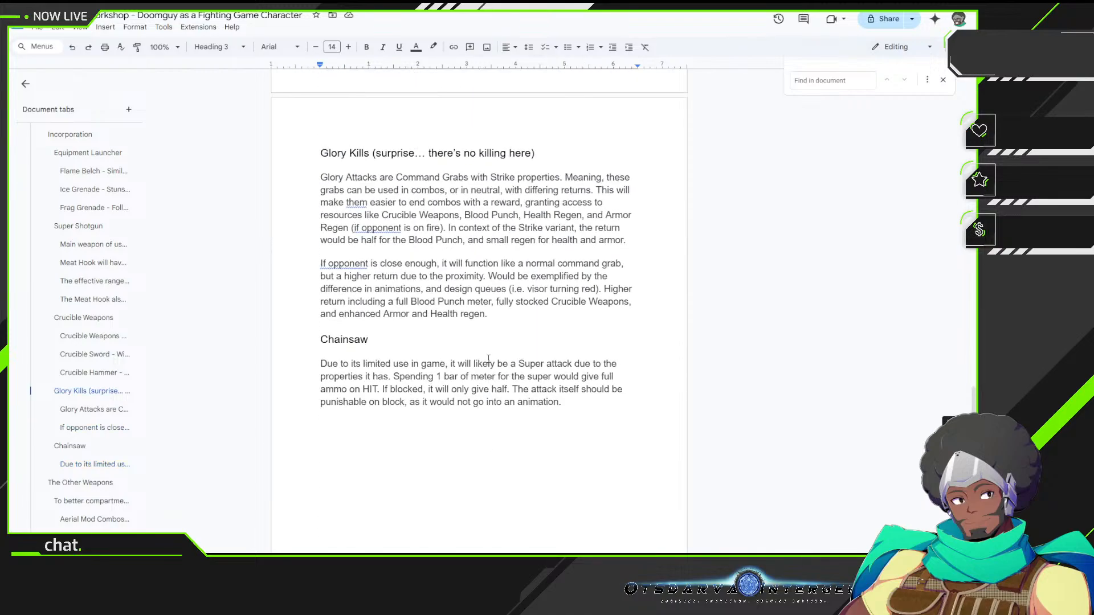
Step: Add a blank line below the Ground Mod Combos paragraph and close the find bar
scroll(493, 350, "down", 10)
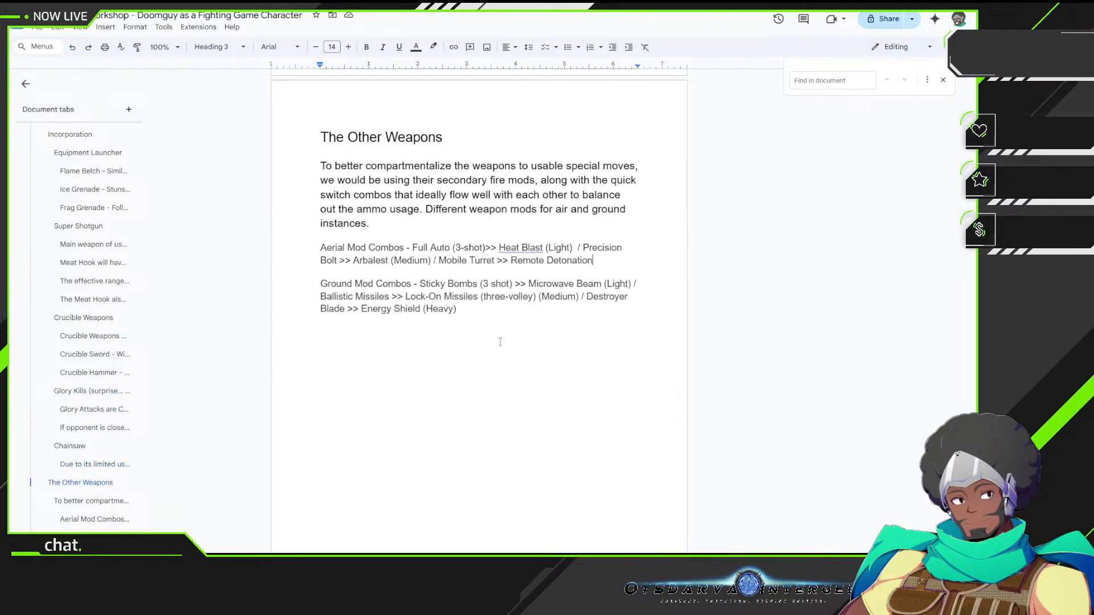
left_click(516, 225)
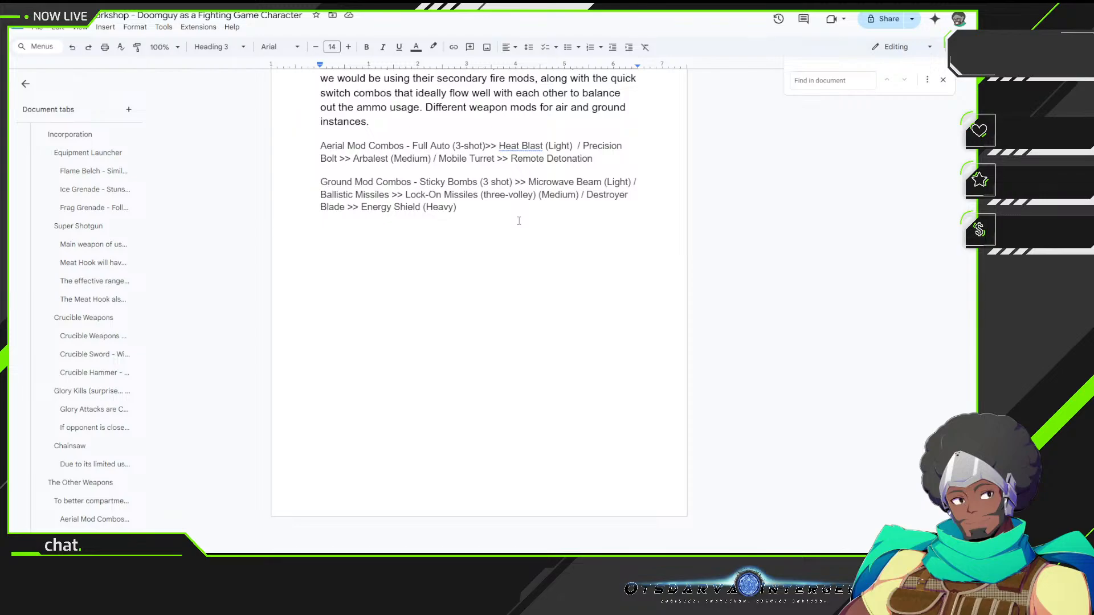
key("Return")
left_click(943, 80)
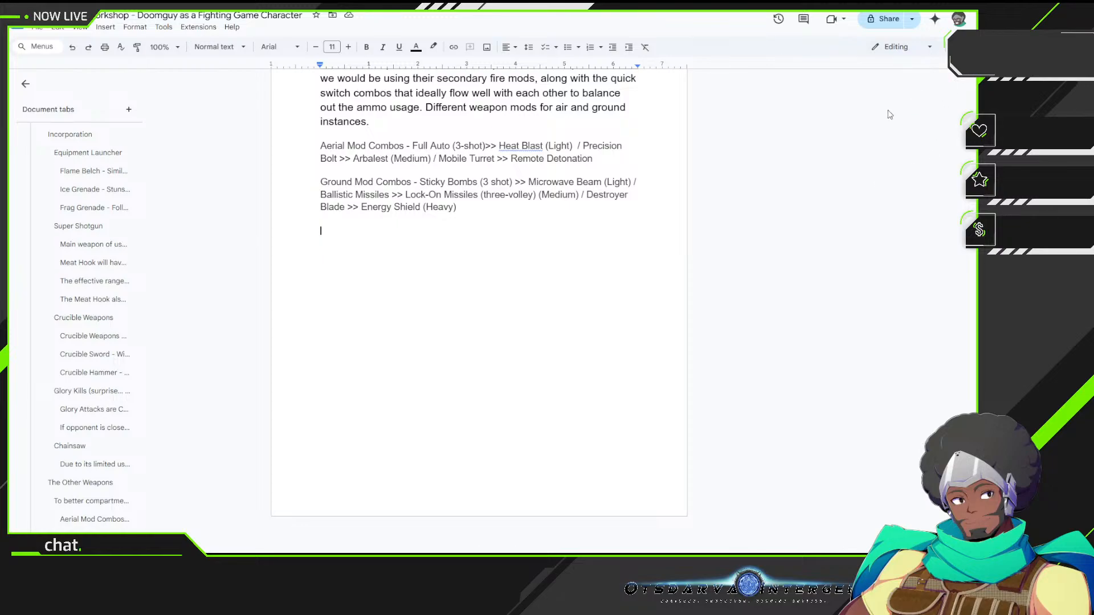
left_click(430, 239)
double_click(506, 247)
Step: Review the whole document from the Project DOOMGUY title page down to the end of The Other Weapons section
scroll(506, 231, "up", 20)
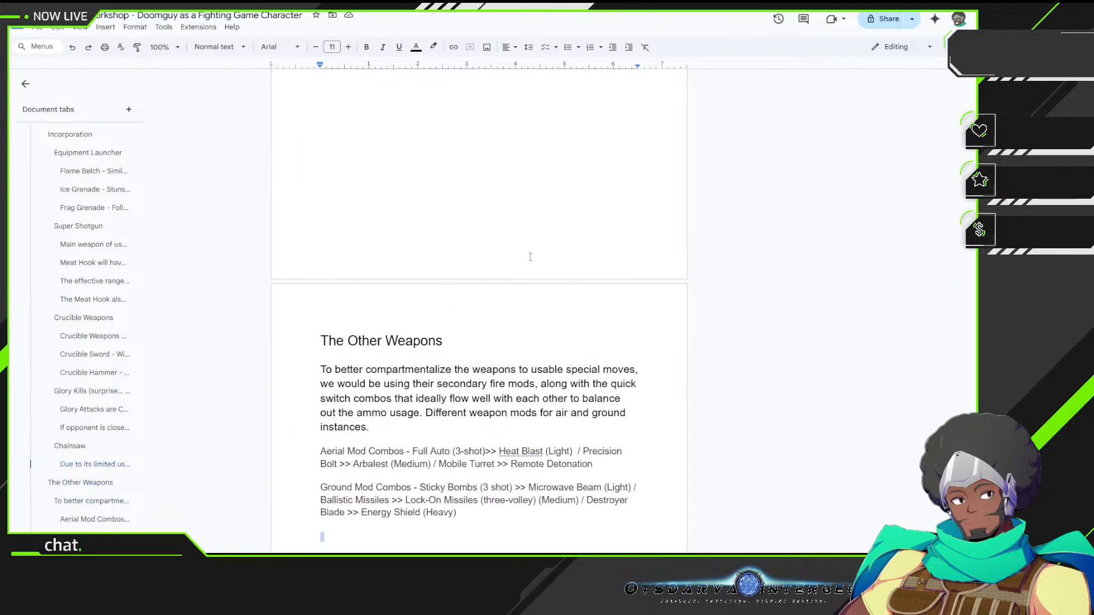
scroll(533, 241, "up", 20)
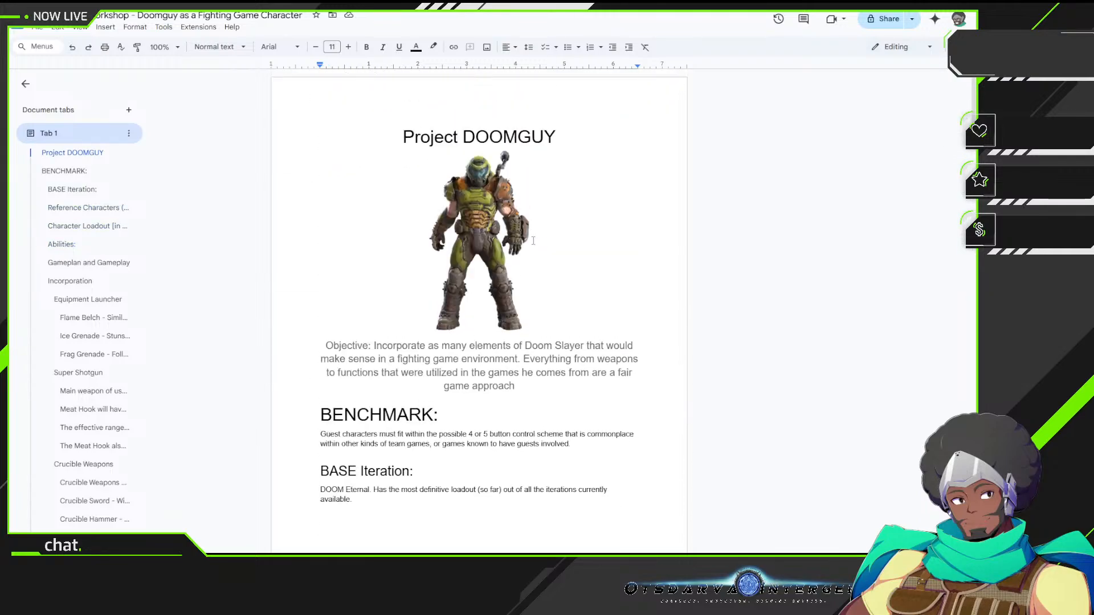
scroll(533, 241, "down", 7)
scroll(533, 241, "down", 2)
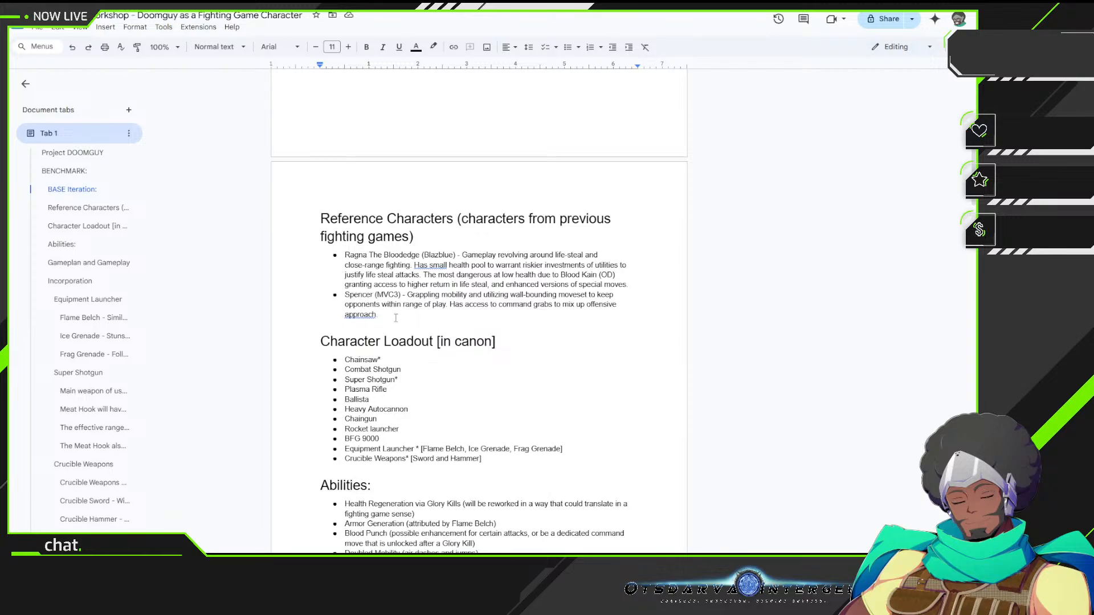
scroll(402, 323, "down", 20)
scroll(391, 322, "down", 18)
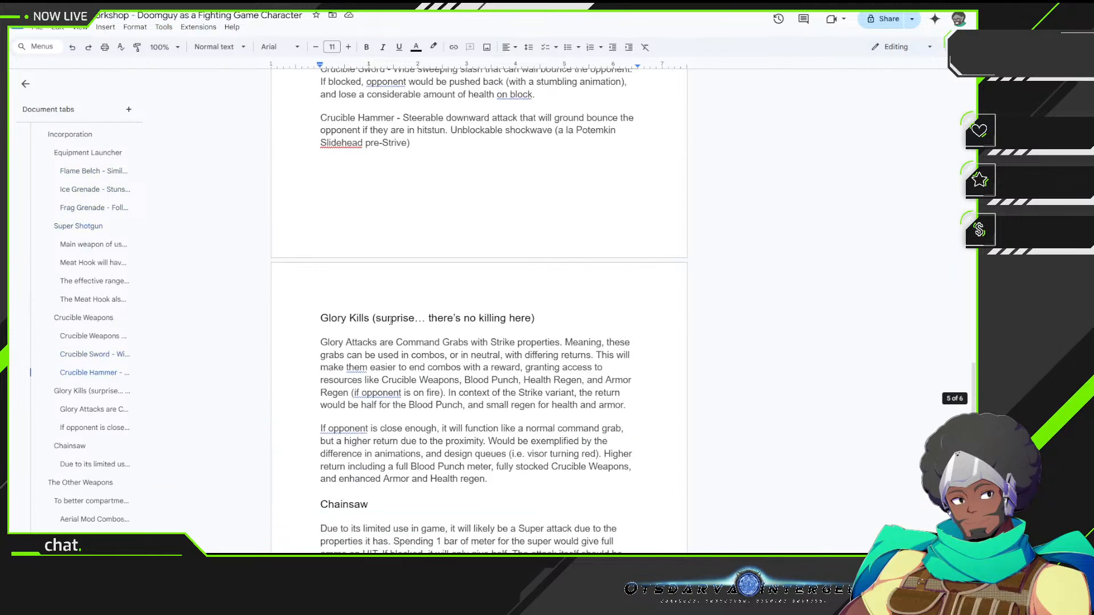
scroll(386, 318, "down", 1)
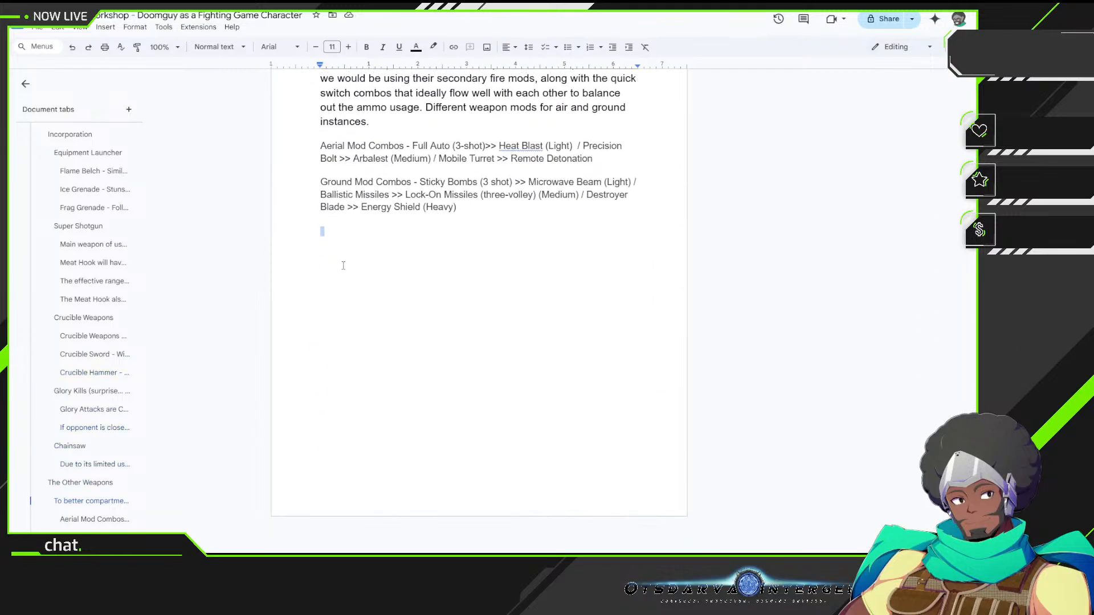
Step: Add a Heading 1 line reading "Supers" on the blank line below the Ground Mod Combos paragraph
left_click(370, 239)
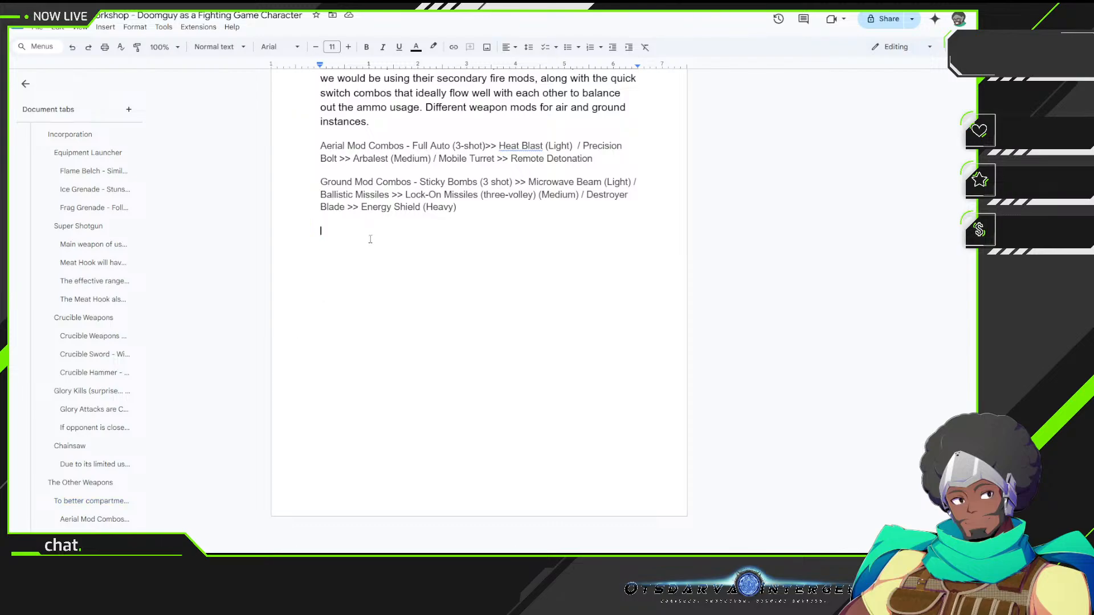
left_click(216, 46)
mouse_move(249, 227)
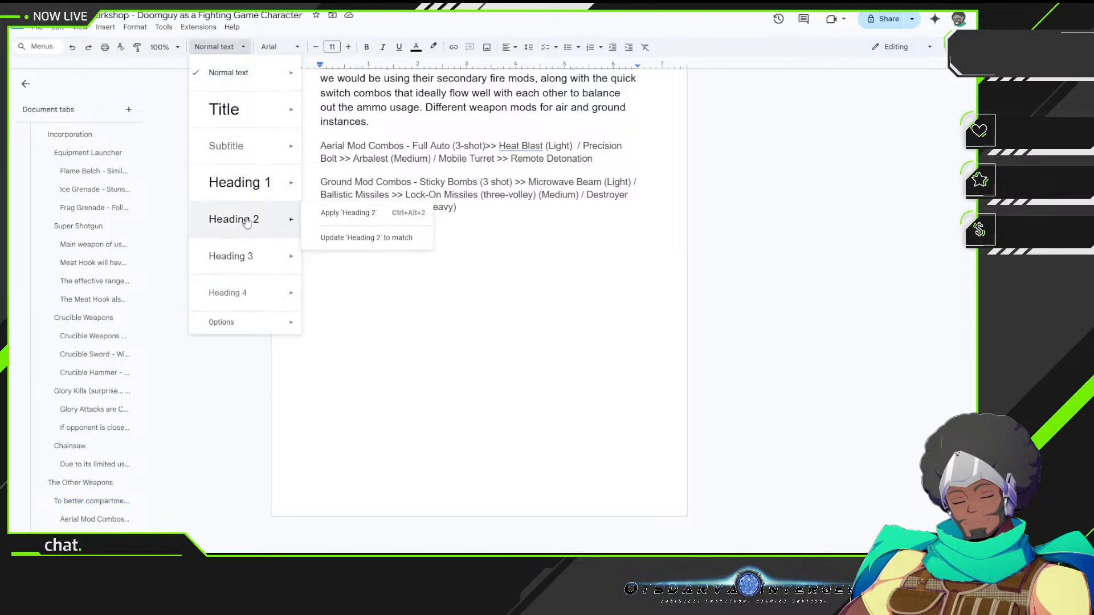
left_click(238, 183)
type("Supers")
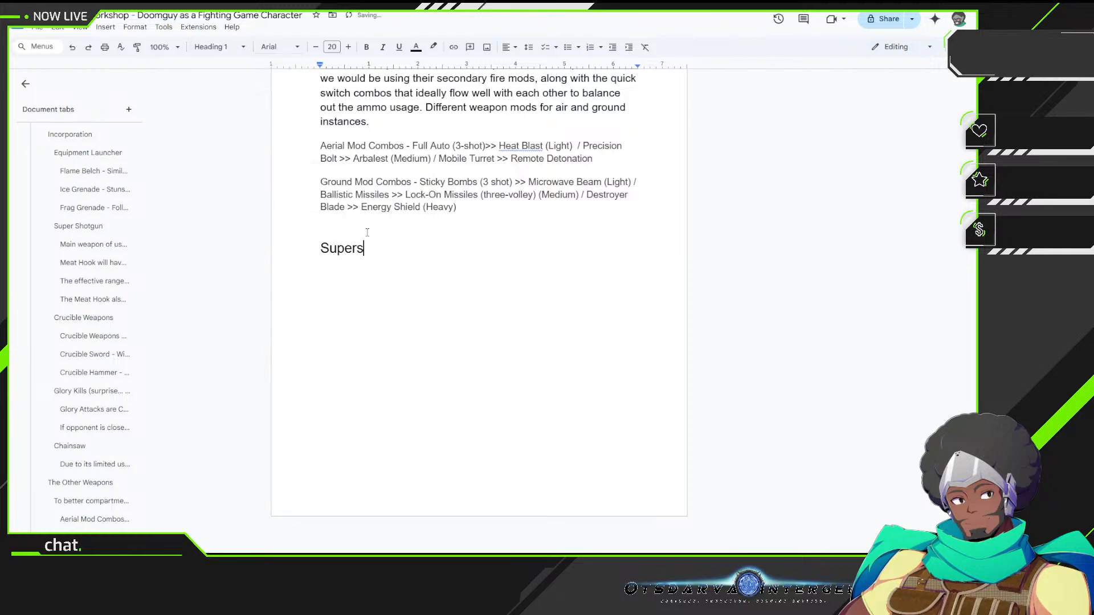
key("Return")
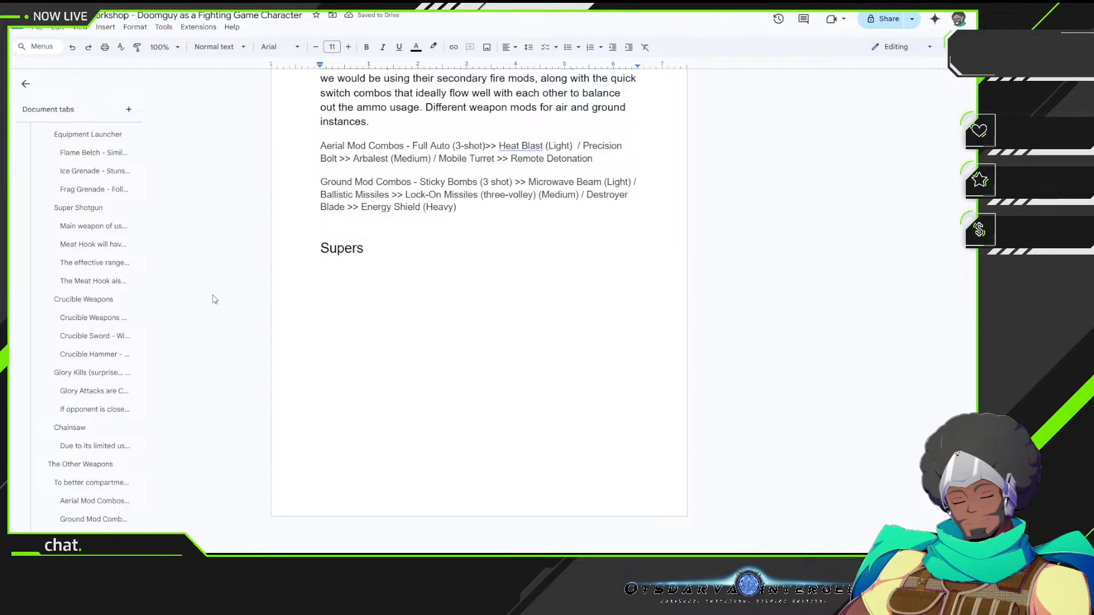
Step: Add "Chainsaw [Level 1]" as a Heading 2 under Supers and start another Heading 2 line below it
left_click(232, 48)
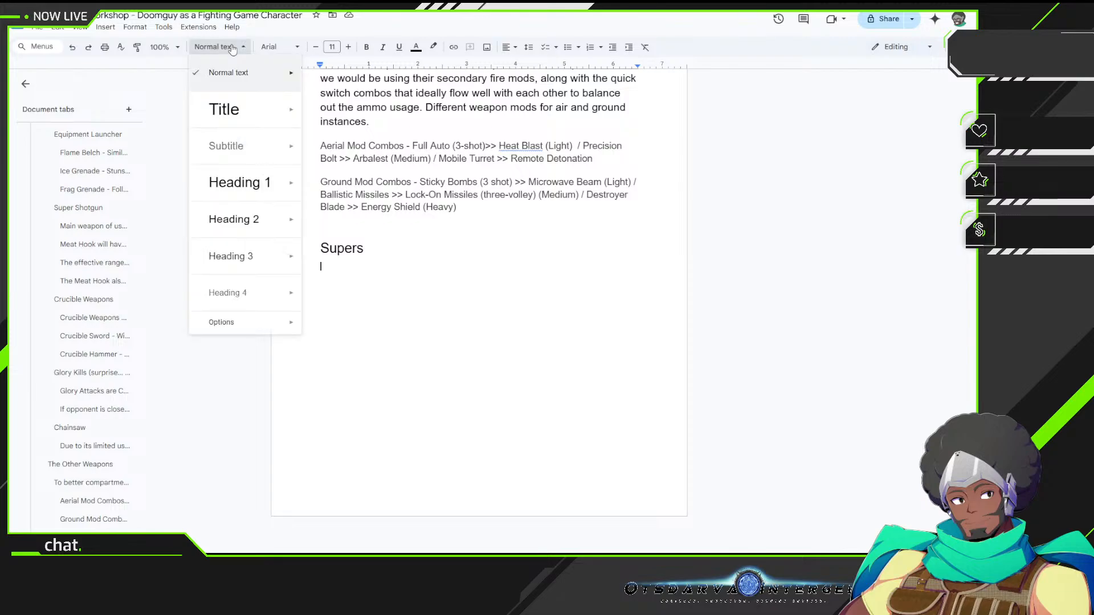
left_click(254, 220)
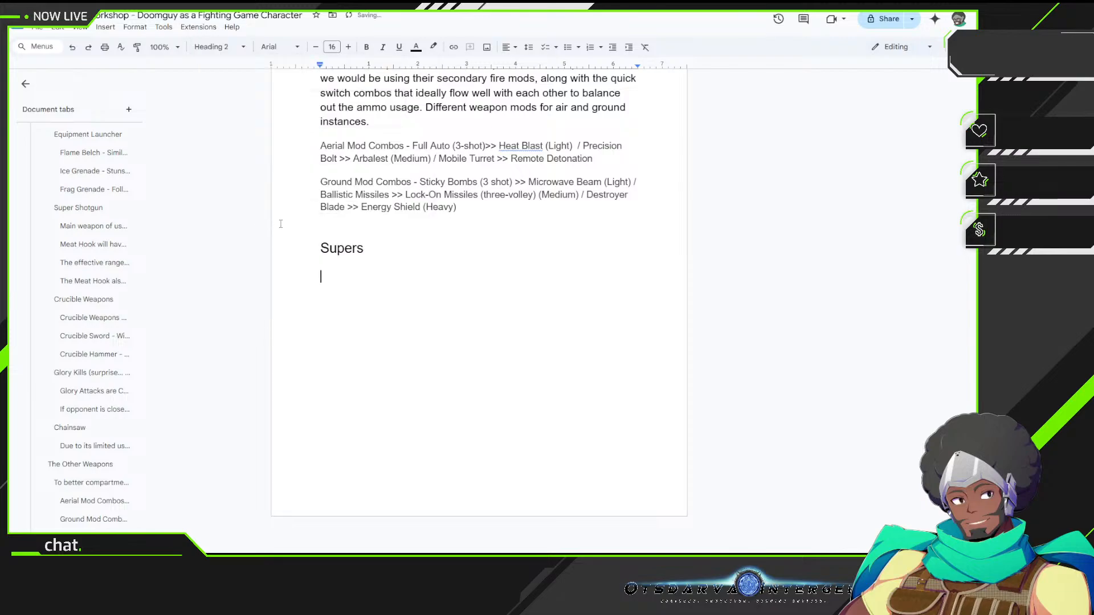
type("Chainsaw [Lev")
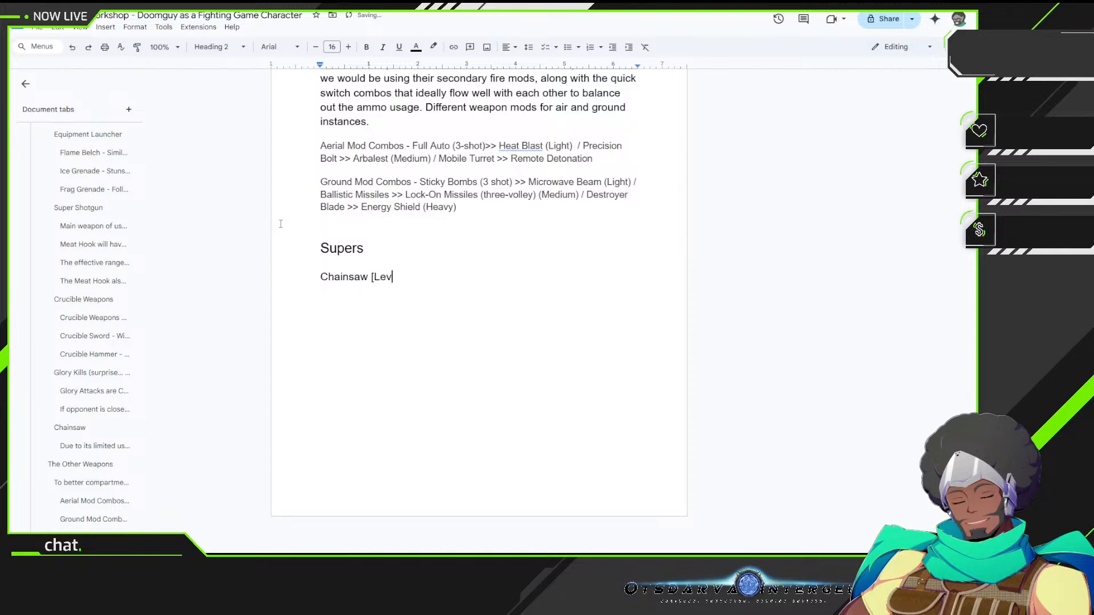
type("el 1]")
key("Return")
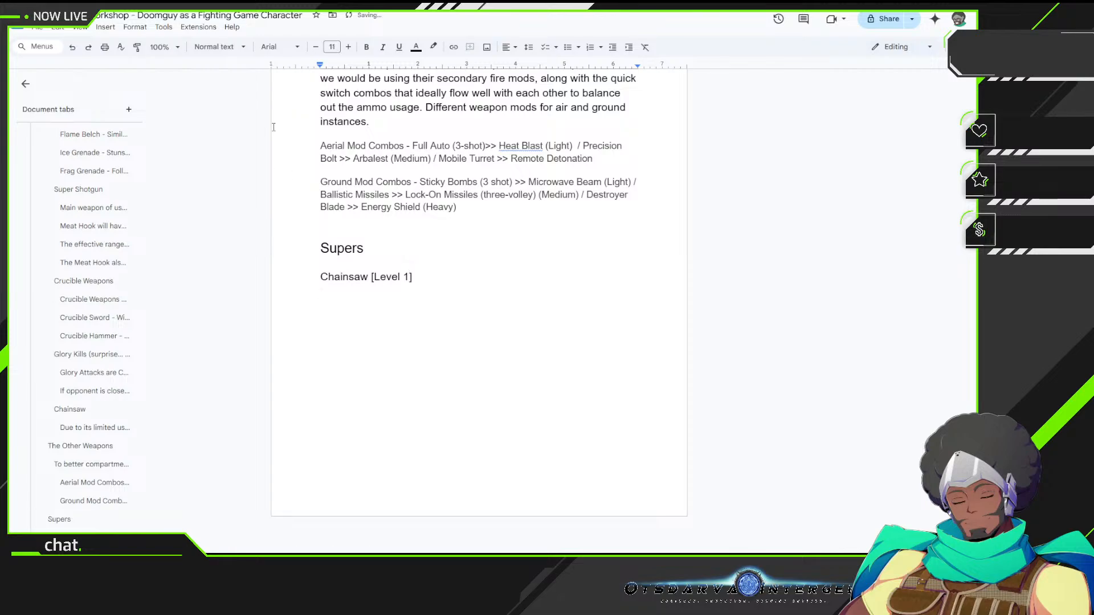
left_click(212, 52)
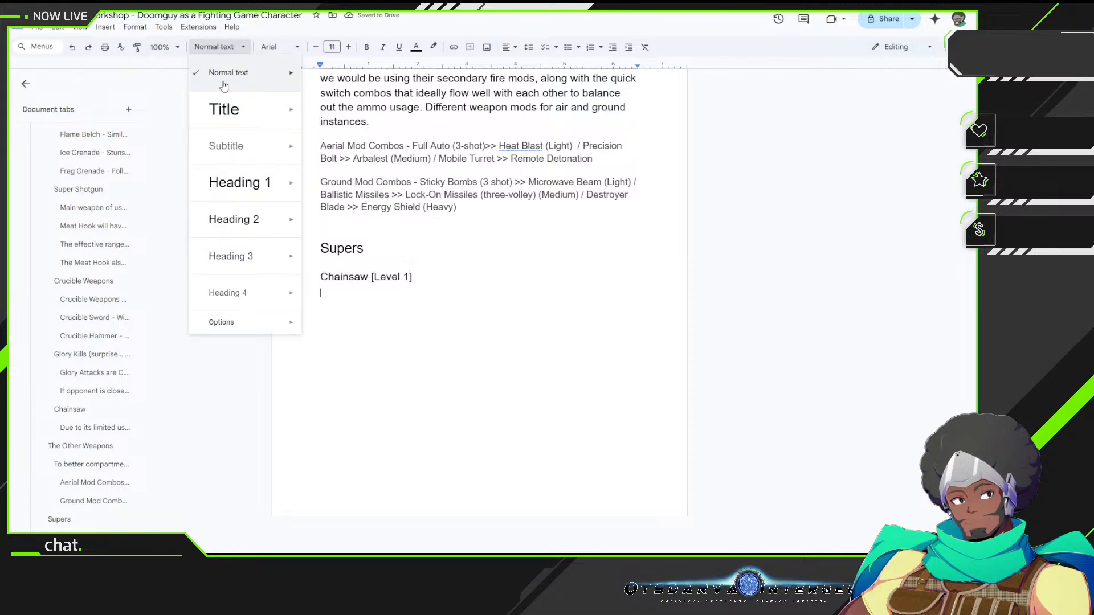
left_click(249, 231)
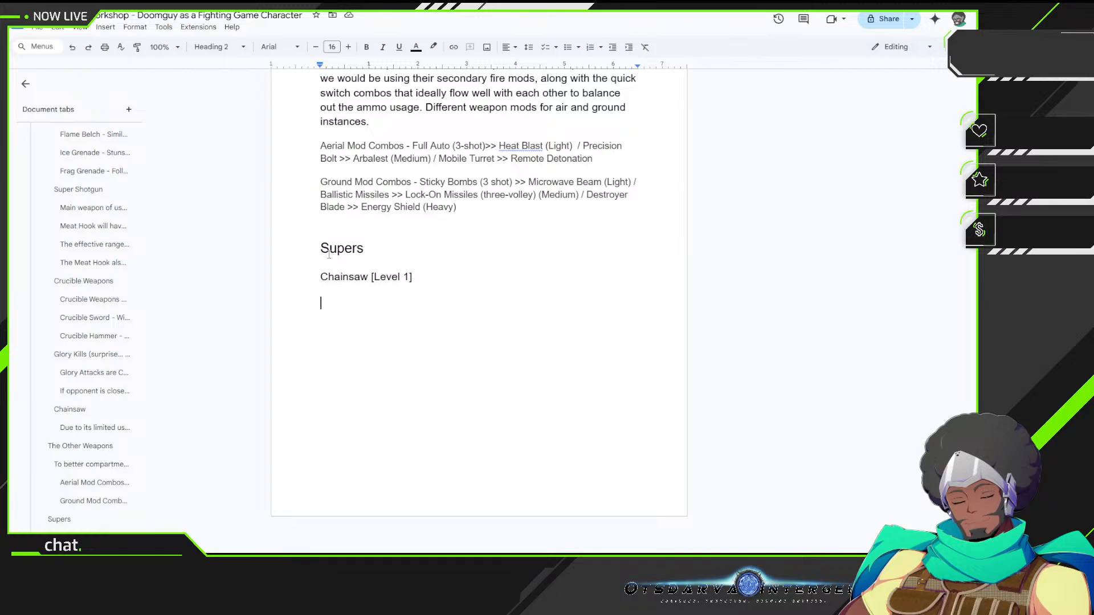
Step: Insert a Heading 2 line reading "Blood Punch" between the last Glory Kills paragraph and the Chainsaw section
scroll(328, 255, "up", 15)
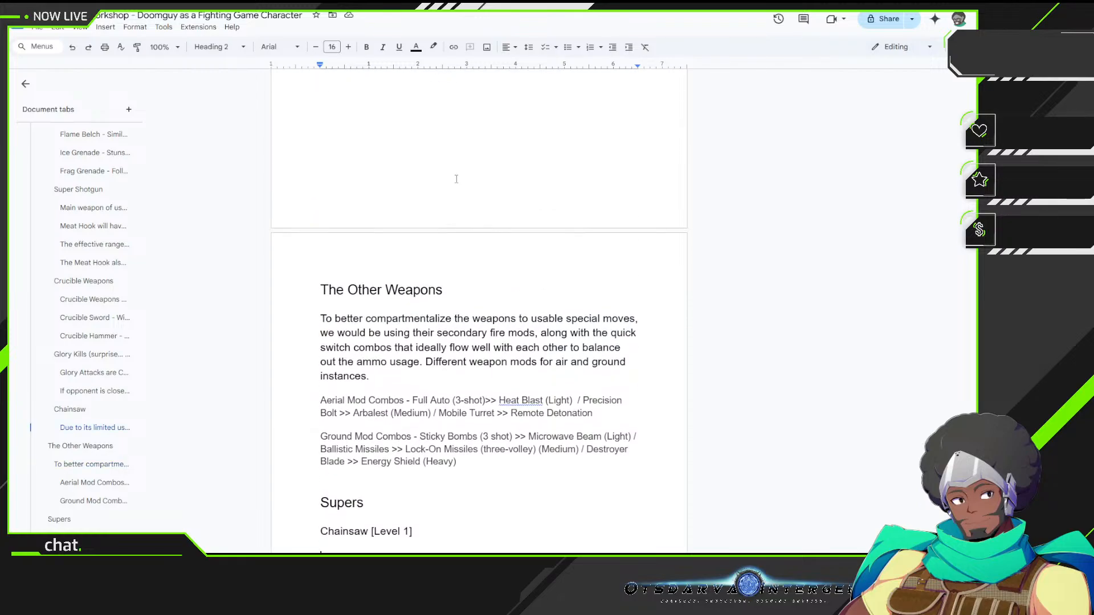
scroll(457, 185, "up", 5)
scroll(513, 378, "down", 6)
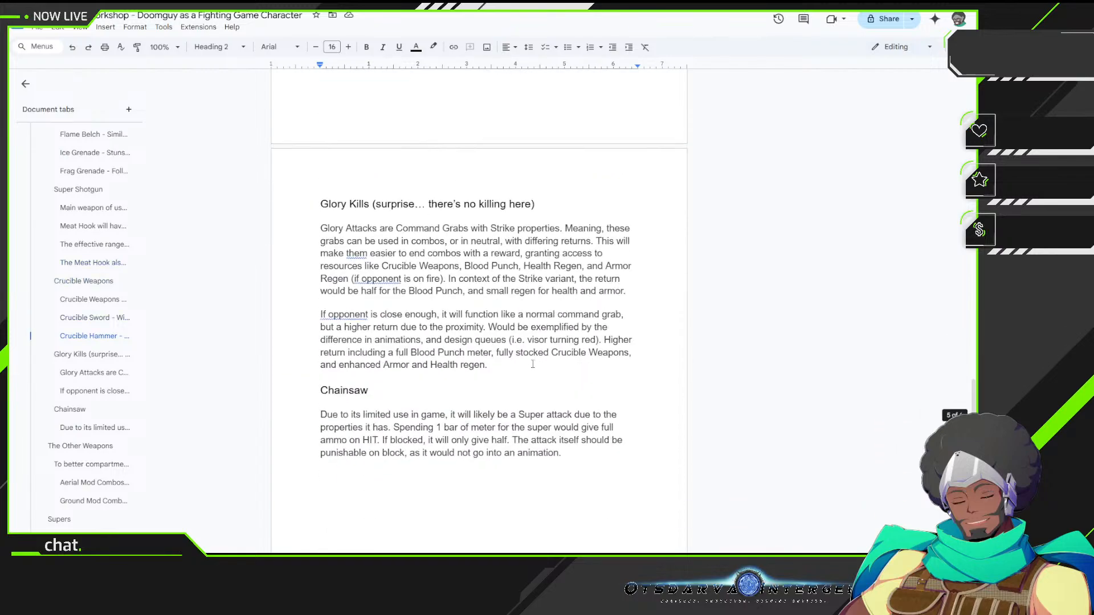
left_click(525, 364)
key("Return")
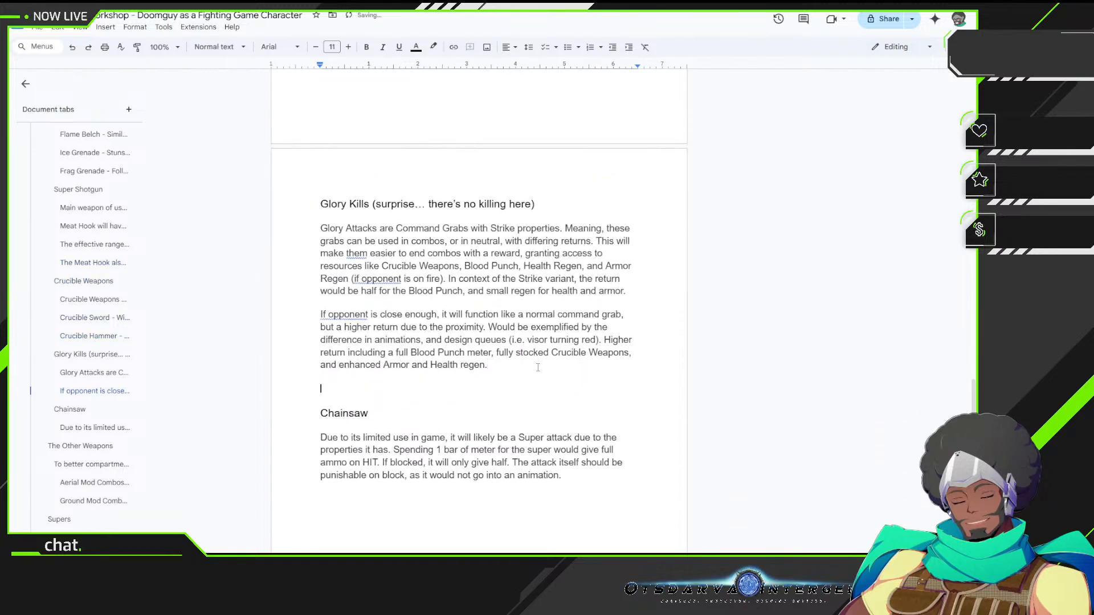
left_click(222, 47)
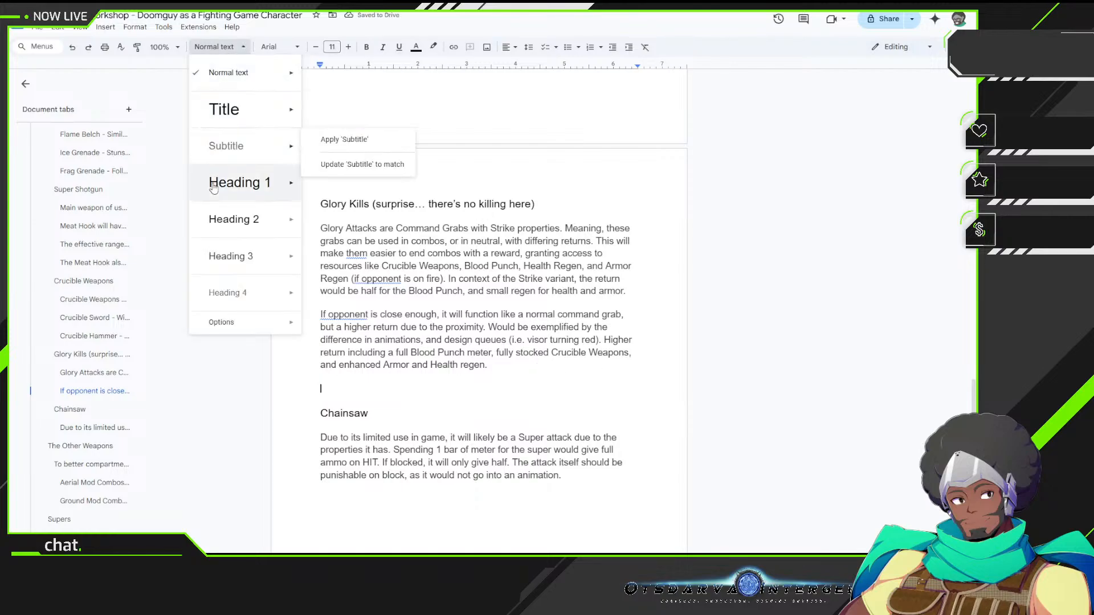
mouse_move(237, 232)
left_click(234, 256)
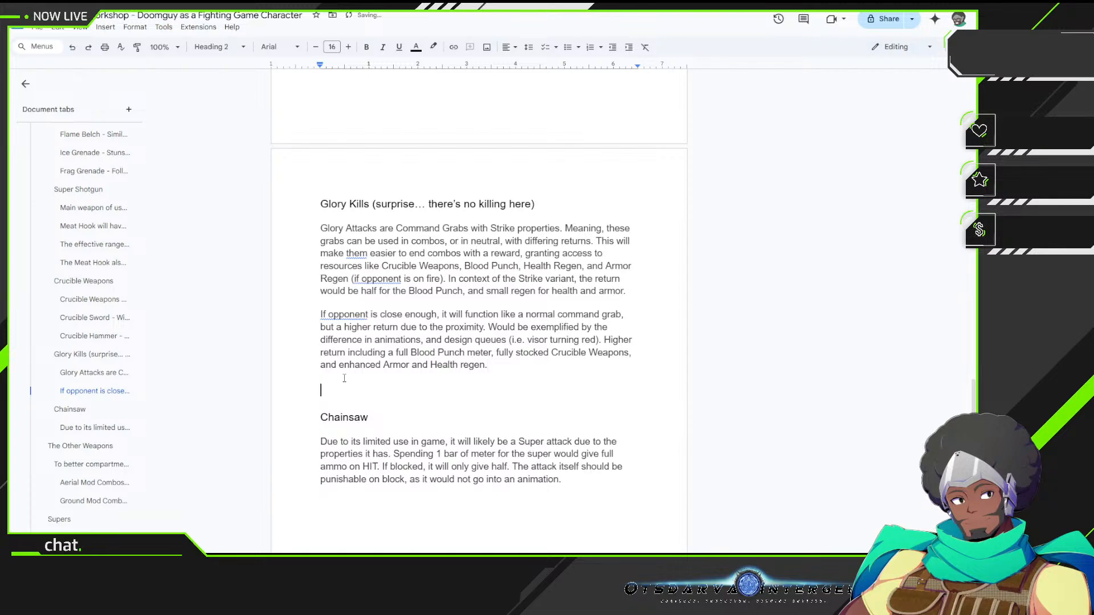
left_click(345, 378)
type("Blood Punch")
key("Return")
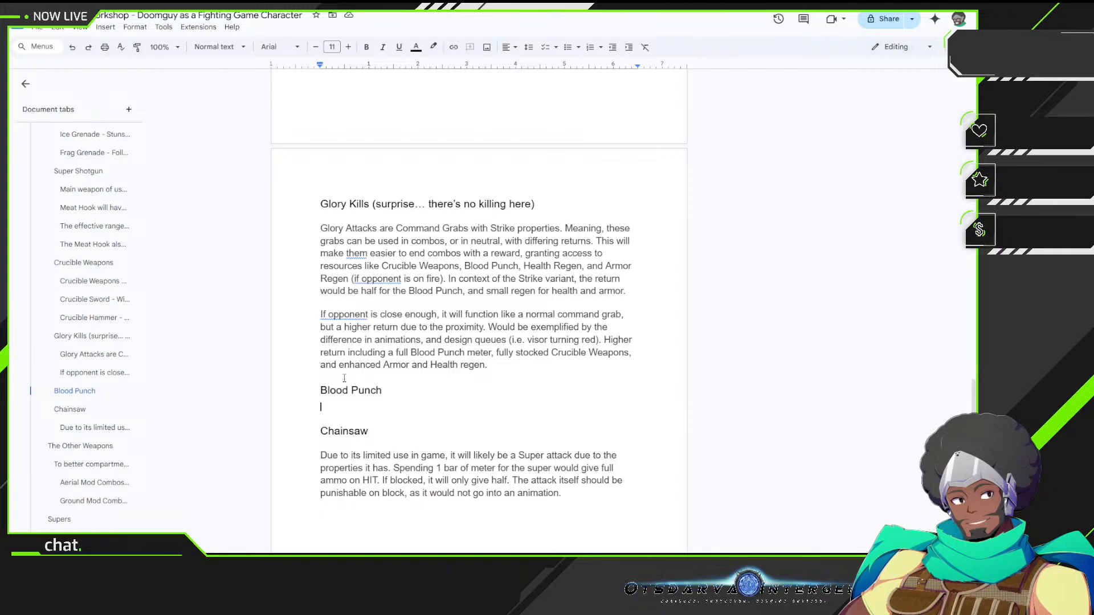
Step: Under Blood Punch, write "Blood Punch is a special input only available after filling up the meter through Glory Attacks."
type("Blood Punch ")
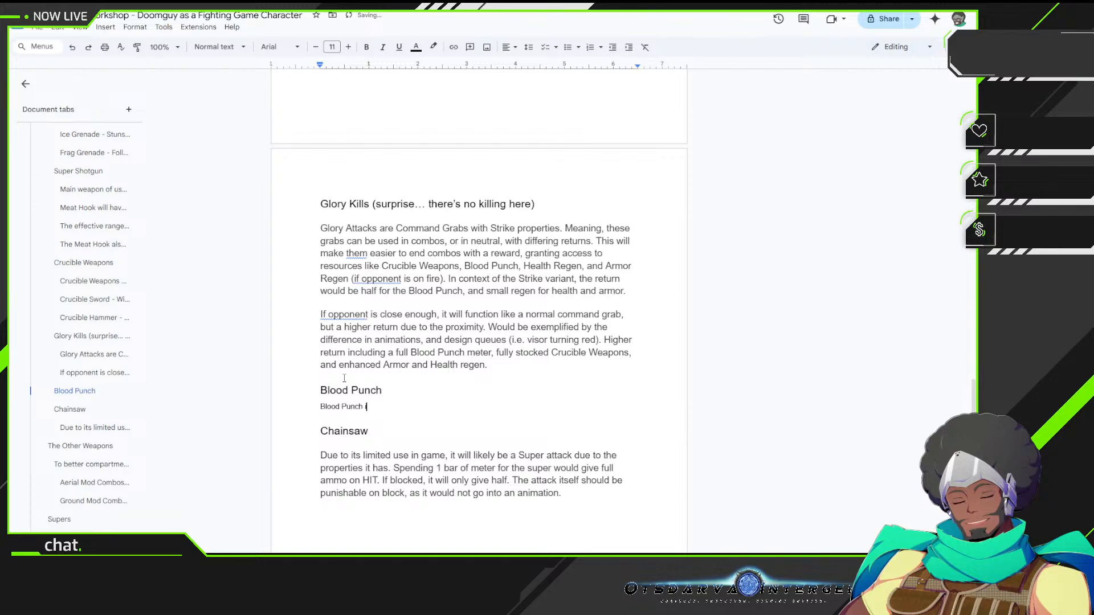
type("is a special input only available after")
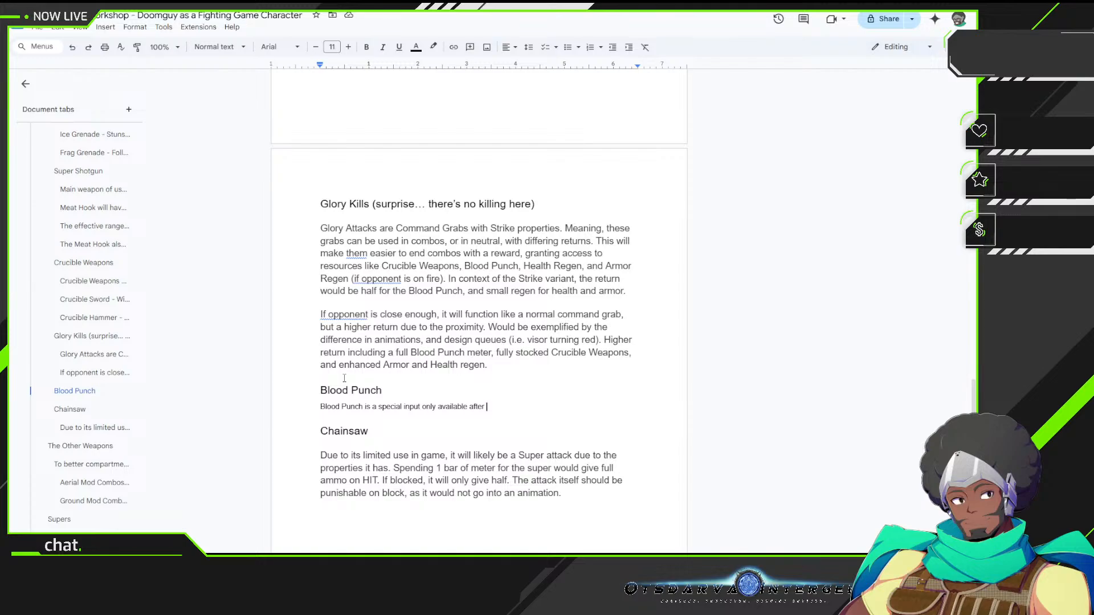
type("filling up the meter through Glory ")
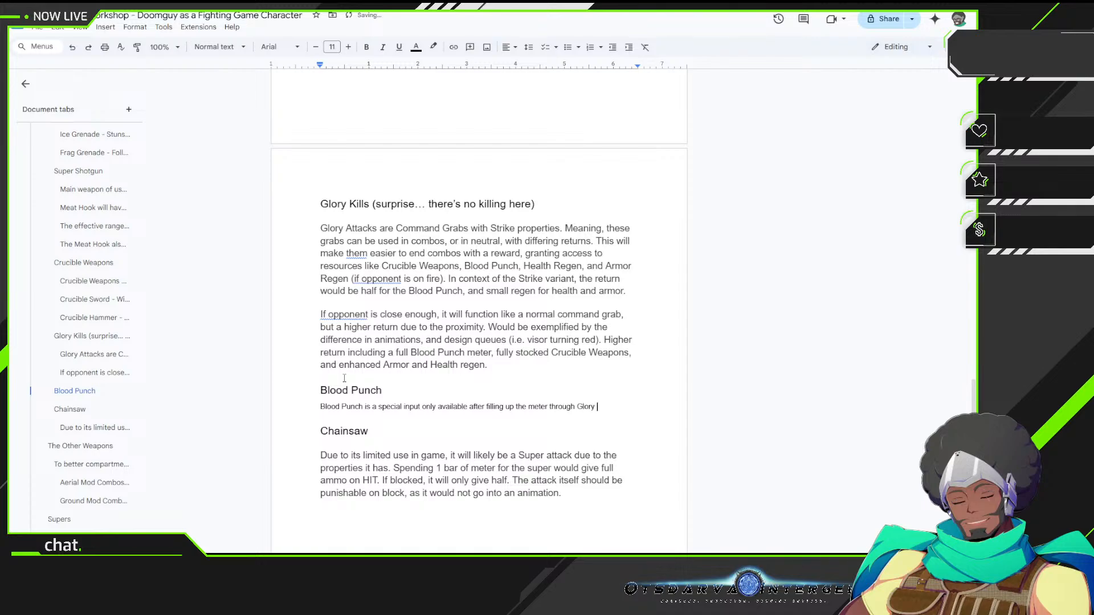
type("Attacks.")
Step: Continue the Blood Punch paragraph with "Once available, it will be an unblockable attack"
type("Once available")
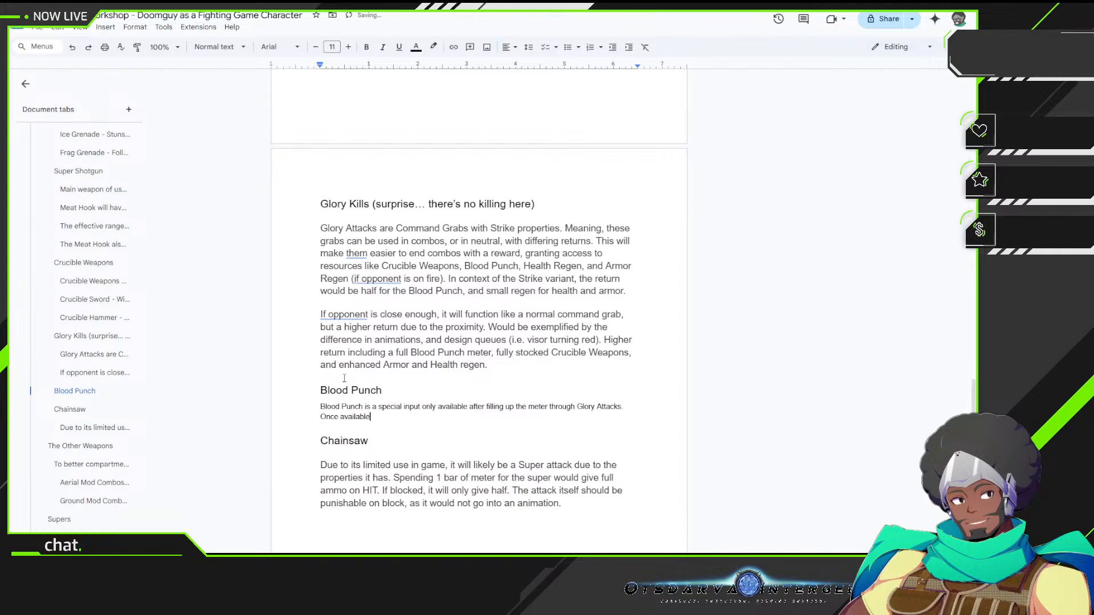
type(",")
type("you can")
key("BackSpace")
key("BackSpace")
key("BackSpace")
key("BackSpace")
key("BackSpace")
key("BackSpace")
key("BackSpace")
key("BackSpace")
type("it will be an unblockable attack")
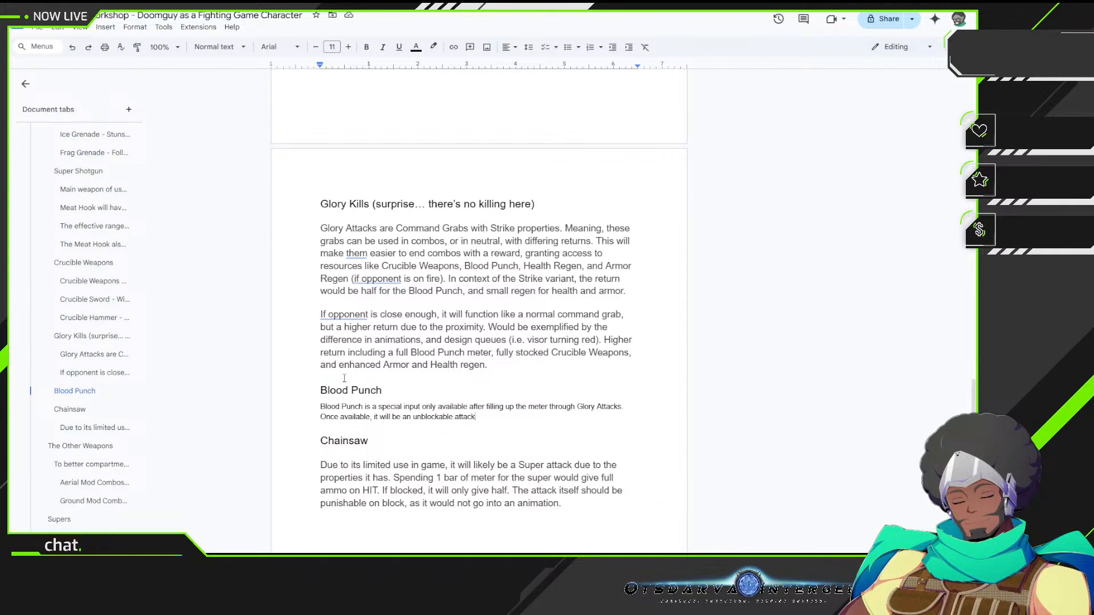
Step: Finish the second Blood Punch sentence with "in neutral, and a heavy hitting attack during combos that can put opponents in a spiral state."
type("in neutral, and")
type("a heavy hitting ")
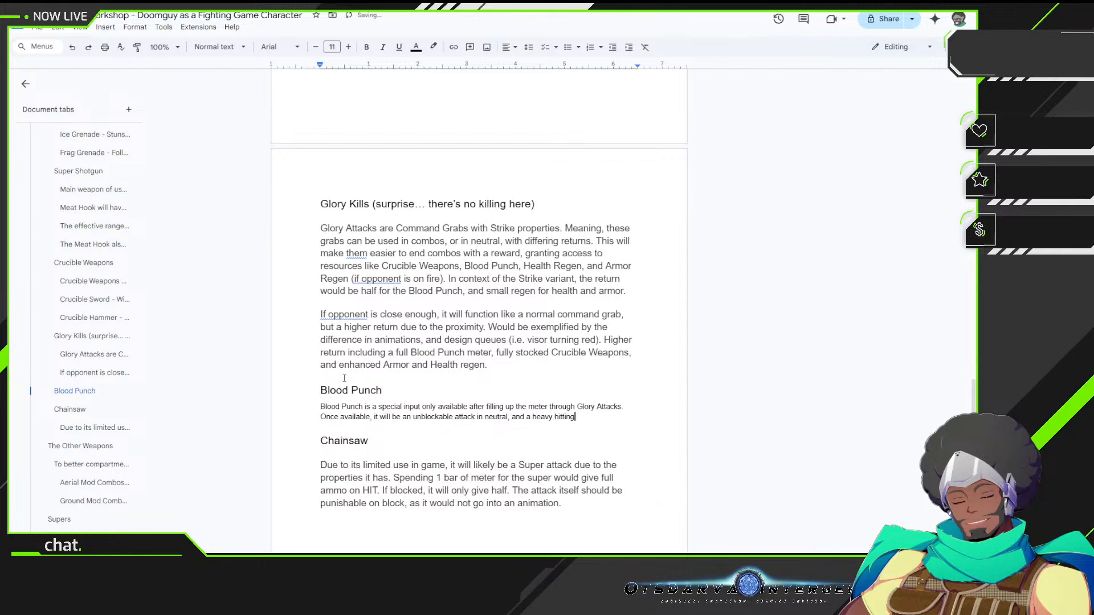
type("attack during combos")
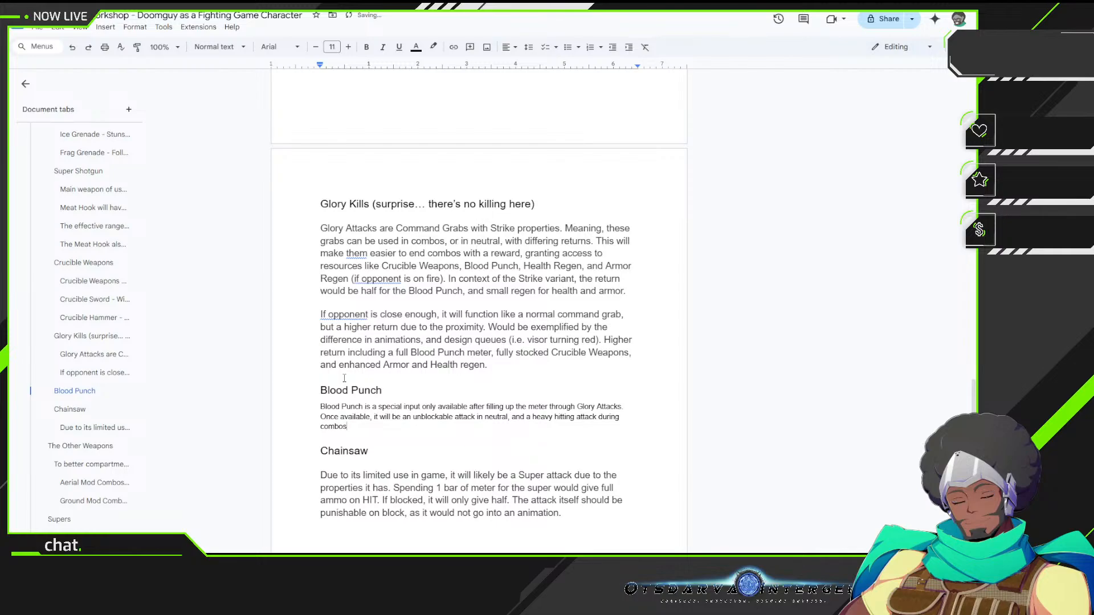
type(" that can put opponents in a fre")
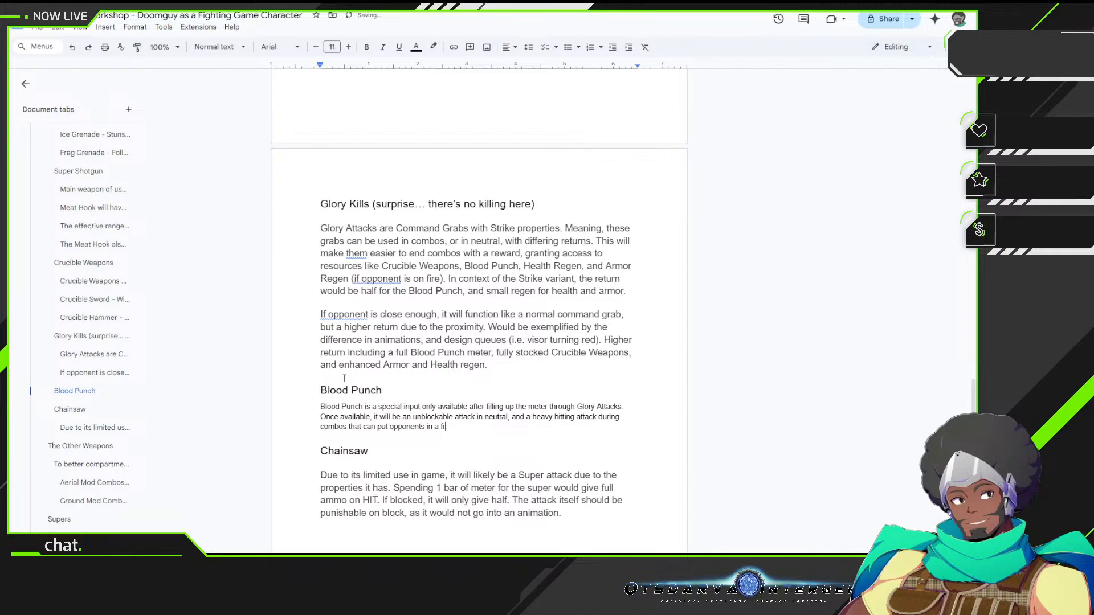
key("BackSpace")
key("BackSpace")
key("BackSpace")
type("spiral state. The adde")
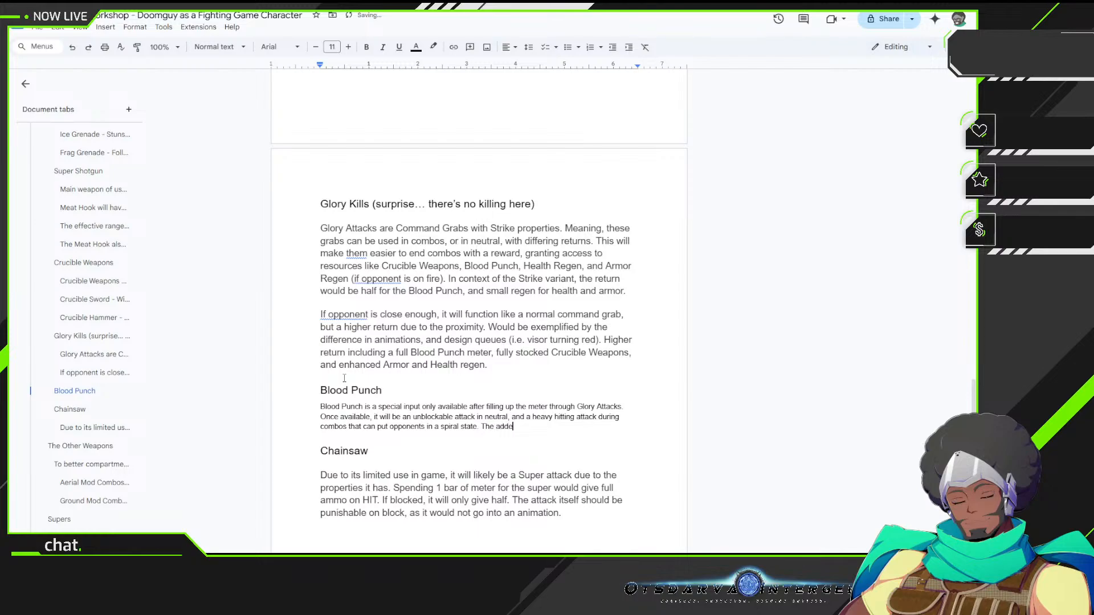
Step: Complete the closing Blood Punch sentence as "The added bonus is earning some health and armor regen"
type("d bonus is earning some health")
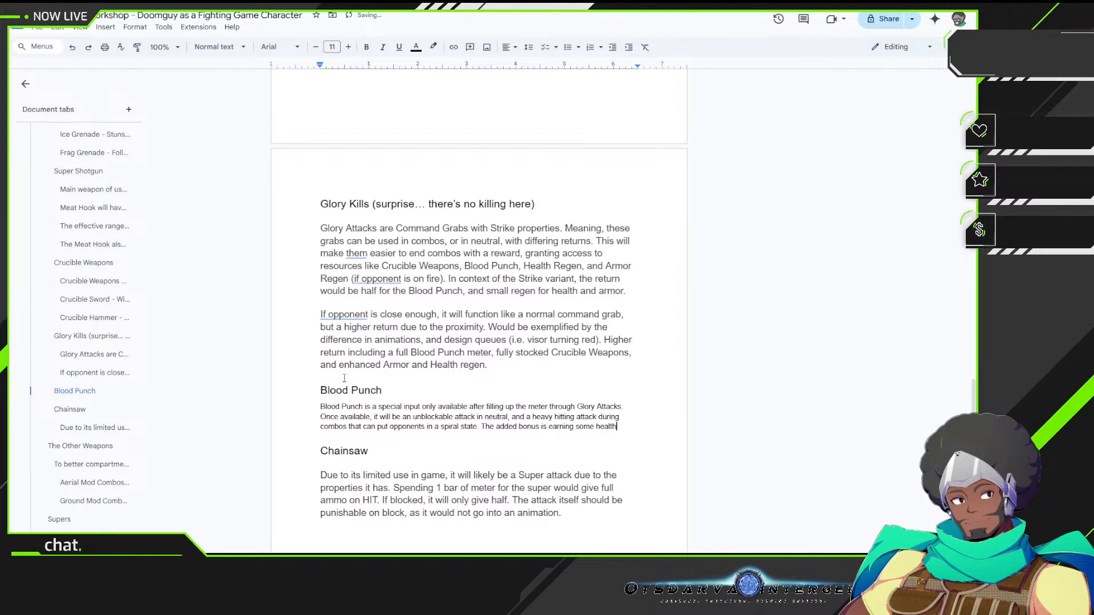
type(" and")
type("armor regen")
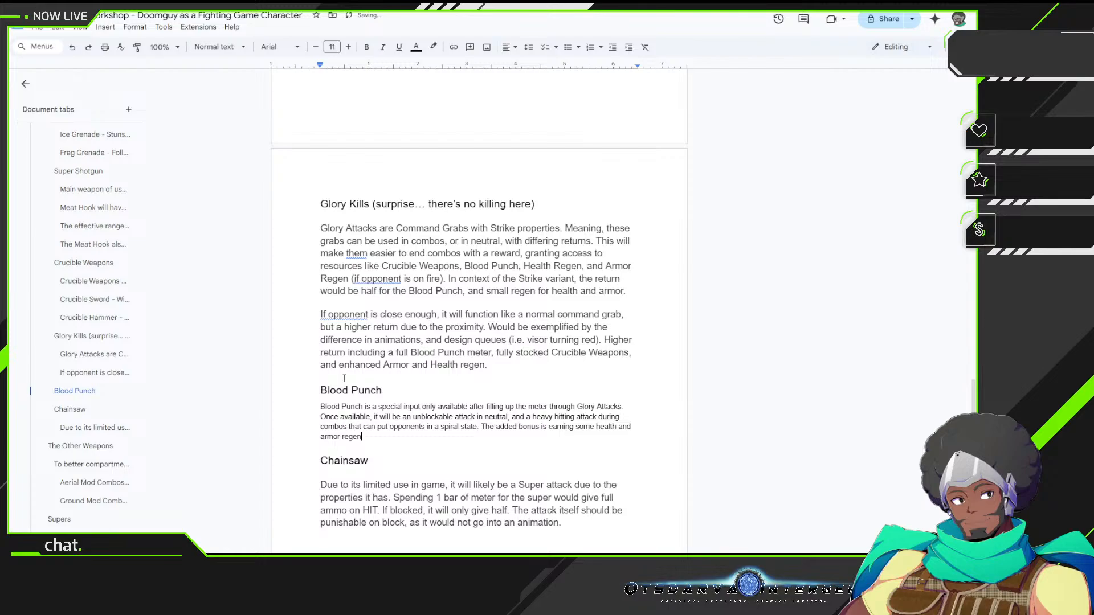
Step: Finish the Blood Punch paragraph with "in the process. To balance it out, the attack will be heavily telegraphed, and has a long recovery animation if whiffed."
type(" in the process.")
type("To")
type("balance it out,")
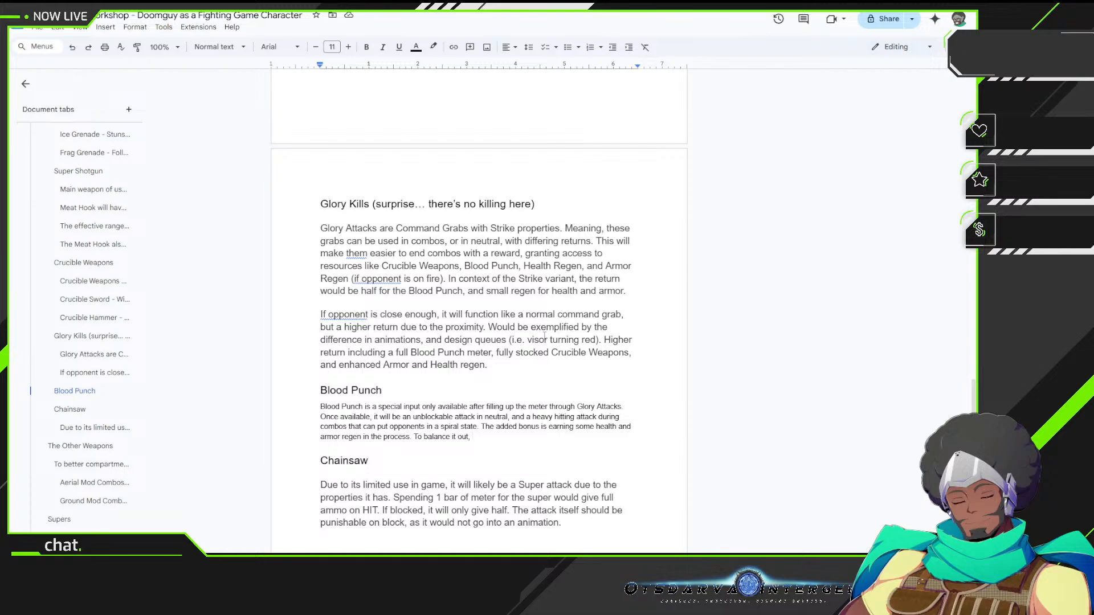
type("the ")
type("attack will be heavilty telegraphed")
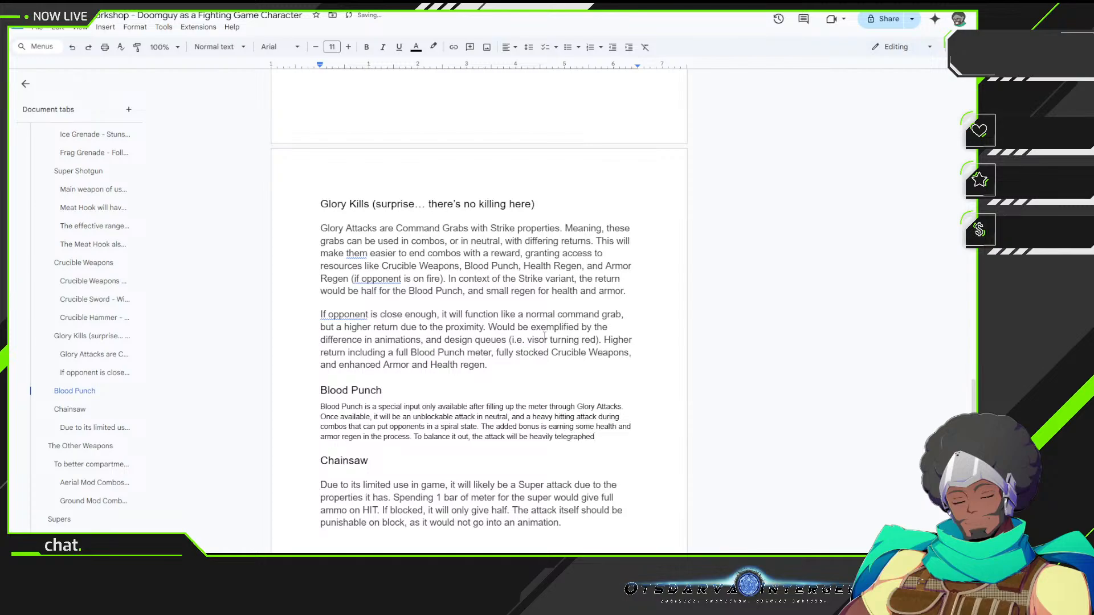
type(", and has a long recover")
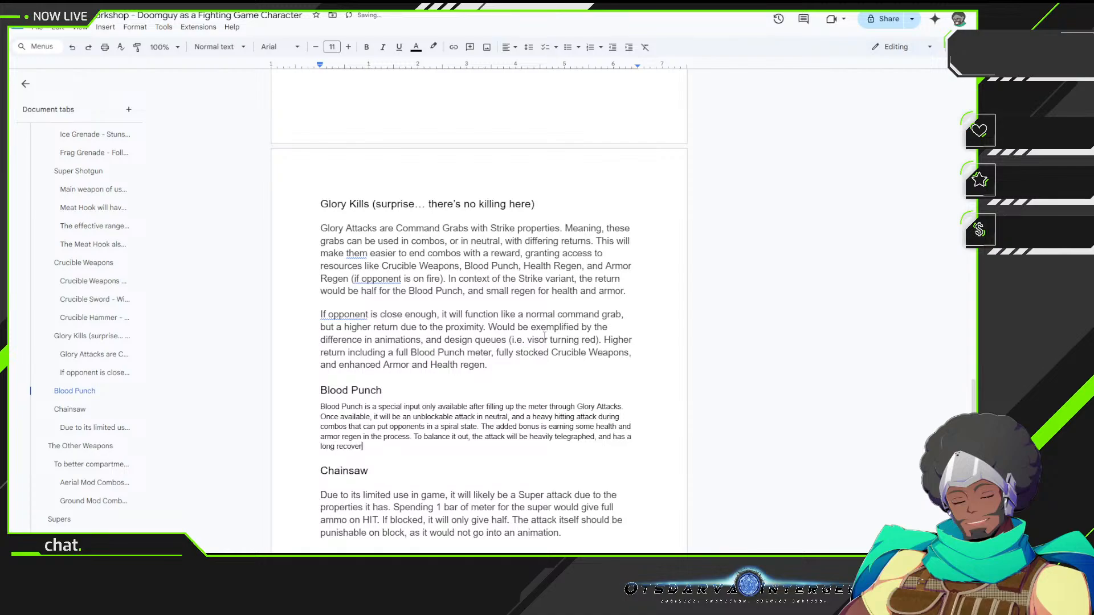
type("y animation if whiffed.")
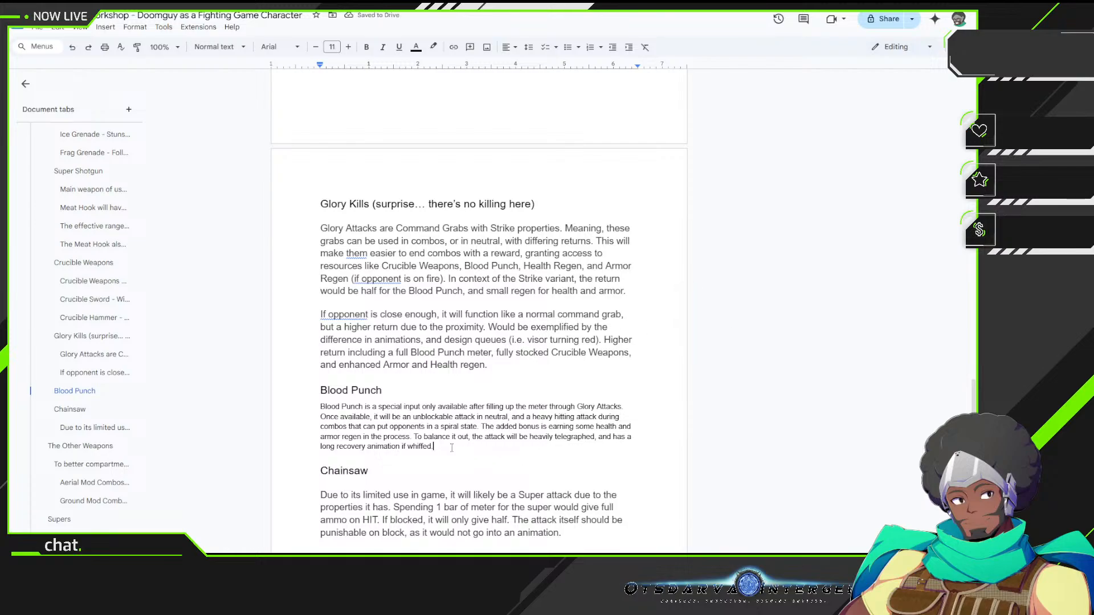
Step: Apply the Heading 3 style to the whole Blood Punch paragraph
left_click_drag(451, 448, 323, 407)
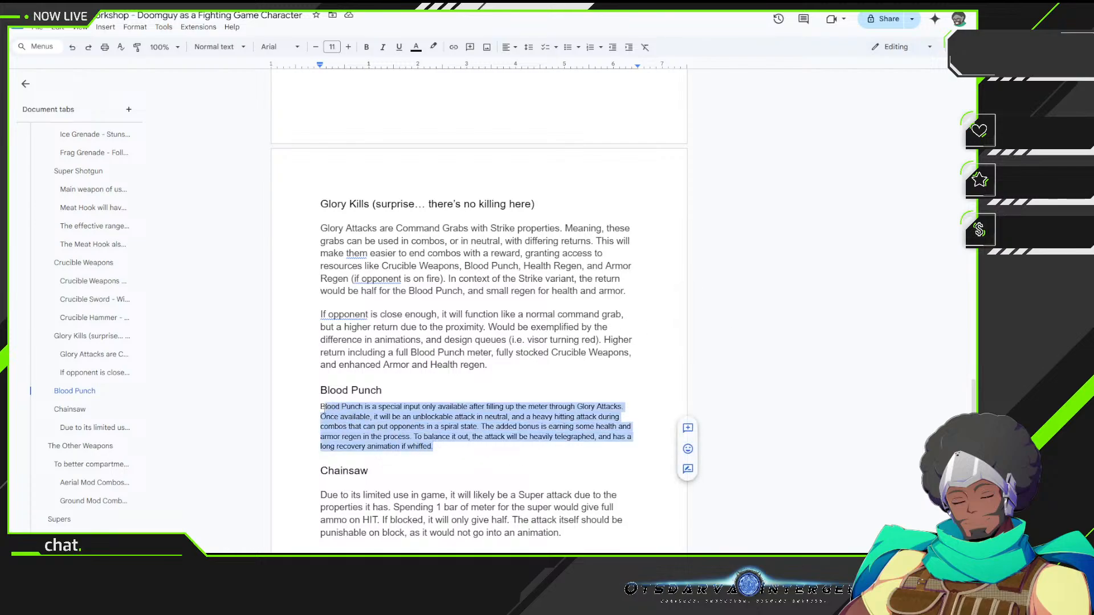
left_click(218, 47)
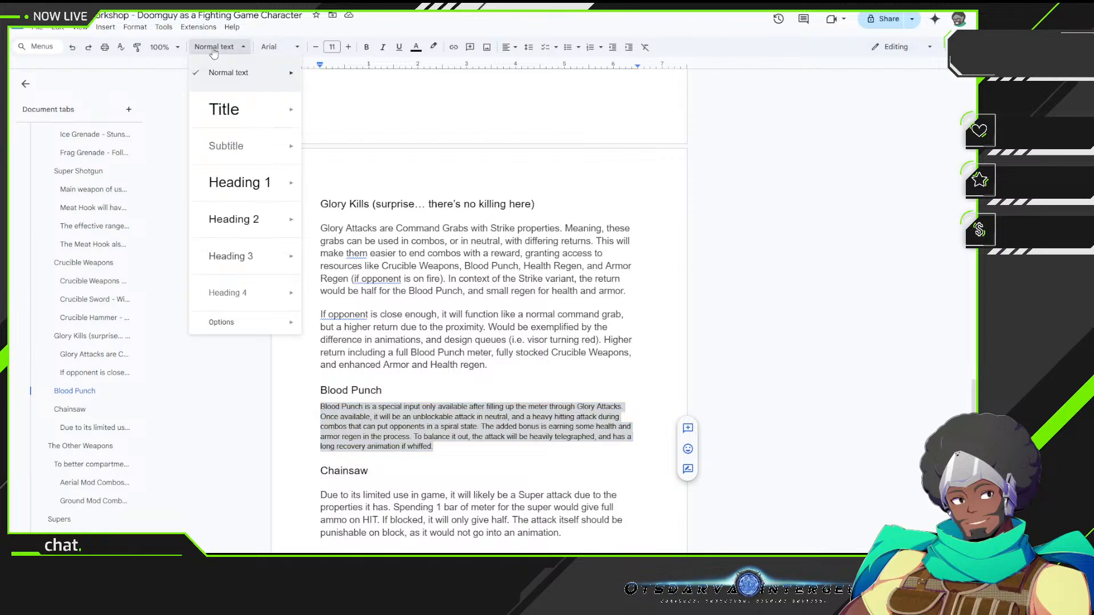
mouse_move(257, 186)
mouse_move(251, 265)
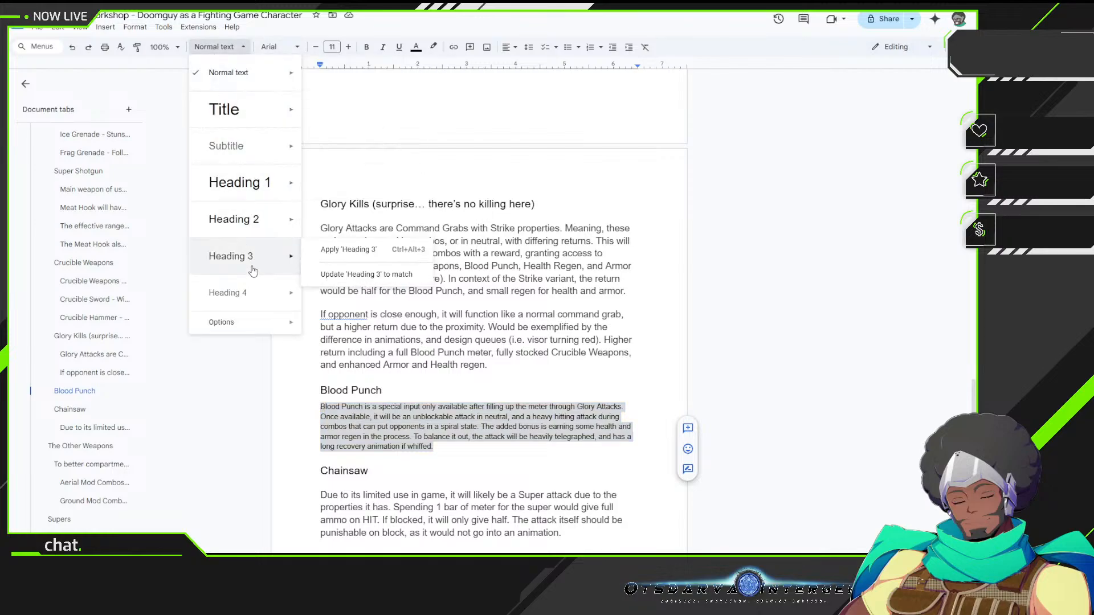
left_click(251, 261)
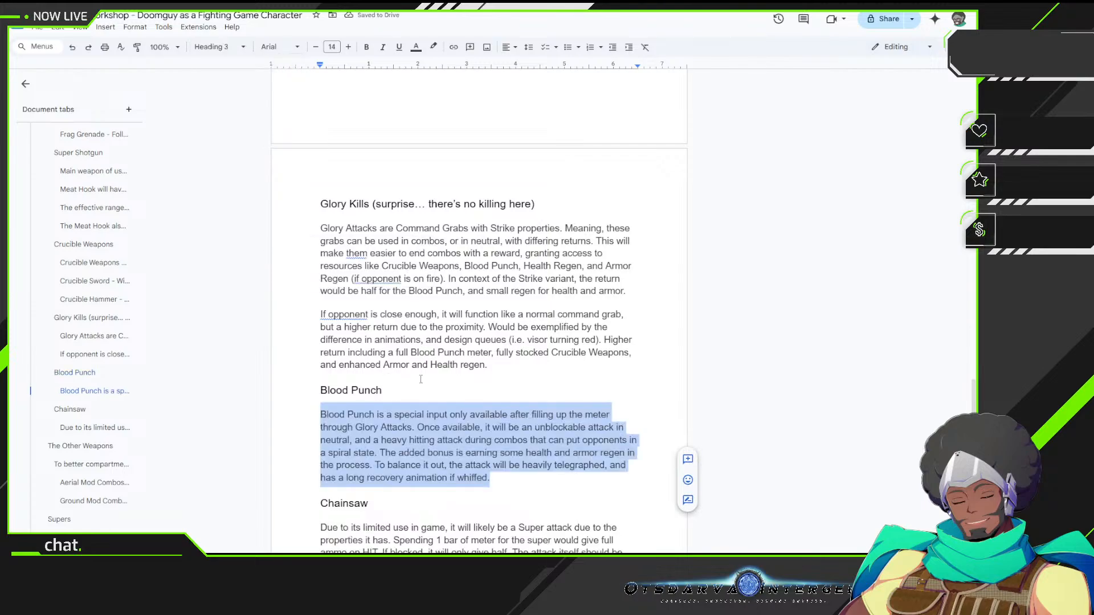
left_click(424, 378)
Step: Under Supers, below Chainsaw, add the entry "Full Heavy Volley (Chaingun, Ballista, Rocket Launcher, Super Shotgun) [ Level 2]"
scroll(440, 378, "down", 12)
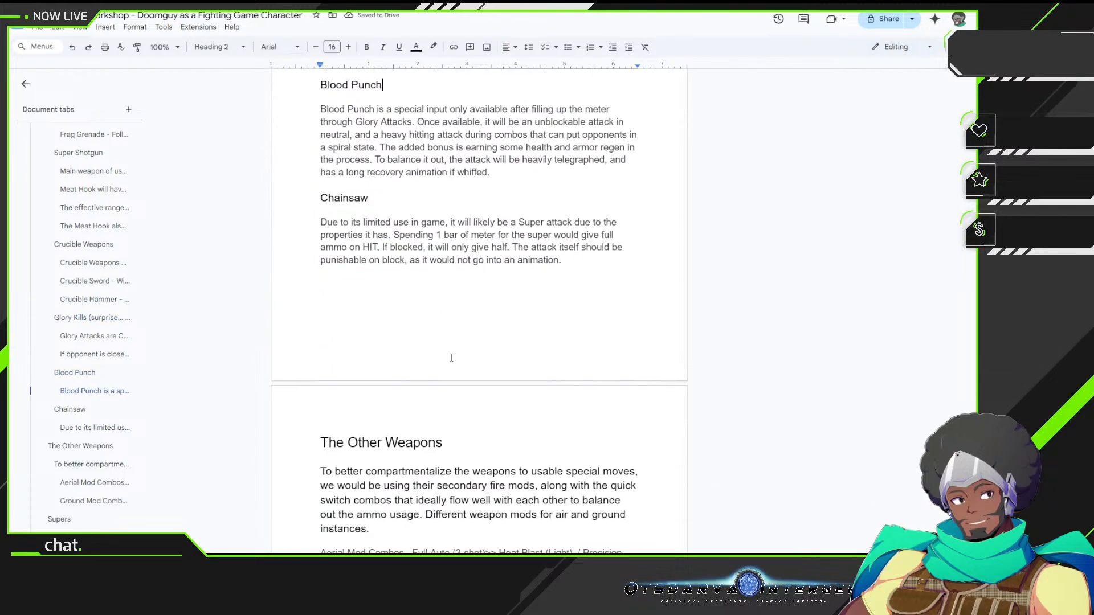
left_click(453, 281)
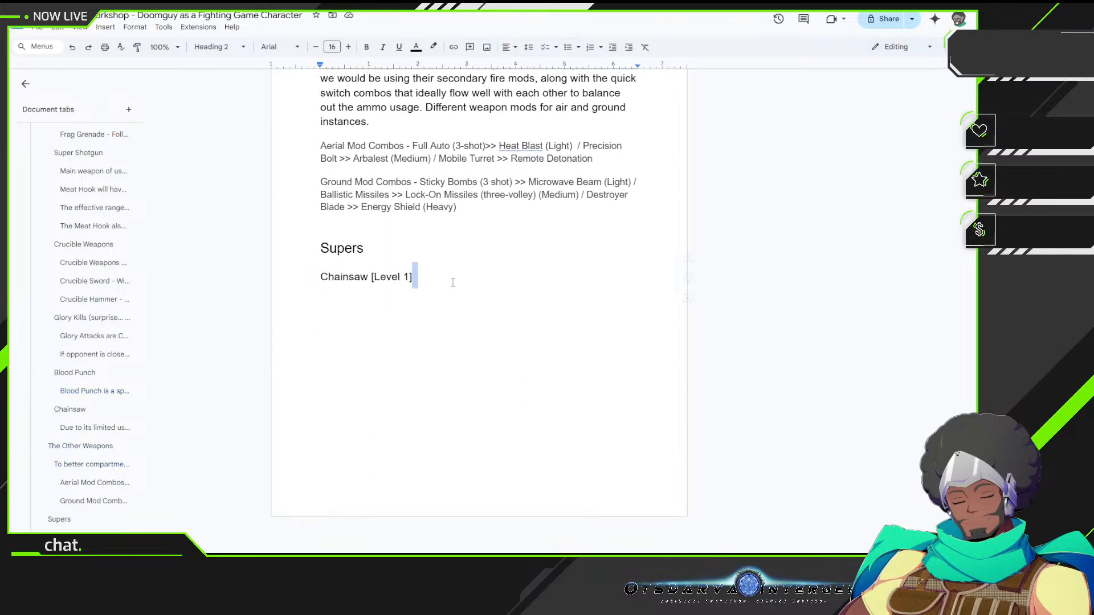
key("Return")
left_click(452, 278)
left_click(346, 311)
type("Full Heav")
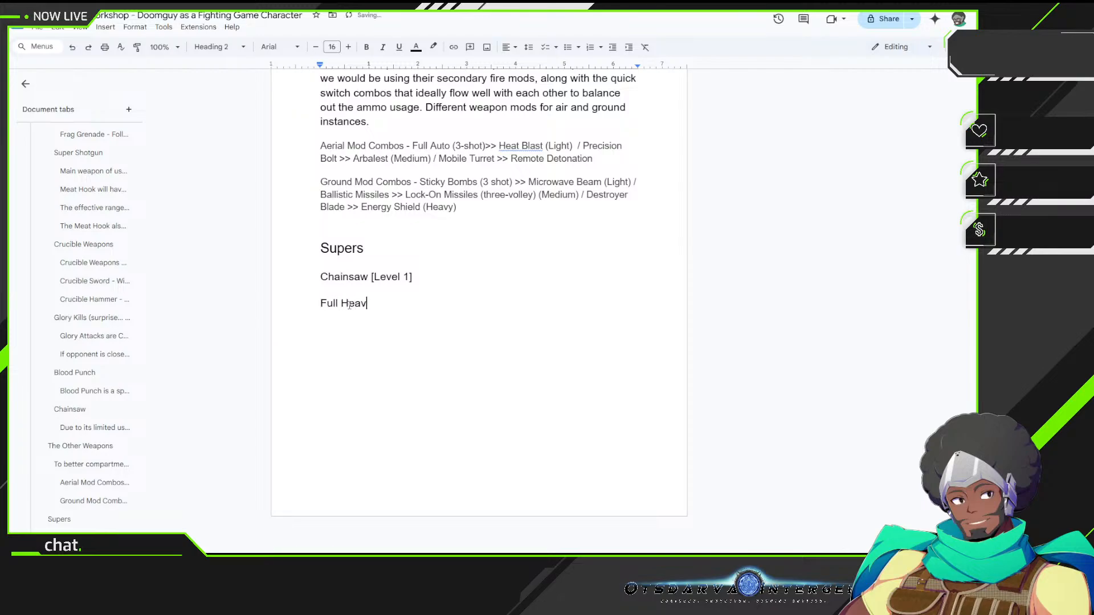
type("y Volley (Chaingun, ")
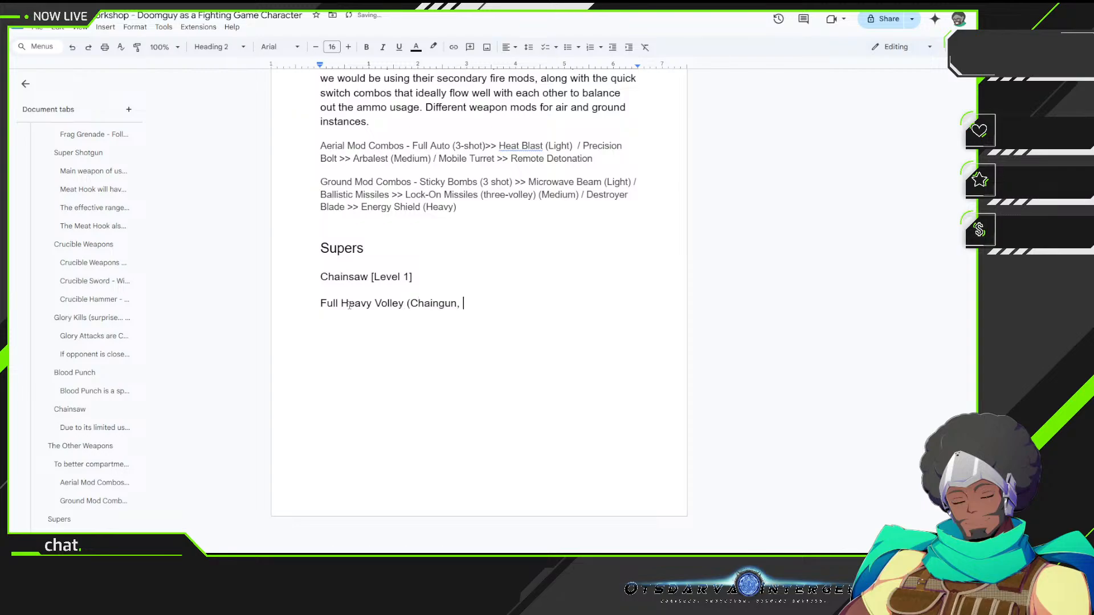
type("Balista")
key("BackSpace")
key("BackSpace")
key("BackSpace")
key("BackSpace")
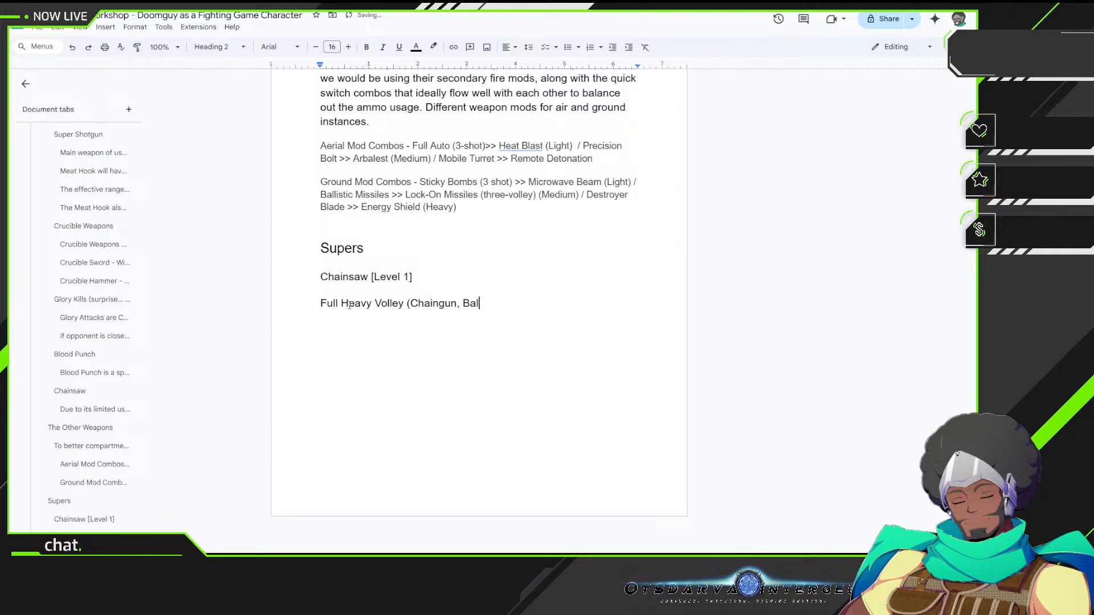
type("lista, Rocket Launcher")
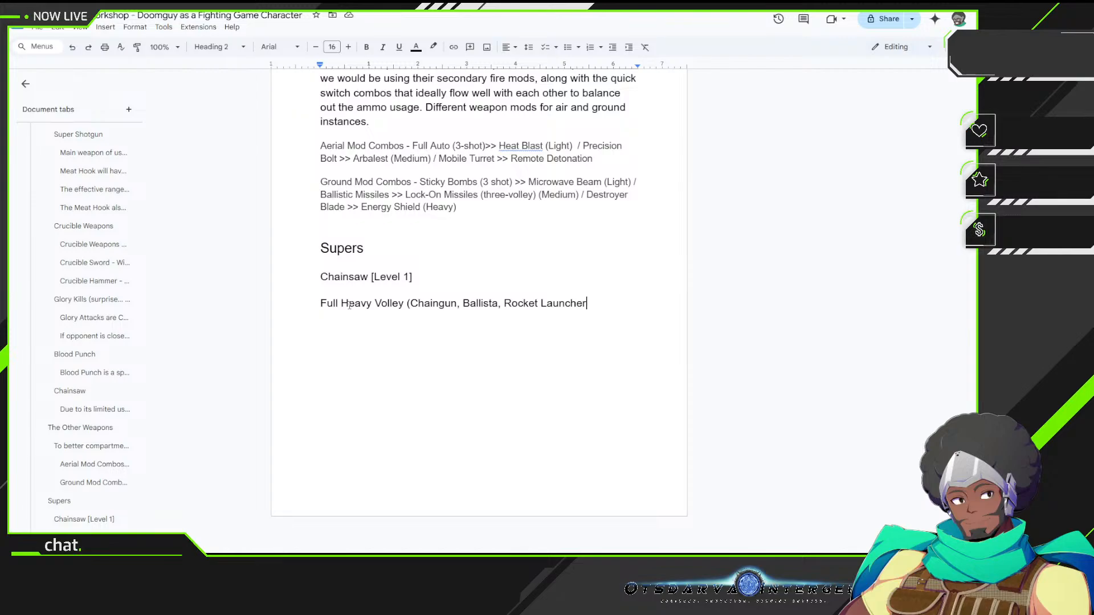
type(", Super Shotgun")
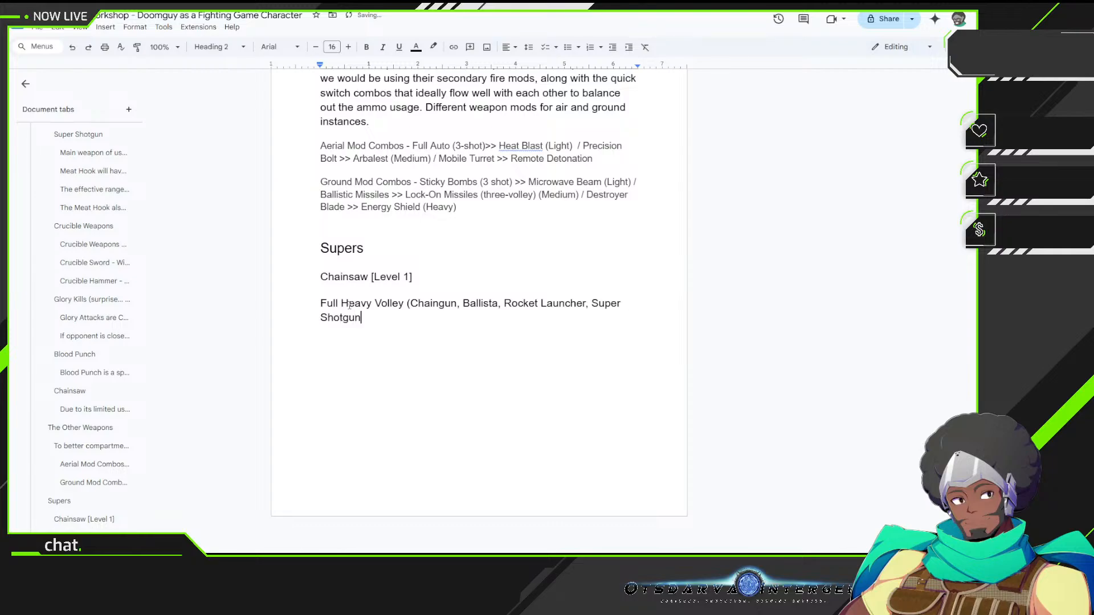
type(") [ Level 2]")
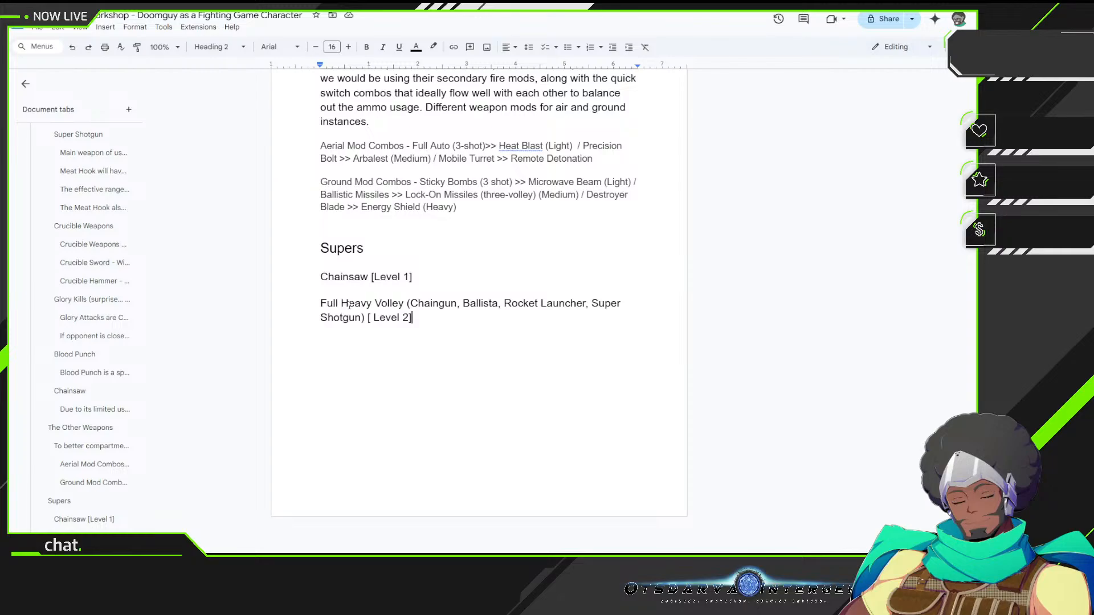
Step: Remove the extra space before "Level 2" inside the brackets of the Full Heavy Volley entry
key("Left")
key("Left")
key("Left")
key("Left")
key("Left")
key("Left")
key("Left")
key("BackSpace")
Step: Add a new line below the Full Heavy Volley entry and style it as Heading 2
key("Up")
key("Left")
key("Left")
key("Left")
key("Left")
key("Left")
key("Left")
key("Left")
key("Left")
key("Right")
key("Right")
key("Right")
key("Right")
key("Right")
key("Right")
key("Up")
key("Right")
key("Right")
key("Right")
key("Right")
key("Right")
key("Right")
key("Right")
key("Right")
key("Right")
key("Right")
key("Right")
key("Right")
key("Right")
key("Left")
key("Return")
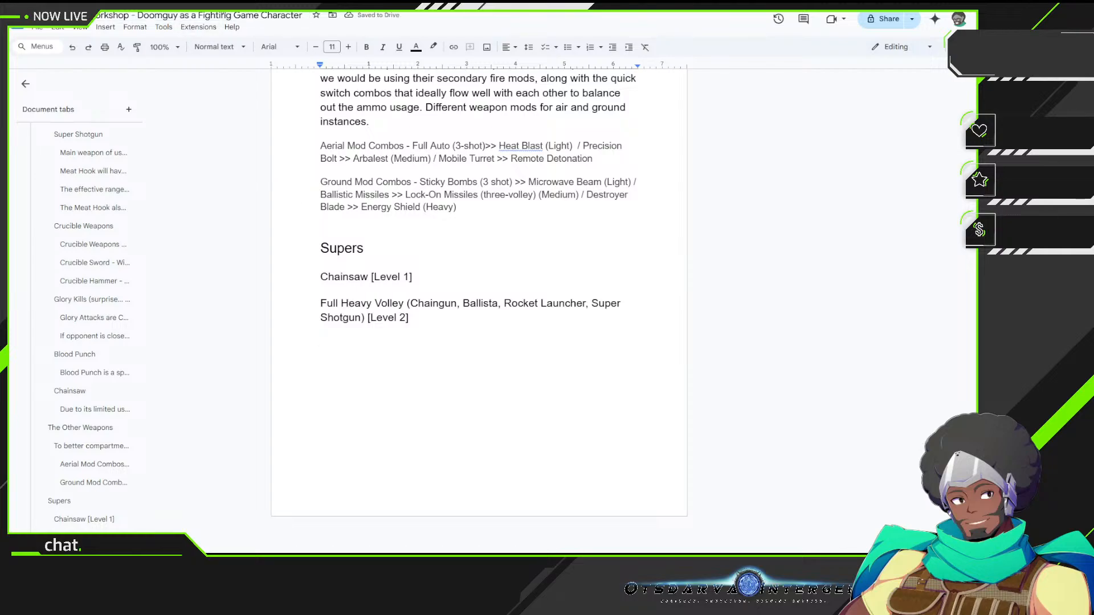
left_click(219, 46)
mouse_move(249, 163)
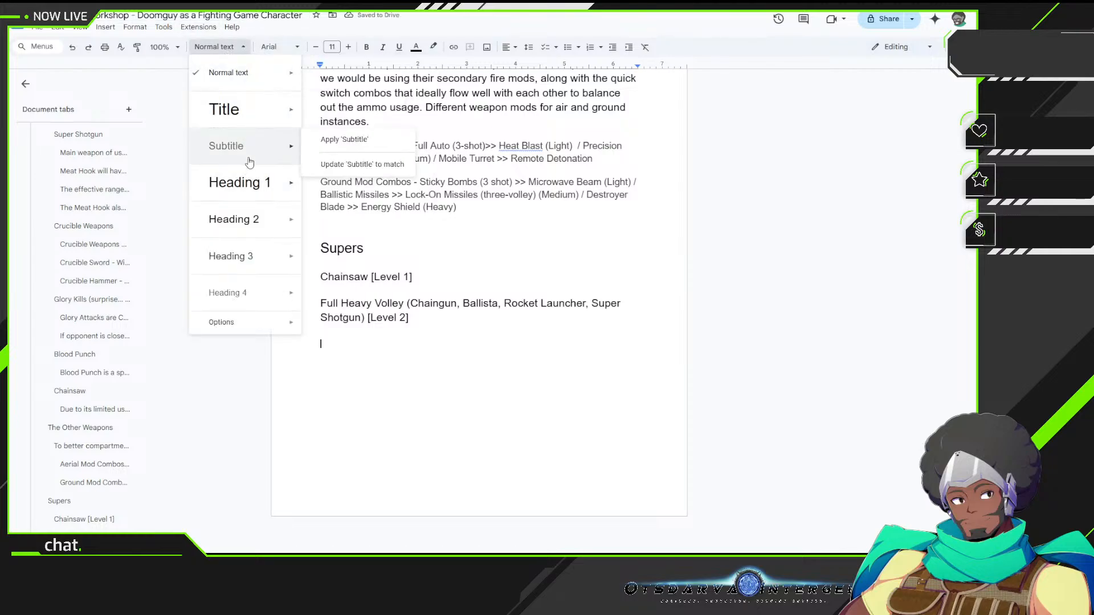
left_click(250, 219)
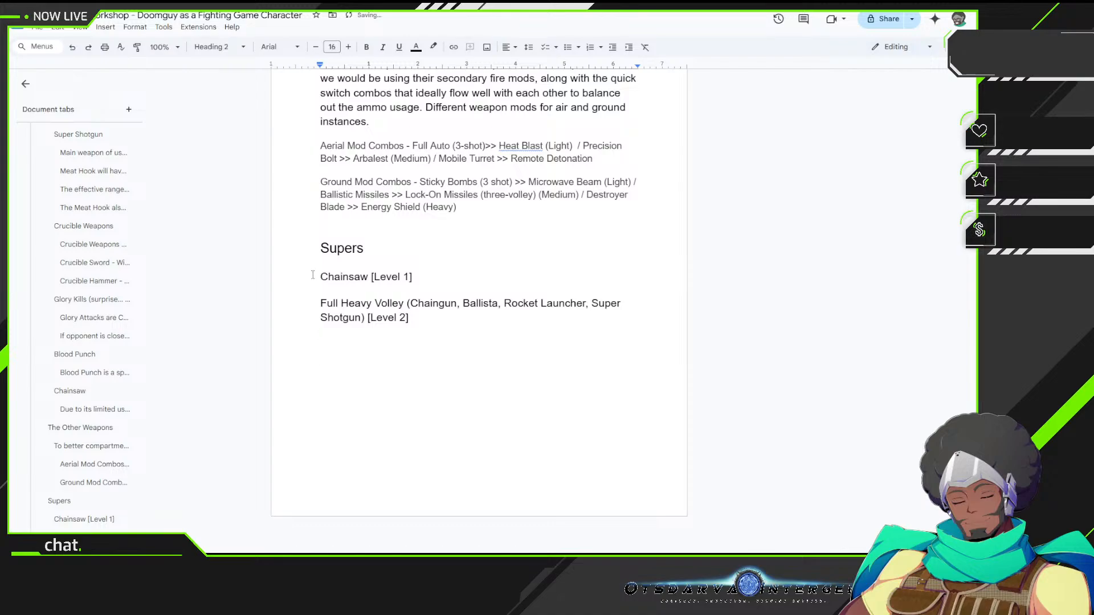
Step: Enter the third Super as "BFG 9000 [Level 3] (Unblockable orb, passive damage, OTG, Air ONLY)"
type("BFG 9000")
type("[")
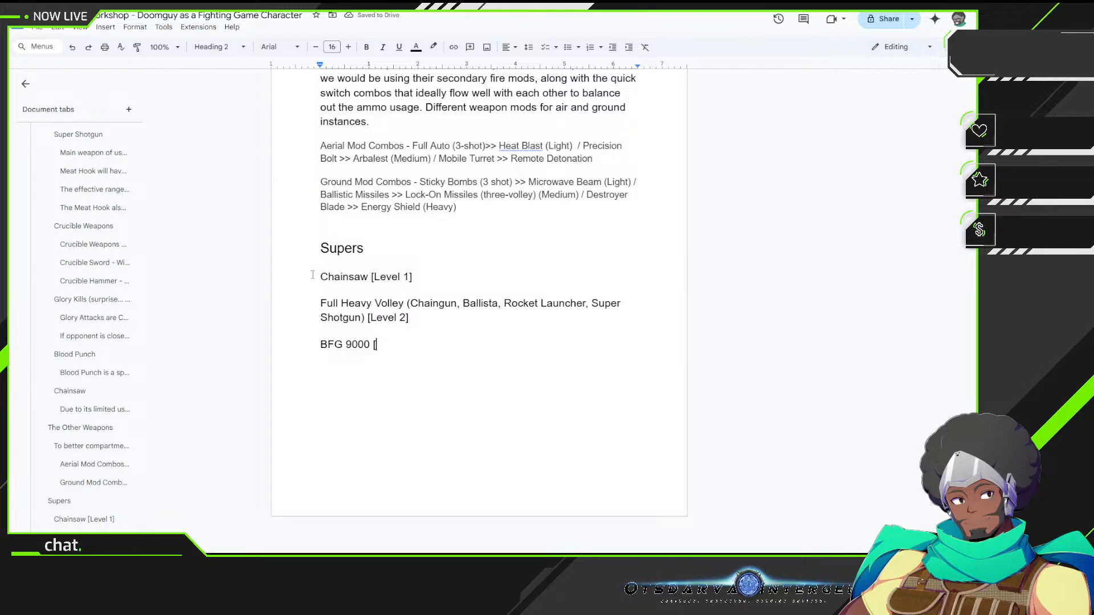
type("Level 3] (Un")
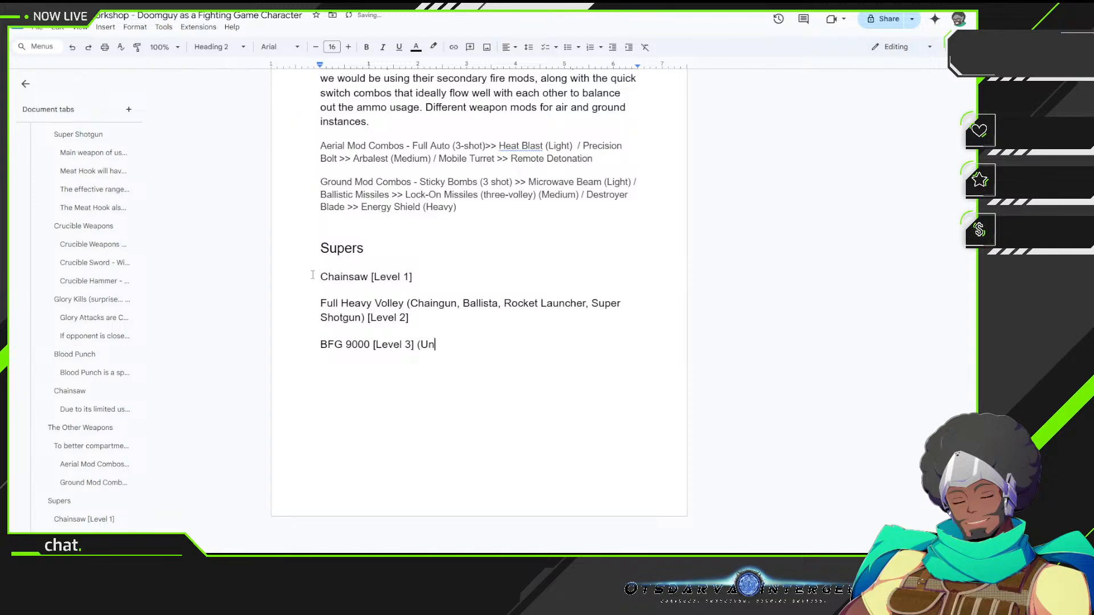
type("blockable orb")
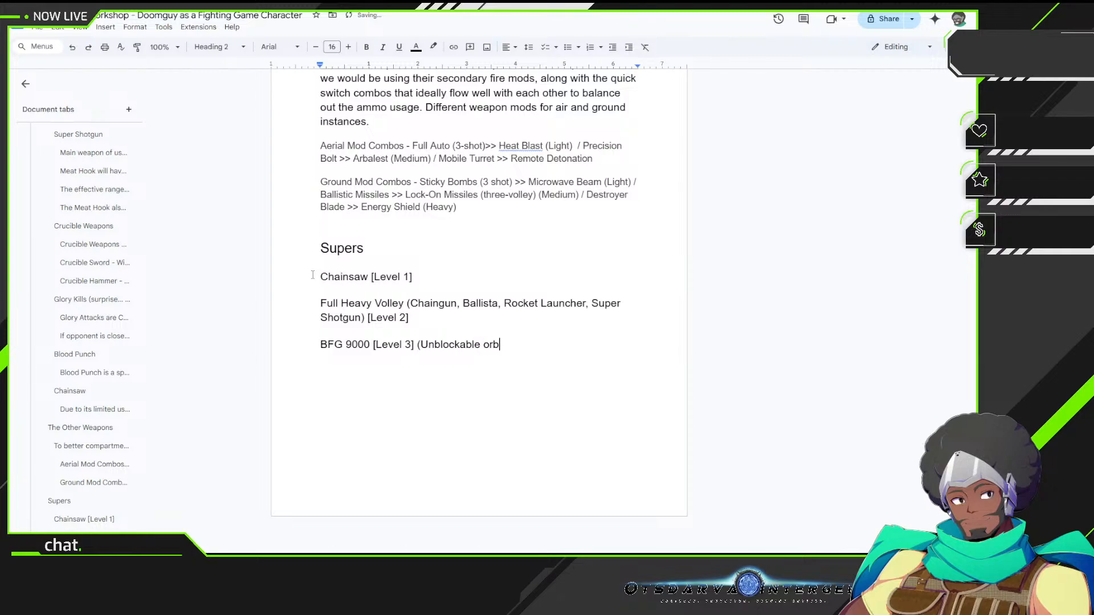
type(", passive damage")
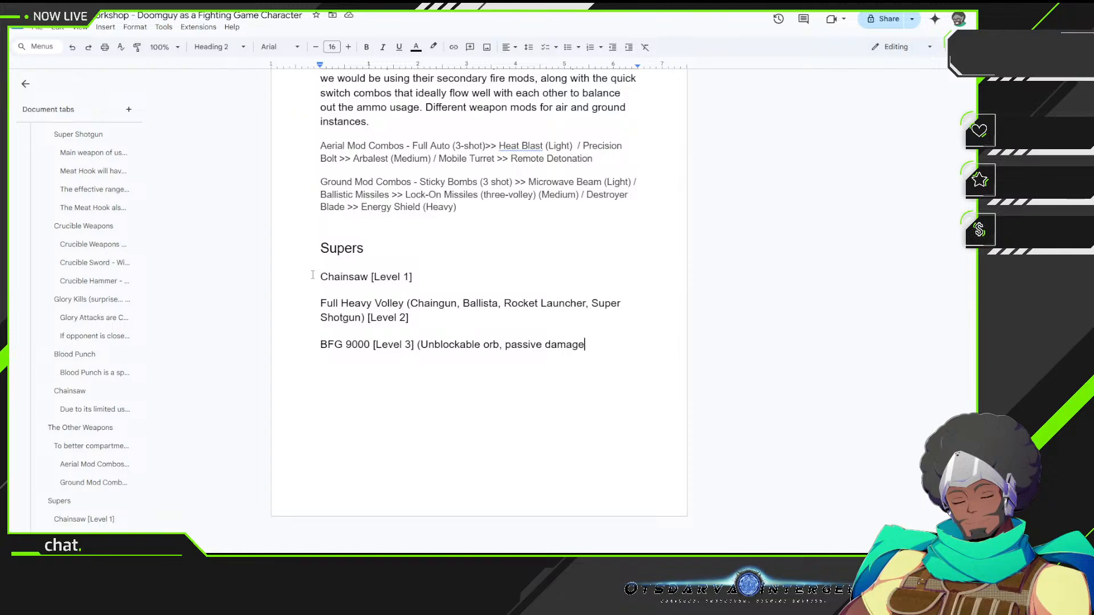
type(", OTG")
type(")")
key("BackSpace")
type(")")
key("BackSpace")
type(", Air ONL")
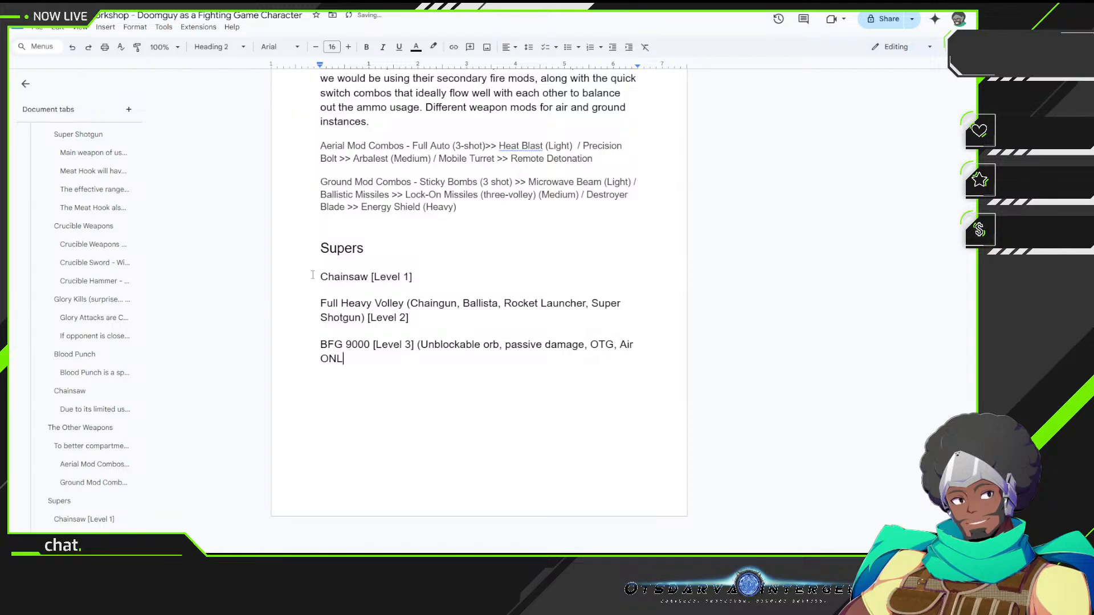
type("Y)")
Step: Change the title on the document's first page to "Project DOOM Slayer"
scroll(593, 373, "up", 20)
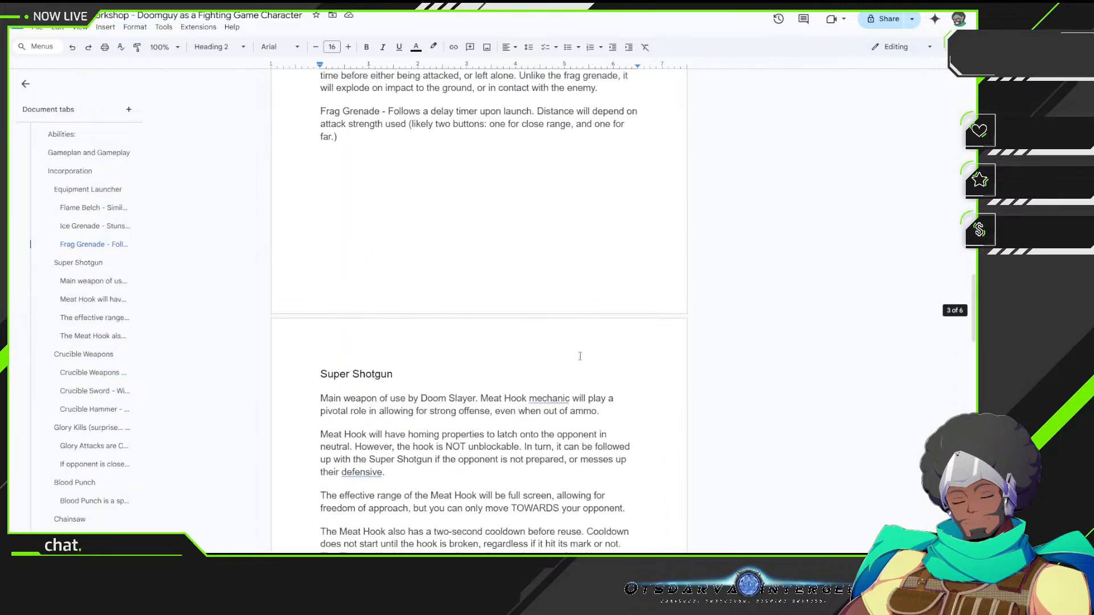
scroll(580, 356, "up", 20)
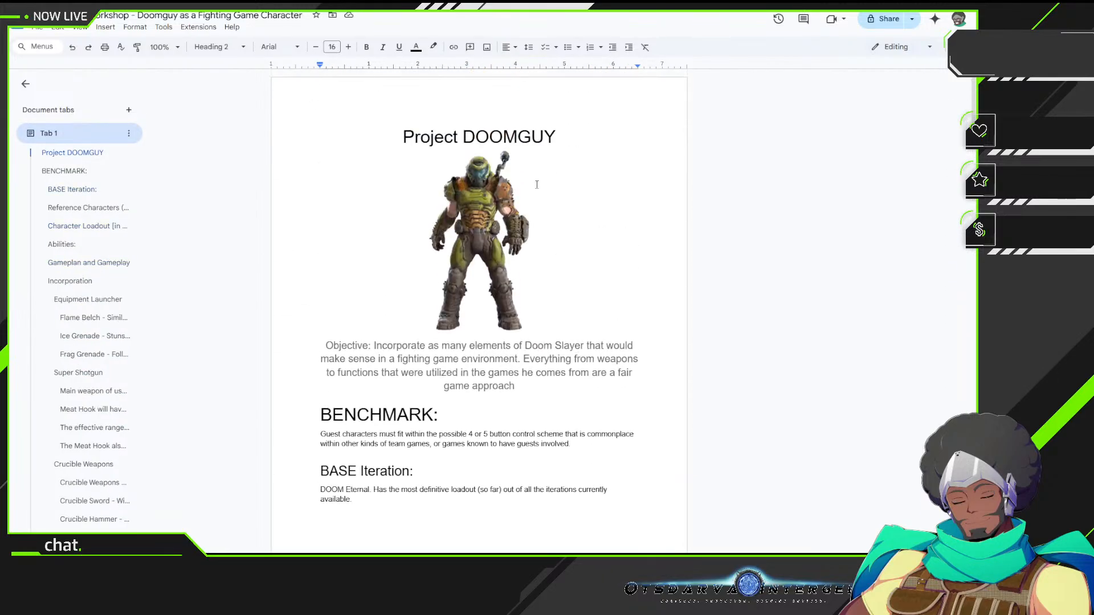
left_click(547, 140)
key("BackSpace")
key("BackSpace")
key("BackSpace")
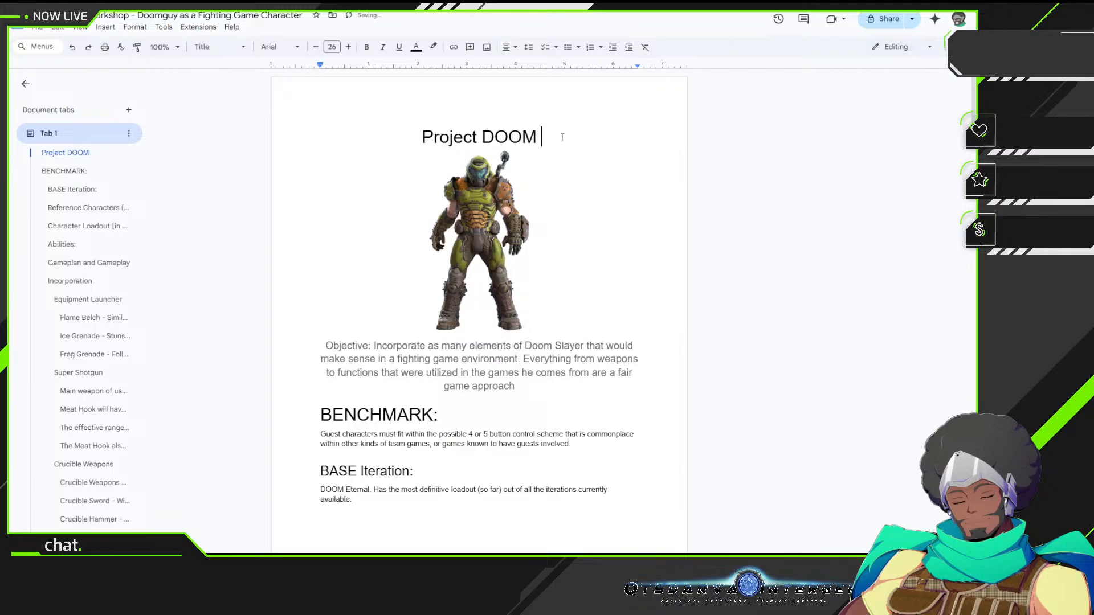
type("Slayer")
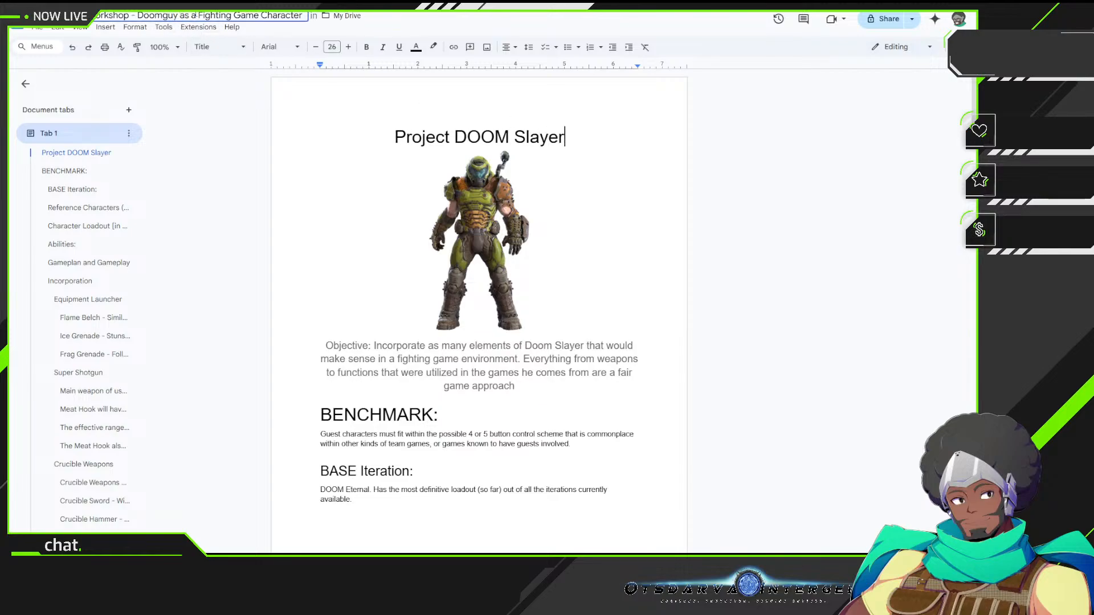
Step: Rename the document file so that "Doomguy" in its name reads "Doom Slayer"
key("Left")
key("Left")
key("Left")
key("Left")
key("Left")
key("BackSpace")
key("BackSpace")
key("BackSpace")
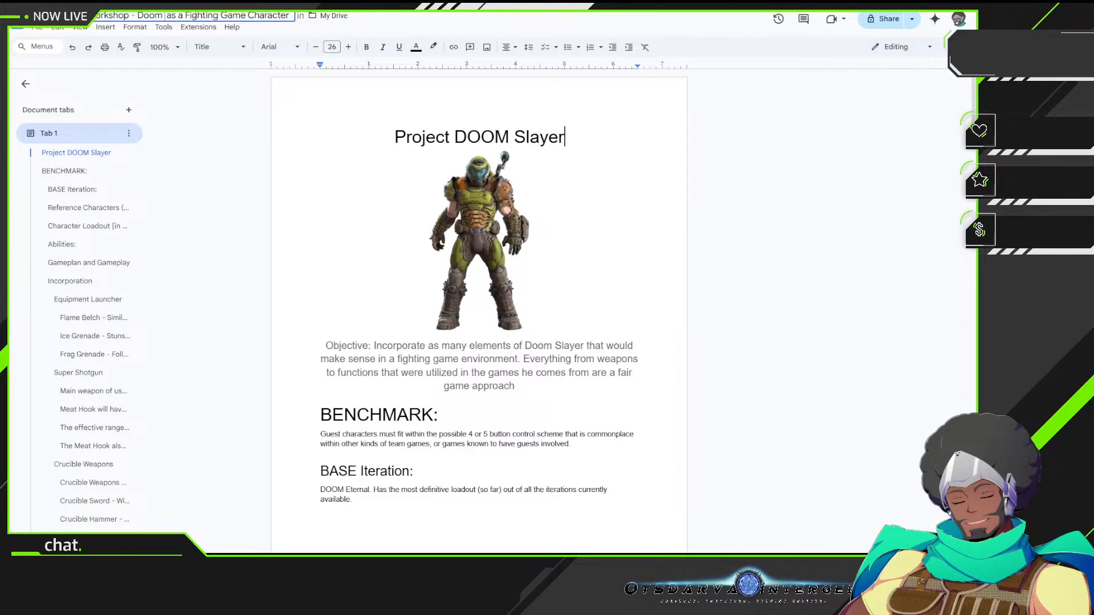
type("Slayer")
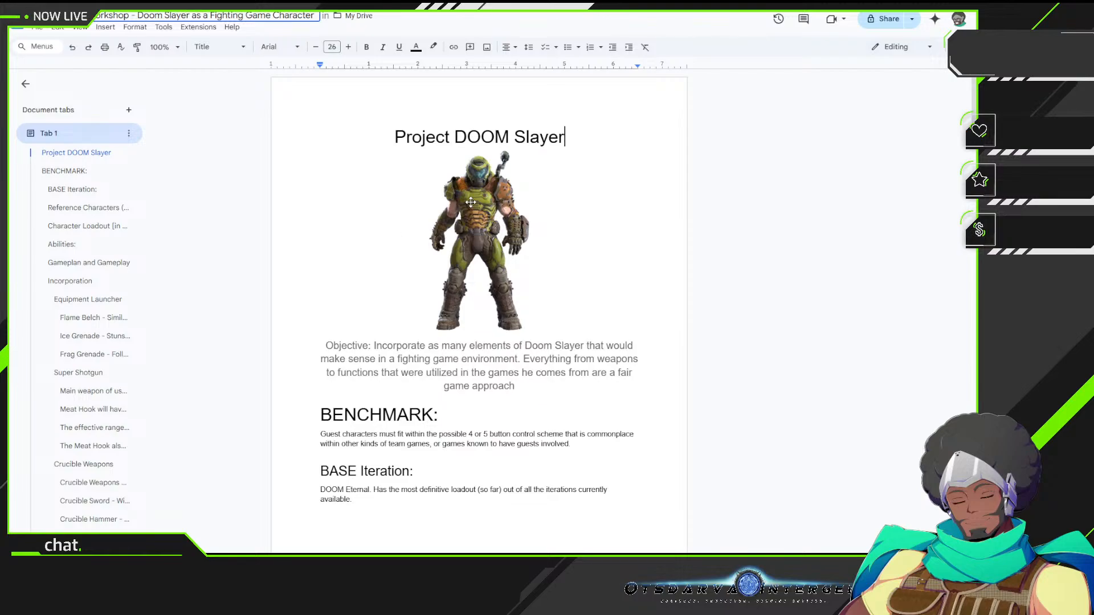
Step: Review the opening sections through Abilities and check the grammar suggestion for "approach" in the Spencer entry
scroll(470, 202, "down", 8)
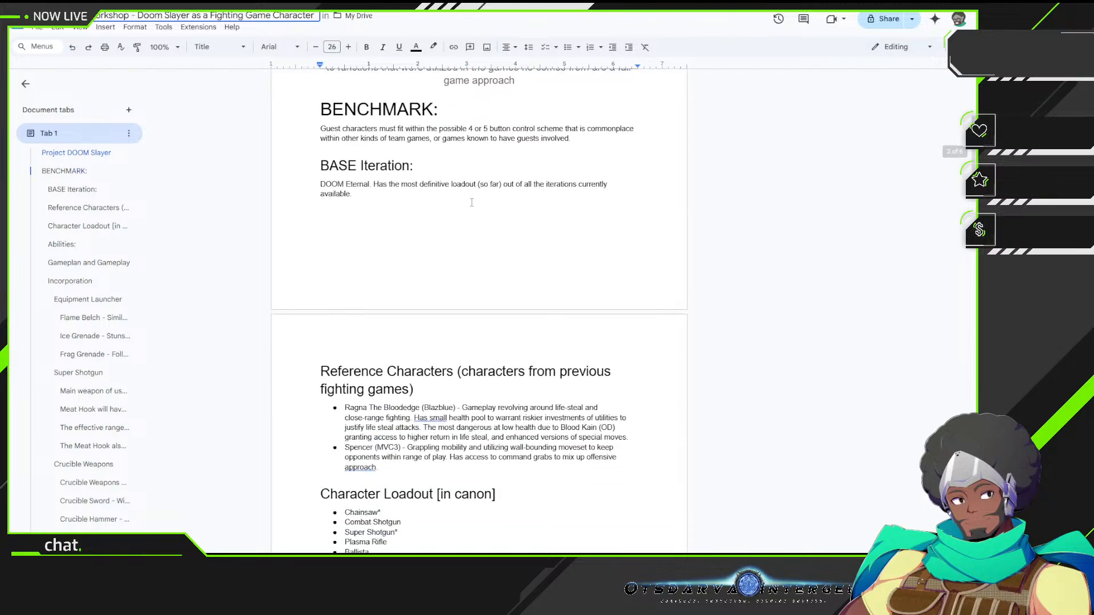
scroll(472, 202, "up", 3)
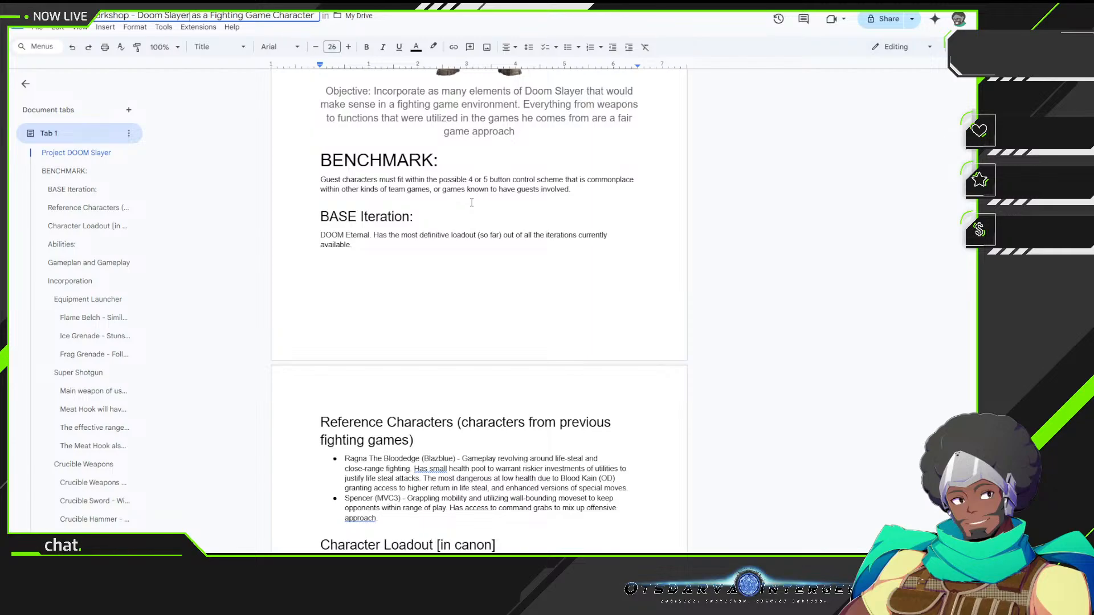
scroll(471, 202, "down", 5)
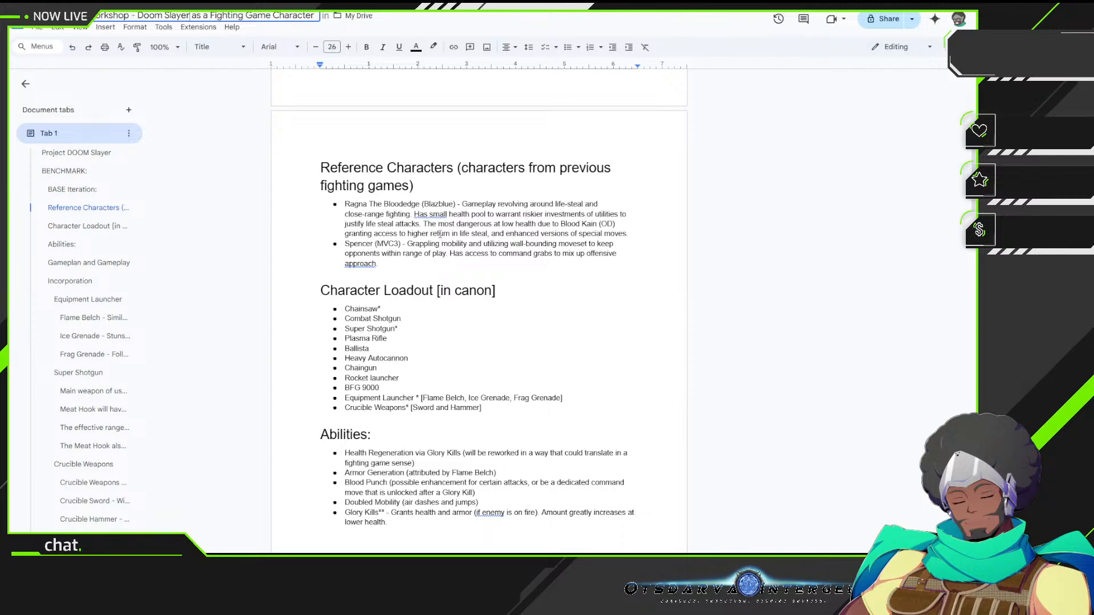
left_click(364, 262)
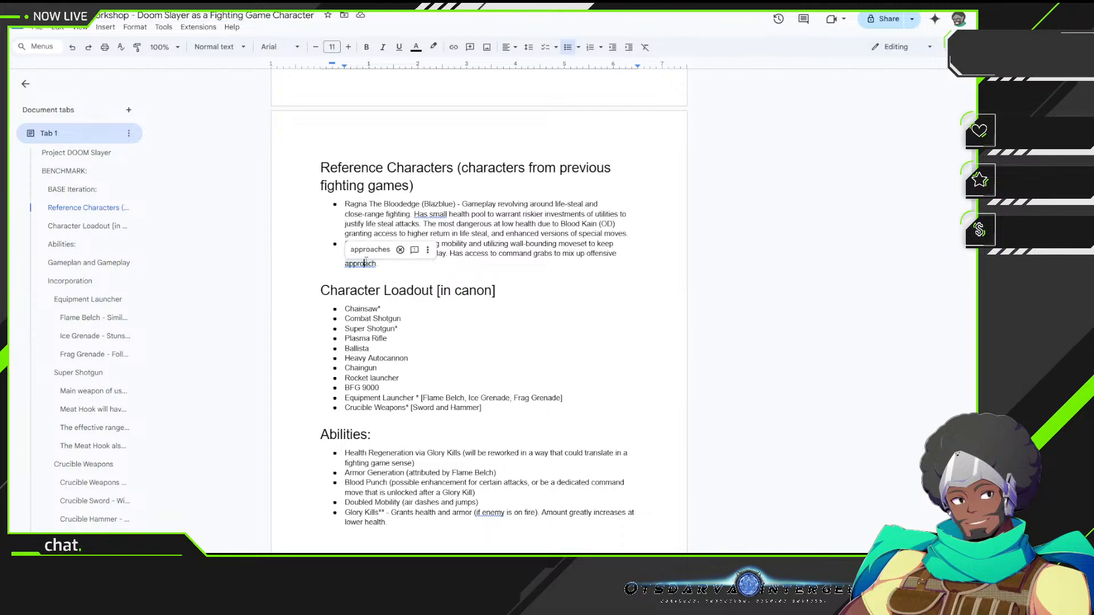
left_click(405, 281)
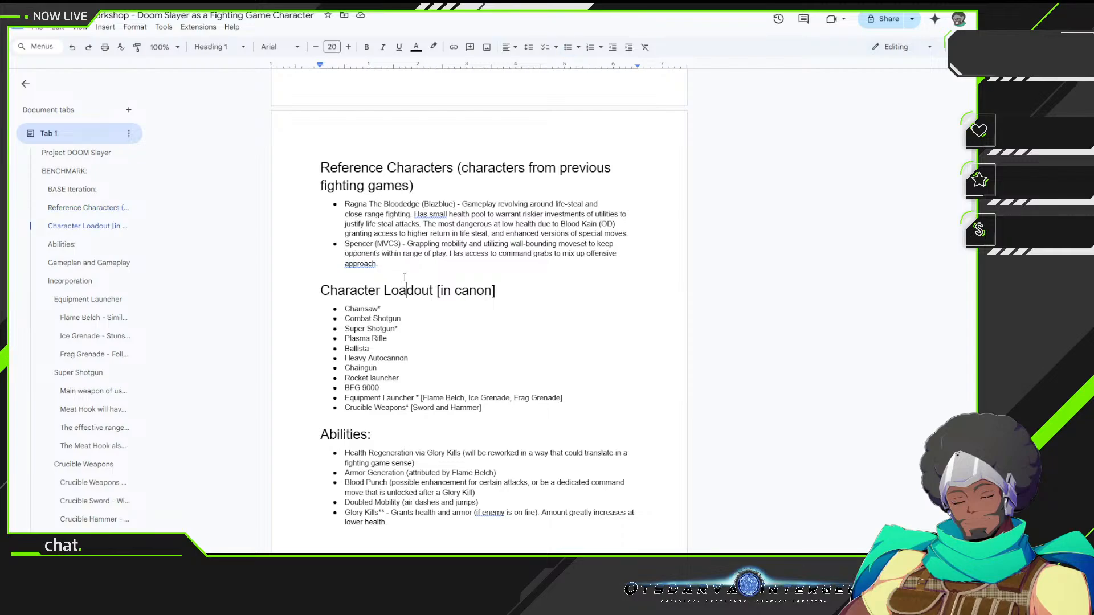
Step: Review the rest of the document from Gameplan and Gameplay through Supers, and return to the objective on the first page
scroll(399, 268, "down", 5)
scroll(399, 263, "down", 4)
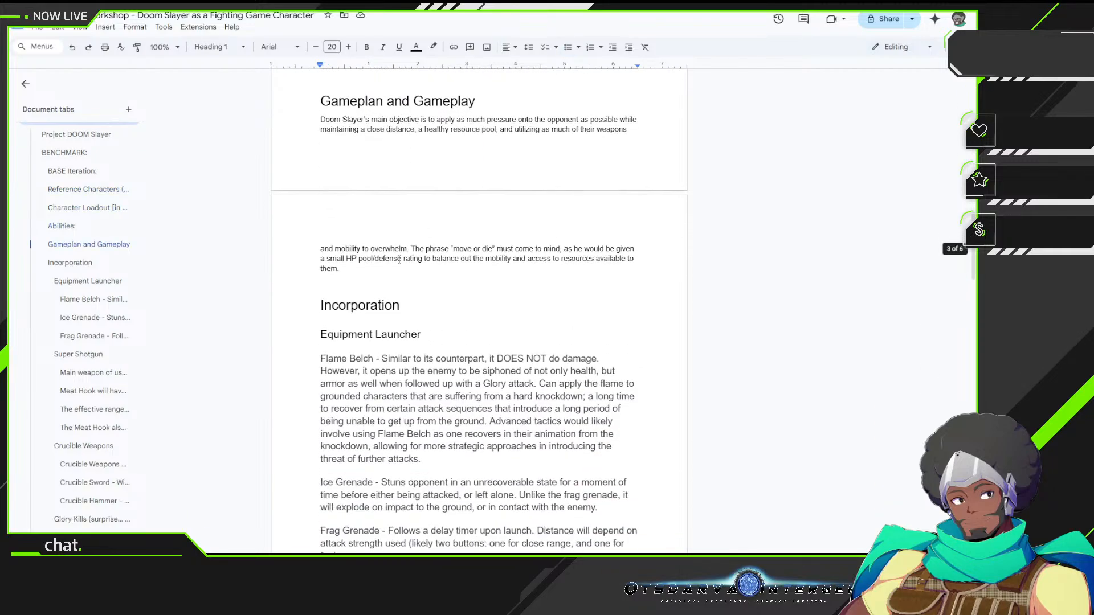
scroll(398, 251, "down", 2)
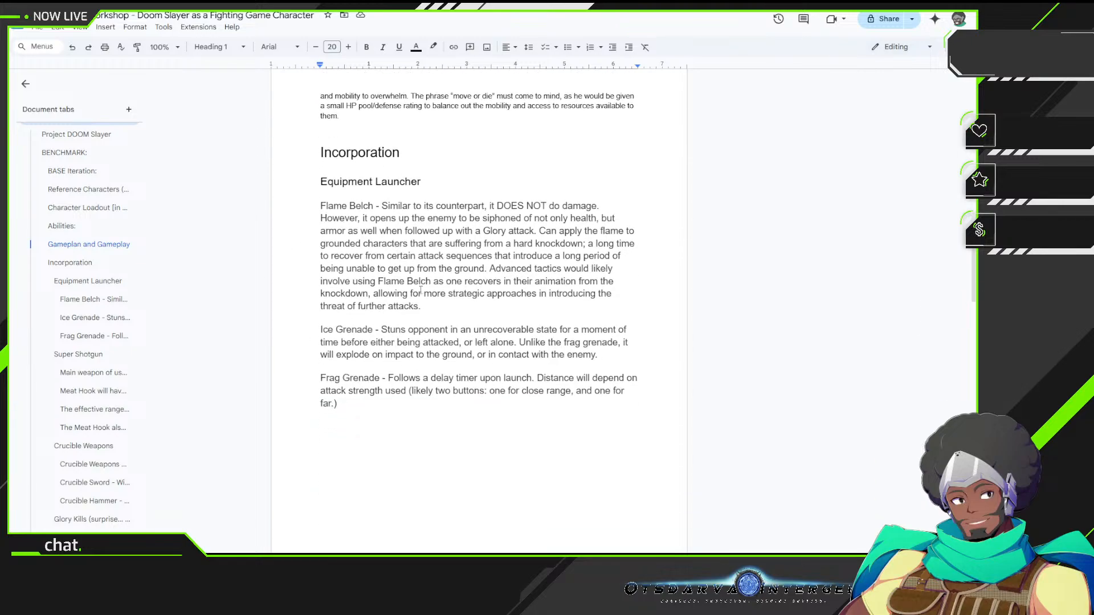
scroll(456, 273, "down", 4)
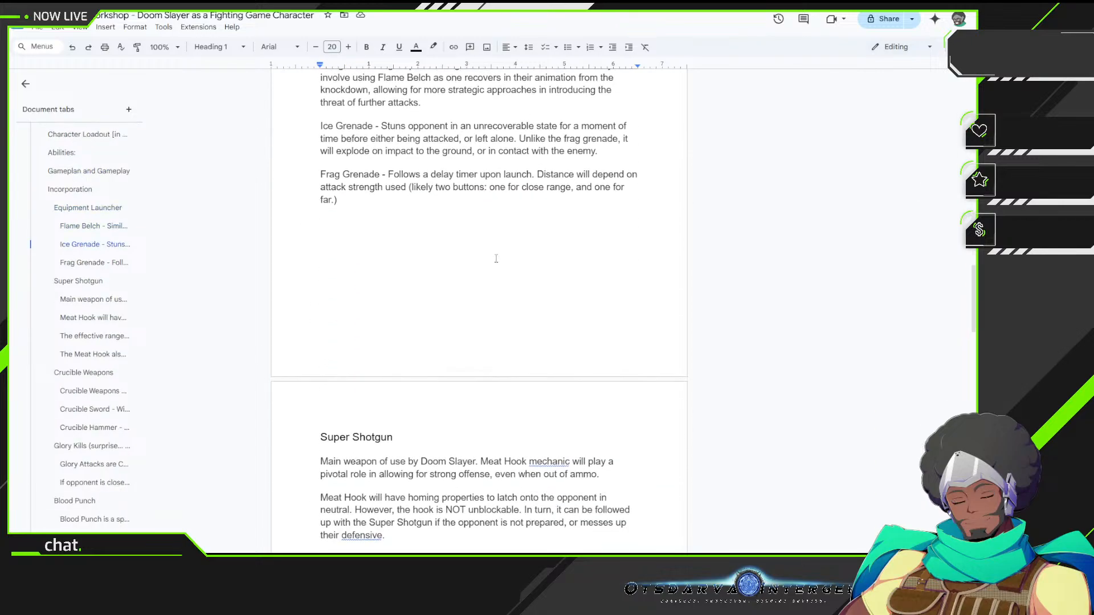
scroll(496, 259, "down", 5)
scroll(496, 259, "down", 3)
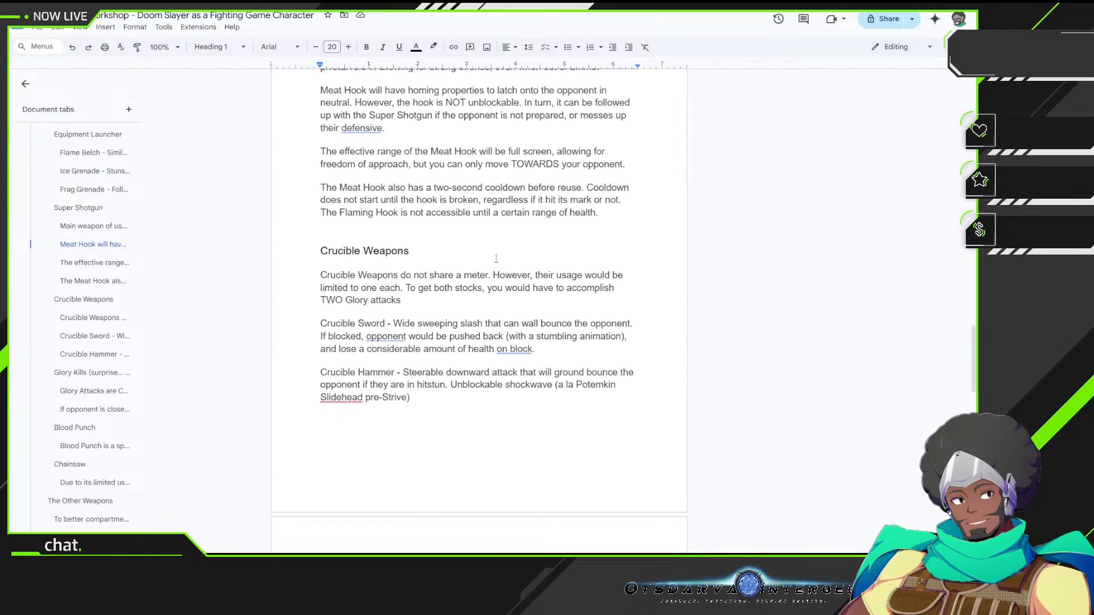
scroll(496, 258, "down", 18)
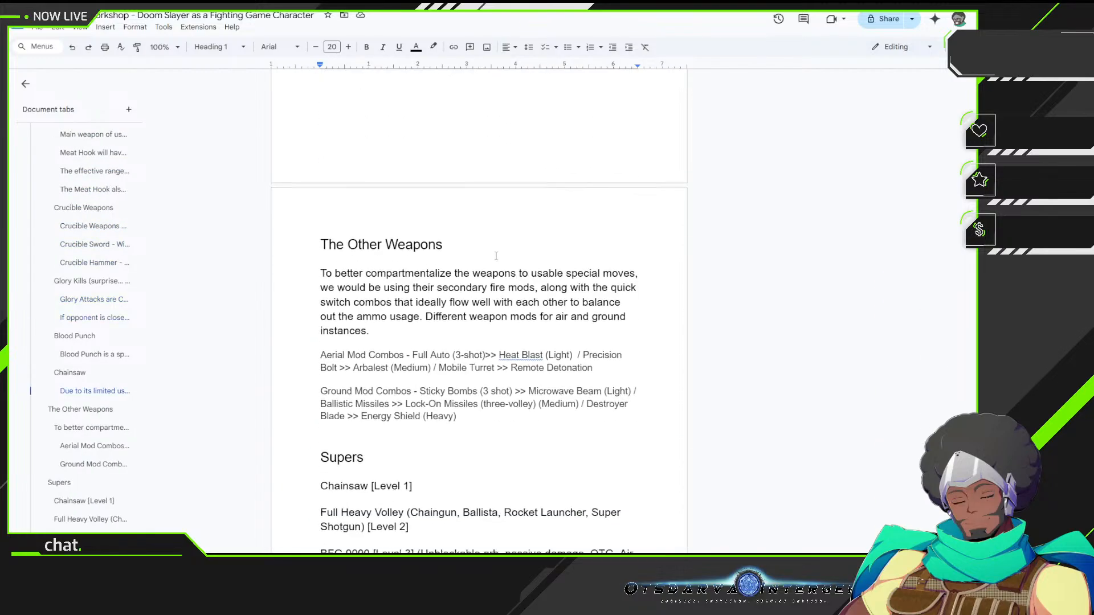
scroll(496, 256, "down", 4)
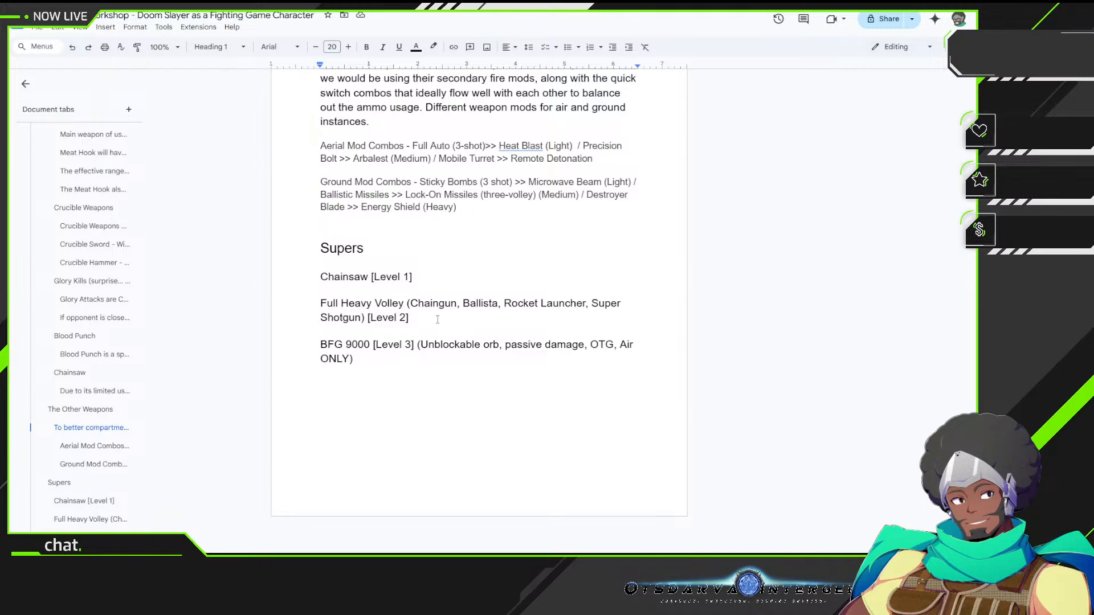
scroll(441, 290, "up", 15)
scroll(442, 278, "up", 20)
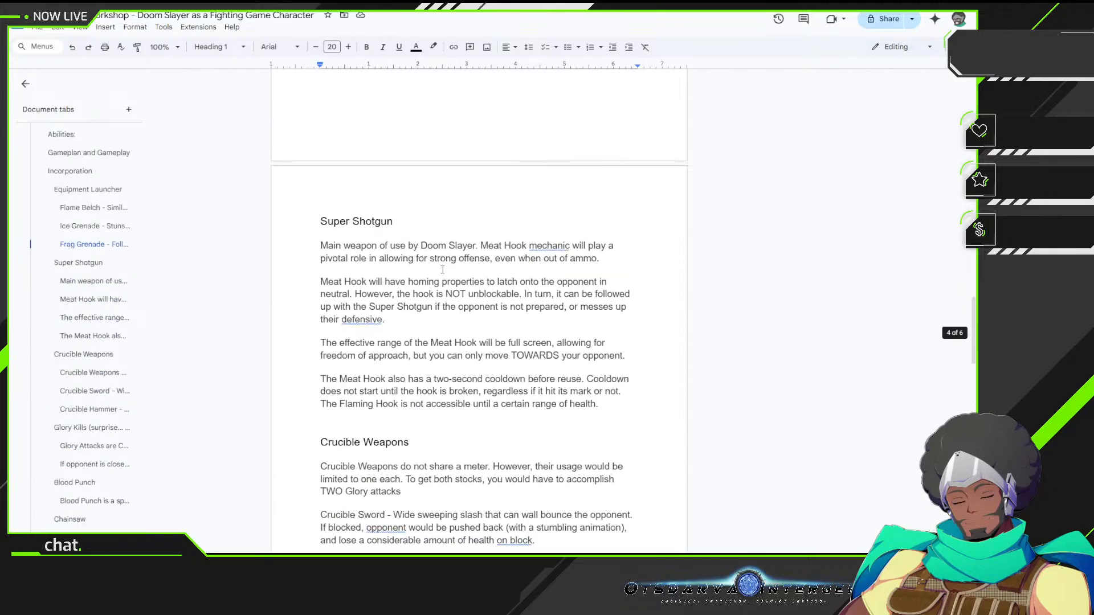
scroll(442, 269, "up", 6)
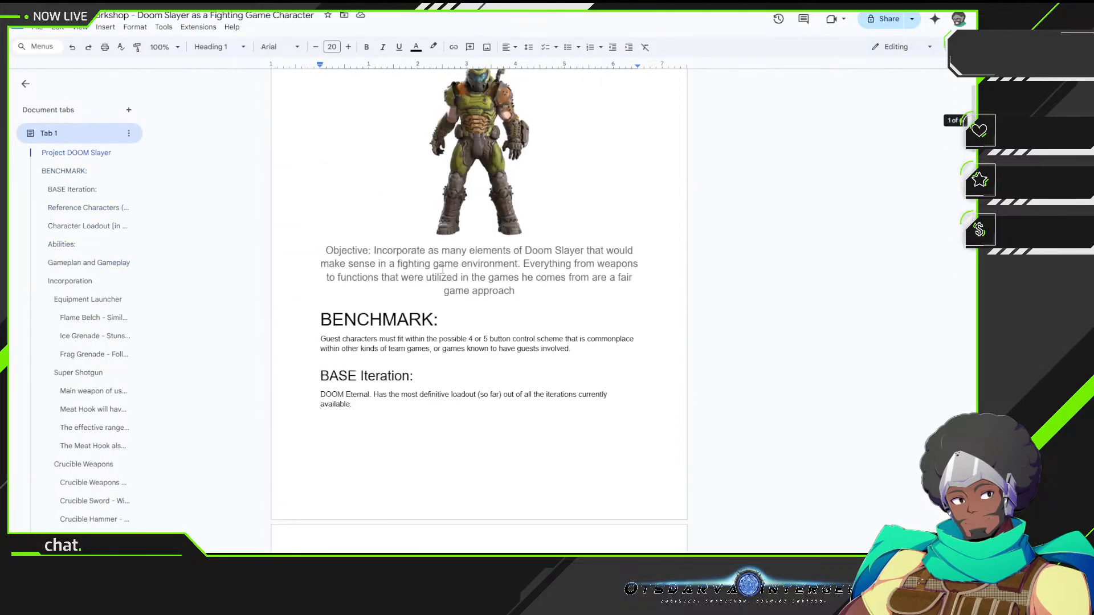